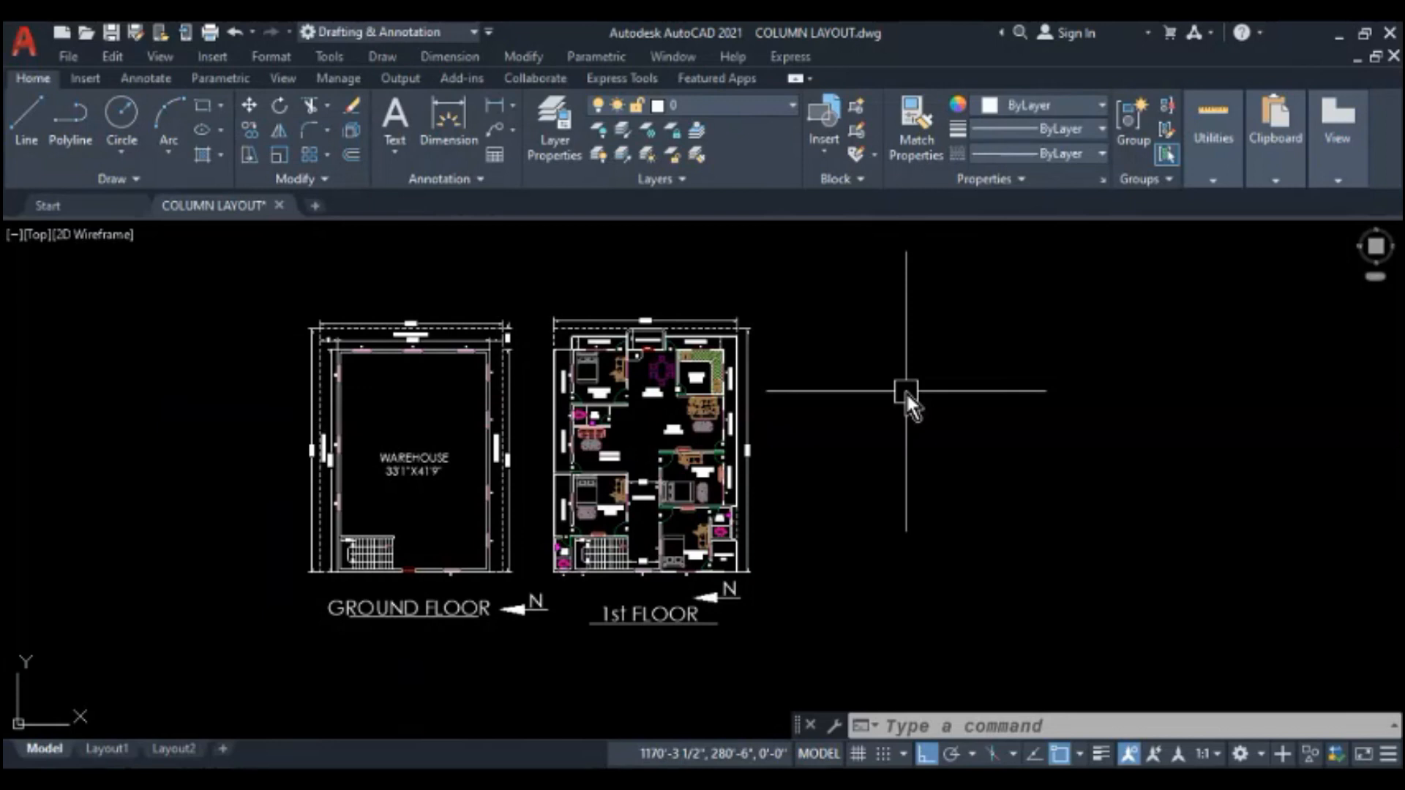
- Examine the overall ground floor and first floor plans, comparing the warehouse outline with the room layout above
scroll(600, 394, up, 2)
scroll(659, 373, down, 1)
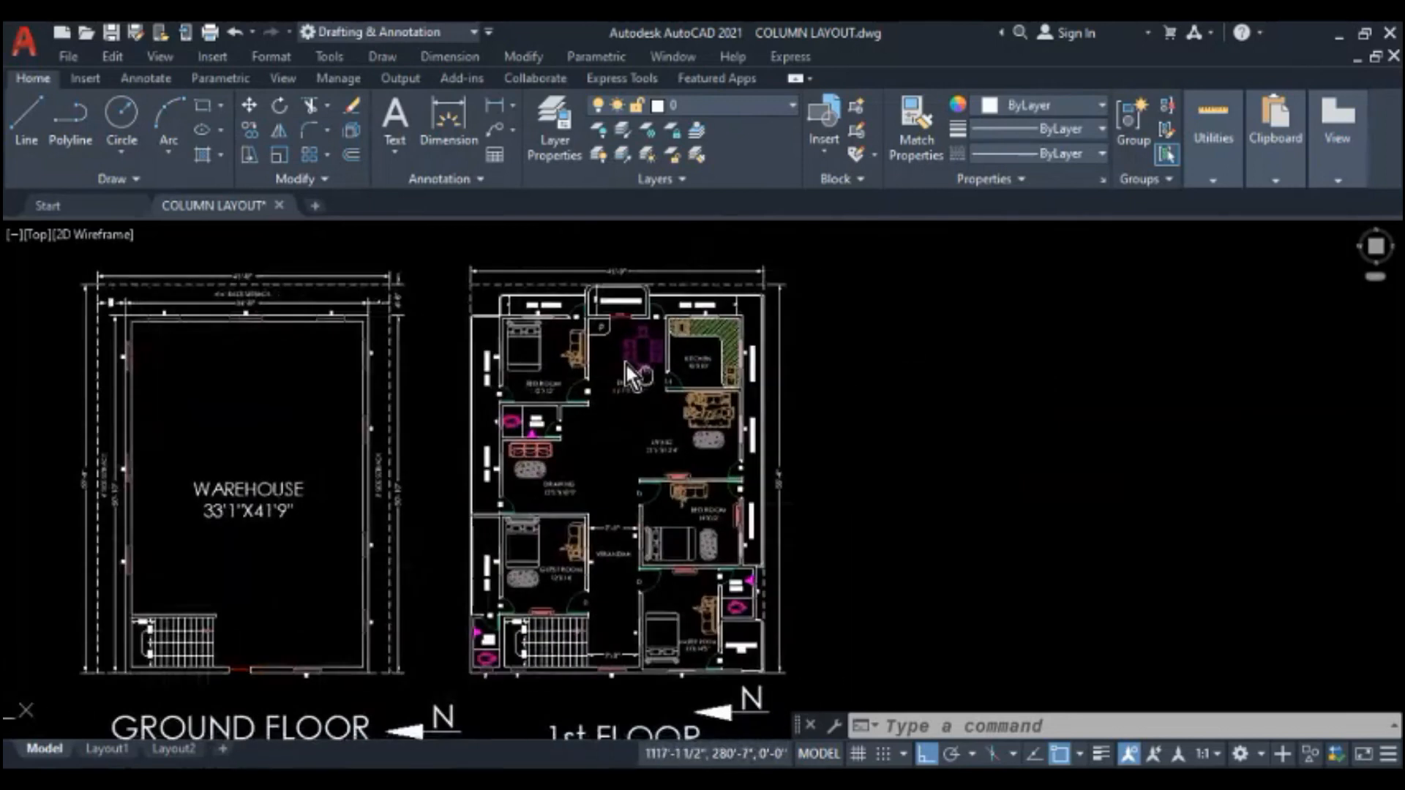
scroll(627, 365, up, 1)
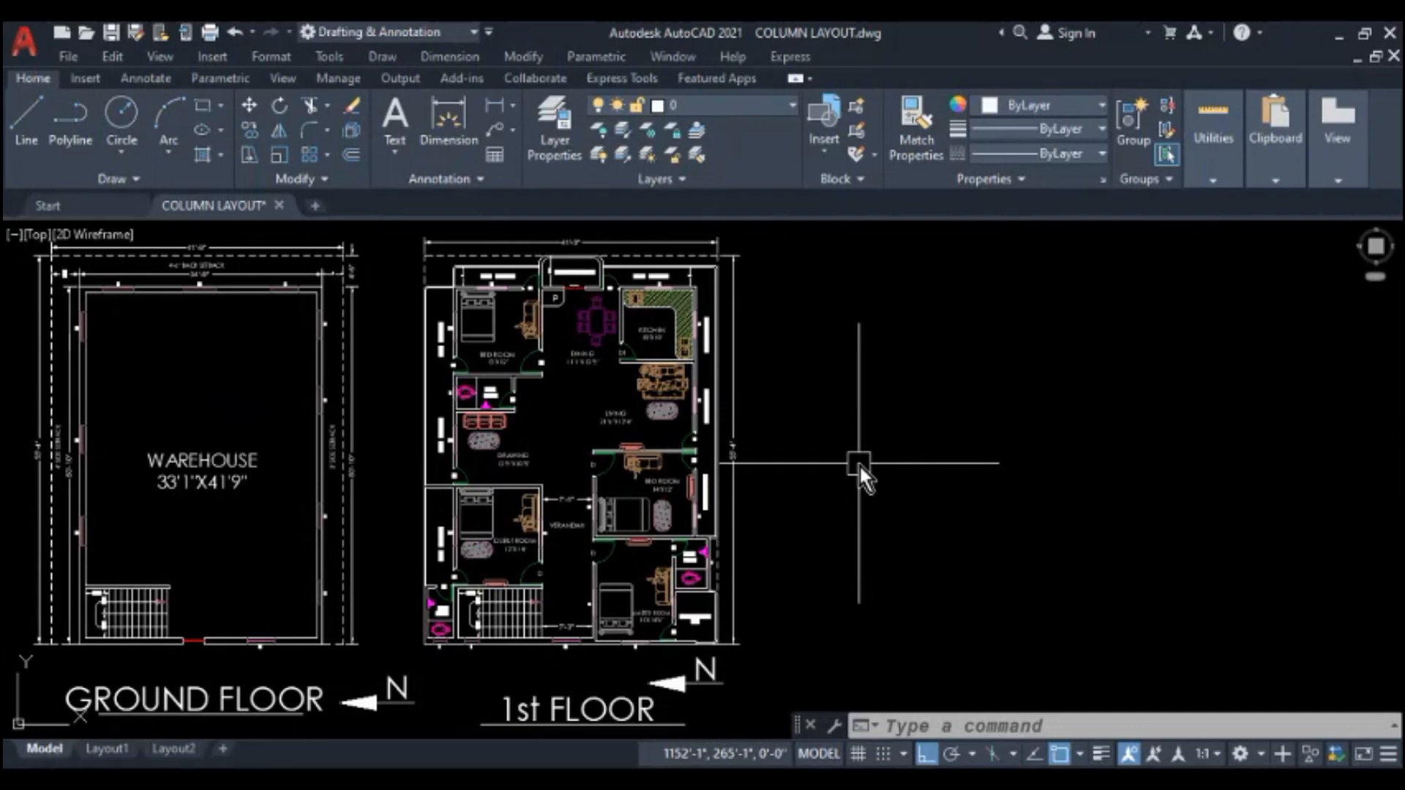
mouse_move(613, 386)
middle_down()
mouse_move(717, 405)
mouse_move(690, 401)
middle_up()
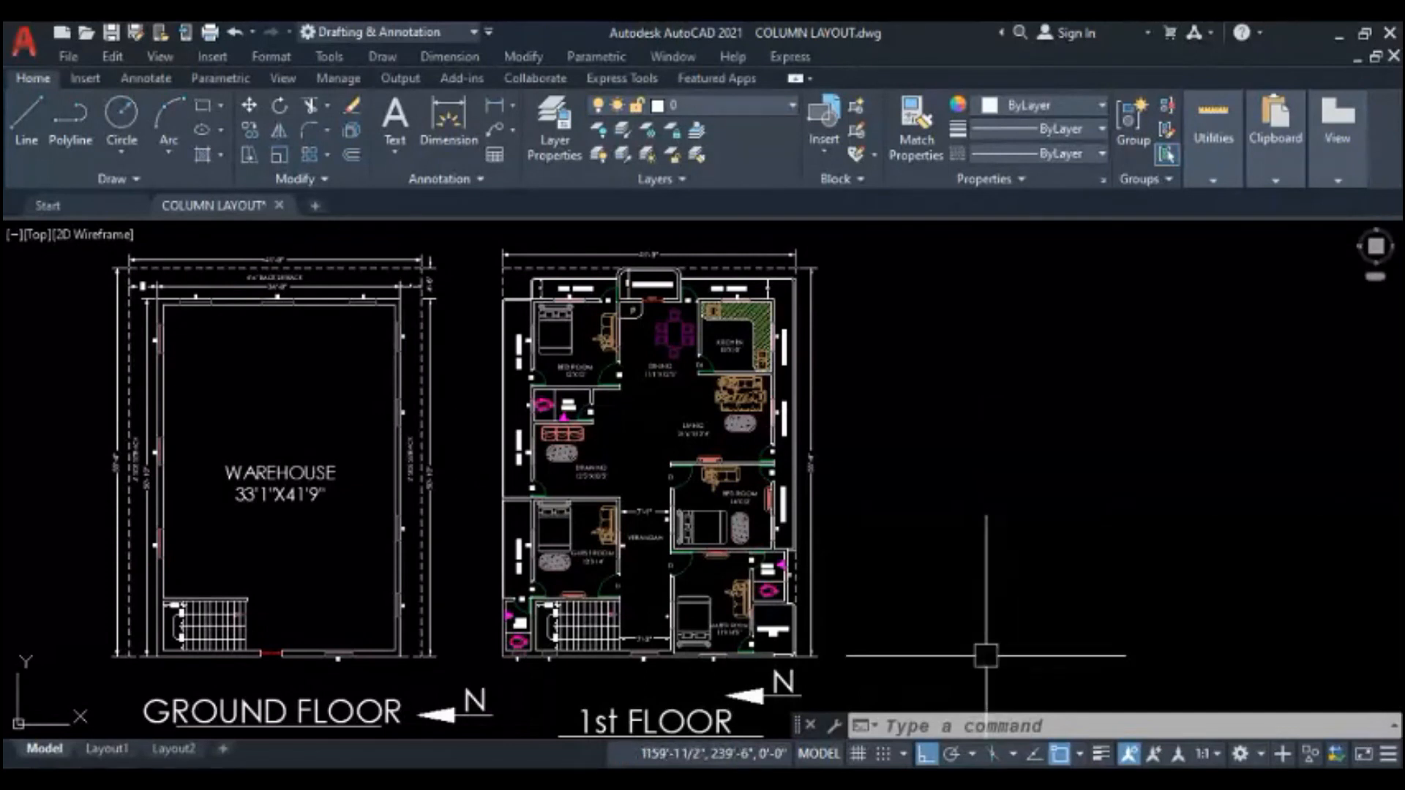
scroll(553, 451, down, 2)
scroll(597, 457, up, 5)
scroll(529, 434, down, 5)
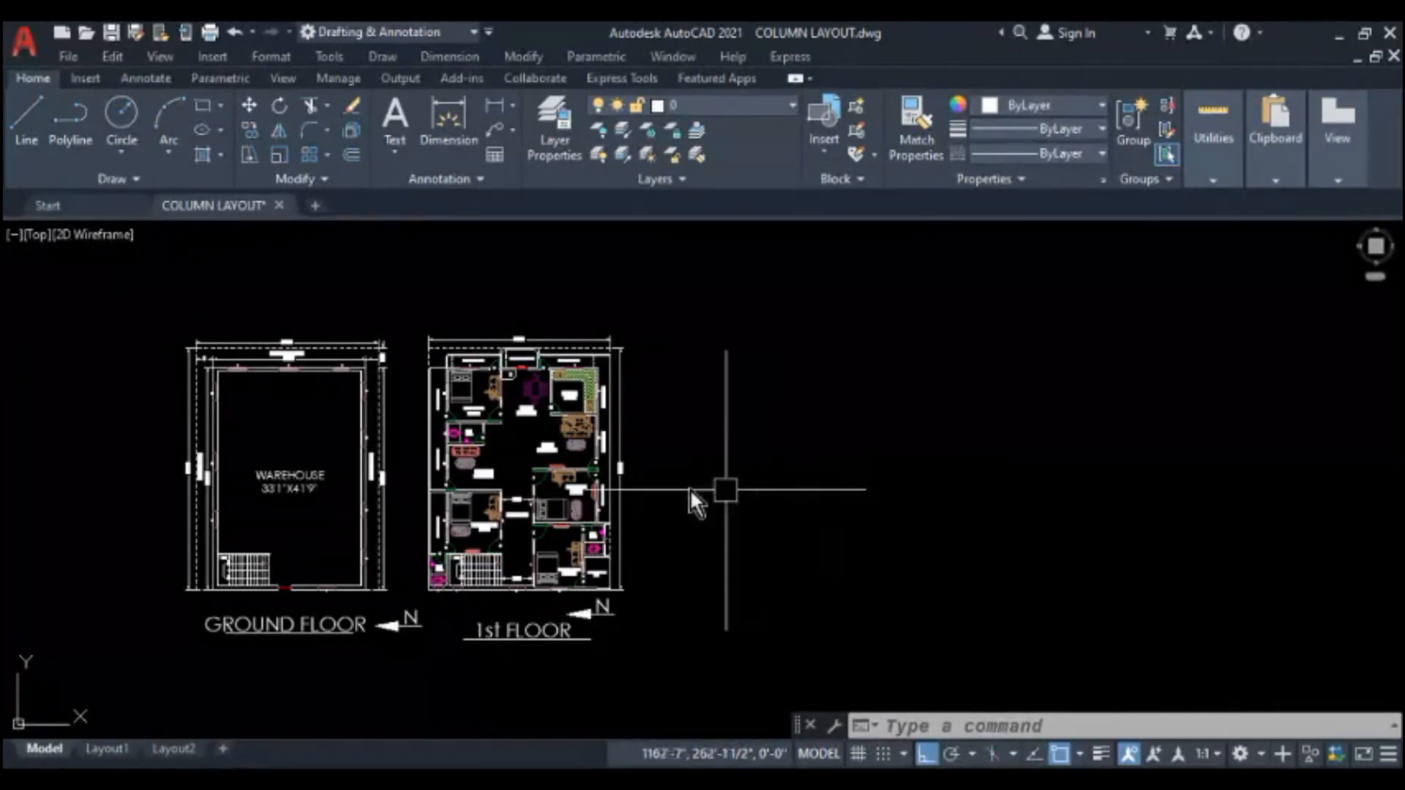
scroll(526, 409, up, 4)
scroll(497, 410, down, 2)
scroll(512, 442, down, 2)
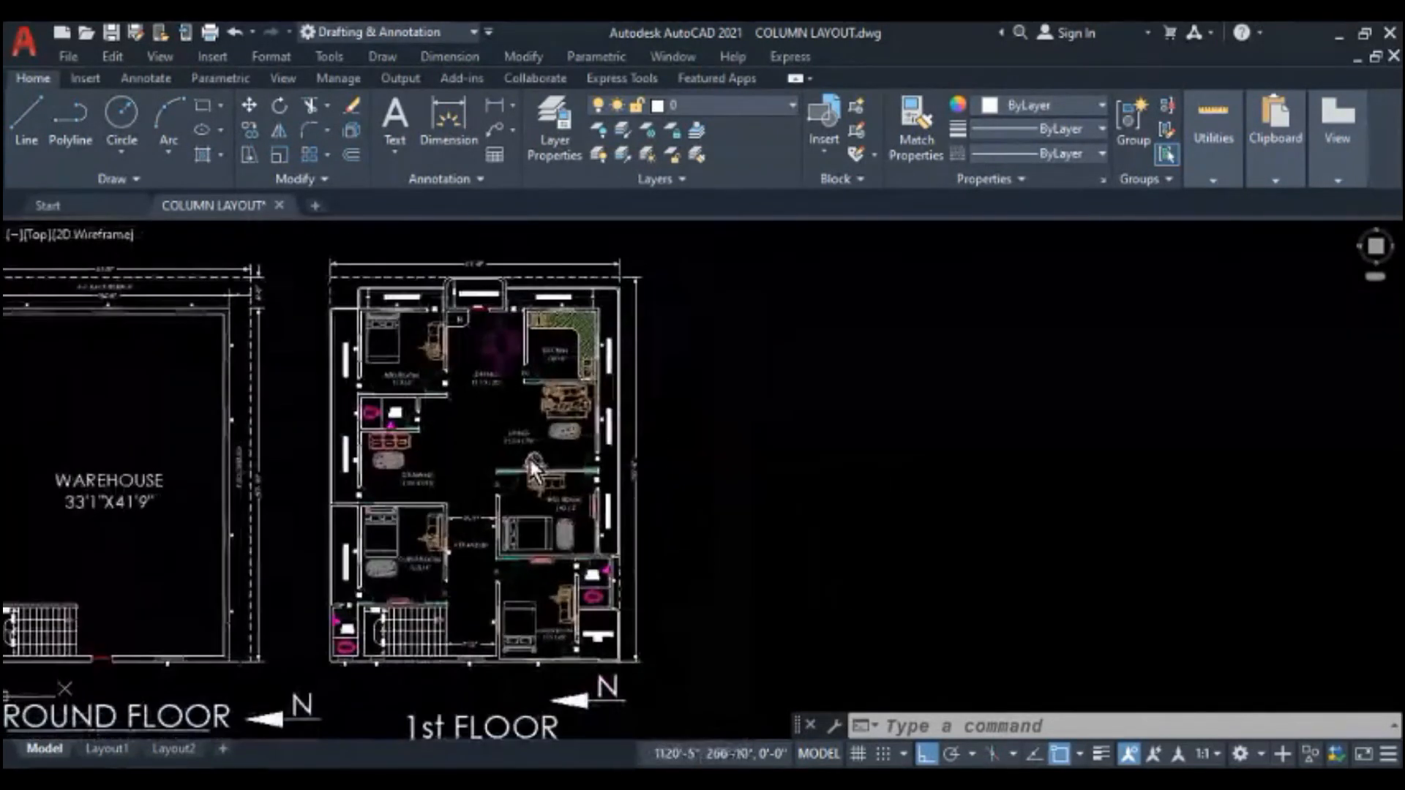
scroll(522, 453, up, 2)
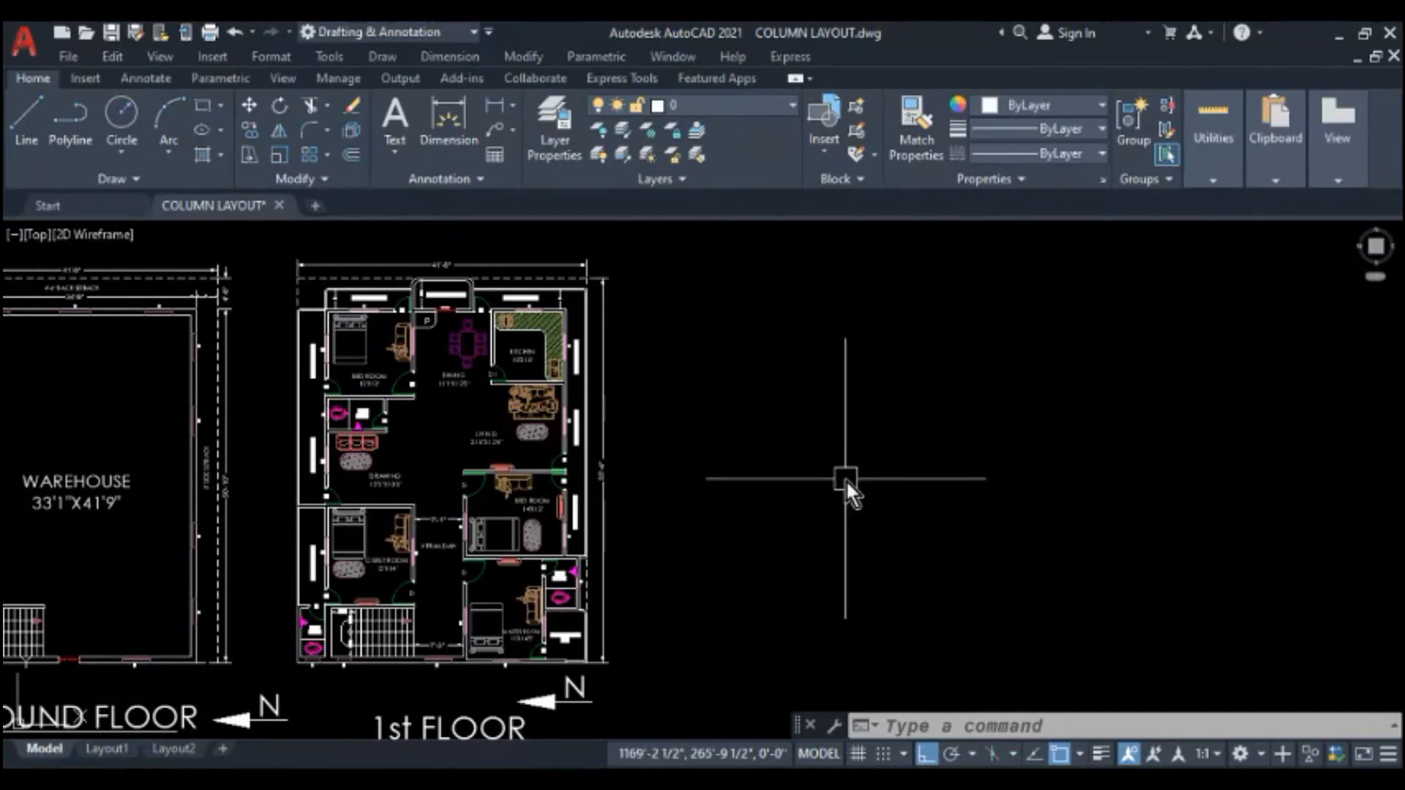
- Examine the first floor's wall corners and junctions around the bedrooms, kitchen, living room and verandah
scroll(346, 324, up, 2)
scroll(345, 325, up, 4)
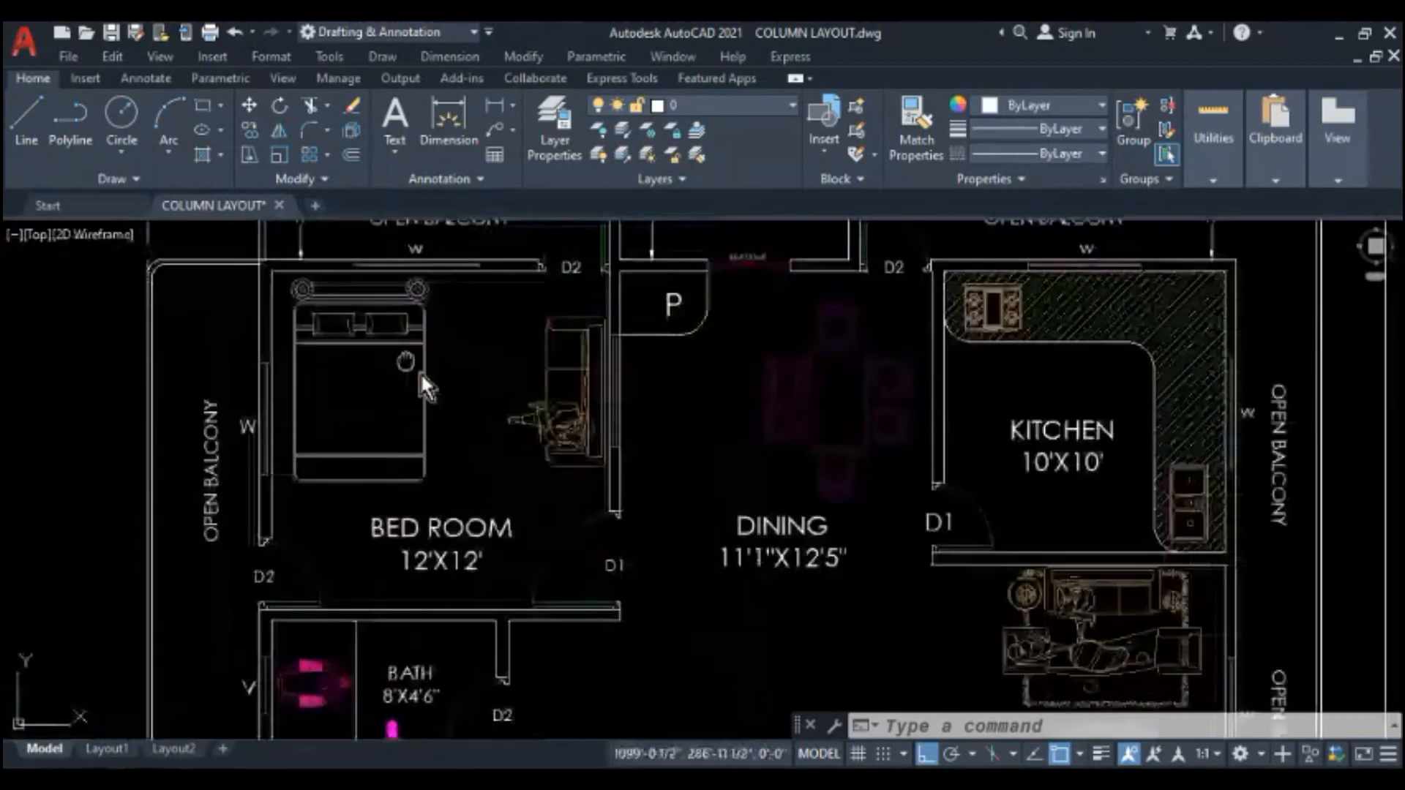
middle_drag(421, 373, 434, 435)
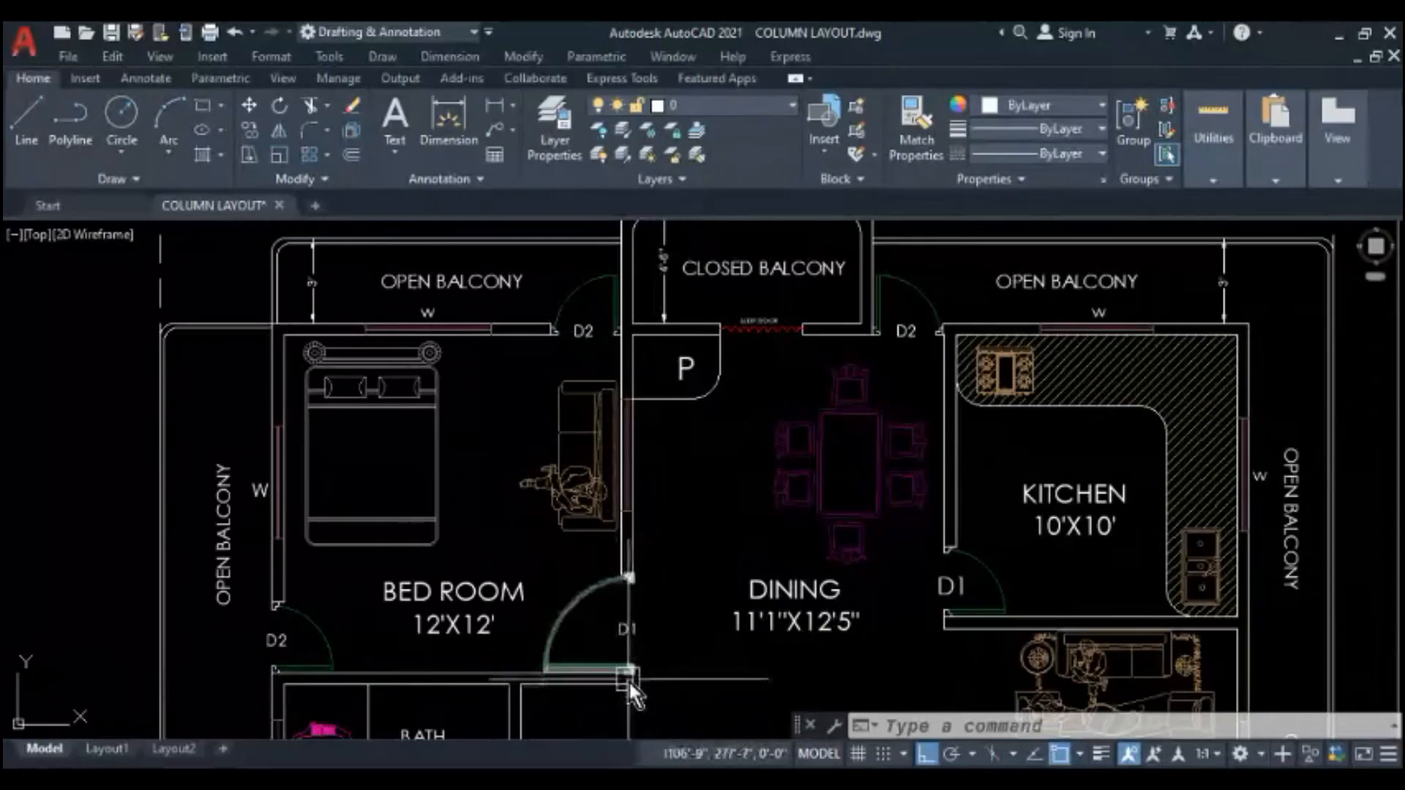
scroll(396, 424, down, 3)
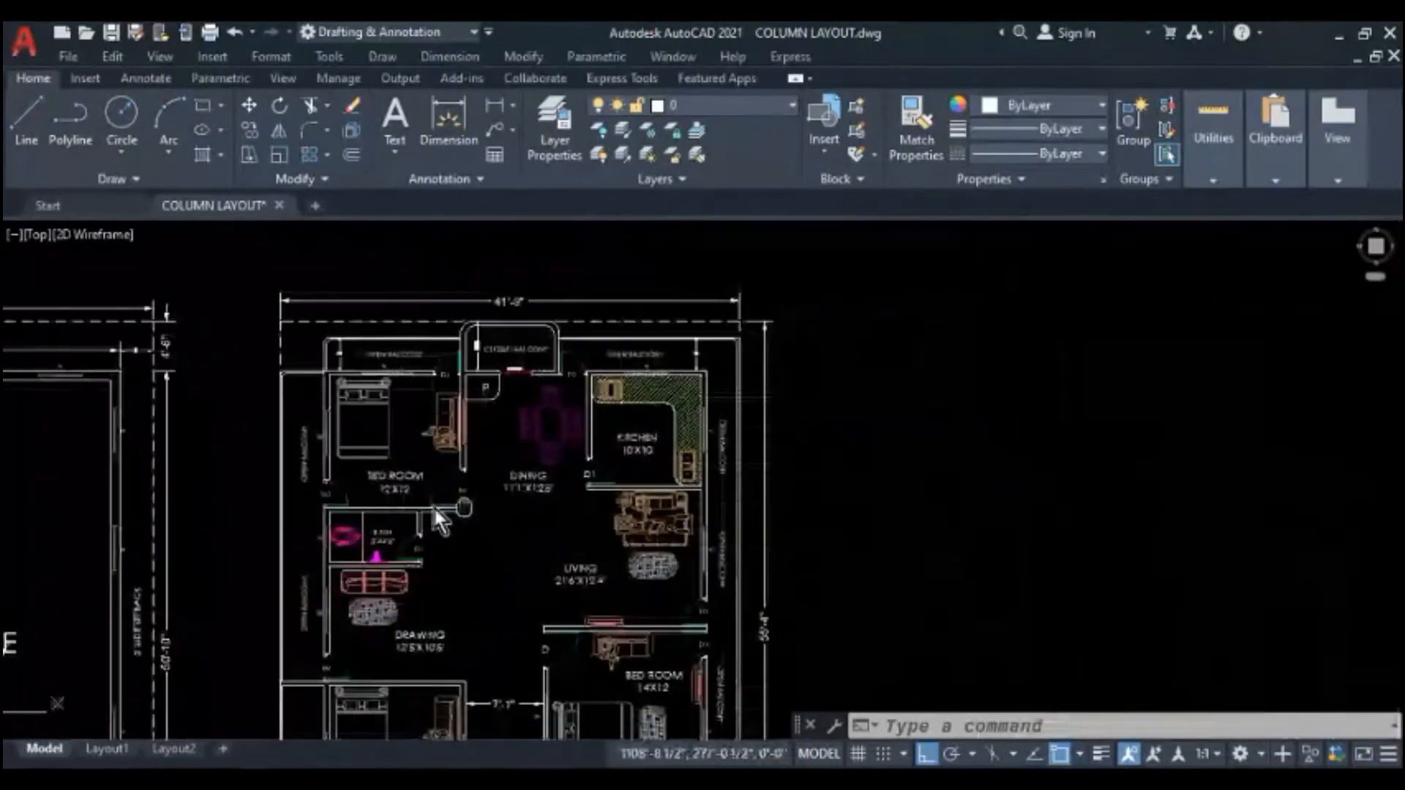
scroll(559, 404, up, 5)
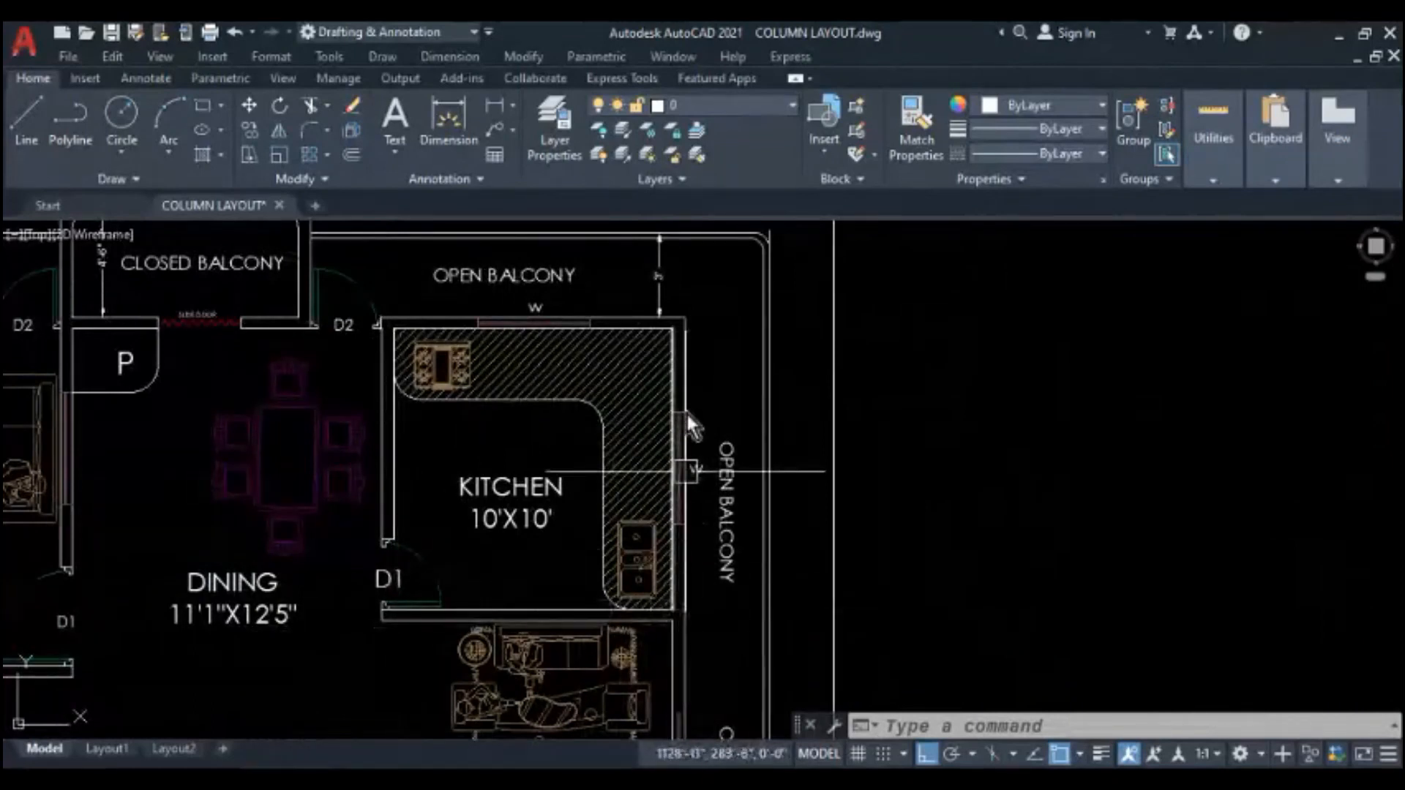
scroll(603, 318, down, 4)
scroll(547, 414, up, 2)
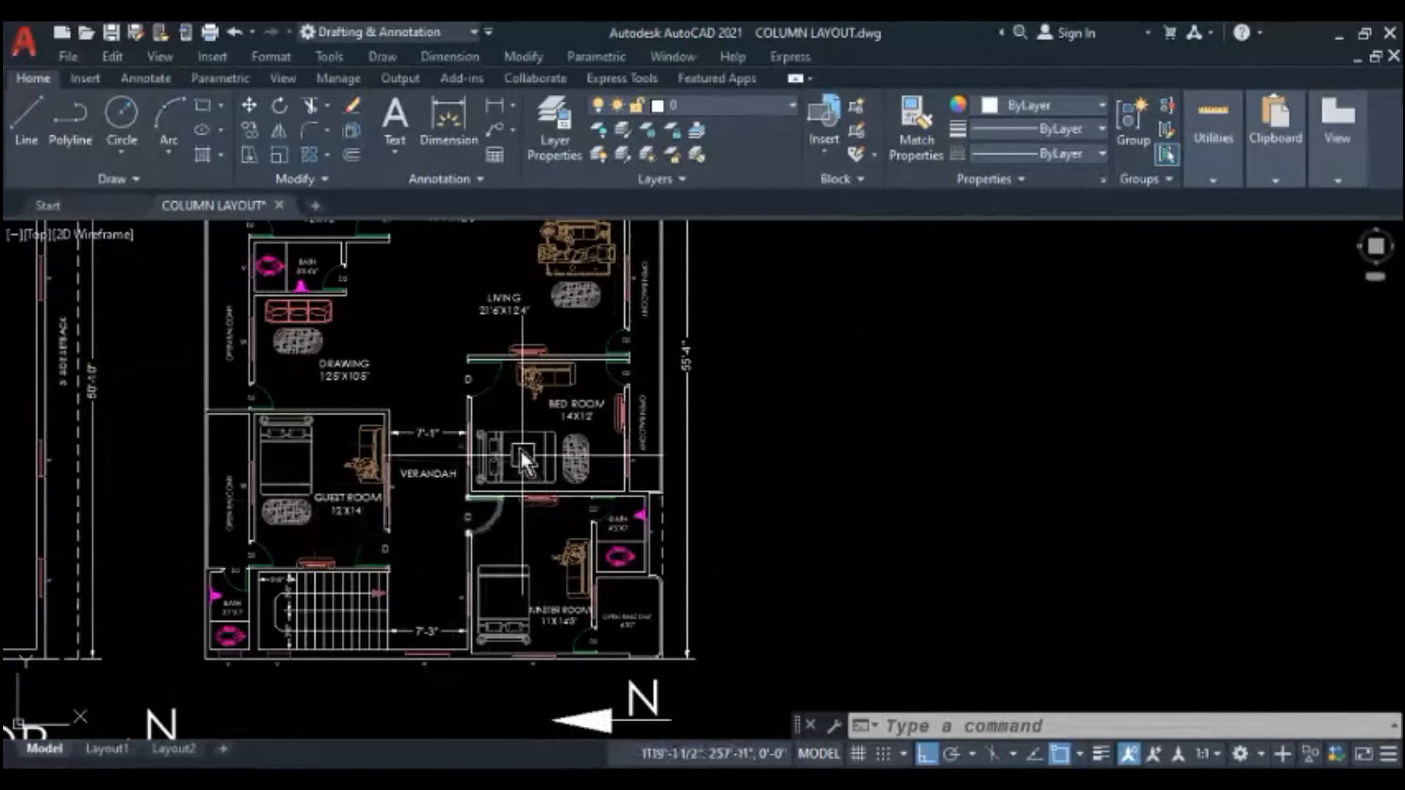
scroll(519, 449, down, 5)
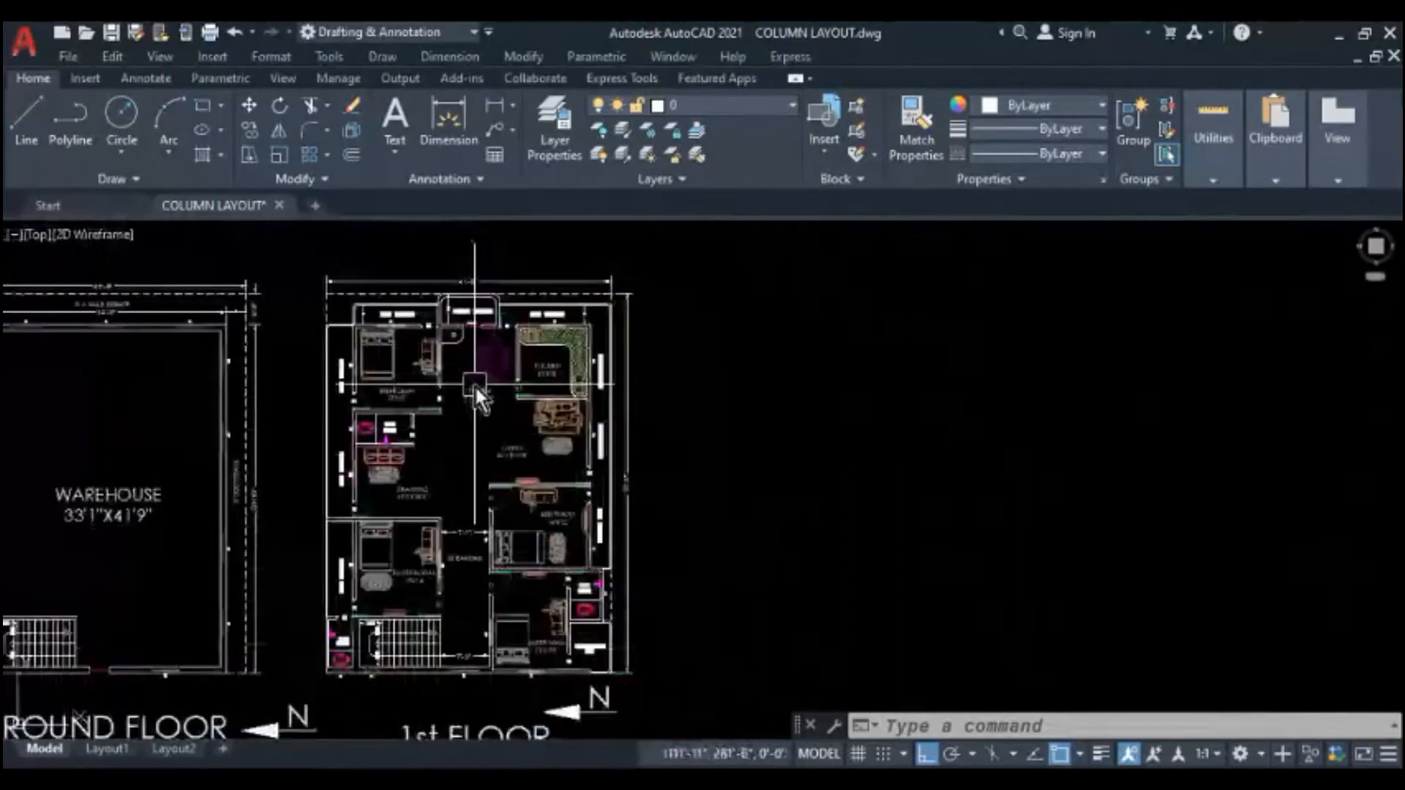
scroll(395, 301, up, 2)
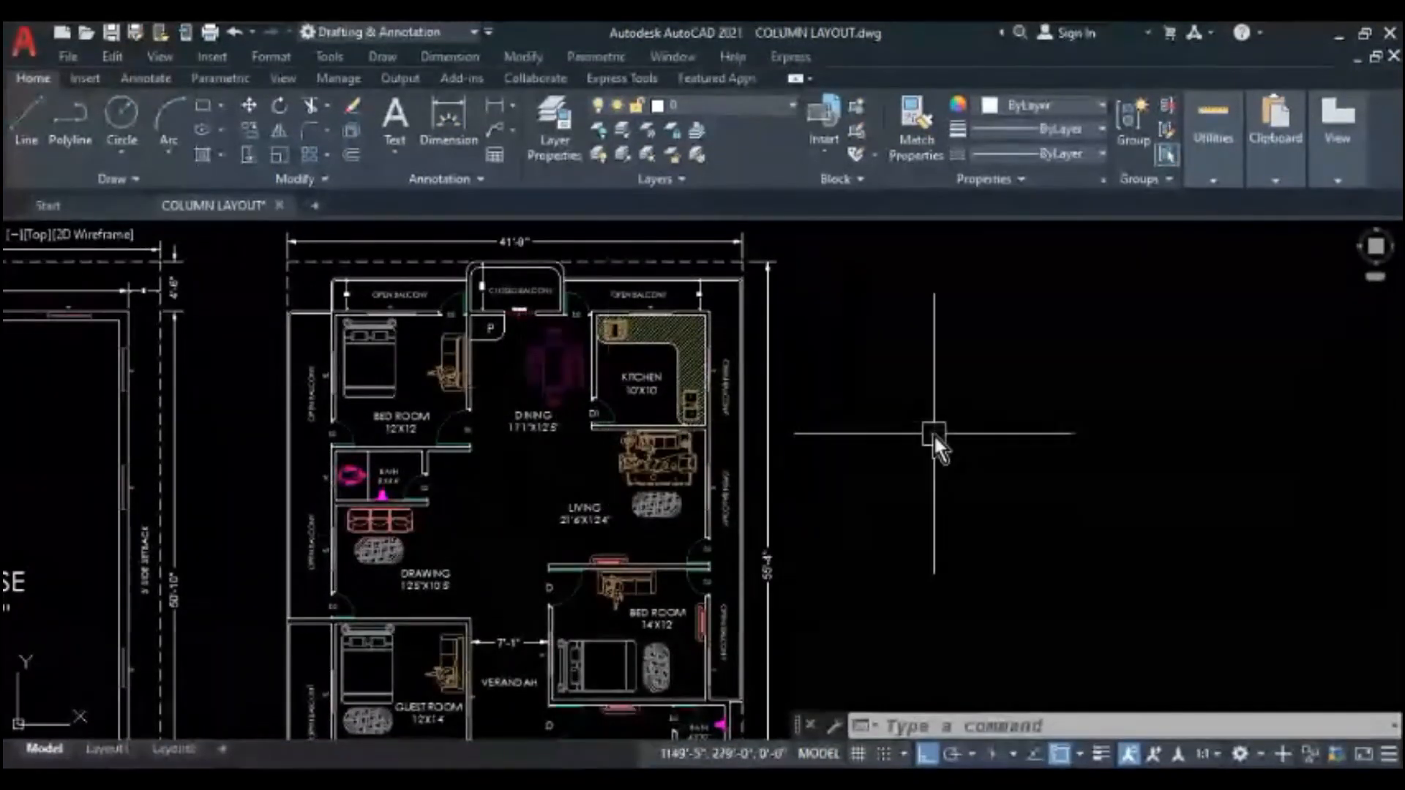
- Inspect the doors, windows and wall junctions around the first floor's 12'x12' bedroom, dining area, kitchen and living room
scroll(374, 311, up, 4)
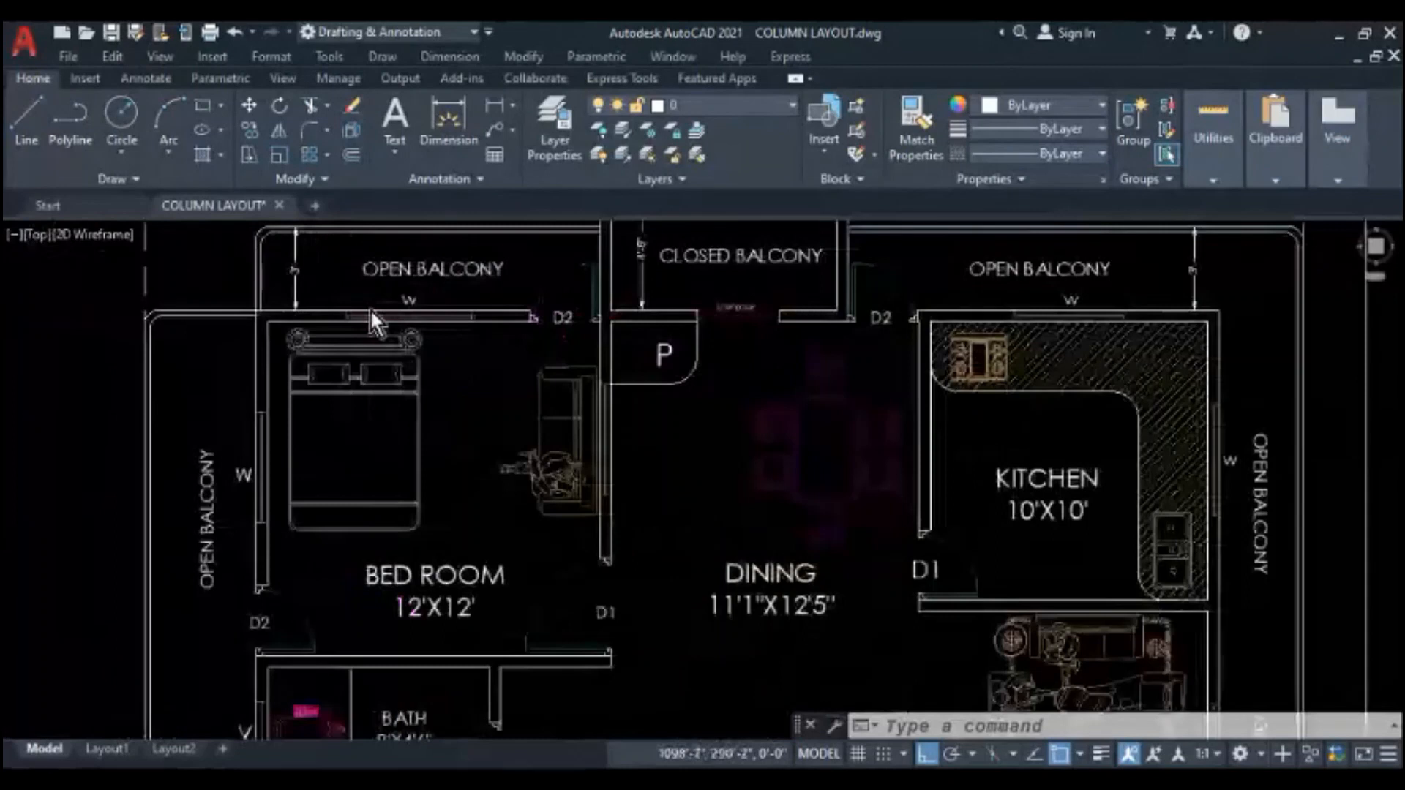
scroll(297, 342, up, 2)
scroll(359, 388, down, 4)
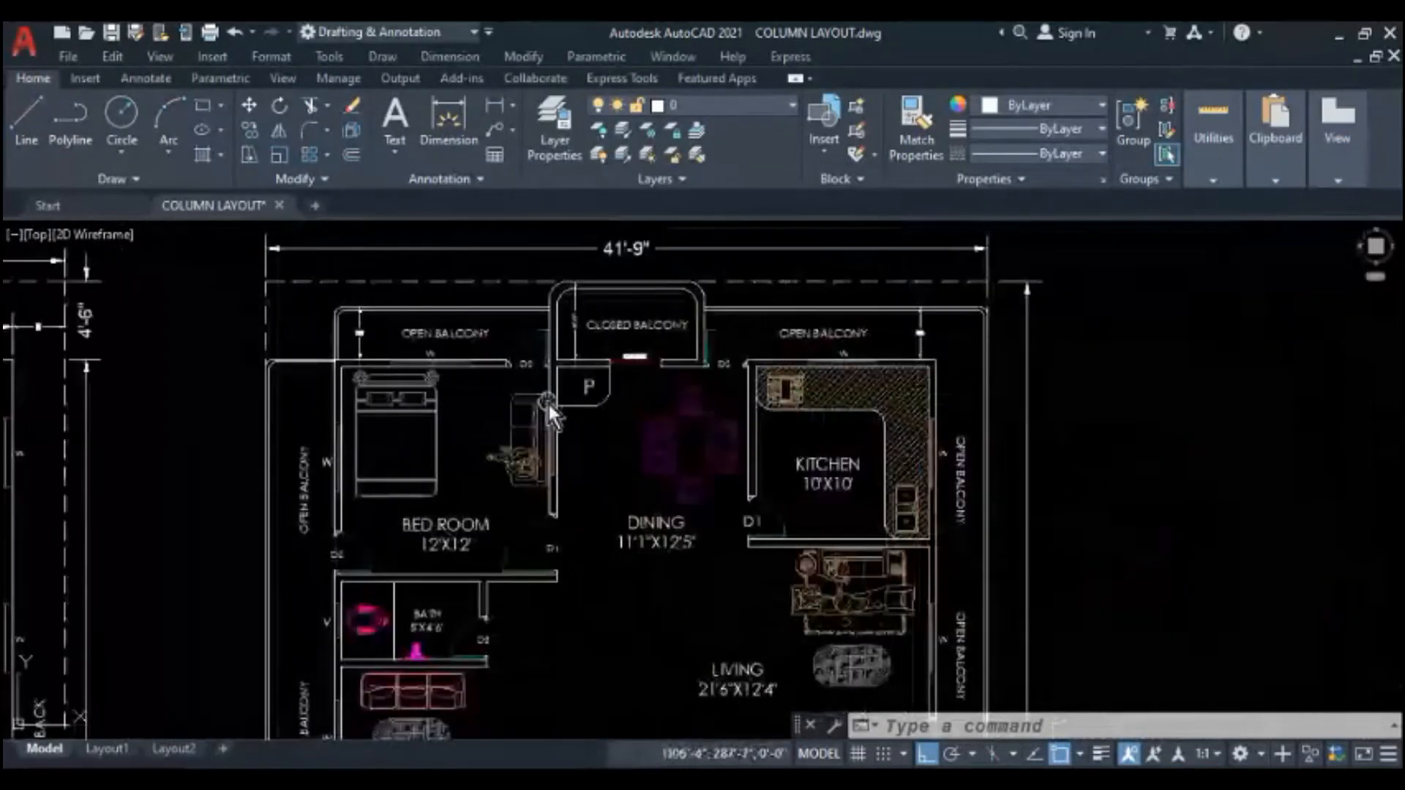
middle_drag(469, 391, 439, 374)
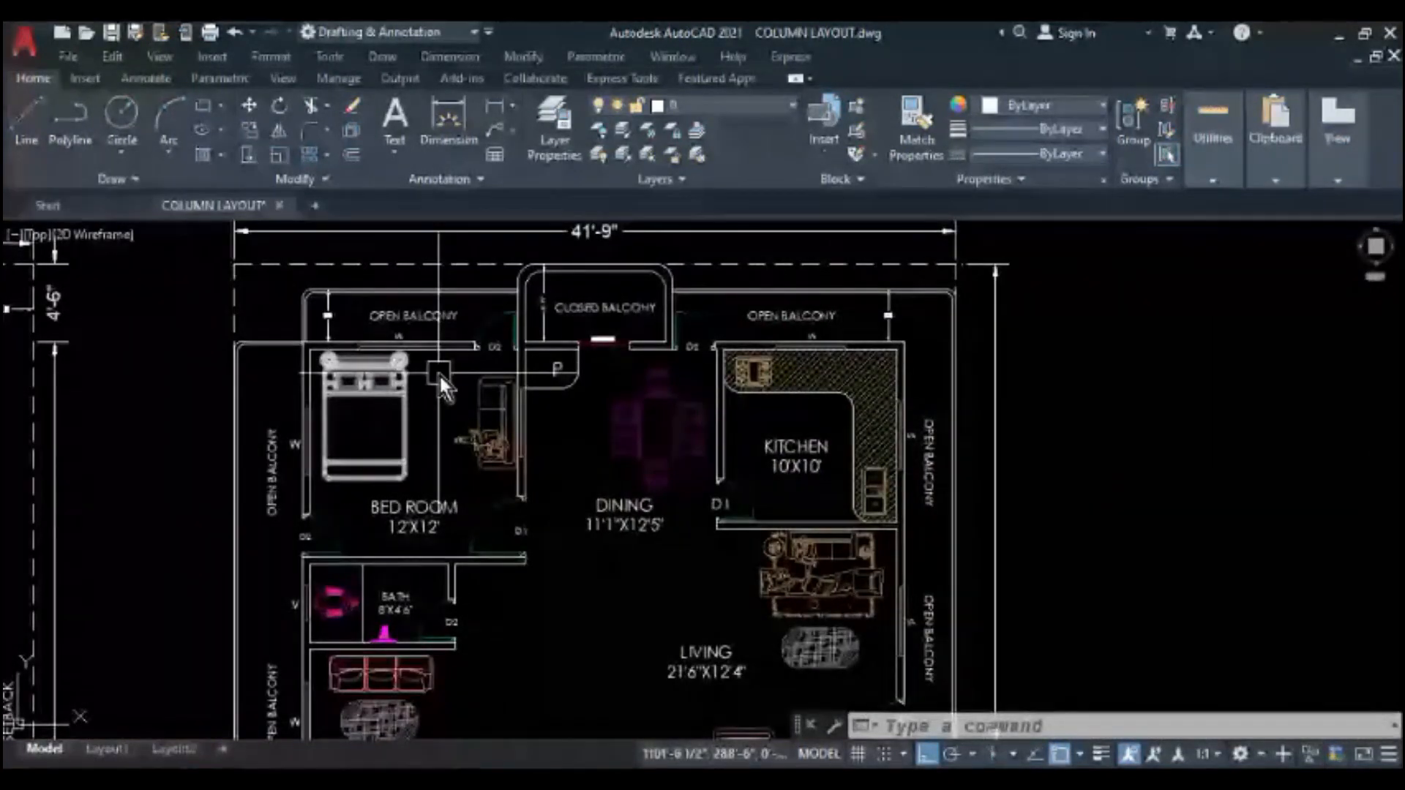
mouse_move(624, 453)
middle_down()
mouse_move(608, 402)
mouse_move(610, 456)
middle_up()
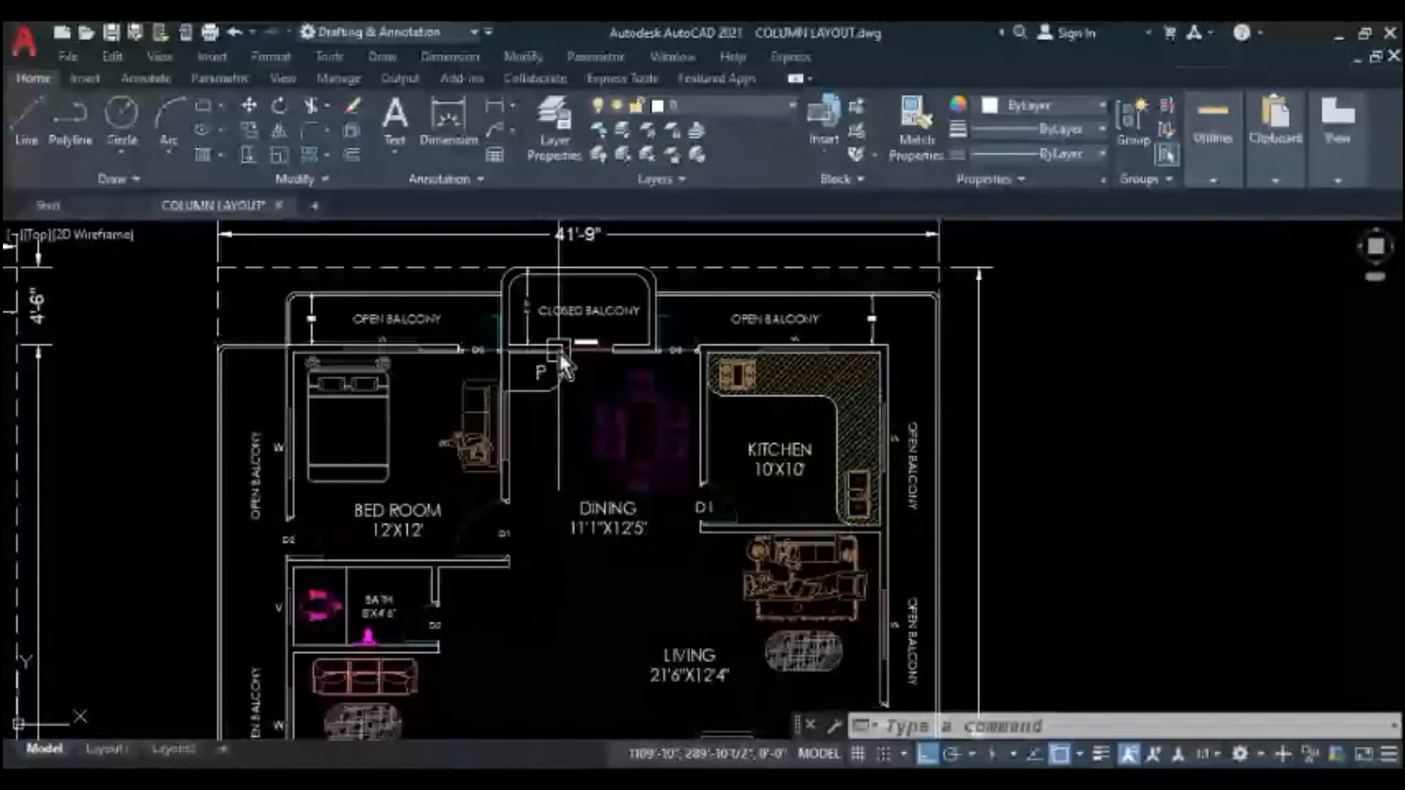
scroll(495, 366, up, 3)
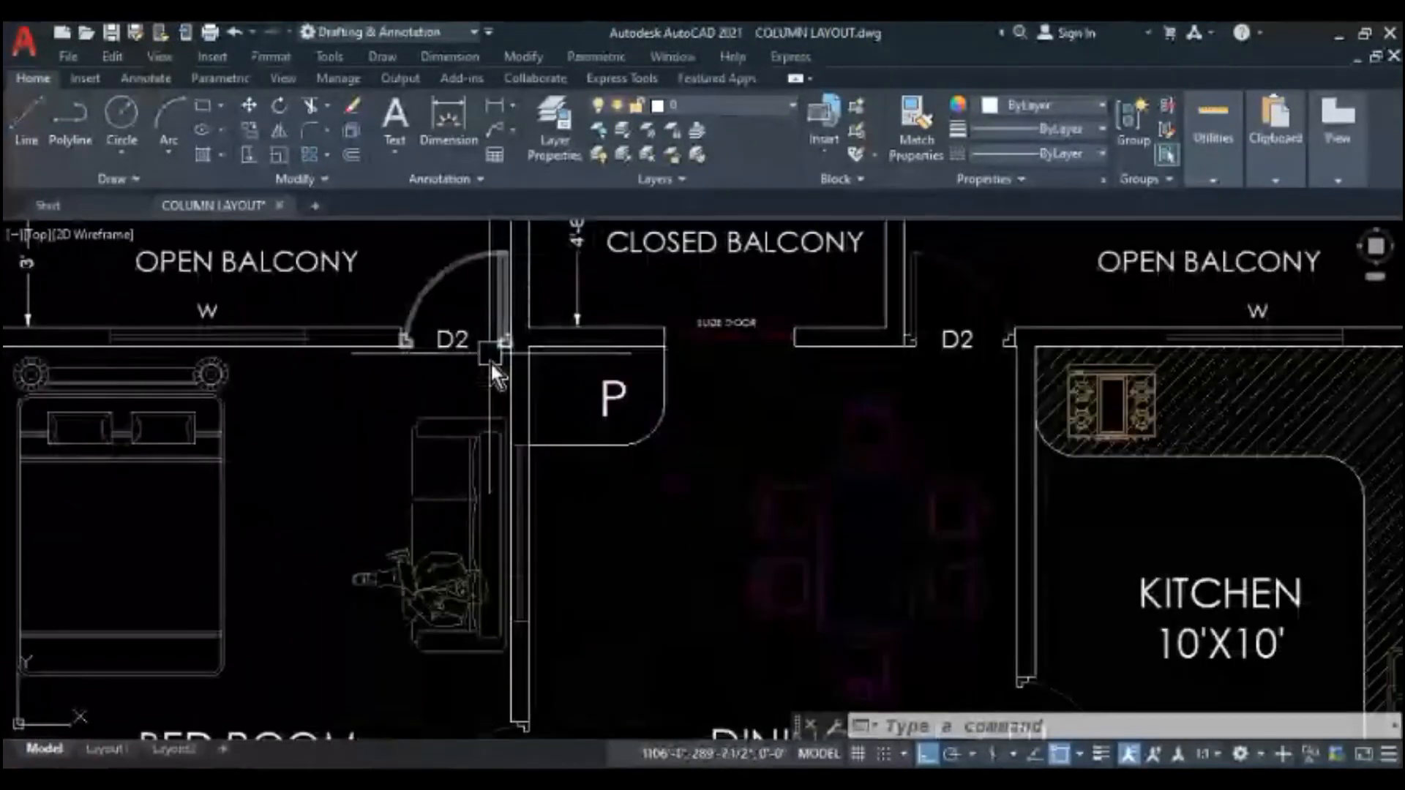
scroll(513, 369, down, 1)
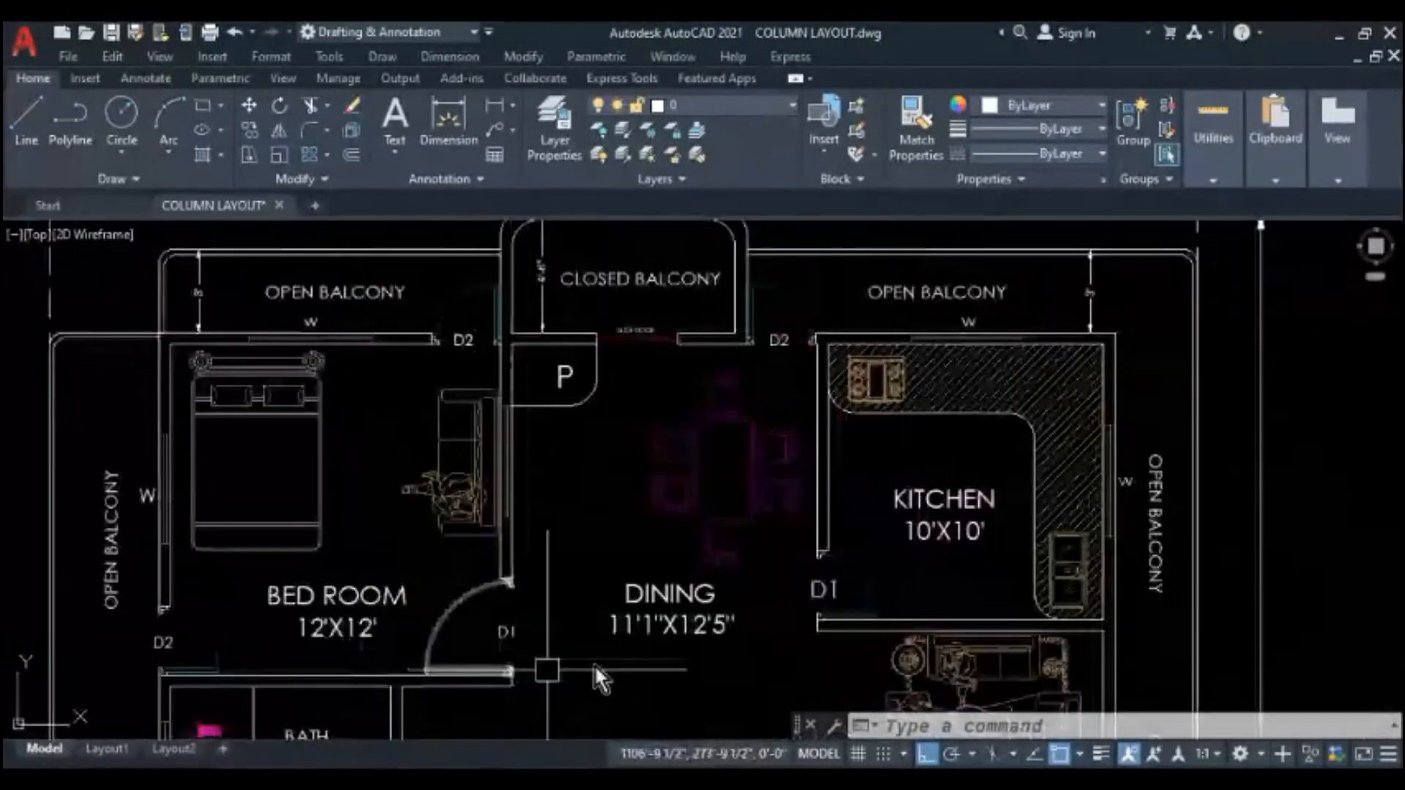
scroll(489, 360, down, 2)
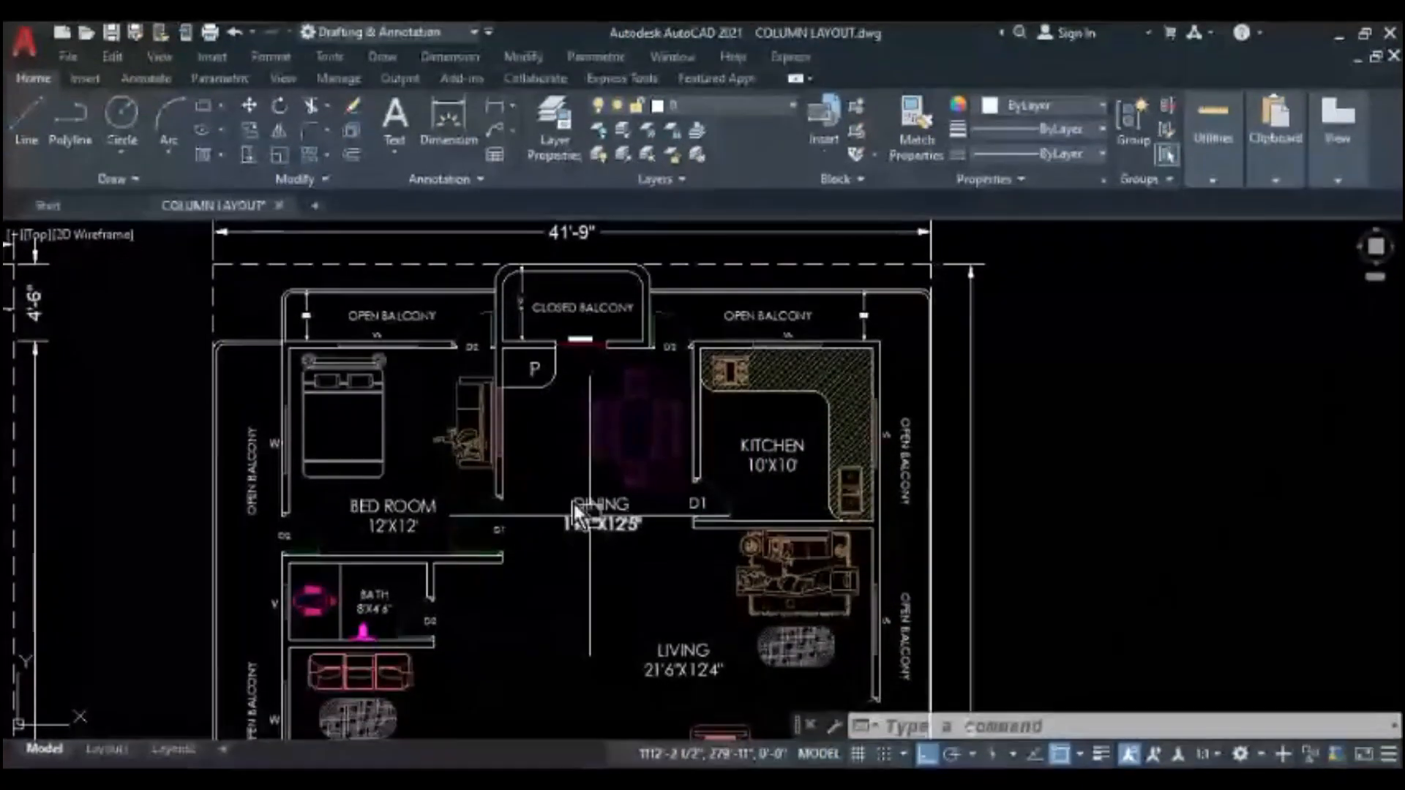
middle_drag(546, 487, 543, 460)
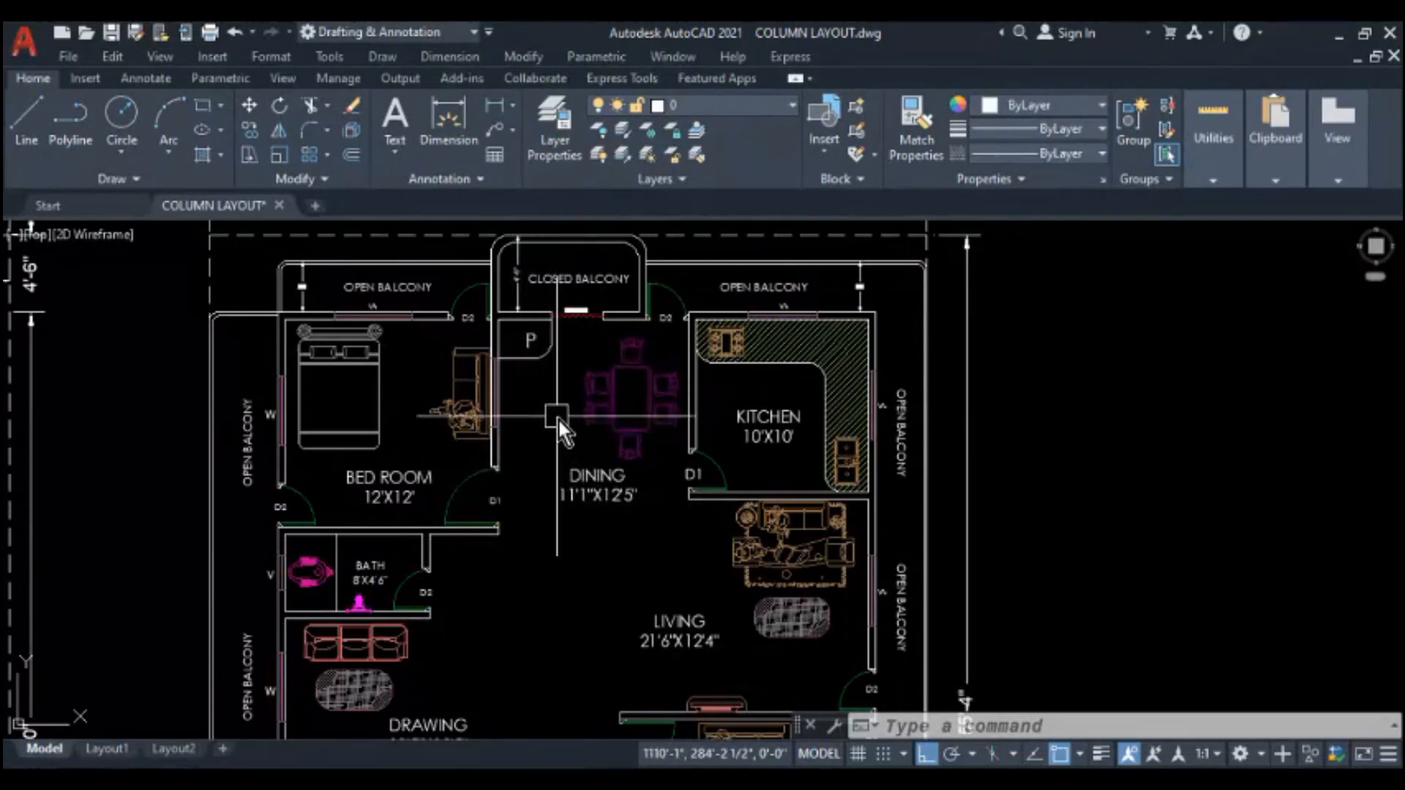
middle_drag(576, 538, 539, 505)
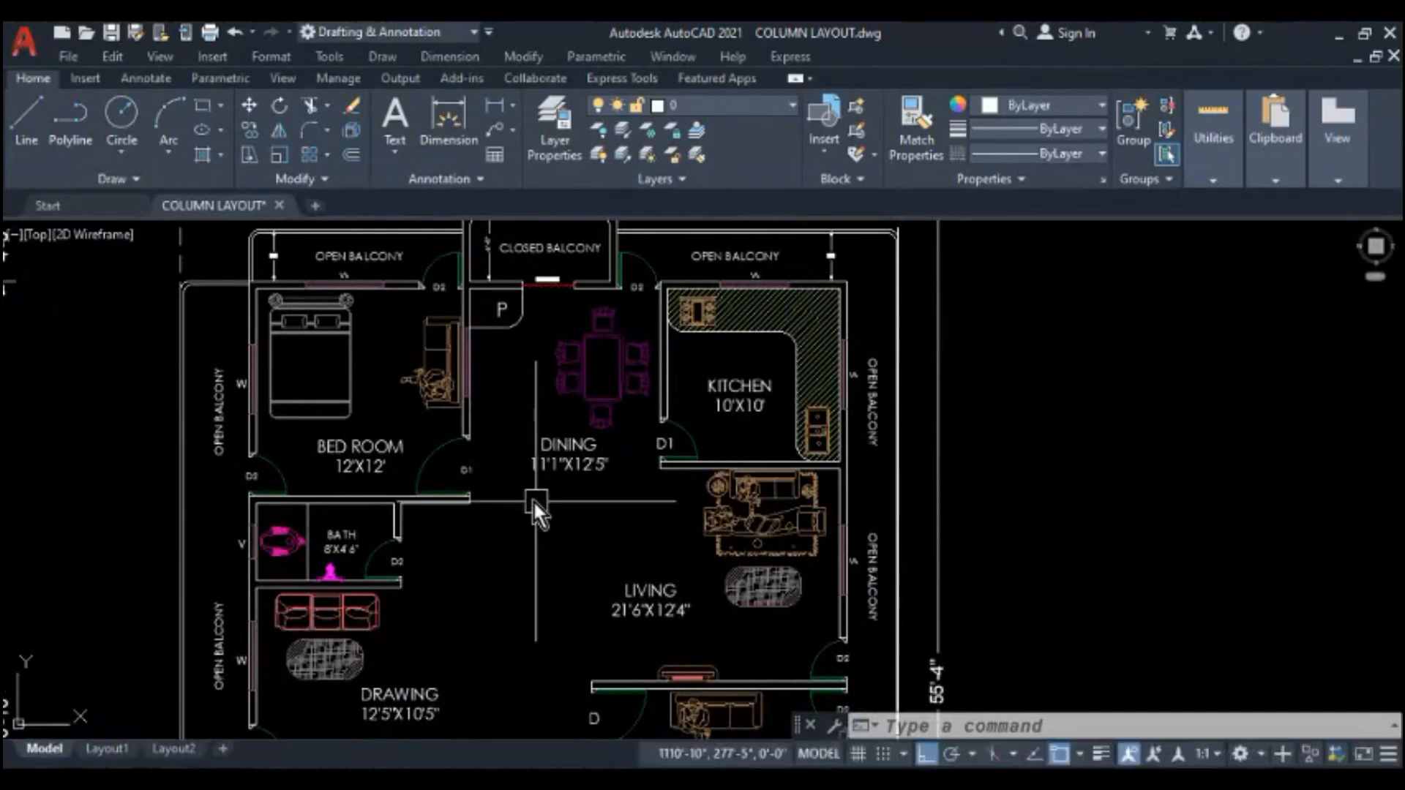
scroll(532, 500, down, 2)
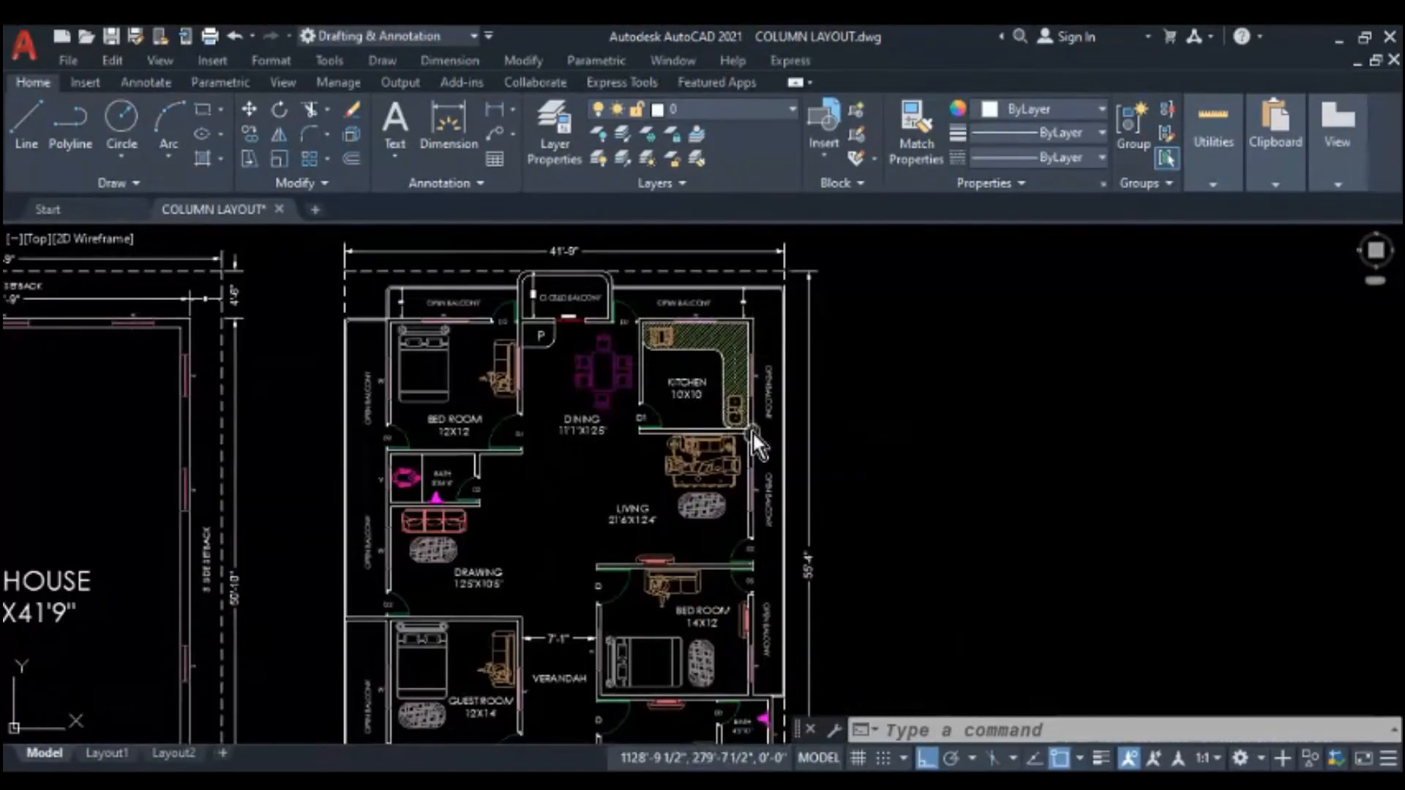
middle_drag(753, 433, 730, 423)
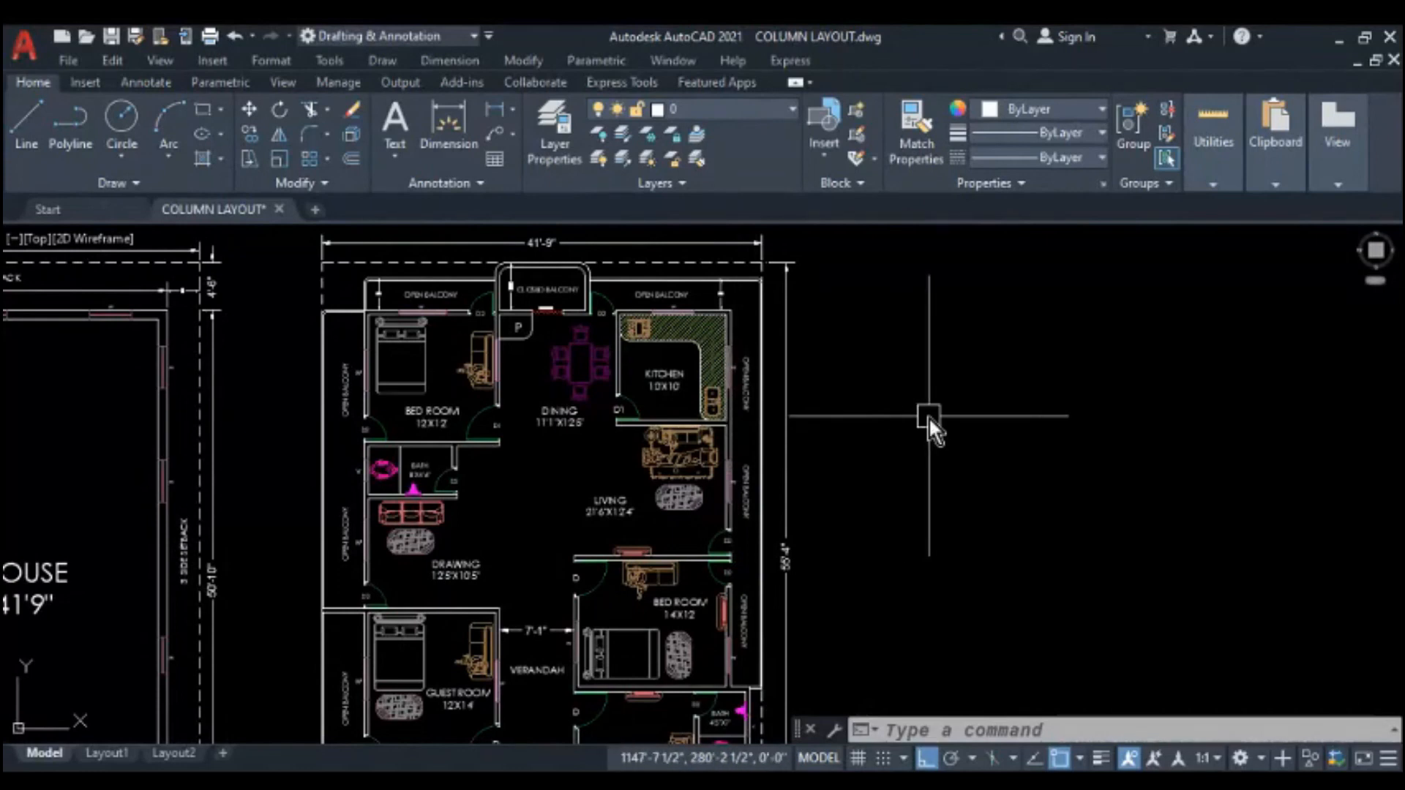
middle_drag(942, 437, 914, 437)
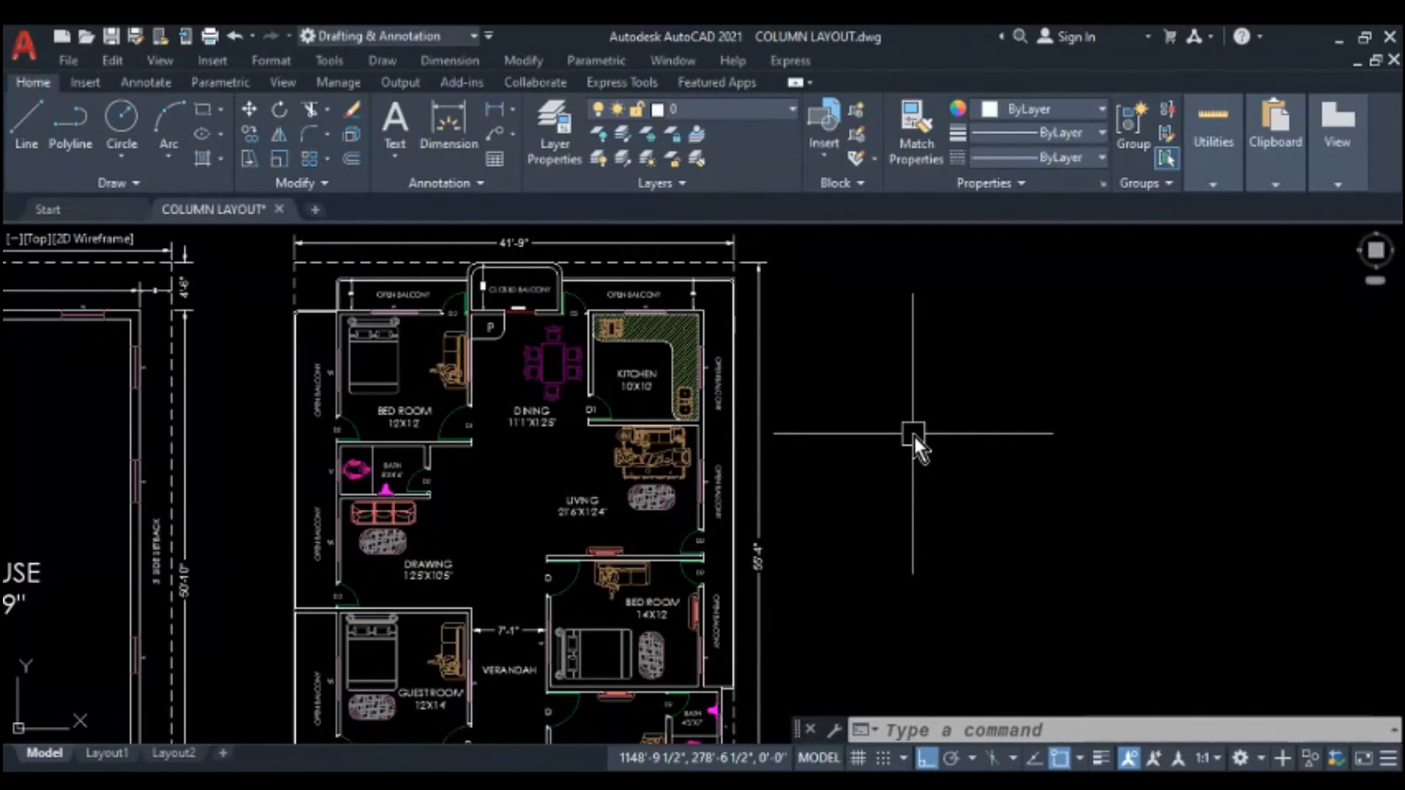
- Create a layer named COLUMN with the color red and make it the current layer
scroll(608, 387, down, 2)
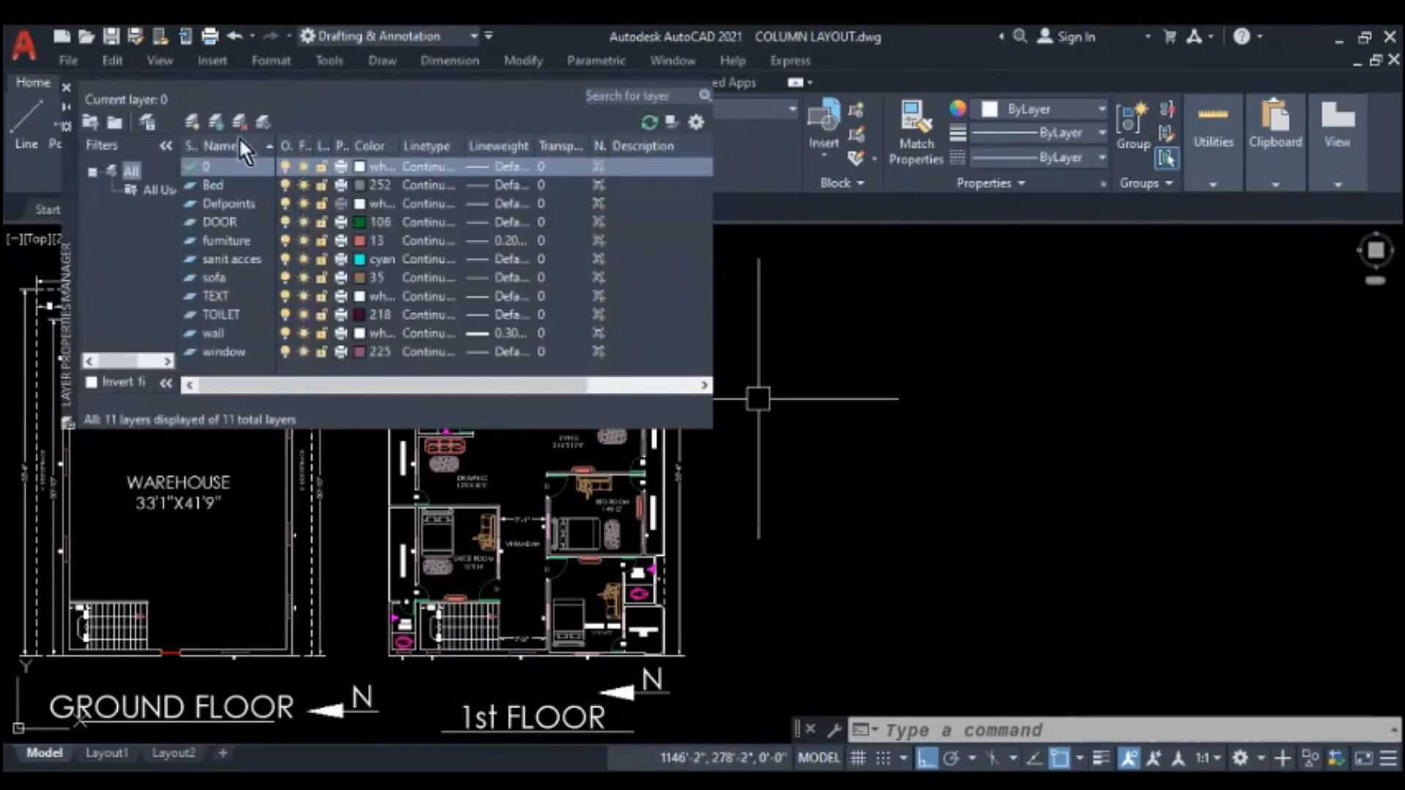
click(194, 123)
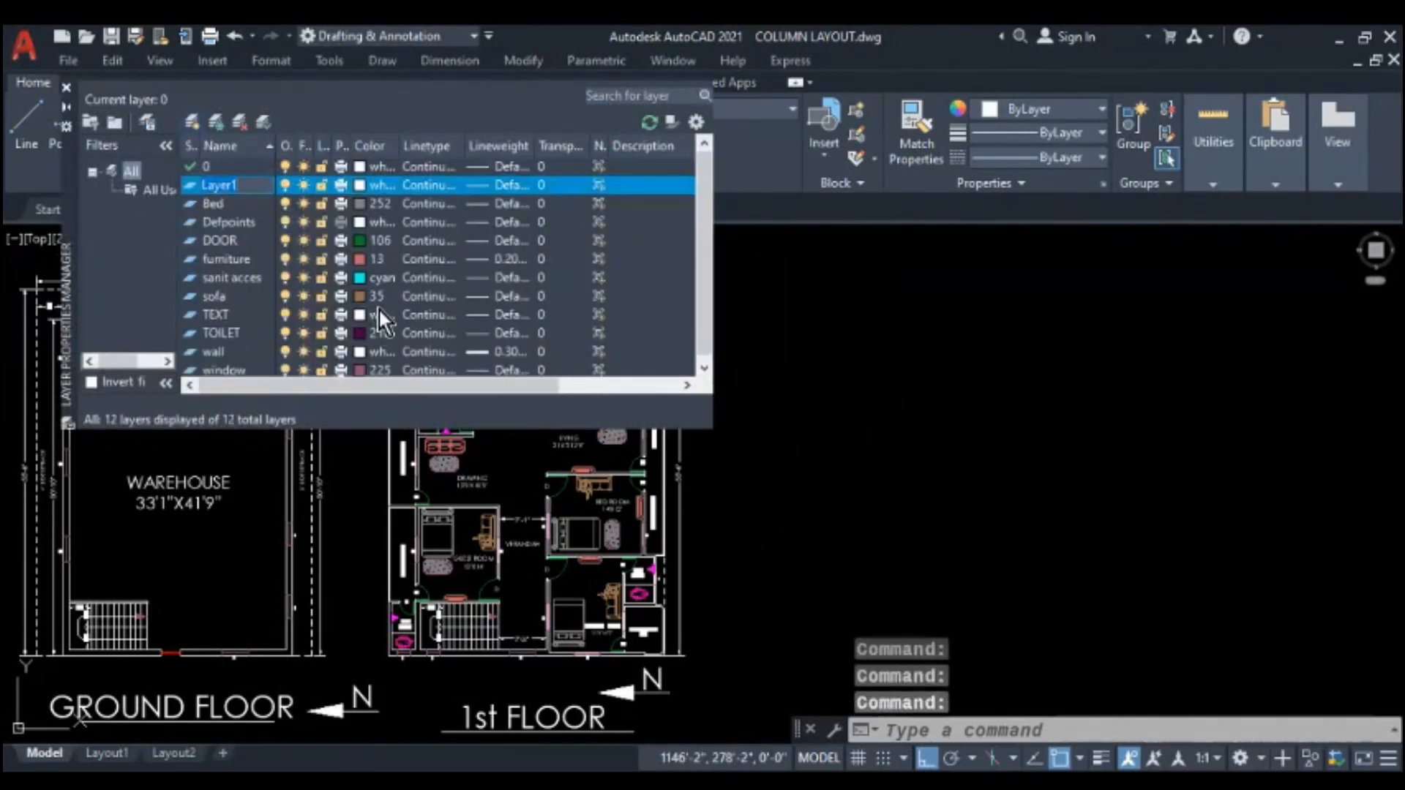
text(COLUMN)
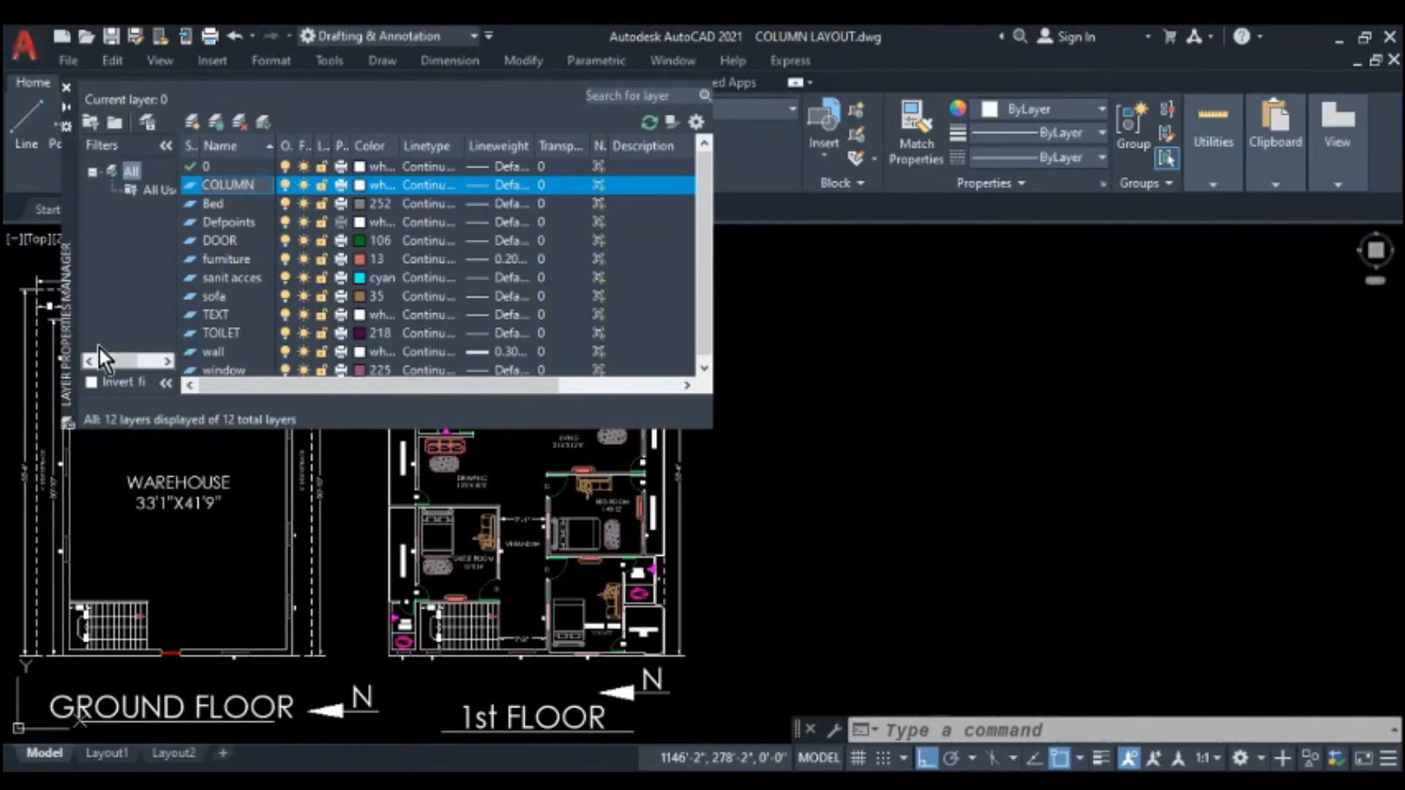
click(362, 188)
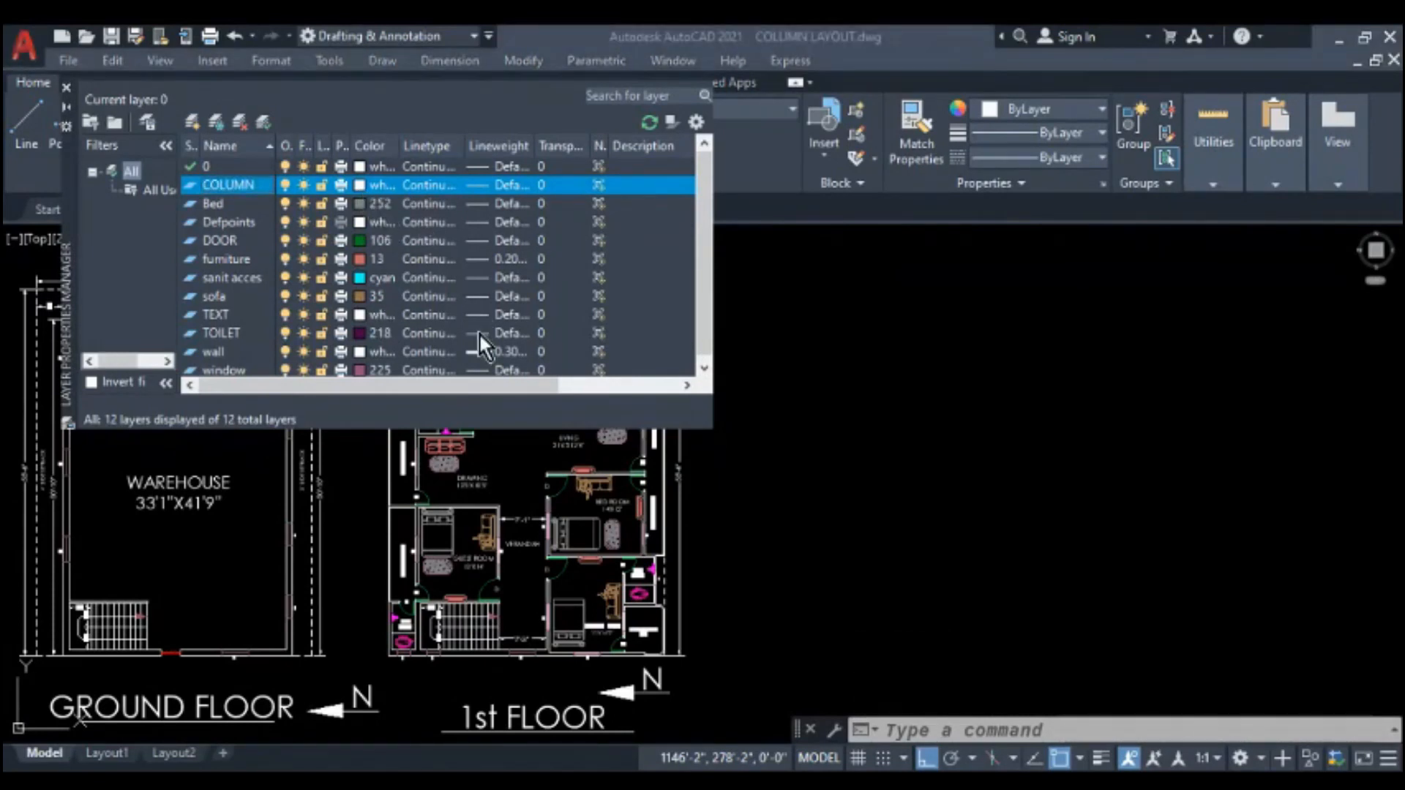
click(544, 455)
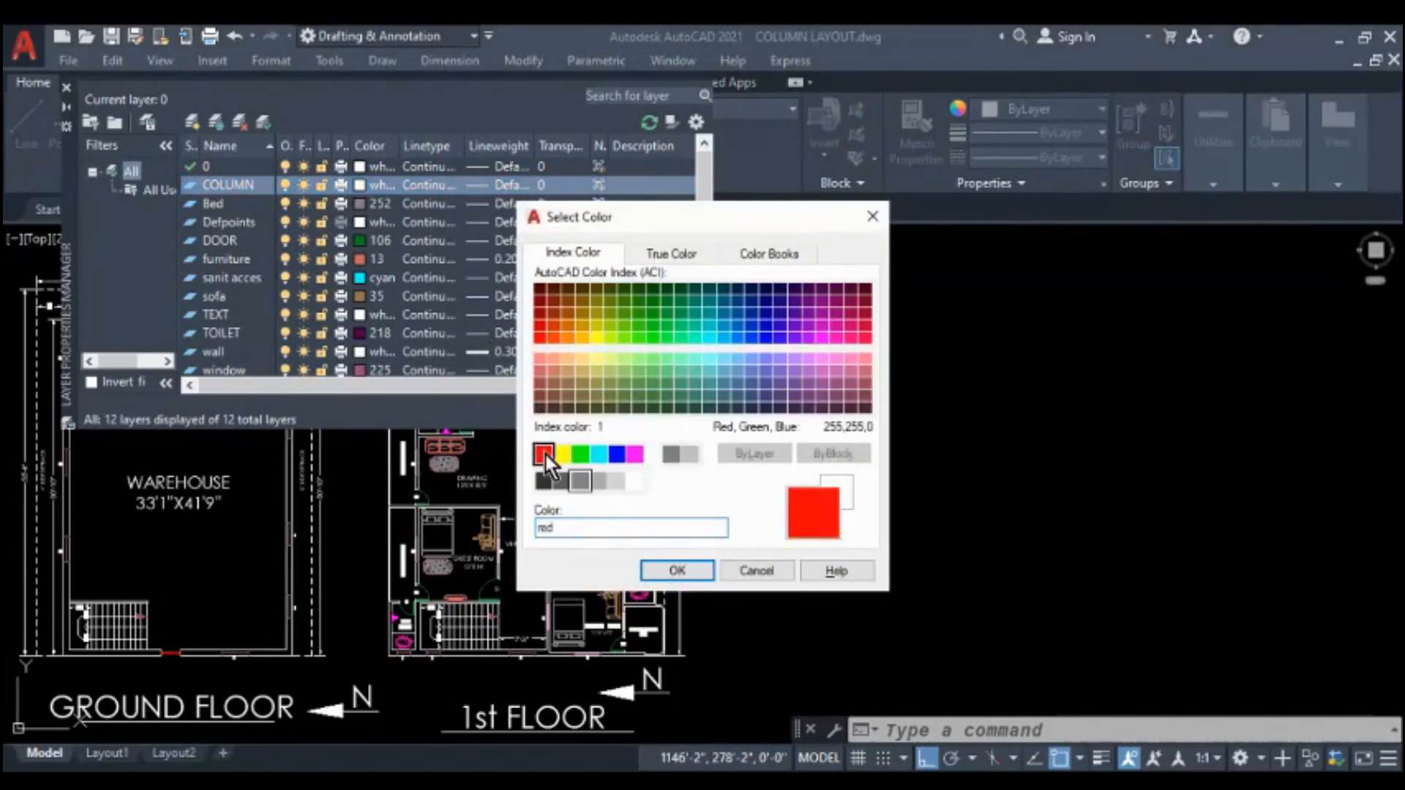
click(675, 572)
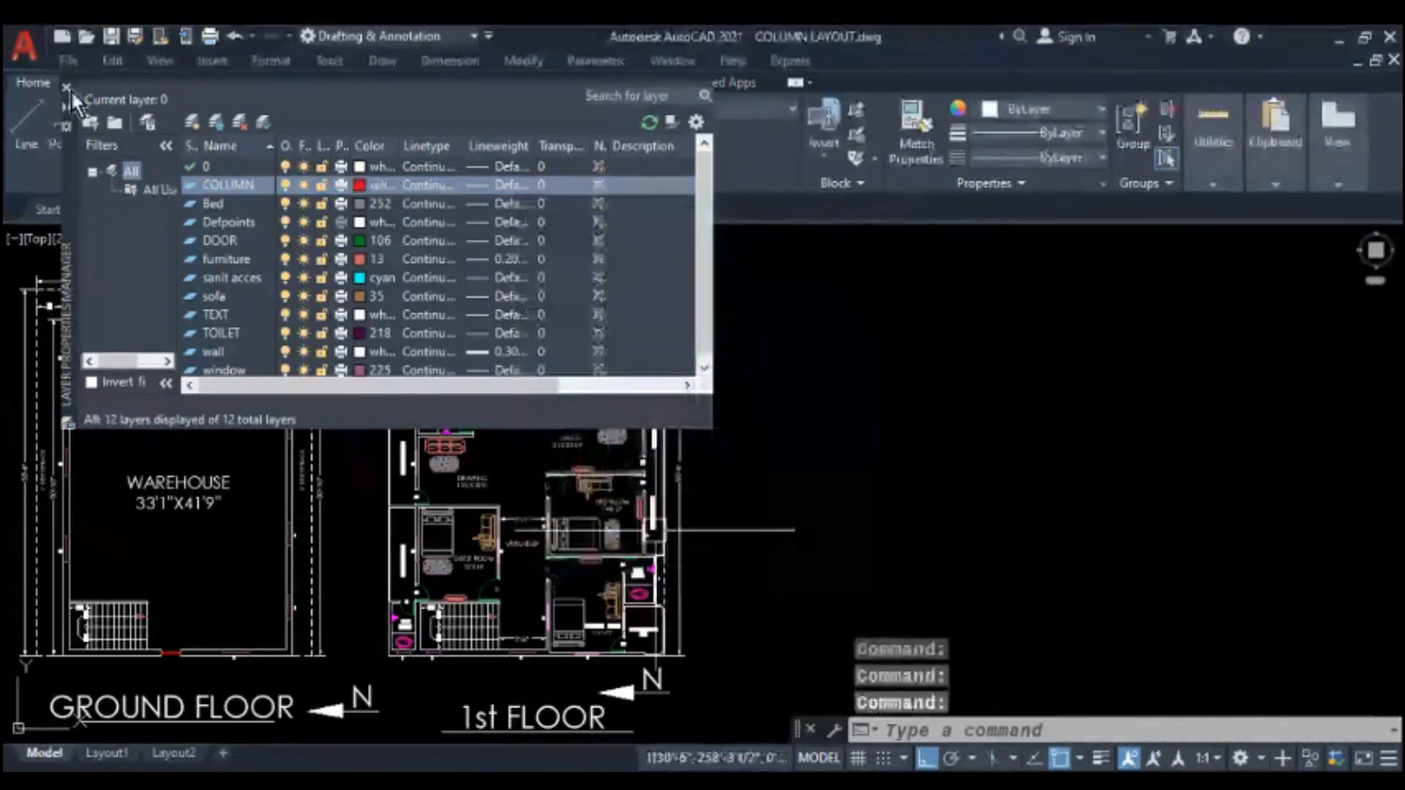
click(67, 89)
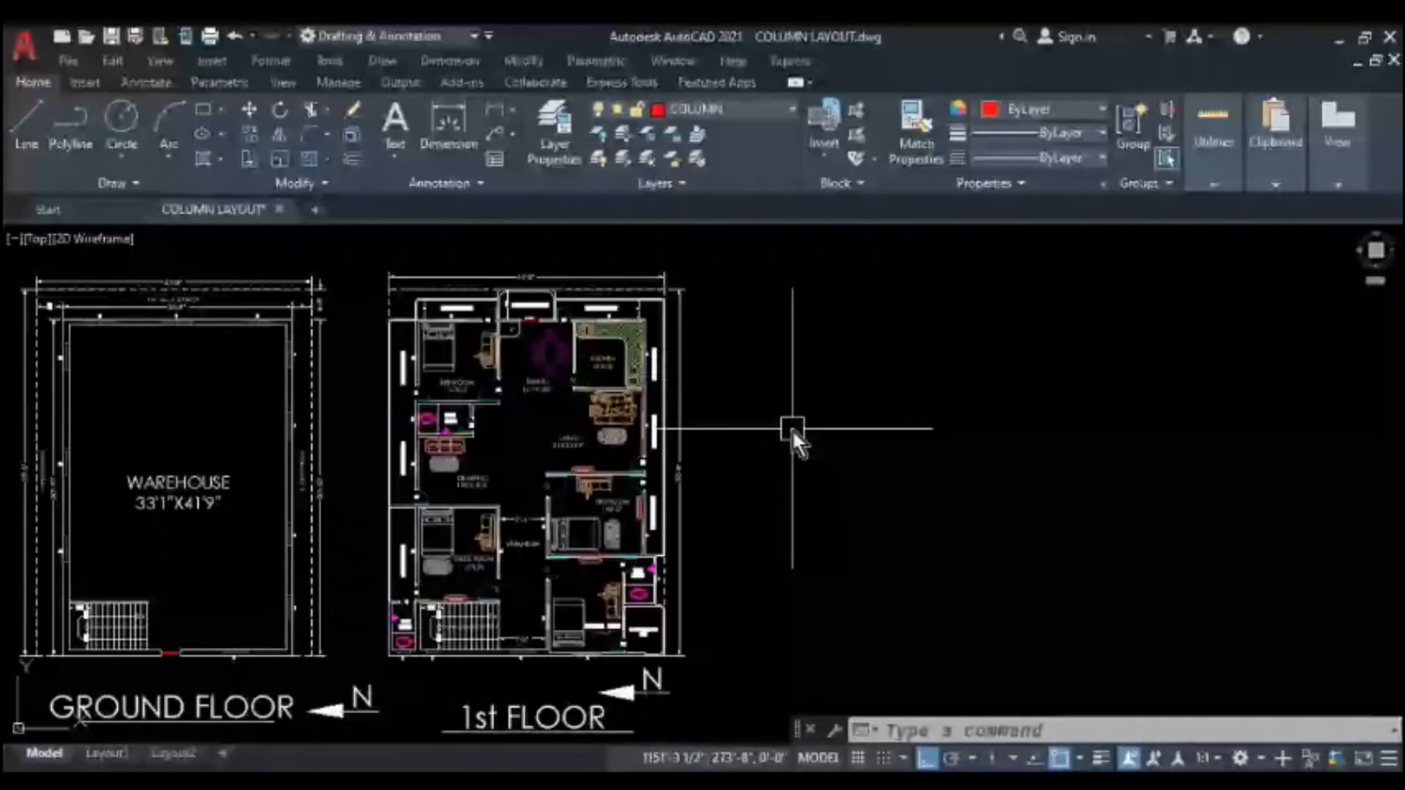
- Draw a 10 by 15 rectangle for the column in the empty space to the right of the first floor plan
text(REC)
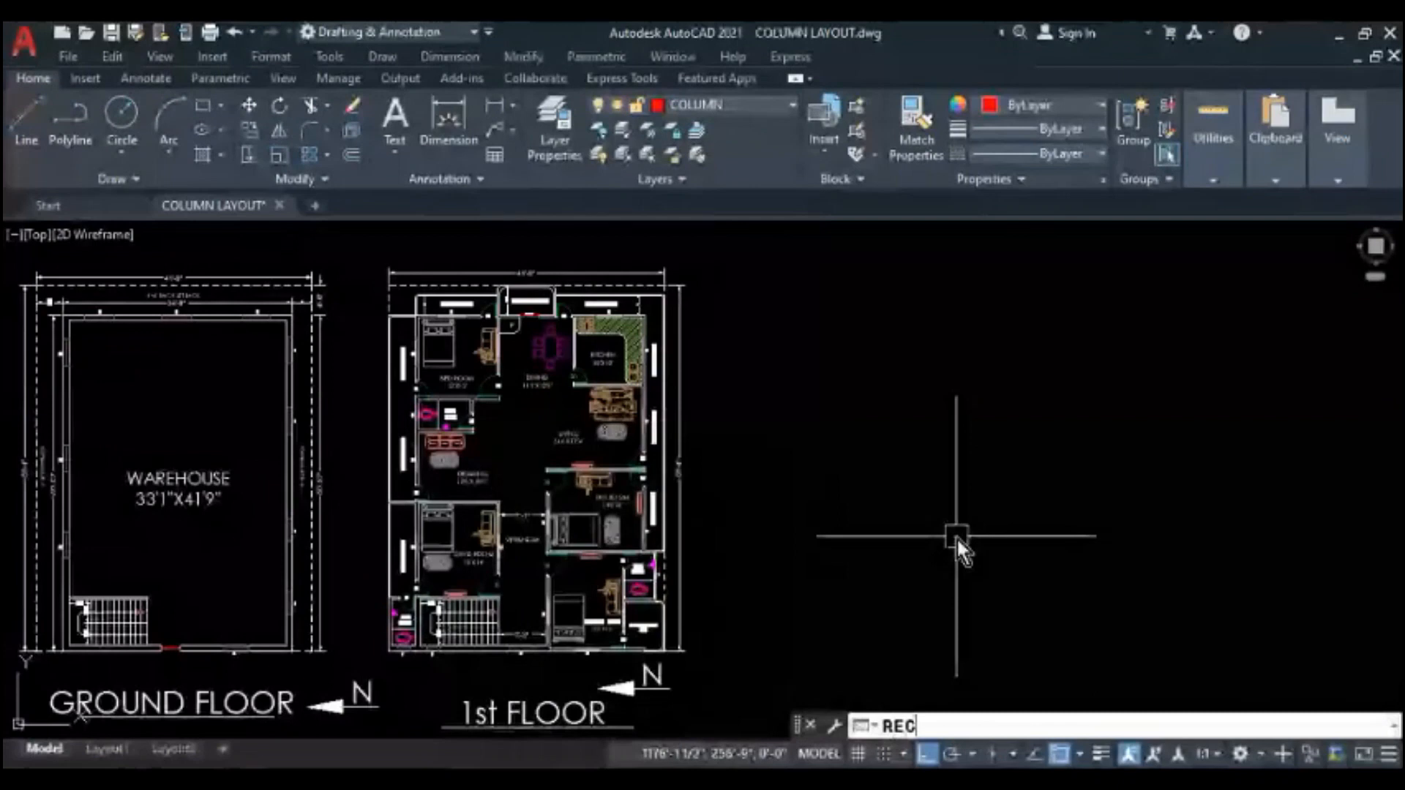
key(space)
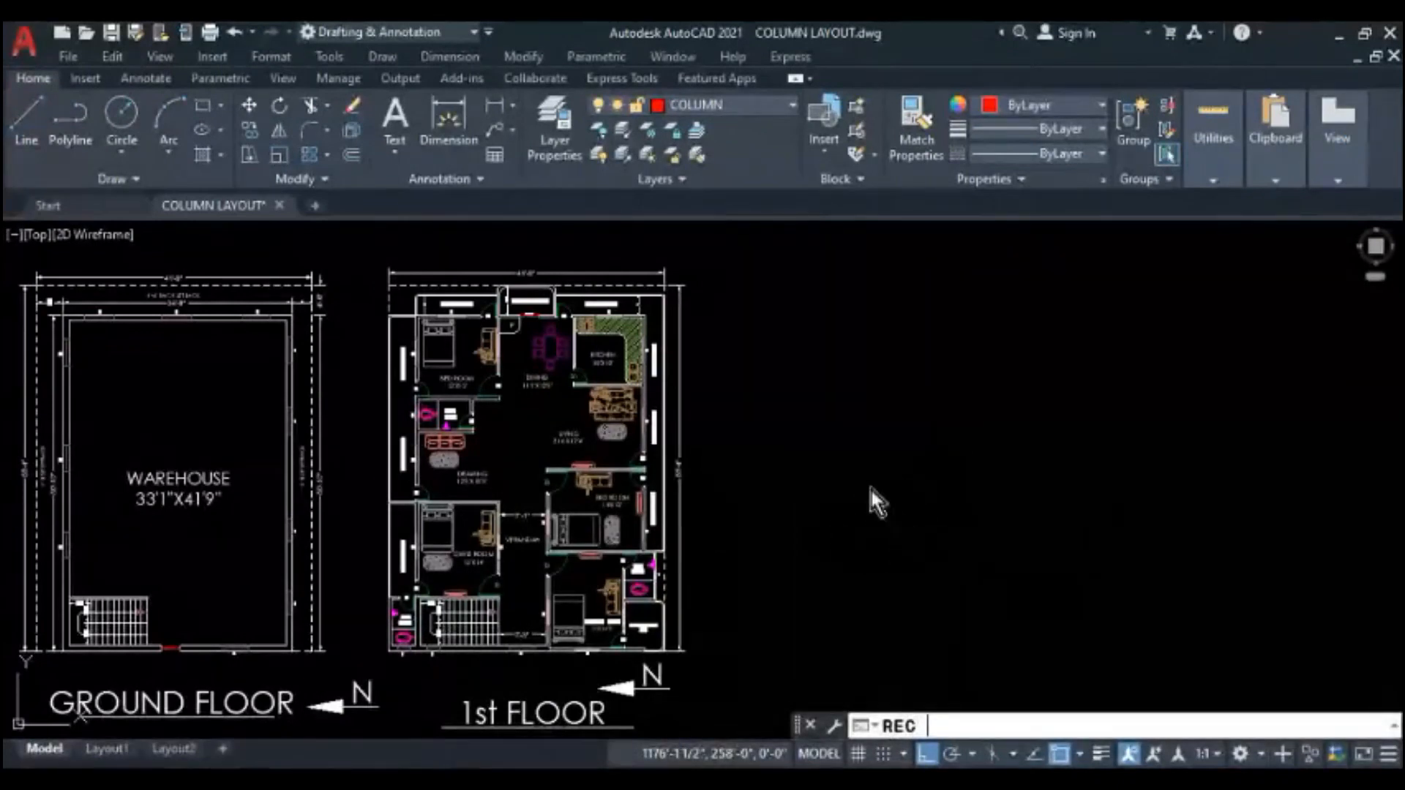
key(Return)
click(814, 554)
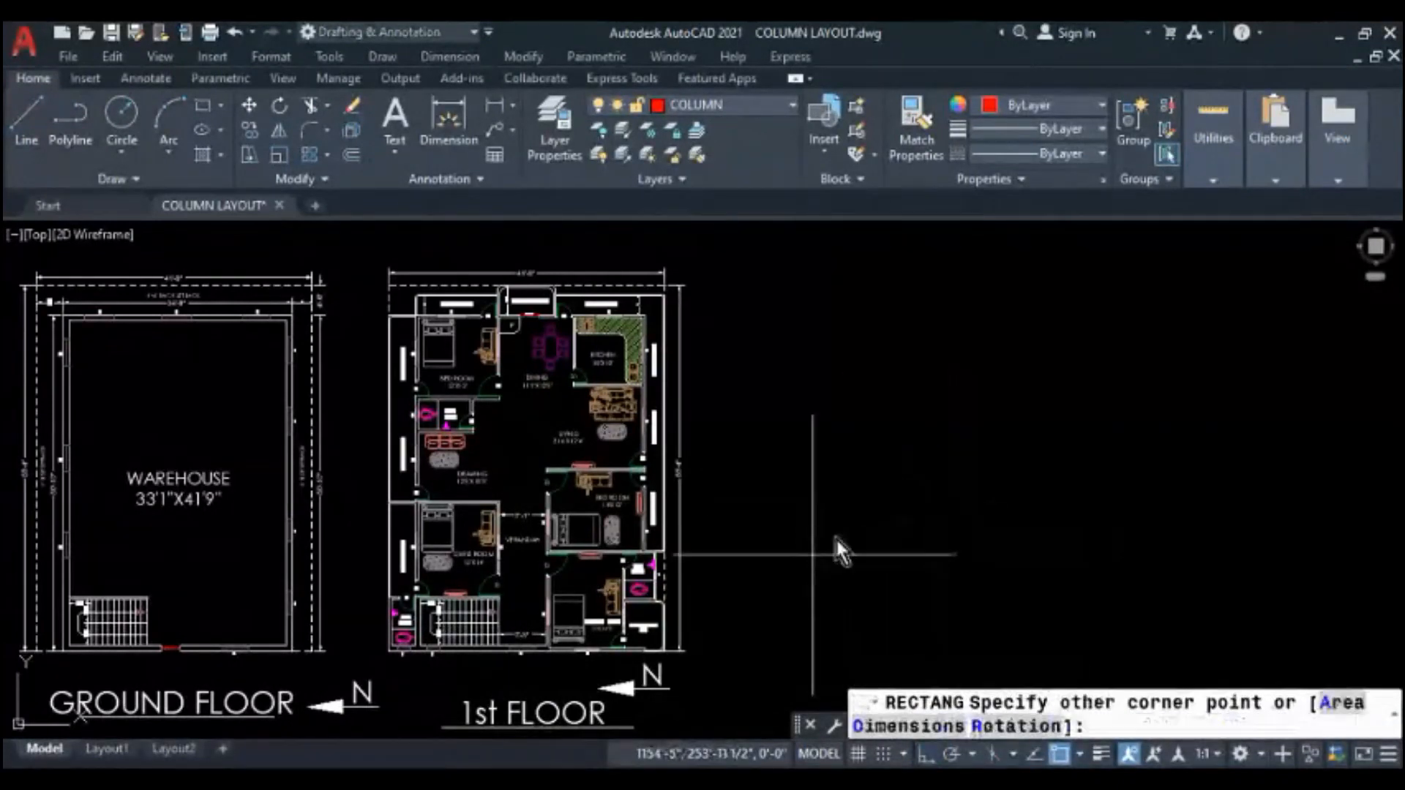
text(@)
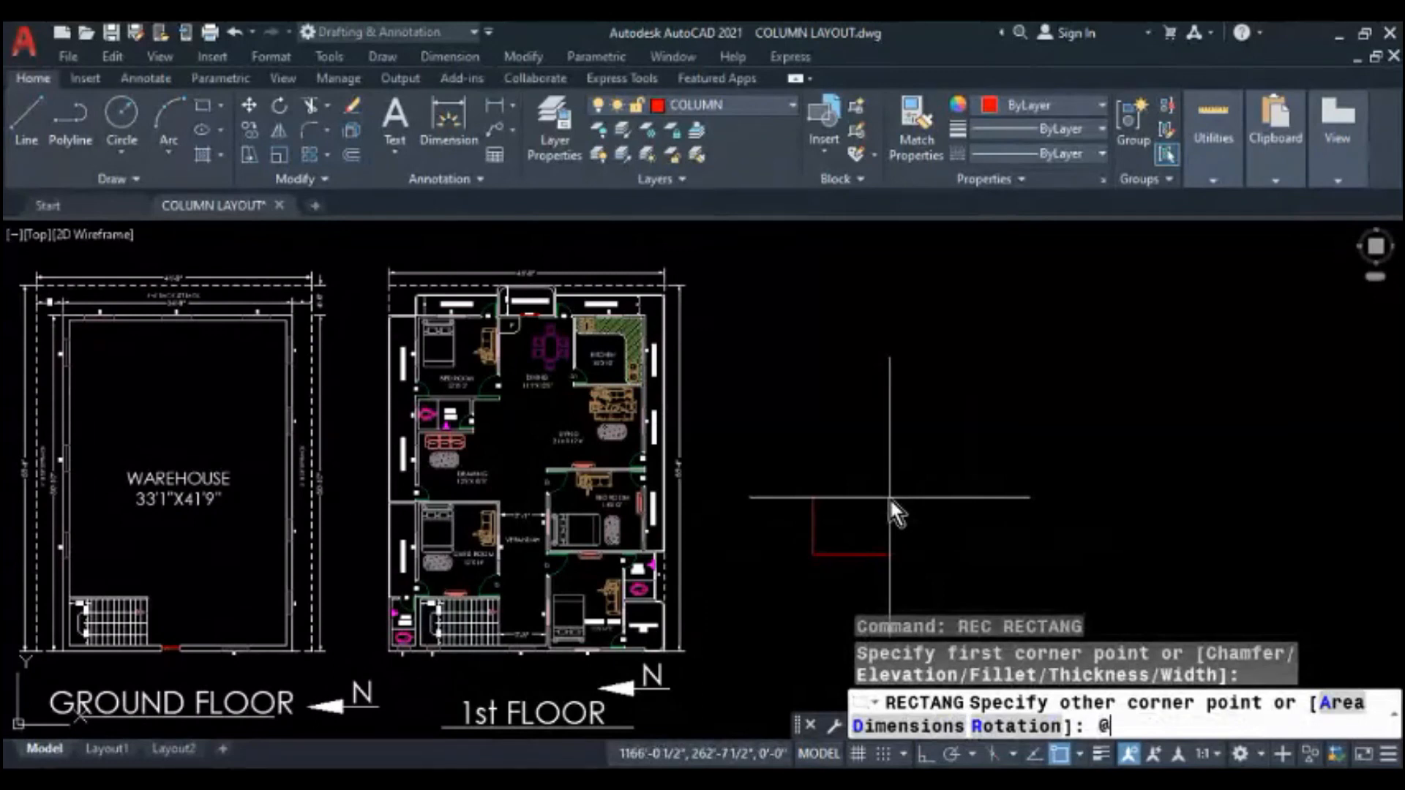
text(10,15)
key(Return)
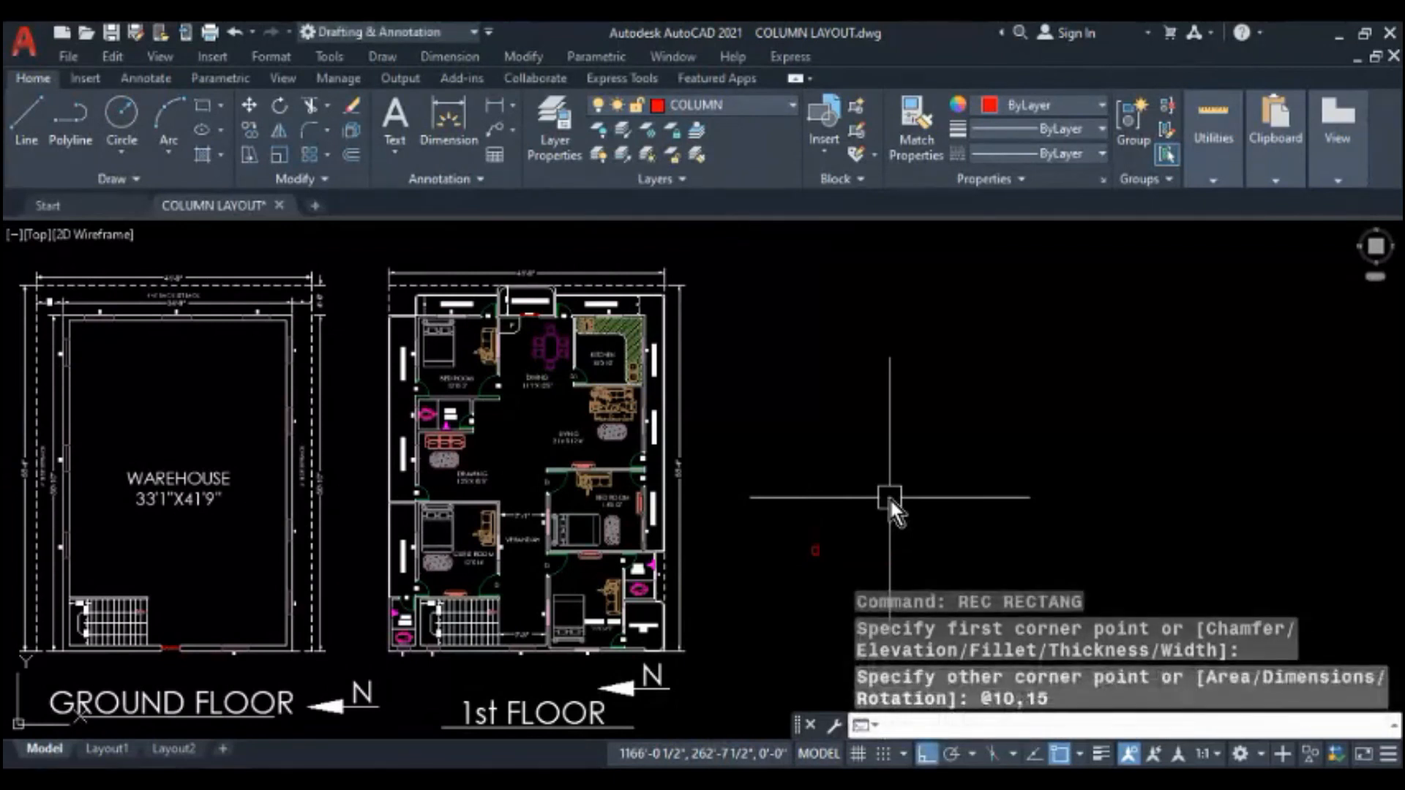
- Fill the column rectangle with a solid red hatch
scroll(840, 536, up, 10)
middle_drag(789, 559, 576, 510)
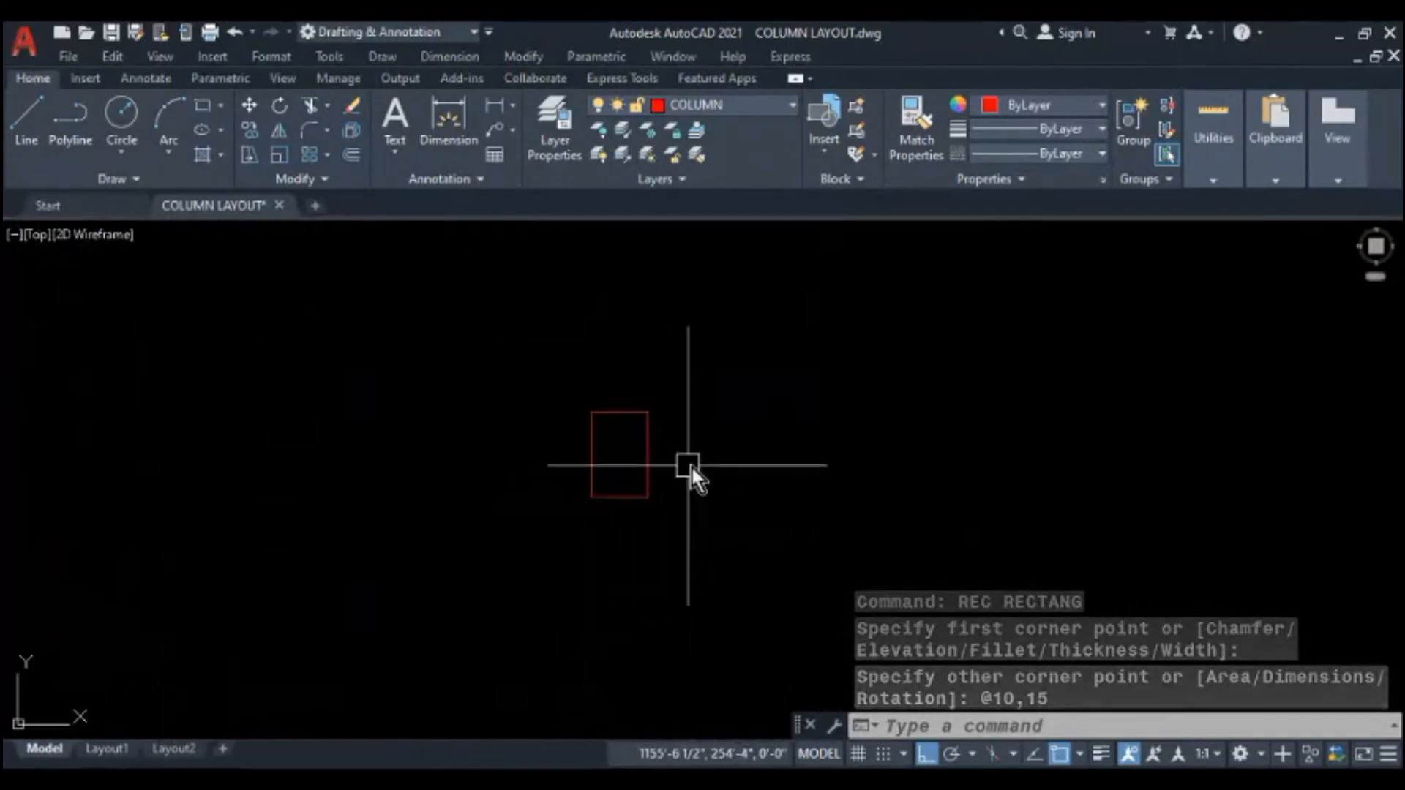
middle_drag(718, 442, 674, 456)
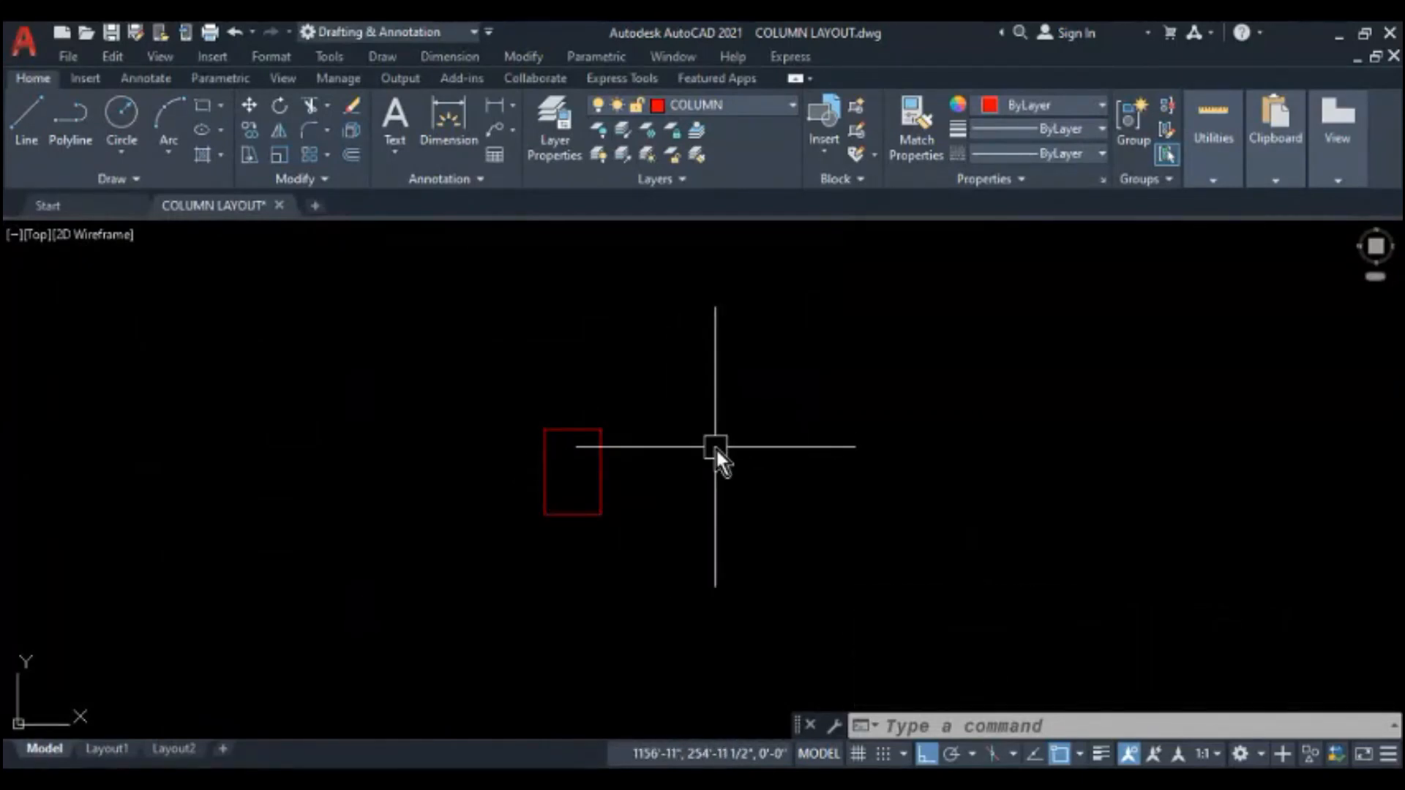
text(HATCH)
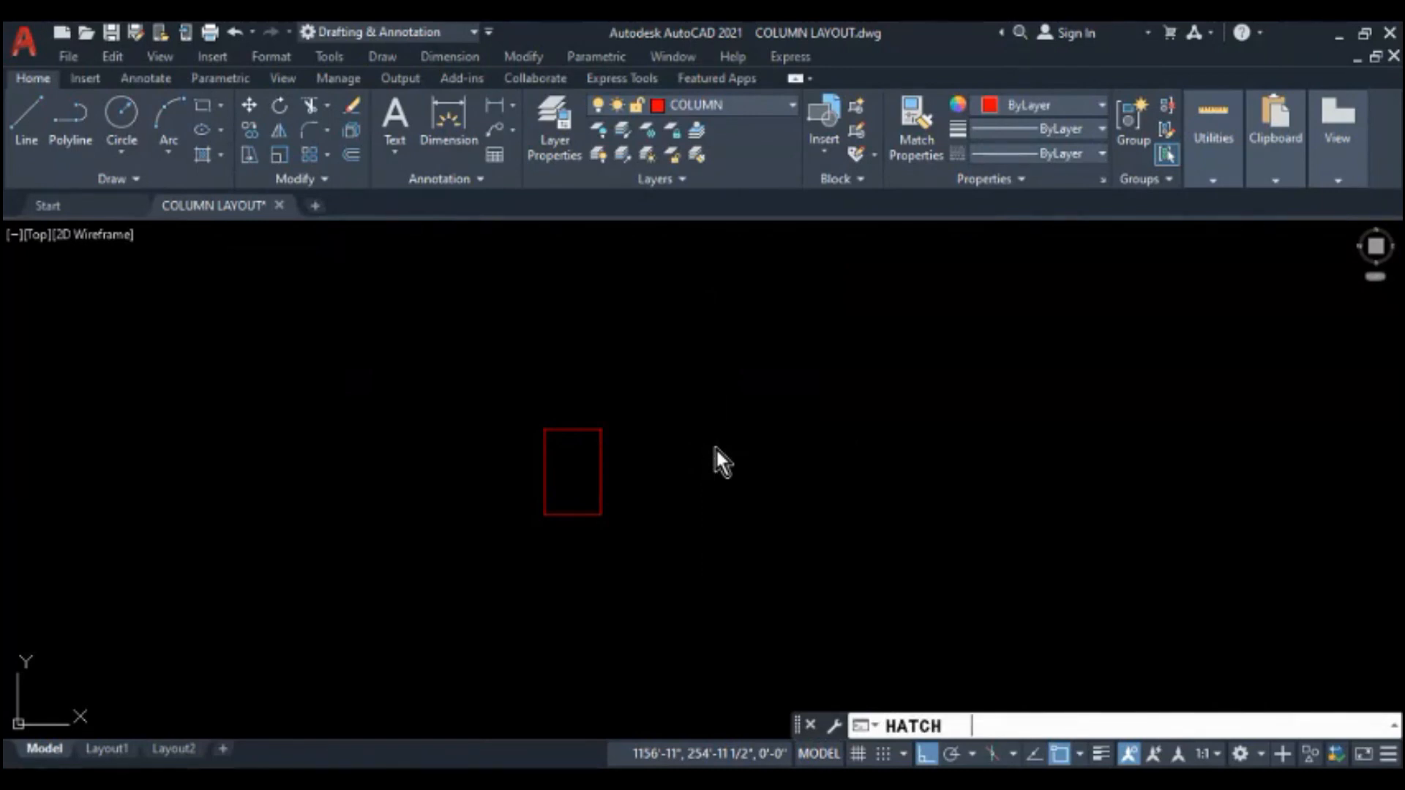
key(Return)
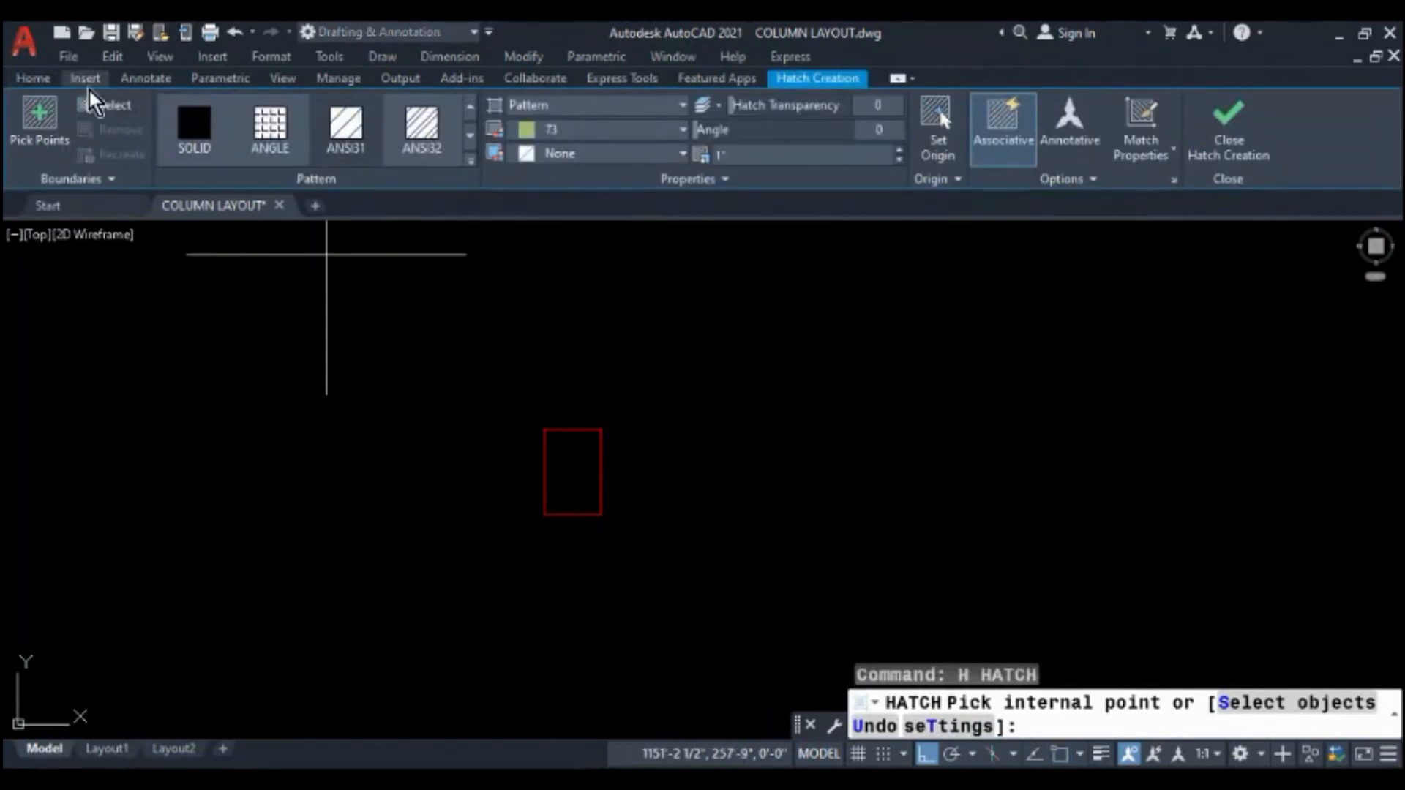
click(39, 121)
click(585, 476)
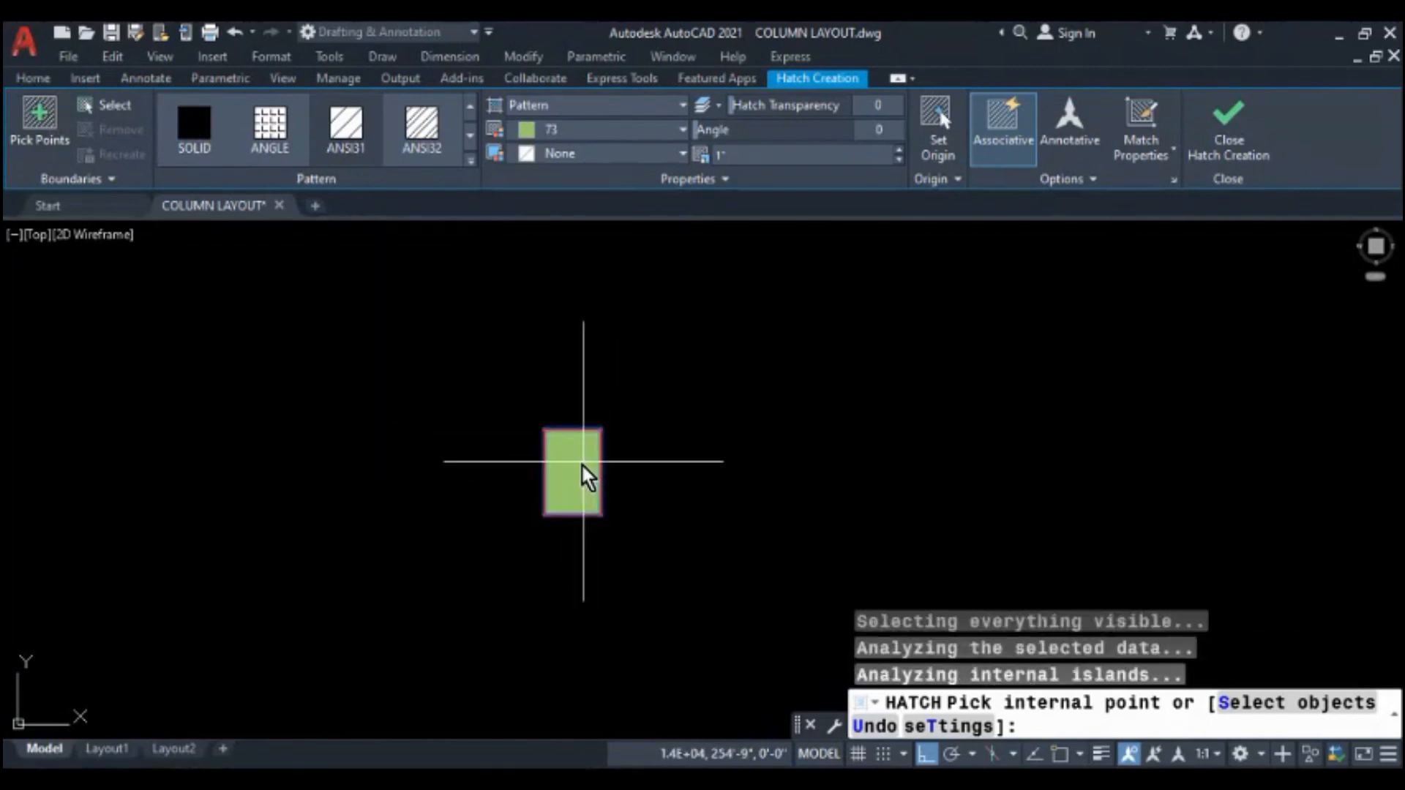
click(587, 133)
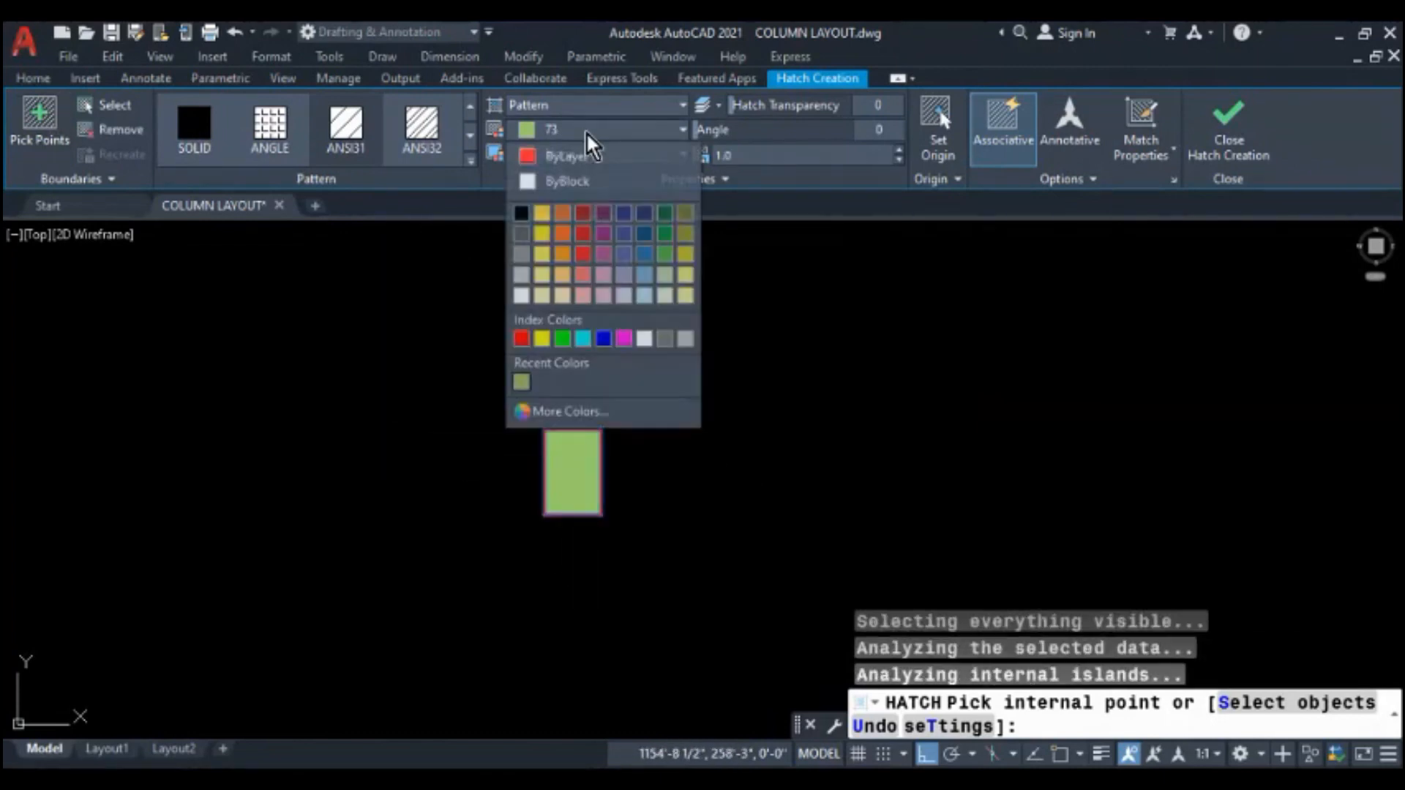
click(522, 338)
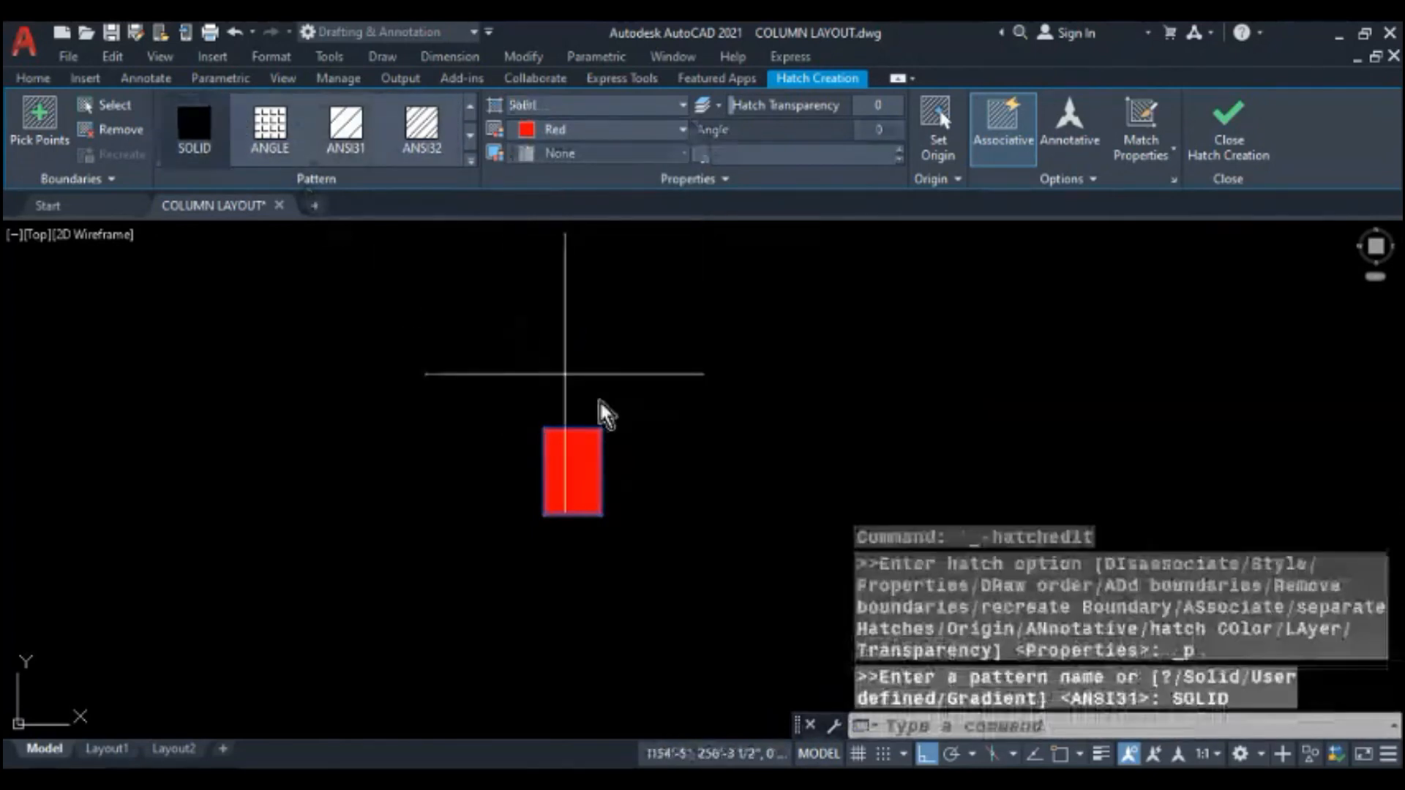
key(Return)
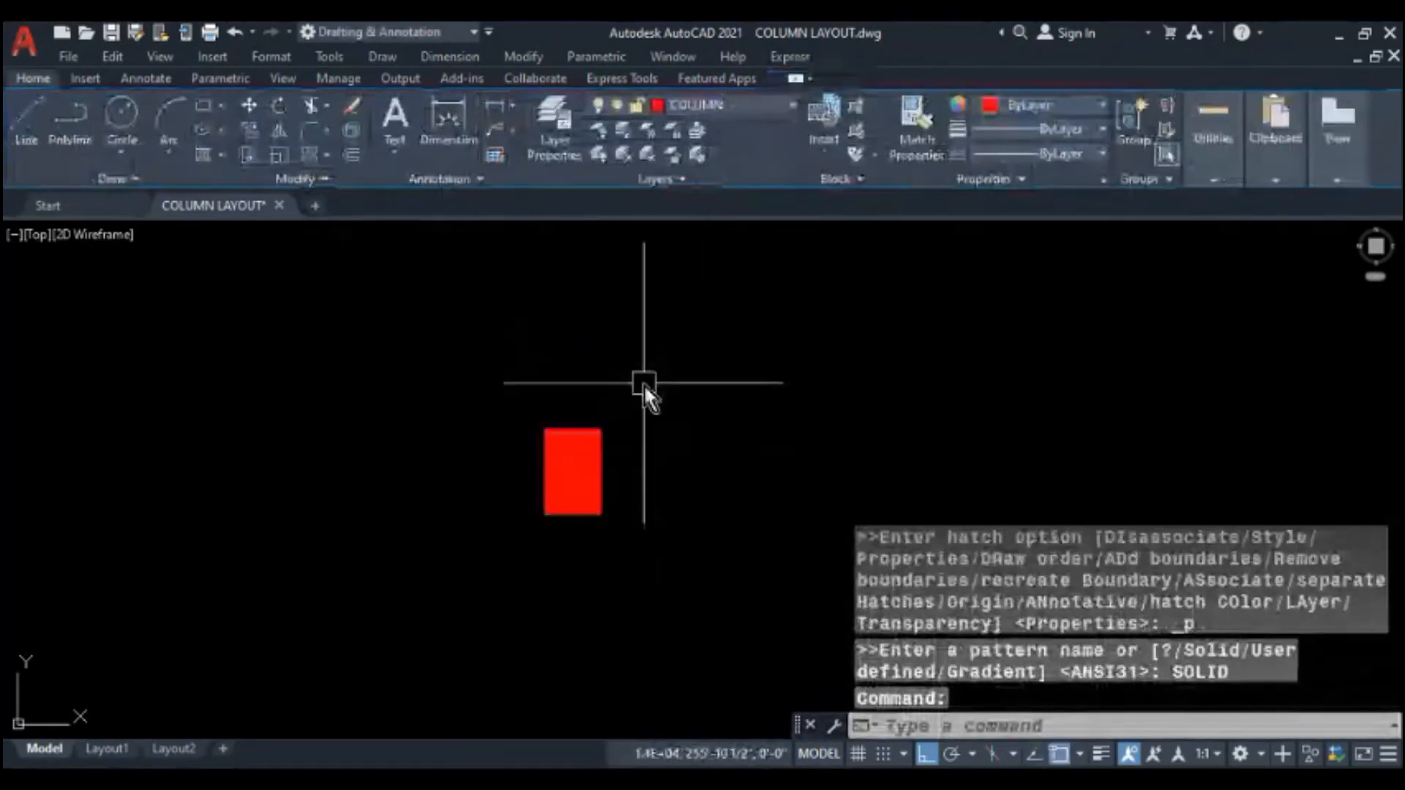
scroll(644, 386, down, 3)
scroll(777, 403, down, 4)
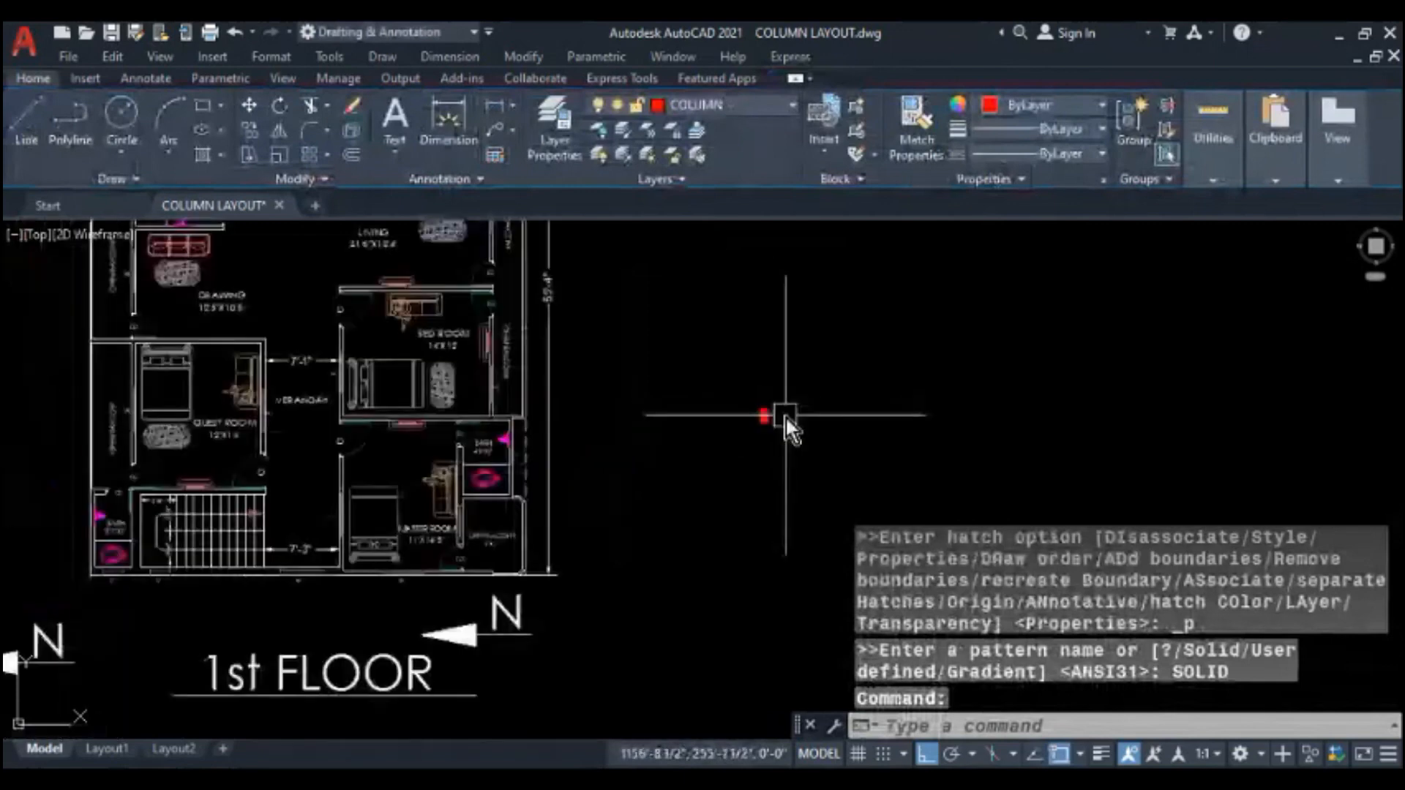
mouse_move(733, 423)
middle_down()
mouse_move(785, 487)
mouse_move(692, 486)
middle_up()
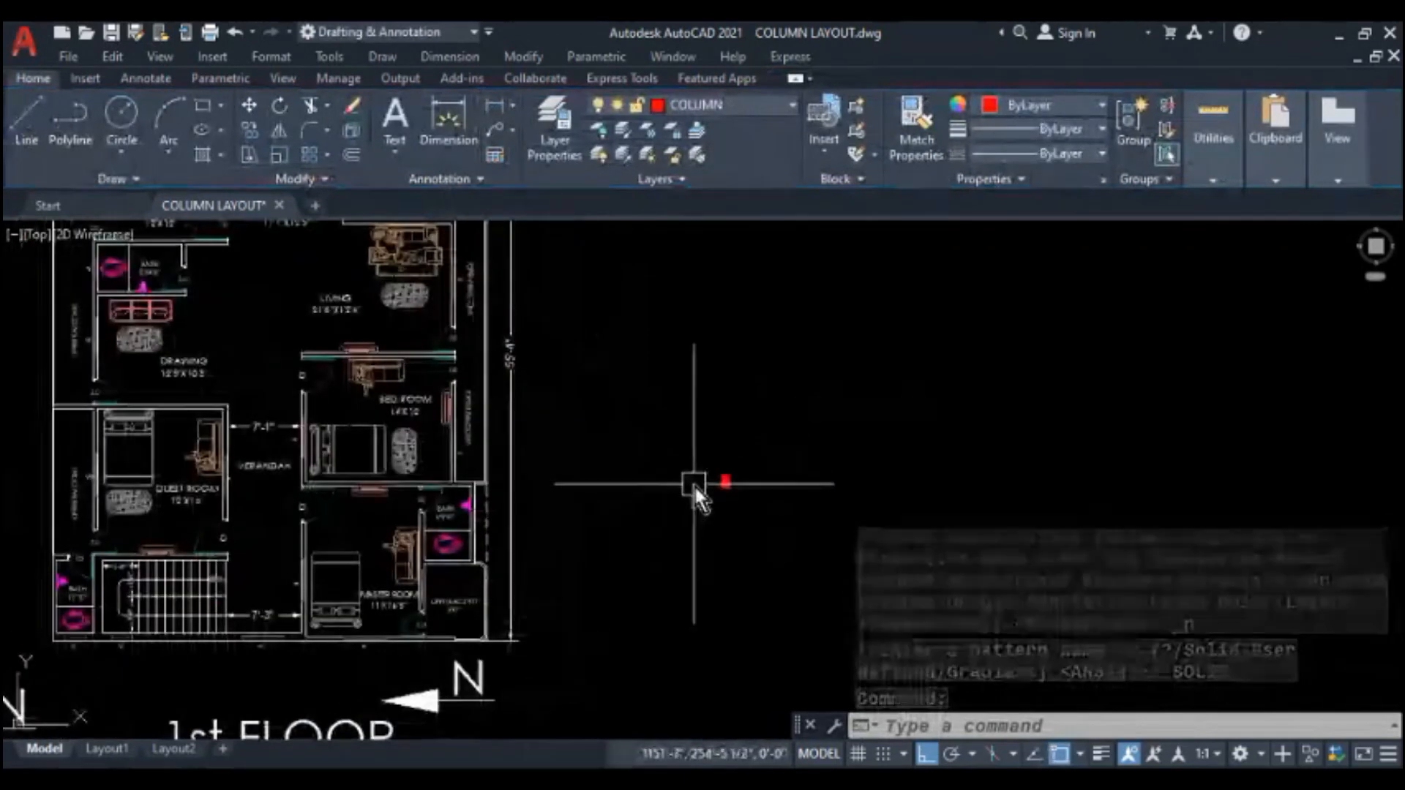
scroll(735, 483, up, 7)
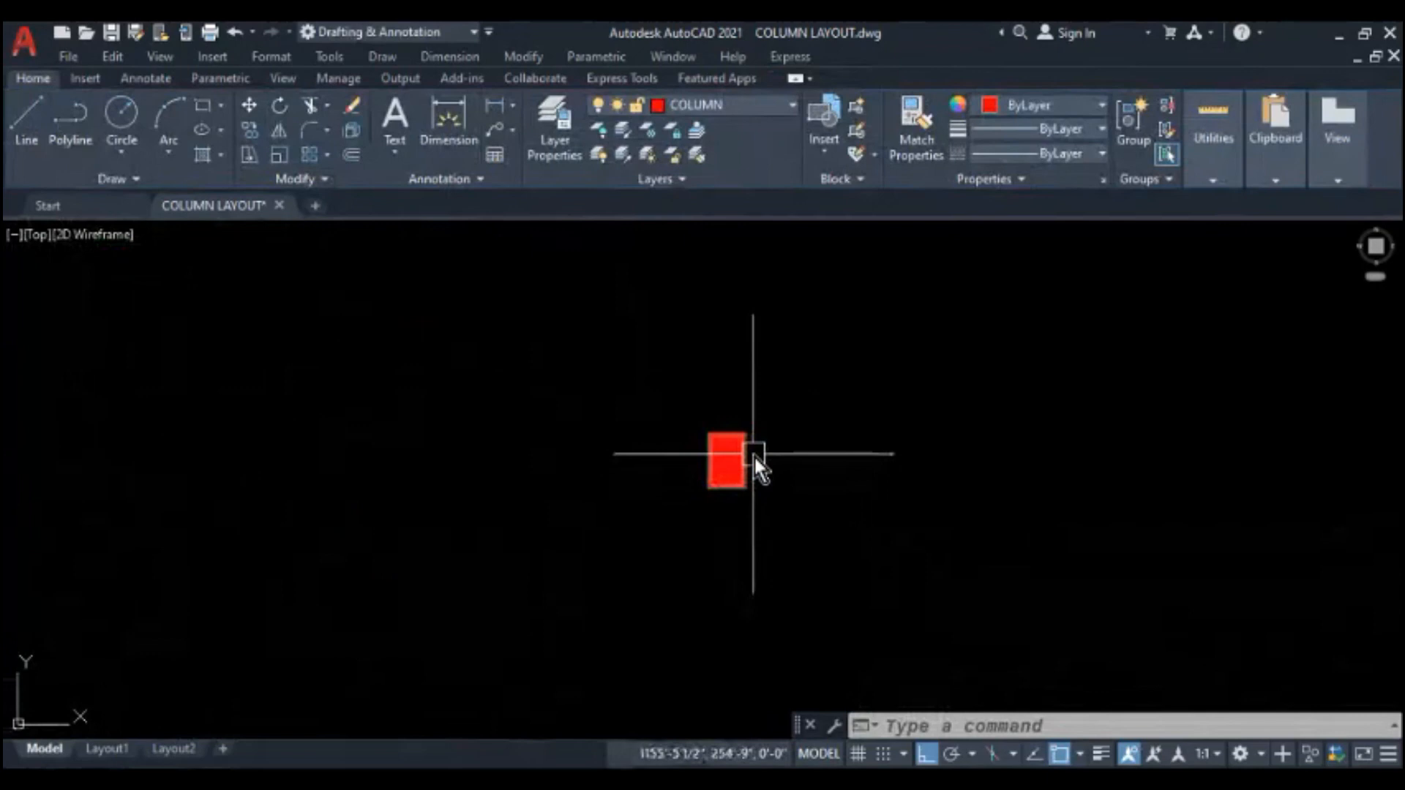
middle_drag(768, 439, 706, 440)
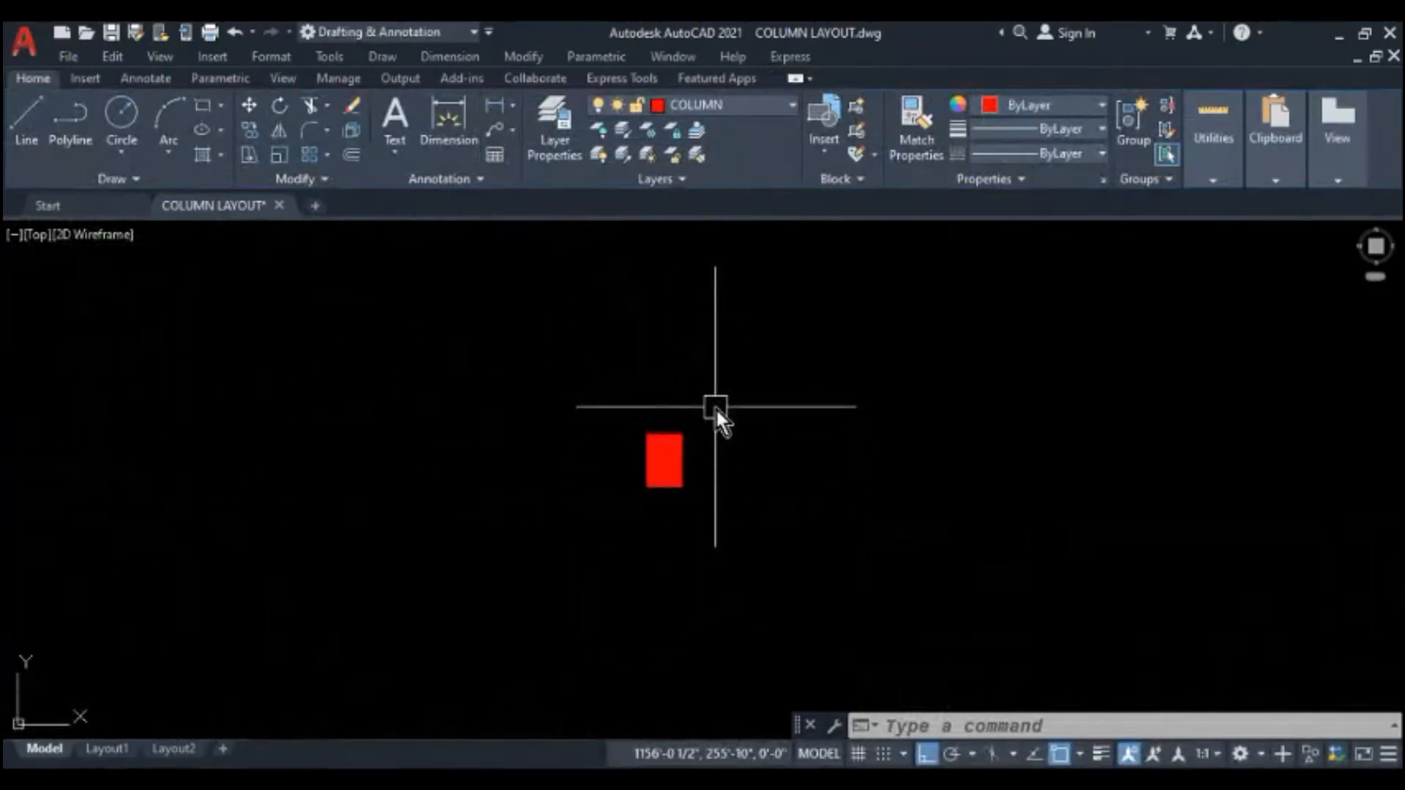
click(714, 408)
click(609, 526)
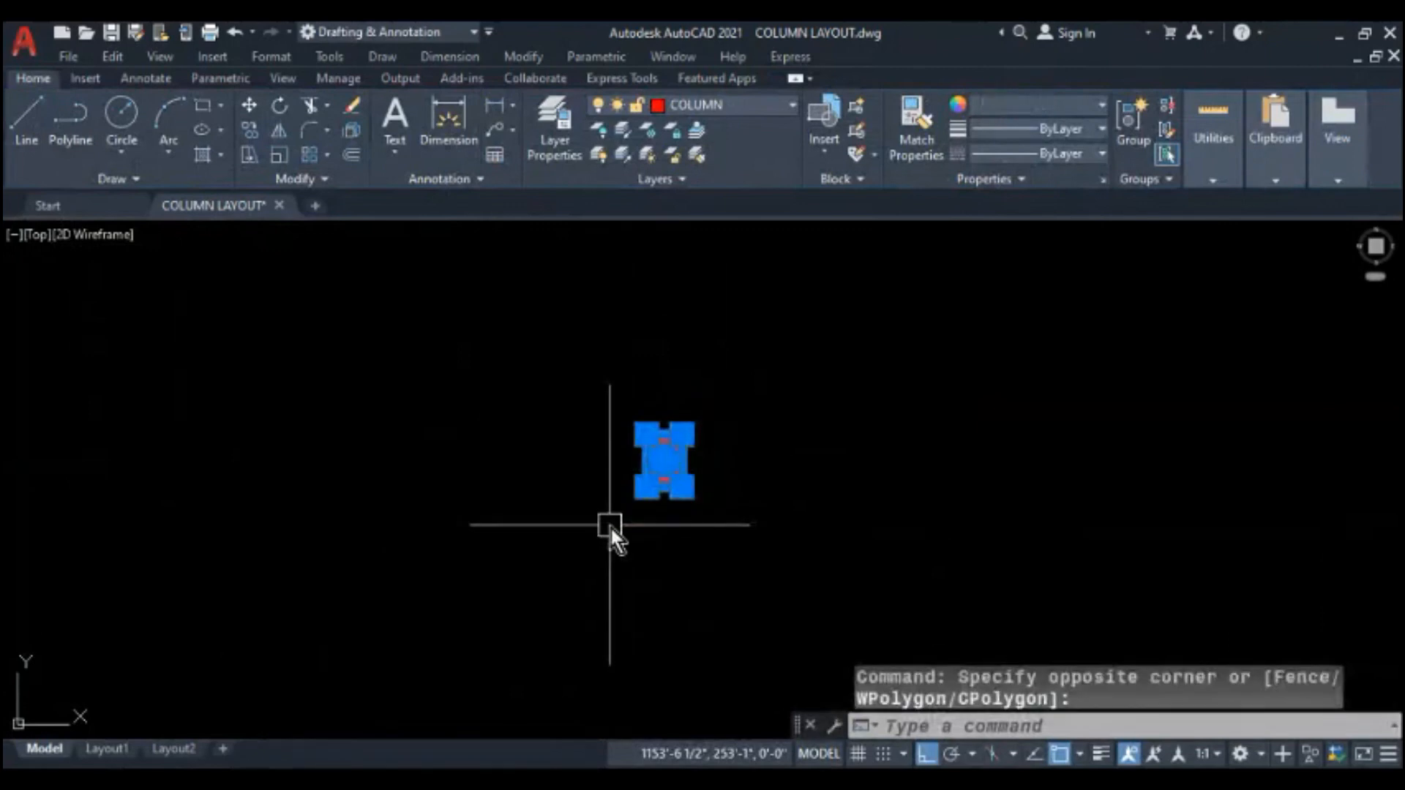
text(CO)
key(Return)
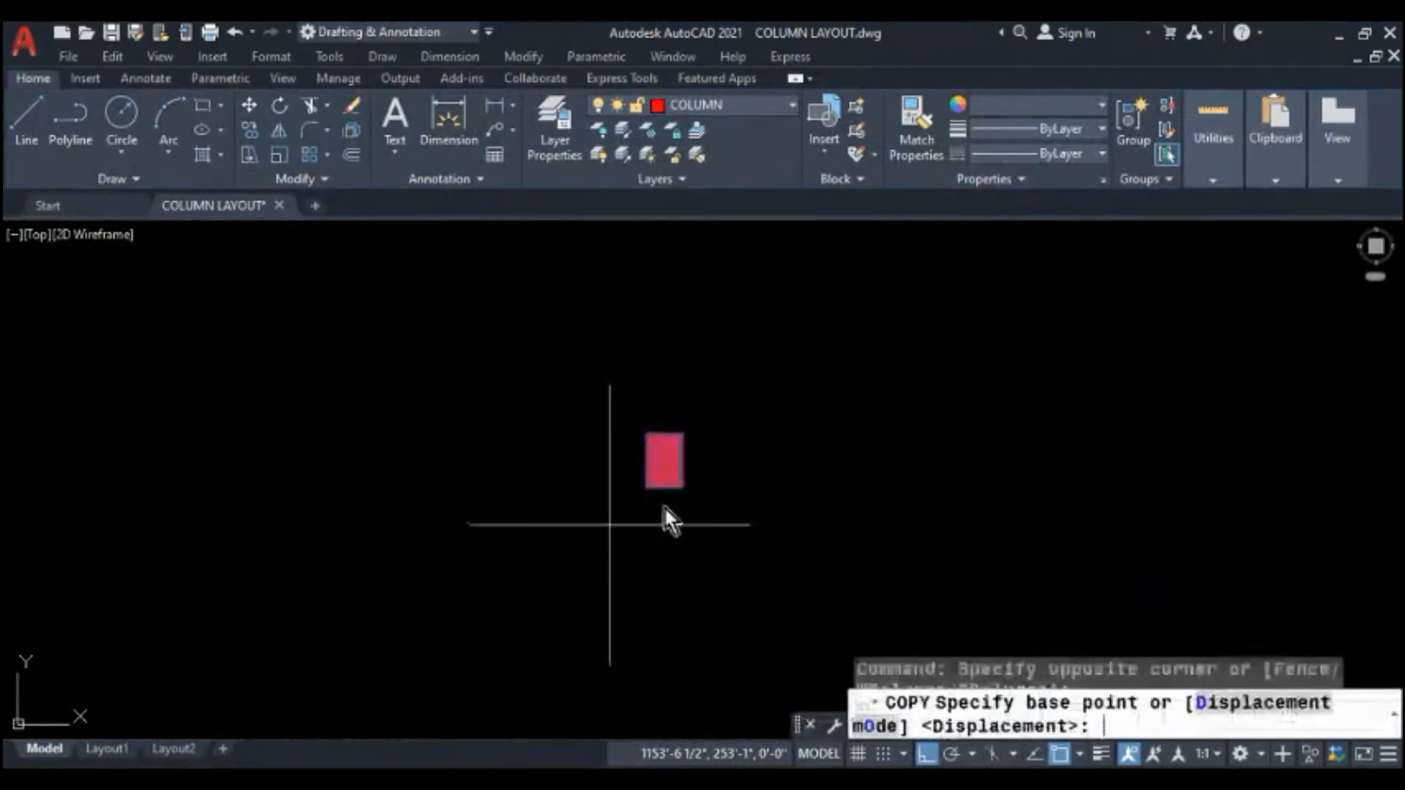
scroll(709, 457, up, 3)
scroll(594, 370, up, 5)
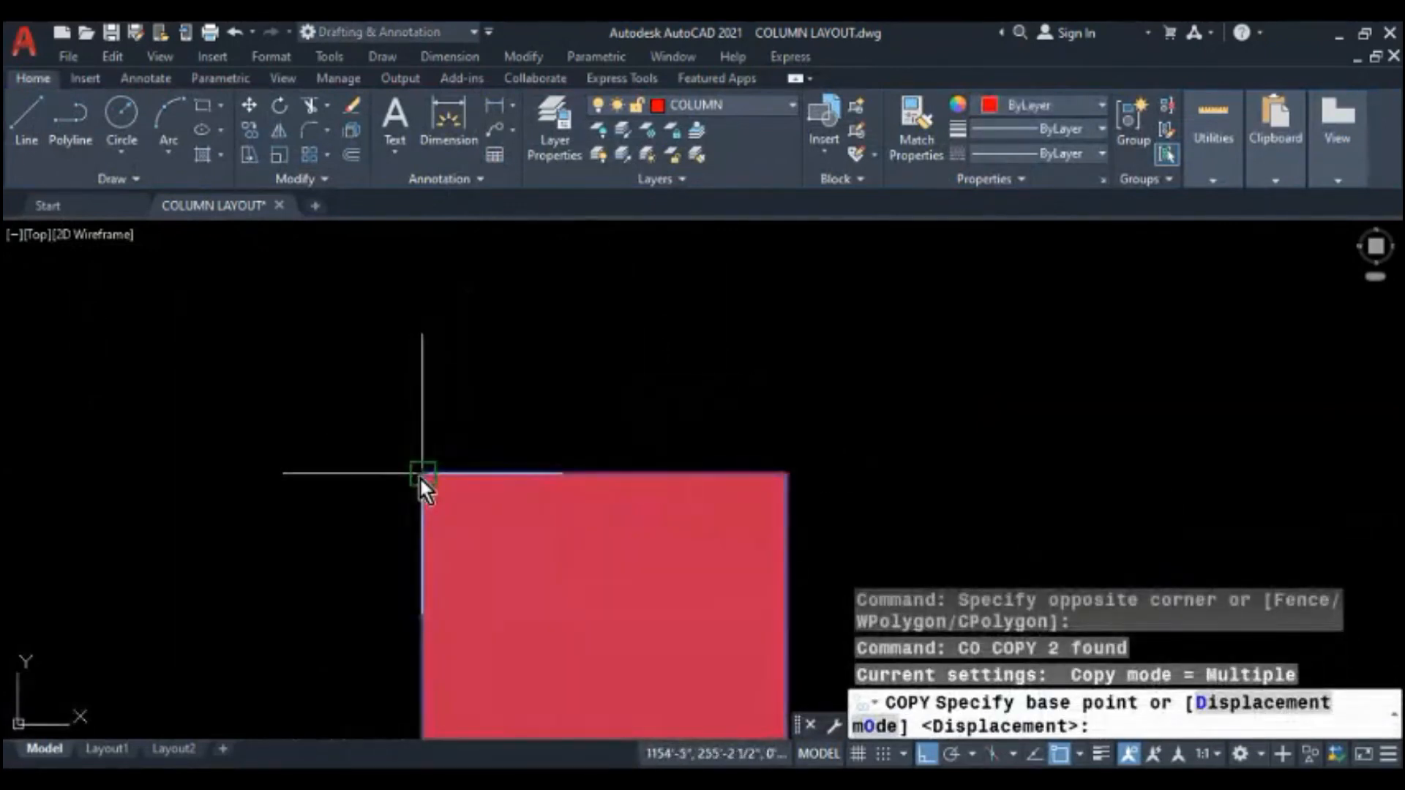
click(420, 475)
scroll(674, 482, down, 8)
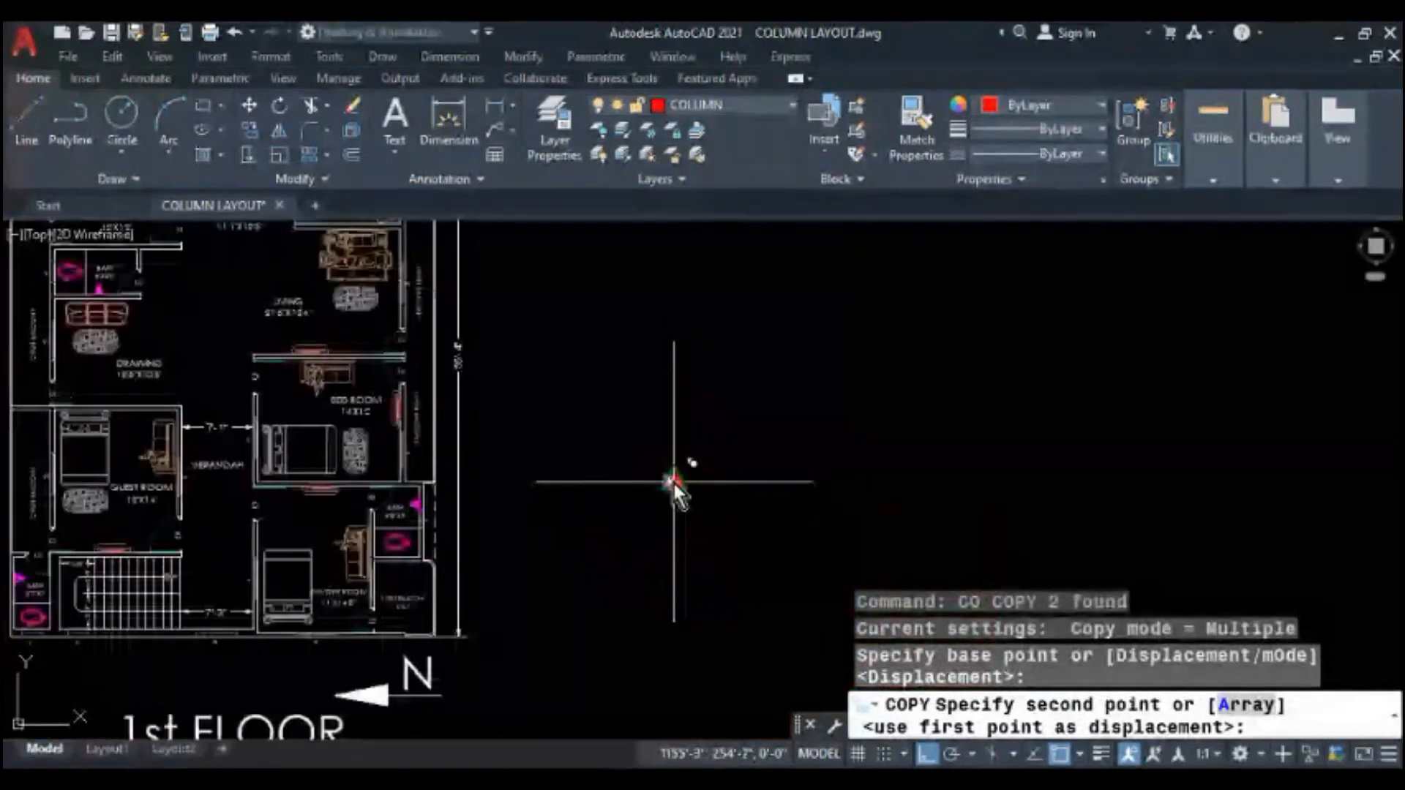
key(Escape)
key(Escape)
key(Escape)
key(Escape)
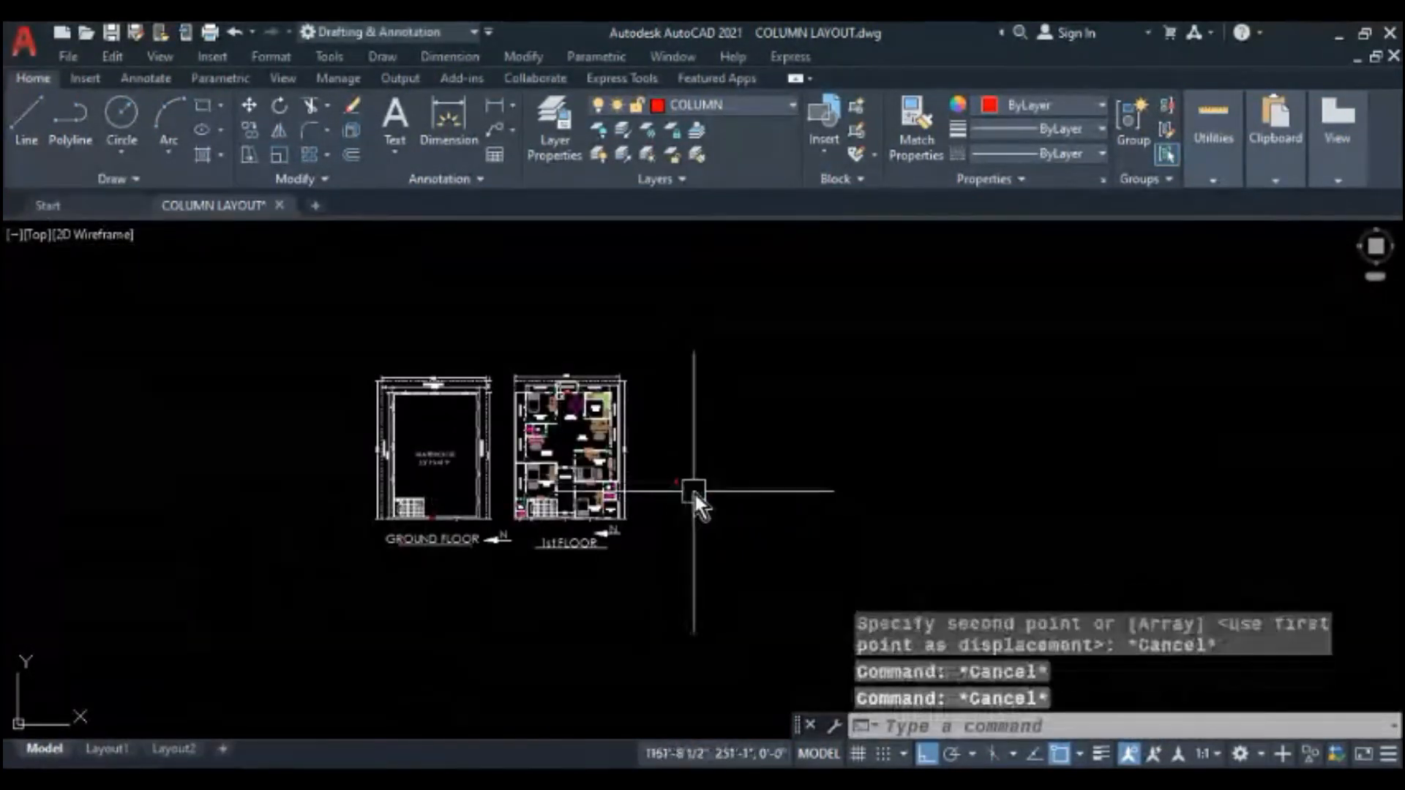
scroll(581, 447, up, 4)
mouse_move(579, 437)
middle_down()
mouse_move(520, 420)
mouse_move(524, 434)
middle_up()
scroll(539, 405, down, 2)
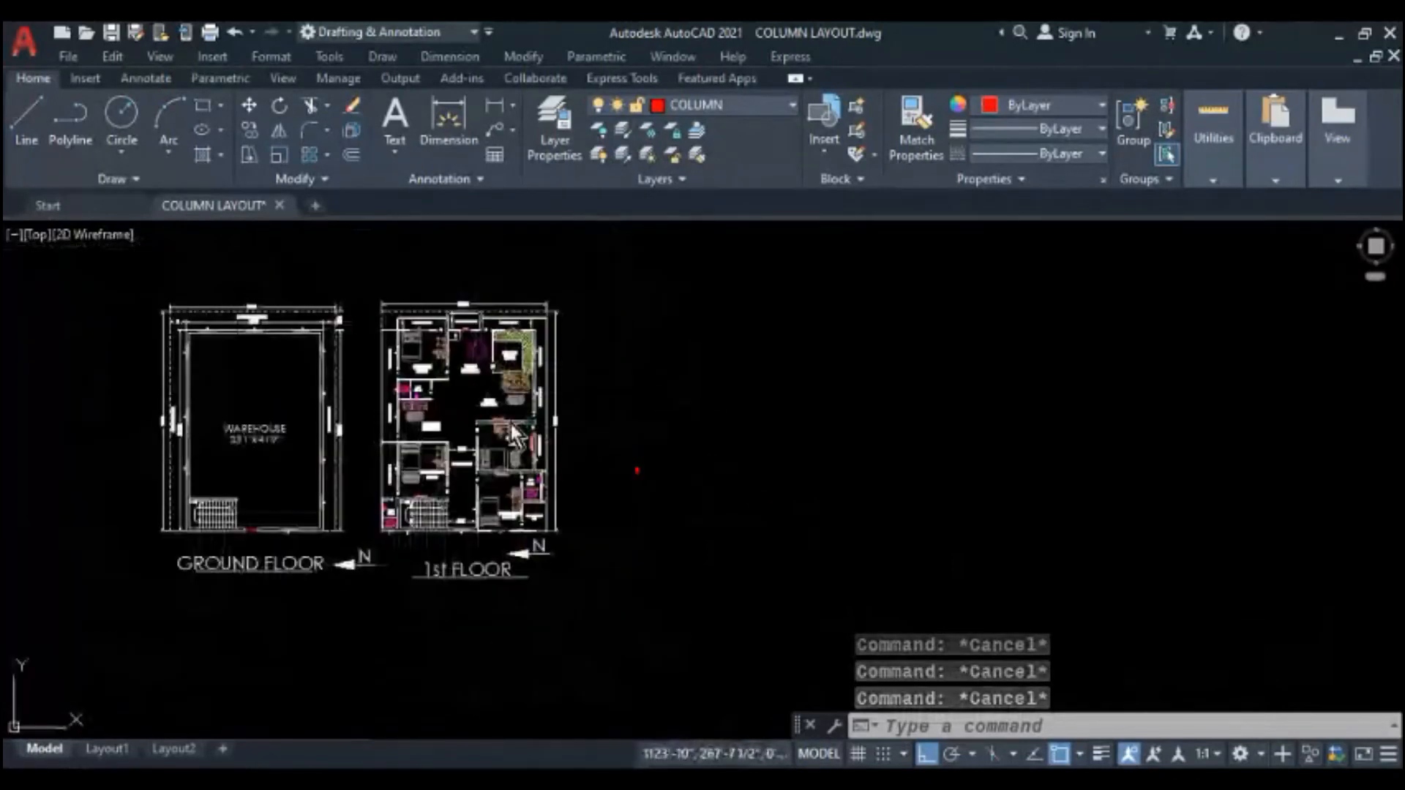
click(590, 251)
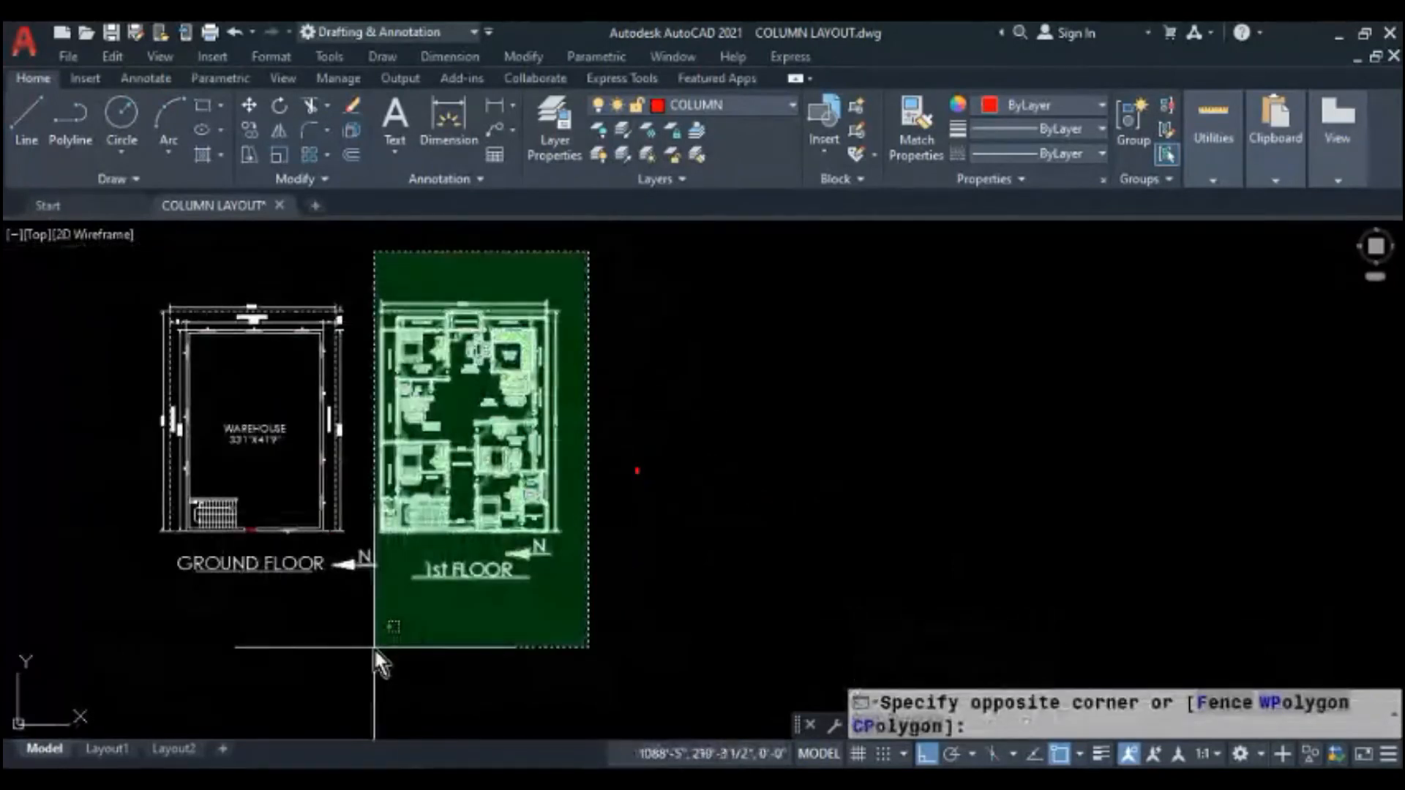
click(374, 647)
scroll(387, 589, up, 3)
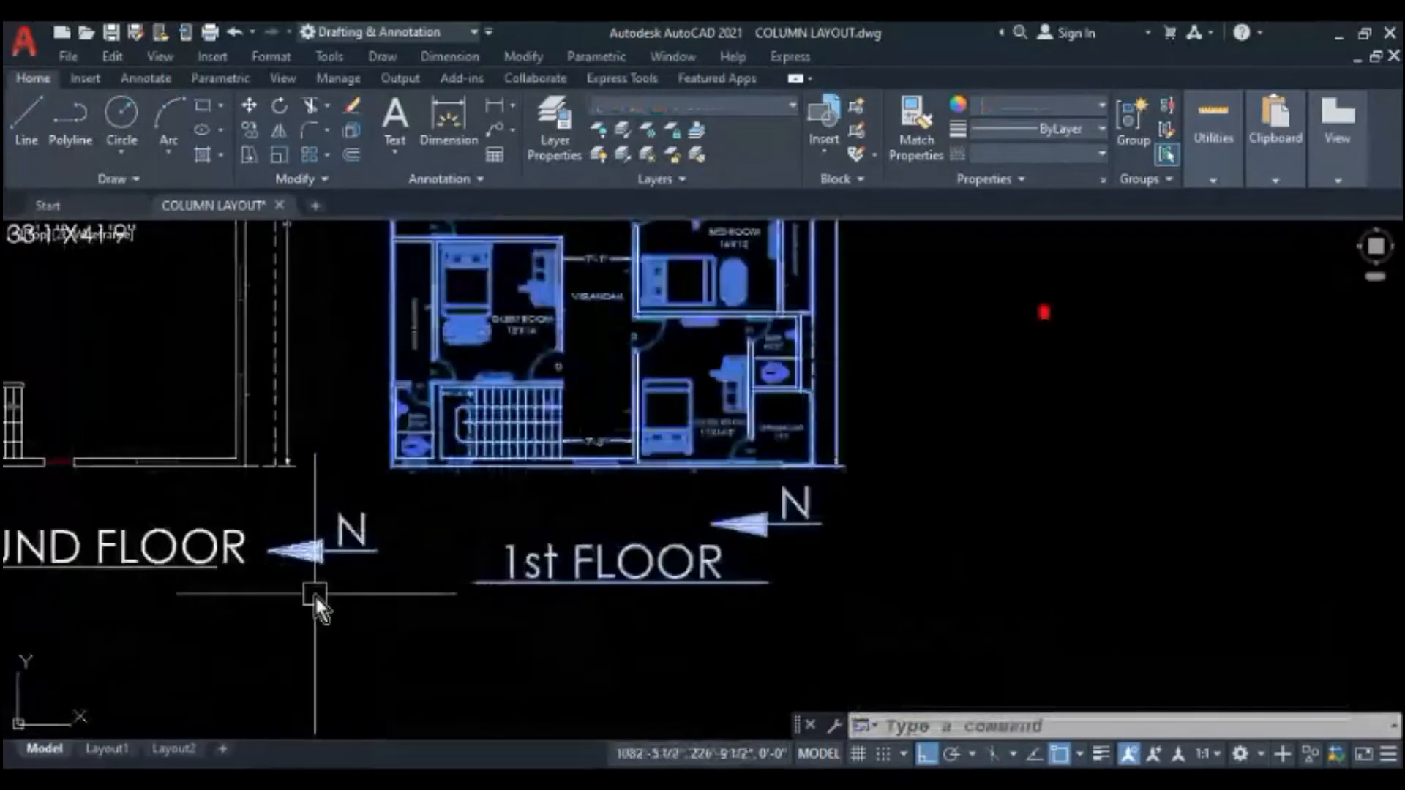
scroll(316, 595, down, 1)
key(Escape)
scroll(356, 564, down, 2)
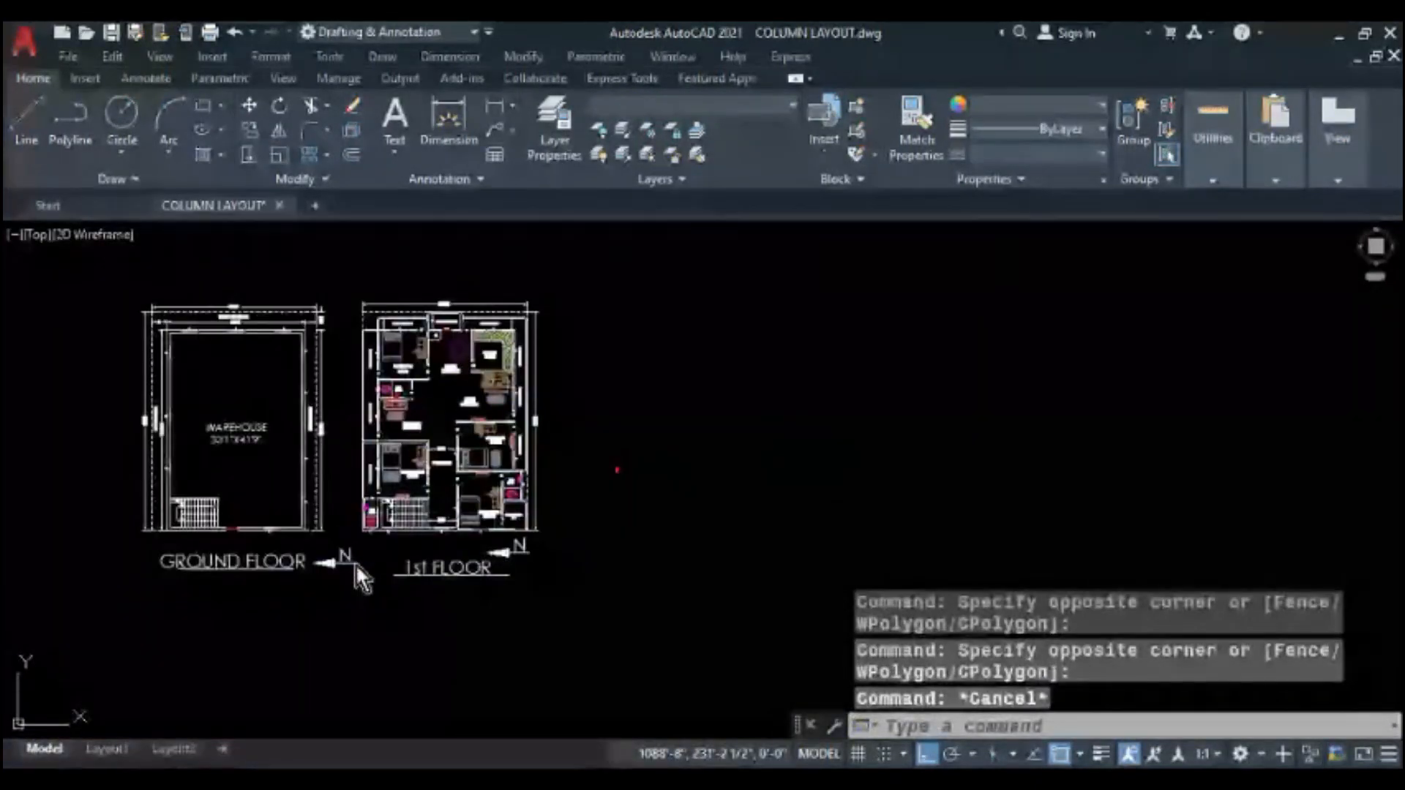
- Copy the whole first floor plan, including its title and north arrow, horizontally to the right past the red column
click(356, 562)
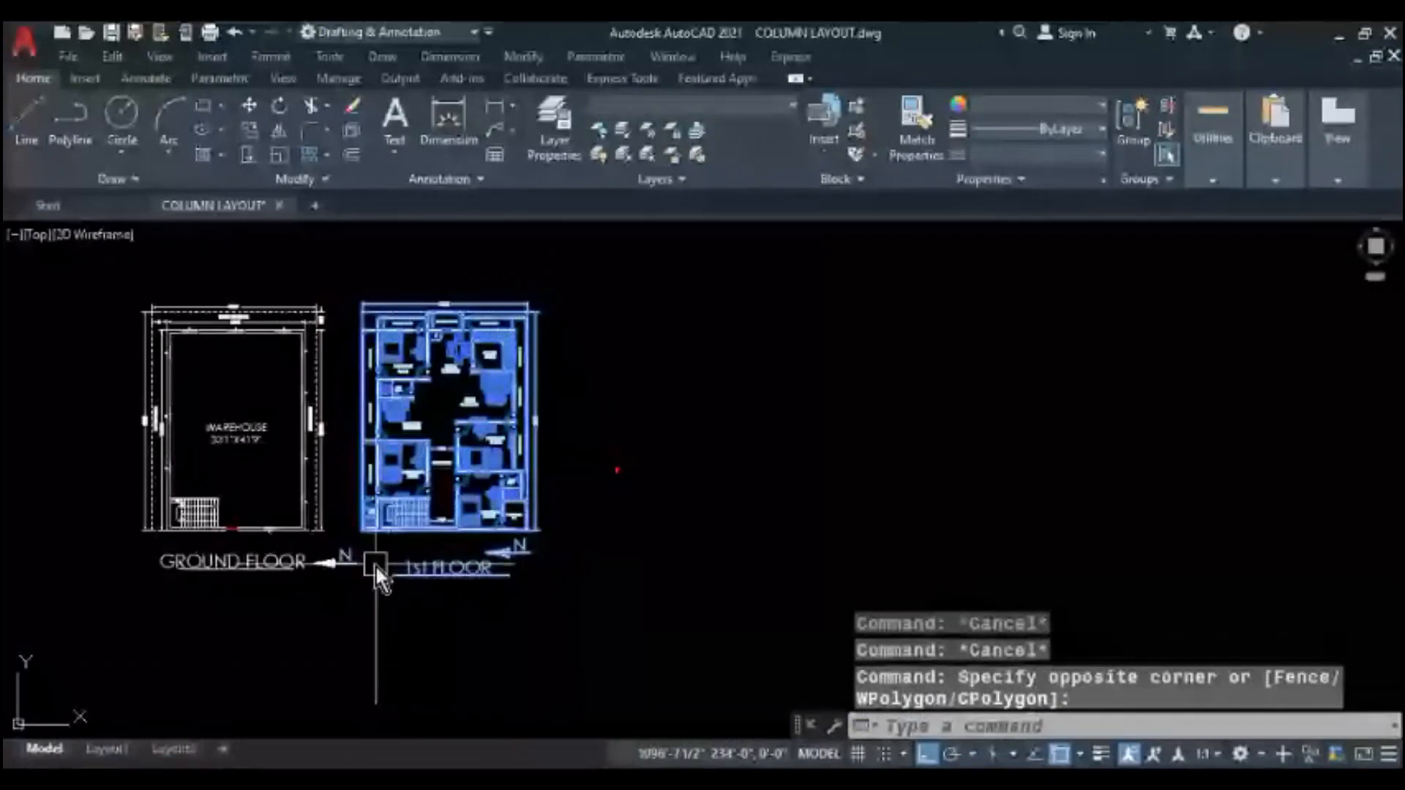
scroll(375, 565, up, 5)
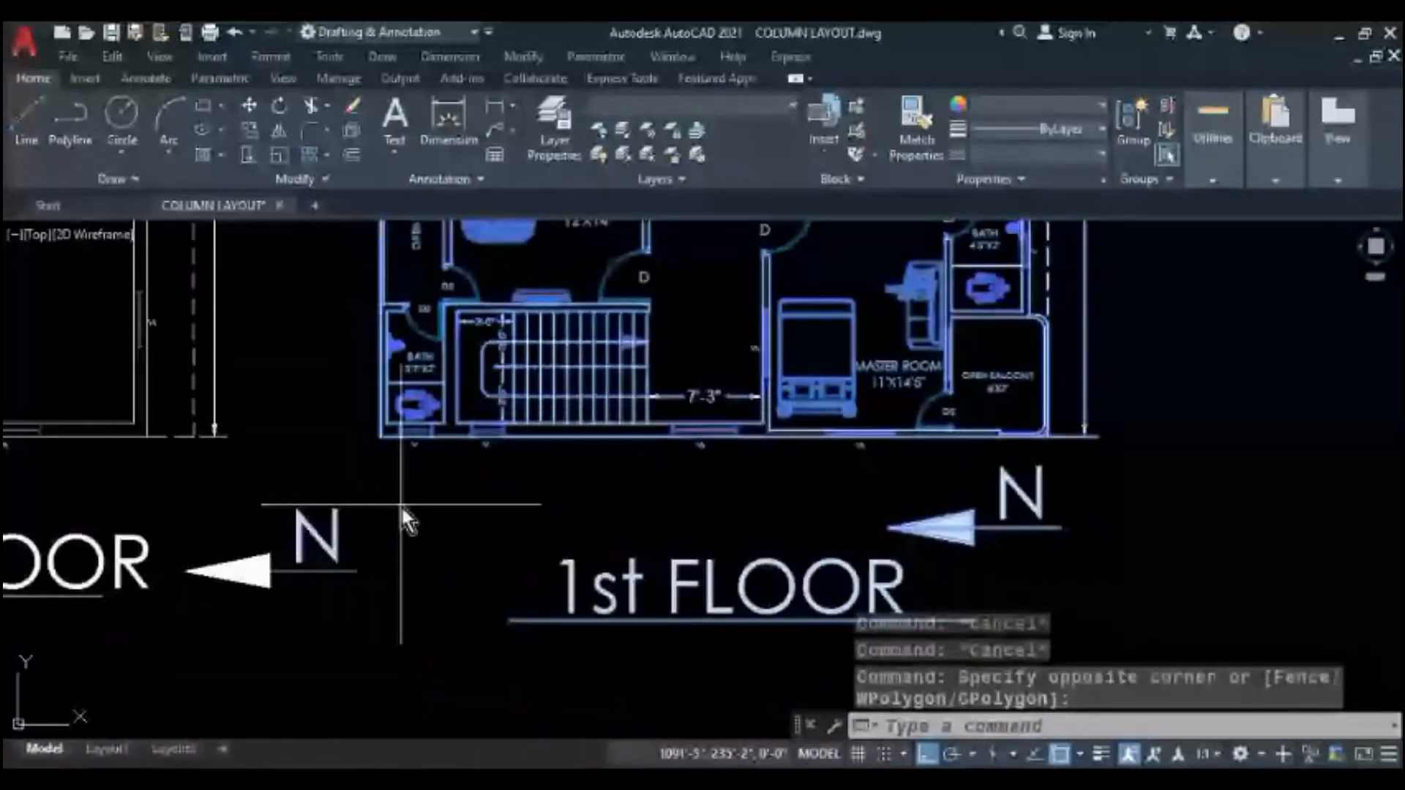
scroll(399, 557, down, 5)
text(CO)
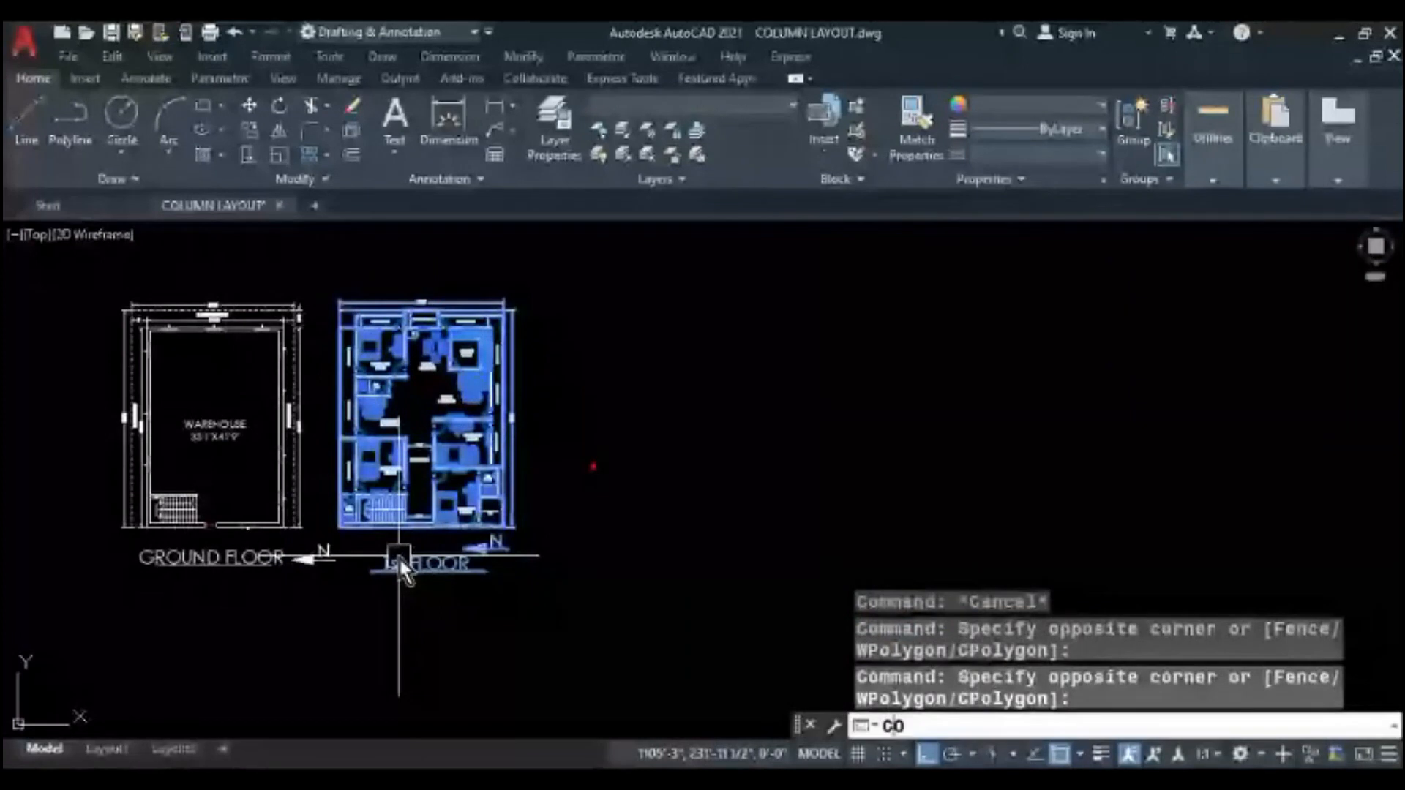
key(Return)
click(392, 396)
middle_drag(722, 403, 561, 418)
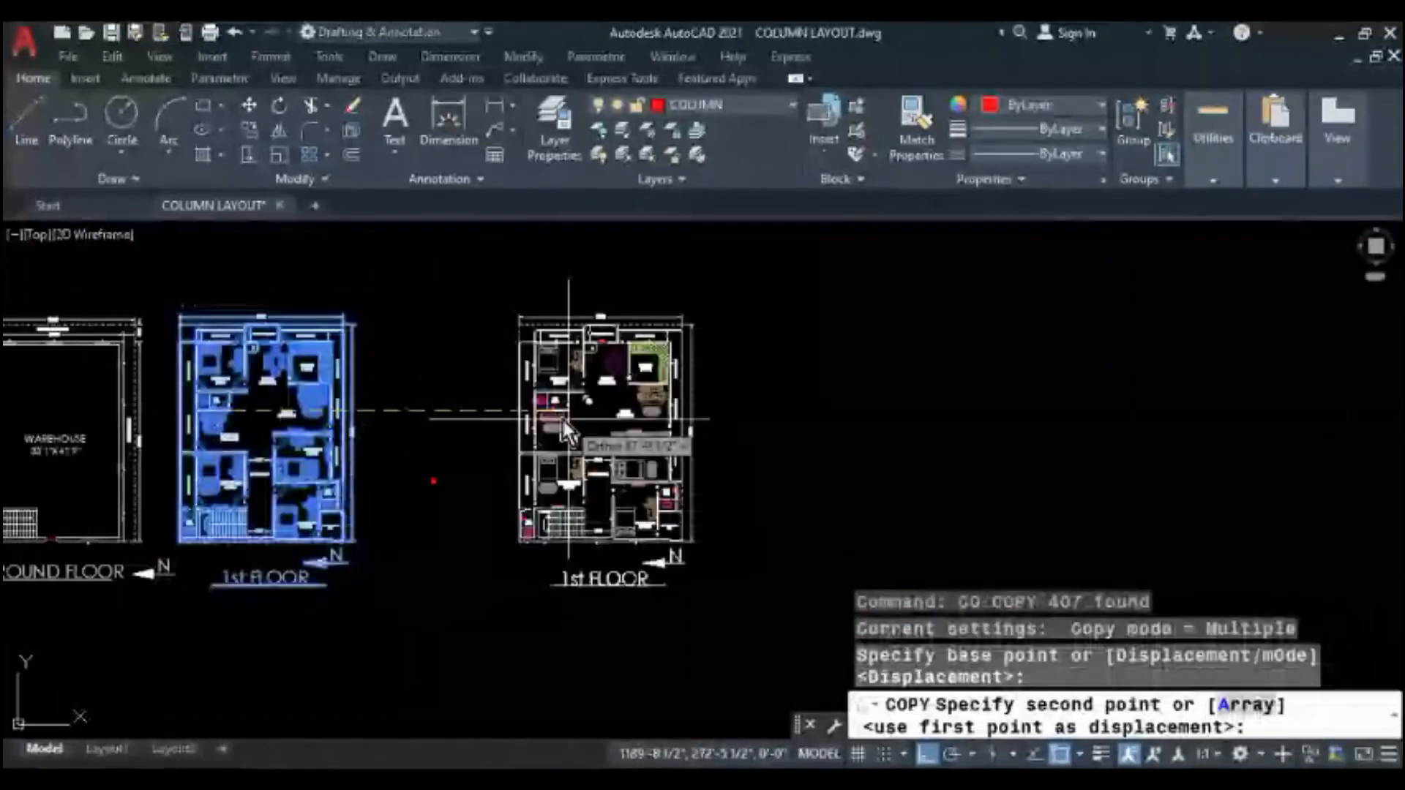
click(561, 417)
key(Escape)
key(Escape)
key(Escape)
- Erase the bed and the sofa with its seated figure from the 12'X12' bedroom in the copied first floor plan
scroll(586, 340, up, 2)
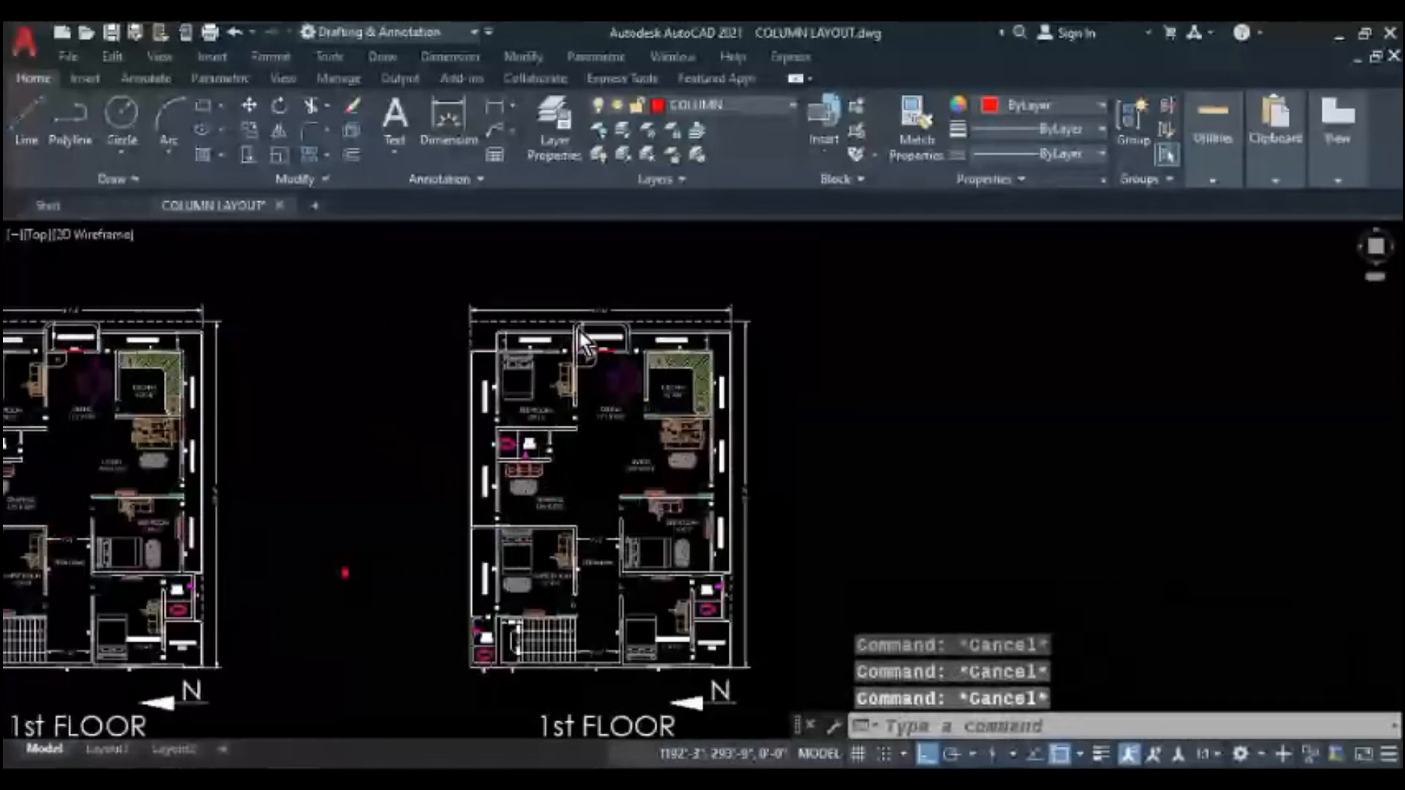
scroll(582, 343, up, 4)
click(527, 337)
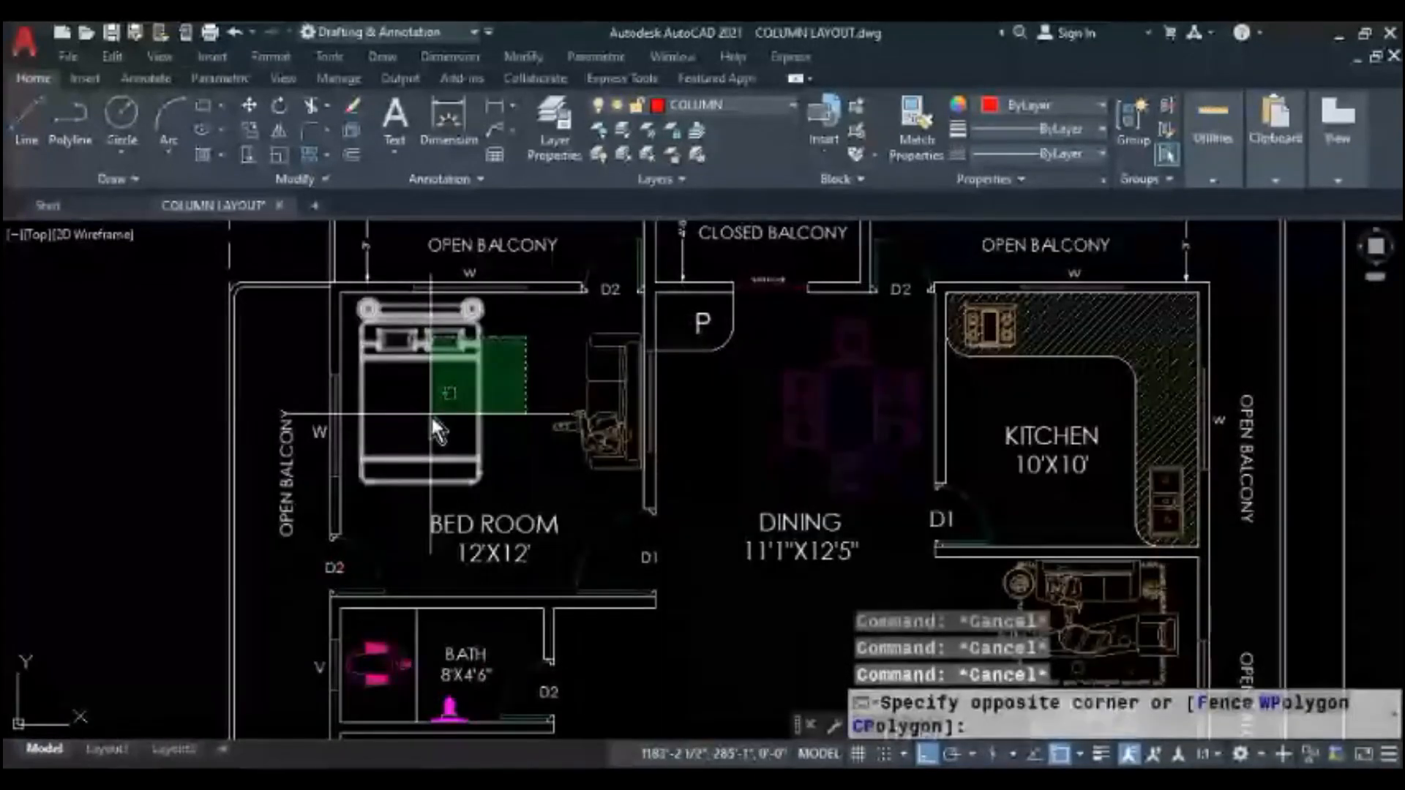
click(431, 415)
text(E)
key(Return)
click(594, 414)
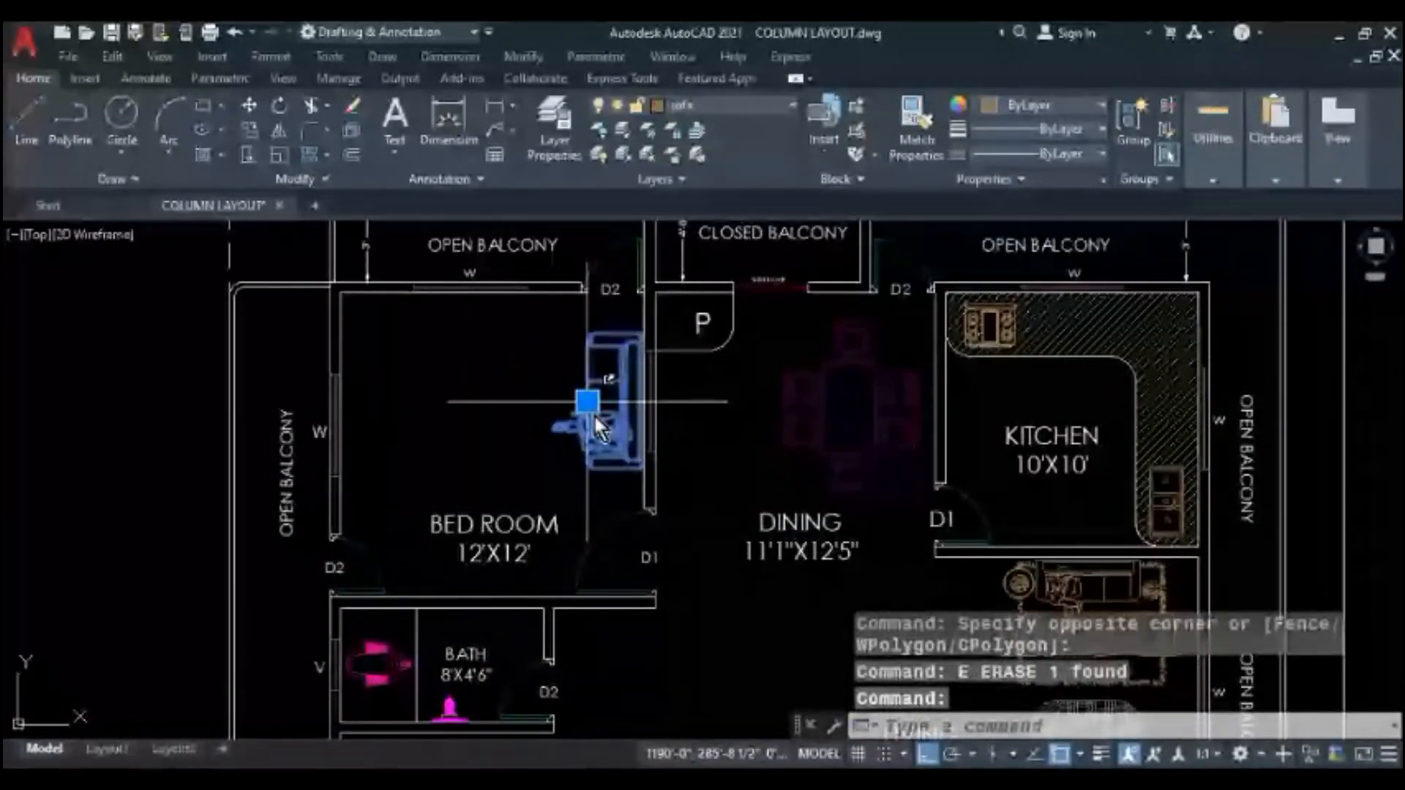
text(E)
key(Return)
- Erase the D1 door and its label between the copied plan's 12'X12' bedroom and the dining area
middle_drag(609, 536, 585, 500)
click(585, 500)
text(E)
key(Return)
click(614, 526)
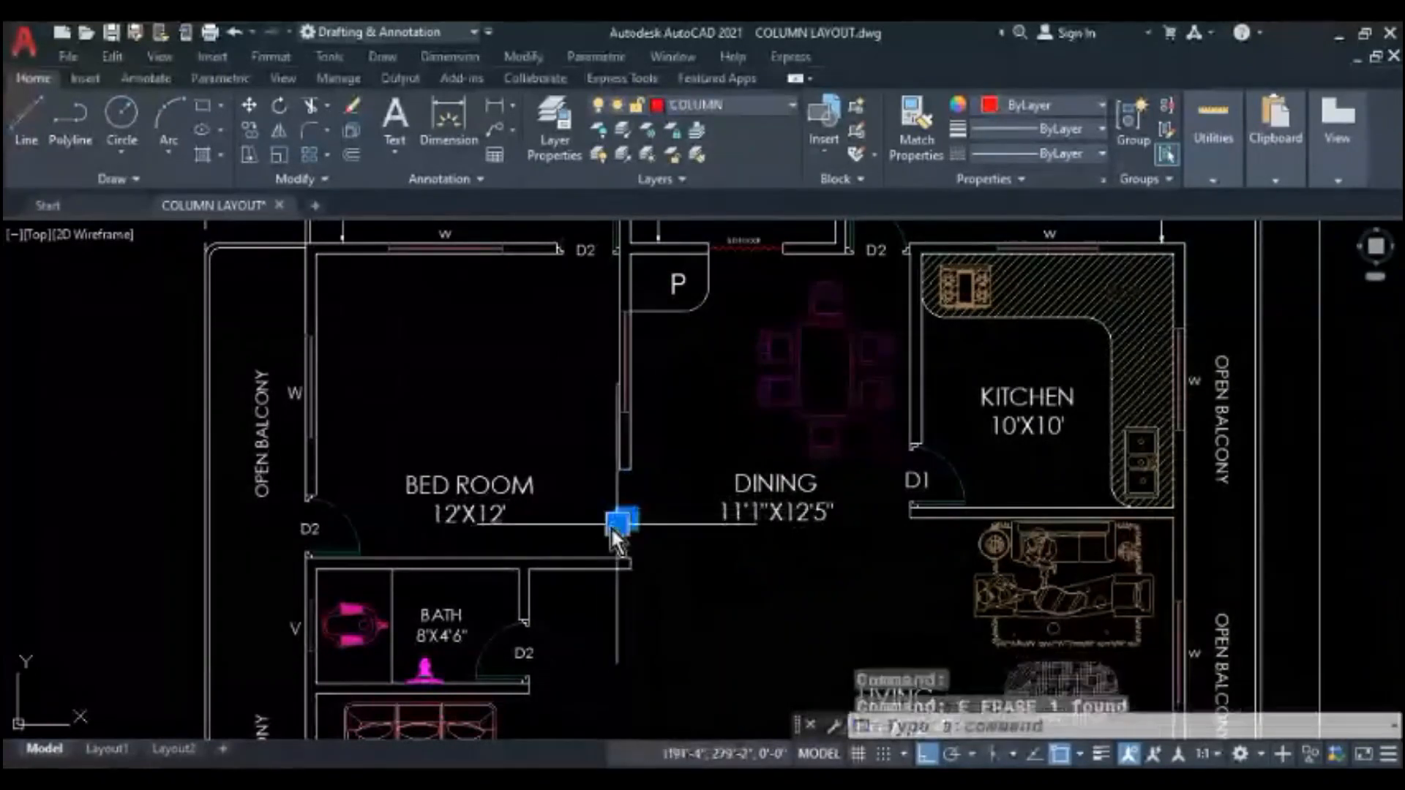
text(E)
key(Return)
- Erase the window and its W label from the balcony-side wall of the copied plan's 12'X12' bedroom
scroll(279, 386, up, 4)
click(303, 554)
scroll(311, 525, down, 2)
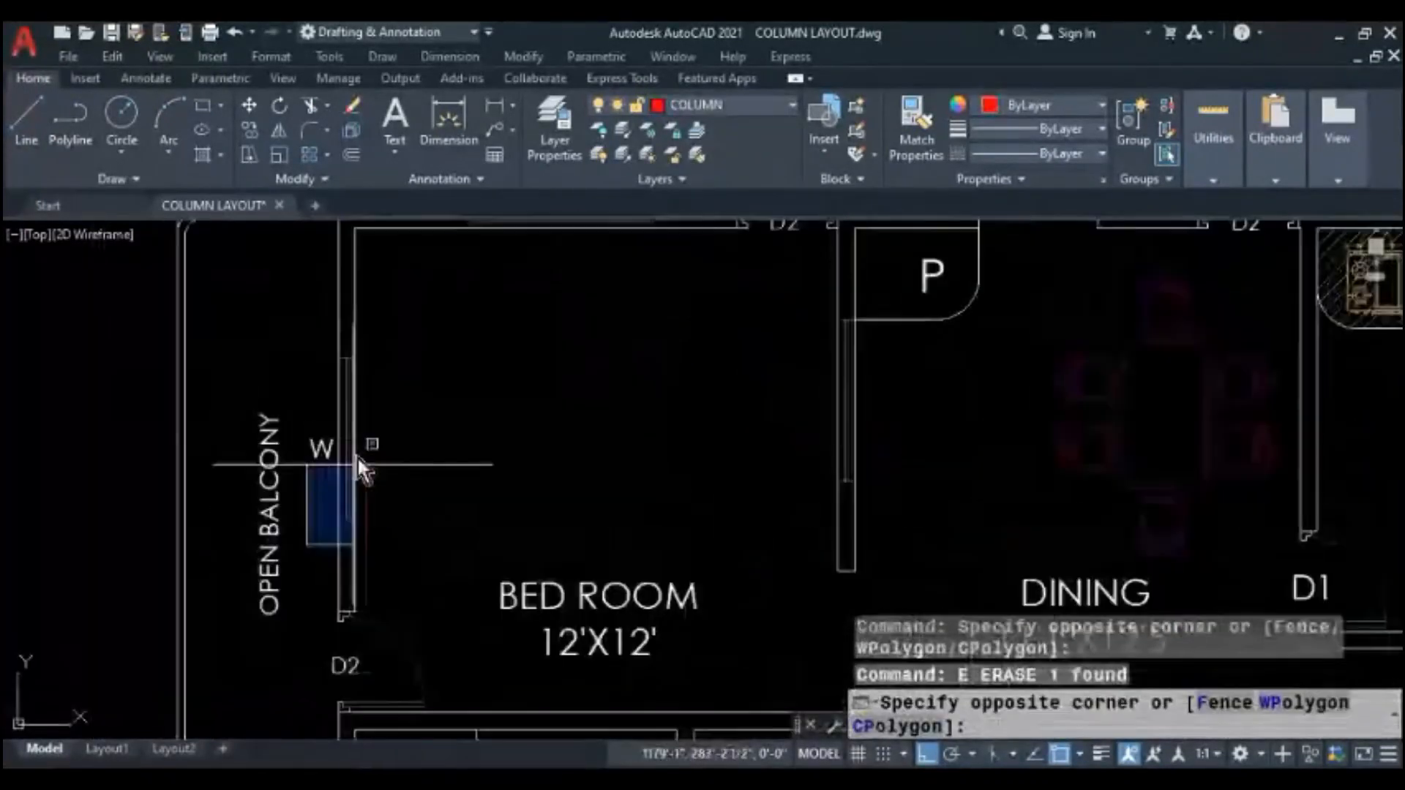
click(359, 459)
middle_drag(470, 323, 401, 524)
text(E)
key(Return)
- Erase the window with its W label from the bedroom's upper wall and the OPEN BALCONY text above it
click(353, 496)
click(632, 372)
key(Delete)
click(499, 372)
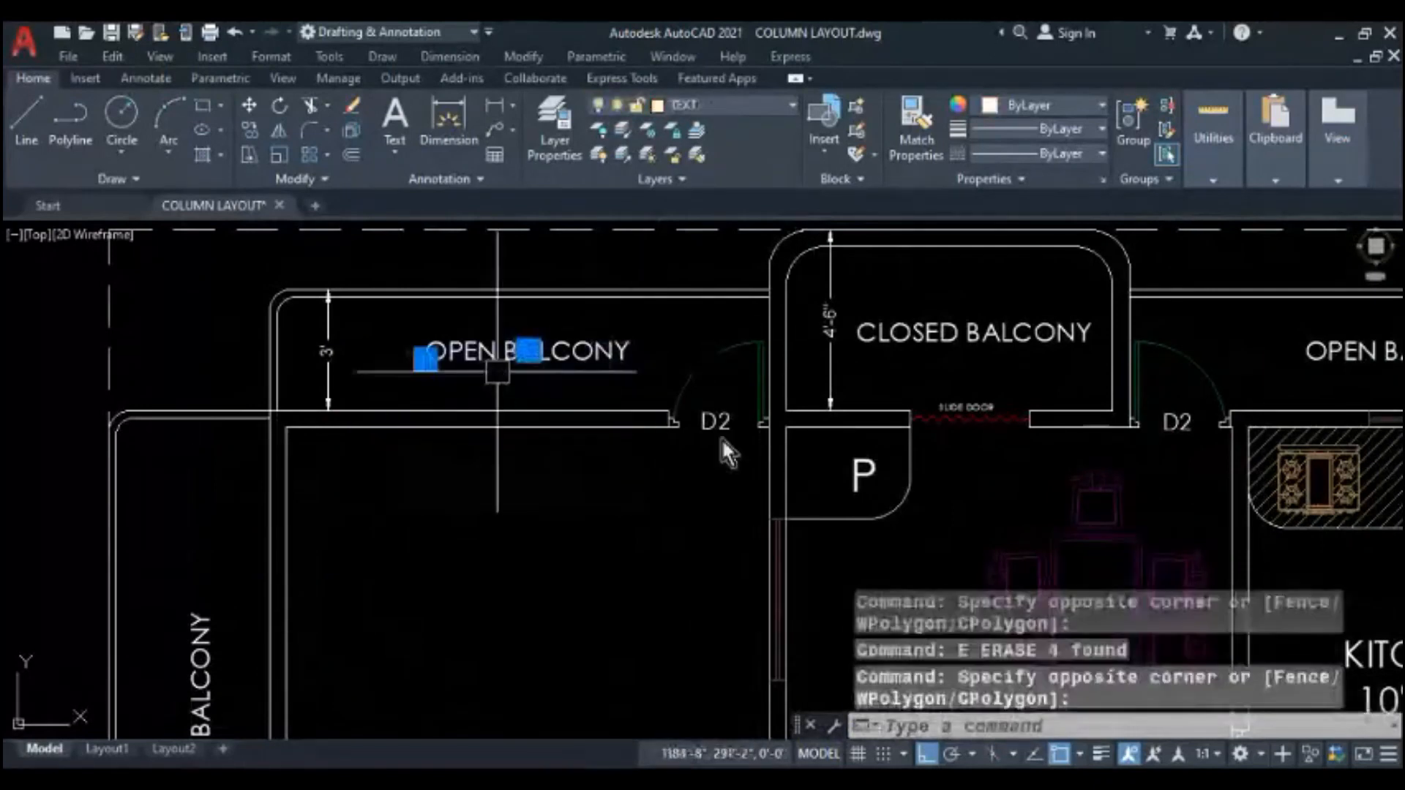
text(E)
key(Return)
- Erase the D2 door and its label between the 12'X12' bedroom and the upper open balcony
click(729, 323)
click(691, 475)
text(E)
key(Return)
- Erase the window in the wall between the 12'X12' bedroom and the dining area
middle_drag(664, 468, 433, 330)
click(487, 584)
click(604, 362)
text(E)
key(Return)
- Erase the dining table and its chairs from the copied plan's dining area
scroll(604, 414, down, 4)
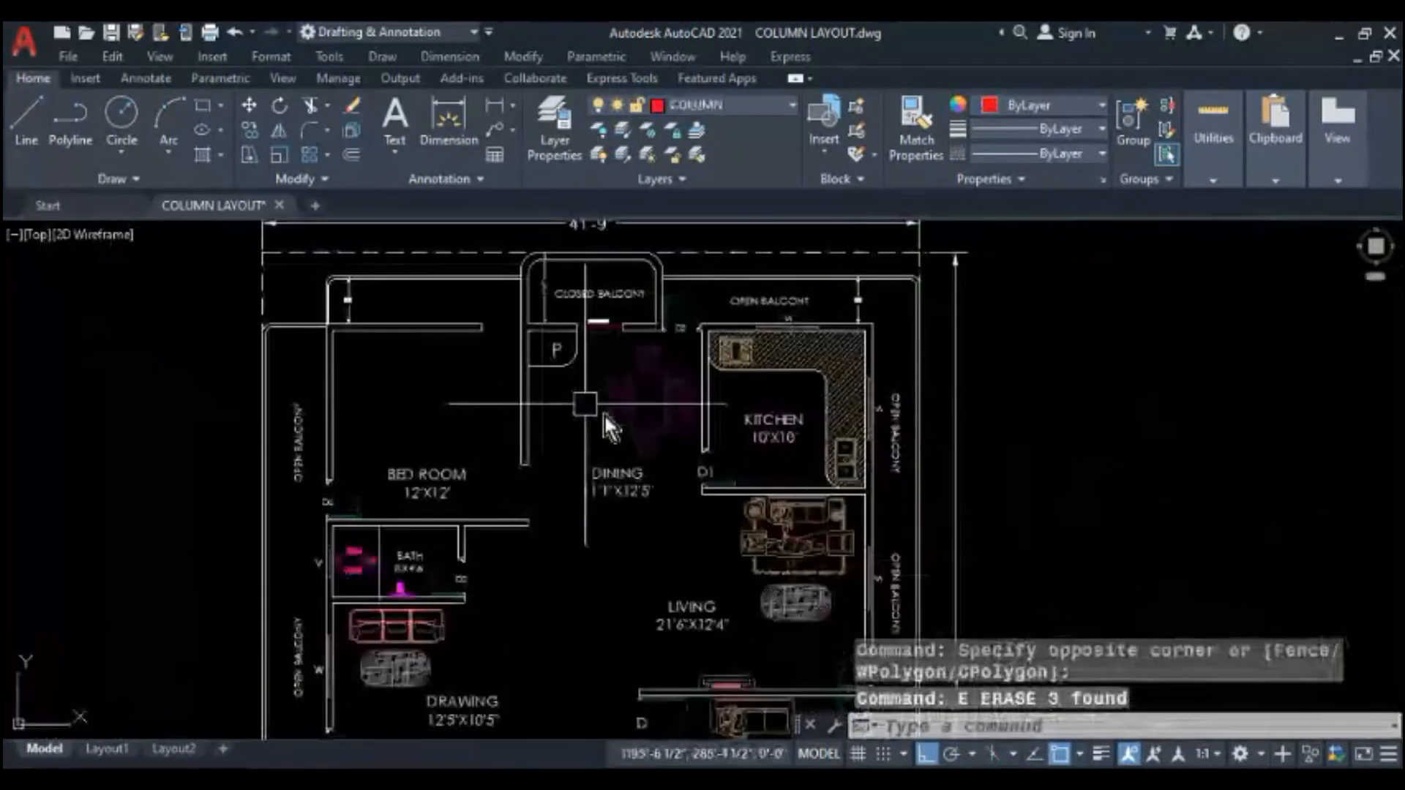
scroll(604, 413, up, 2)
click(625, 394)
text(E)
key(Return)
- Erase the stove, the counter hatch and the upper counter edge from the copied plan's kitchen
scroll(626, 395, down, 3)
scroll(676, 402, up, 3)
click(613, 344)
click(559, 318)
text(E)
key(Return)
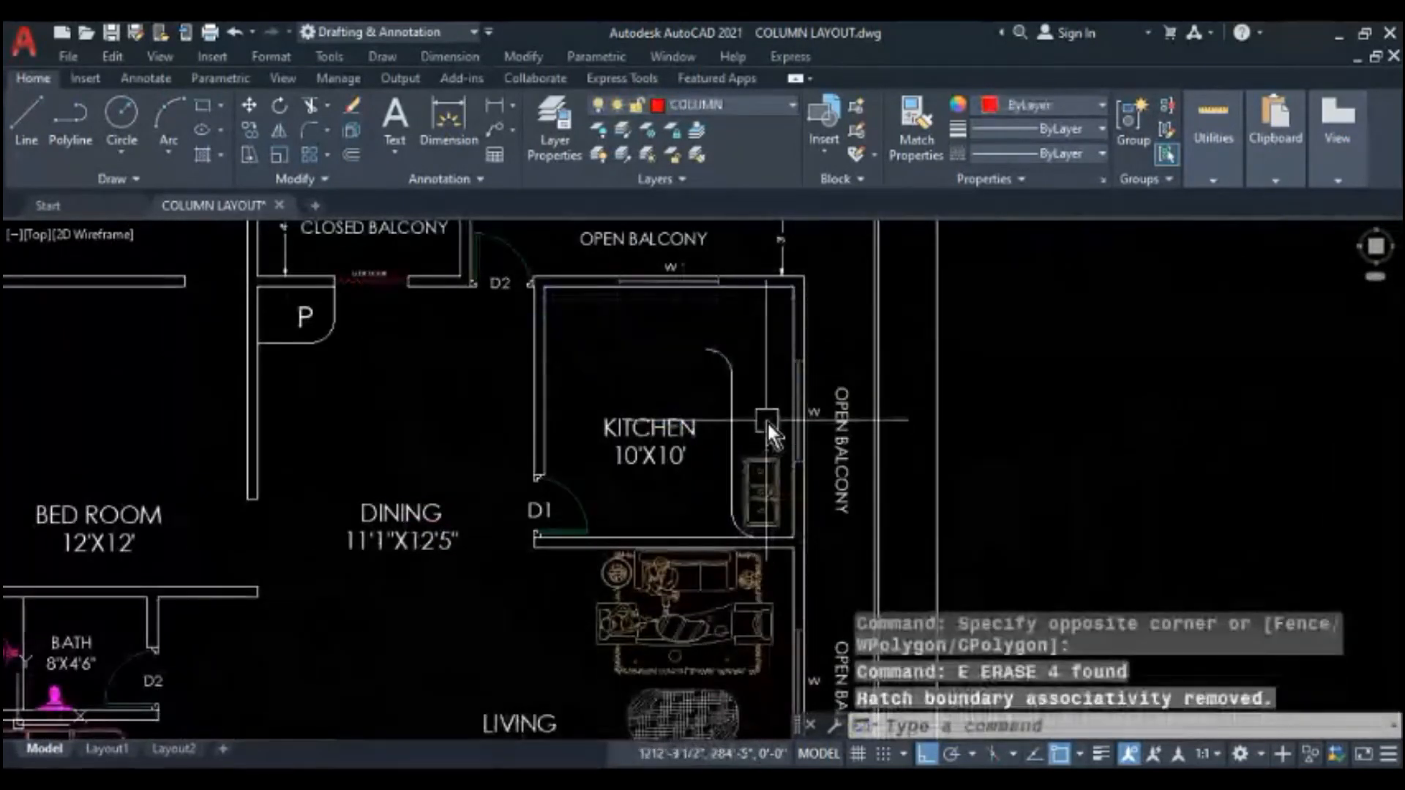
- Erase the sink and the remaining curved counter edge from the kitchen
click(769, 418)
click(712, 523)
text(E)
key(Return)
click(748, 305)
click(701, 384)
text(E)
key(Return)
- Erase the two windows and their W labels from the kitchen's outer walls
click(770, 496)
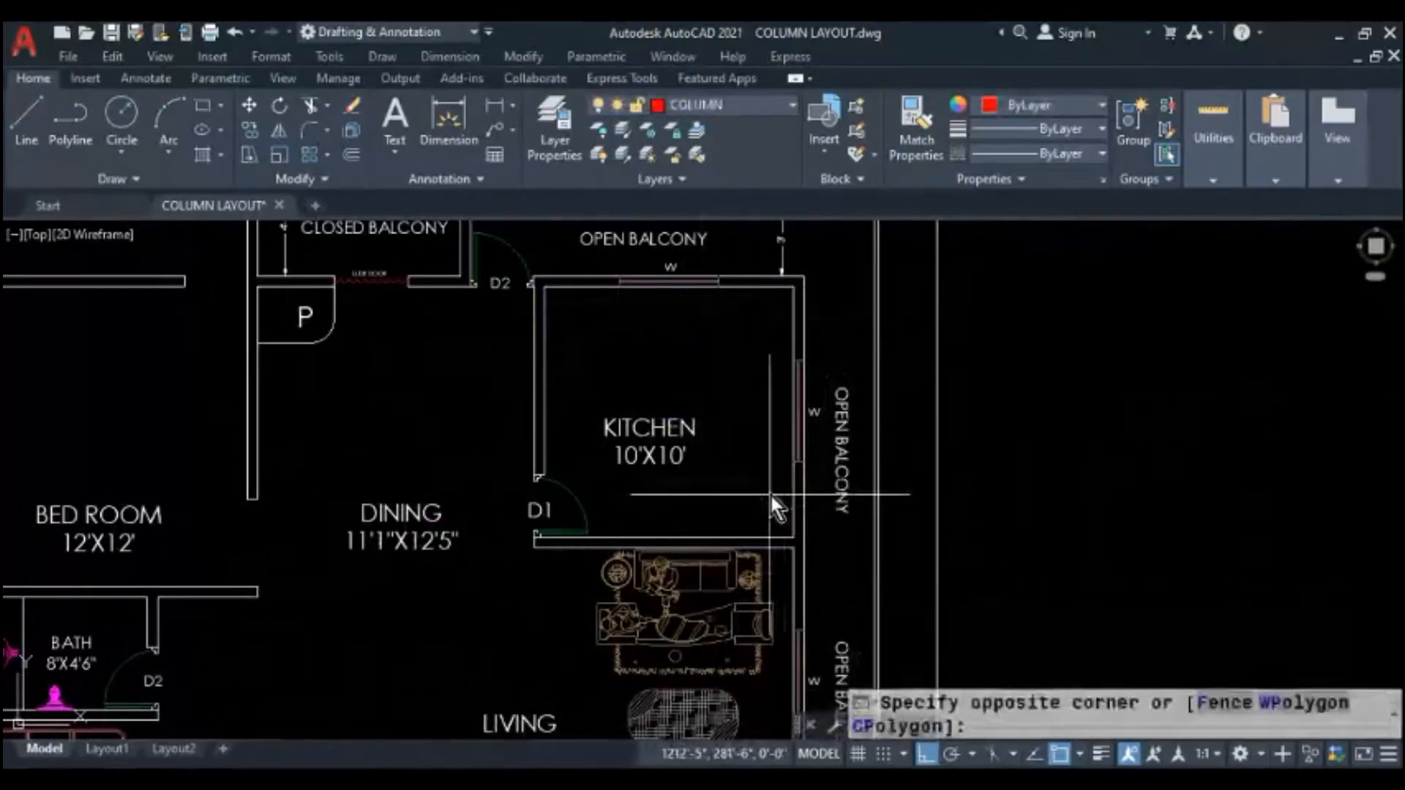
click(851, 333)
text(E)
key(Return)
middle_drag(666, 327, 651, 432)
click(568, 410)
click(726, 353)
key(Delete)
- Erase the sofa set with its figures and the hatched rug from the living room
middle_drag(398, 447, 512, 204)
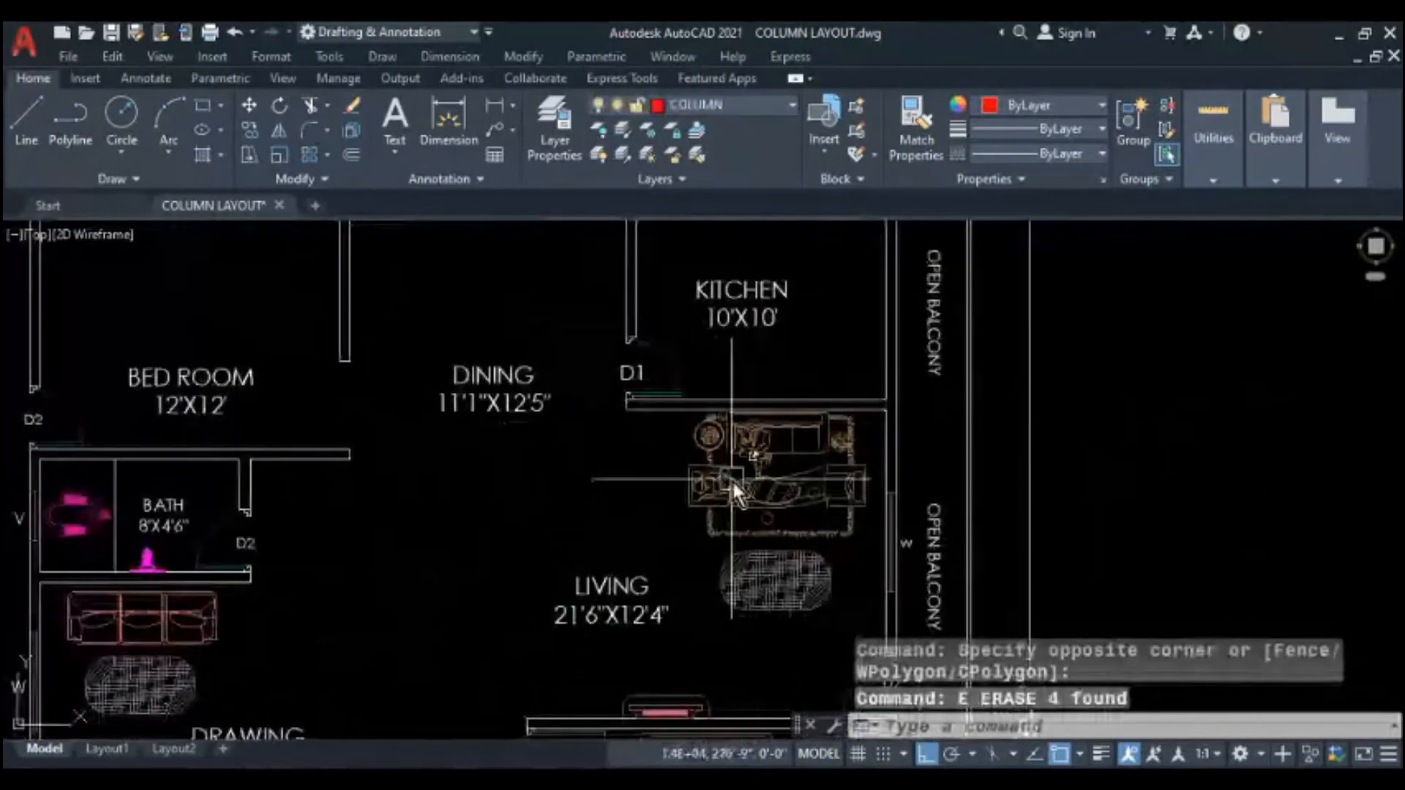
click(739, 482)
text(E)
key(Return)
middle_drag(770, 578, 688, 469)
click(770, 303)
click(619, 528)
text(E)
key(Return)
- Erase the TV unit from the living room's lower wall
scroll(593, 607, up, 2)
scroll(593, 607, up, 2)
click(761, 487)
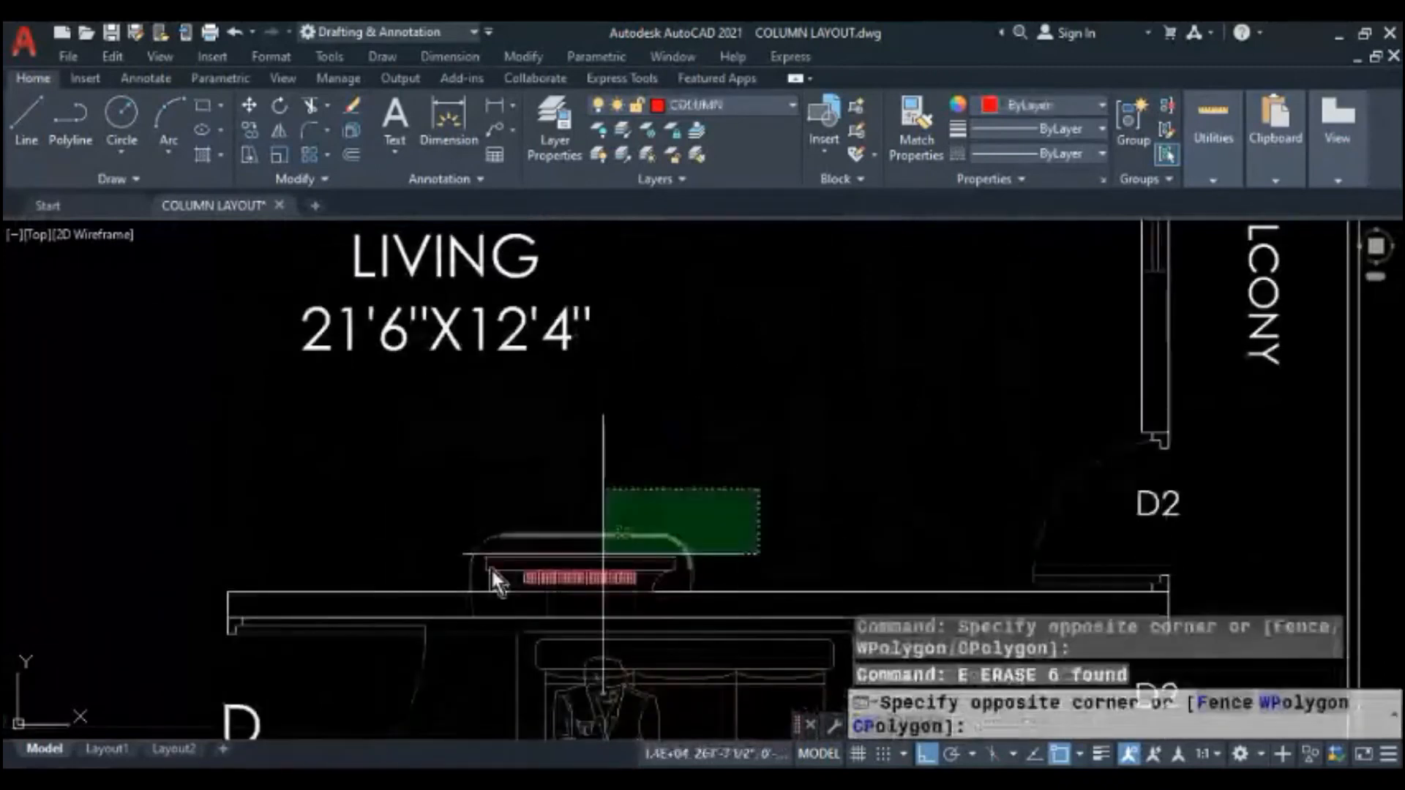
click(436, 578)
text(E)
key(Return)
scroll(647, 470, down, 4)
middle_drag(491, 476, 726, 528)
click(446, 463)
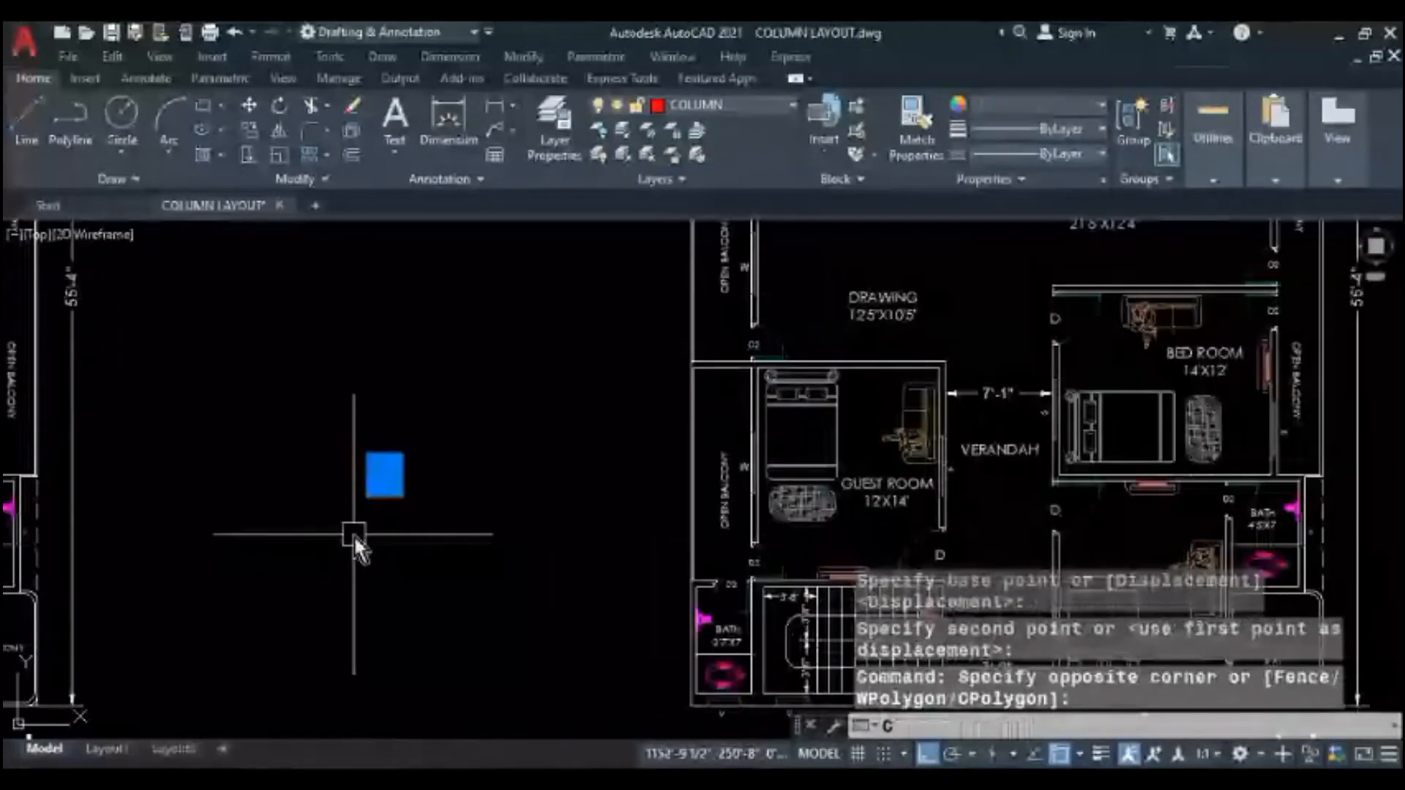
- Copy the red hatched column to the upper outer wall corner of the 12'X12' bedroom
text(CO)
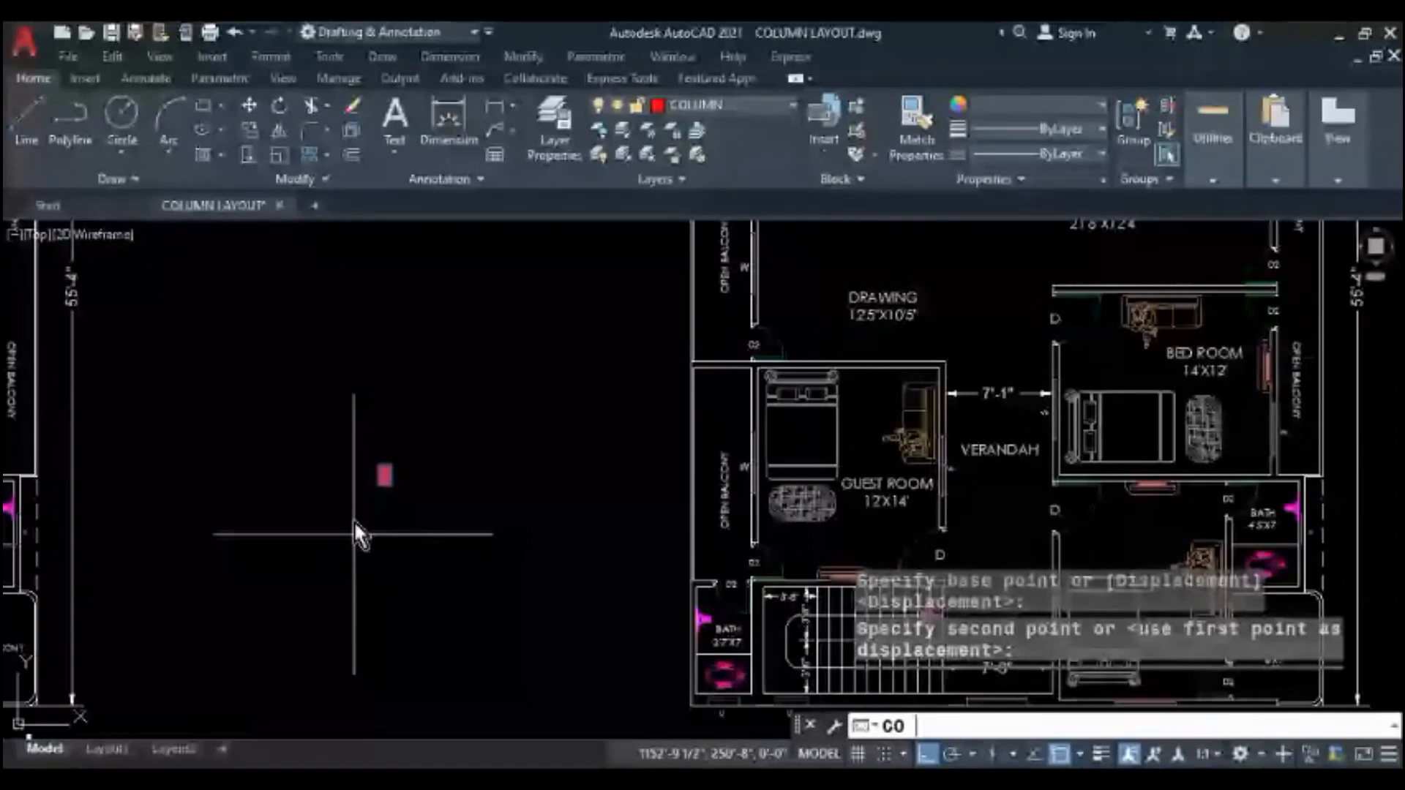
key(Return)
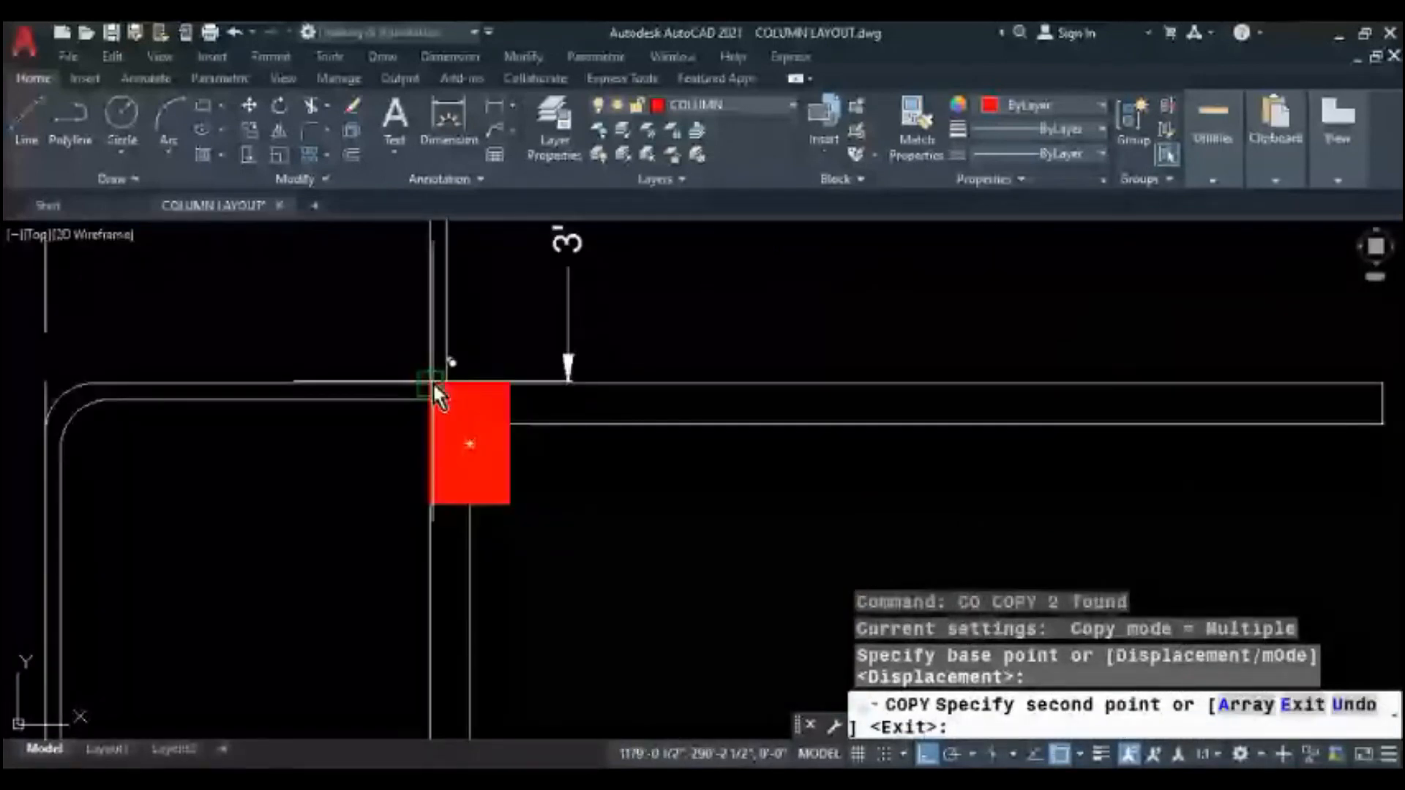
key(Escape)
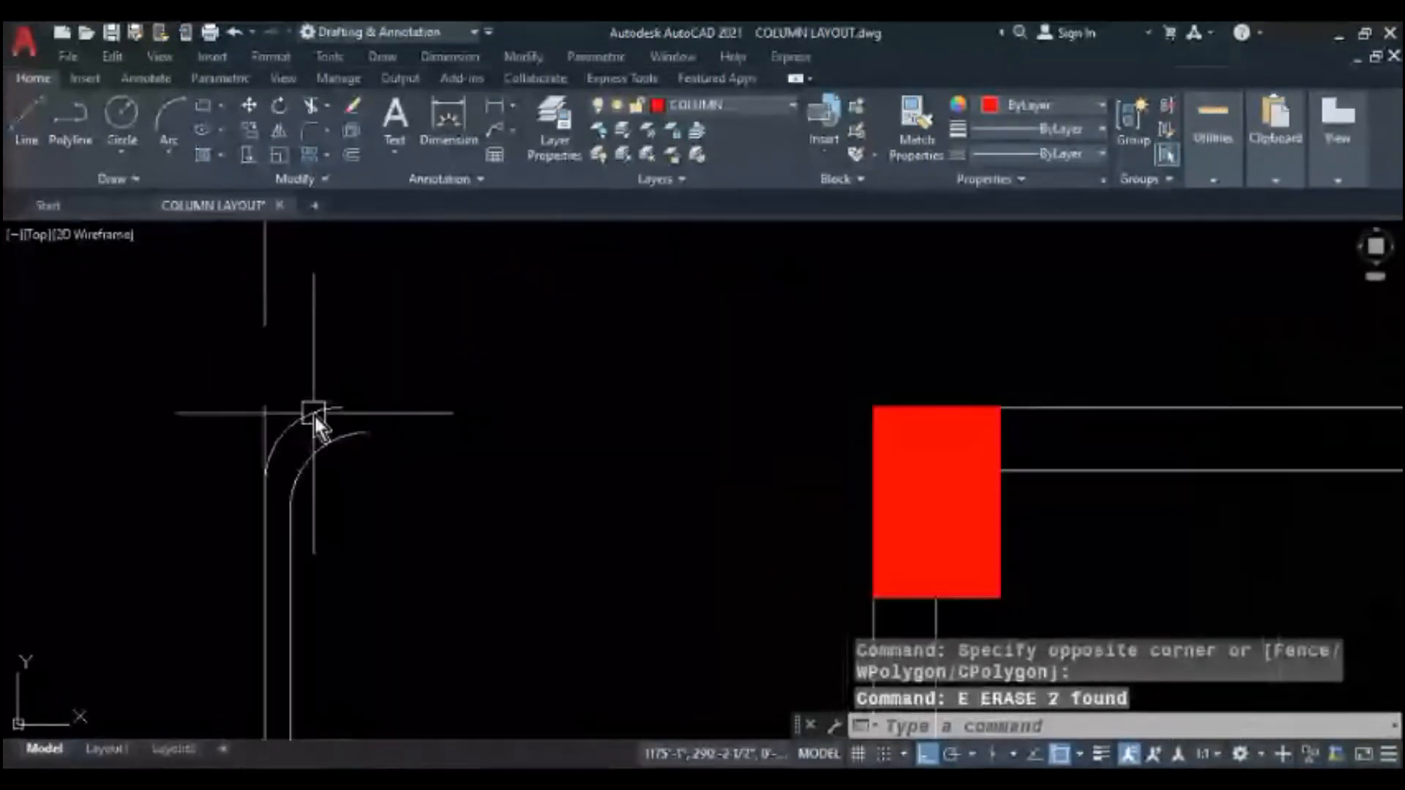
- Erase the curved open balcony corner lines outside the bedroom's new column
click(394, 351)
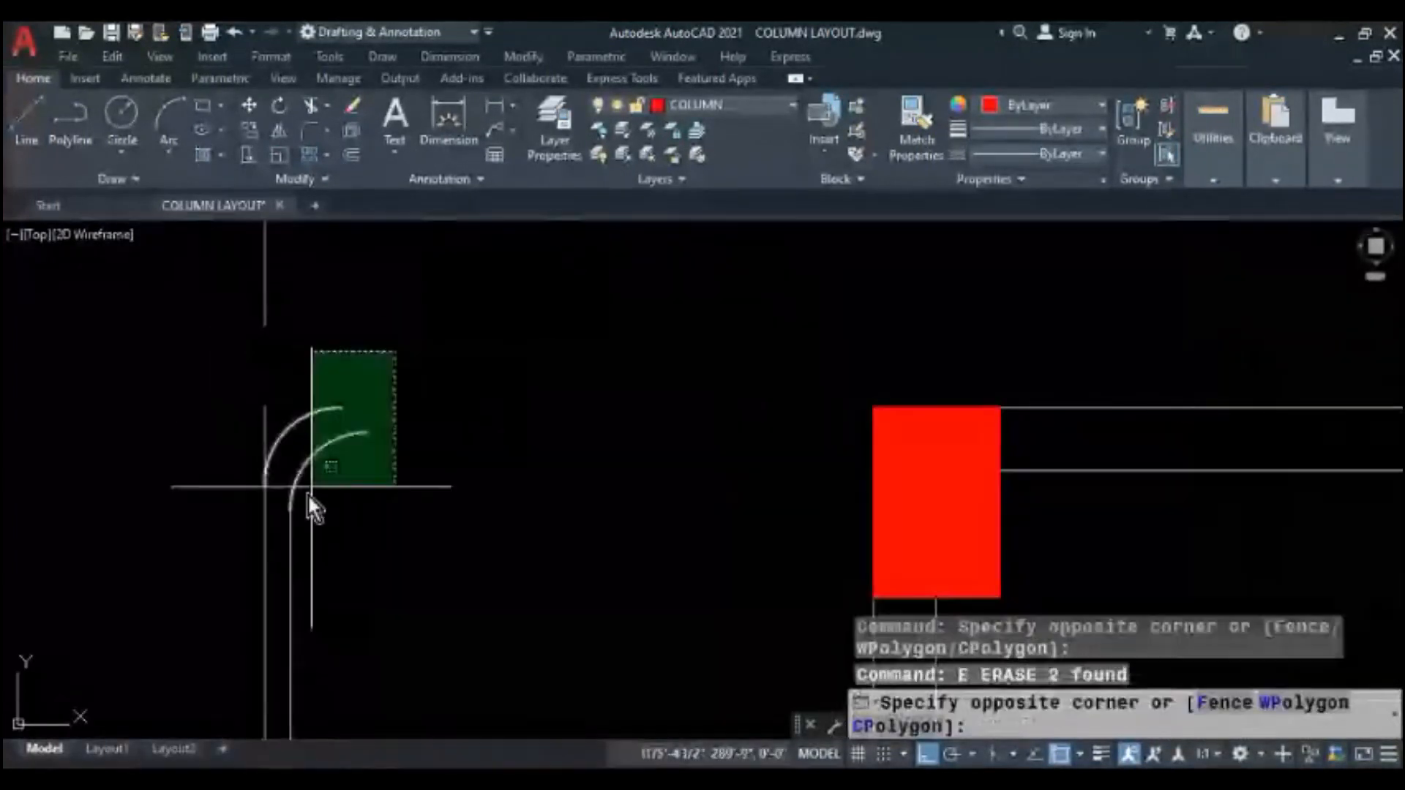
click(307, 494)
text(E)
key(Return)
scroll(287, 520, down, 10)
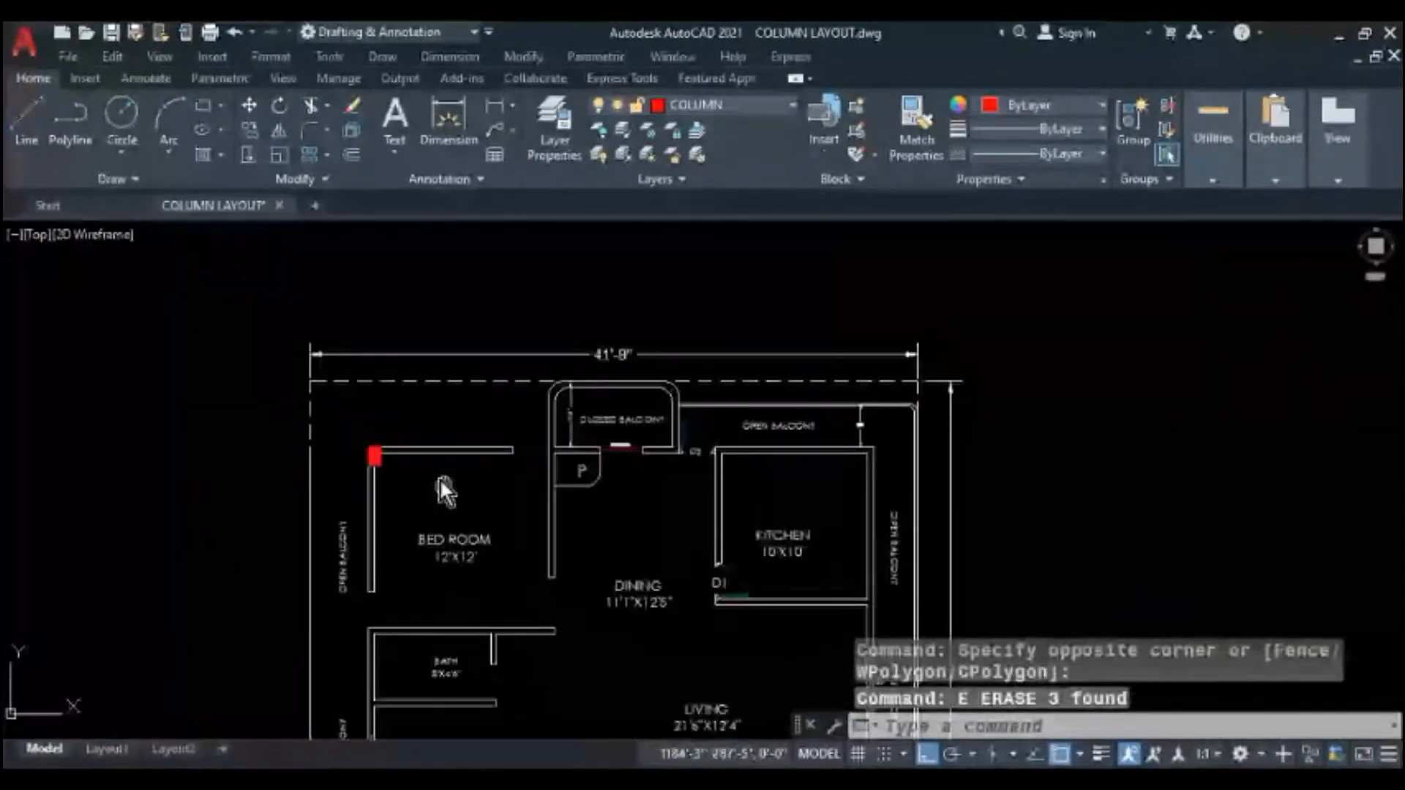
- Erase the CLOSED BALCONY label, its 4'-6" dimension and side wall, the neighbouring D2 door swing and the kitchen's upper balcony railing lines
scroll(717, 399, up, 4)
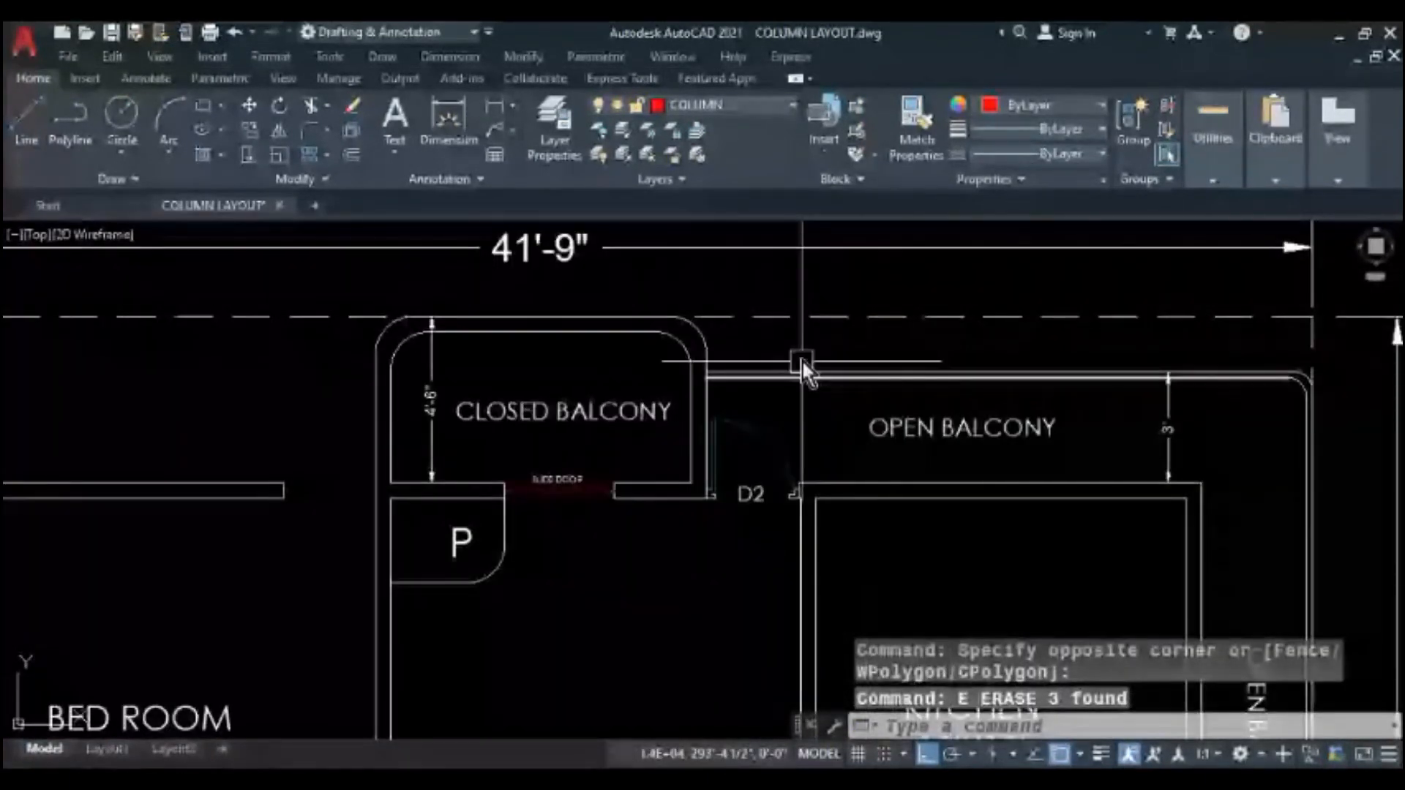
click(803, 363)
click(423, 444)
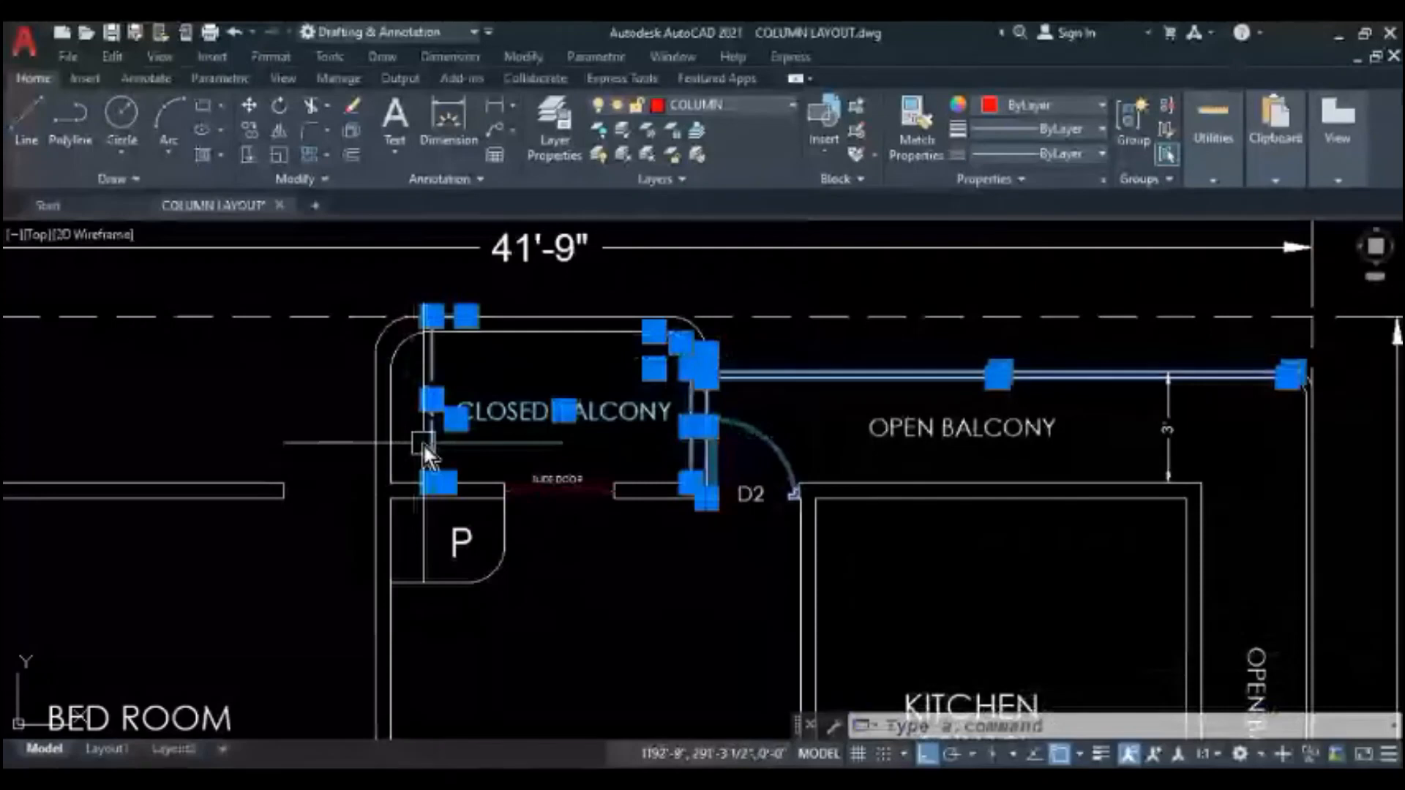
text(E)
key(Return)
middle_drag(423, 444, 343, 449)
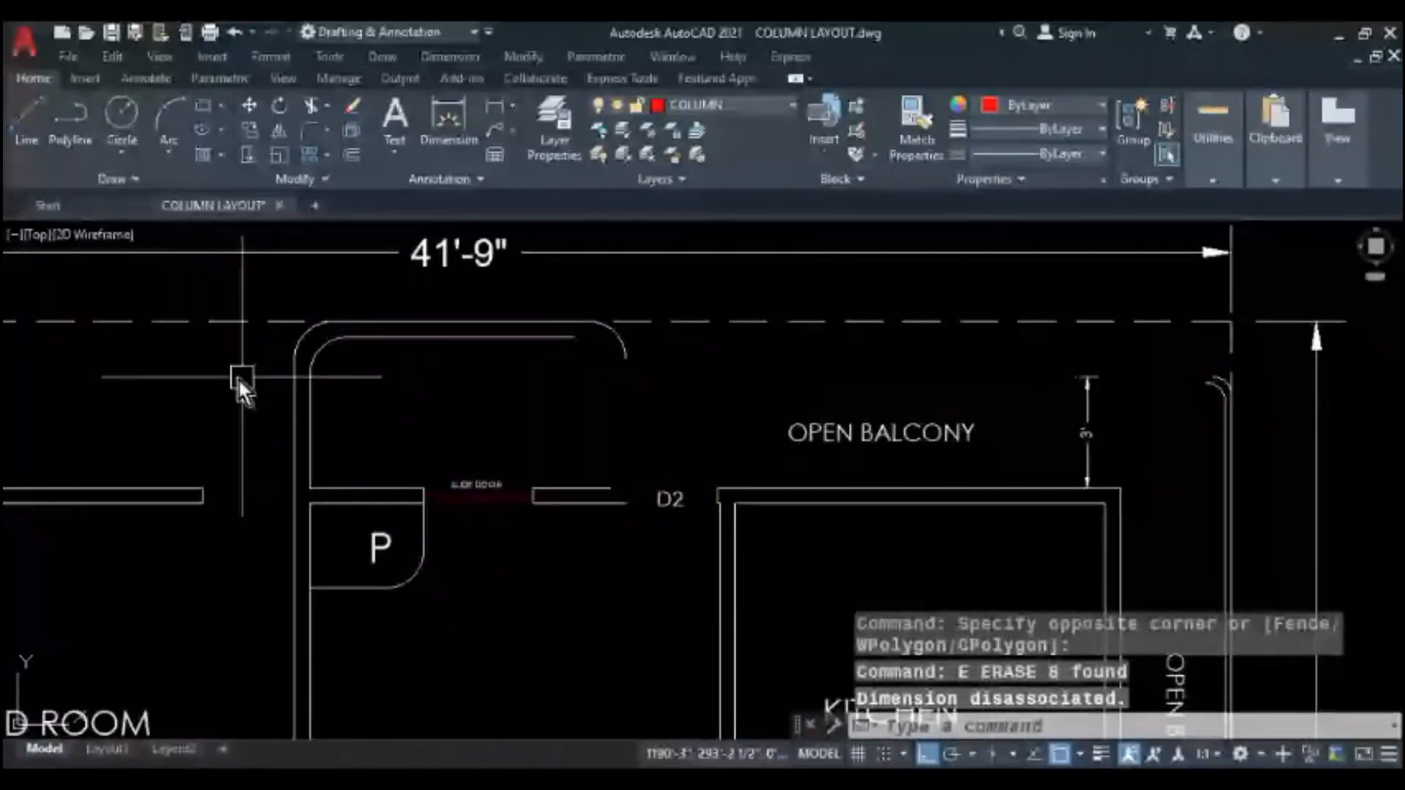
middle_drag(238, 378, 427, 316)
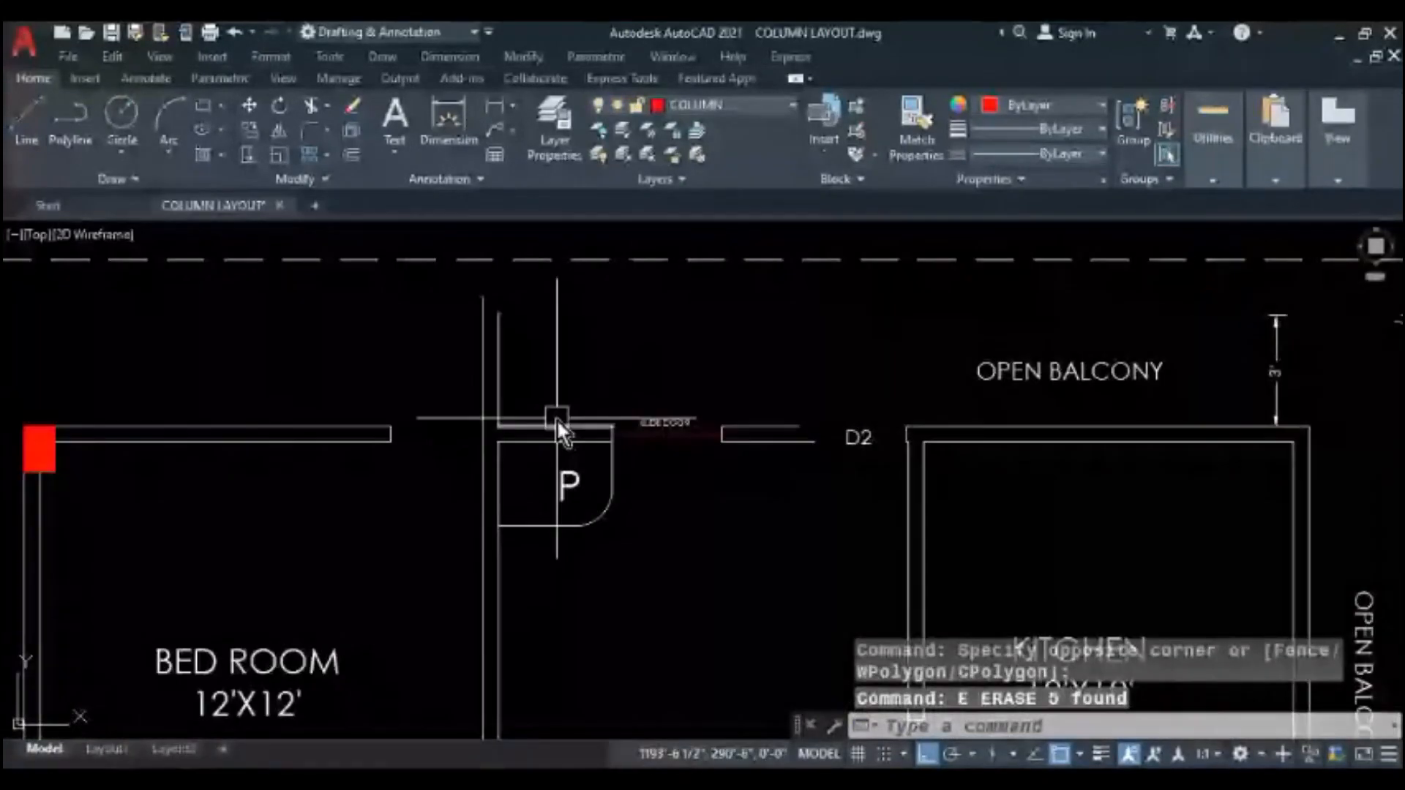
- Join the bedroom's upper wall lines with the wall lines above the P area to close the door gap
text(J)
key(Return)
click(532, 422)
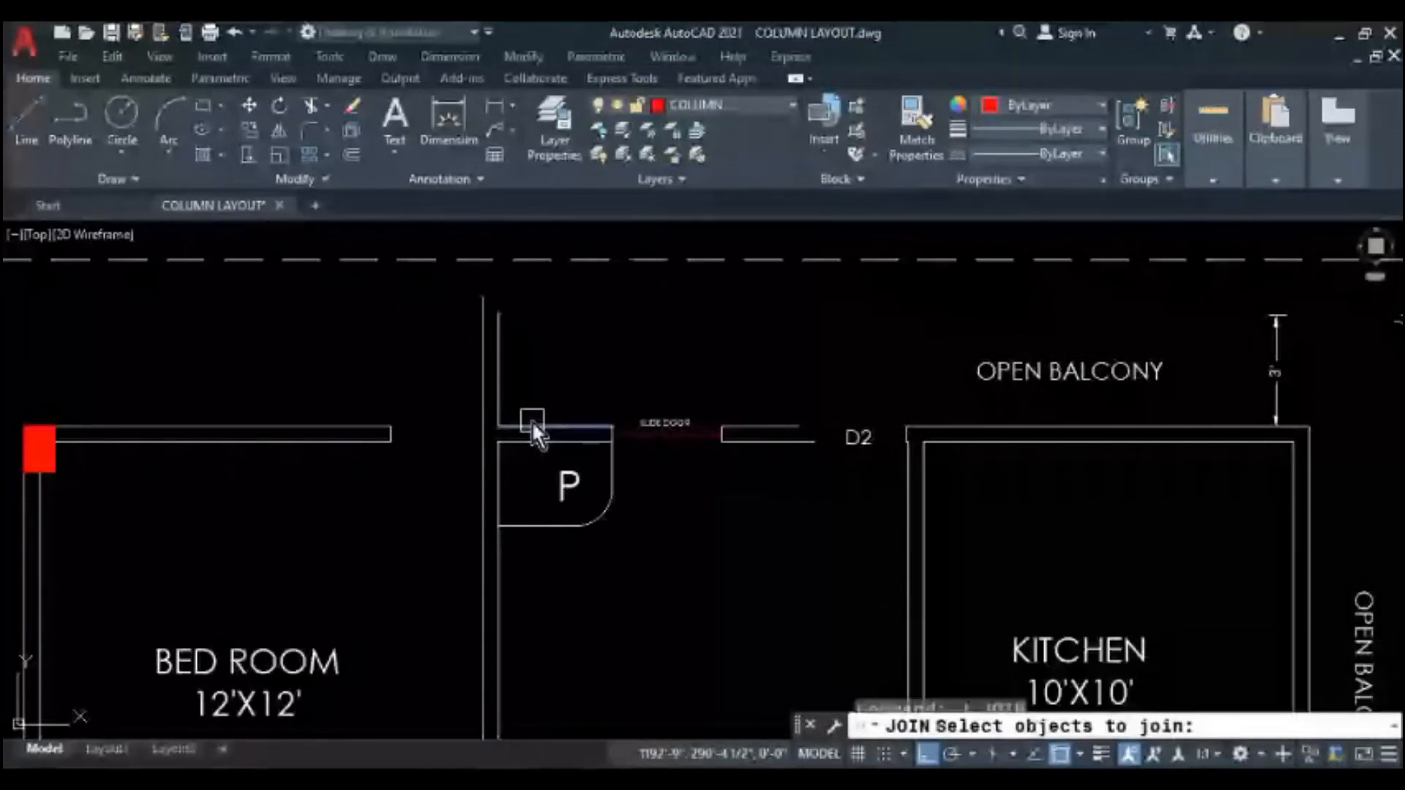
click(532, 421)
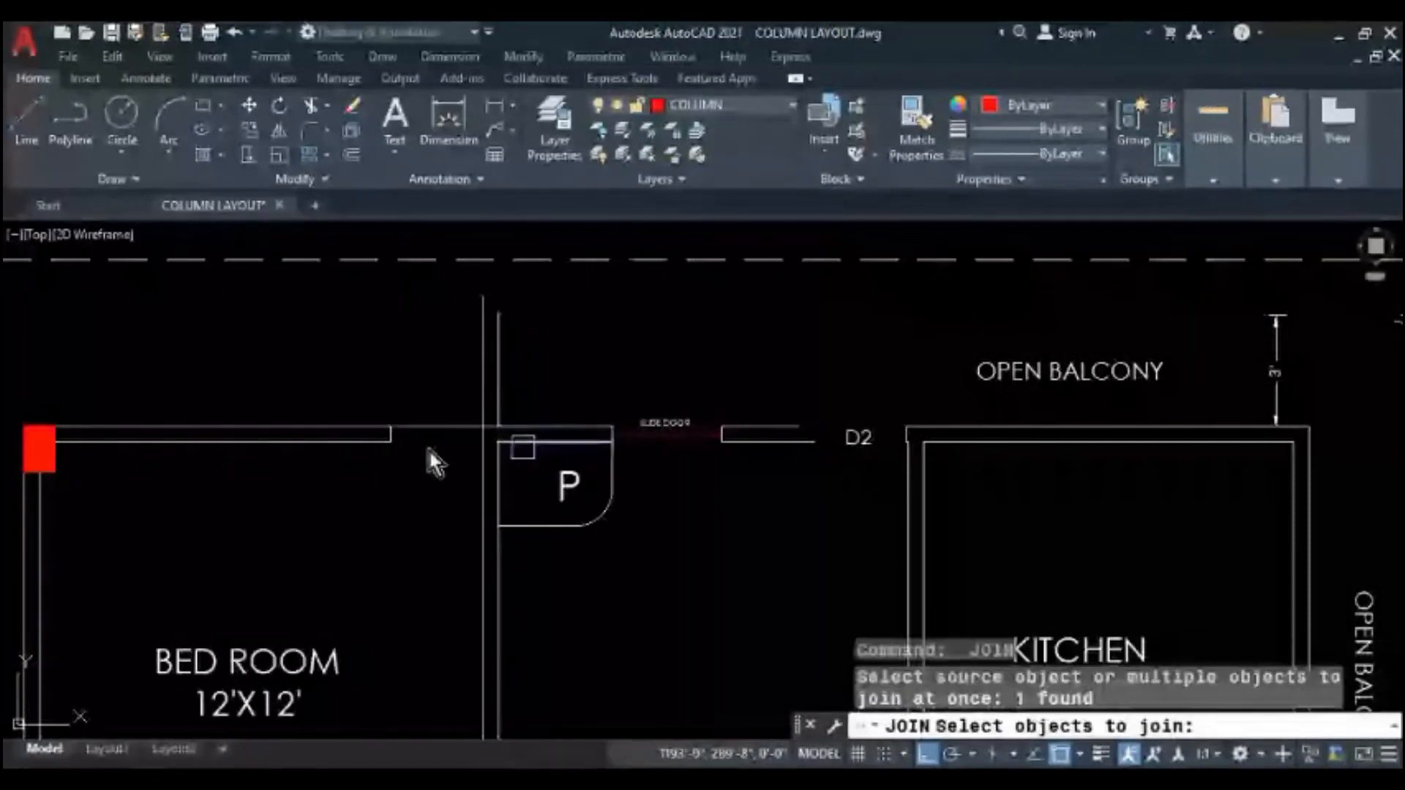
click(364, 449)
key(Return)
key(Escape)
key(Escape)
text(TR)
key(Return)
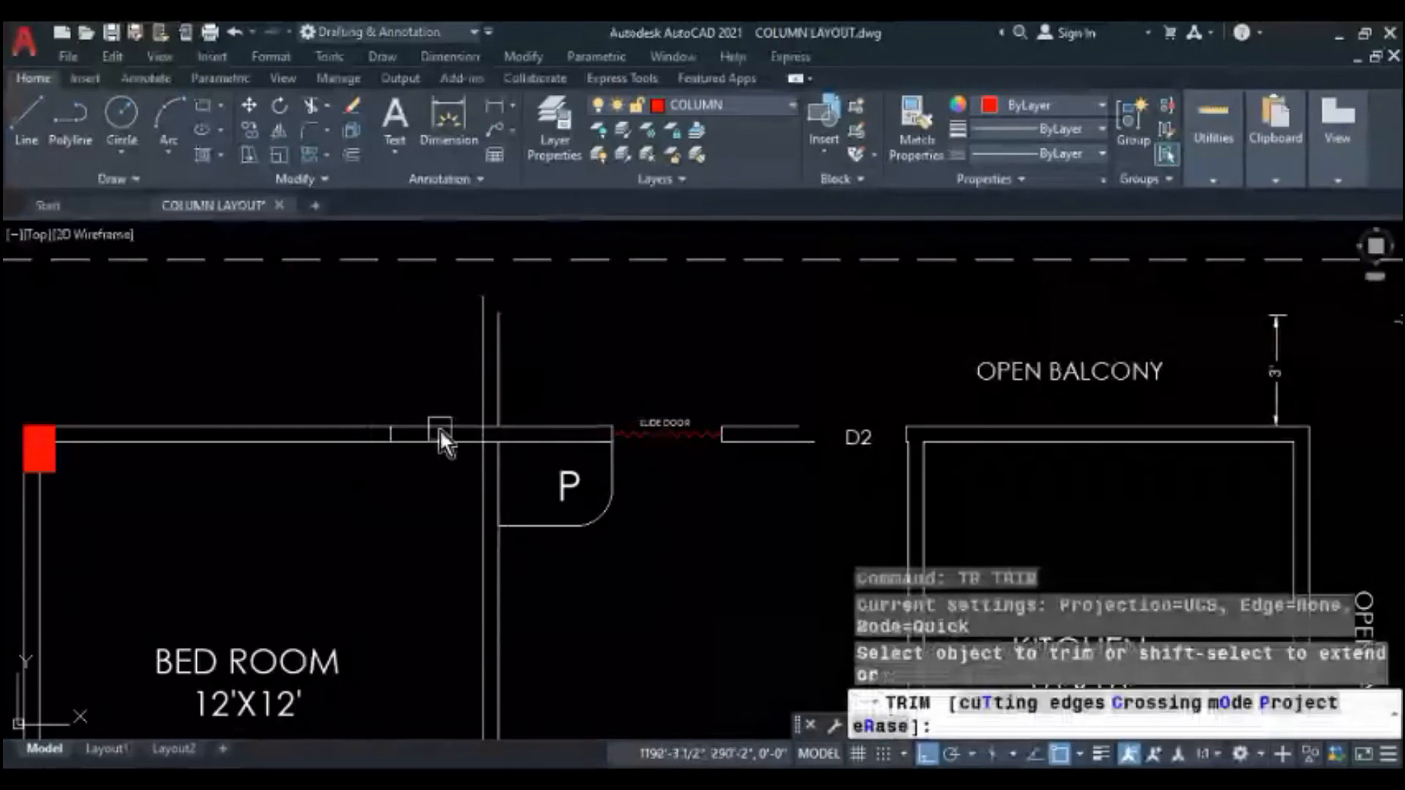
click(501, 380)
click(340, 371)
key(Escape)
- Erase the two leftover closed balcony wall lines rising above the bedroom's upper wall
click(509, 359)
click(439, 368)
text(E)
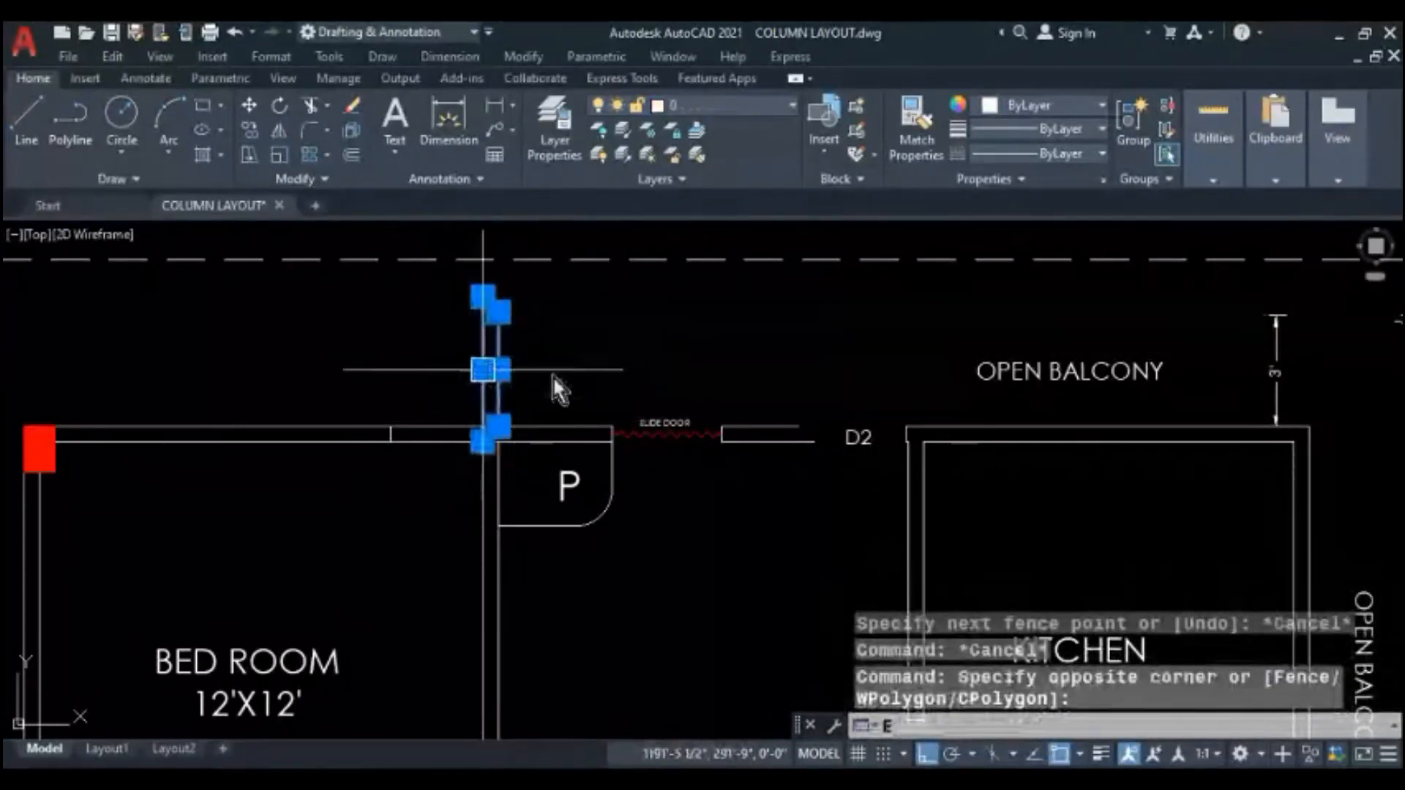
key(Return)
- Copy the bedroom's corner column along the upper wall to its junction with the wall beside the P area
scroll(449, 418, down, 4)
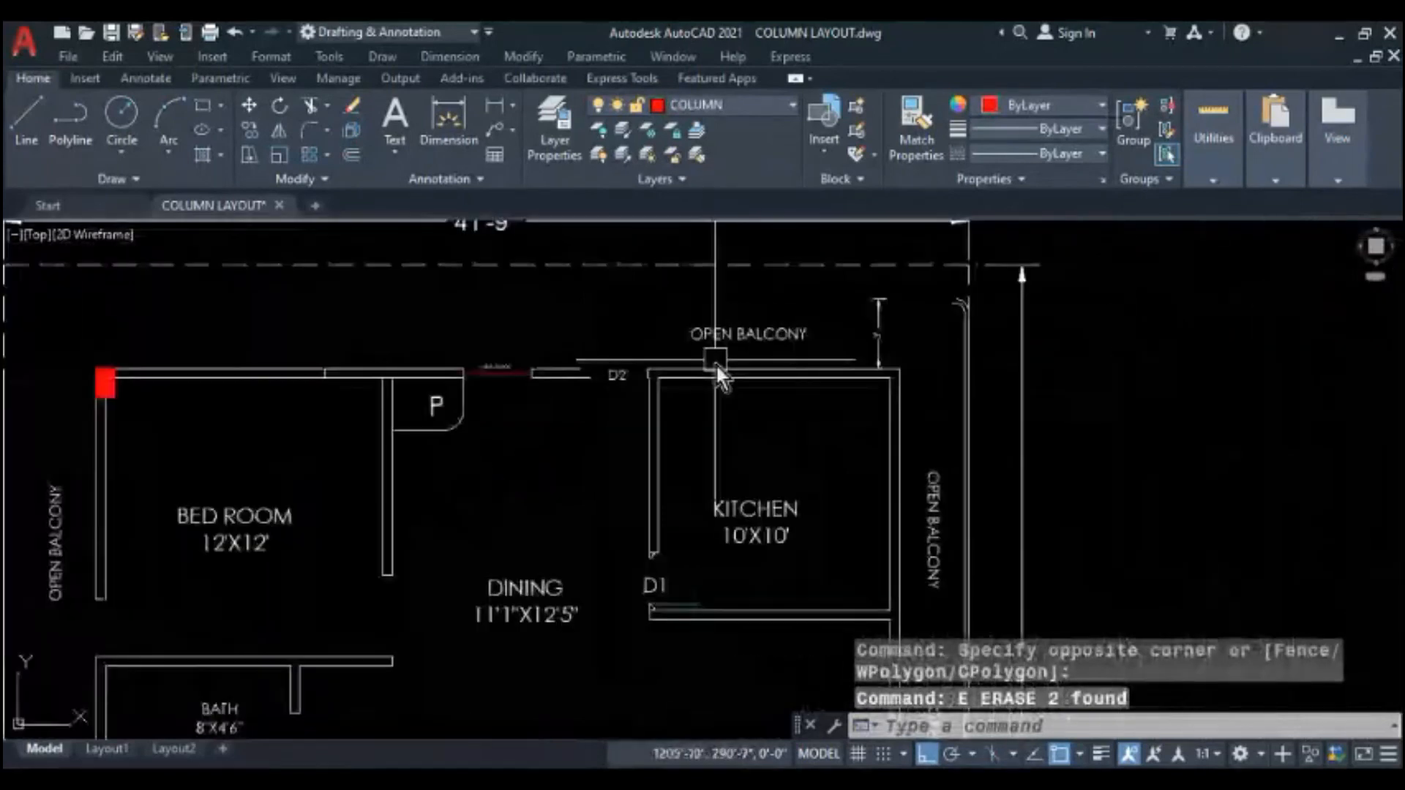
scroll(81, 388, up, 2)
click(81, 438)
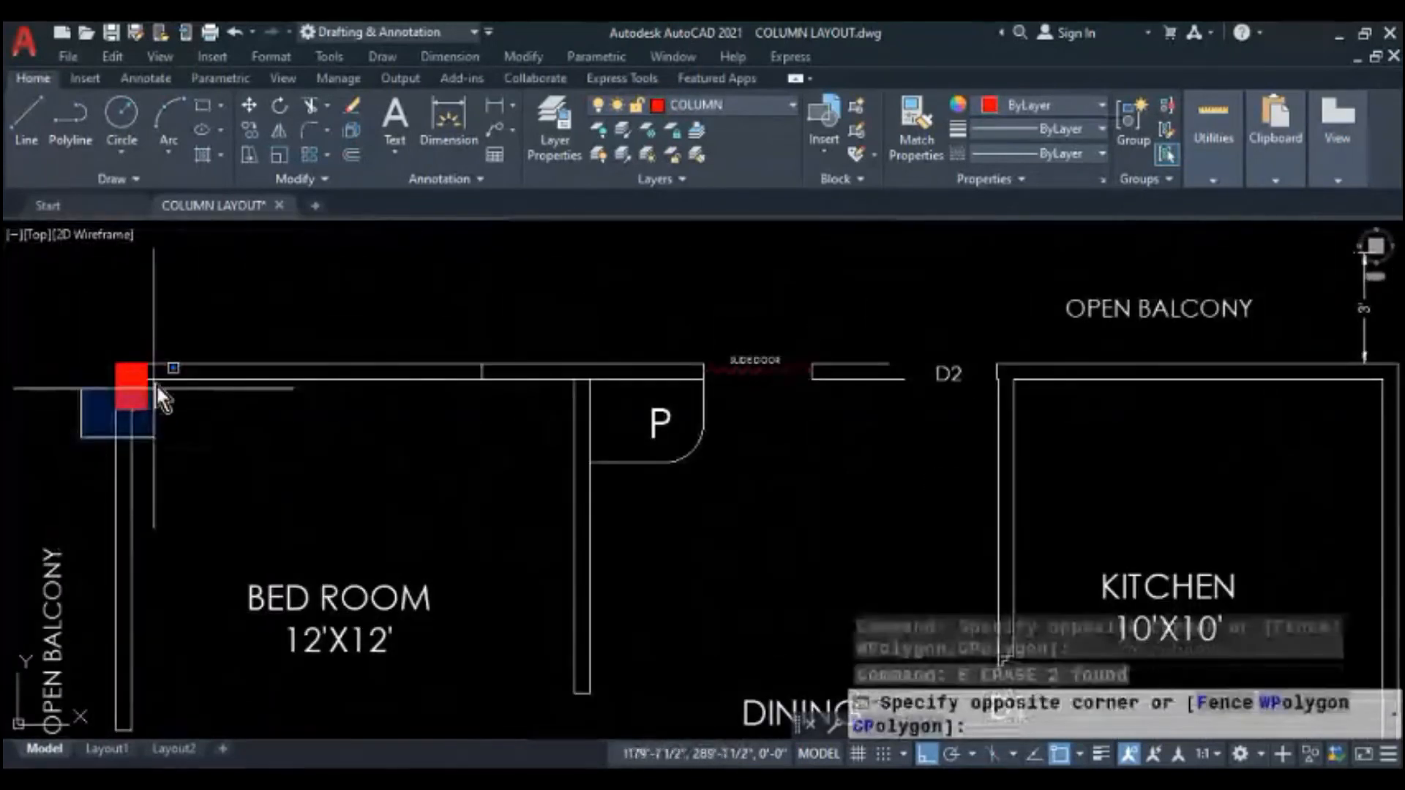
click(157, 385)
text(CO)
key(Return)
click(153, 409)
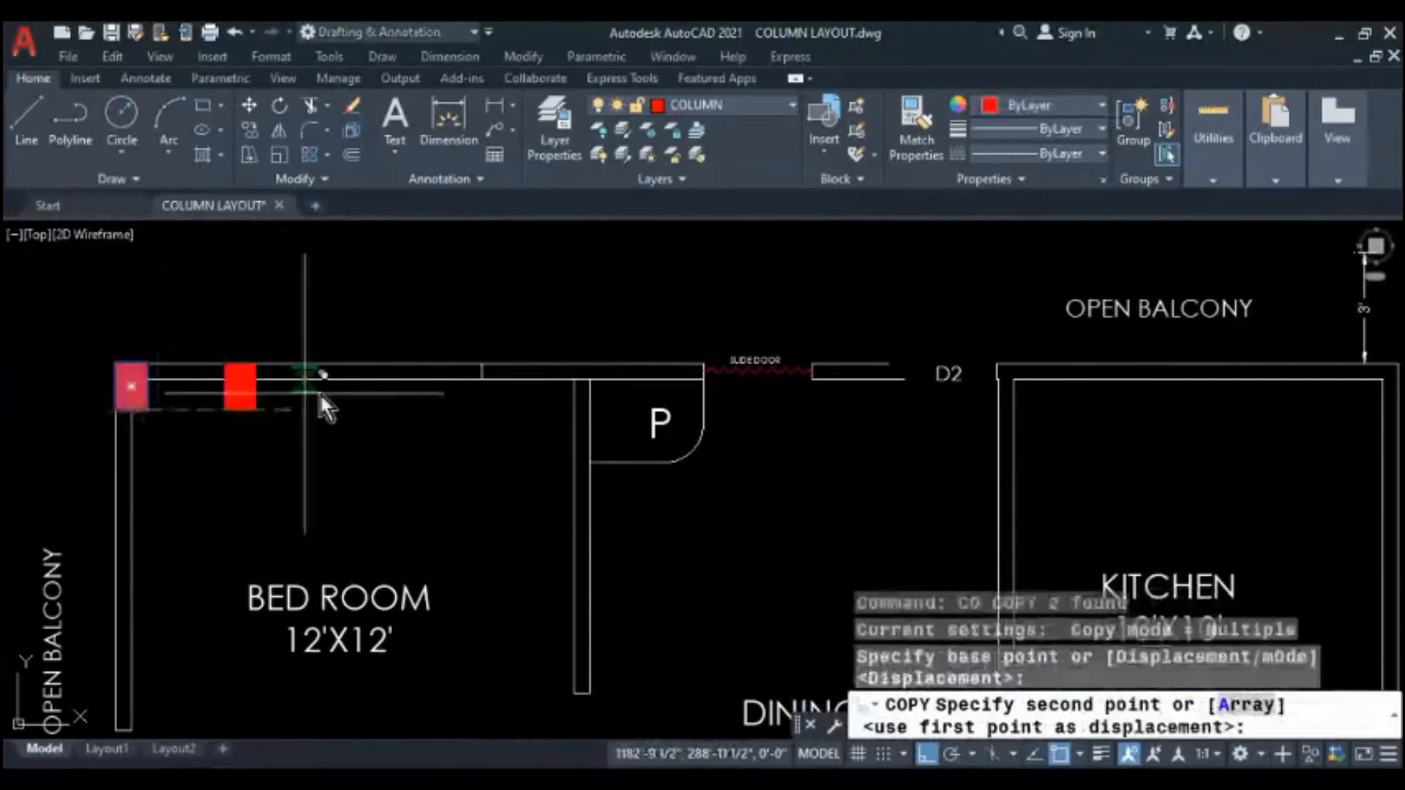
scroll(585, 406, up, 3)
click(567, 411)
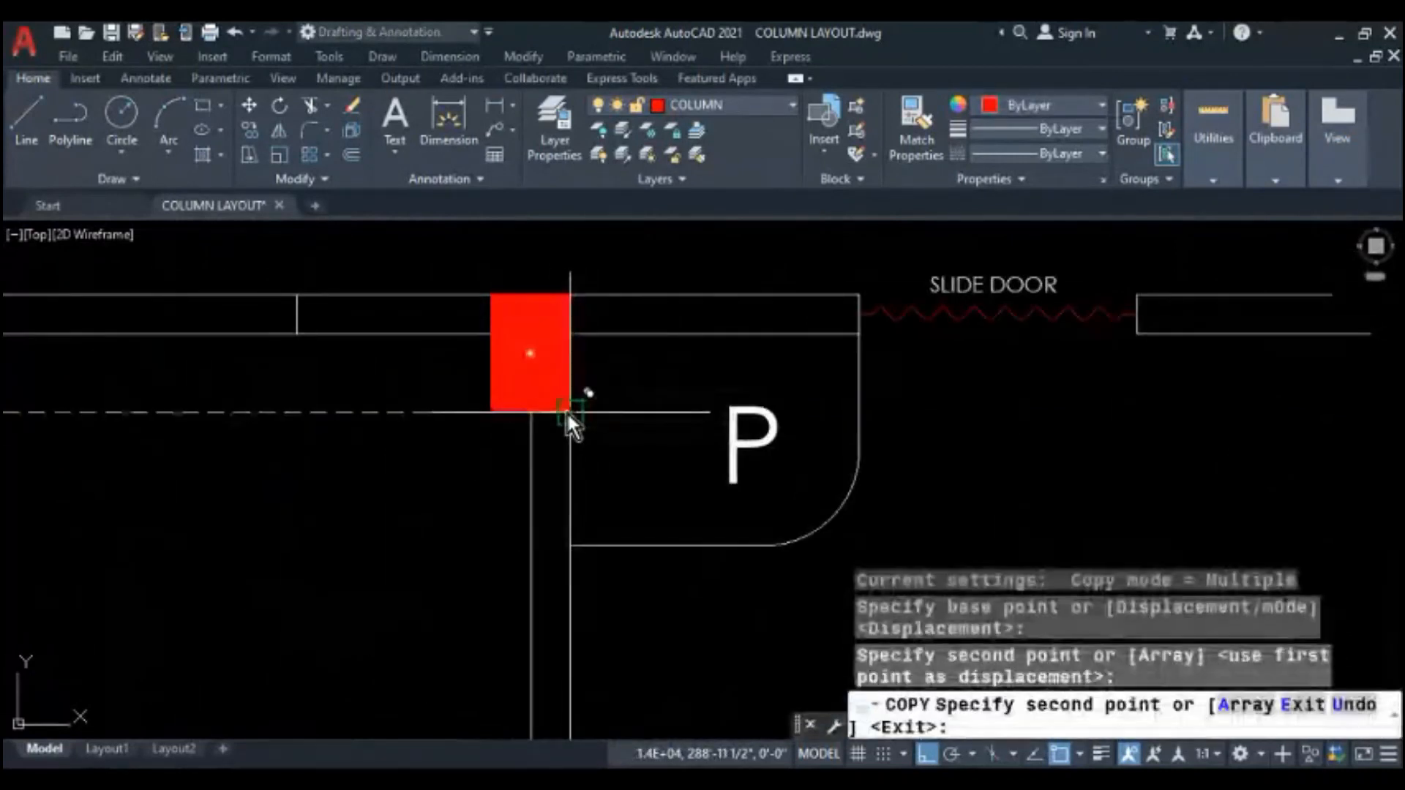
key(Escape)
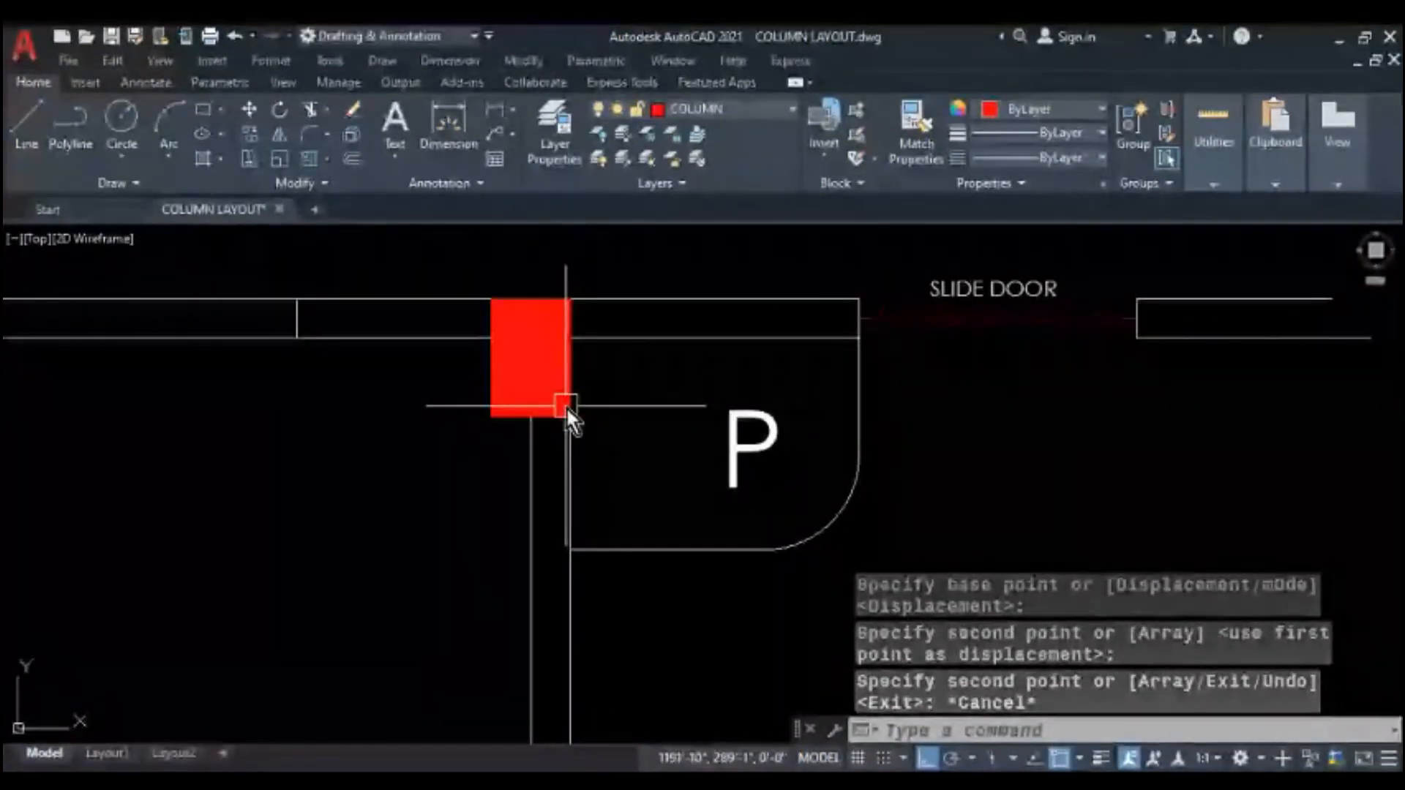
- Copy the bedroom's outer corner column straight down to the corner where the outer wall meets the bath's upper wall
scroll(488, 451, down, 6)
scroll(489, 452, down, 2)
scroll(412, 403, up, 8)
click(450, 399)
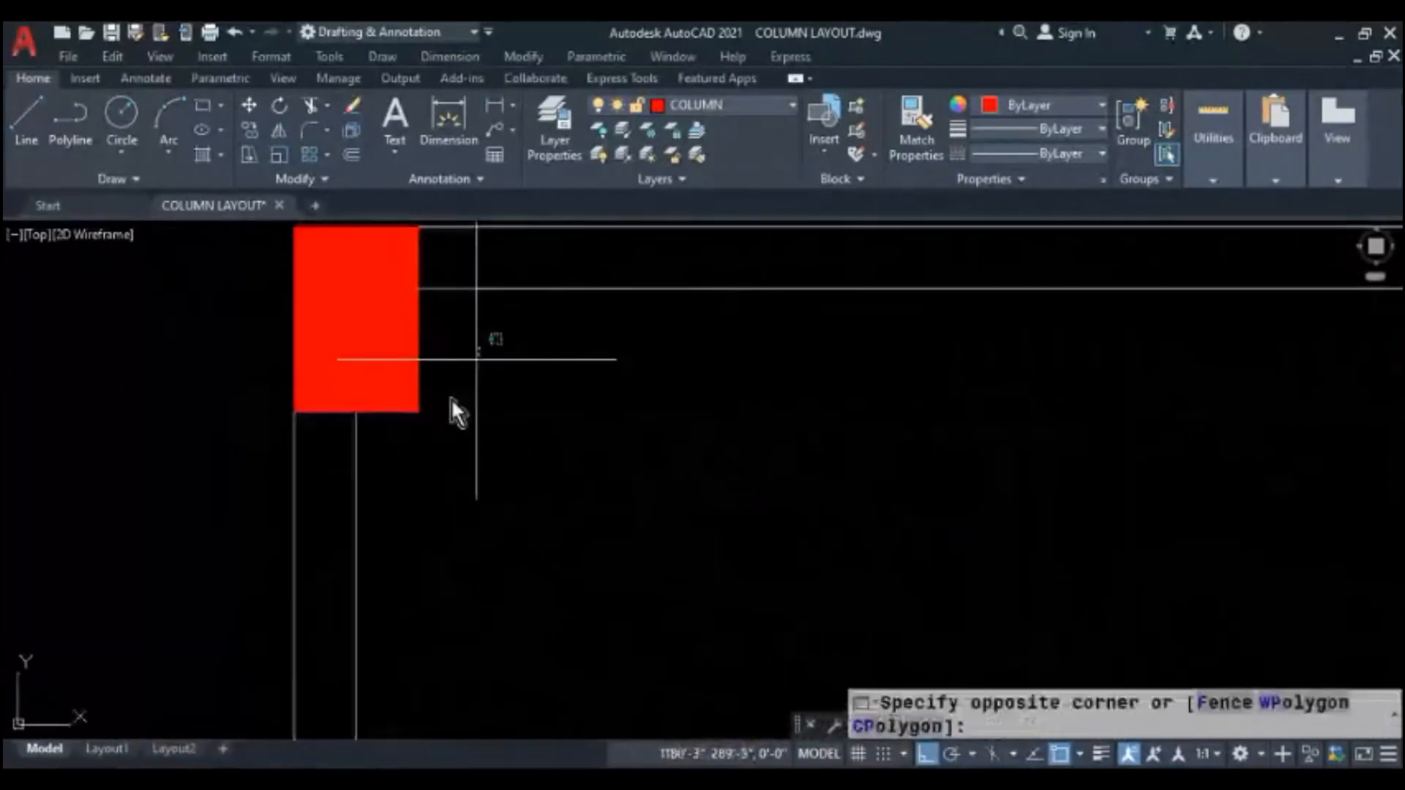
click(392, 408)
scroll(392, 409, down, 4)
text(CO)
key(Return)
scroll(370, 420, up, 2)
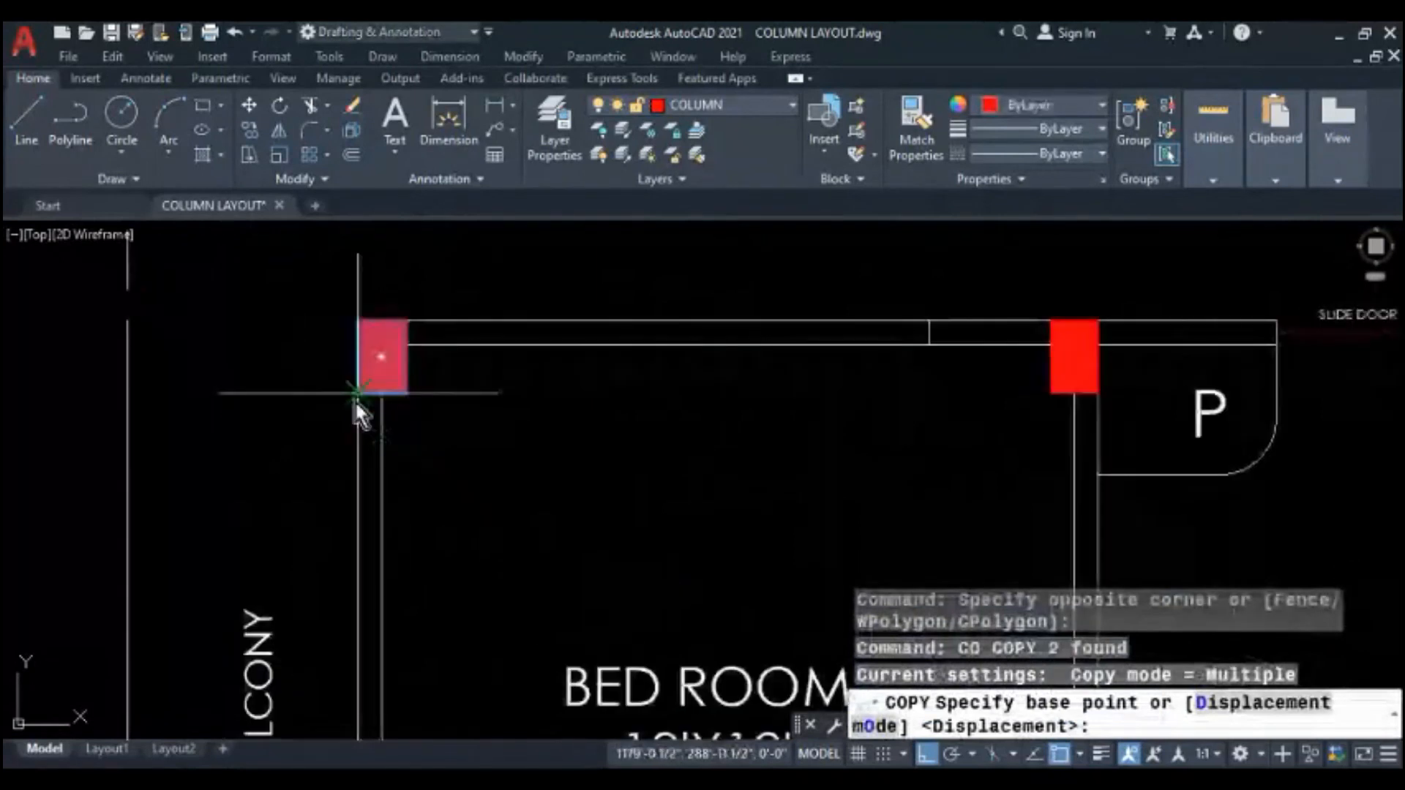
click(405, 393)
scroll(401, 371, down, 3)
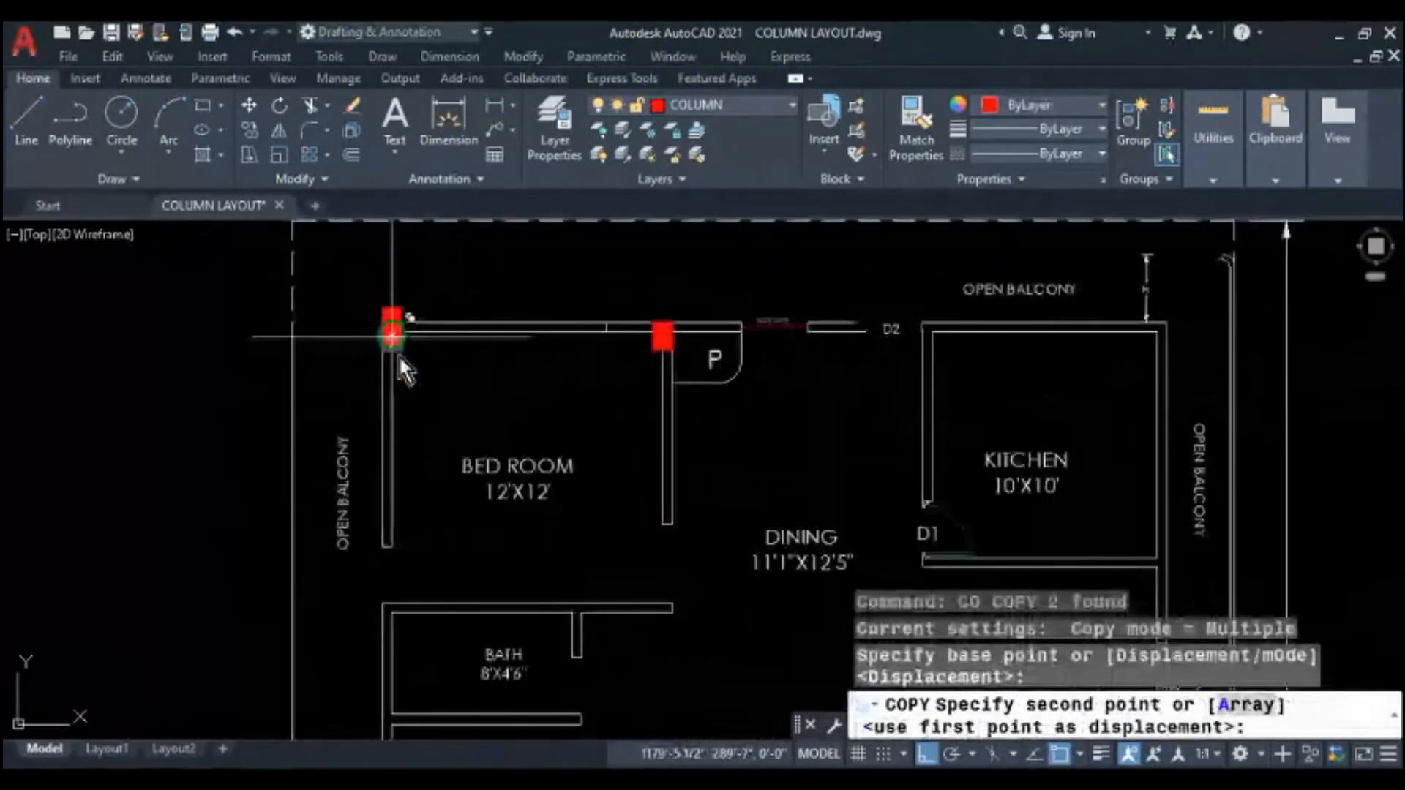
scroll(384, 612, up, 4)
click(400, 606)
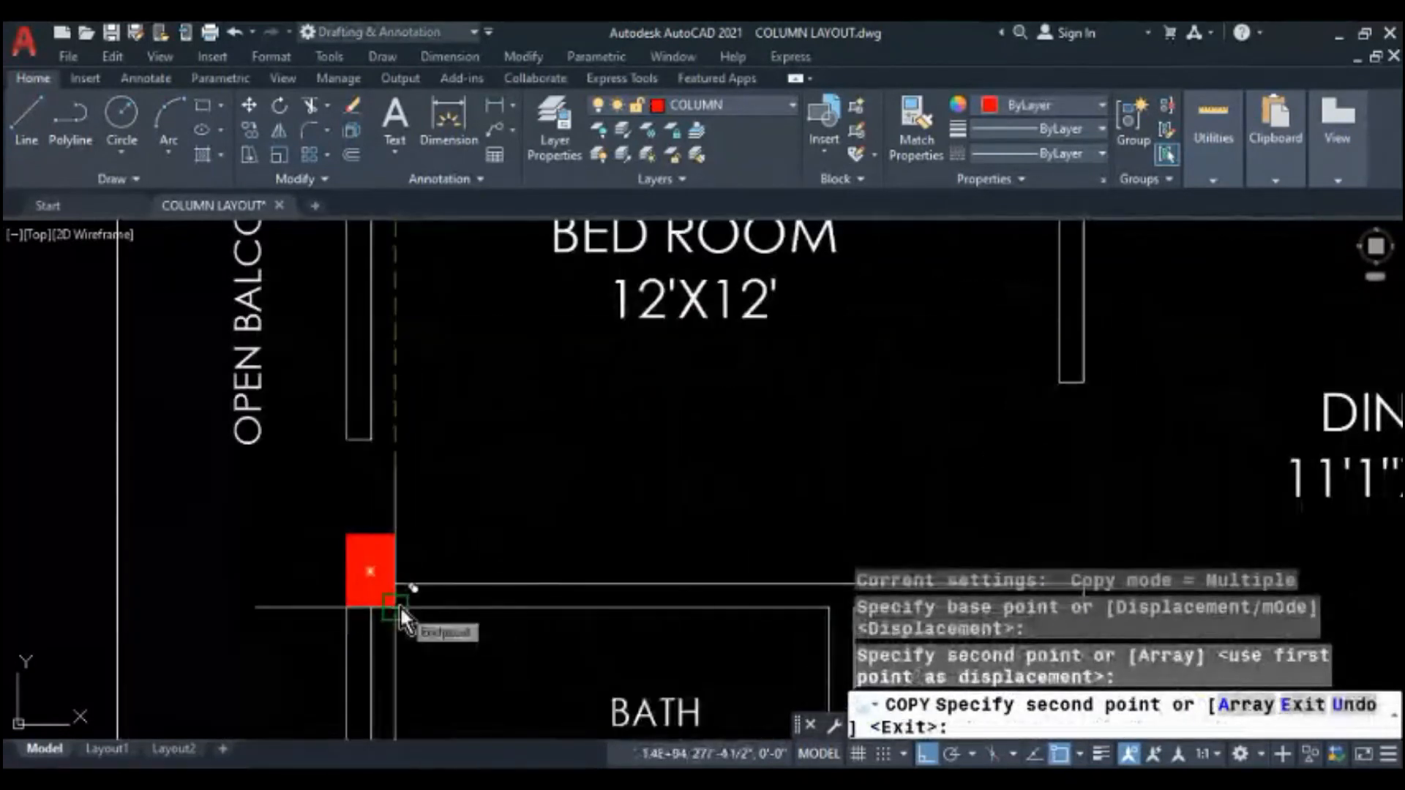
middle_drag(494, 555, 405, 558)
key(Escape)
key(Escape)
scroll(407, 535, down, 3)
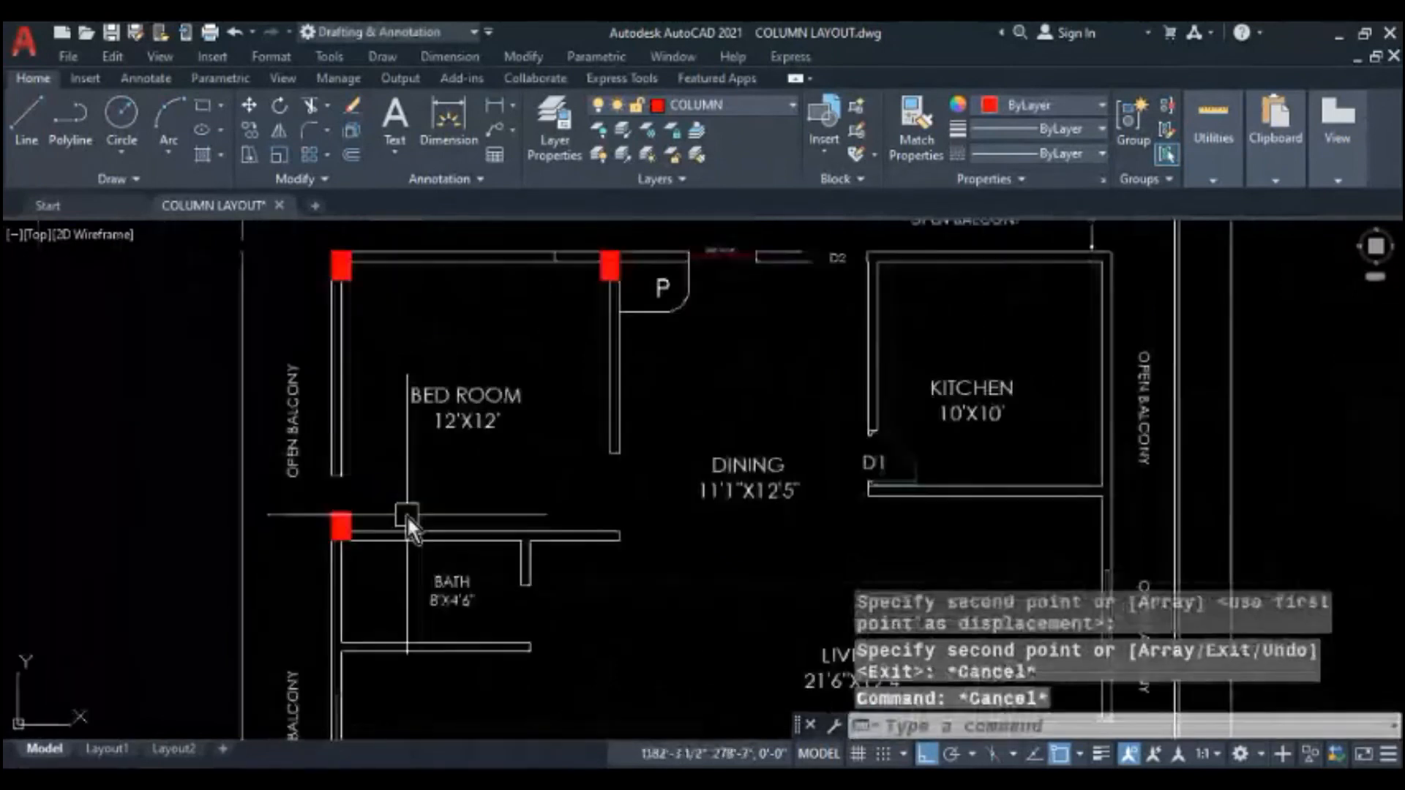
- Copy the column at the bath's outer corner horizontally to the dining-side end of the bedroom's lower wall
scroll(342, 528, up, 4)
click(384, 472)
click(282, 511)
text(c)
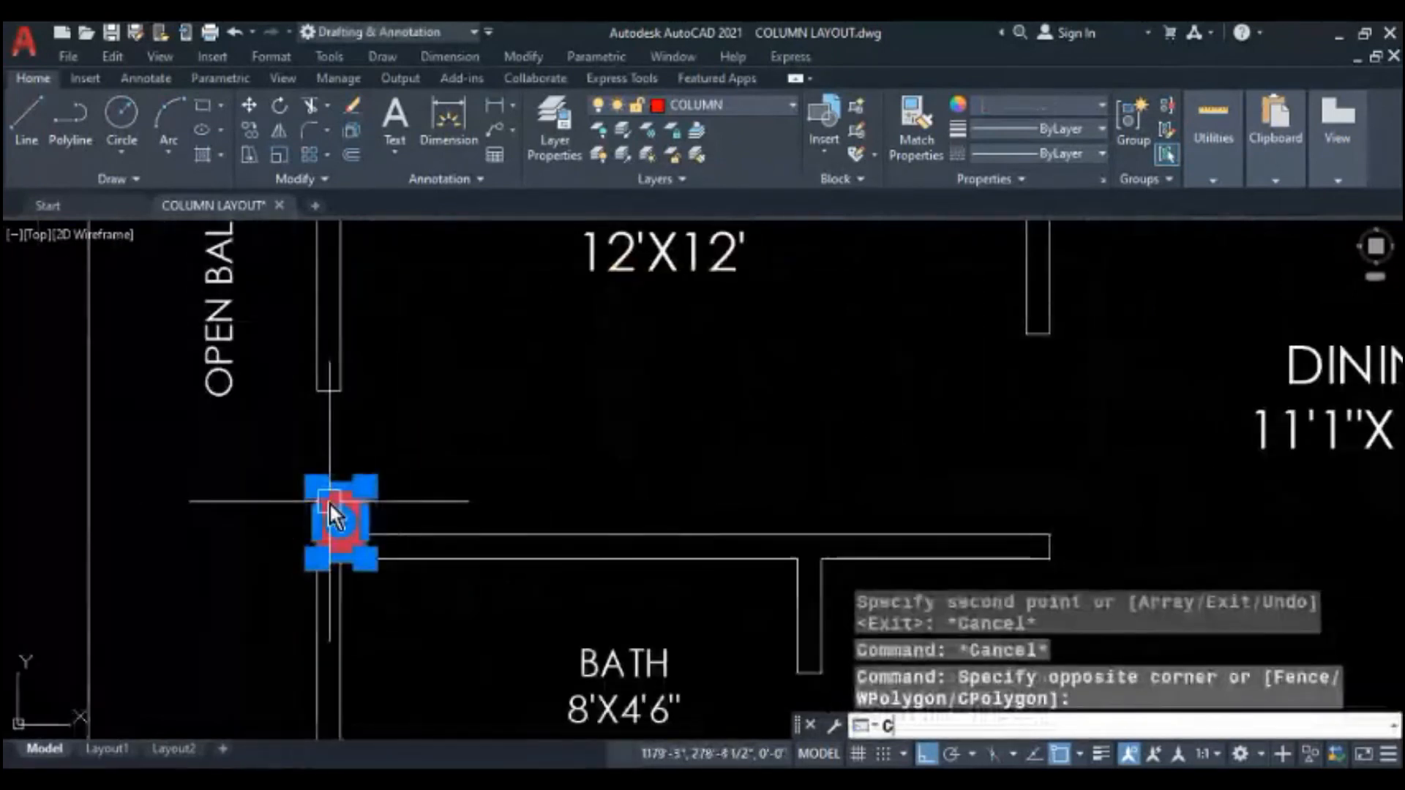
text(o)
key(Return)
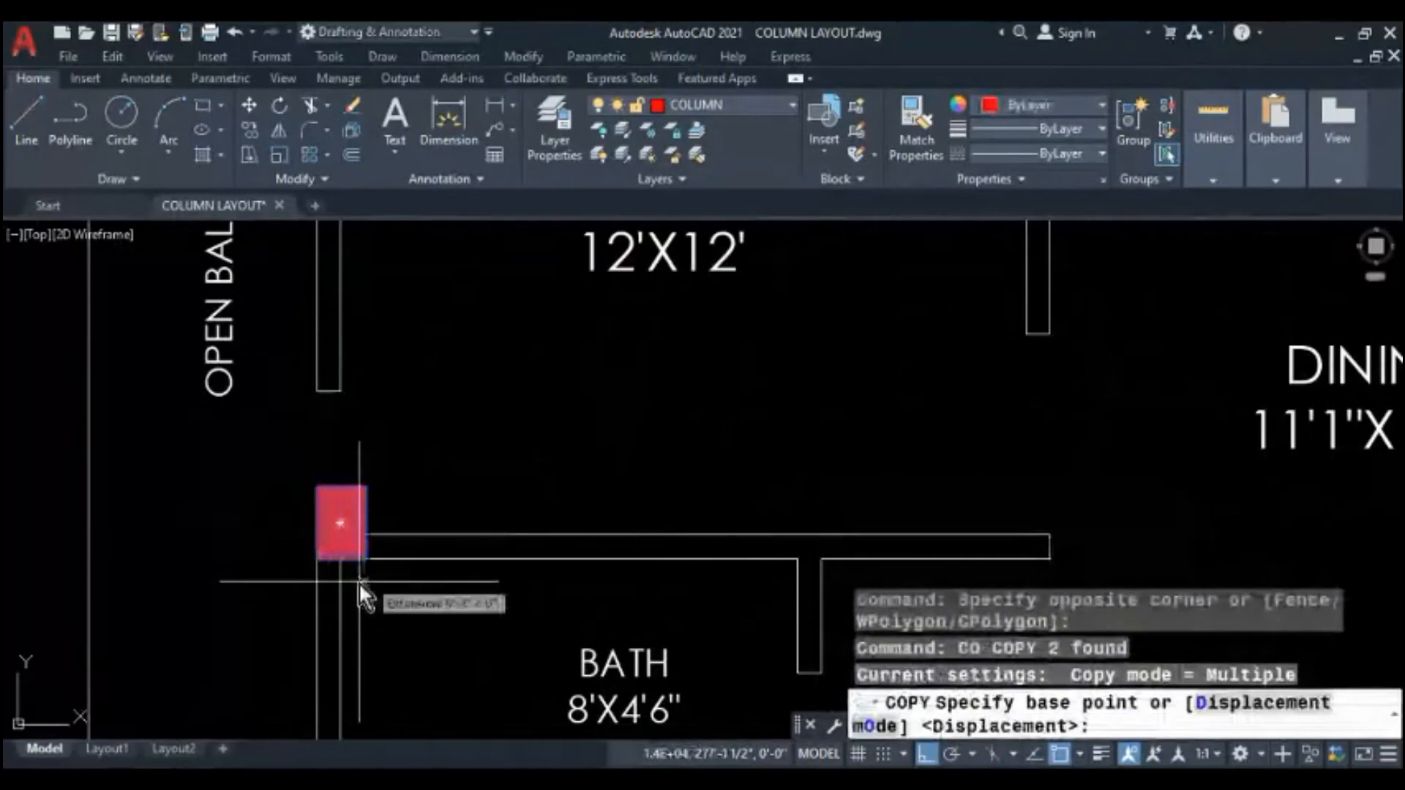
scroll(365, 560, down, 3)
scroll(373, 560, up, 4)
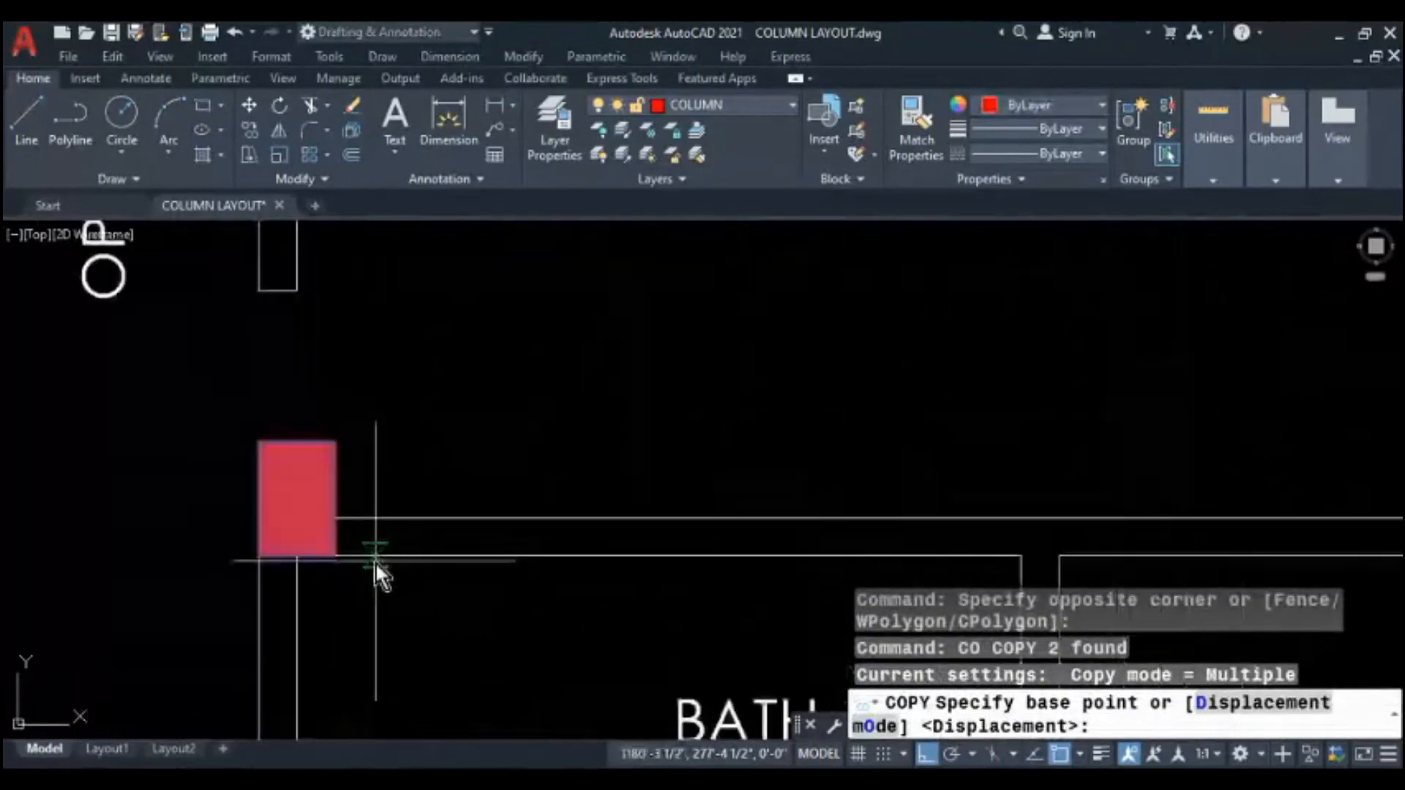
click(333, 559)
scroll(332, 563, down, 3)
click(726, 533)
key(Escape)
scroll(501, 480, down, 3)
scroll(491, 448, up, 3)
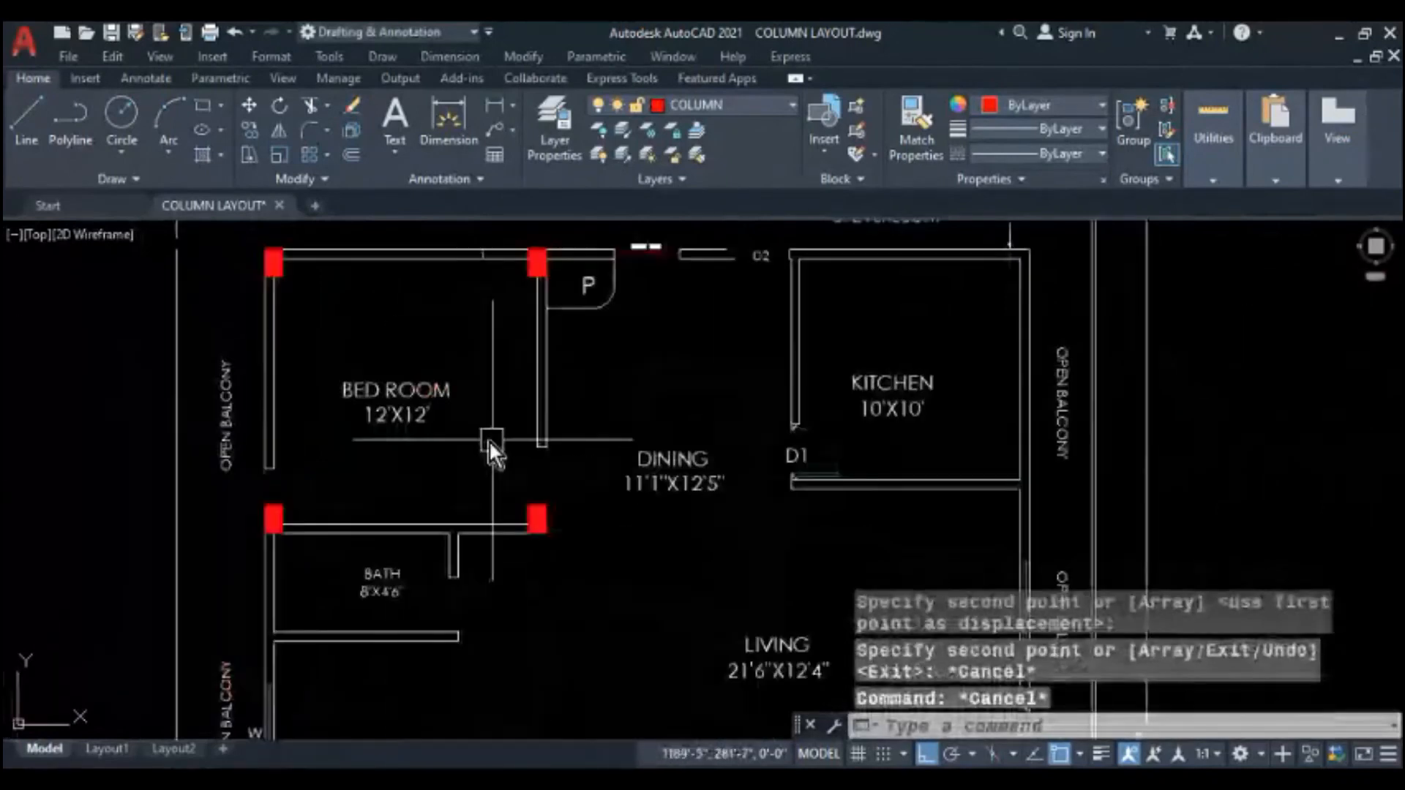
- Examine the orientation of the columns at the bedroom's corners and at both ends of the wall above the bath
middle_drag(489, 441, 518, 496)
middle_drag(496, 551, 446, 543)
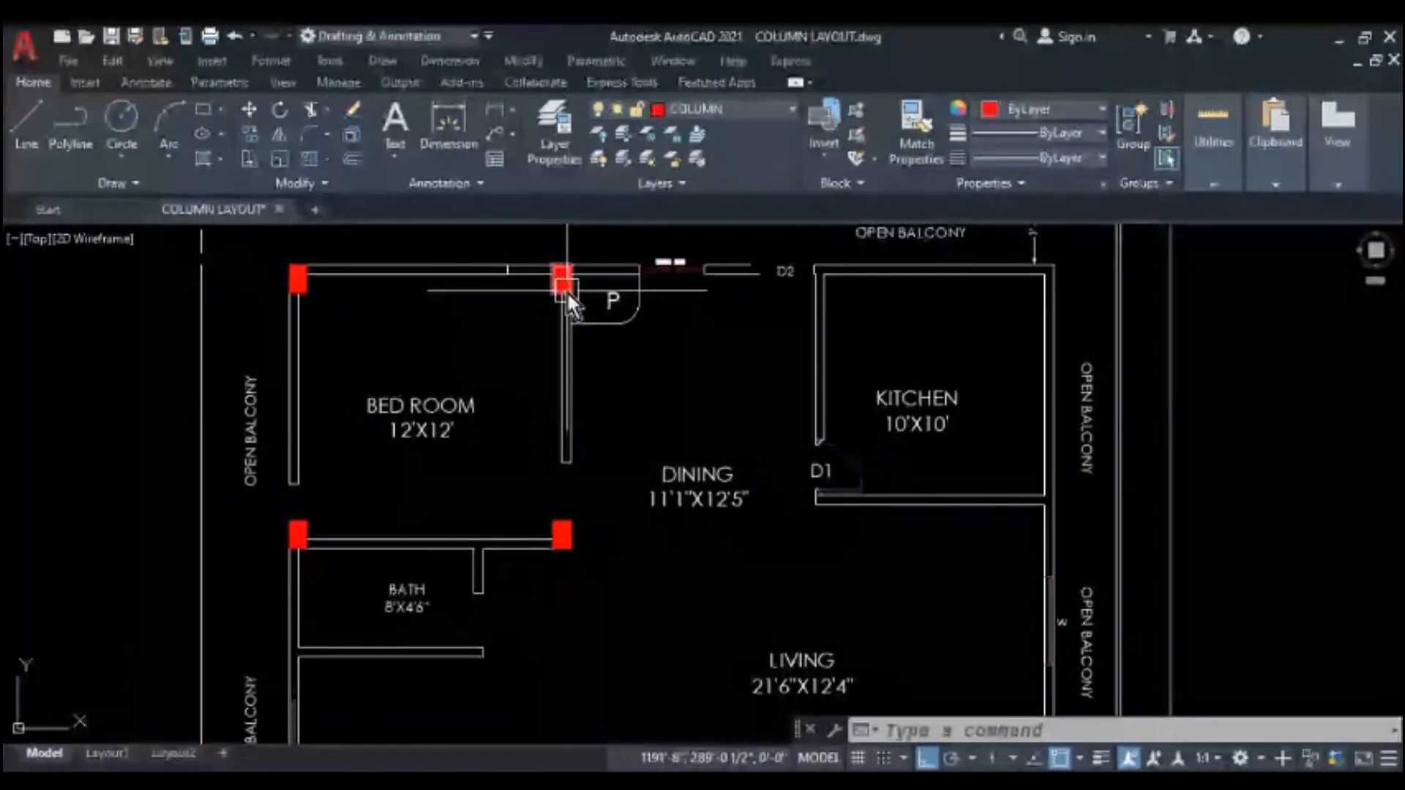
scroll(299, 539, up, 4)
scroll(320, 499, down, 2)
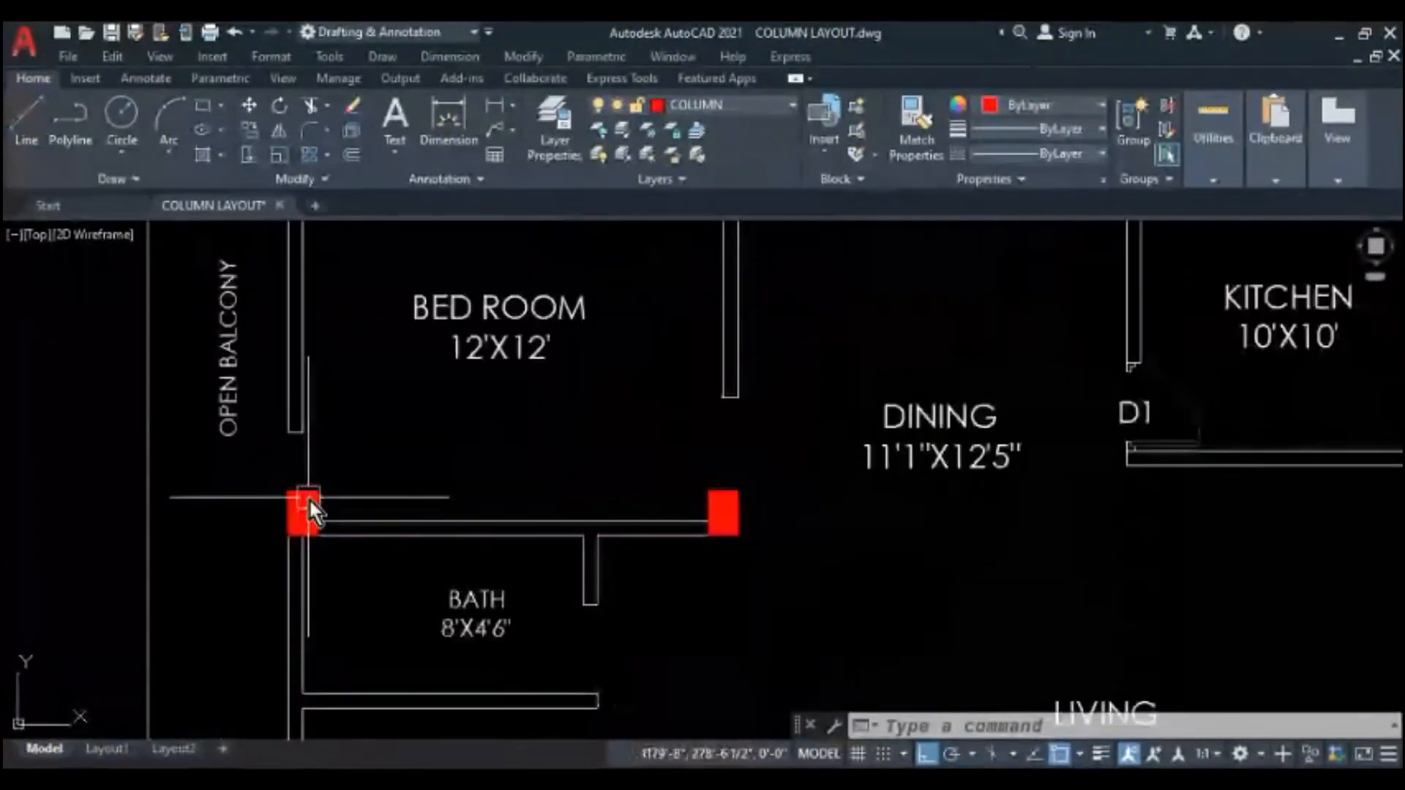
middle_drag(725, 499, 618, 558)
scroll(264, 572, up, 2)
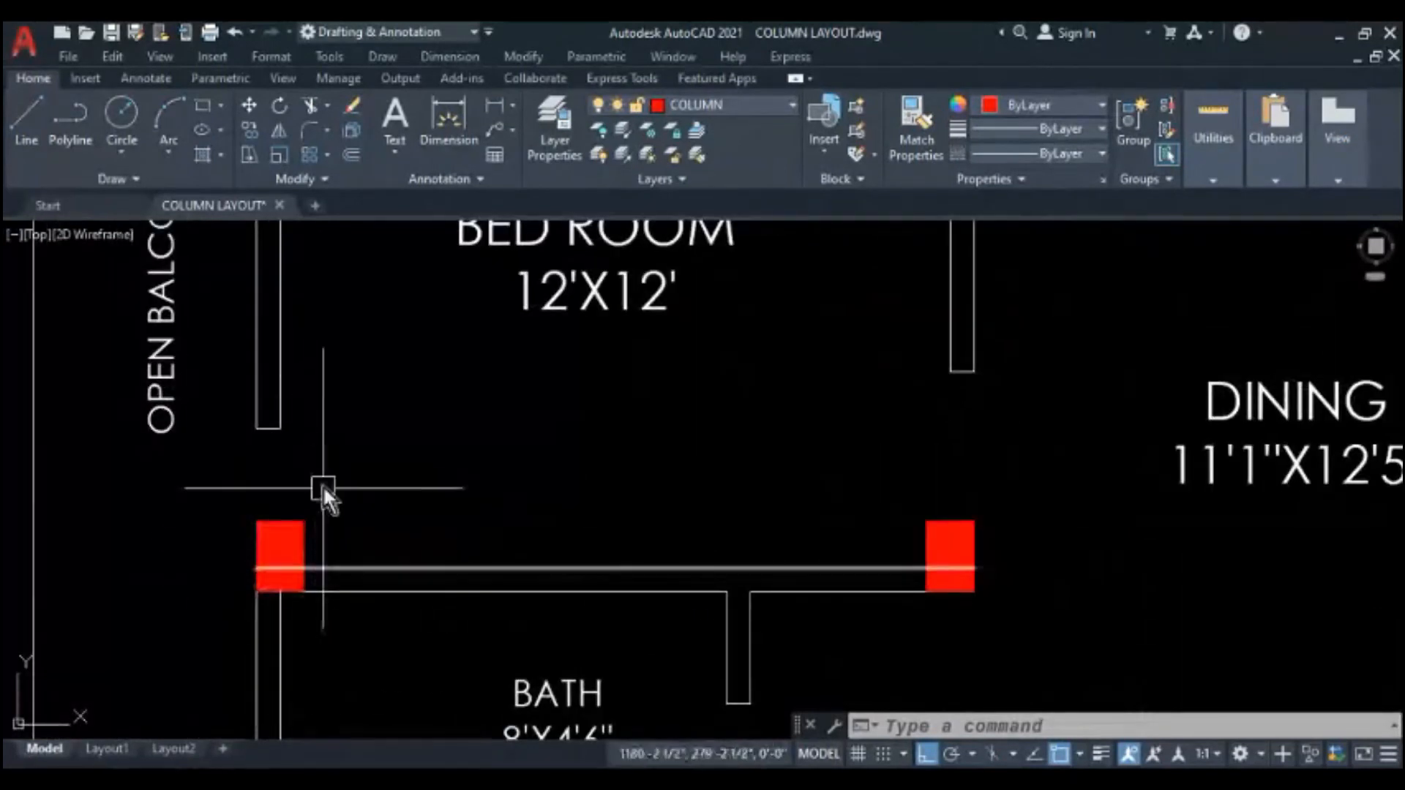
scroll(334, 562, down, 3)
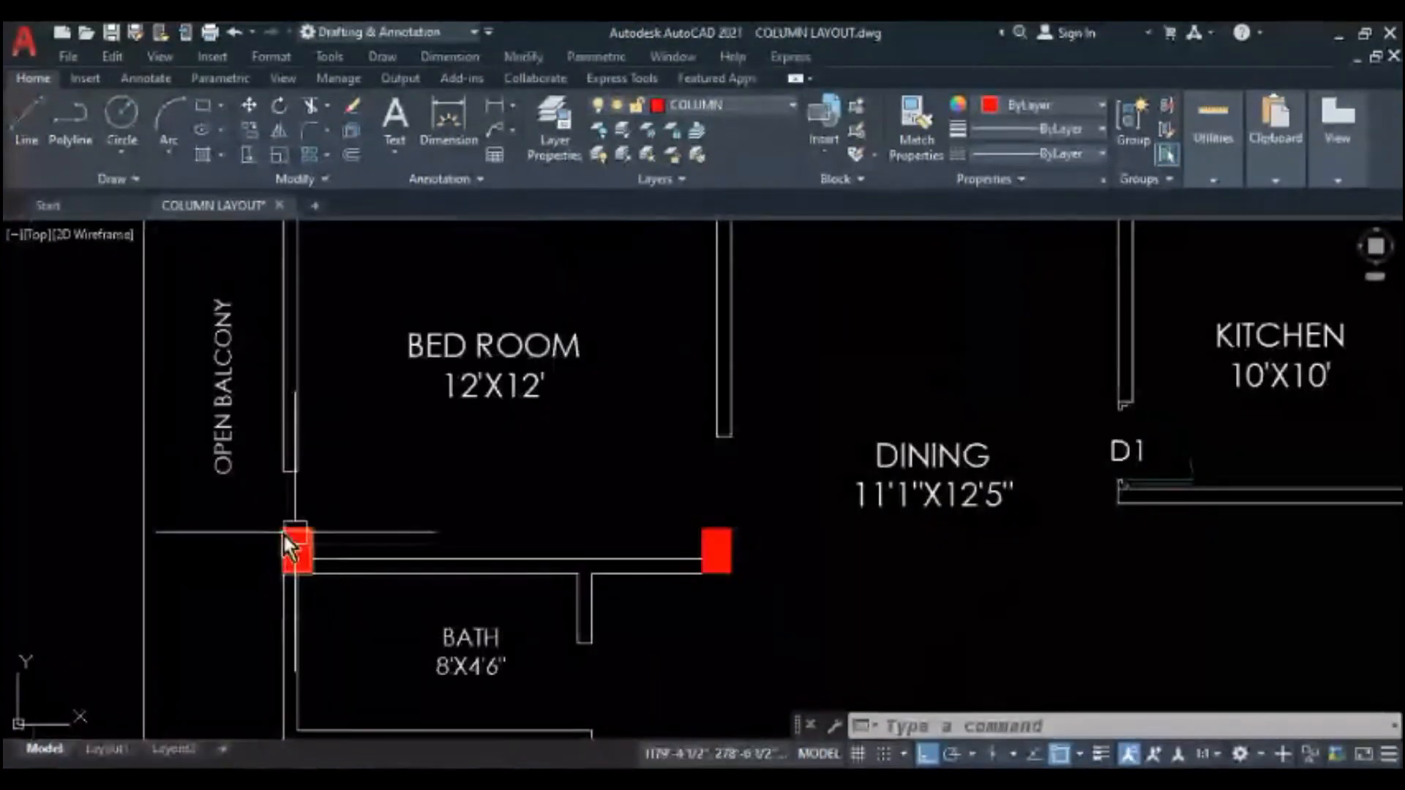
scroll(303, 544, up, 2)
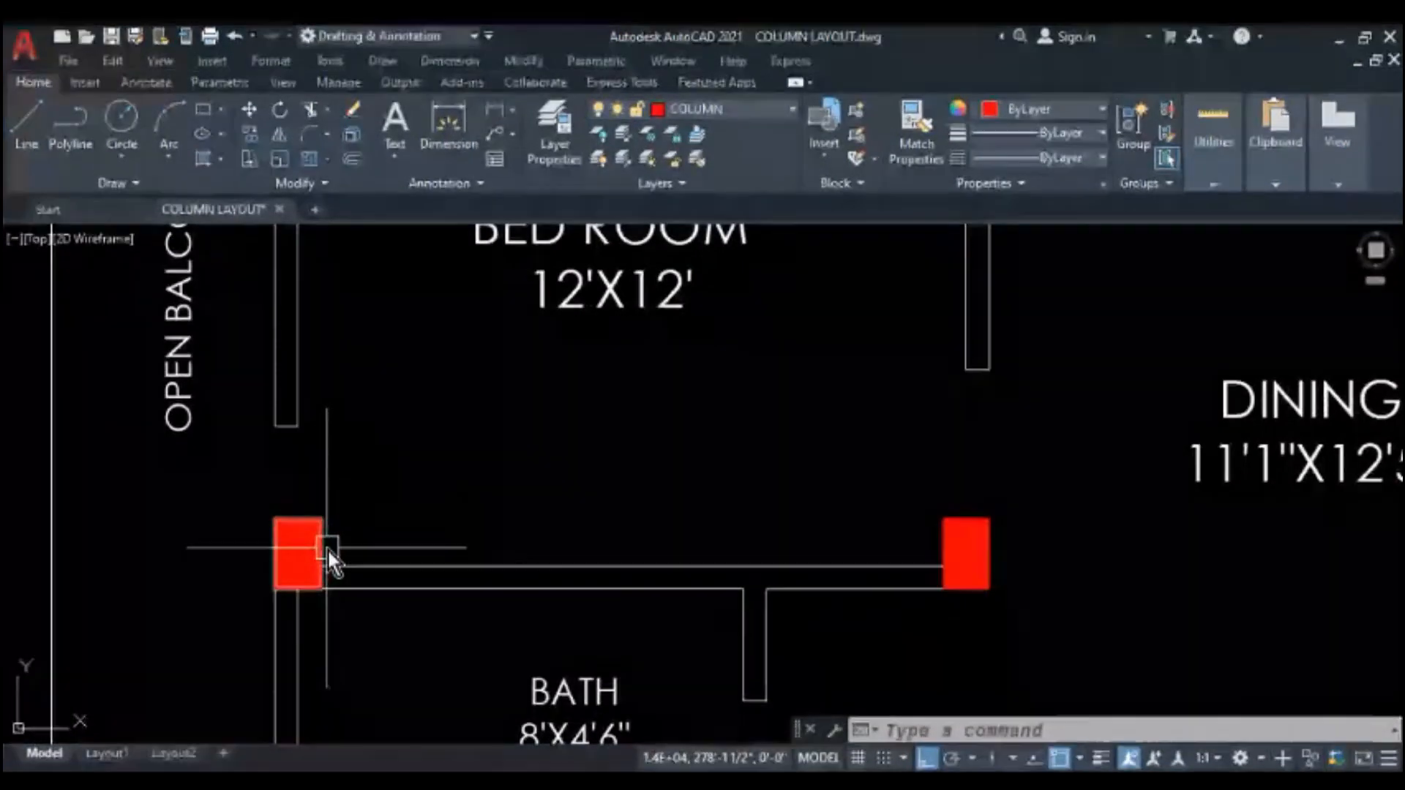
- Reorient the column at the bath's outer upper corner by lowering its upper edge 5" and extending its inner edge 5" along the wall
scroll(329, 551, up, 2)
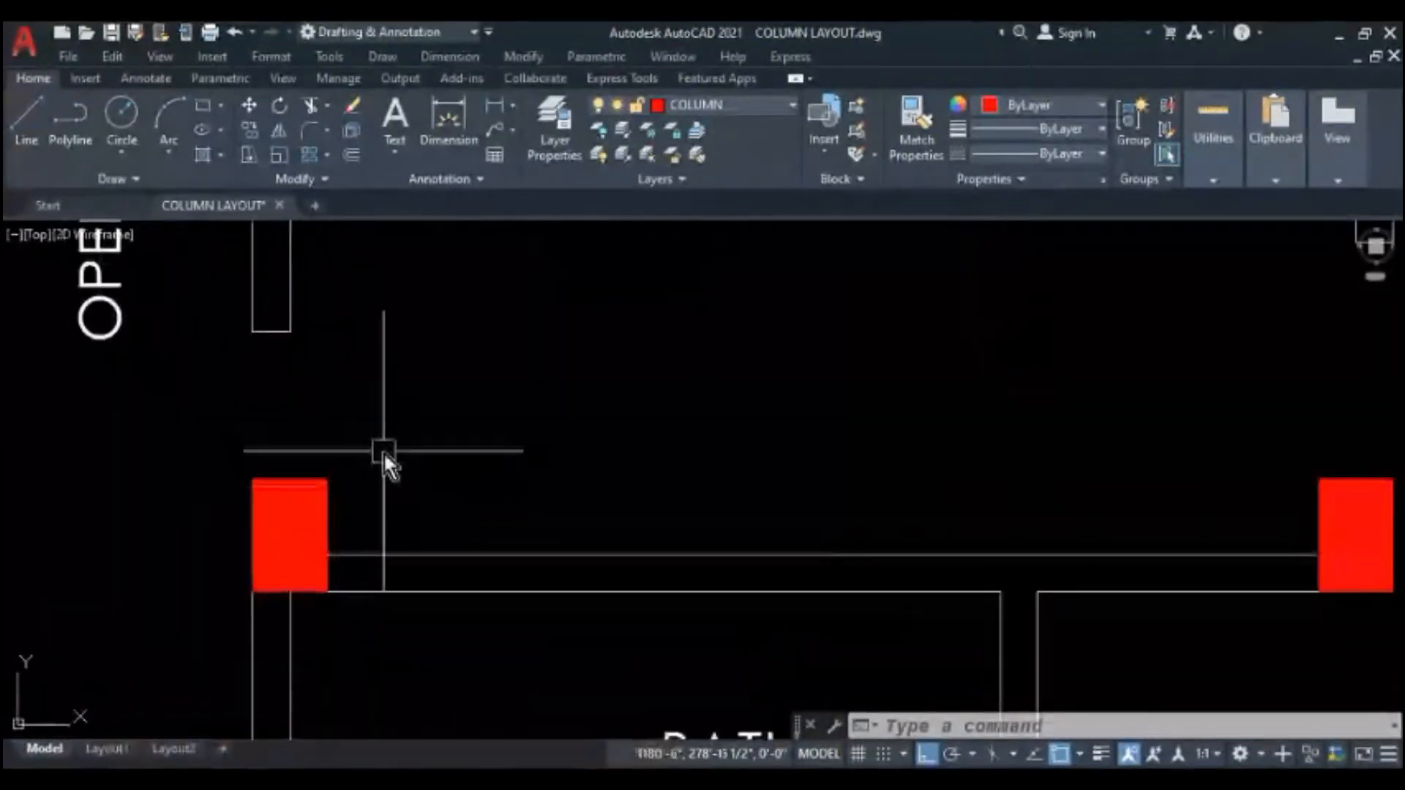
click(351, 470)
click(241, 492)
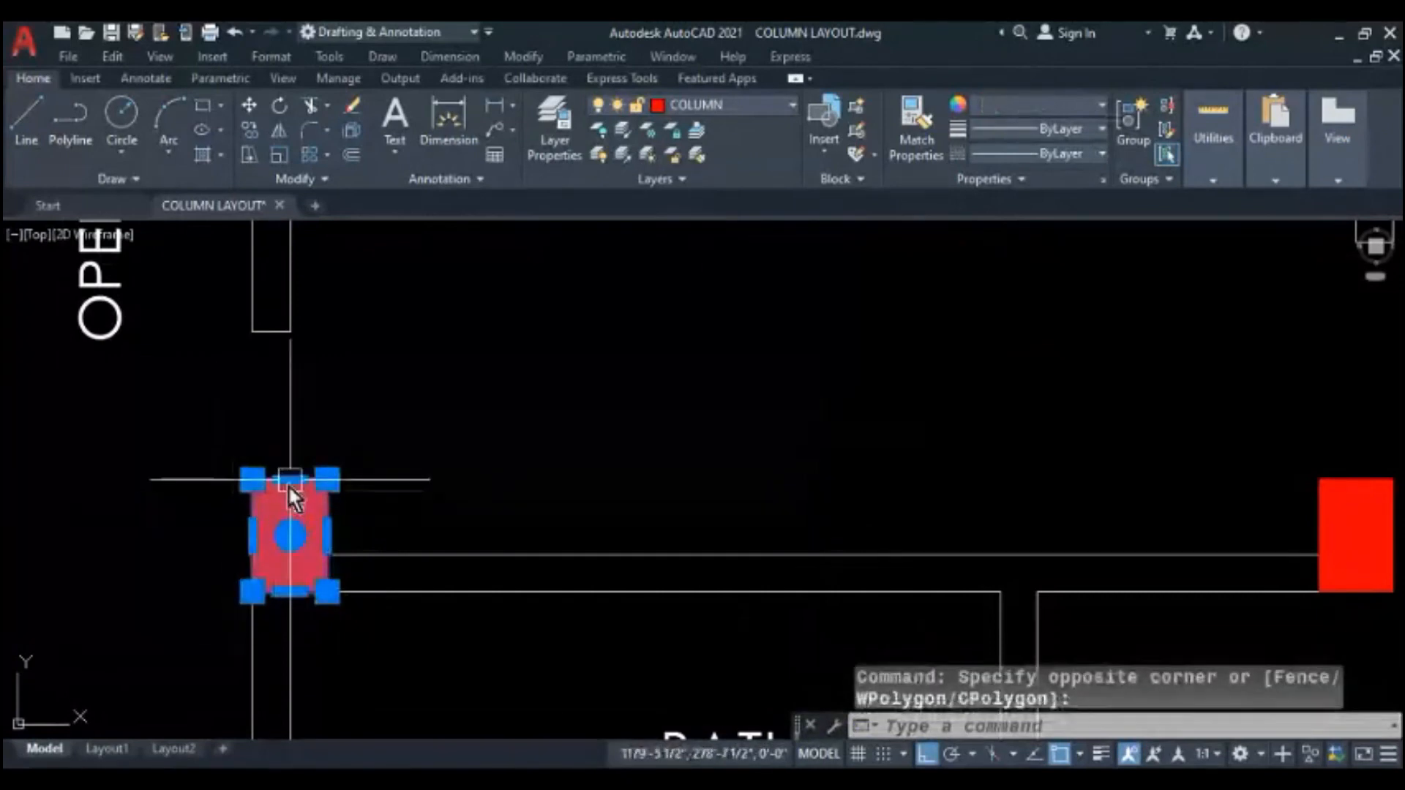
click(288, 484)
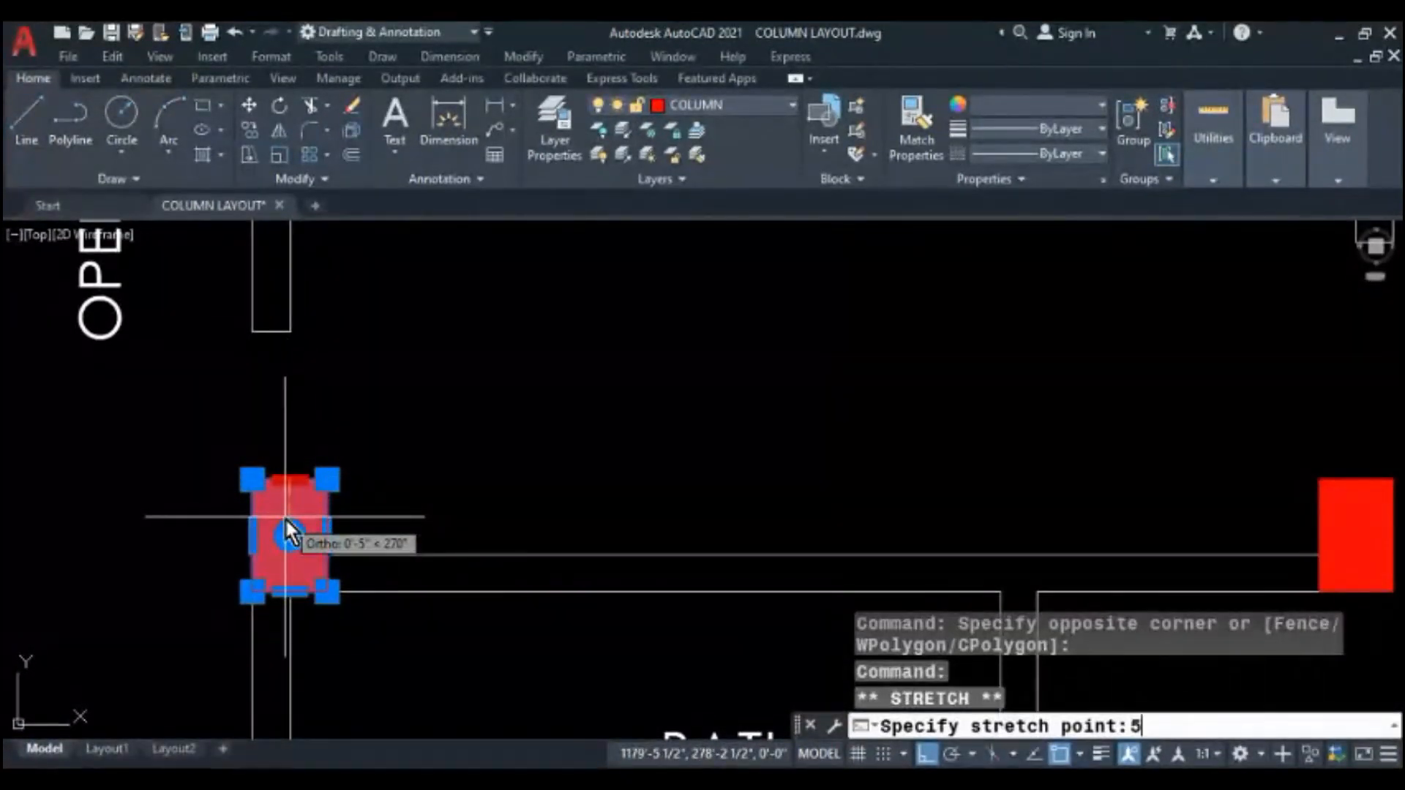
text(5)
key(Return)
click(328, 554)
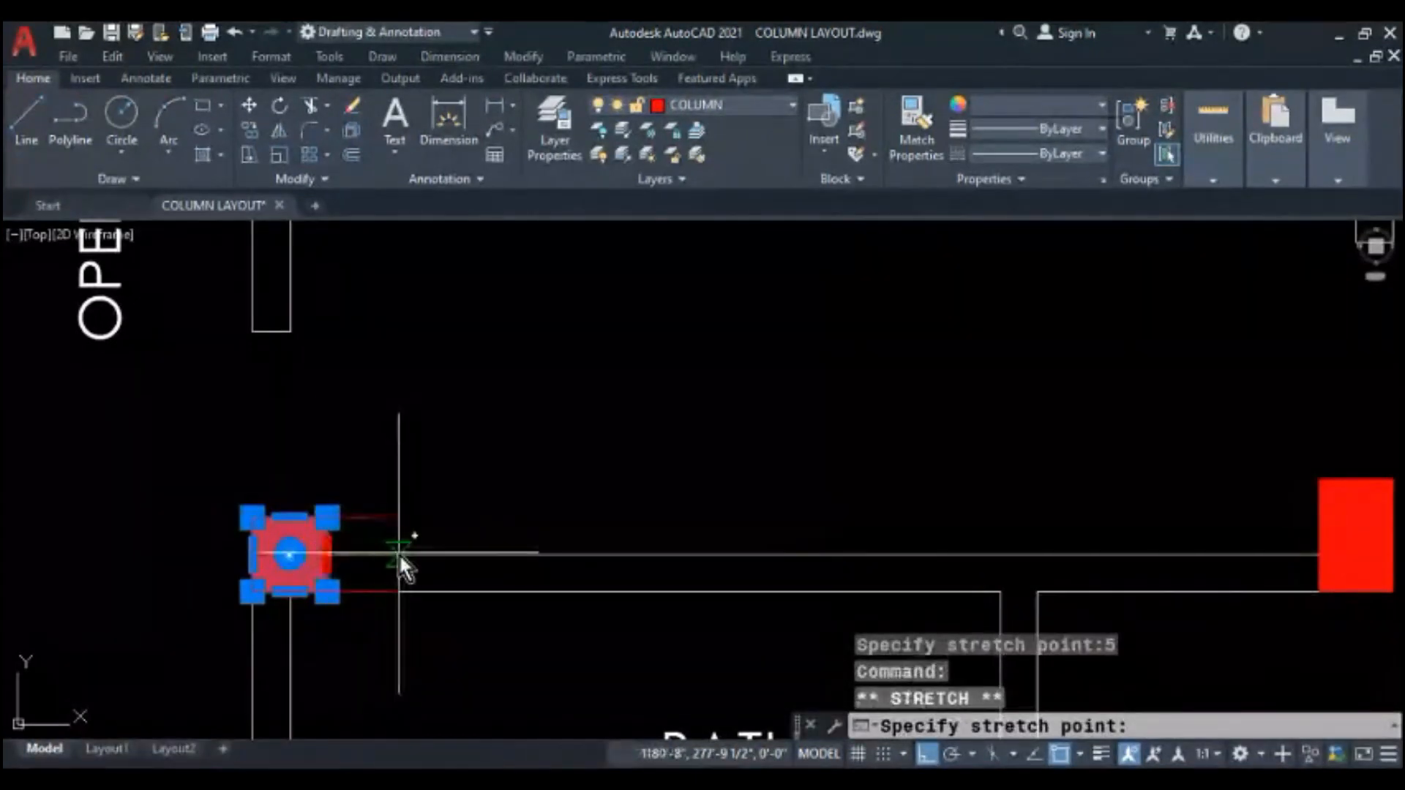
text(5)
key(Return)
key(Escape)
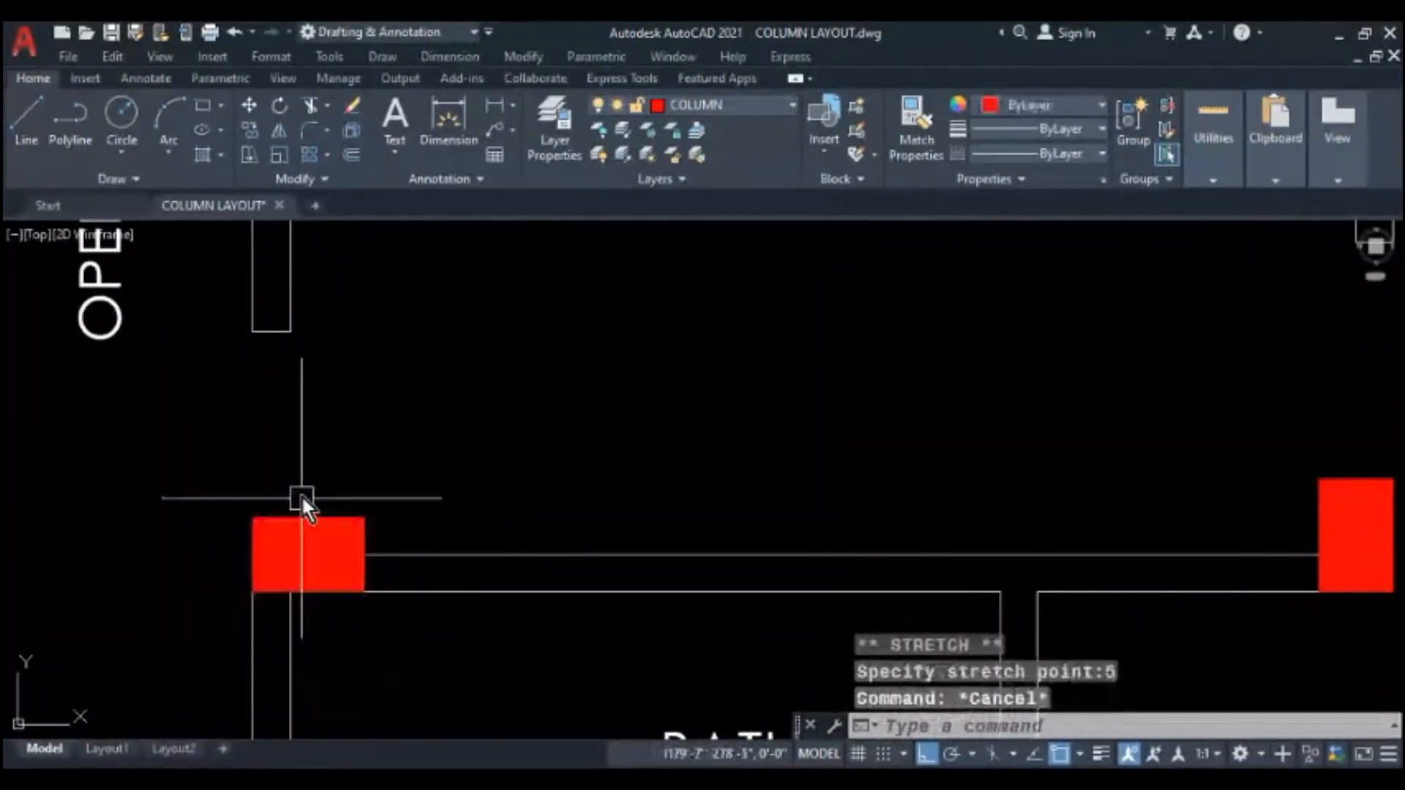
- Reorient the column at the dining-side end of the bath's upper wall, lowering its upper edge 5" and extending its bath-side edge 5" along the wall
scroll(301, 496, down, 4)
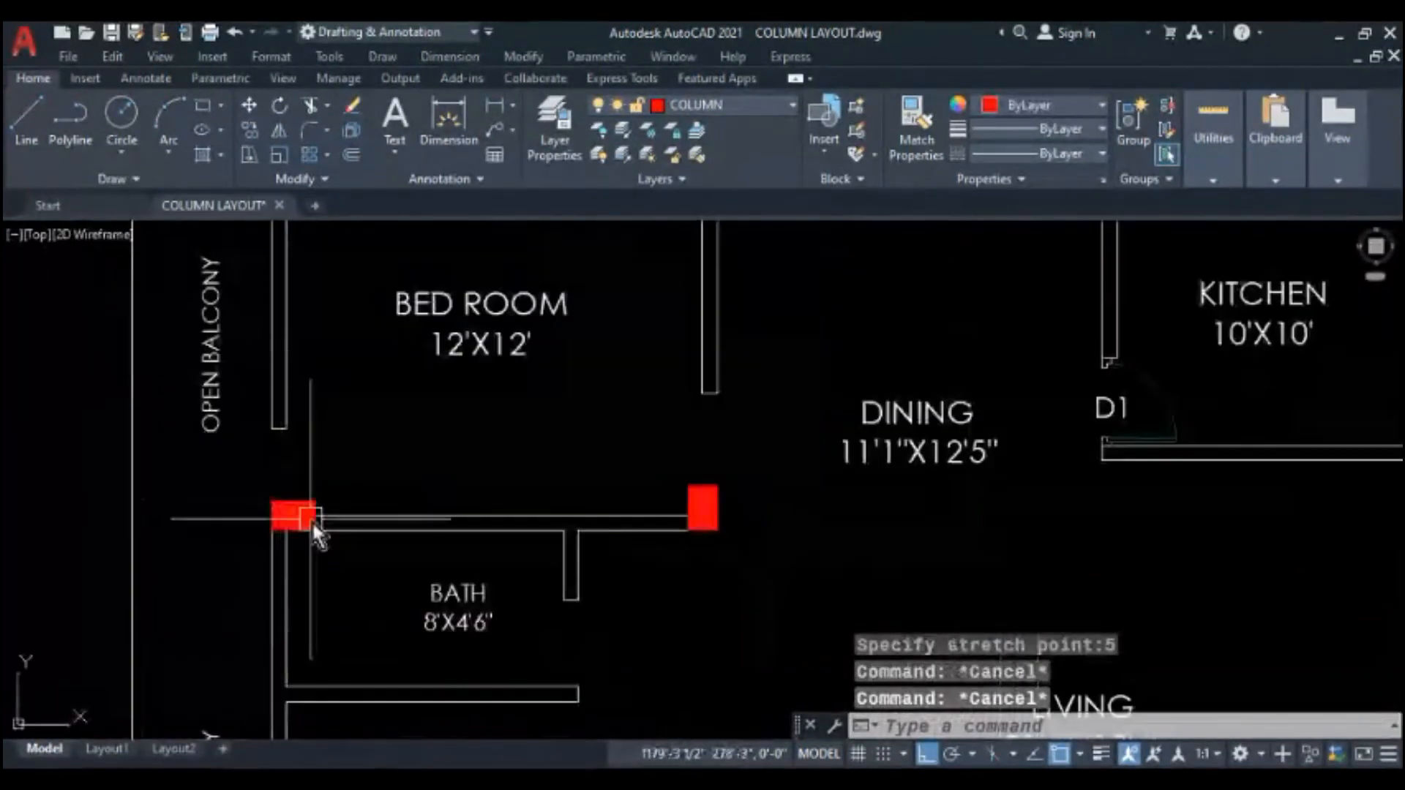
click(728, 464)
click(626, 491)
scroll(691, 515, up, 4)
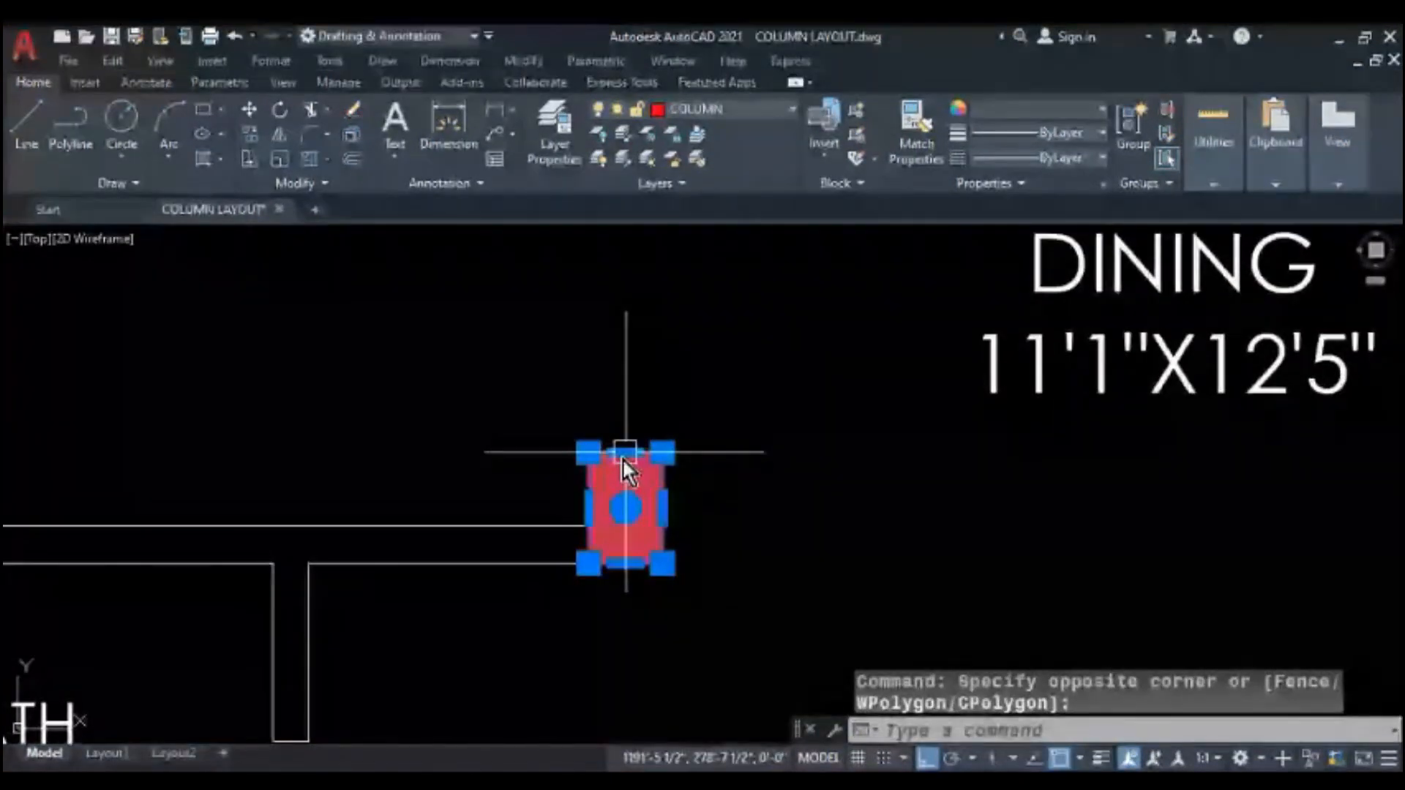
click(622, 457)
text(5)
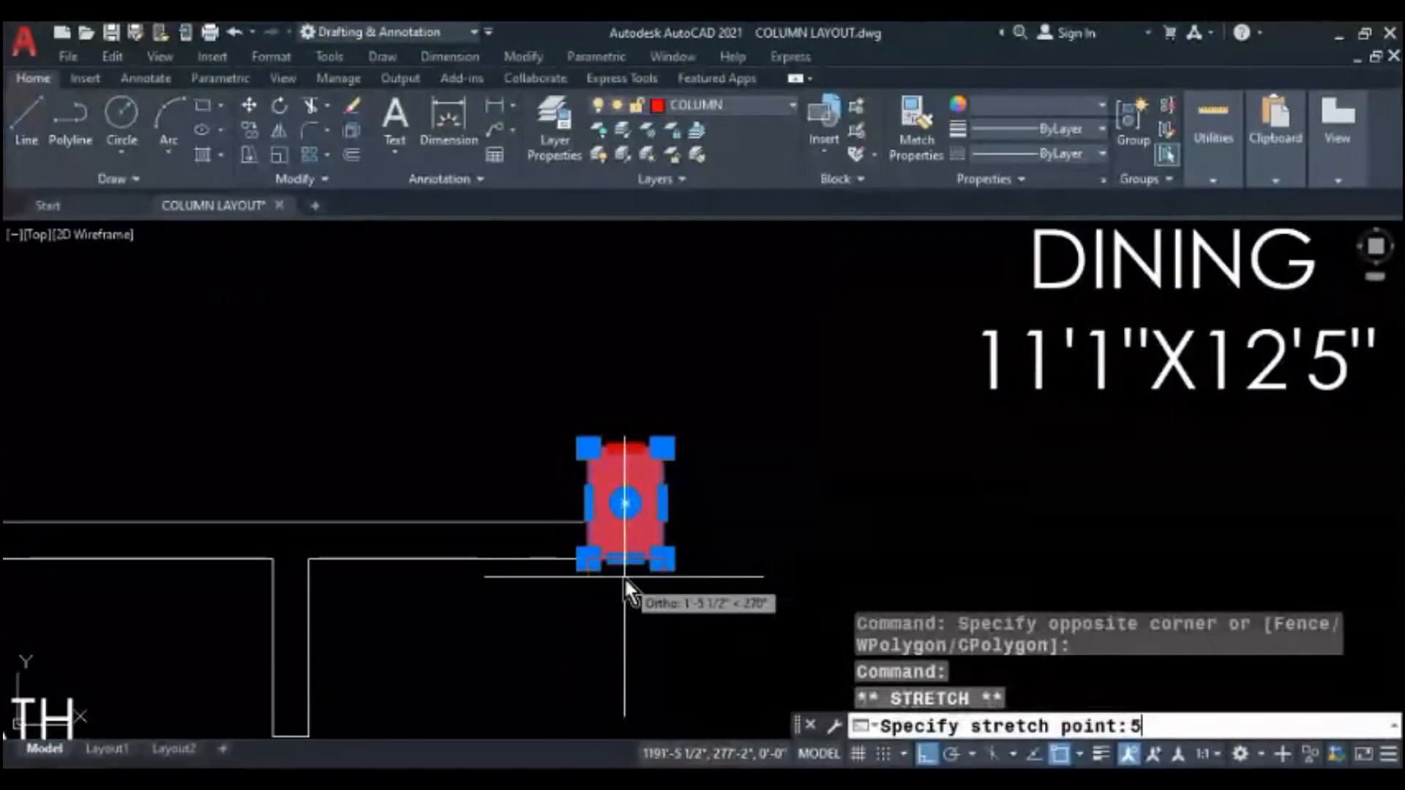
key(Return)
middle_drag(628, 513, 579, 436)
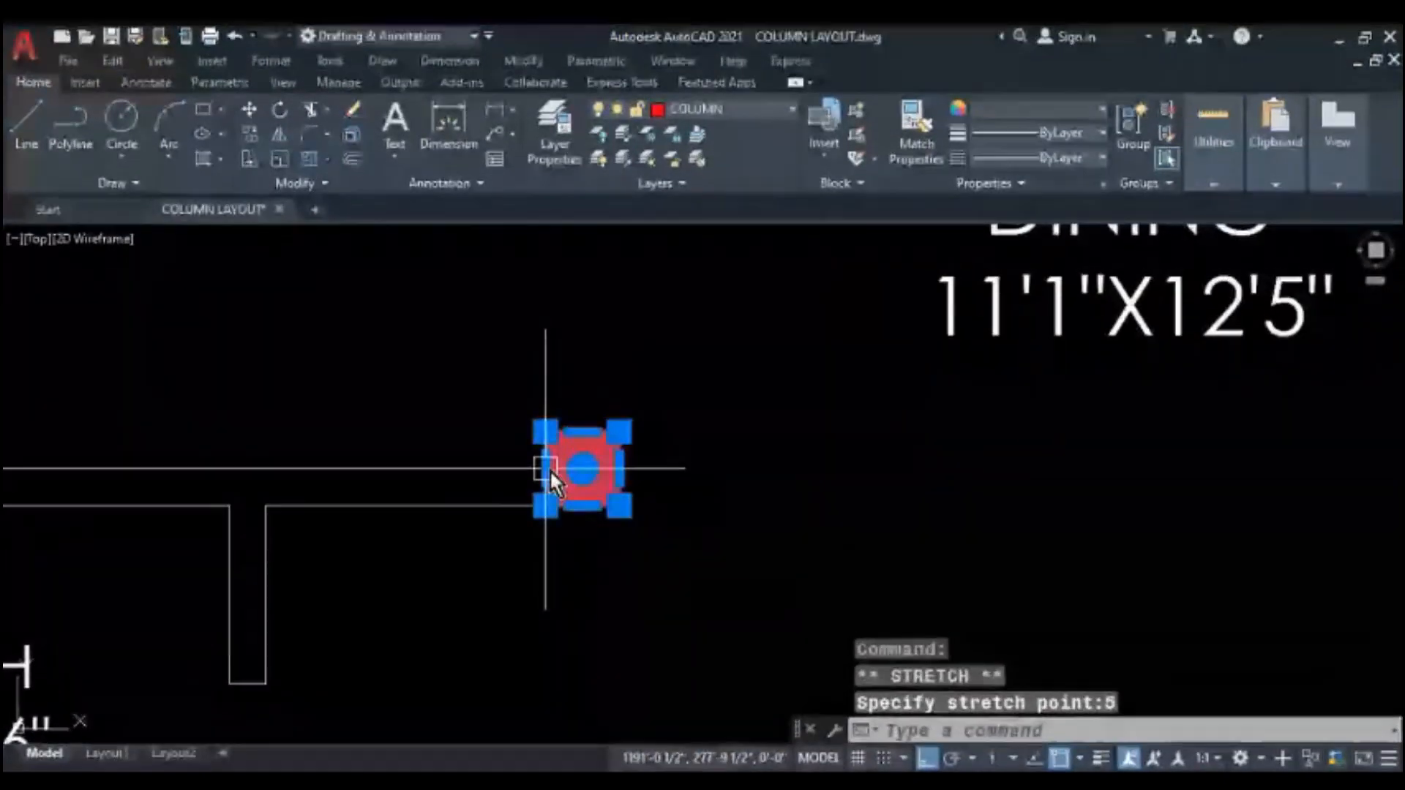
click(550, 466)
text(5)
key(Return)
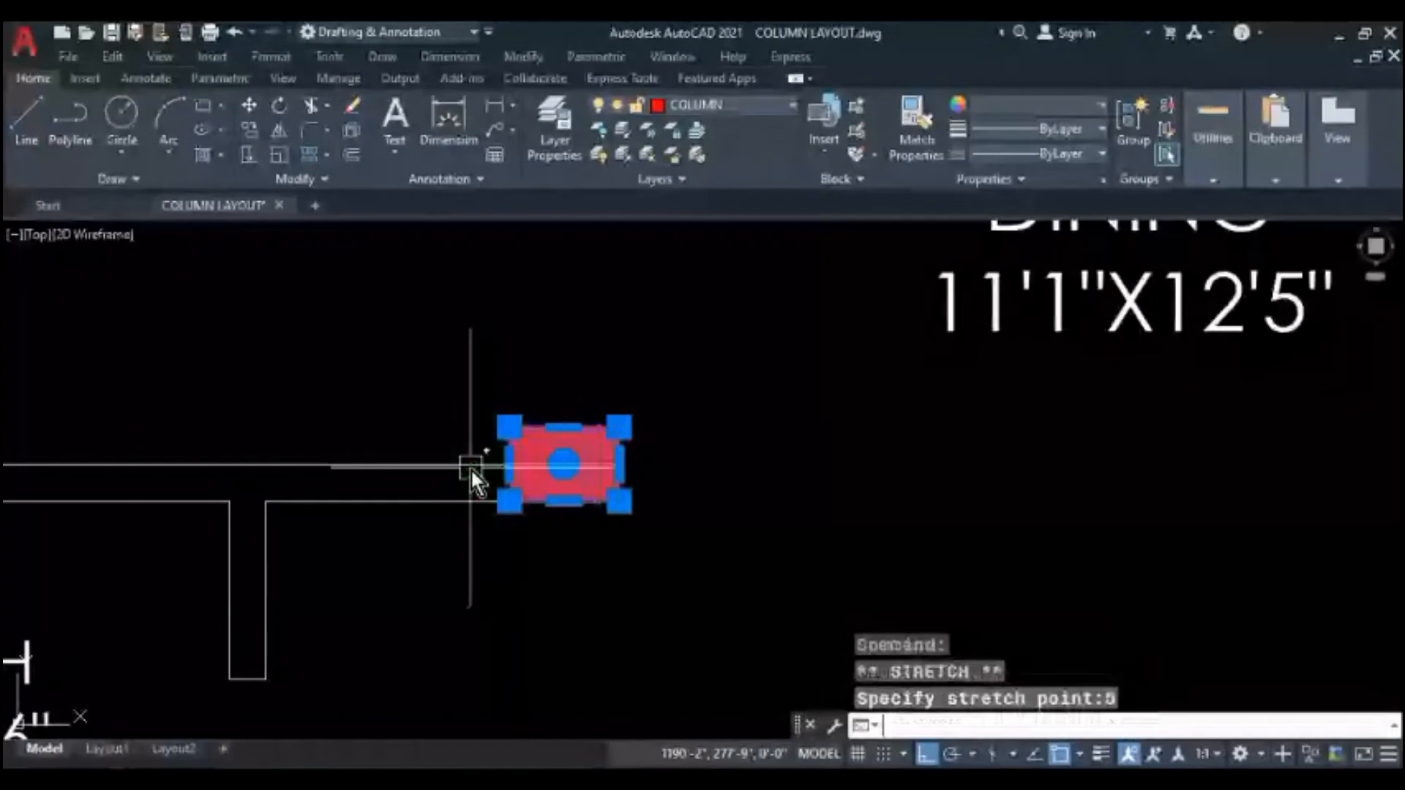
key(Escape)
key(Escape)
mouse_move(611, 502)
middle_down()
mouse_move(559, 516)
mouse_move(532, 550)
middle_up()
scroll(570, 516, down, 2)
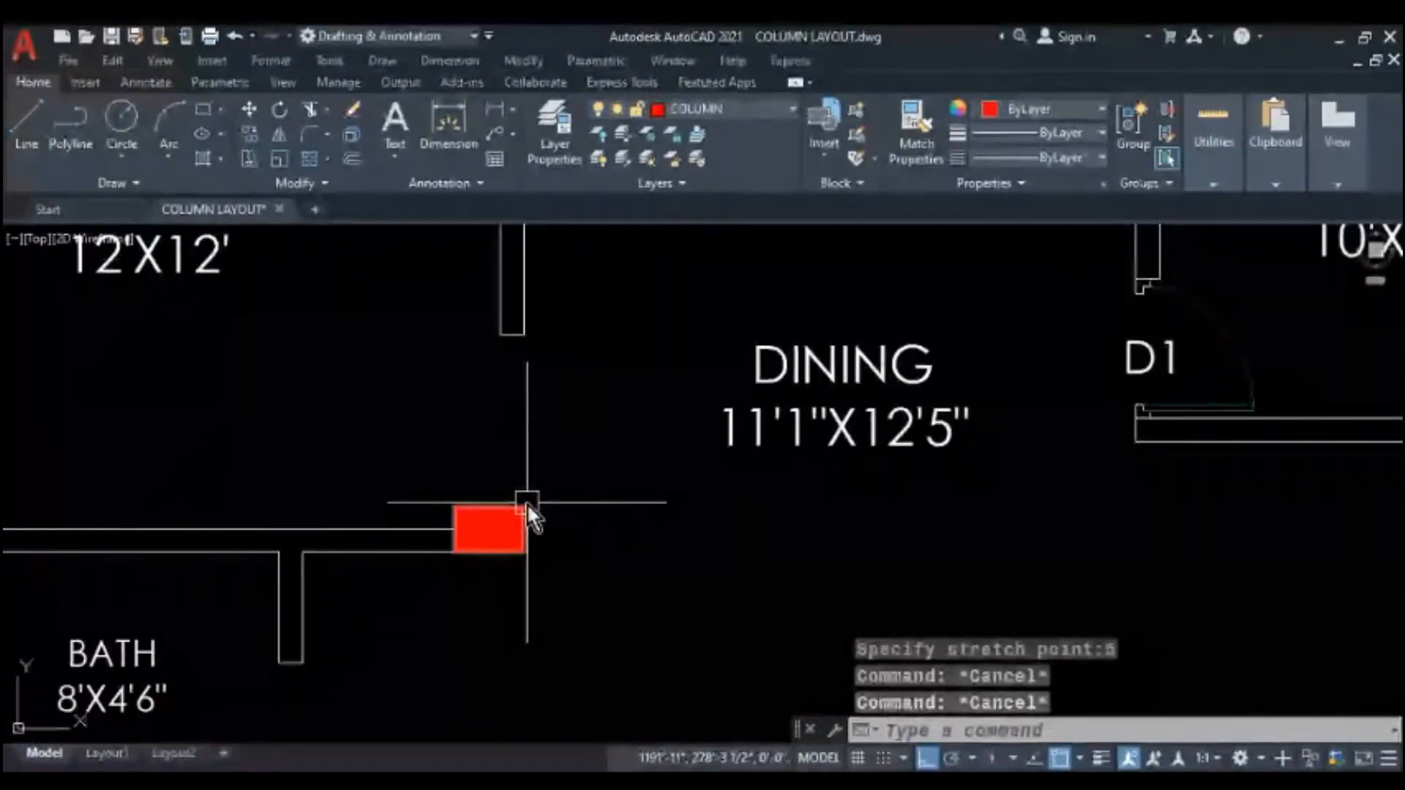
- Copy the column beside the P area horizontally to the kitchen's outer upper corner, using its upper corner as base point
scroll(505, 507, up, 2)
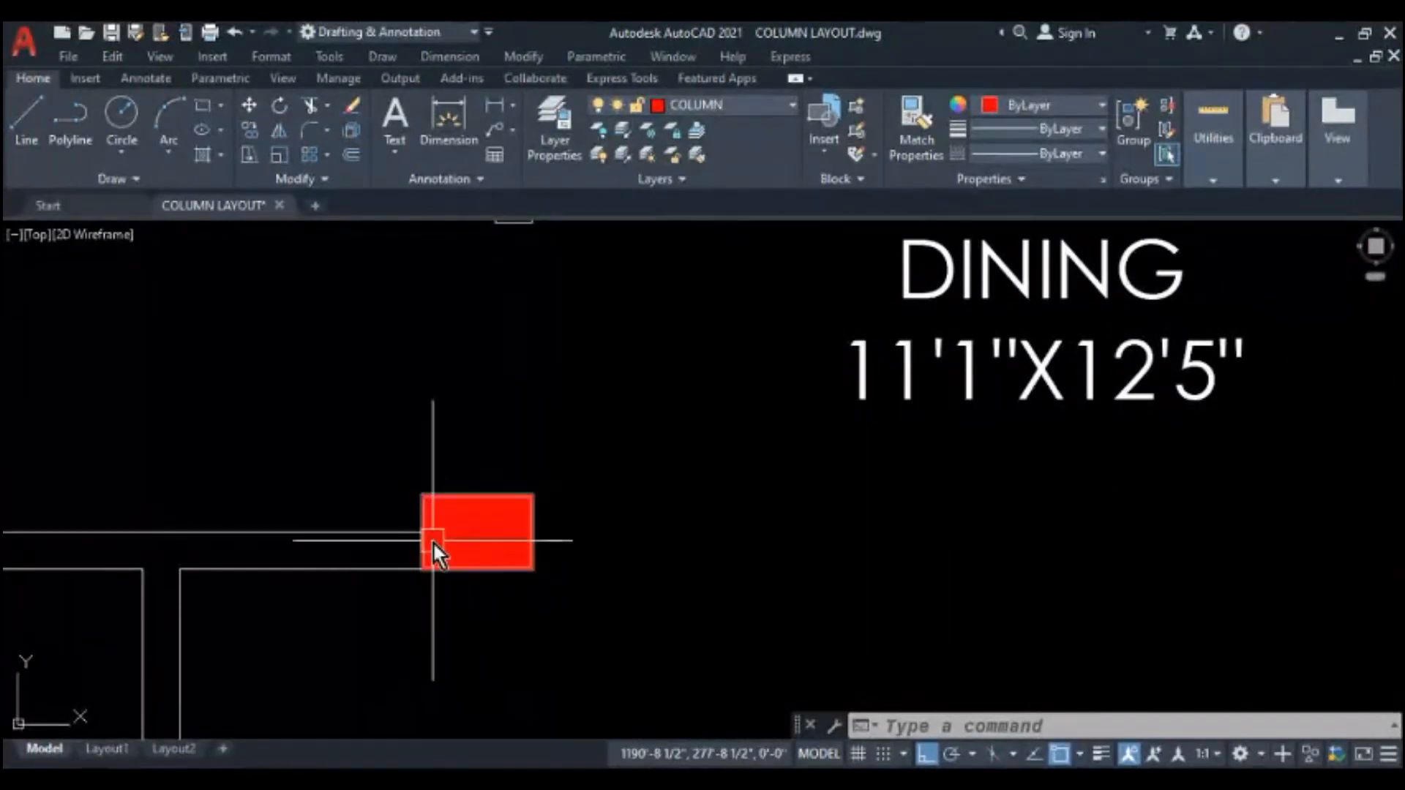
scroll(434, 522, down, 5)
middle_drag(441, 489, 399, 513)
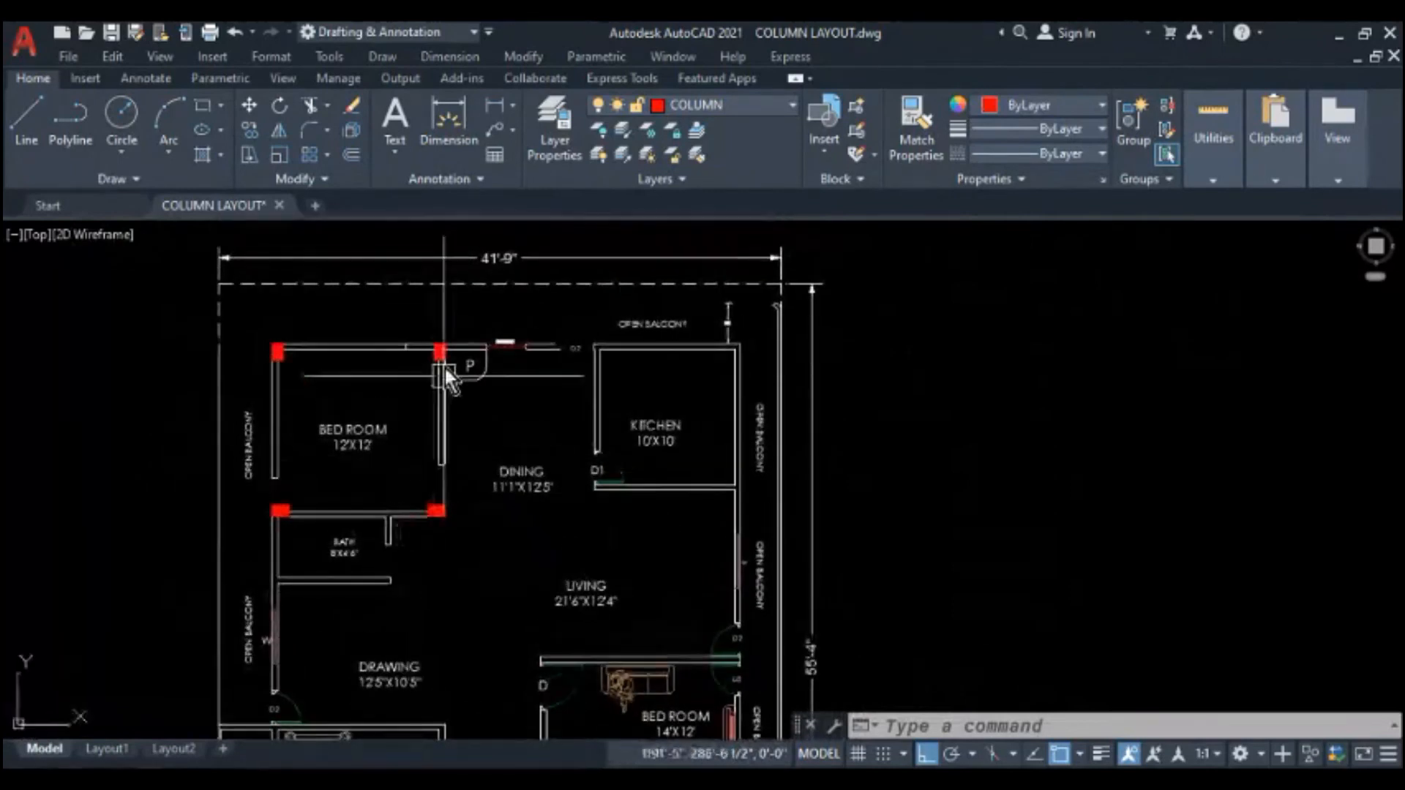
scroll(445, 368, up, 10)
click(452, 428)
click(395, 393)
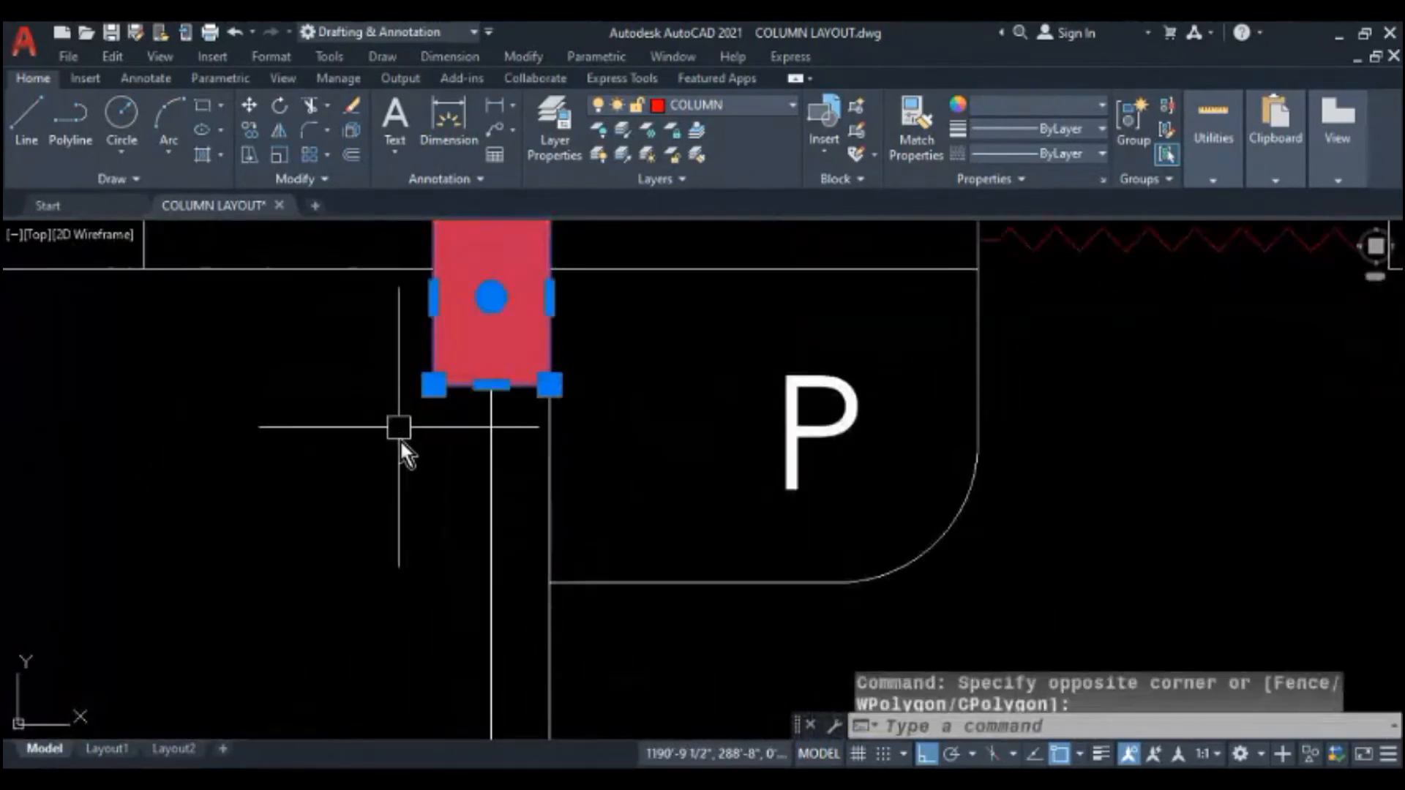
scroll(404, 461, down, 5)
text(CO)
key(Return)
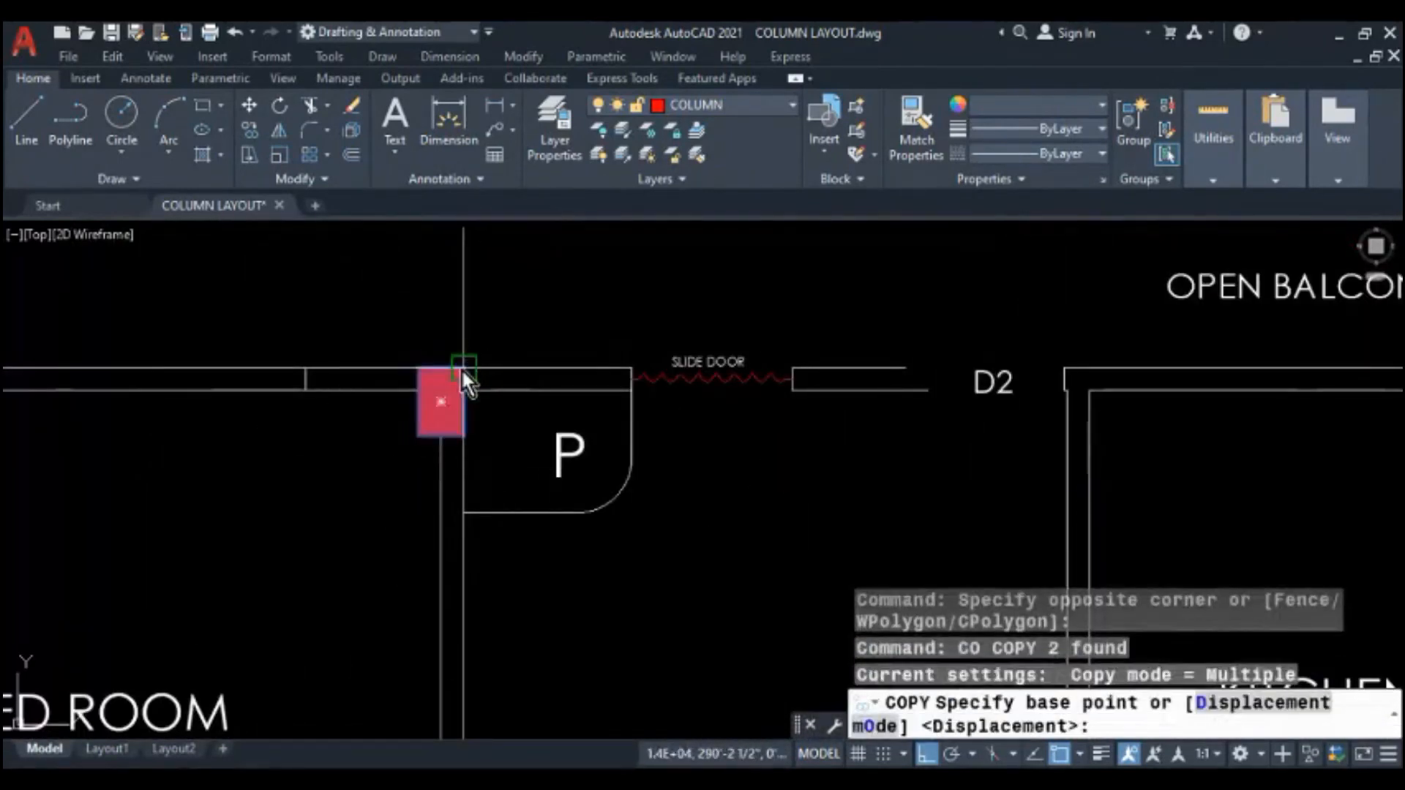
click(461, 368)
scroll(324, 431, down, 5)
scroll(603, 445, up, 5)
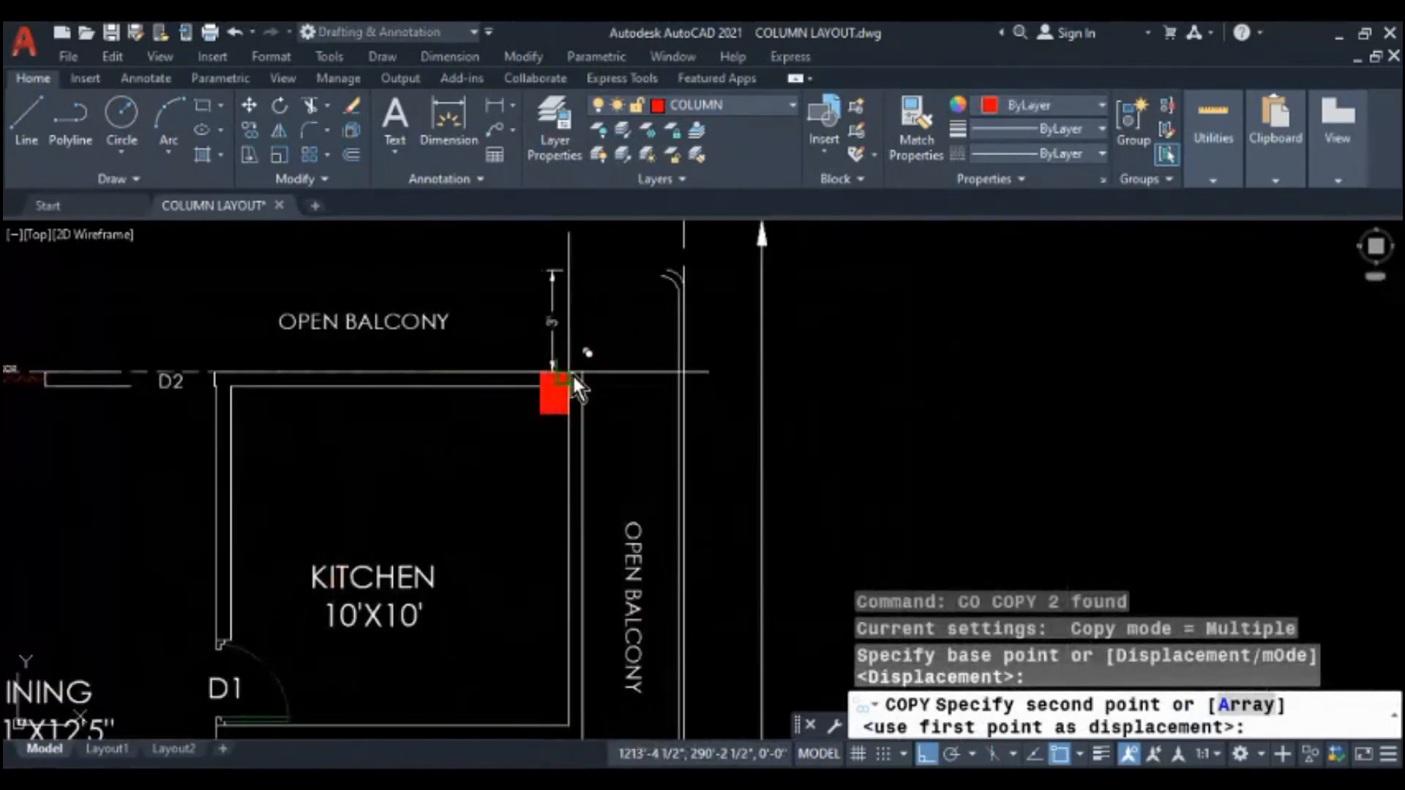
click(594, 377)
key(Escape)
- Copy the kitchen's outer upper corner column straight down to the junction with the kitchen's lower wall
scroll(583, 407, up, 5)
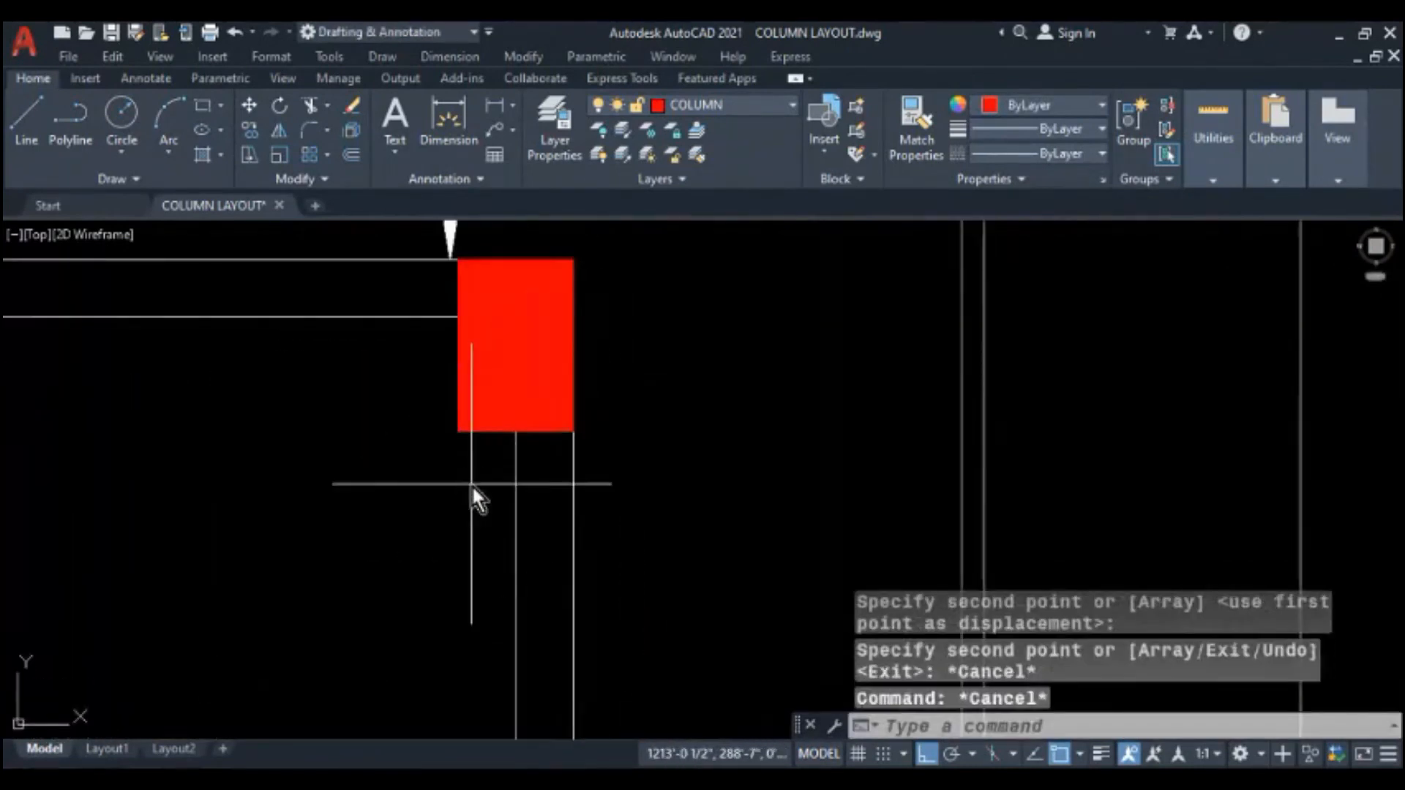
click(471, 484)
click(423, 400)
text(CO)
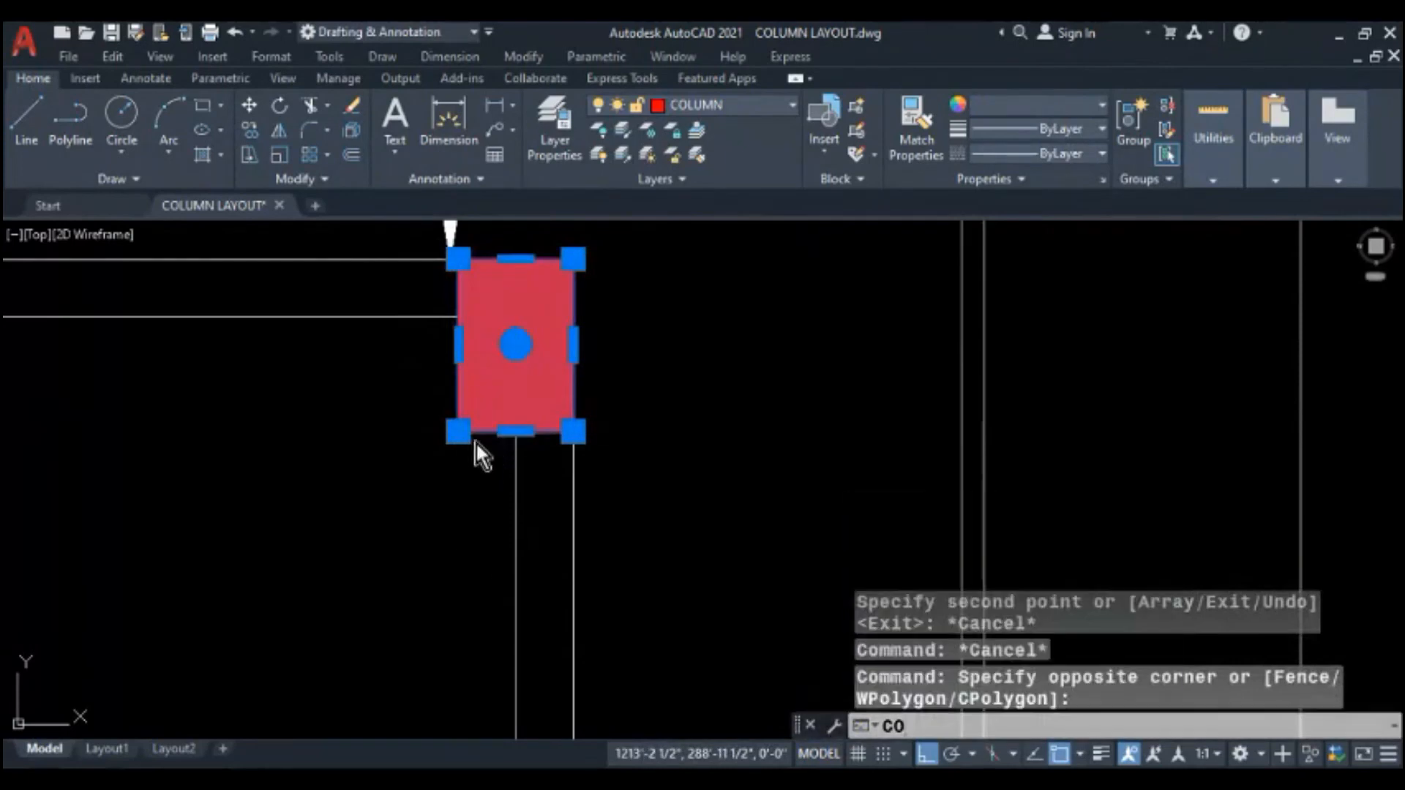
key(Return)
click(460, 434)
scroll(479, 326, down, 4)
middle_drag(479, 585, 477, 399)
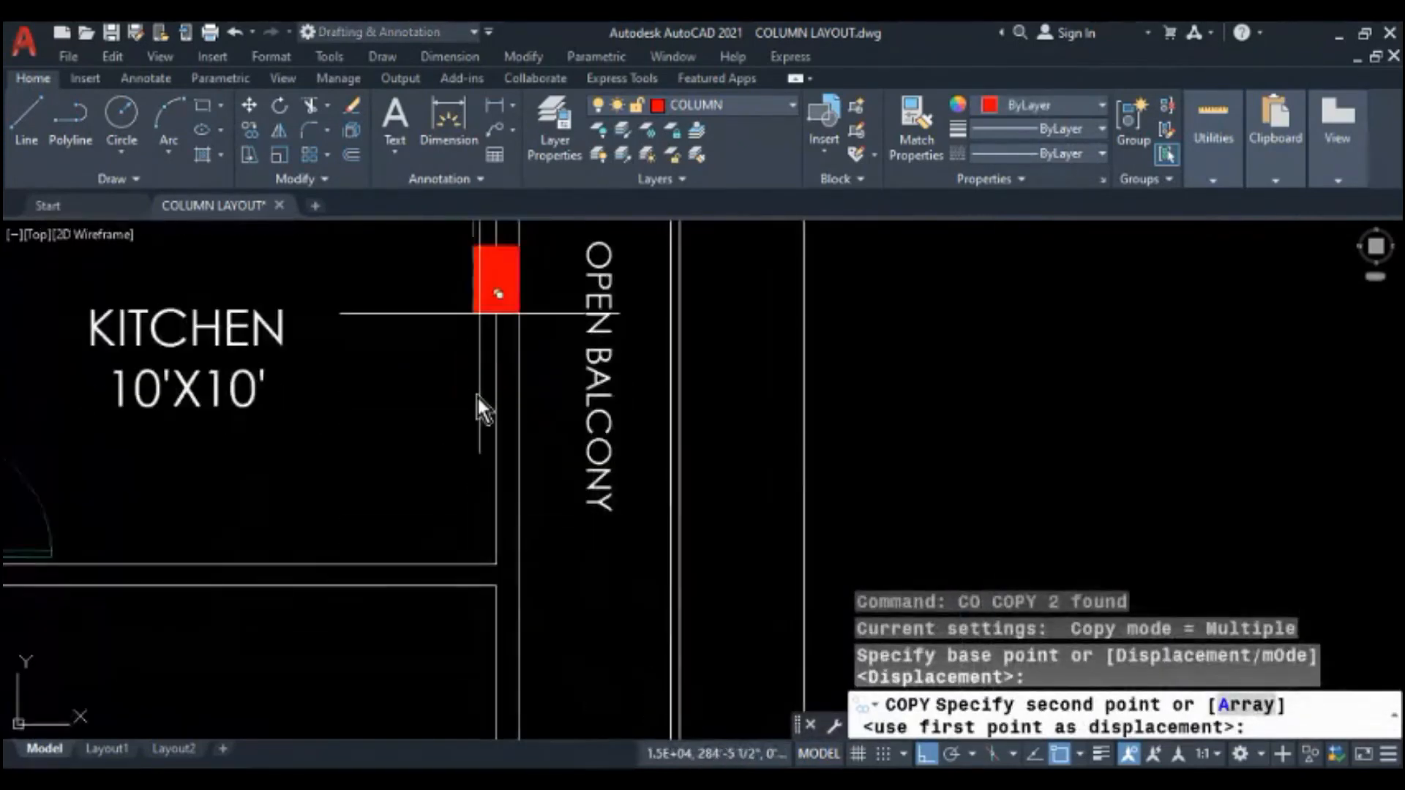
scroll(486, 566, up, 3)
click(489, 561)
key(Escape)
key(Escape)
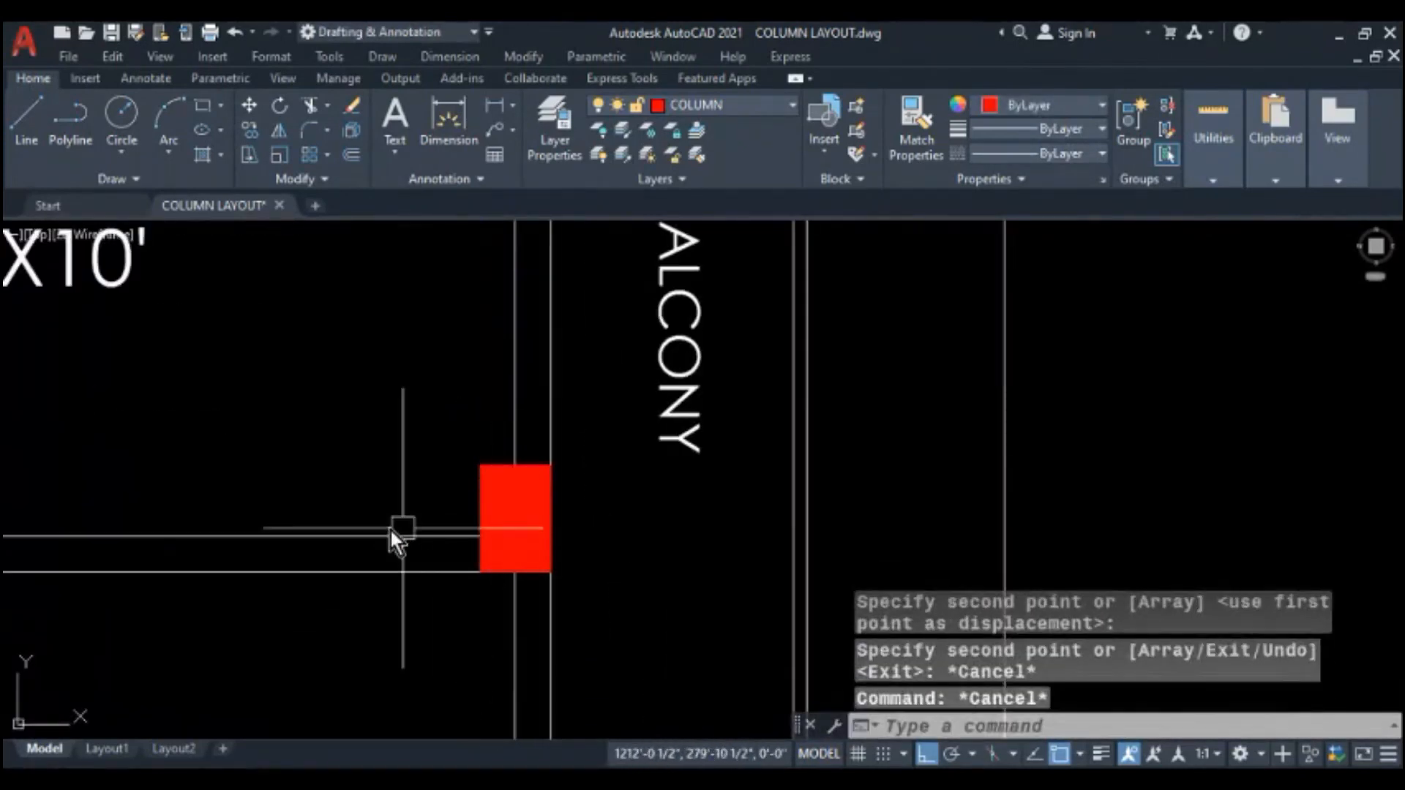
- Erase door D1 and its label from the opening between the kitchen and dining area
middle_drag(390, 529, 634, 526)
scroll(634, 523, down, 2)
middle_drag(308, 510, 400, 524)
click(387, 434)
click(208, 492)
text(e)
key(Return)
- Copy the kitchen's outer lower corner column horizontally to the dining-side end of the kitchen's lower wall
middle_drag(776, 519, 621, 519)
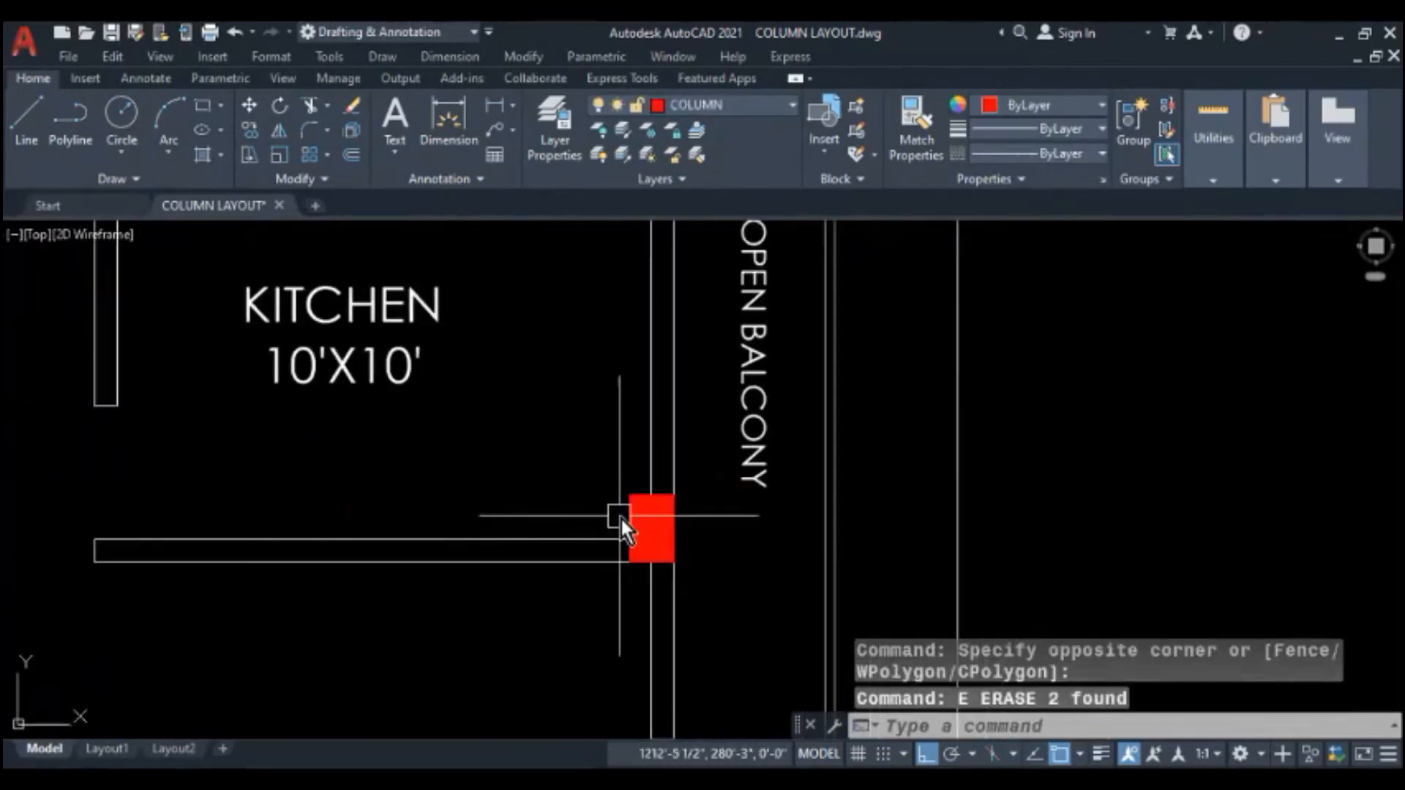
scroll(629, 521, up, 2)
click(634, 461)
click(565, 521)
text(co)
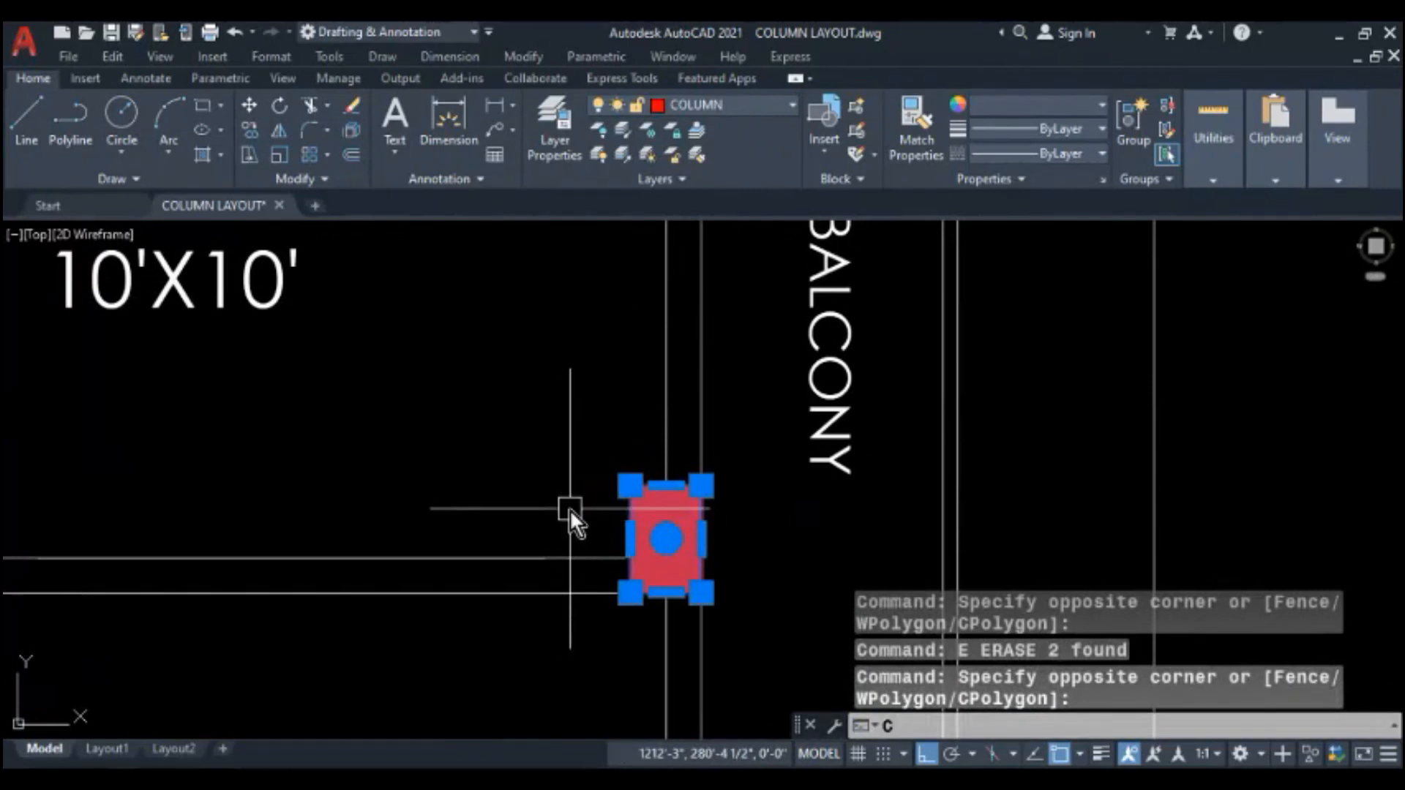
key(Return)
click(627, 606)
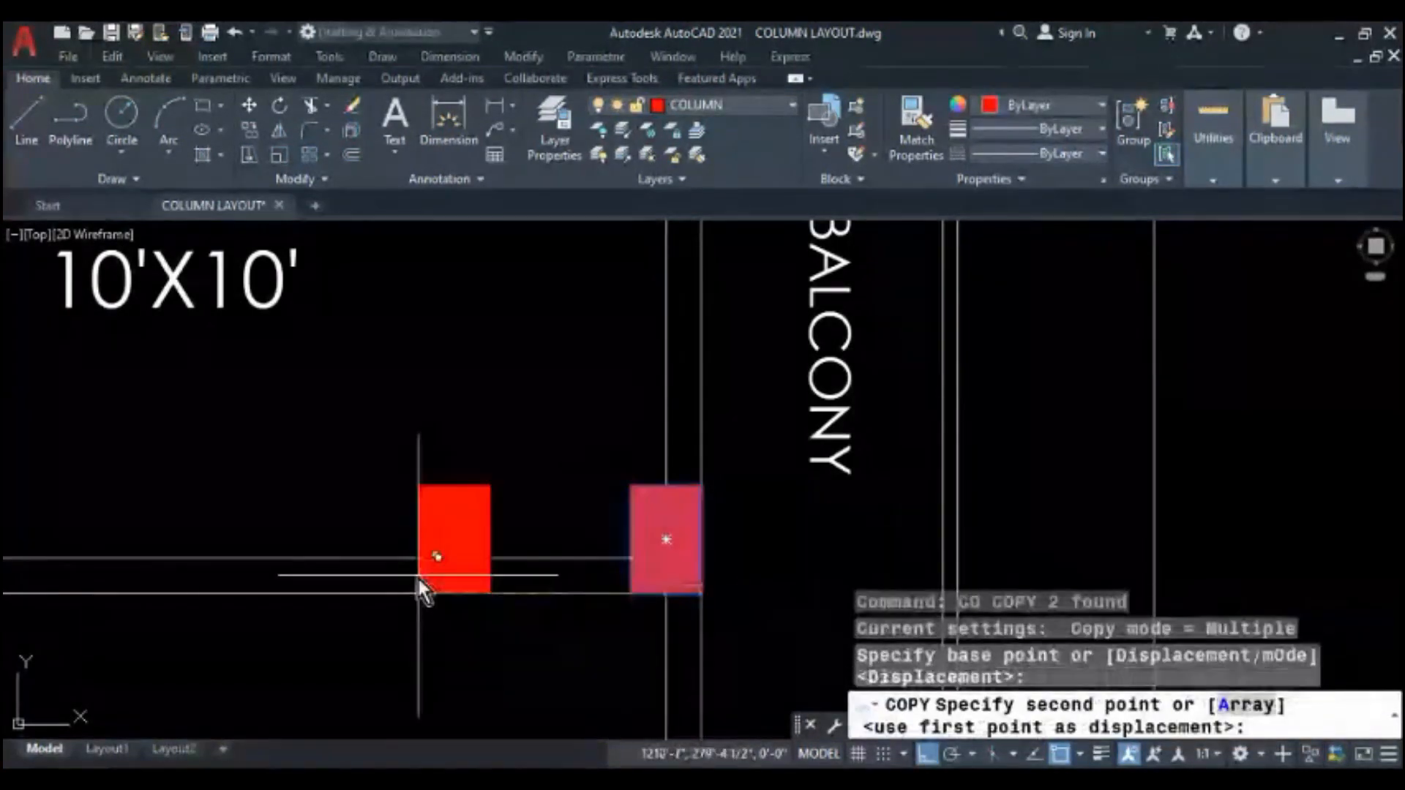
scroll(424, 581, down, 3)
middle_drag(292, 607, 571, 594)
click(320, 577)
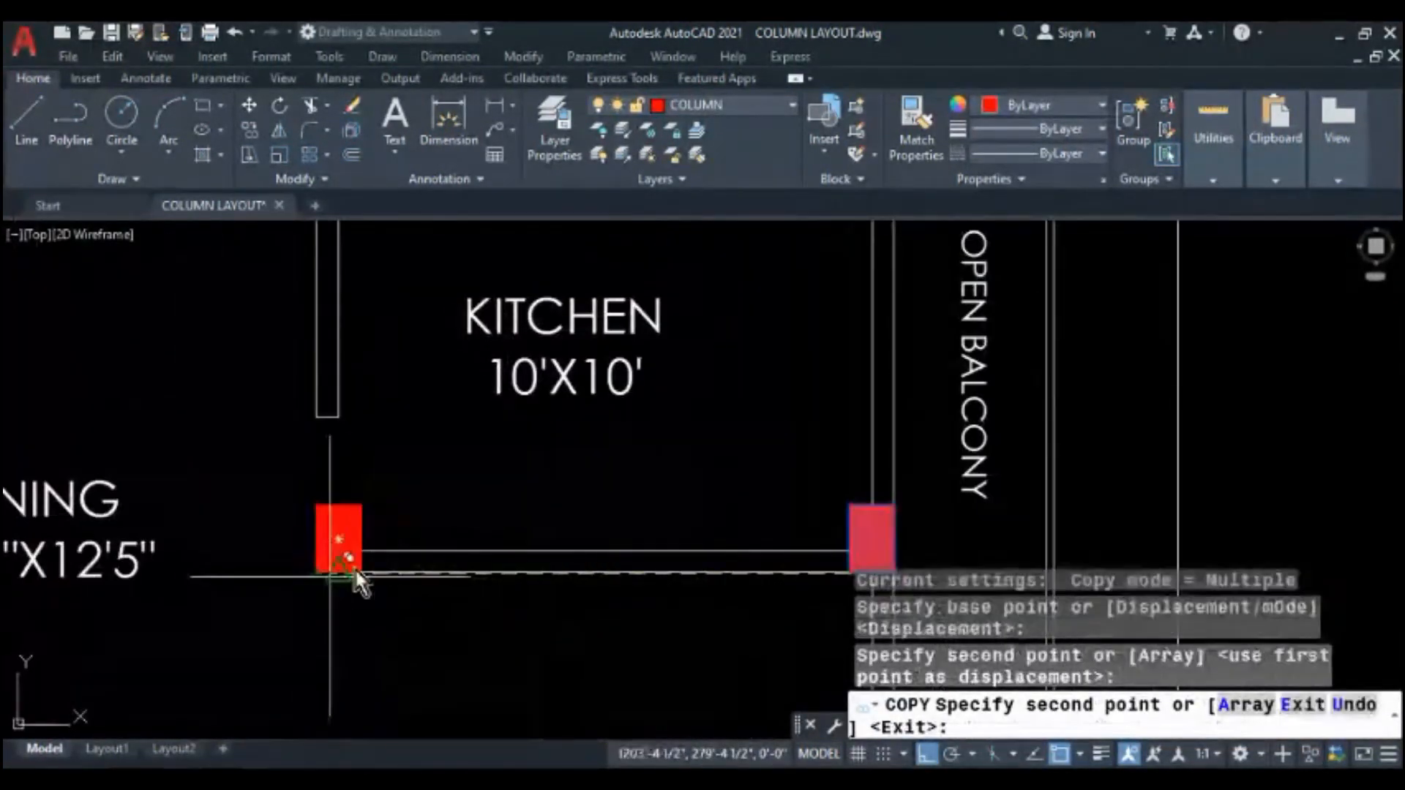
key(Escape)
key(Escape)
- Reorient the kitchen's dining-side lower column by lowering its upper edge 5" and extending its kitchen-side edge 5" along the wall
scroll(425, 490, down, 3)
scroll(386, 579, up, 4)
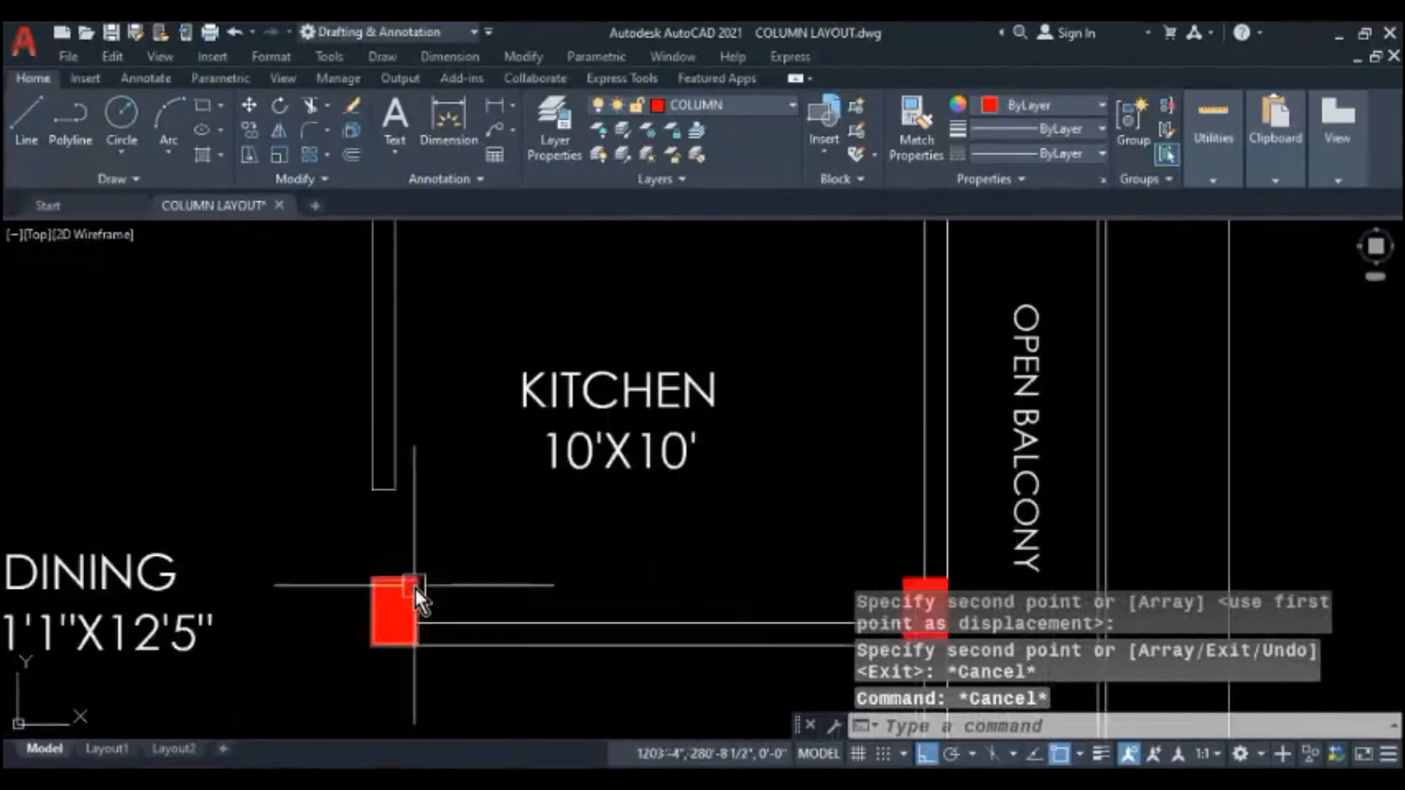
middle_drag(448, 546, 456, 477)
scroll(431, 505, up, 2)
click(477, 455)
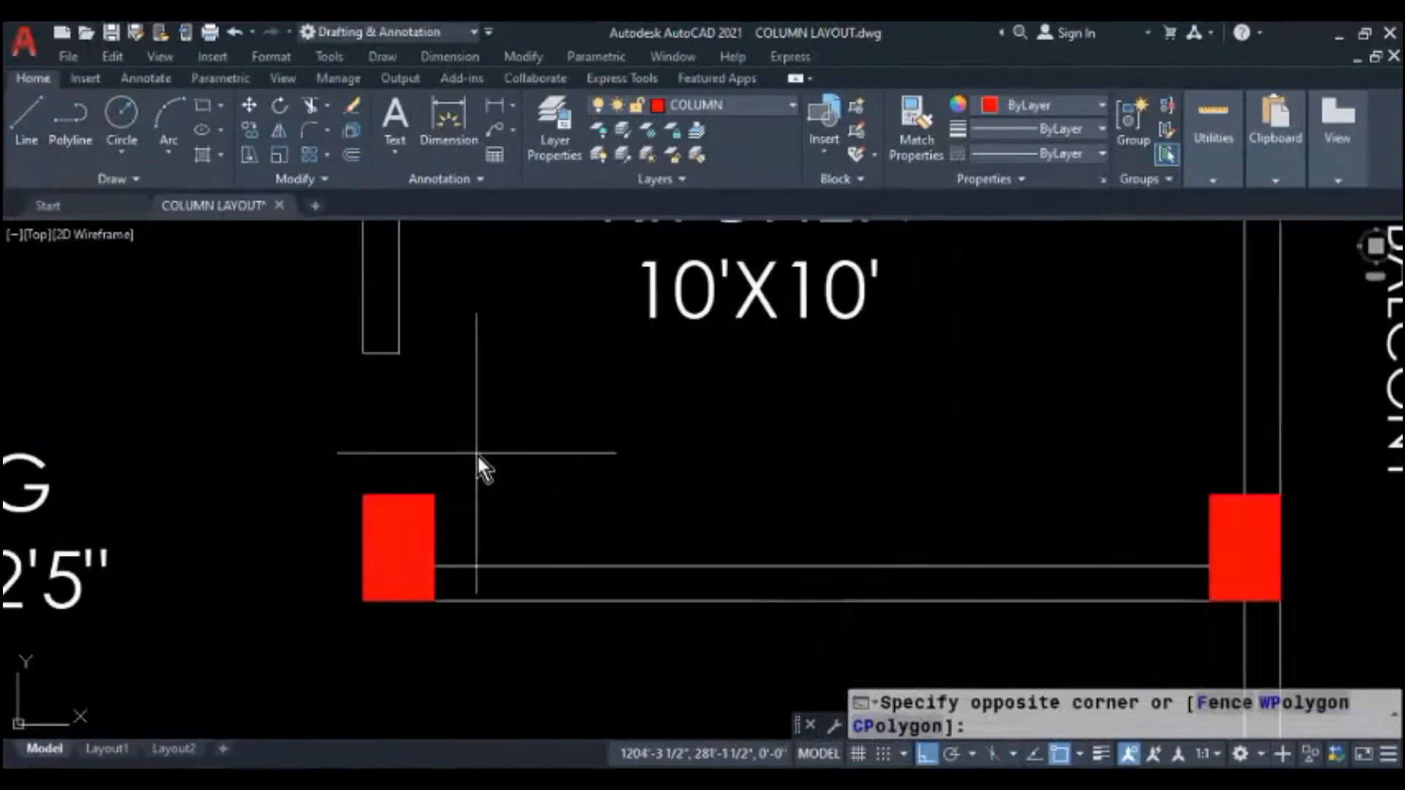
click(320, 516)
click(403, 498)
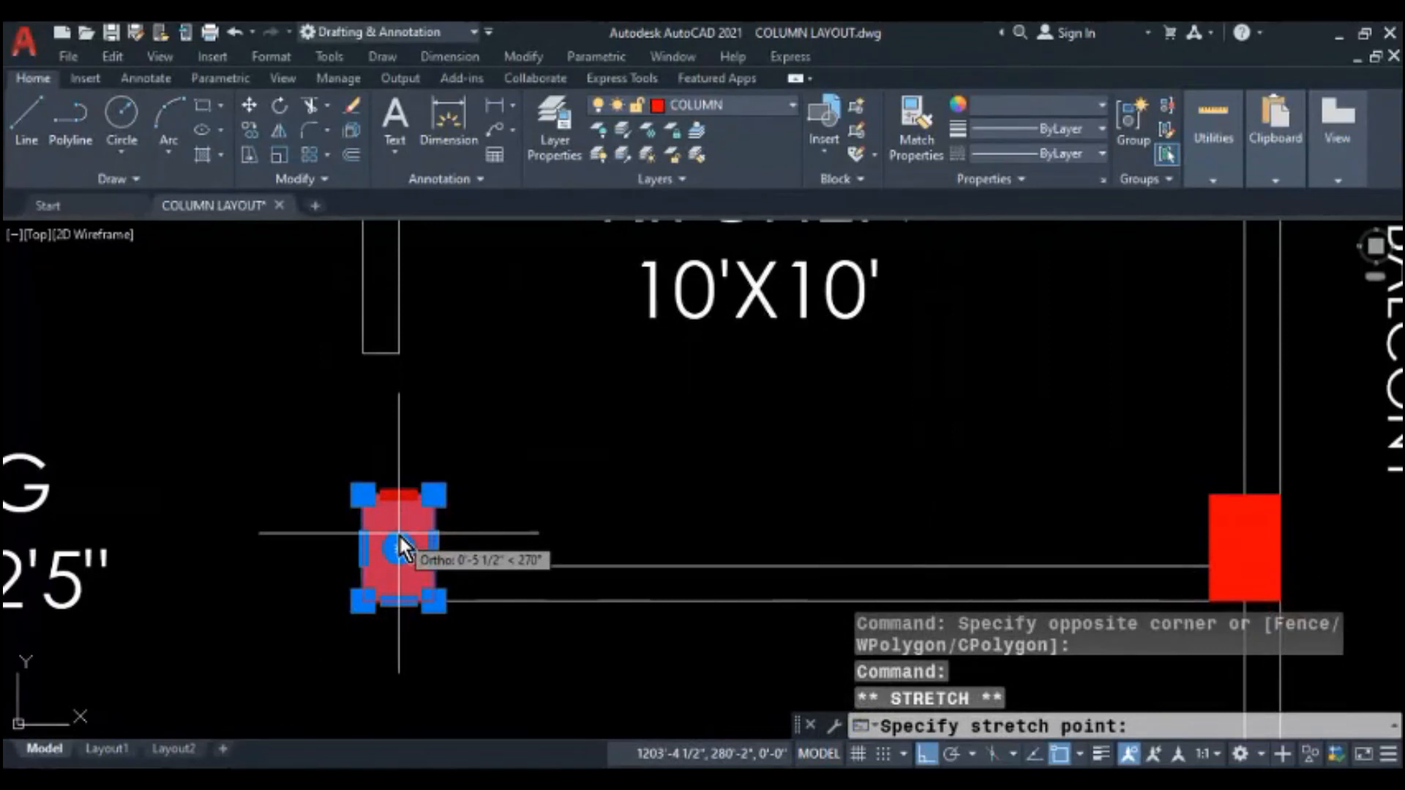
text(5)
key(Return)
click(435, 572)
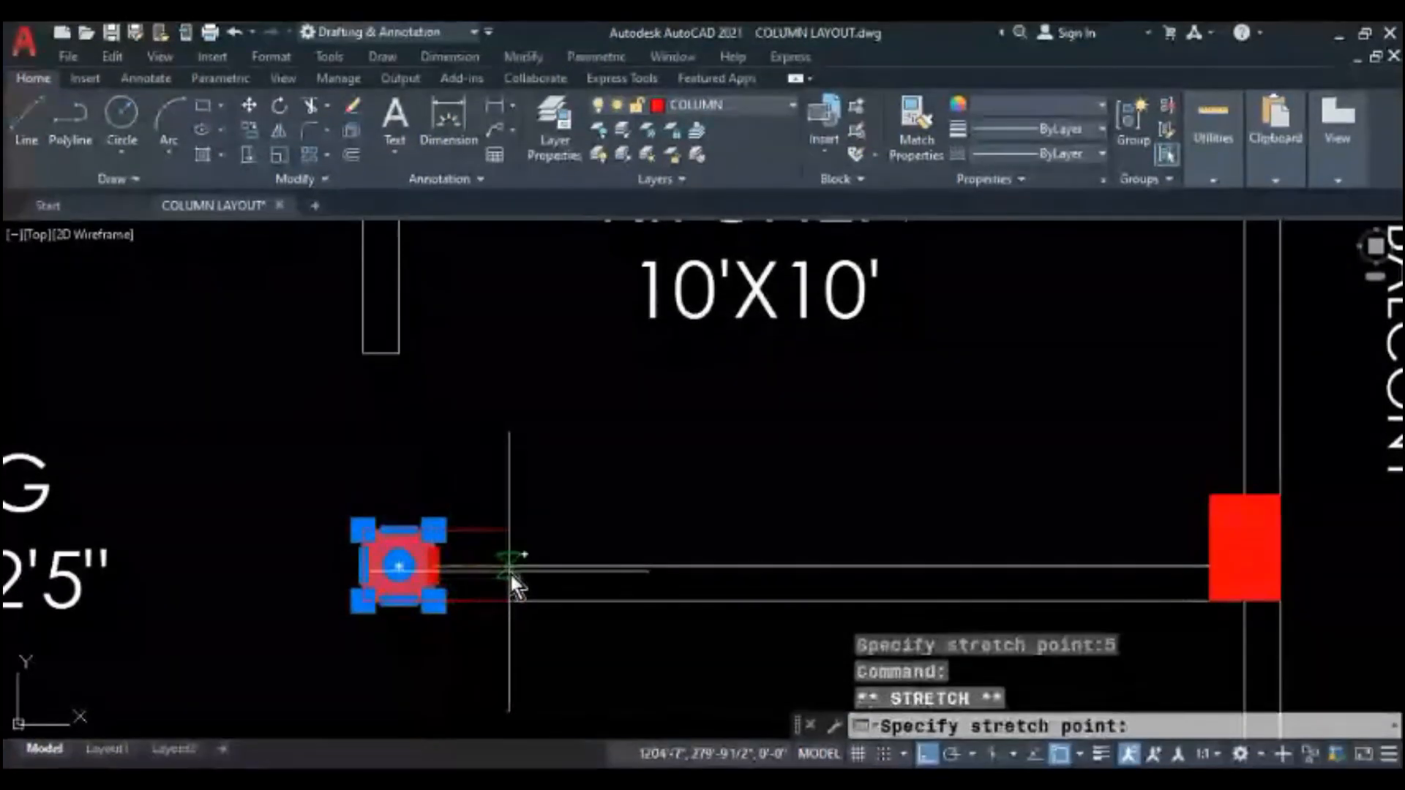
text(5)
key(Return)
key(Escape)
- Copy the kitchen's dining-side lower column straight up to the dining-side end of the kitchen's upper wall, beside D2
scroll(395, 568, down, 4)
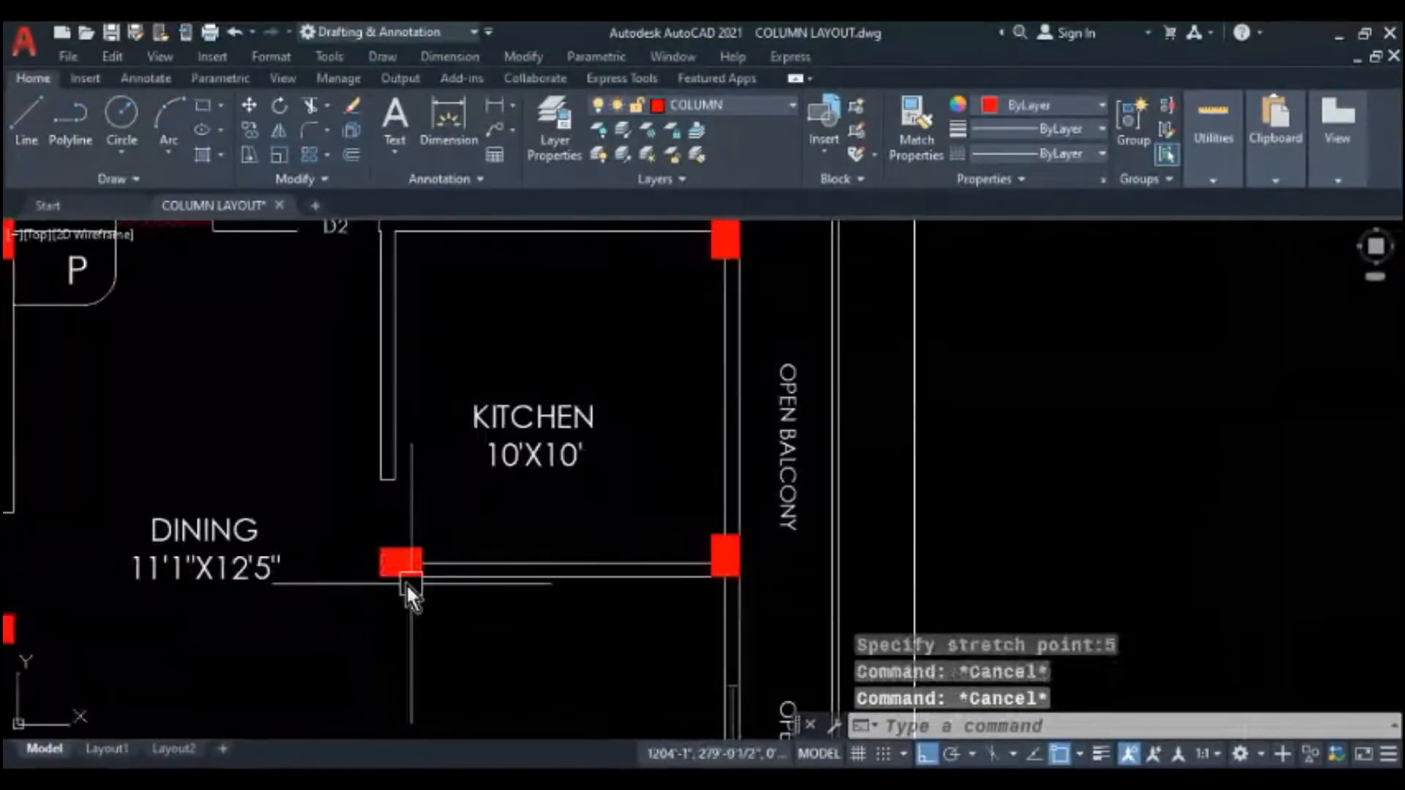
scroll(406, 582, up, 5)
click(498, 478)
click(315, 525)
text(CO)
key(Return)
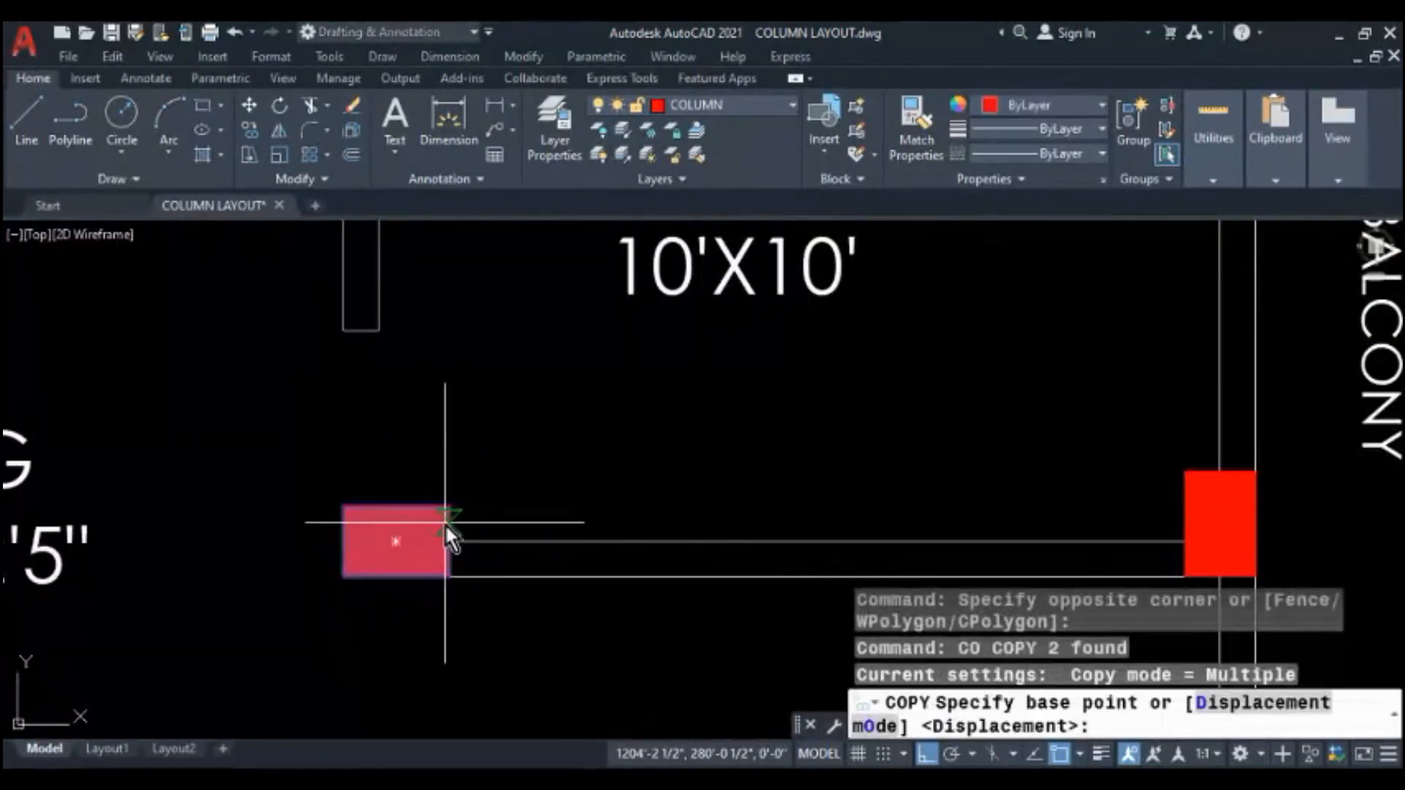
click(451, 505)
scroll(437, 616, down, 3)
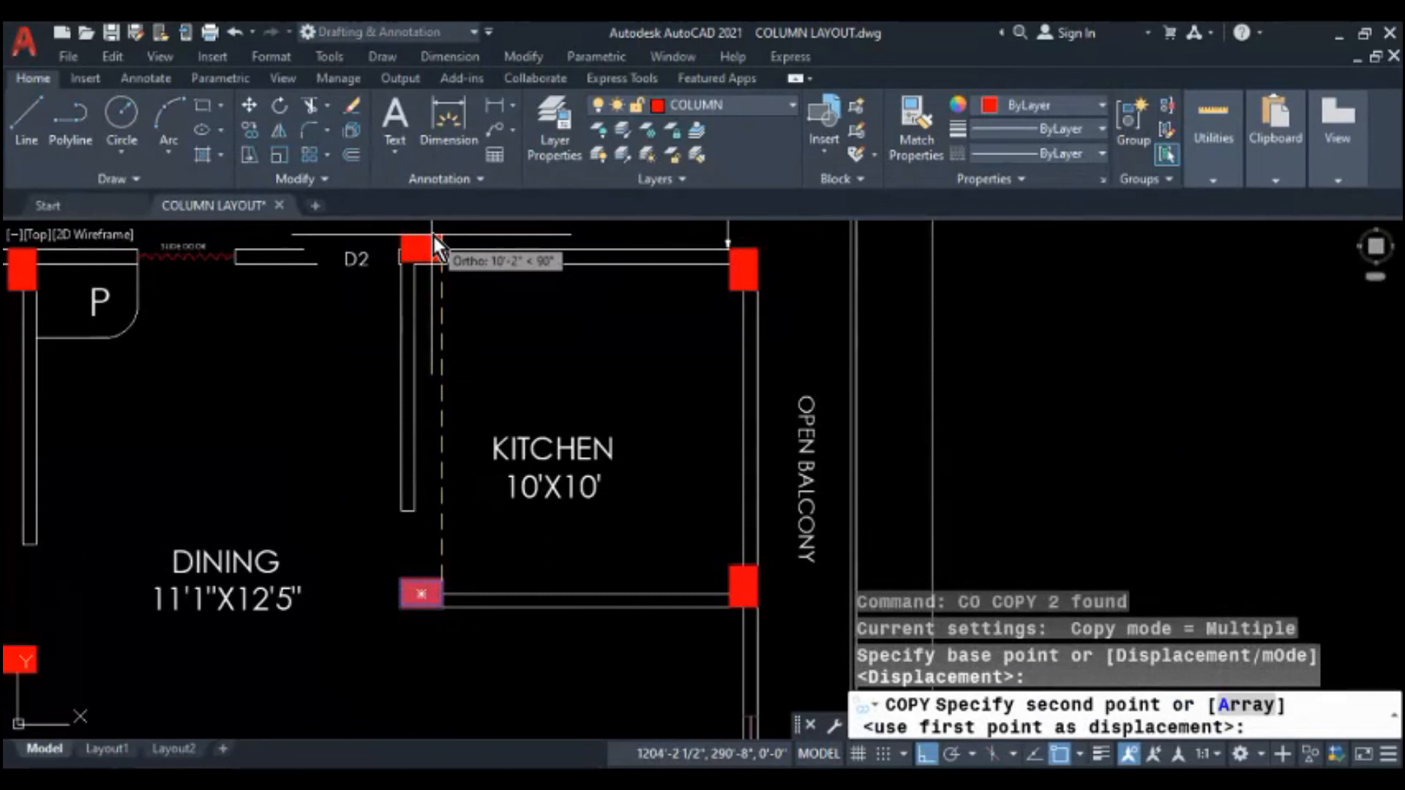
scroll(443, 271, up, 5)
click(438, 315)
key(Escape)
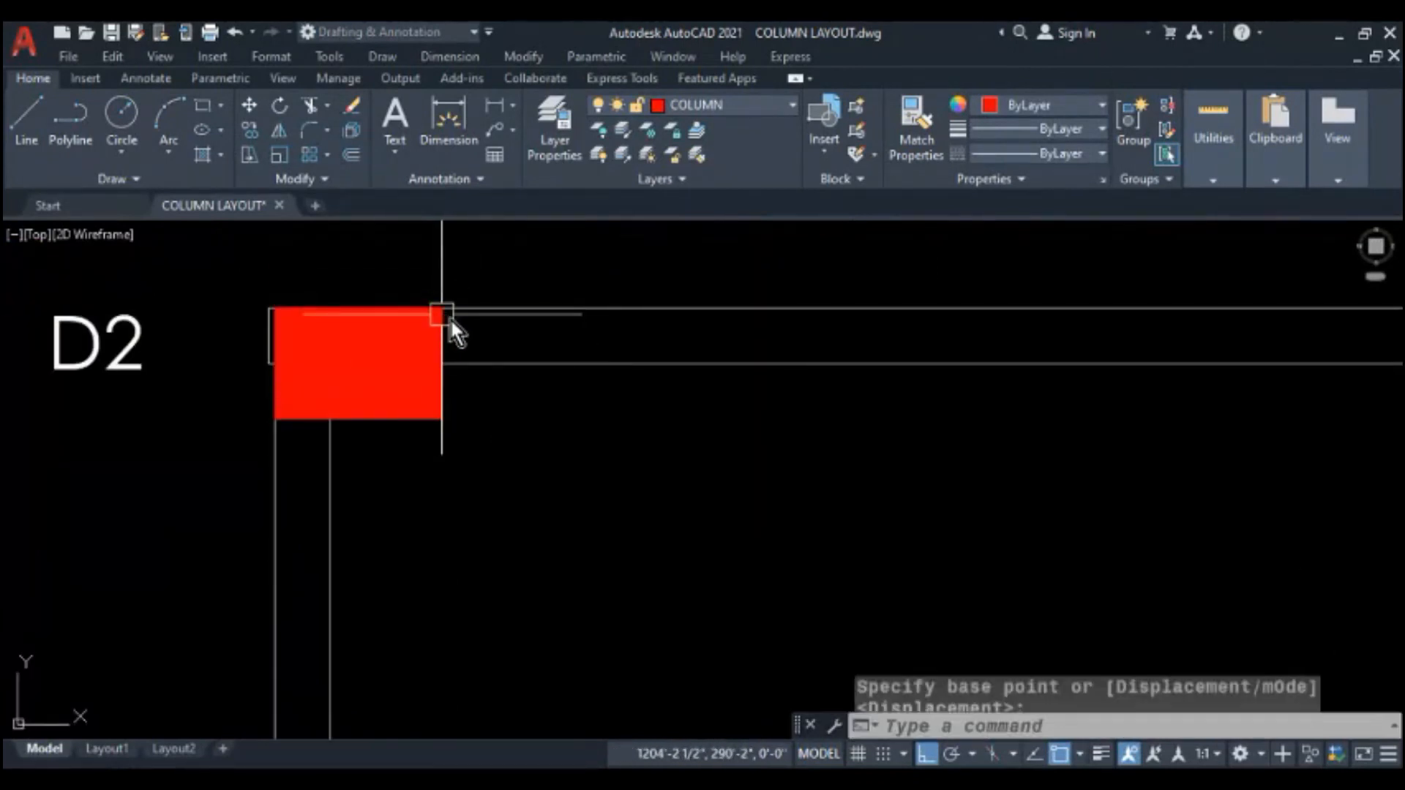
- Erase the bed and rug from the 14'X12' bedroom
scroll(449, 317, down, 5)
middle_drag(439, 408, 450, 300)
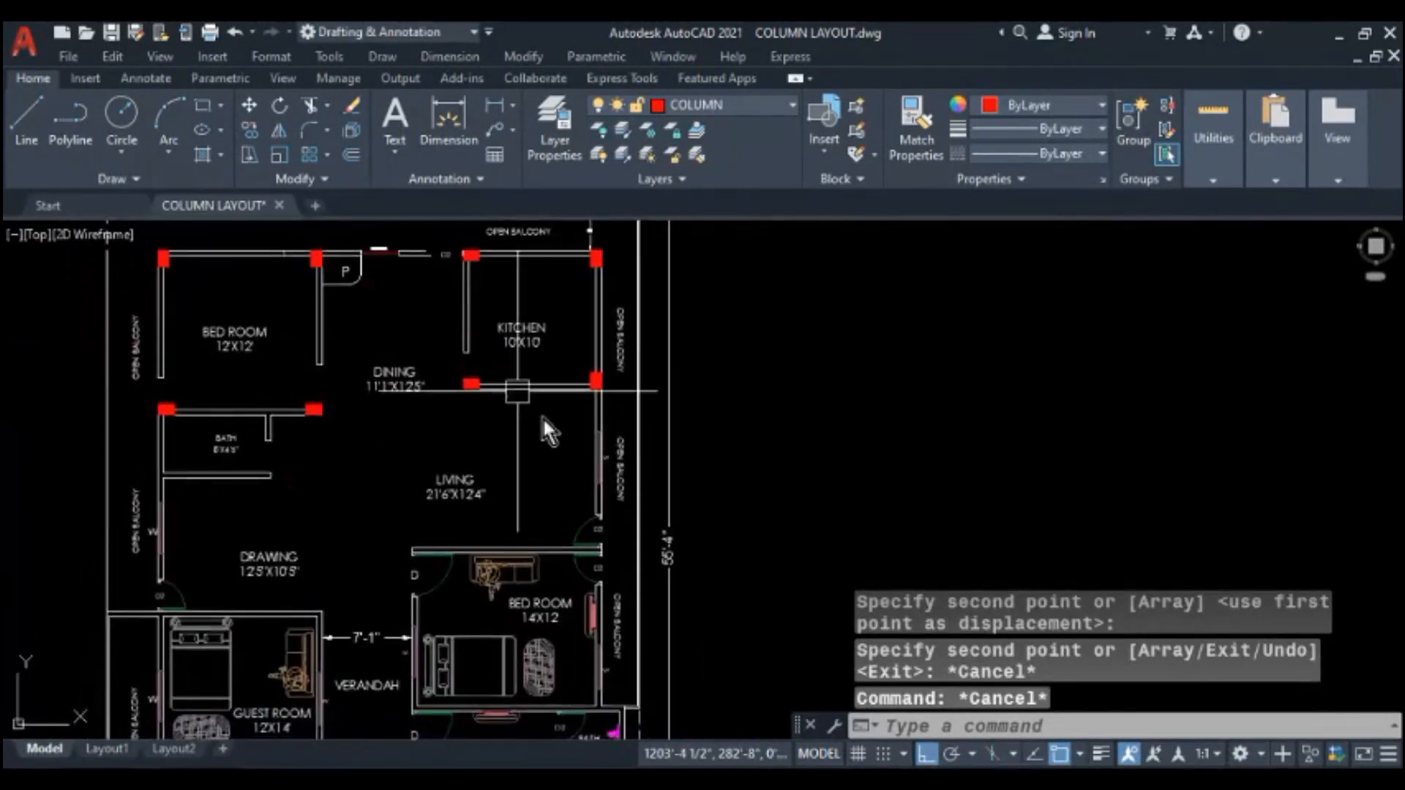
middle_drag(564, 486, 518, 406)
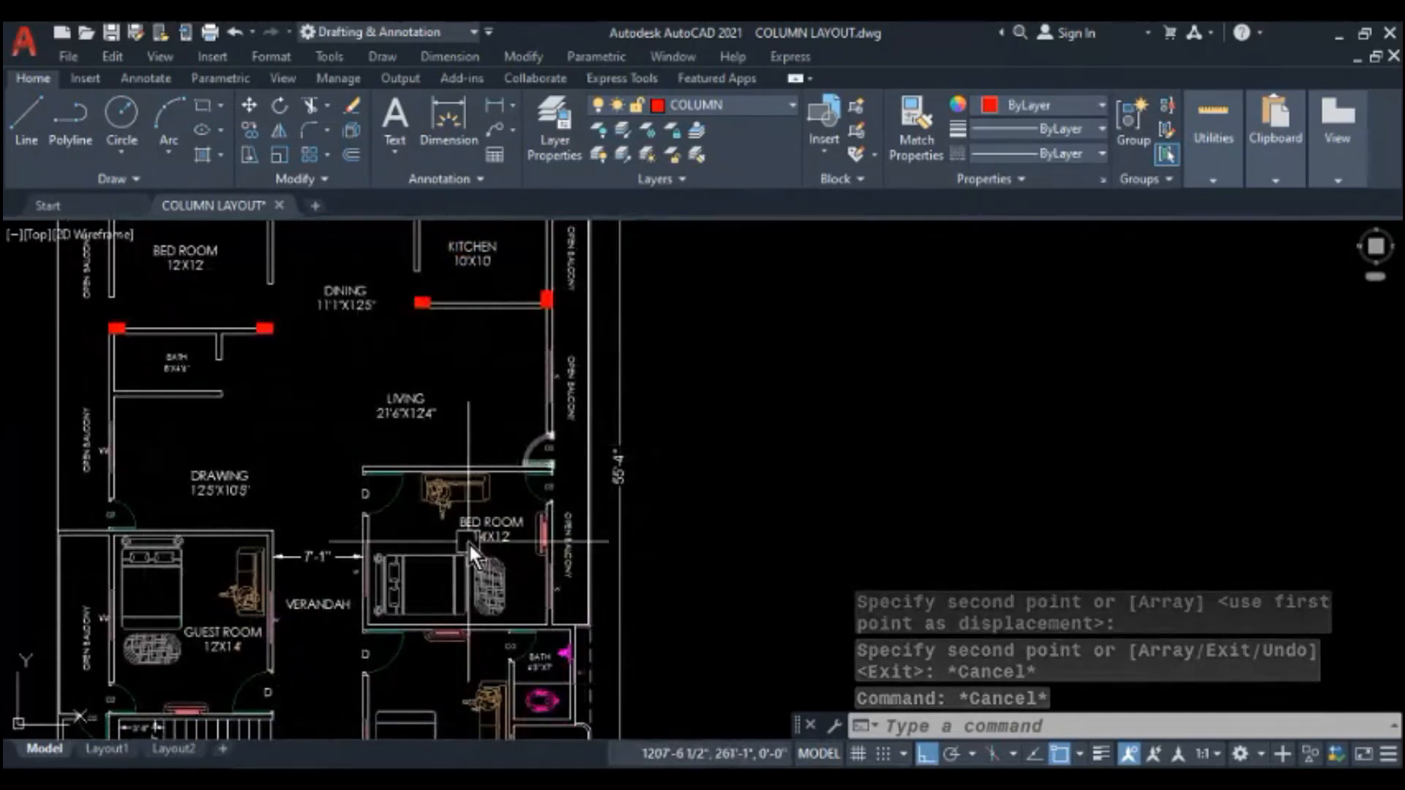
scroll(469, 563, up, 4)
click(600, 498)
click(345, 627)
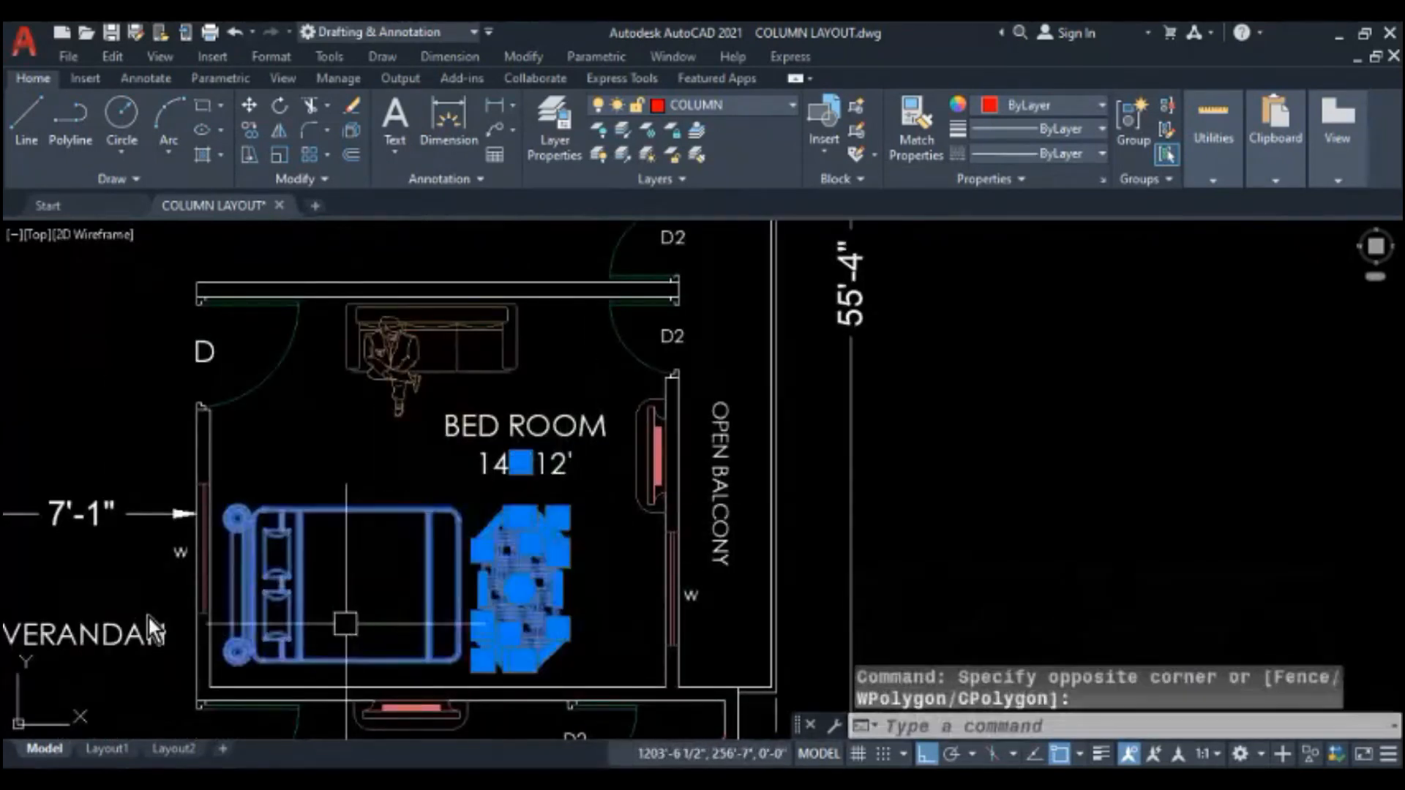
text(e)
key(Return)
- Copy the kitchen's outer lower corner column straight down to the outer end of the 14'X12' bedroom's upper wall
scroll(148, 619, up, 5)
drag(445, 366, 321, 465)
text(co)
key(Return)
middle_drag(484, 518, 450, 400)
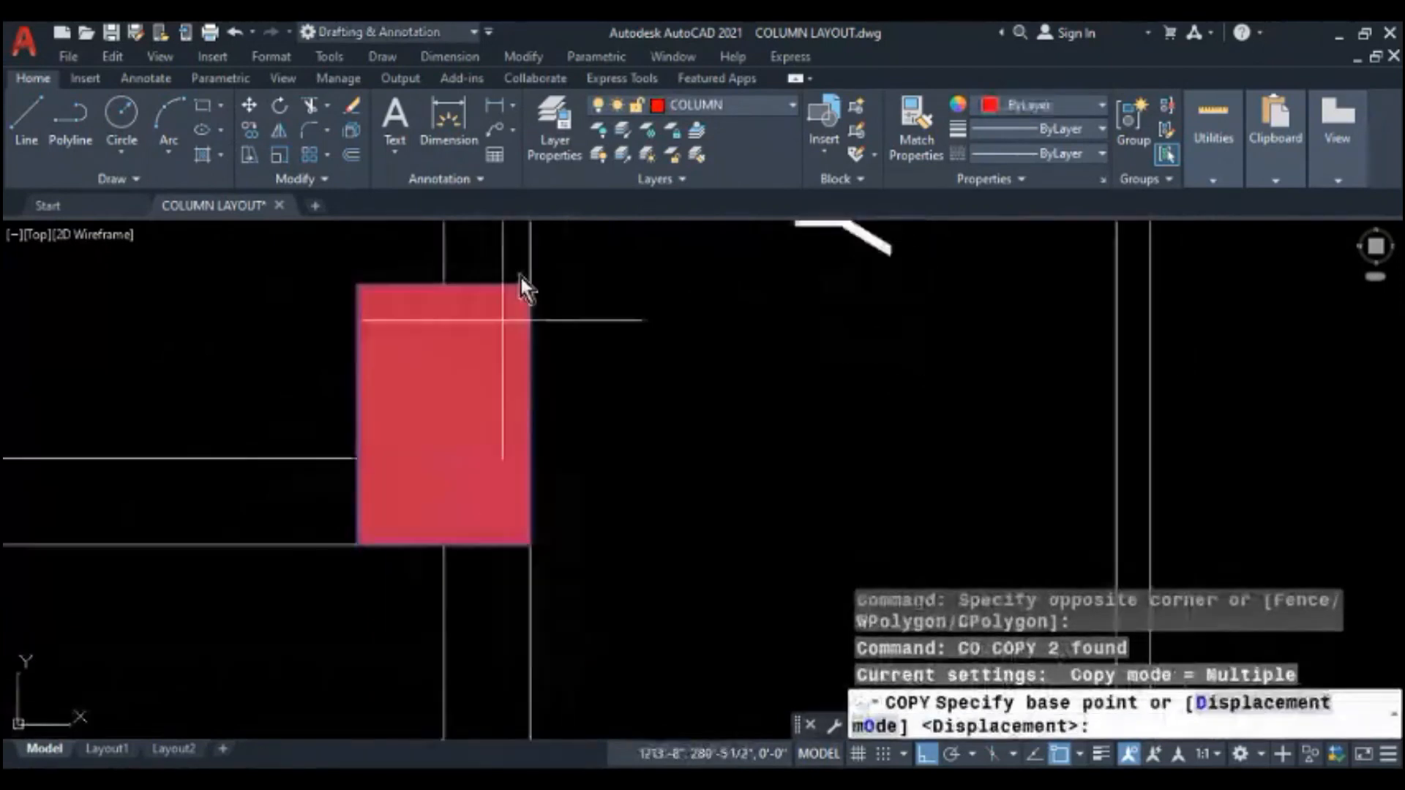
click(533, 284)
scroll(535, 284, down, 5)
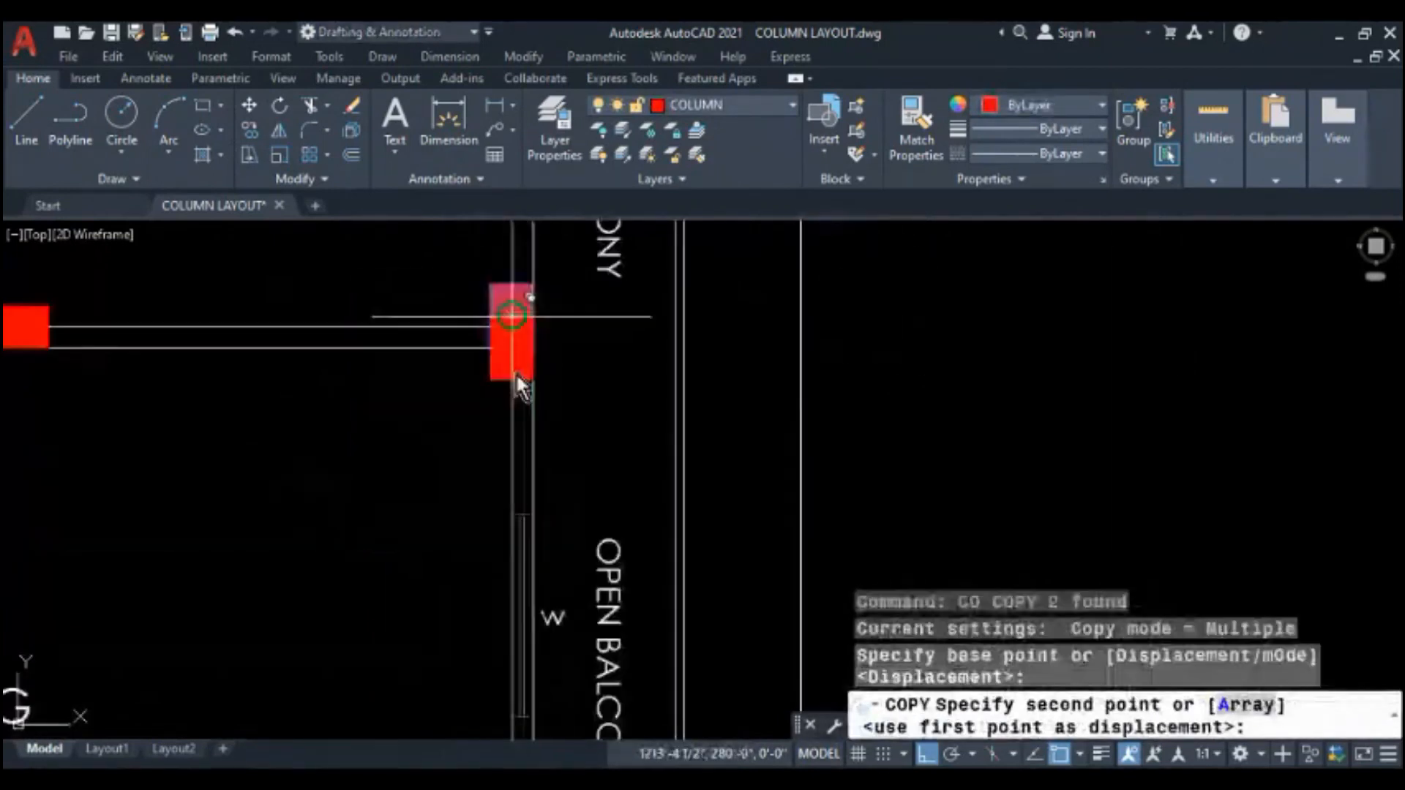
middle_drag(515, 372, 533, 609)
scroll(536, 637, up, 1)
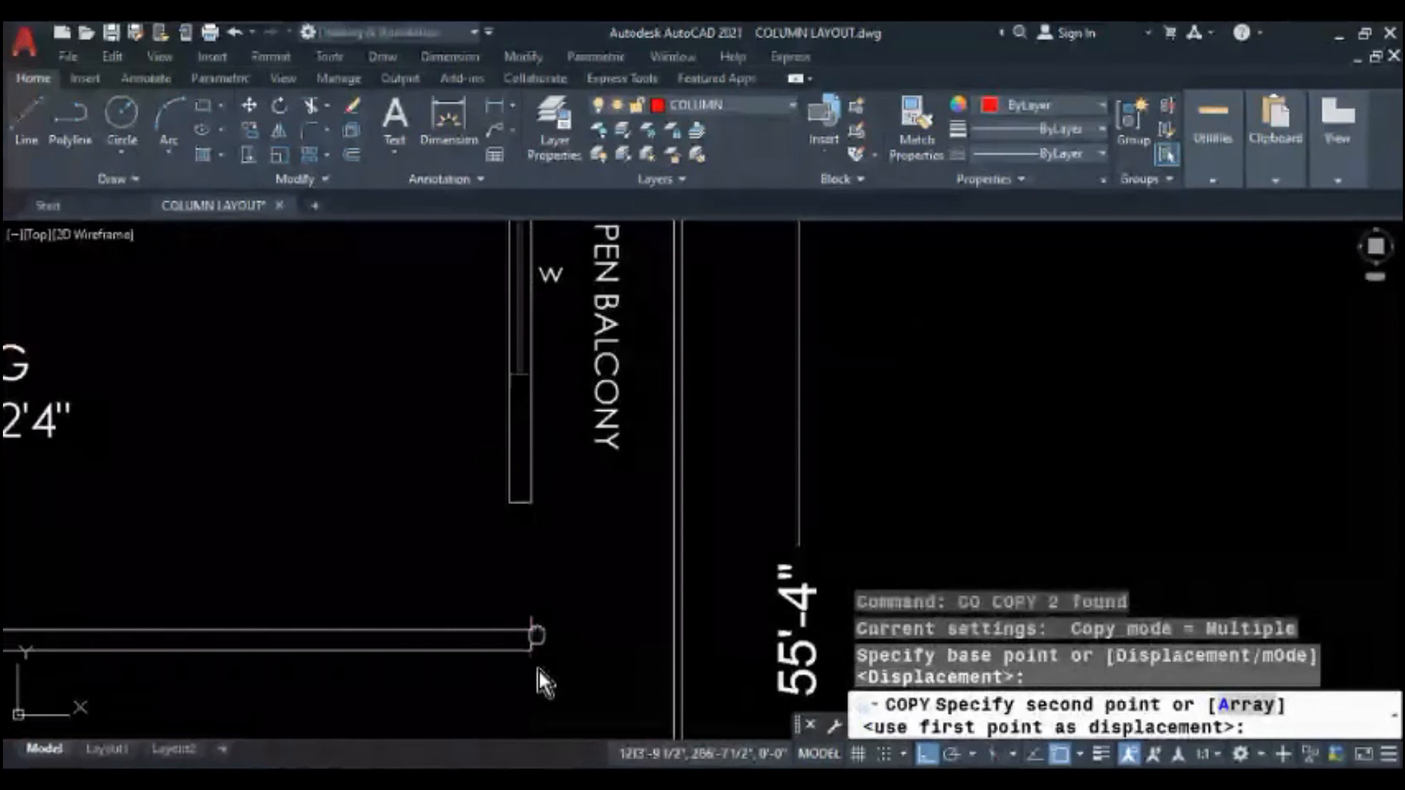
scroll(510, 440, up, 4)
click(511, 441)
scroll(571, 496, down, 8)
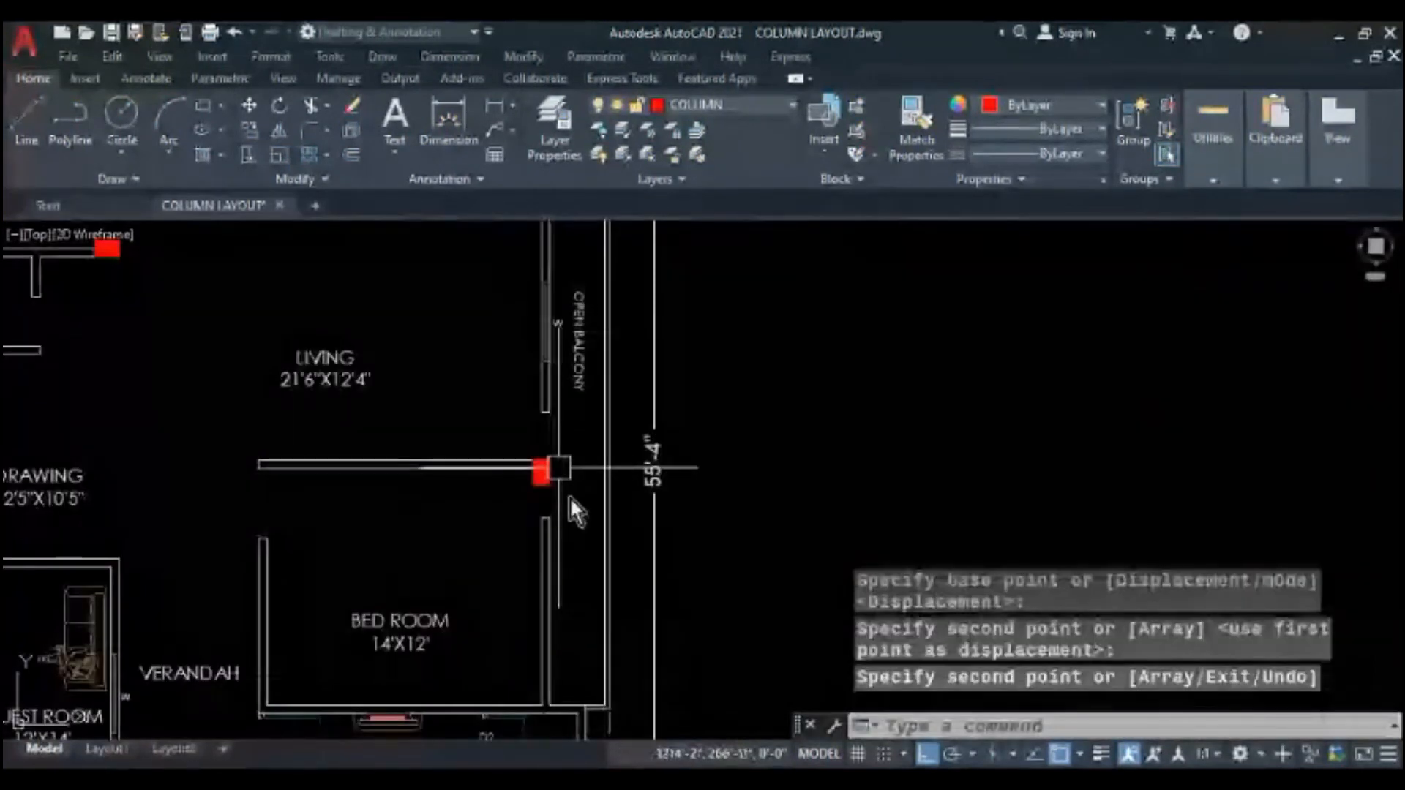
key(Escape)
key(Escape)
- Copy the 14'X12' bedroom's outer upper column to the wall's verandah-side end, and copy that one down to the lower verandah-side corner
scroll(570, 496, up, 5)
click(564, 456)
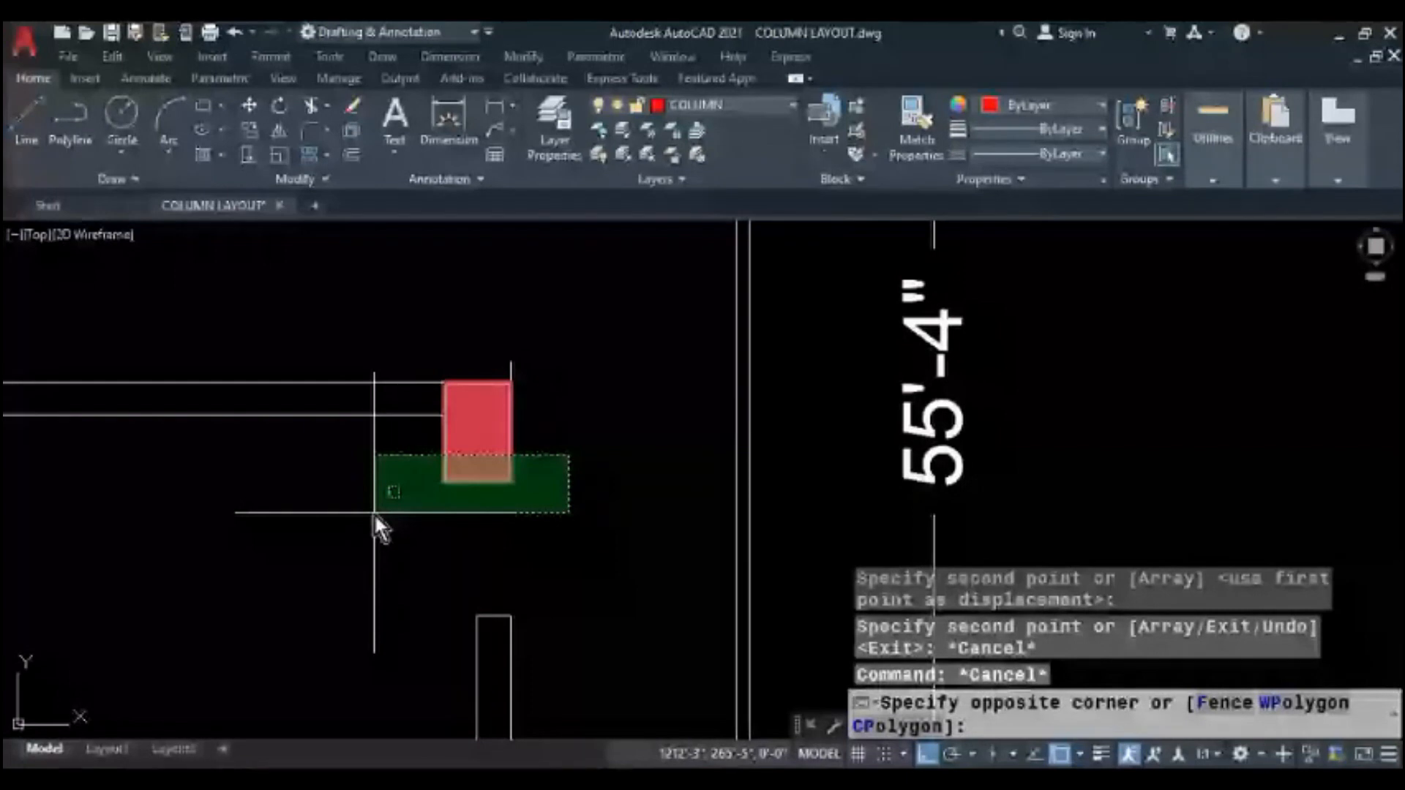
click(374, 513)
text(co)
key(Return)
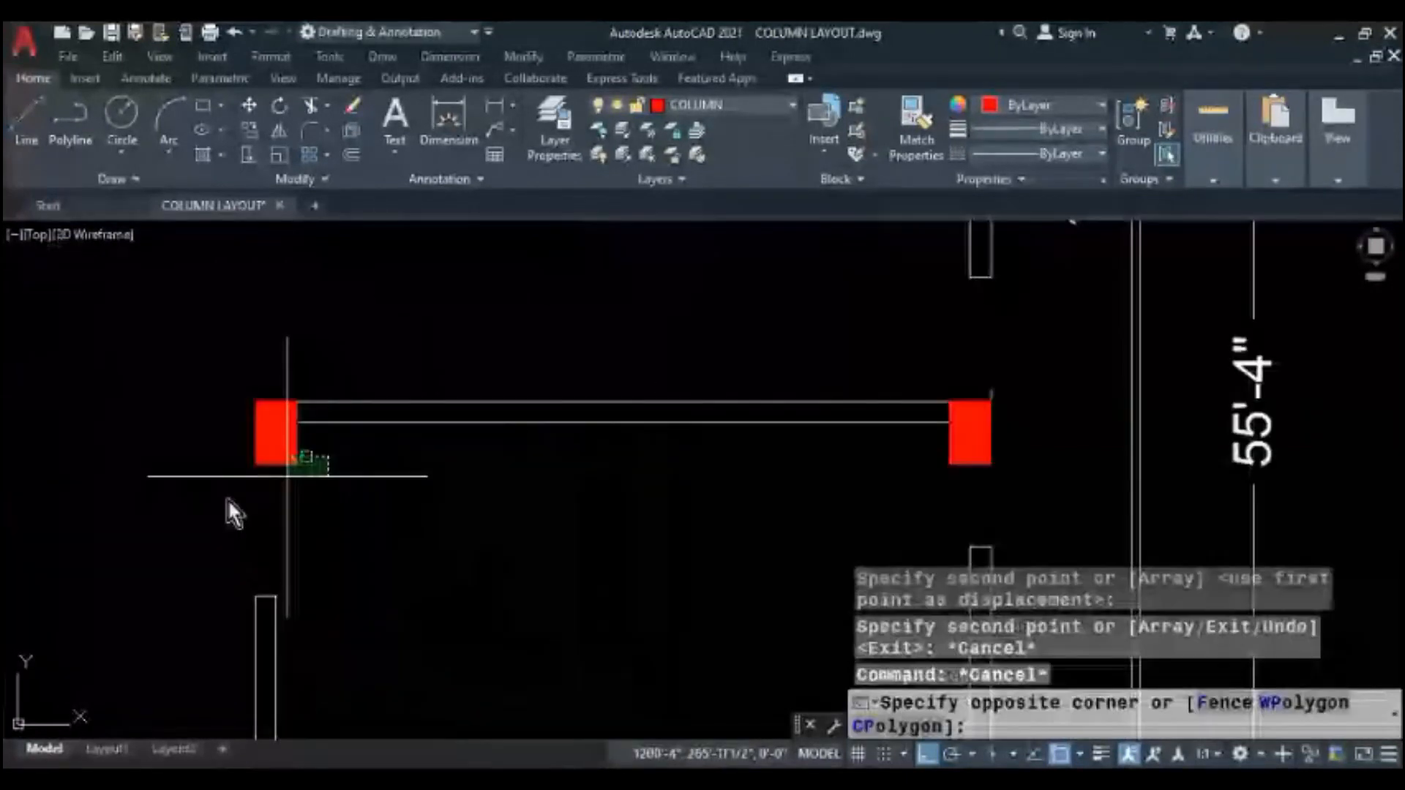
click(205, 508)
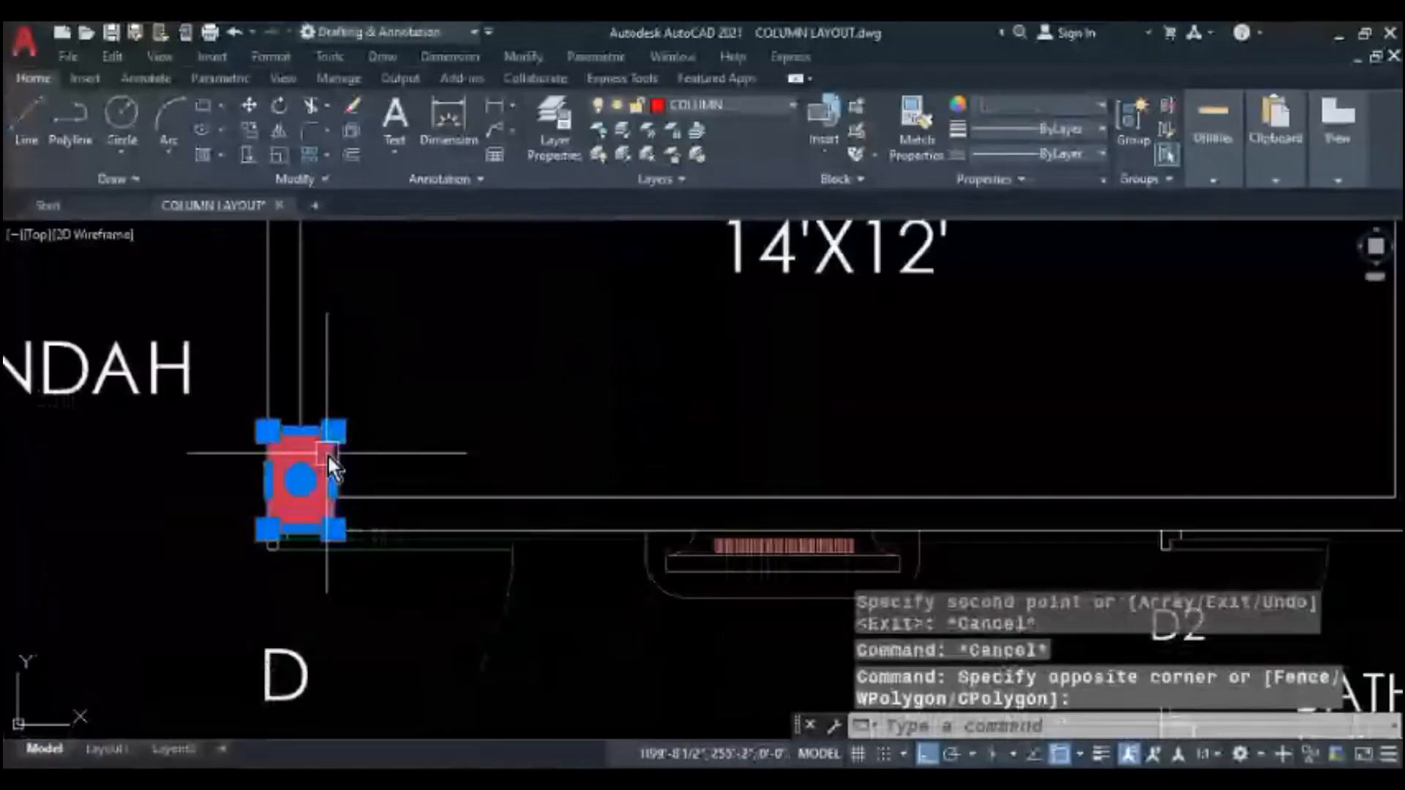
text(C)
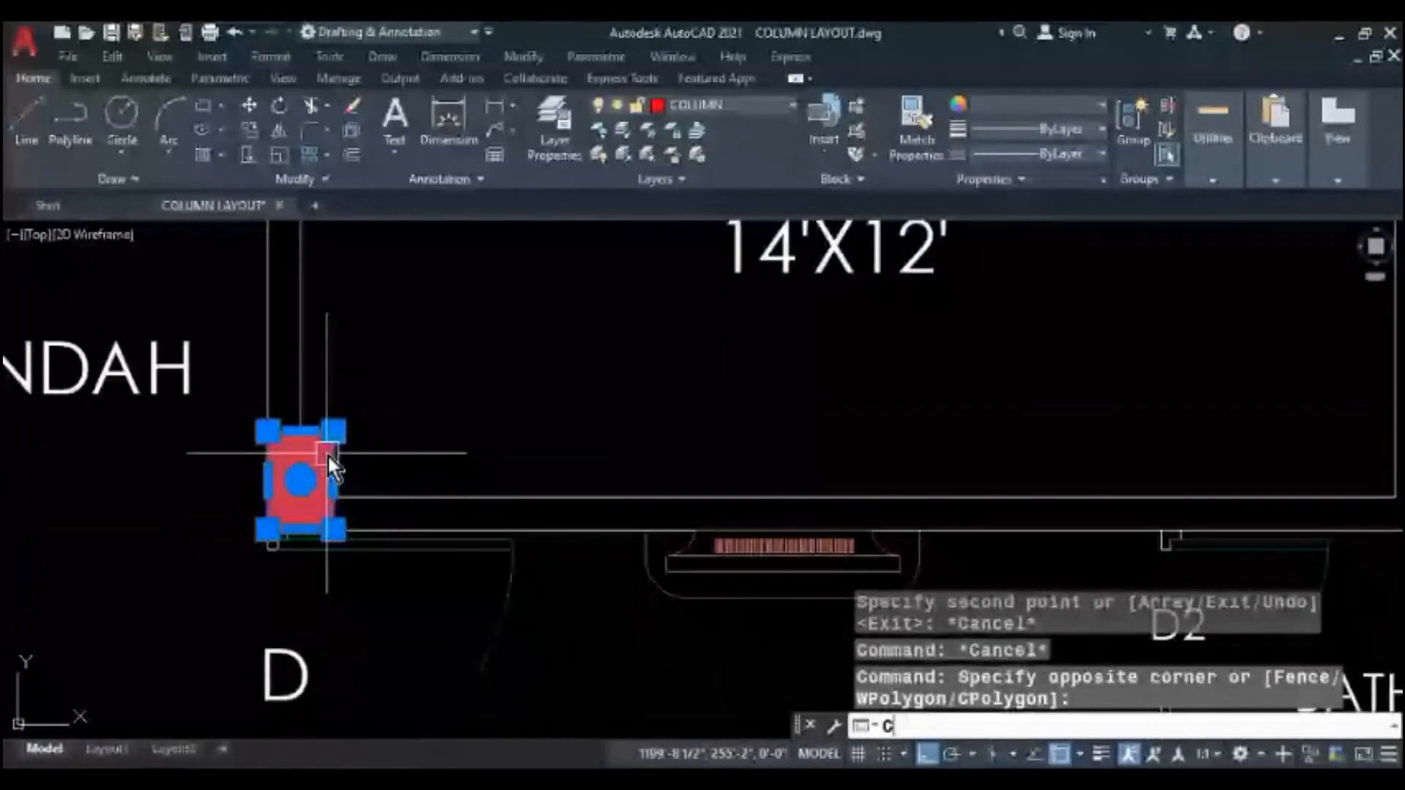
scroll(328, 457, up, 3)
text(O)
key(Return)
click(236, 524)
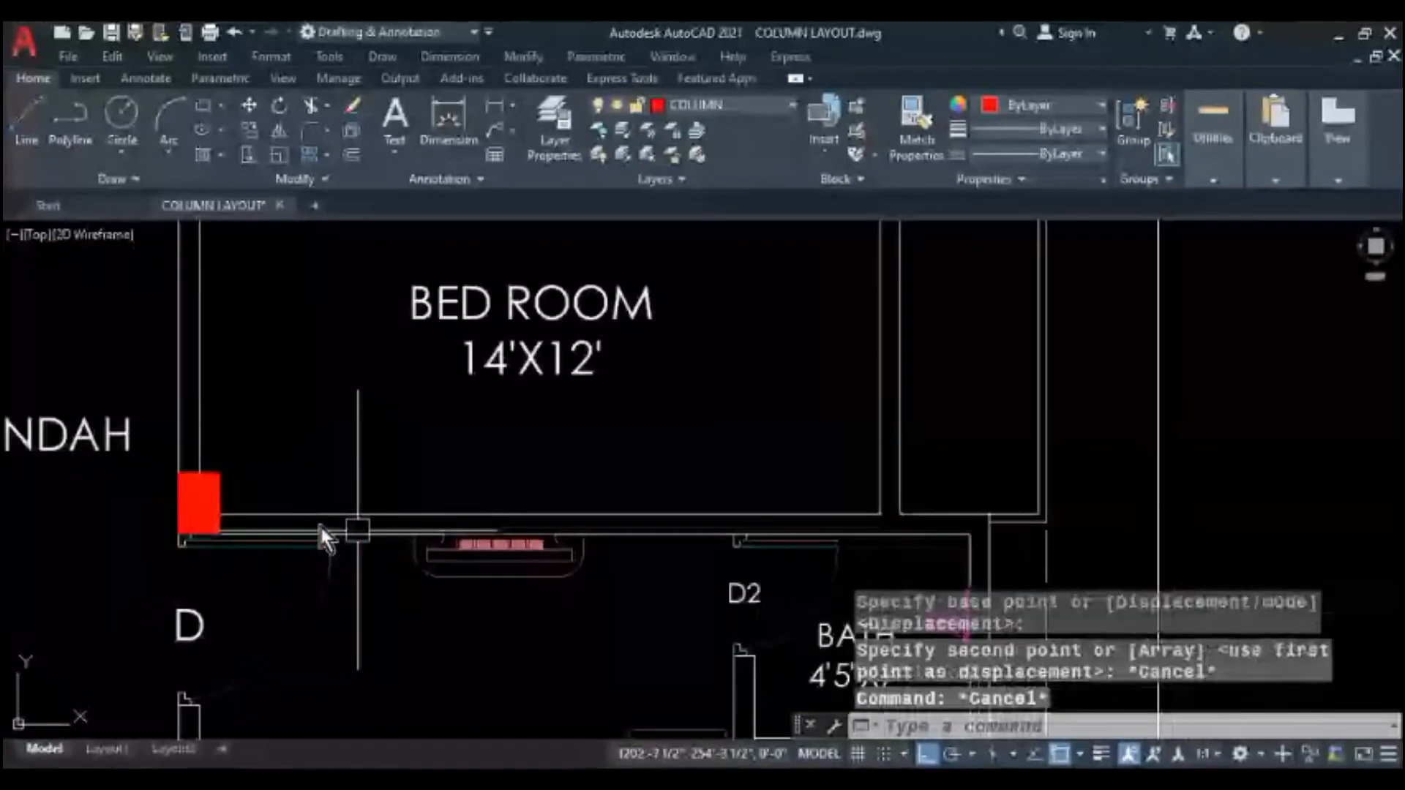
- Copy the 14'X12' bedroom's lower verandah-side column horizontally to the bedroom's outer lower corner
scroll(196, 499, up, 3)
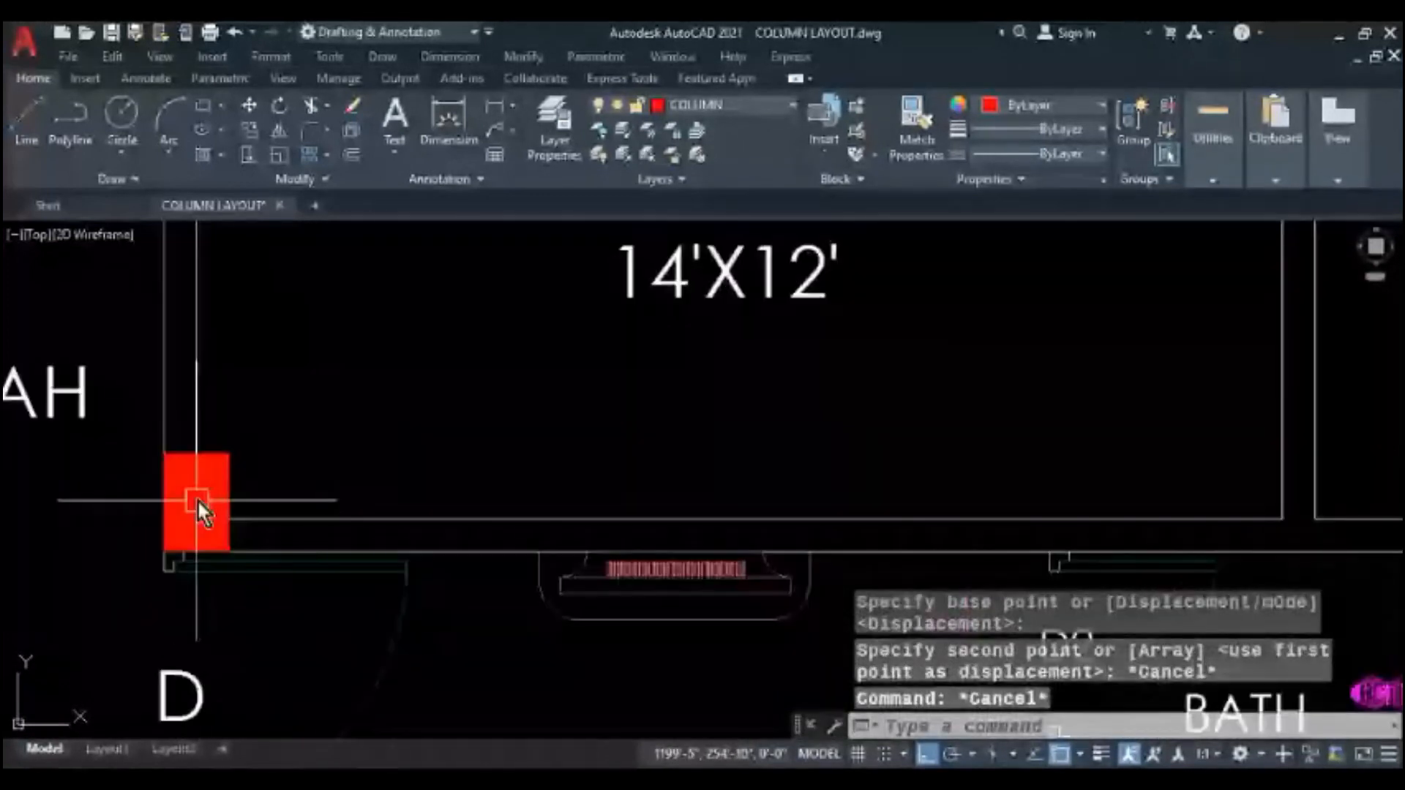
scroll(197, 499, up, 2)
drag(197, 500, 292, 442)
text(CO)
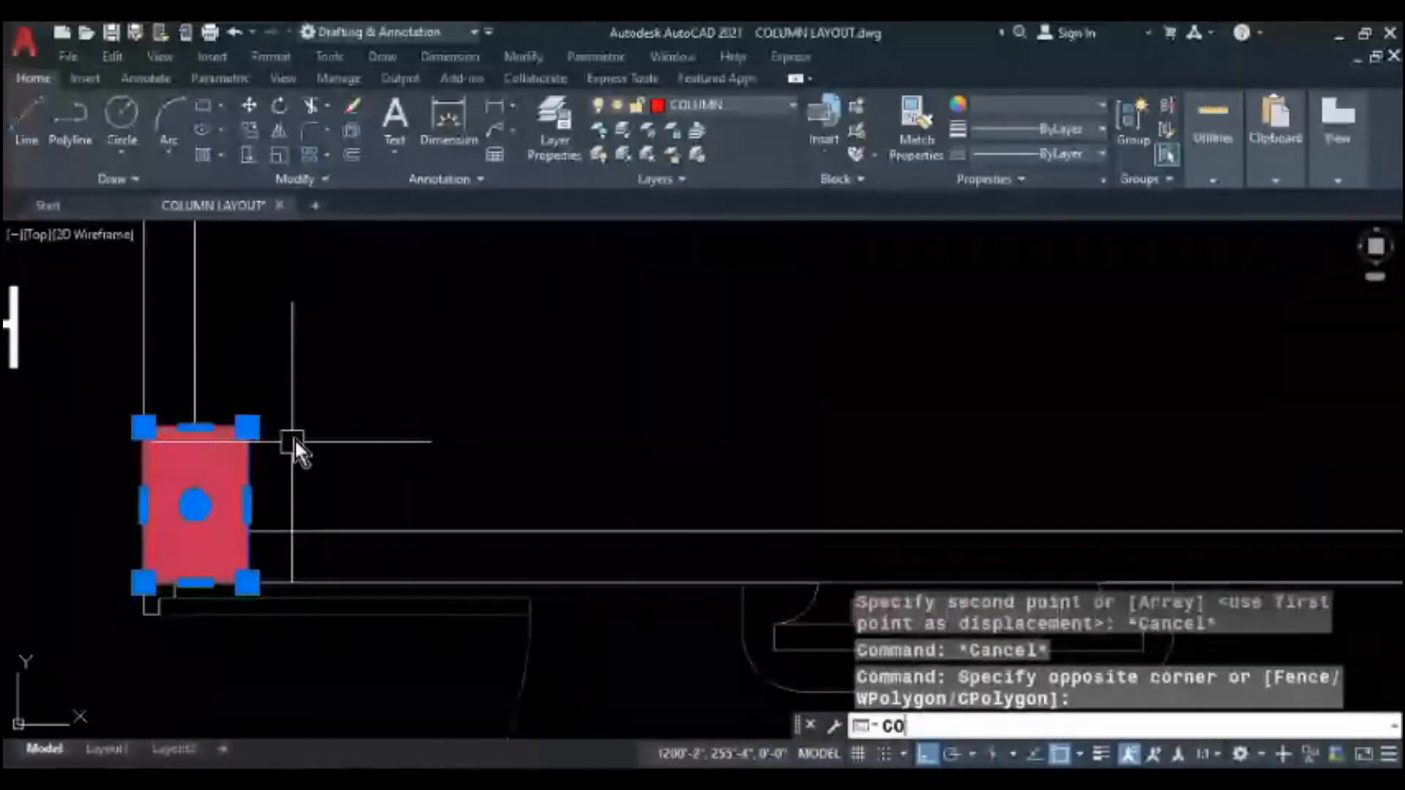
key(Return)
click(246, 443)
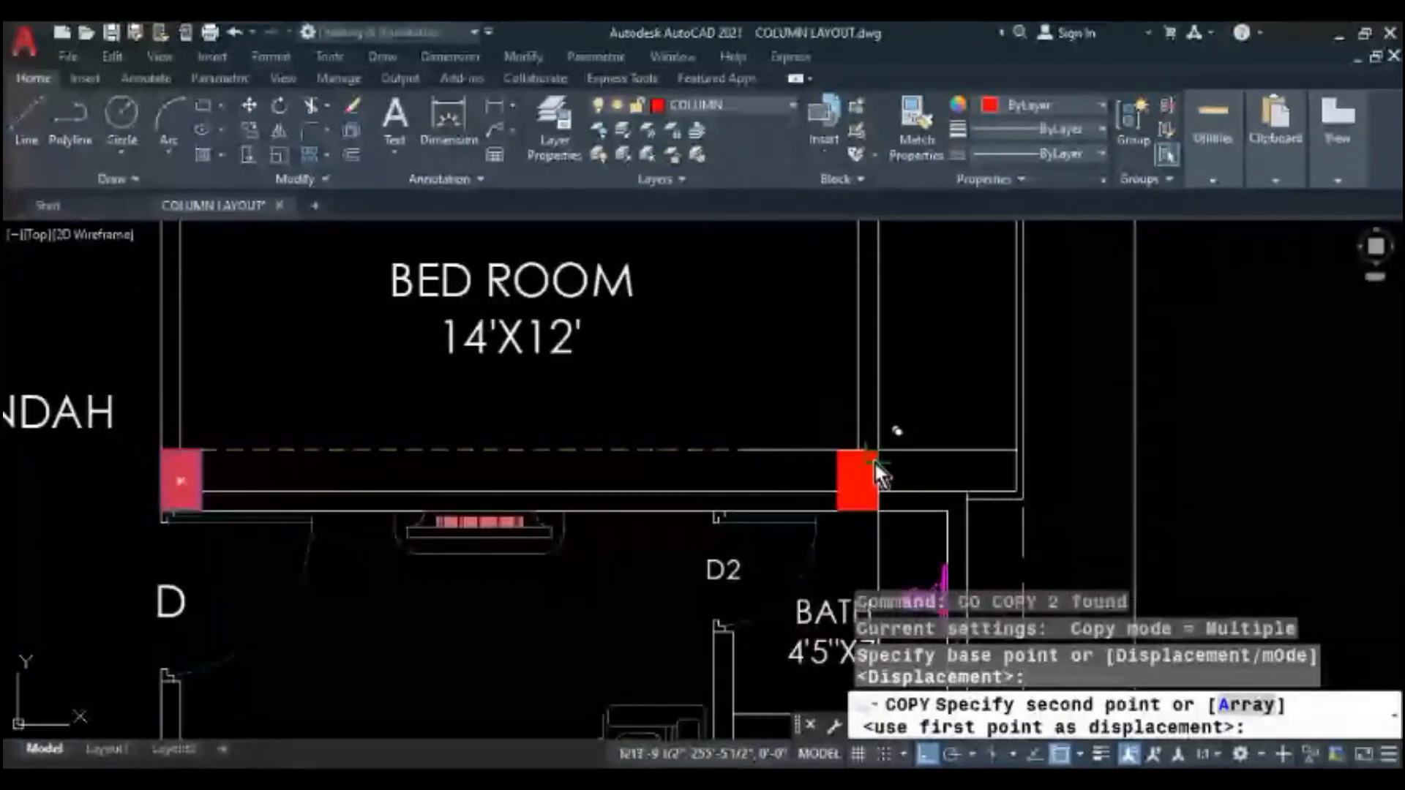
click(874, 462)
key(Escape)
- Shorten the 14'X12' bedroom's upper verandah-side column by stretching its lower edge up 5"
scroll(454, 447, down, 3)
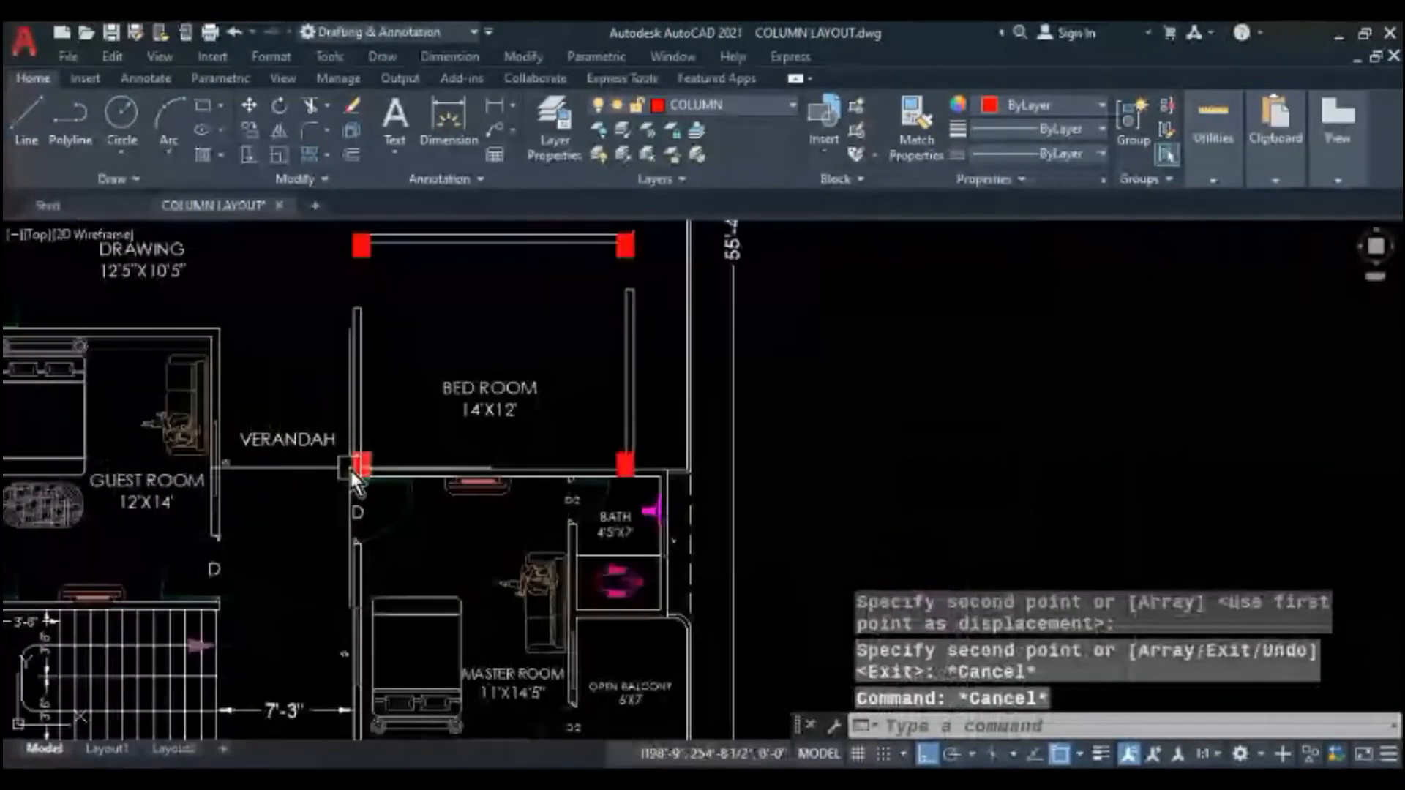
scroll(629, 255, up, 5)
scroll(625, 335, down, 5)
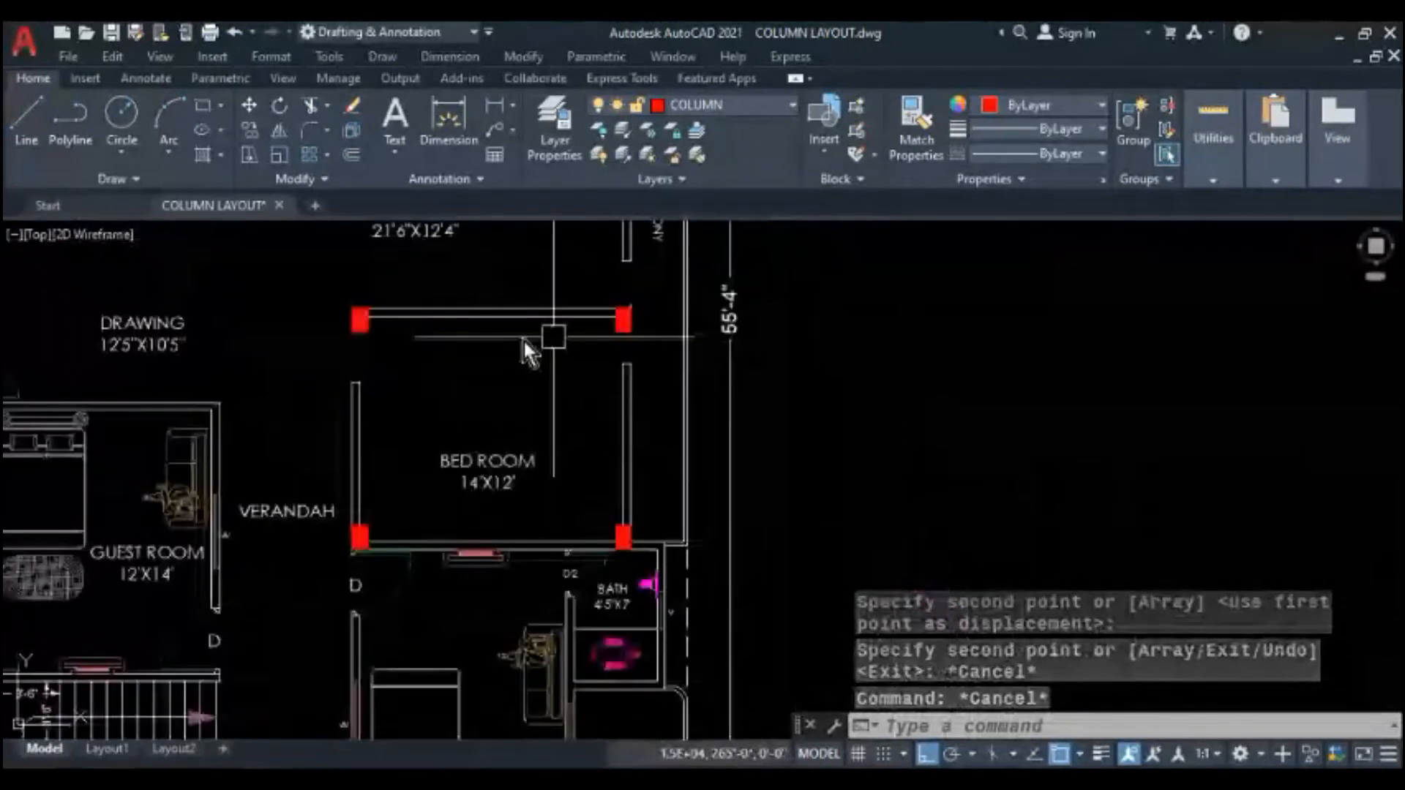
scroll(349, 351, up, 5)
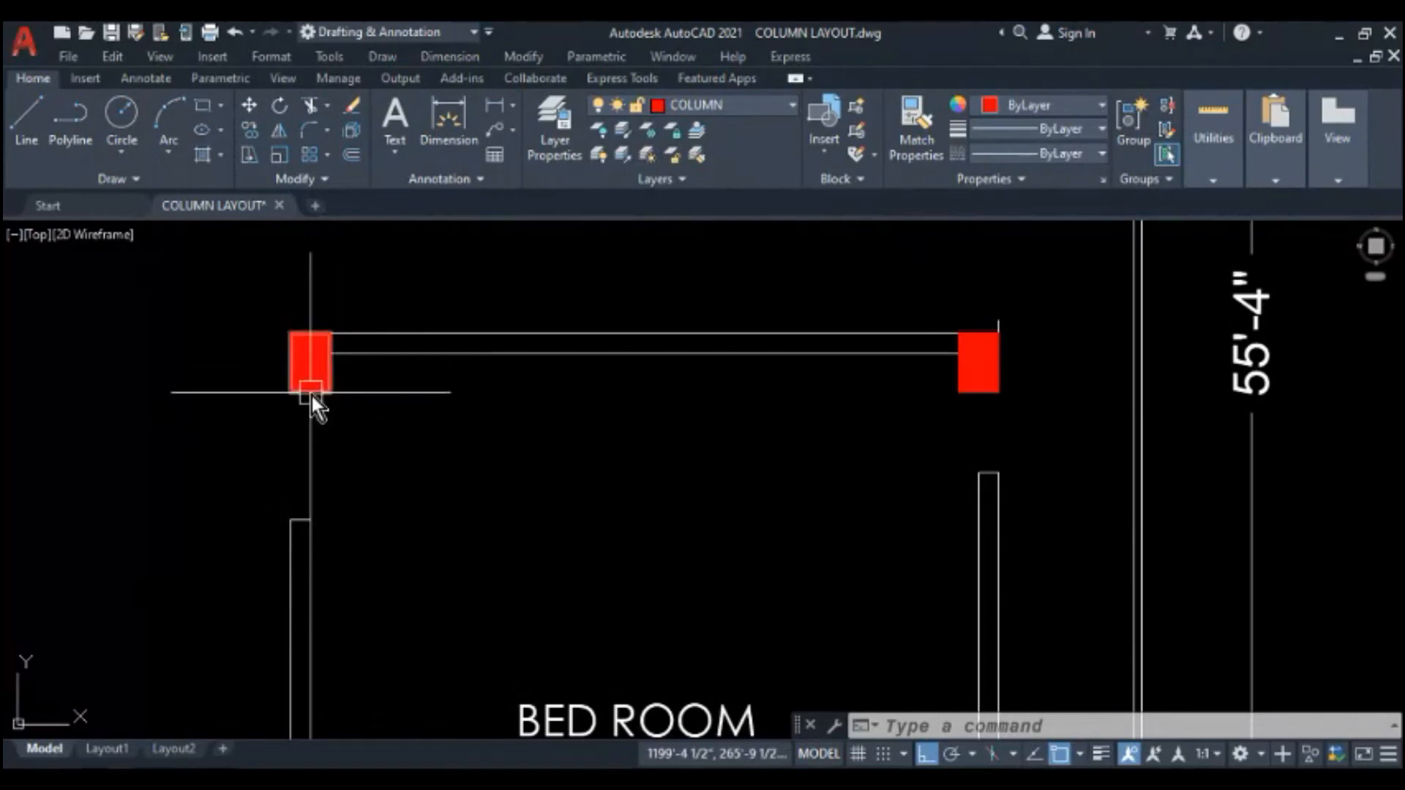
scroll(313, 399, up, 3)
scroll(385, 399, down, 3)
scroll(352, 435, up, 2)
click(409, 390)
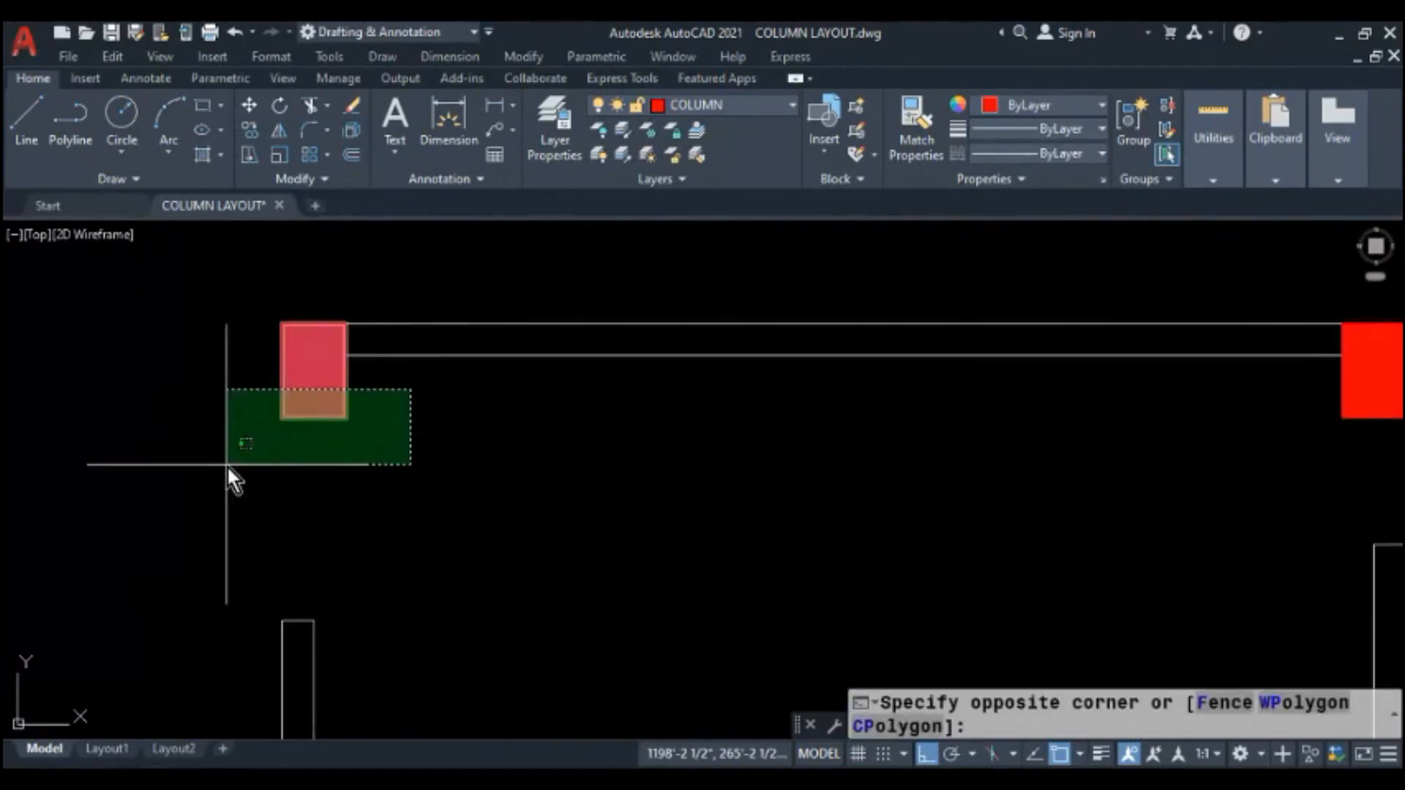
click(228, 466)
text(S)
key(Return)
scroll(316, 417, up, 4)
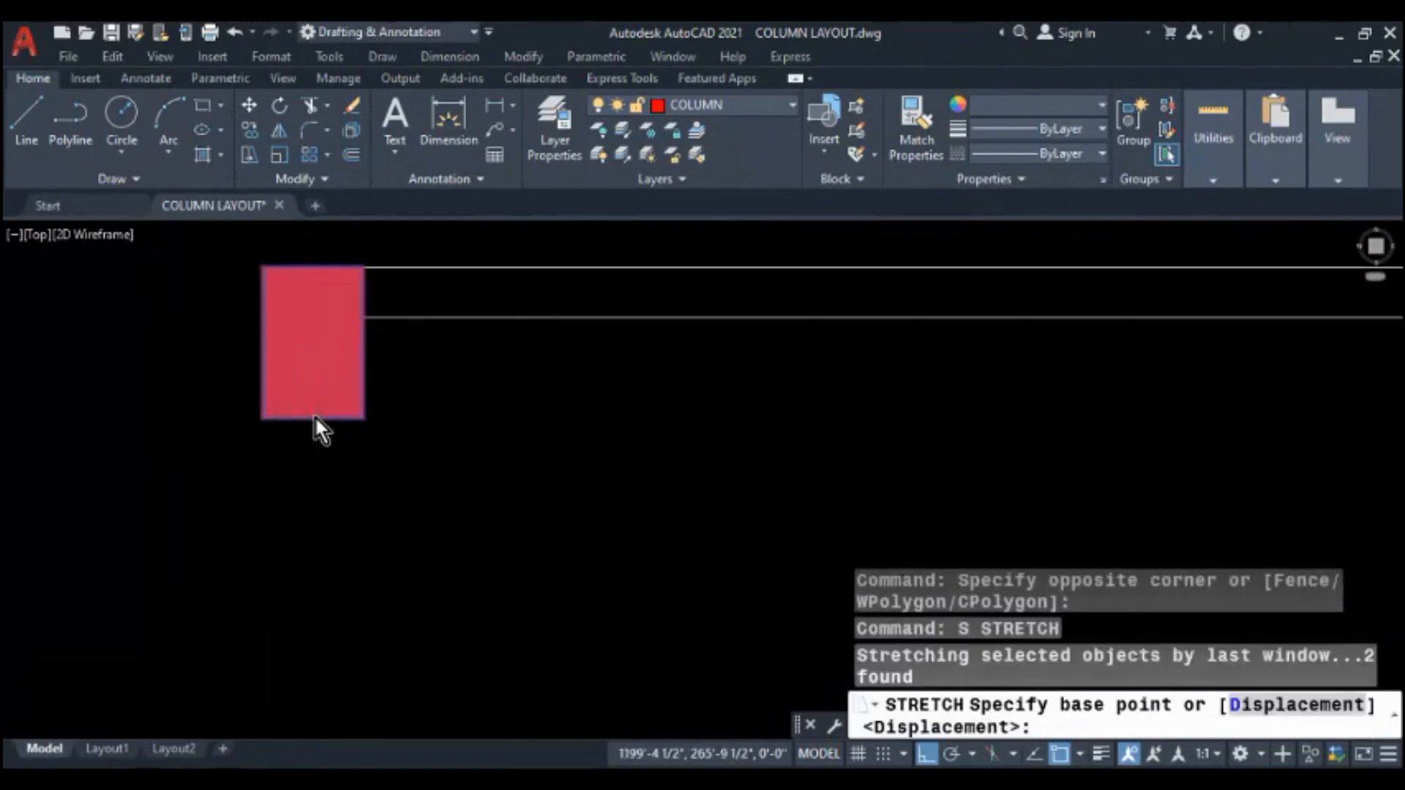
click(311, 420)
text(5)
key(Return)
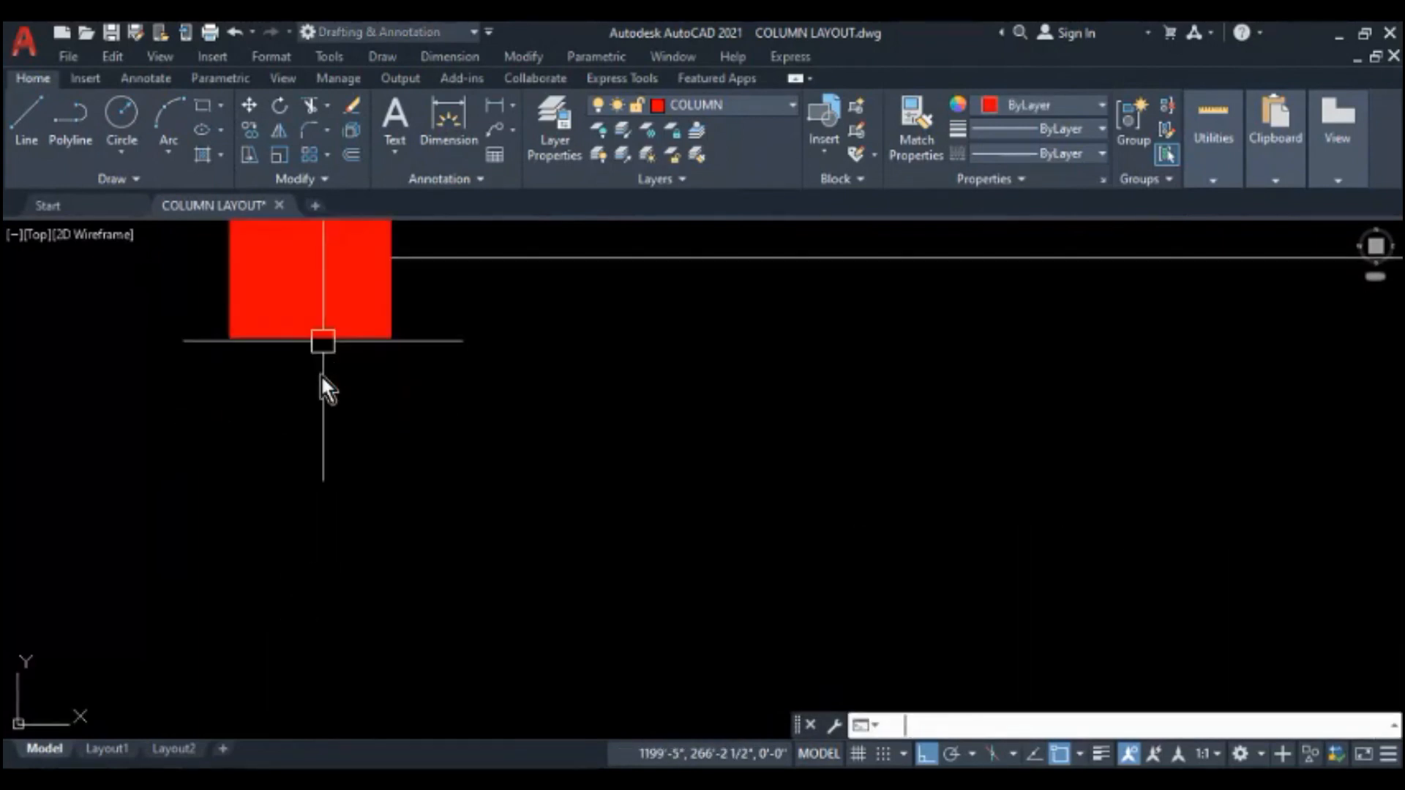
scroll(338, 388, down, 3)
scroll(350, 403, up, 3)
click(346, 418)
click(325, 420)
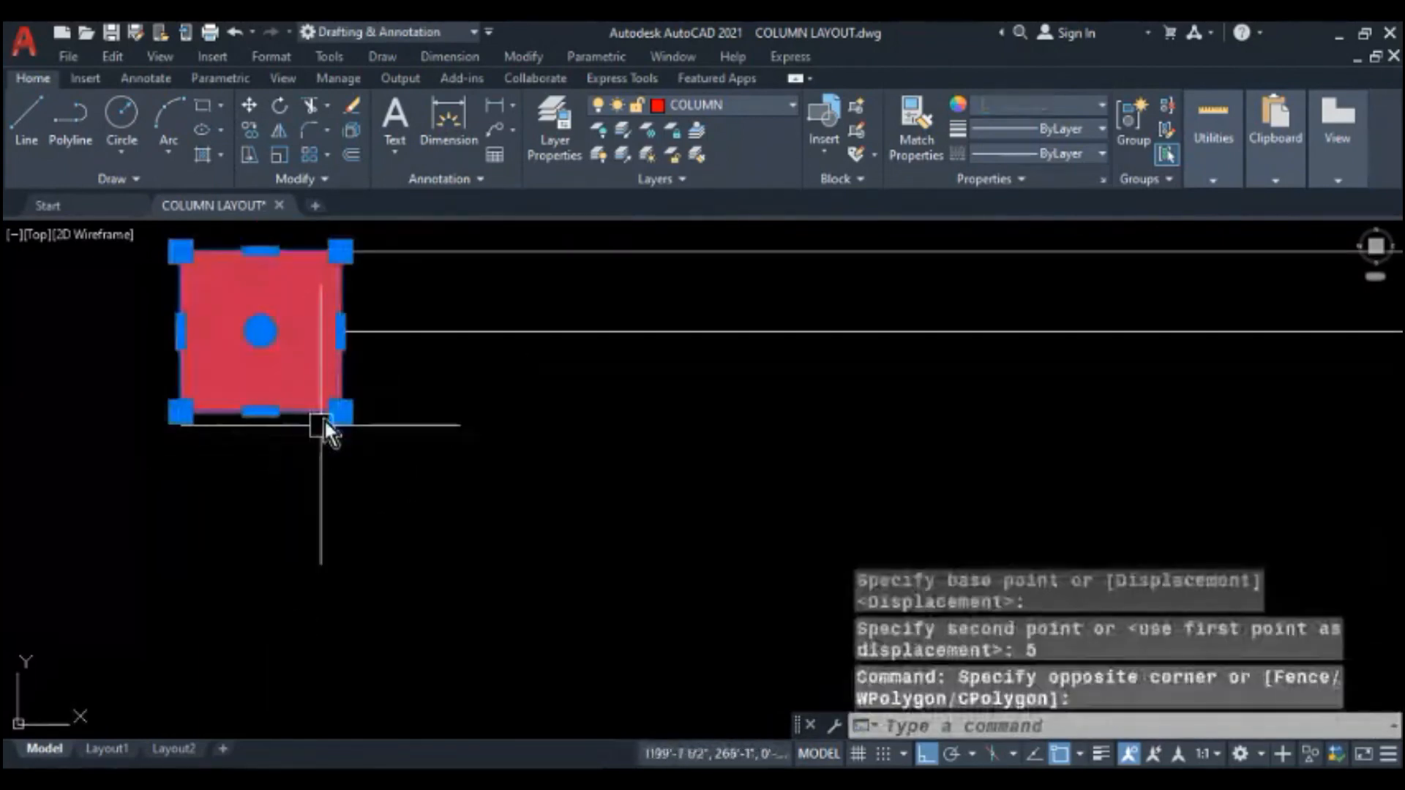
text(S)
key(Return)
click(341, 335)
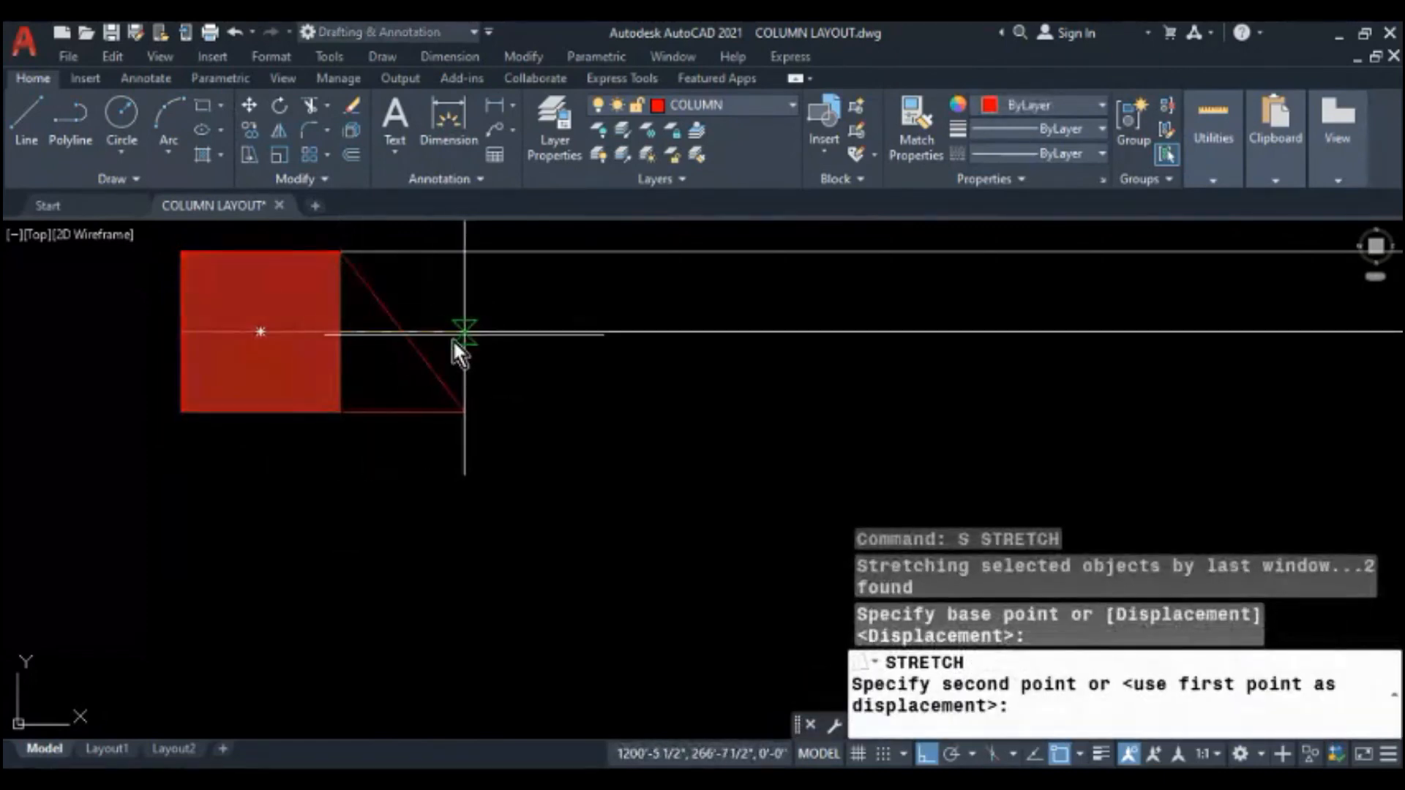
key(Escape)
- Extend the bedroom-side edge of the upper verandah-side column 5" along the wall
click(383, 358)
click(297, 388)
click(349, 333)
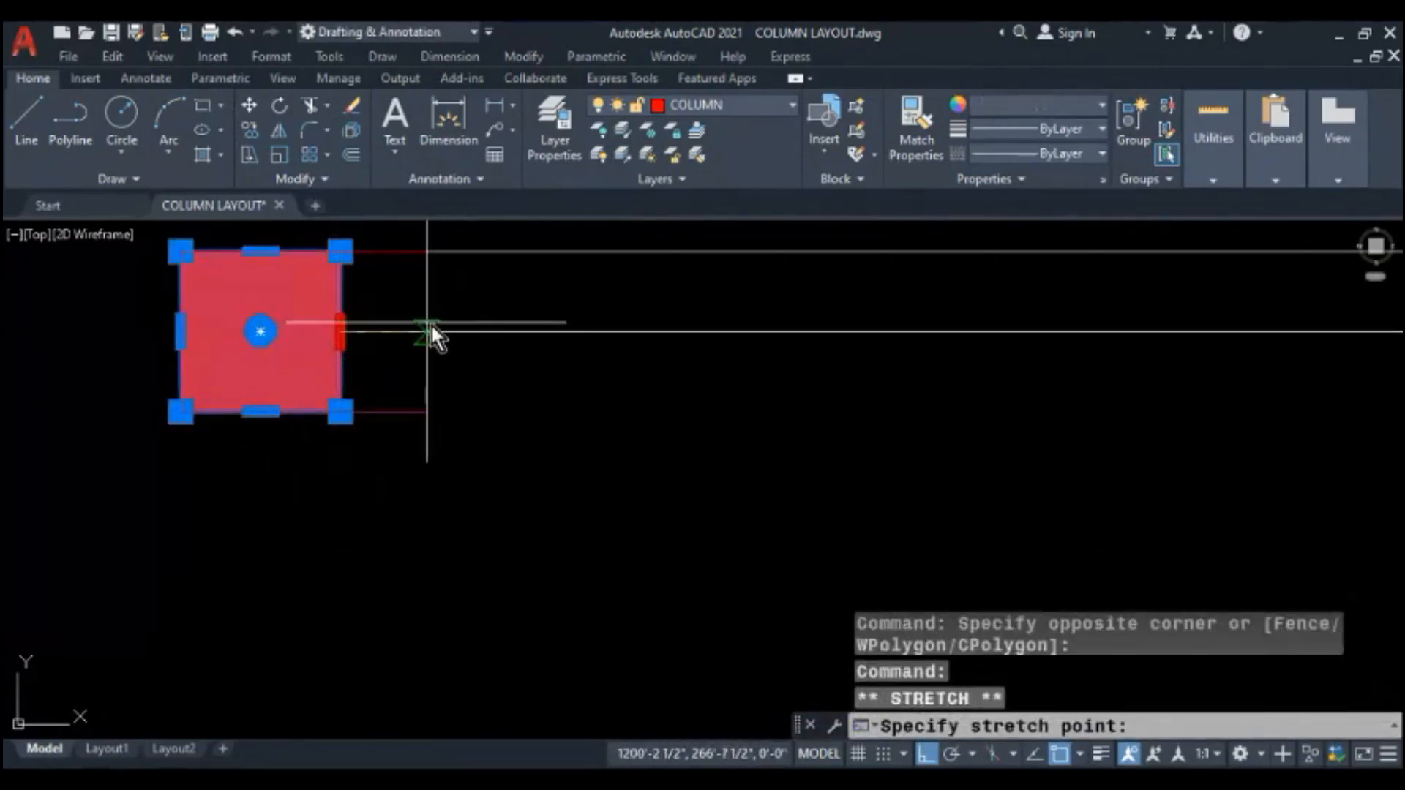
text(5)
key(Return)
key(Escape)
key(Escape)
scroll(293, 412, down, 8)
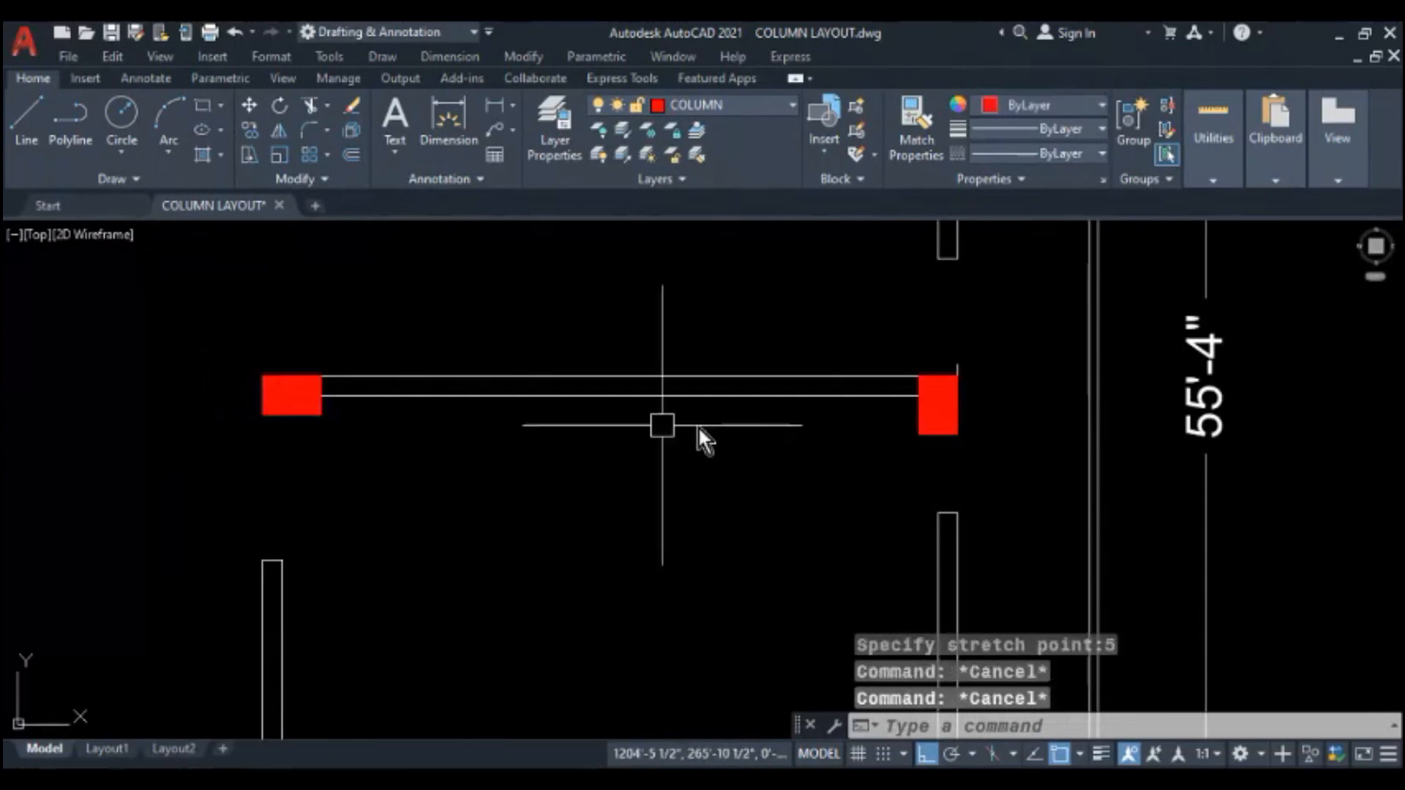
- Reorient the 14'X12' bedroom's outer upper column by raising its lower edge 5" and extending its inner edge 5" along the wall
scroll(958, 429, up, 3)
click(997, 417)
click(902, 397)
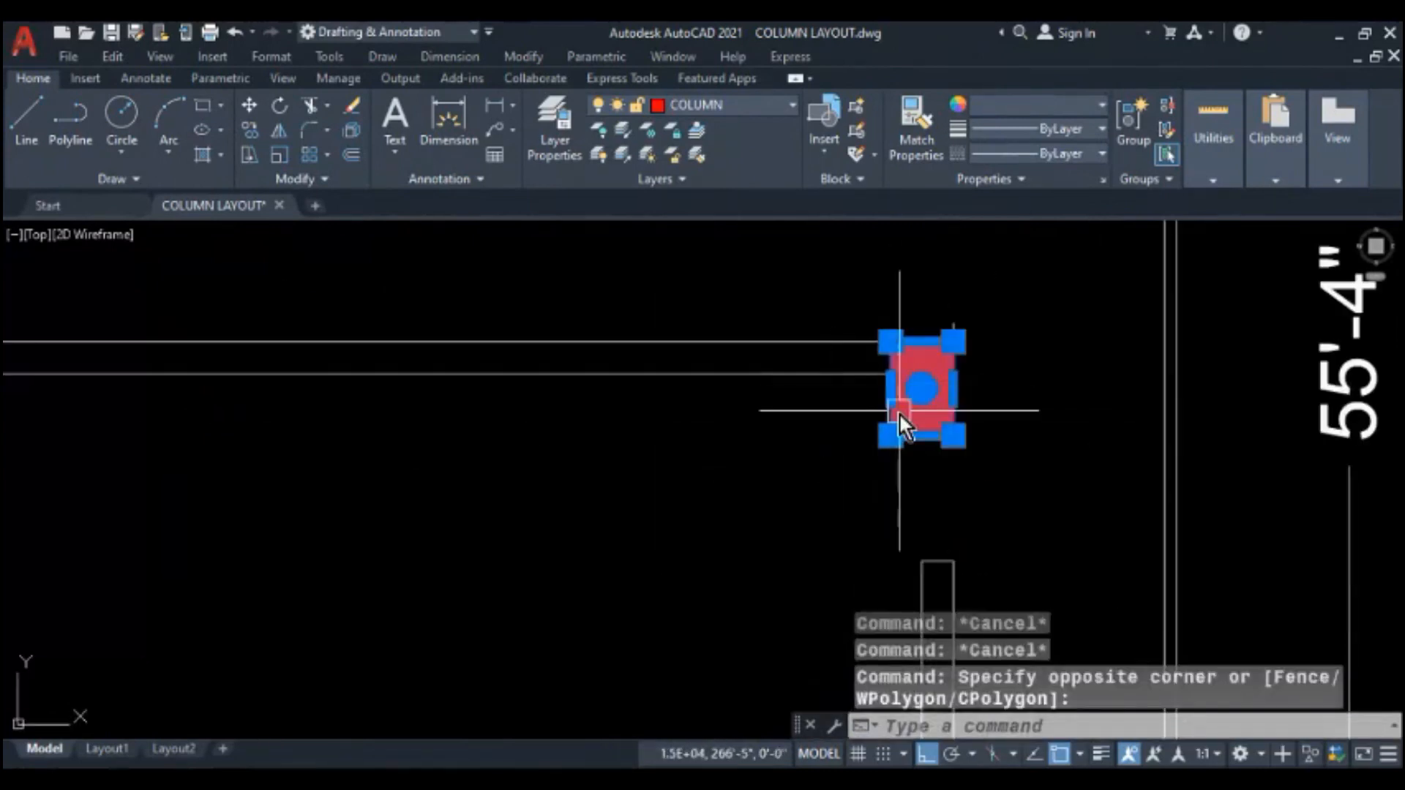
click(919, 393)
text(5)
key(Return)
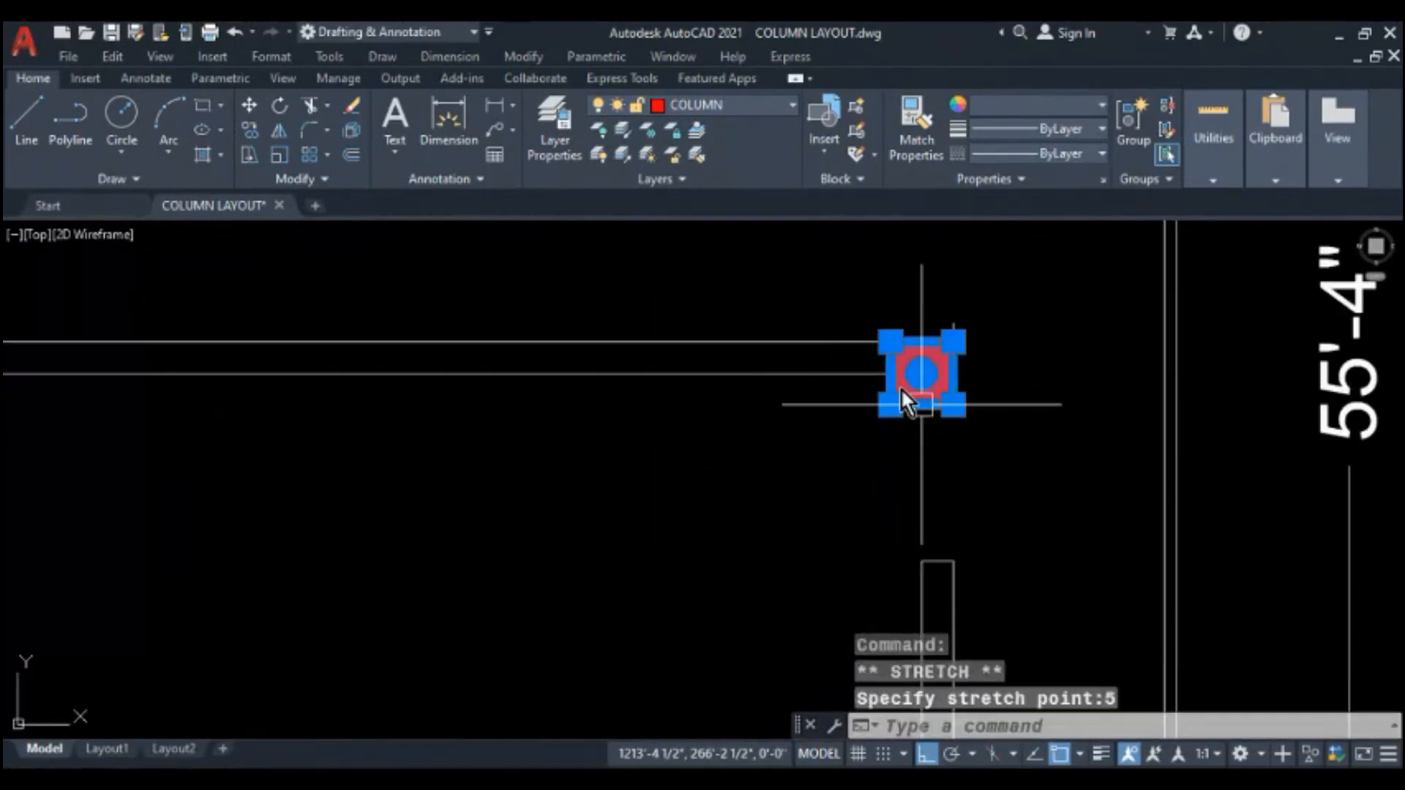
click(887, 374)
text(5)
key(Return)
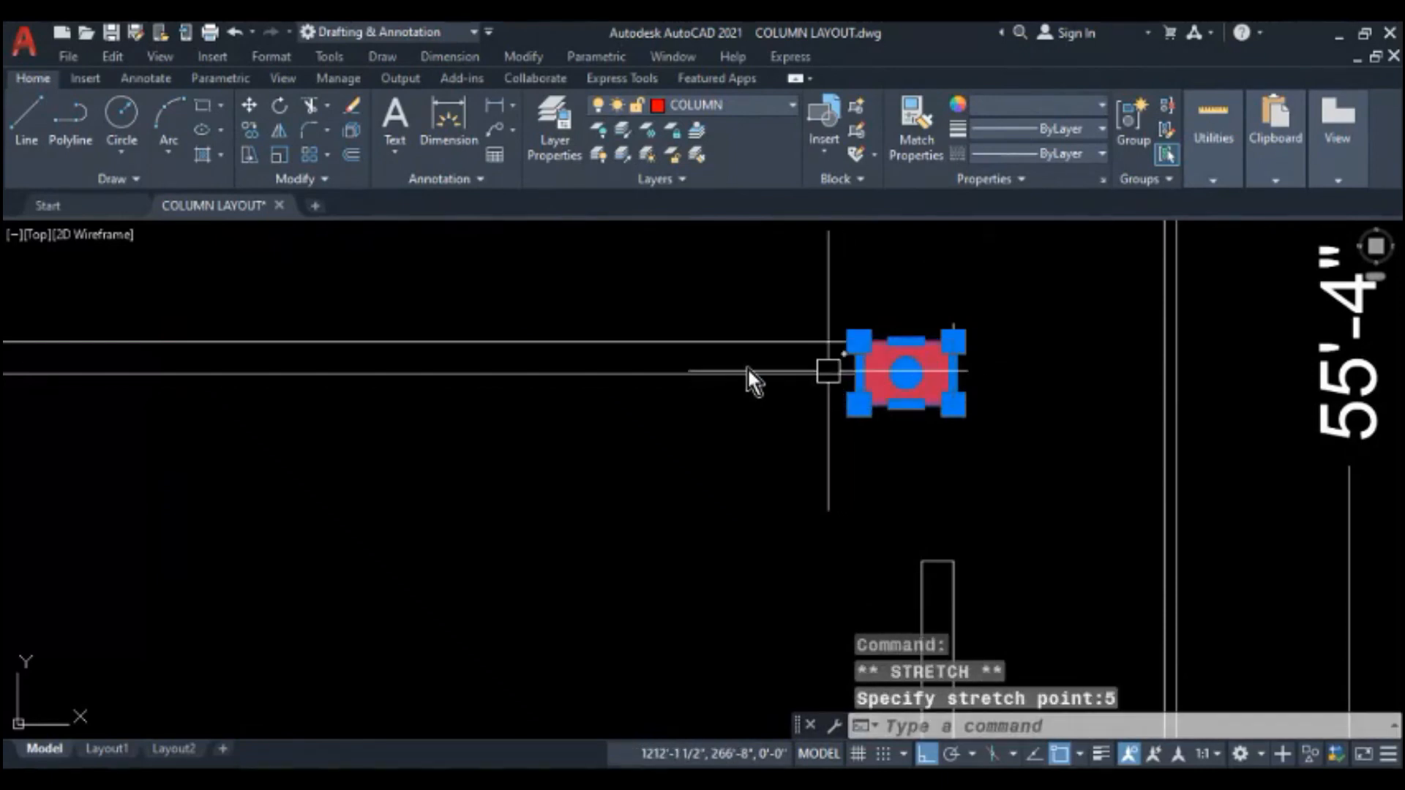
key(Escape)
key(Escape)
scroll(748, 383, down, 5)
- Erase the stray line stub above the outer corner of the 14'X12' bedroom's upper outer column
scroll(775, 382, up, 6)
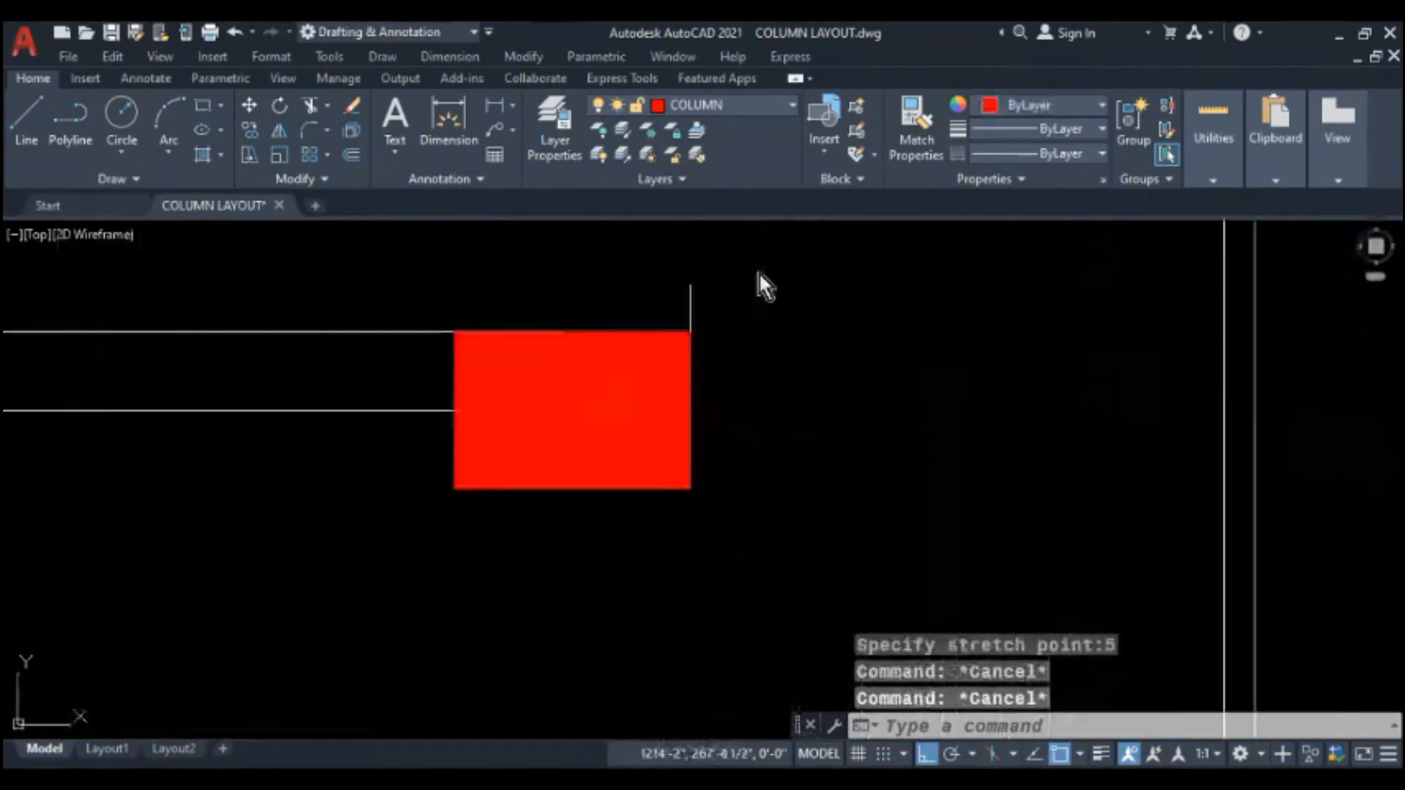
click(759, 273)
click(660, 303)
text(e)
key(Return)
scroll(712, 405, down, 6)
scroll(712, 409, down, 4)
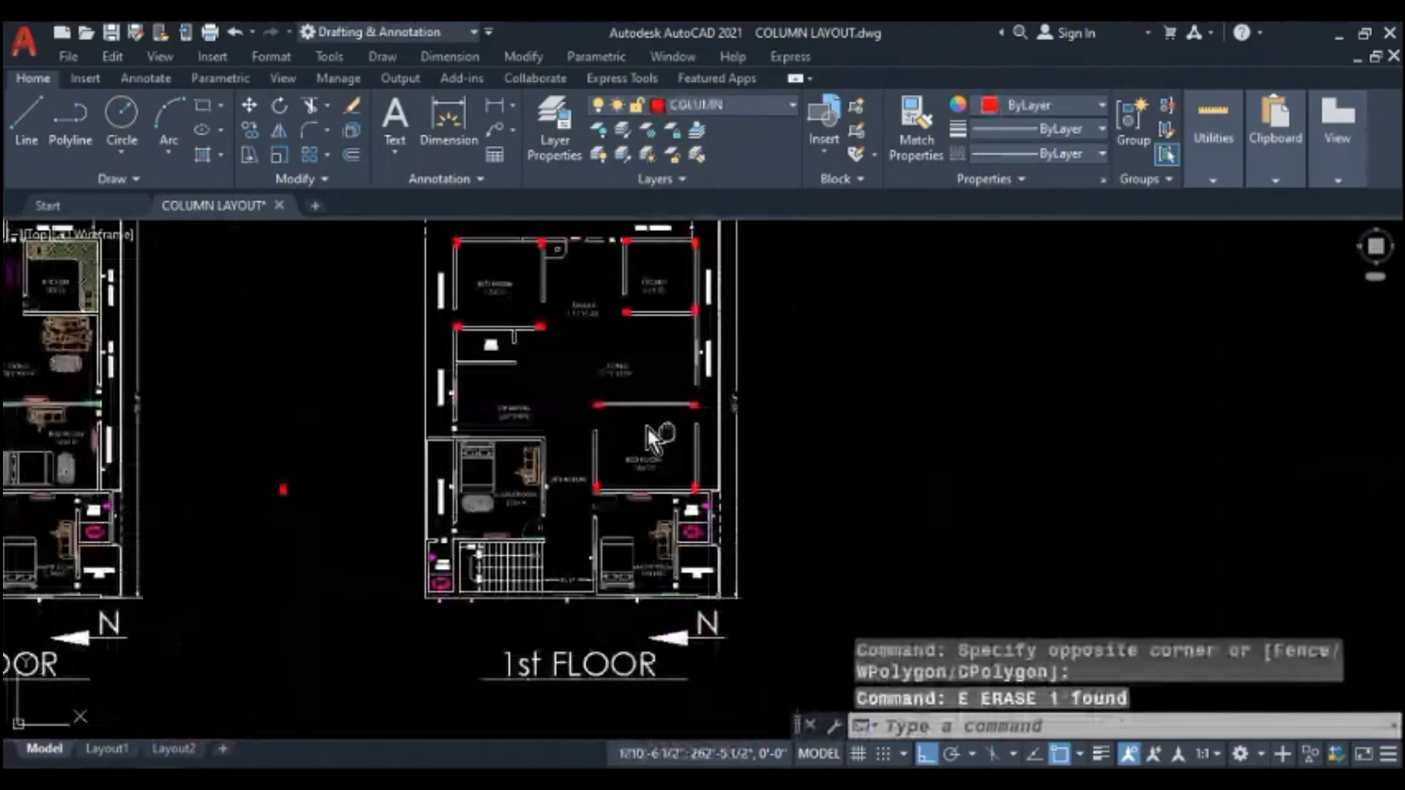
scroll(574, 391, up, 1)
scroll(567, 523, up, 4)
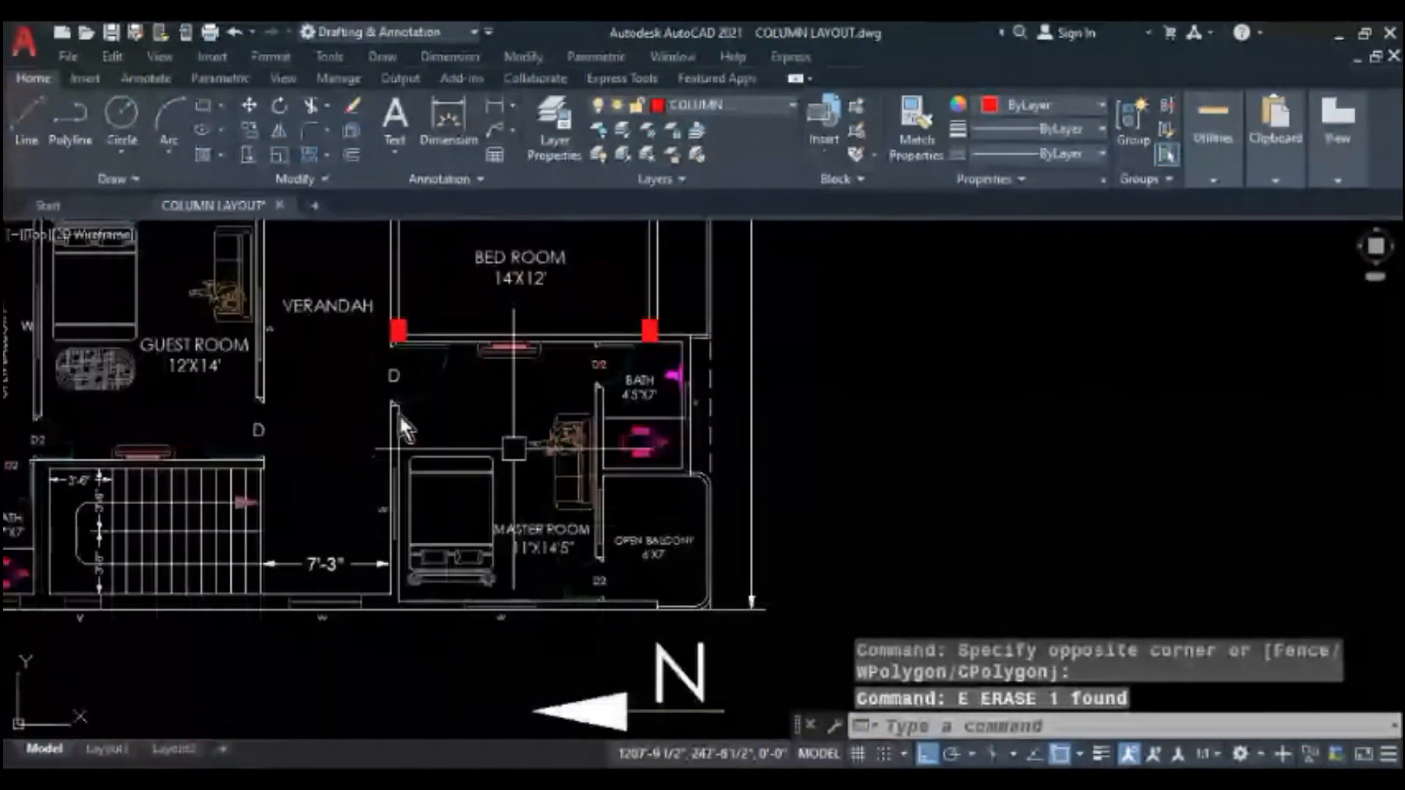
- Place a copy of a column at the guest room's upper balcony-side wall junction, below door D2
middle_drag(386, 453, 563, 563)
scroll(494, 498, up, 2)
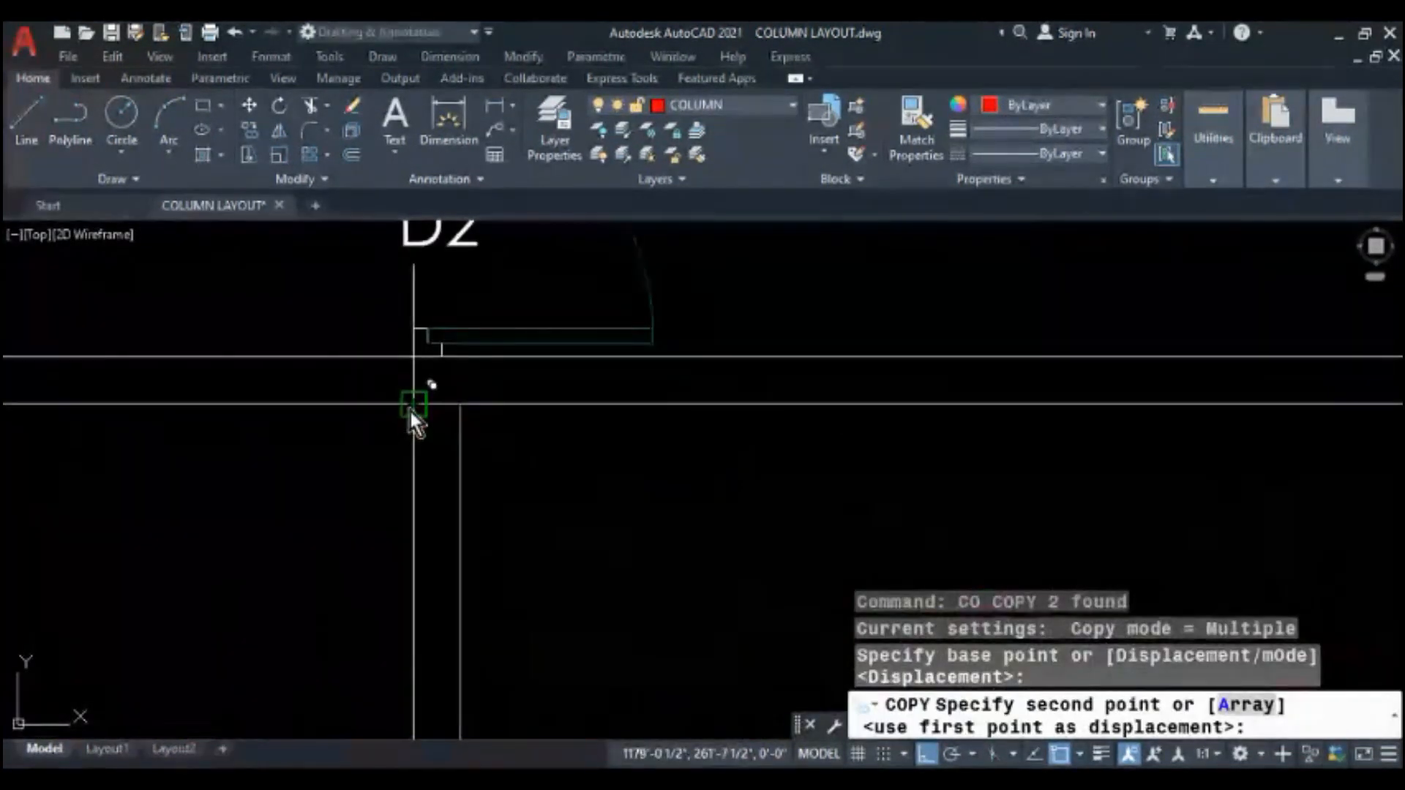
click(413, 407)
key(Escape)
key(Escape)
- Move the guest room's balcony-side column up so its top edge aligns with the wall's upper line
click(546, 480)
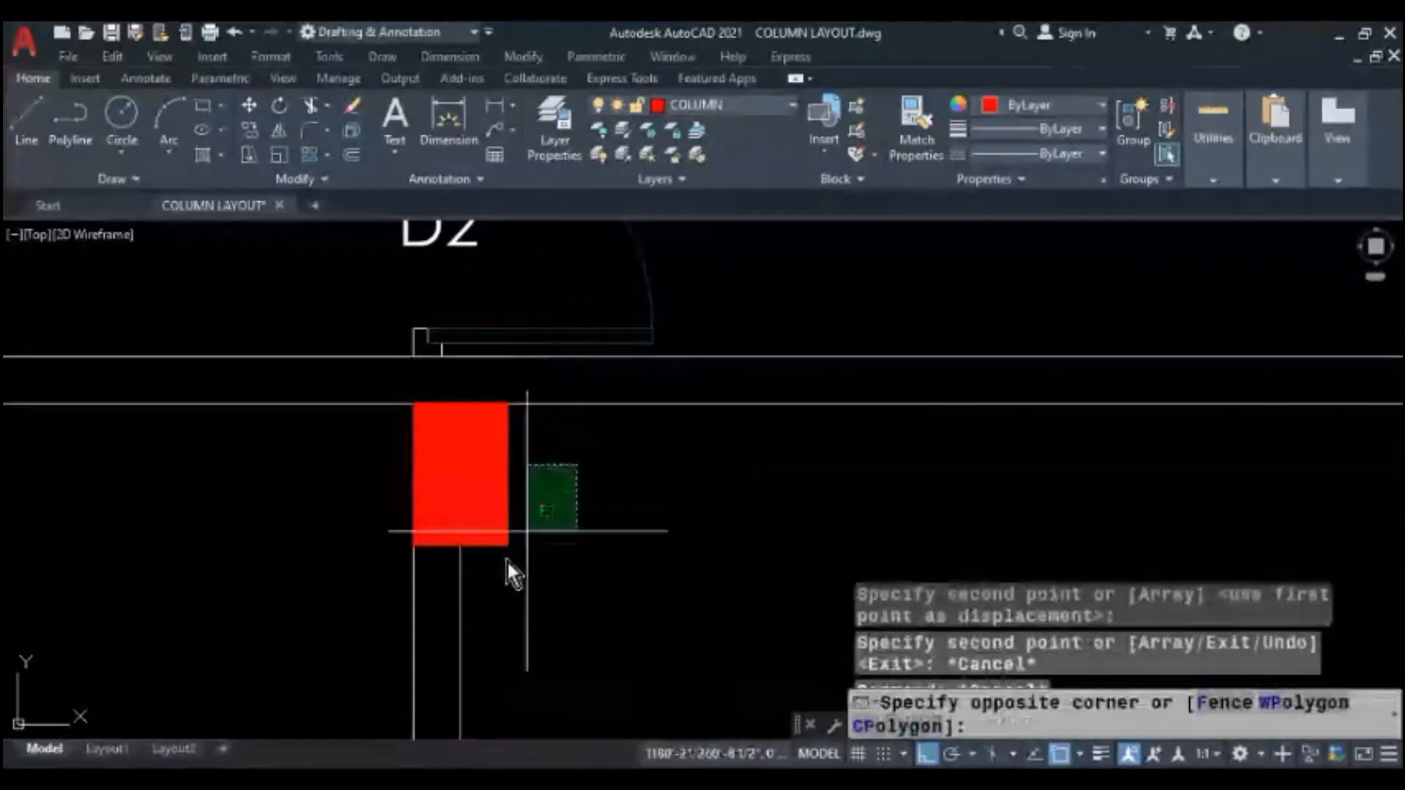
click(511, 562)
text(m)
key(Return)
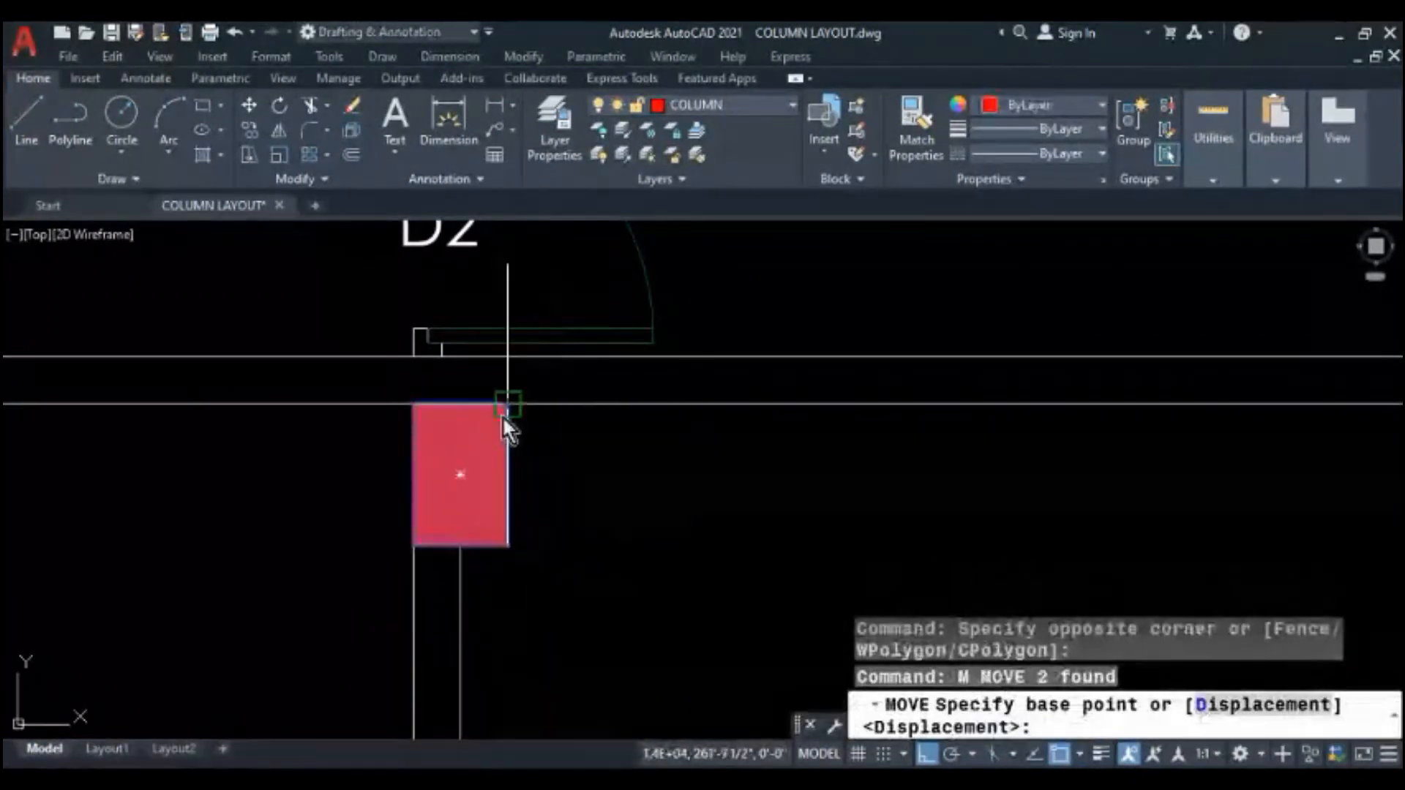
click(508, 404)
click(510, 356)
key(Escape)
key(Escape)
scroll(506, 390, down, 5)
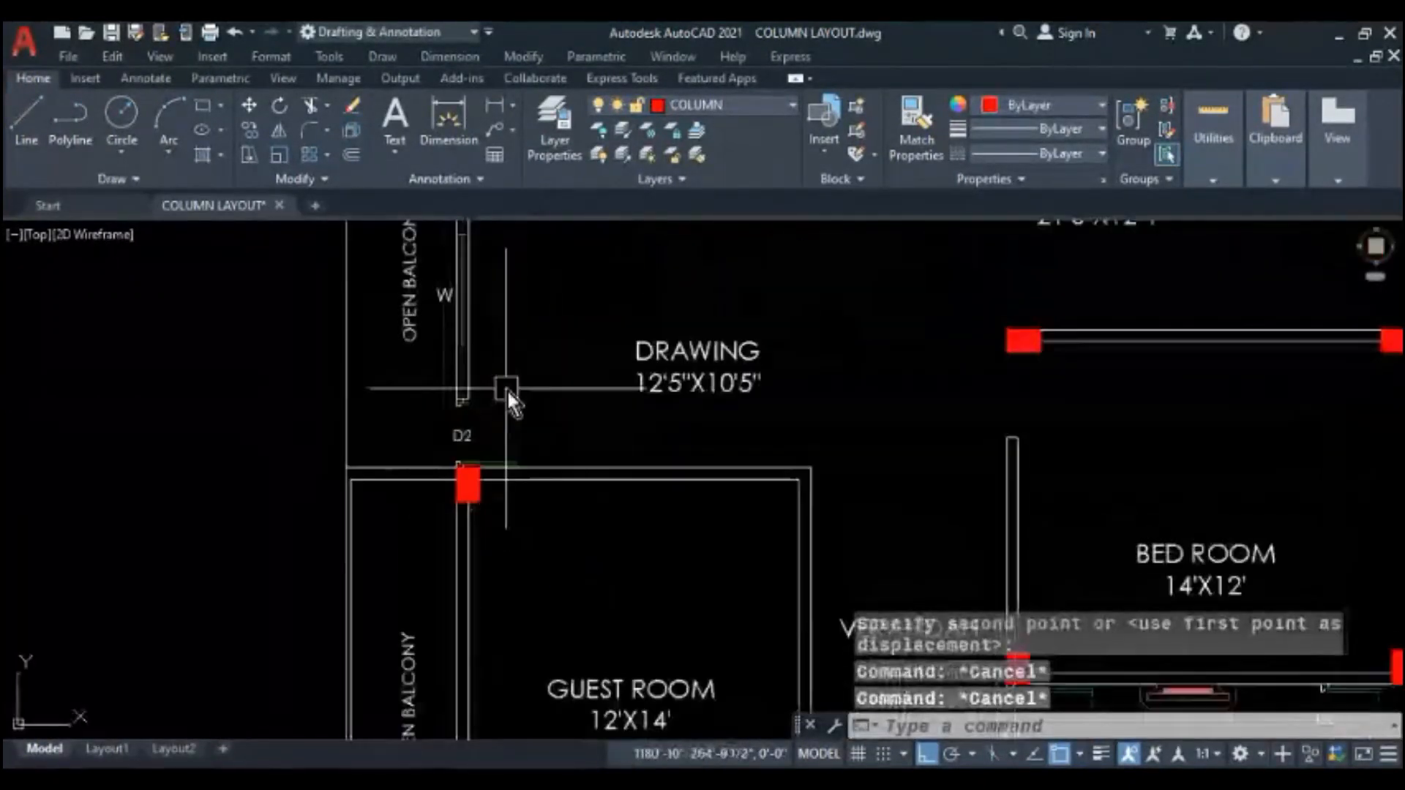
- Erase the D2 door above the guest room's upper balcony-side column
scroll(534, 434, up, 4)
click(559, 424)
click(329, 477)
text(e)
key(Return)
- Copy the guest room's upper balcony-side column along the wall to the room's upper verandah-side corner
scroll(377, 515, up, 2)
click(412, 477)
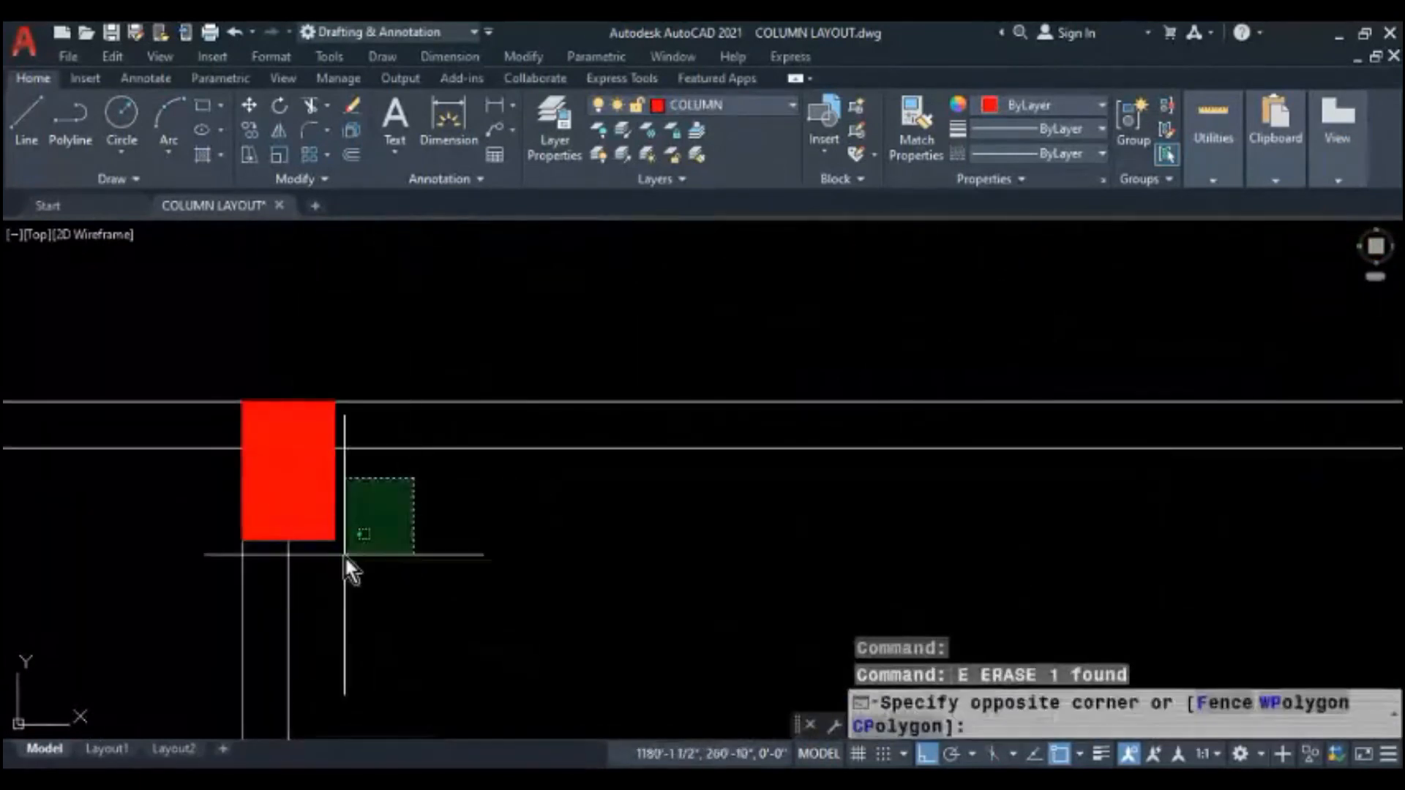
click(312, 571)
text(co)
key(Return)
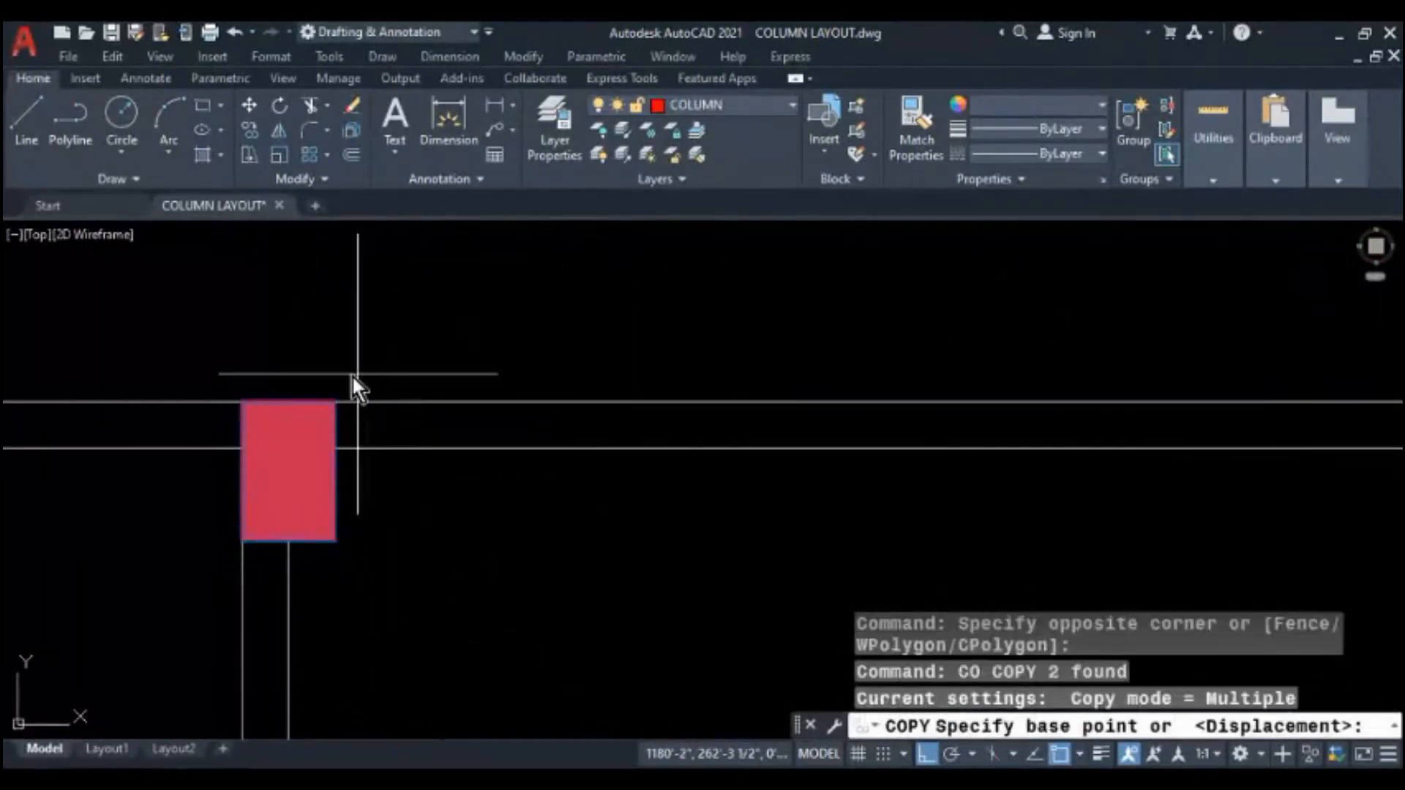
click(338, 410)
scroll(214, 469, down, 4)
scroll(754, 461, up, 4)
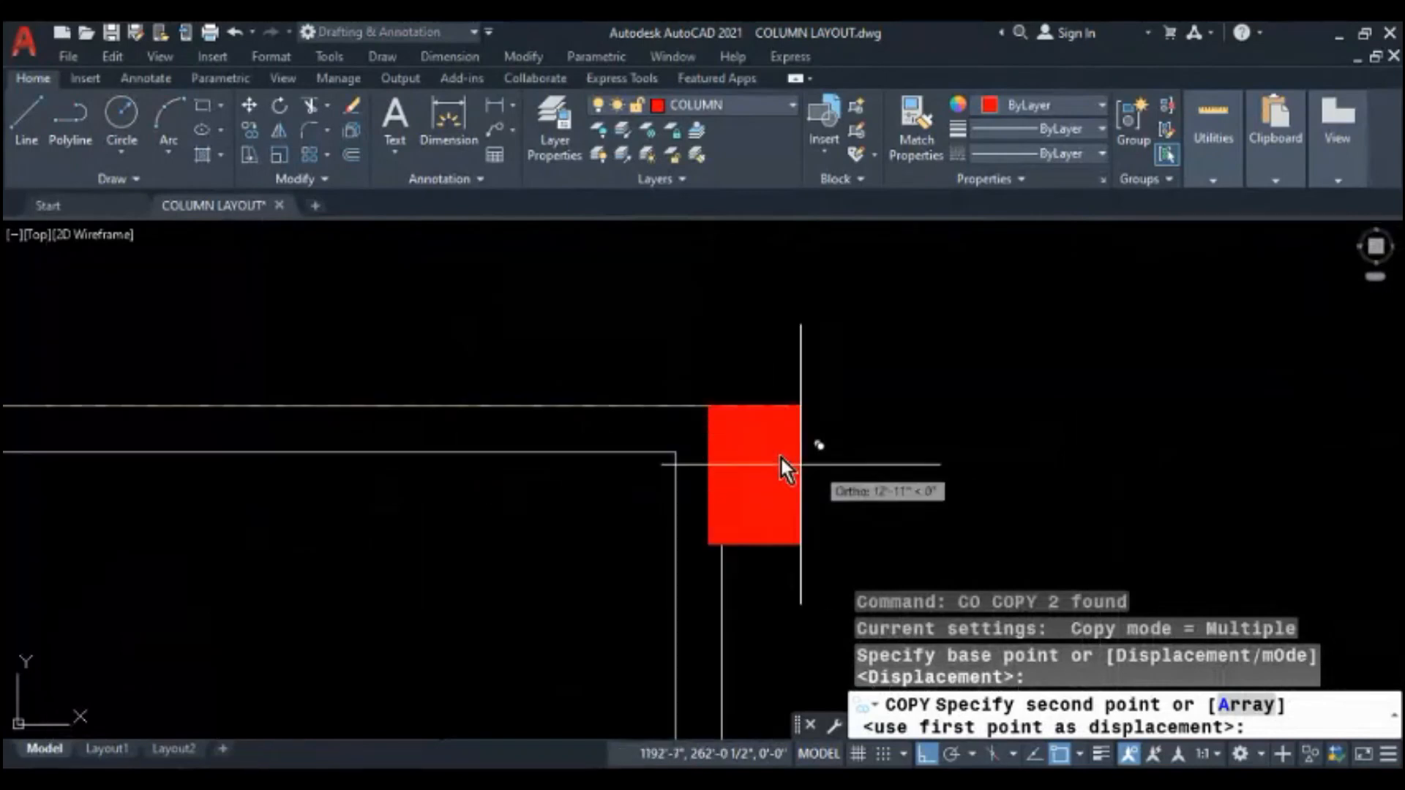
click(722, 411)
scroll(706, 412, down, 2)
scroll(707, 412, down, 2)
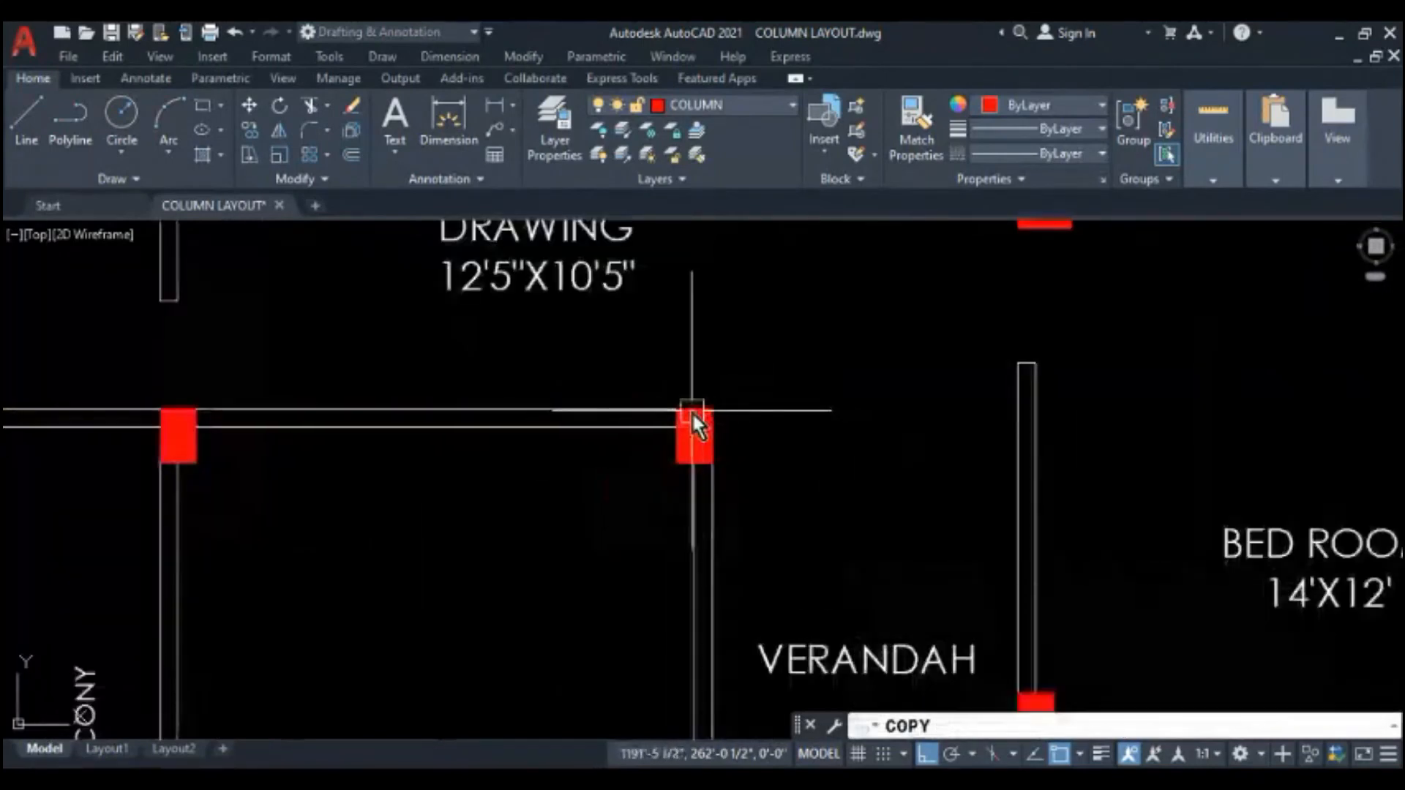
key(Escape)
key(Escape)
scroll(440, 410, down, 3)
middle_drag(448, 495, 401, 403)
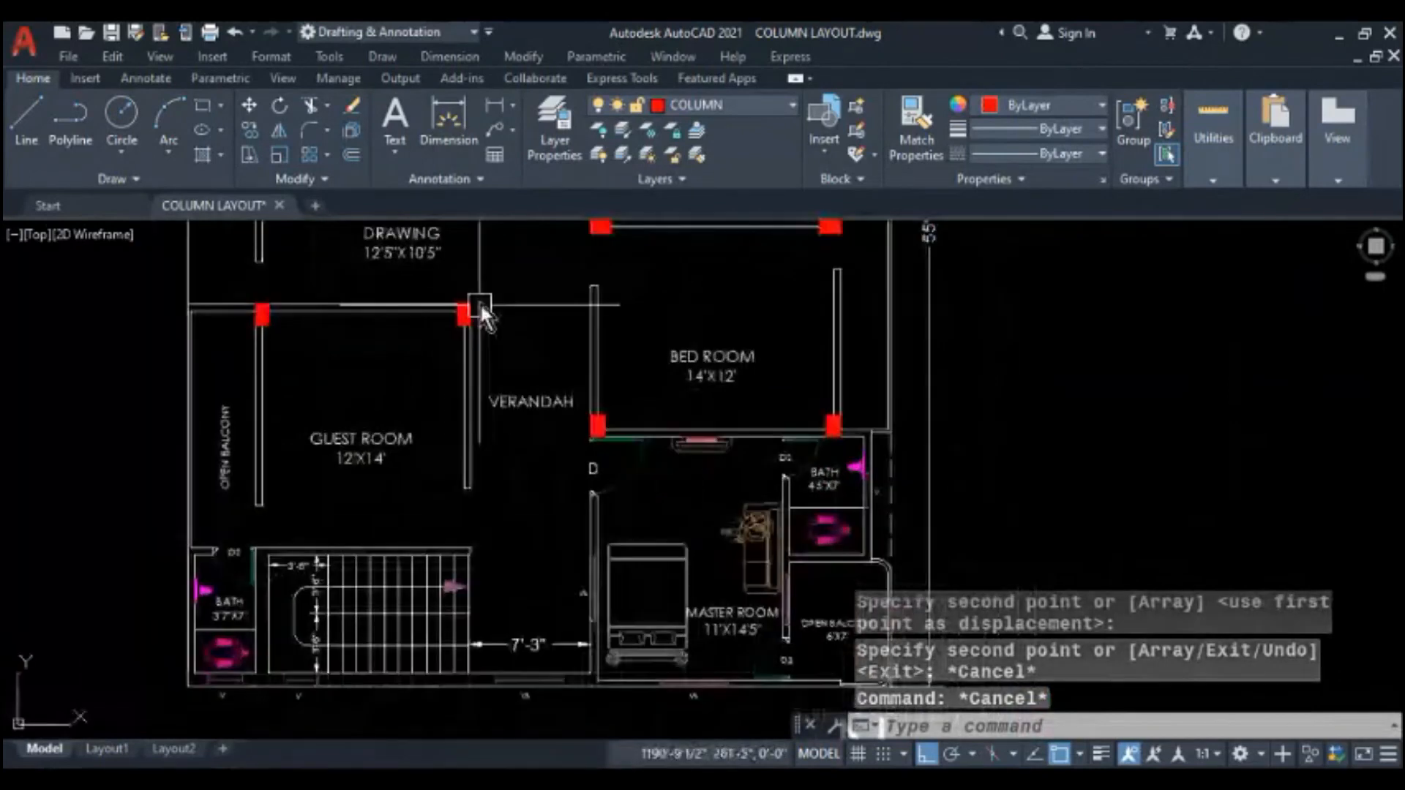
- Copy the guest room's upper verandah-side column straight down to the staircase's upper verandah-side corner
scroll(450, 358, up, 4)
scroll(423, 400, up, 2)
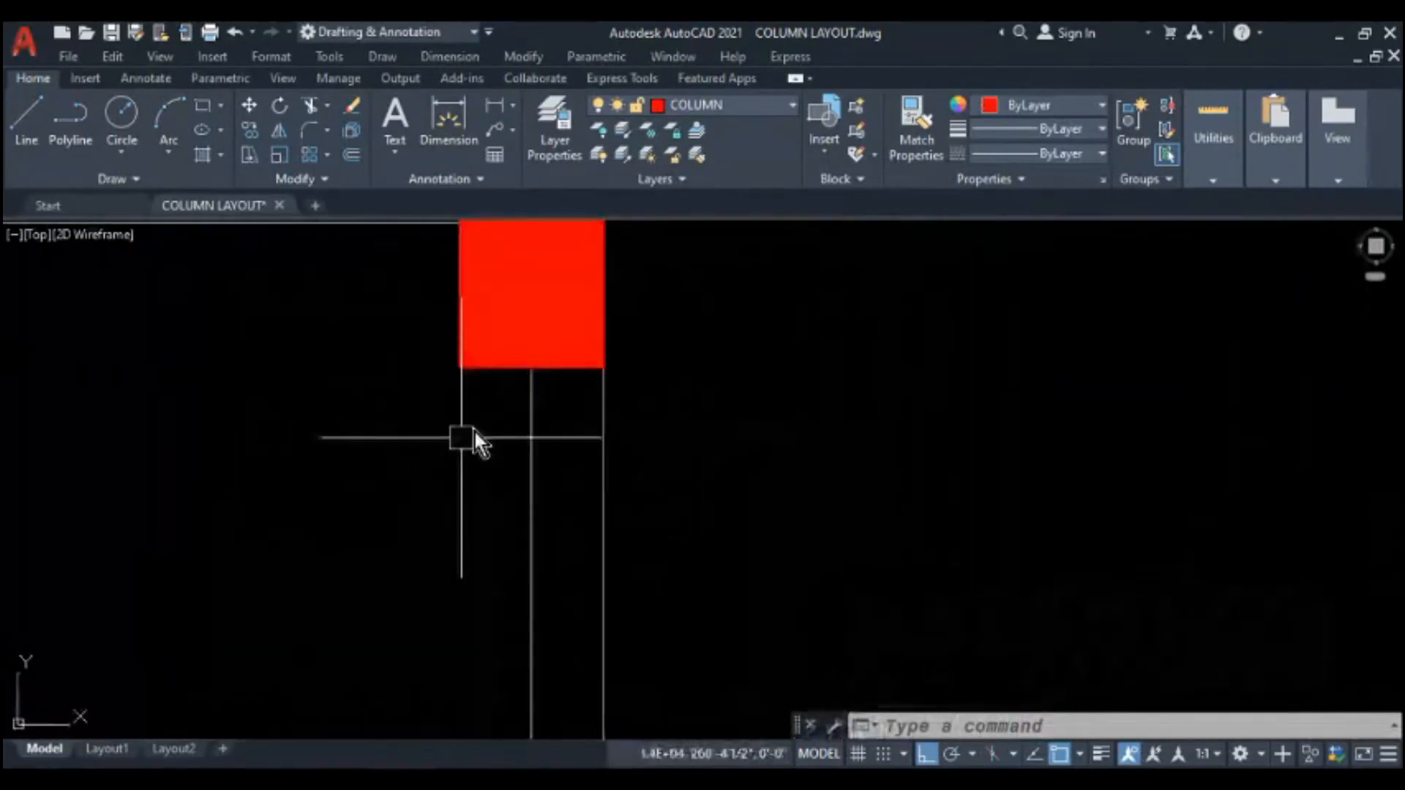
click(496, 408)
click(405, 320)
text(CO)
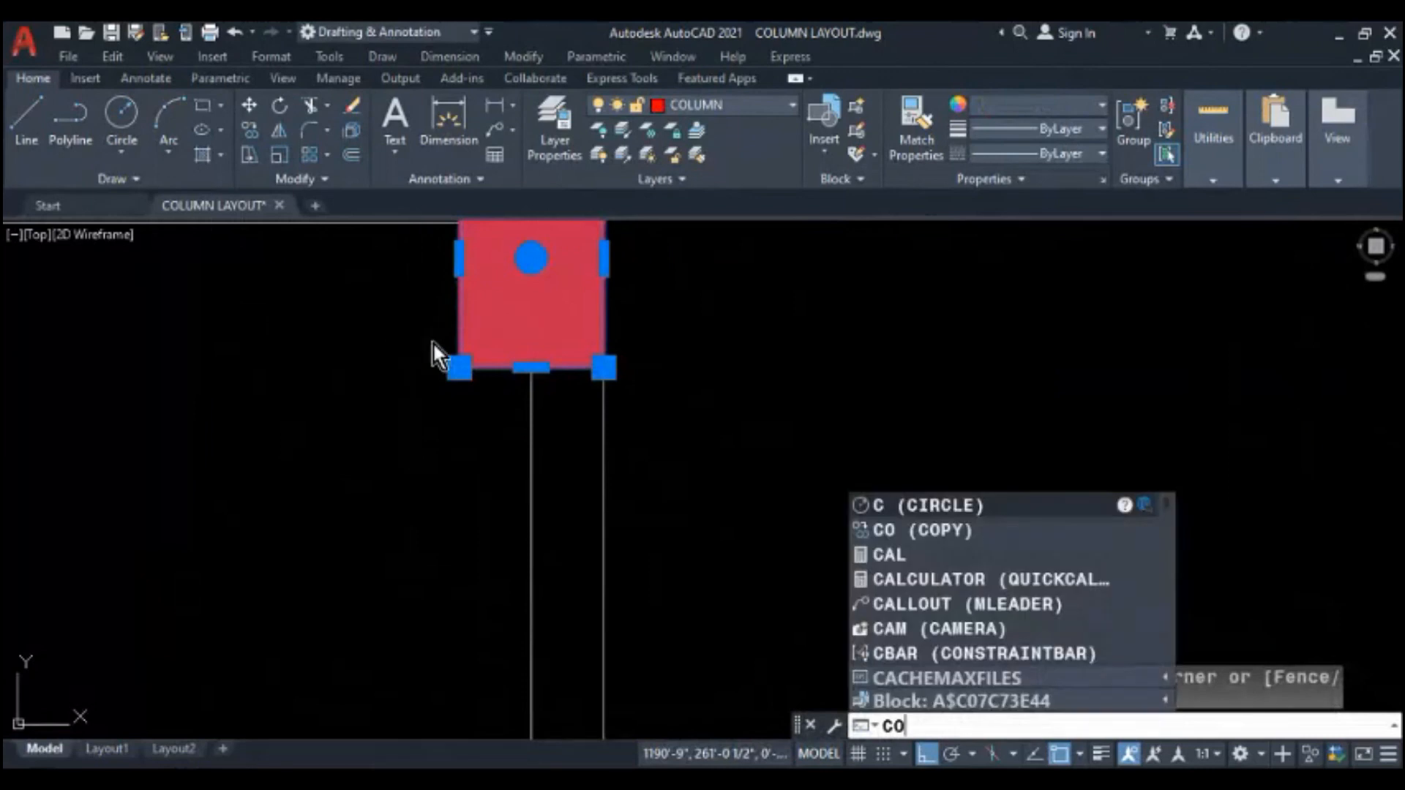
key(Return)
click(461, 374)
scroll(453, 306, down, 5)
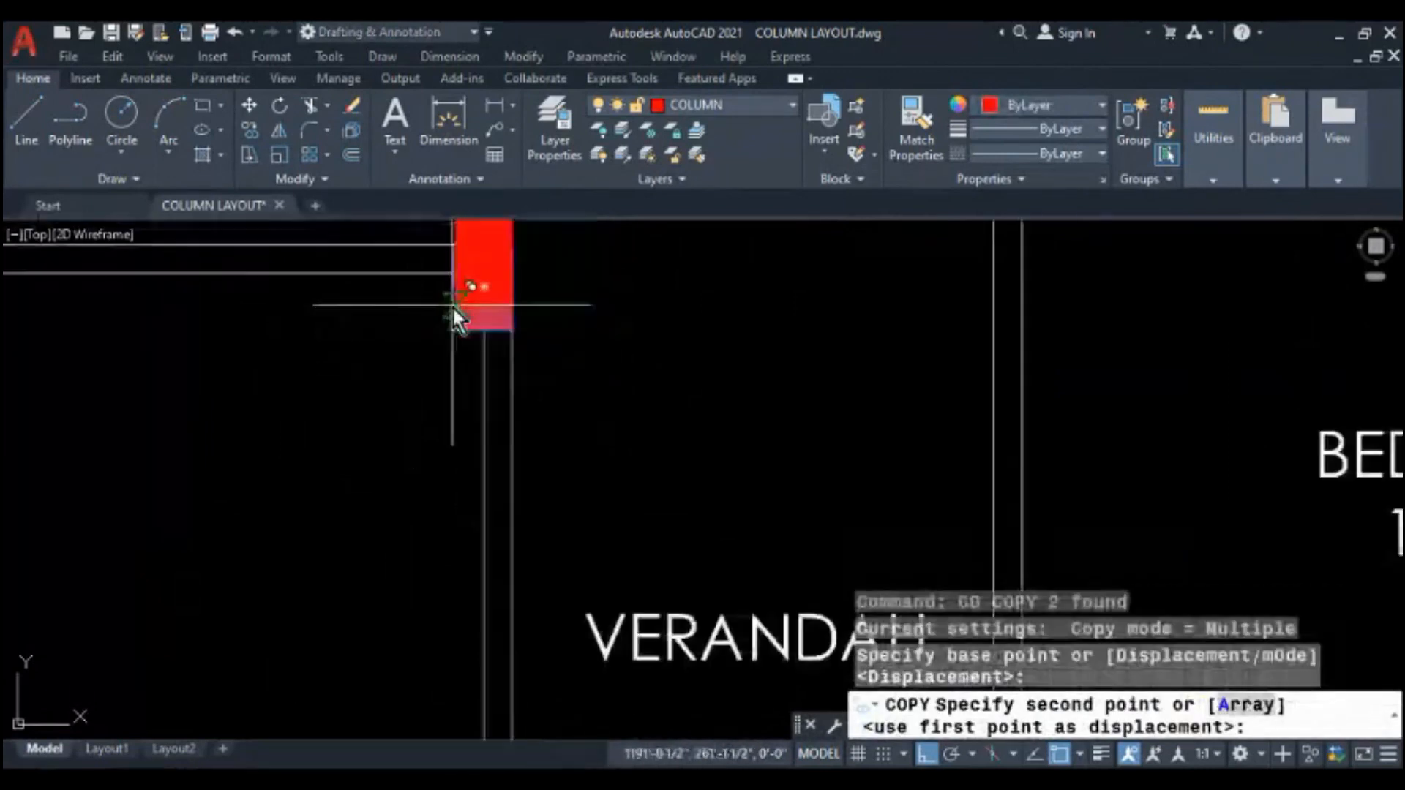
scroll(463, 531, up, 5)
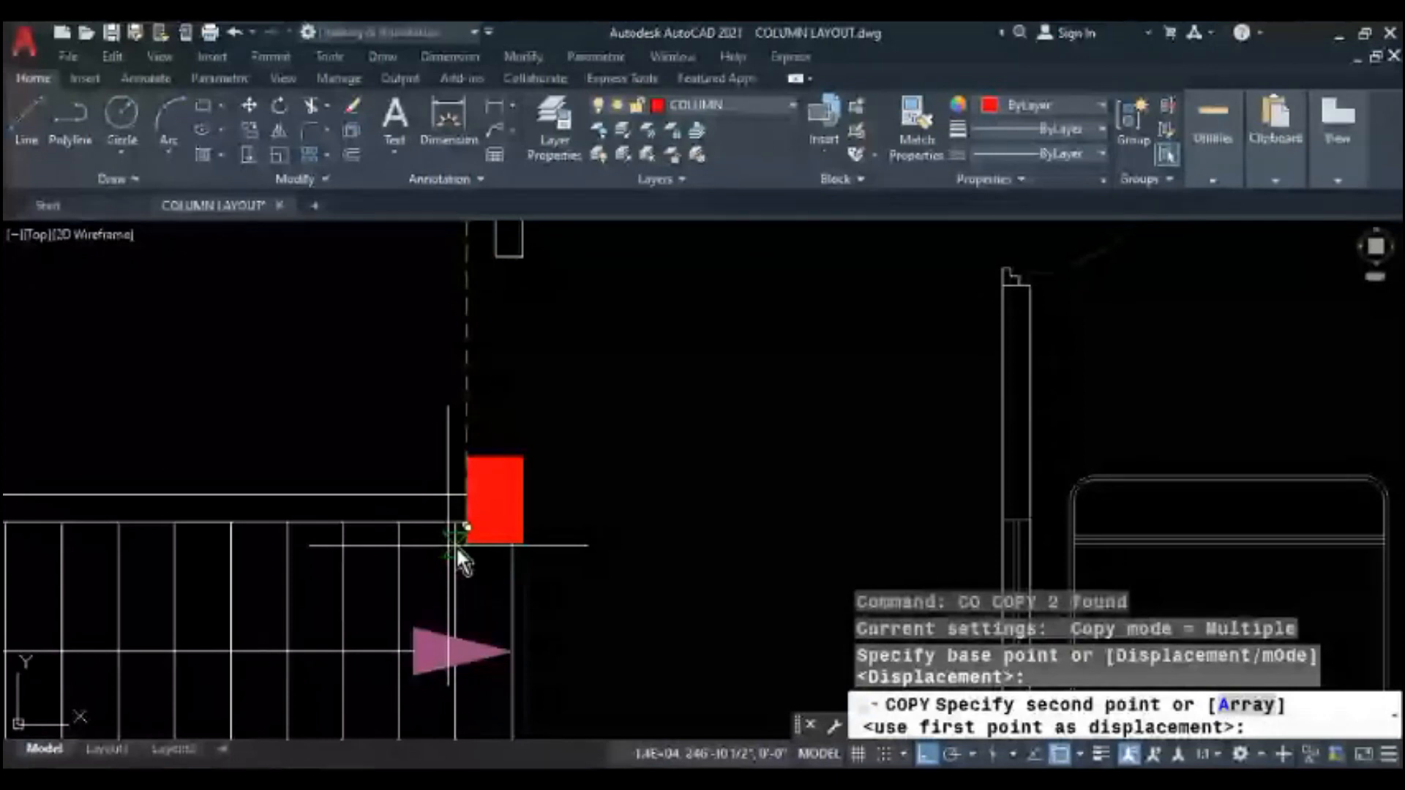
- Copy the guest room's upper balcony-side column straight down to the staircase's upper corner beside the bath
click(370, 337)
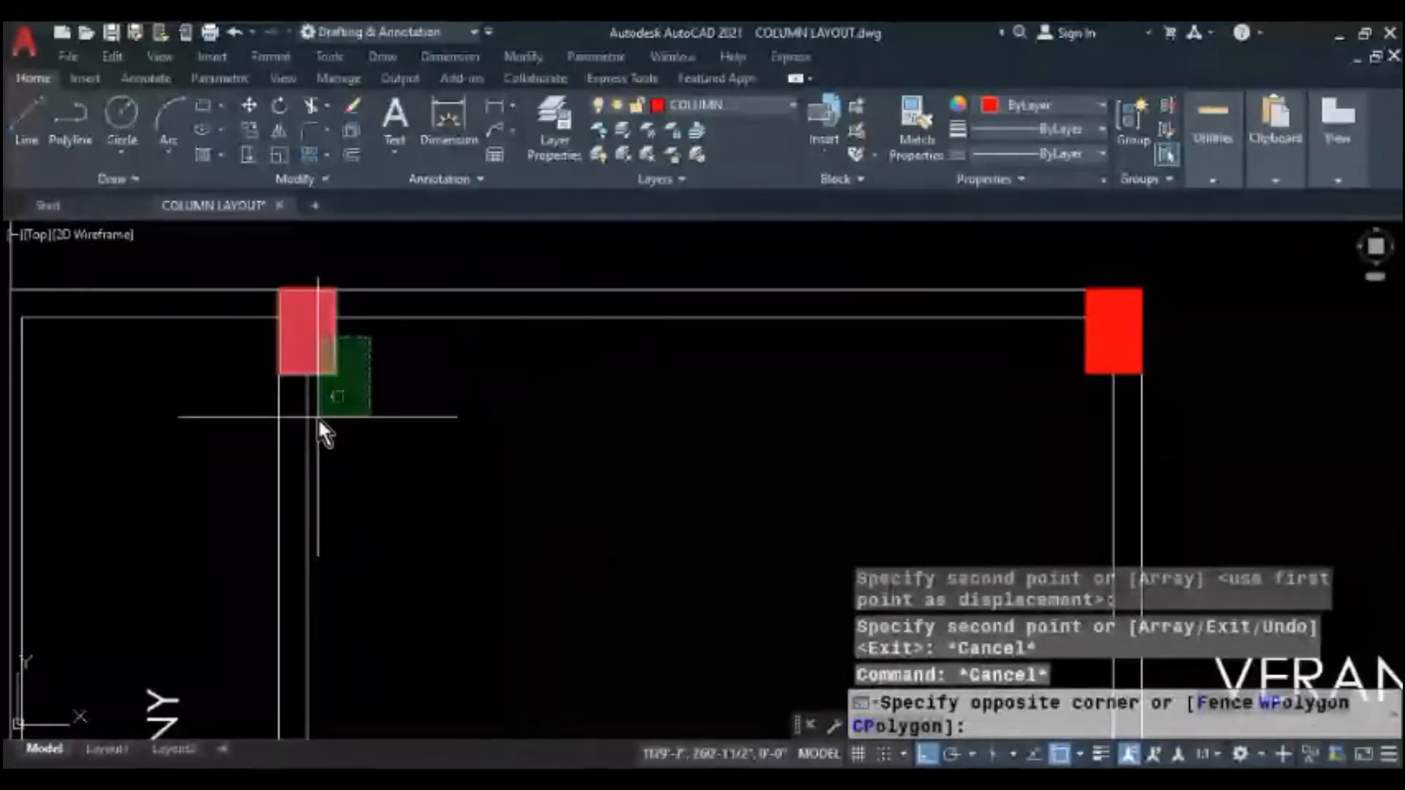
click(317, 419)
text(CO)
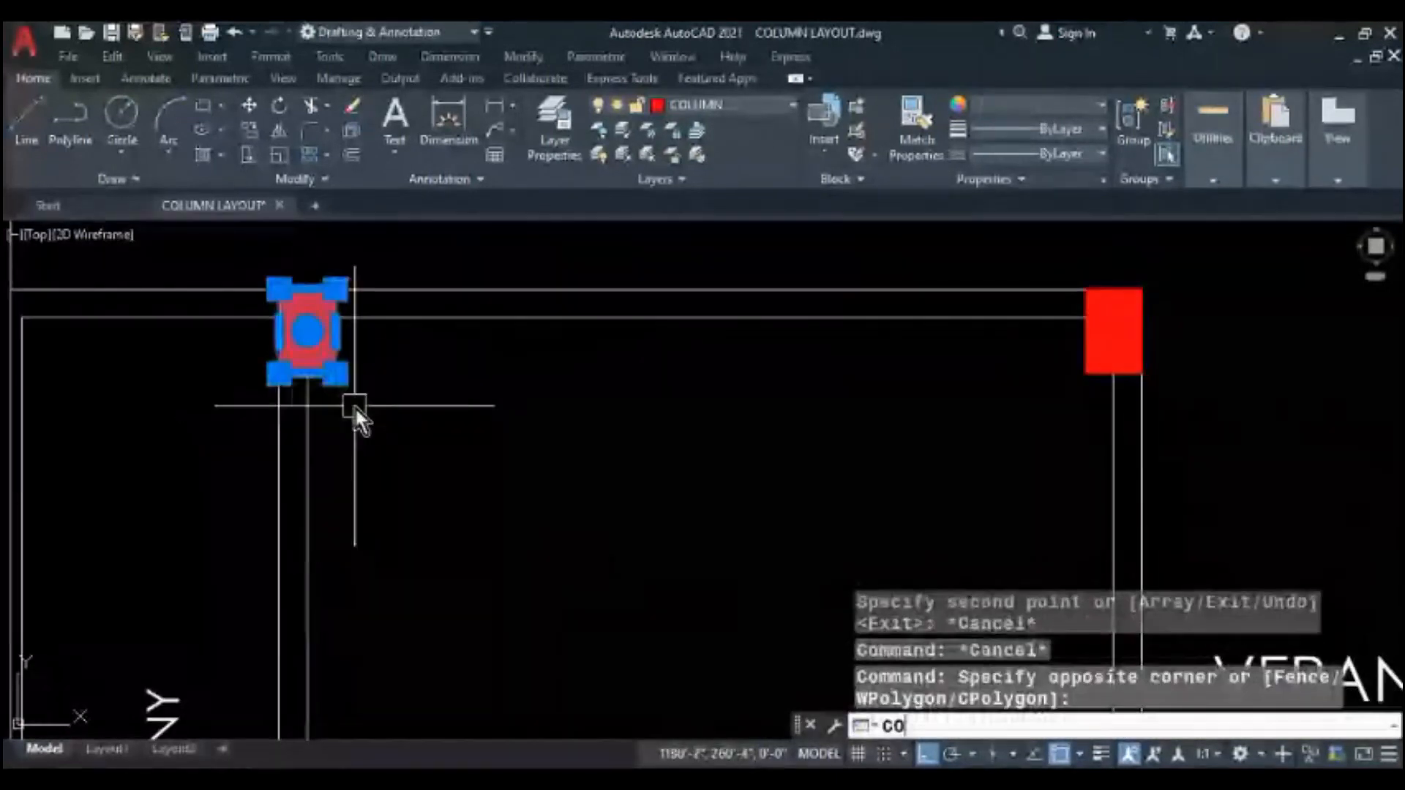
key(Return)
click(339, 388)
scroll(333, 383, down, 2)
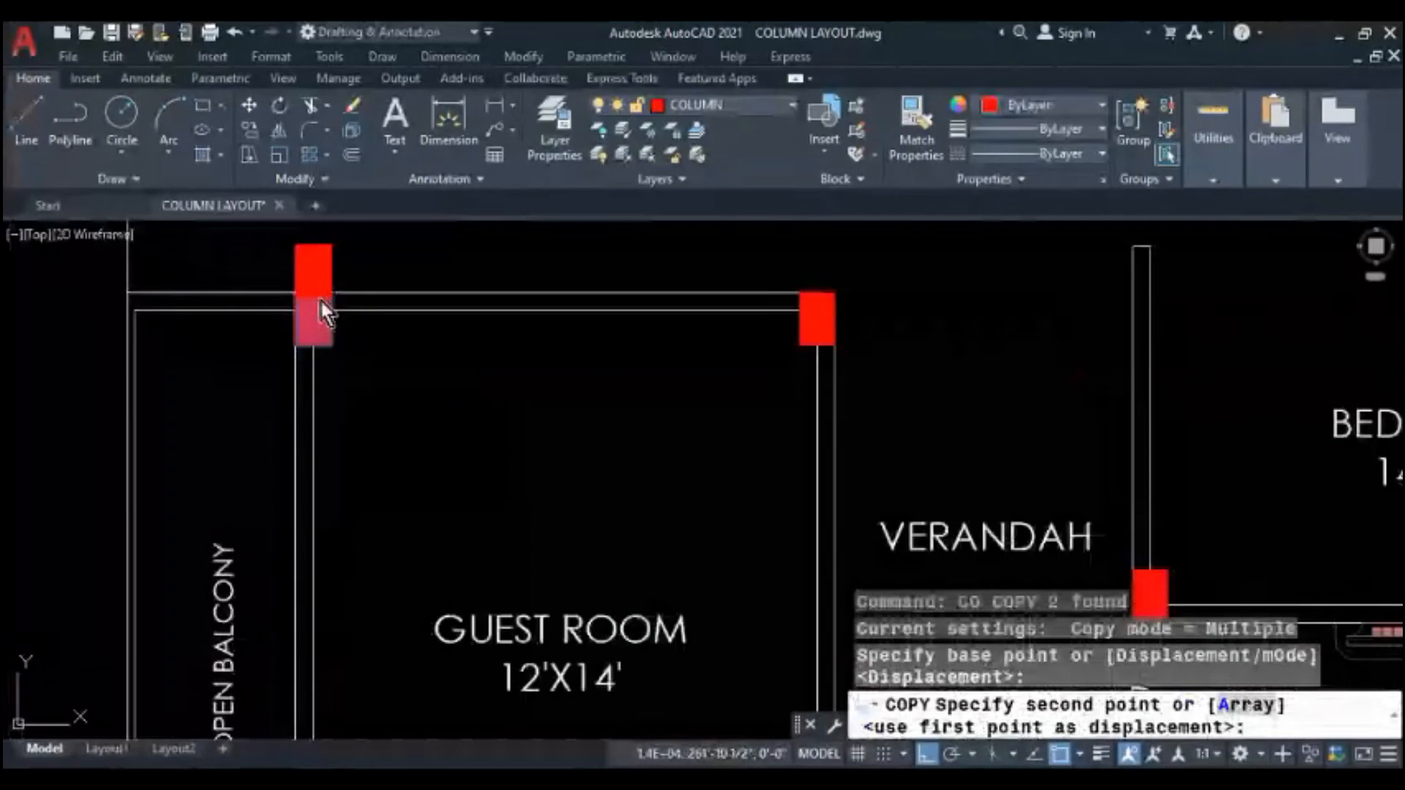
scroll(320, 299, down, 4)
scroll(293, 537, up, 9)
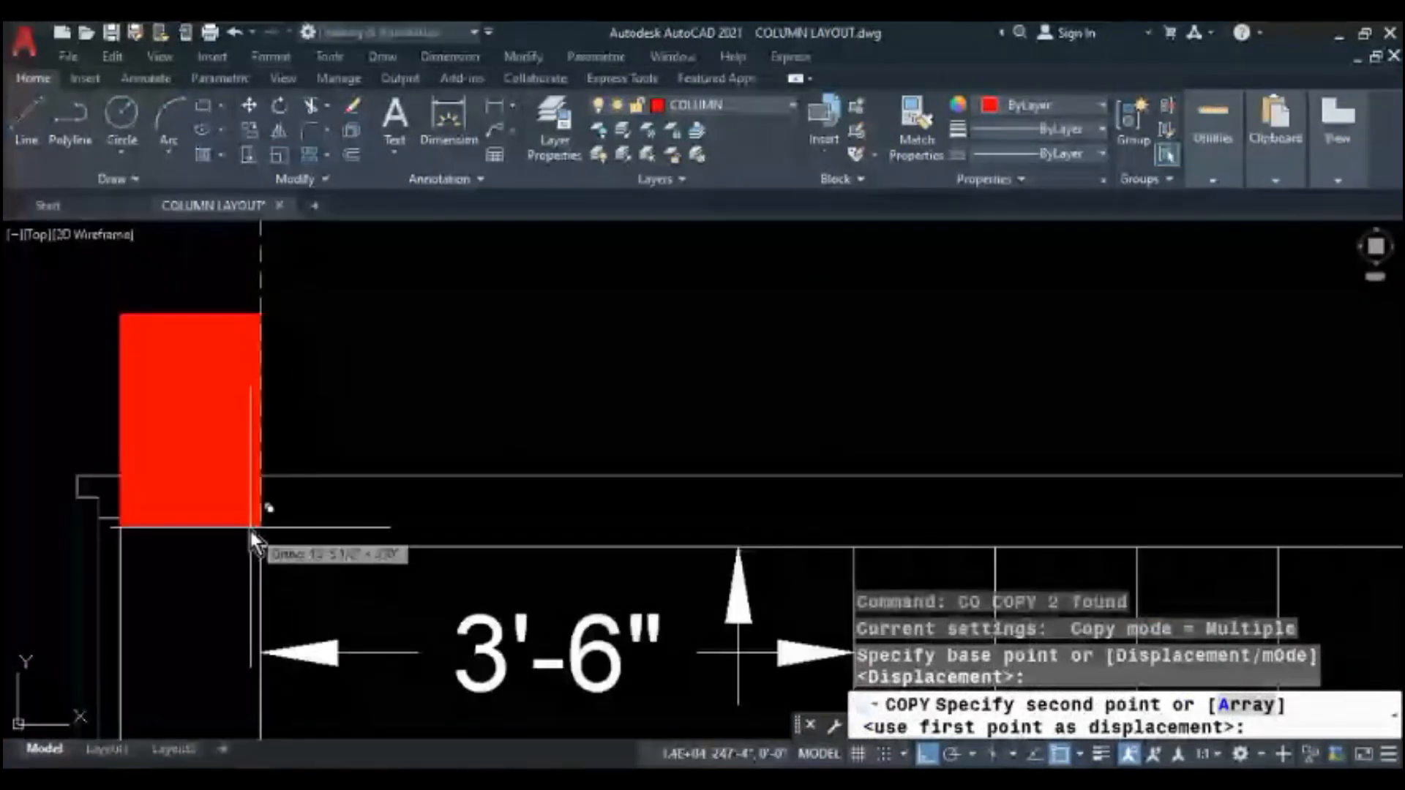
click(250, 528)
key(Escape)
key(Escape)
scroll(307, 568, down, 4)
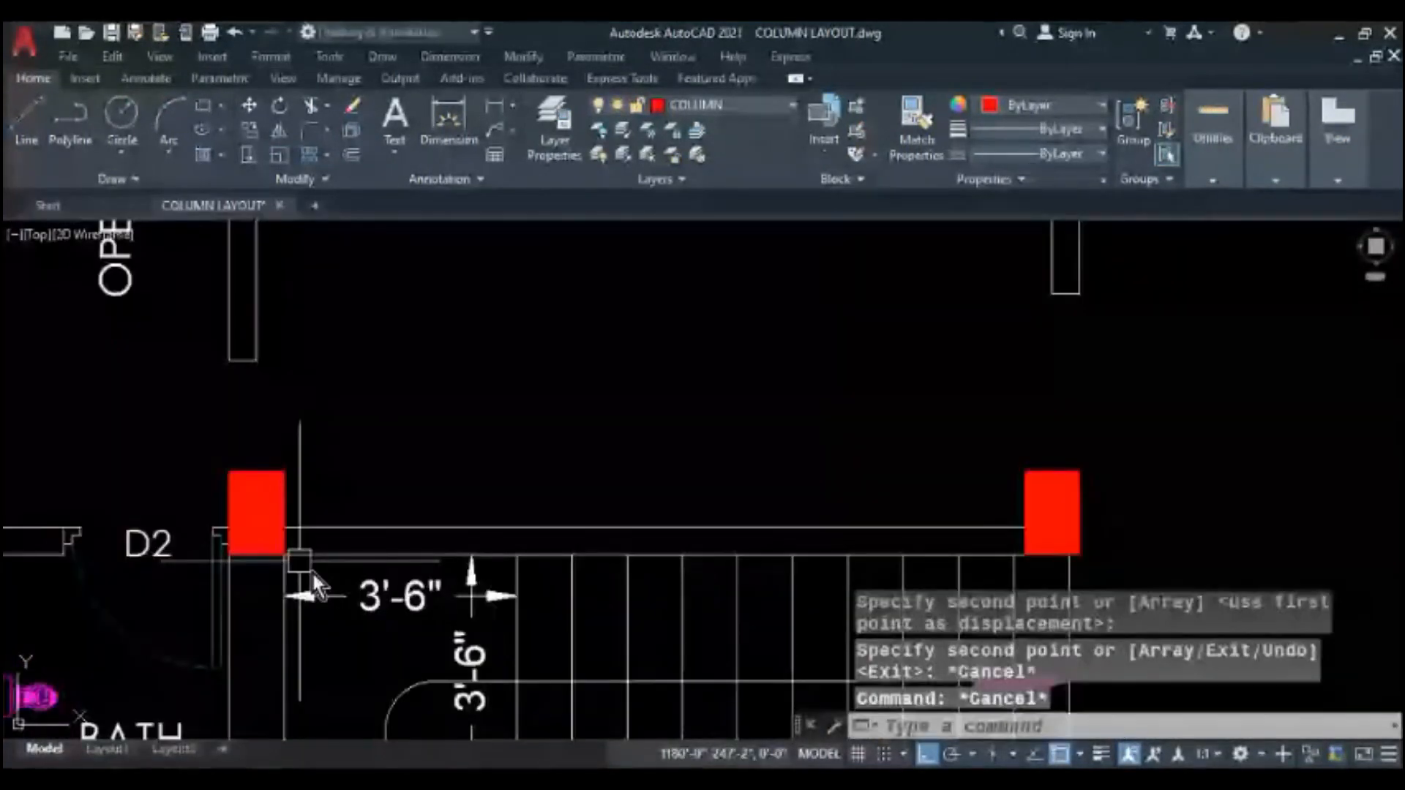
- Shorten the staircase's bath-side column by lowering its top edge 5"
middle_drag(313, 575, 307, 493)
scroll(311, 493, down, 4)
scroll(283, 445, up, 3)
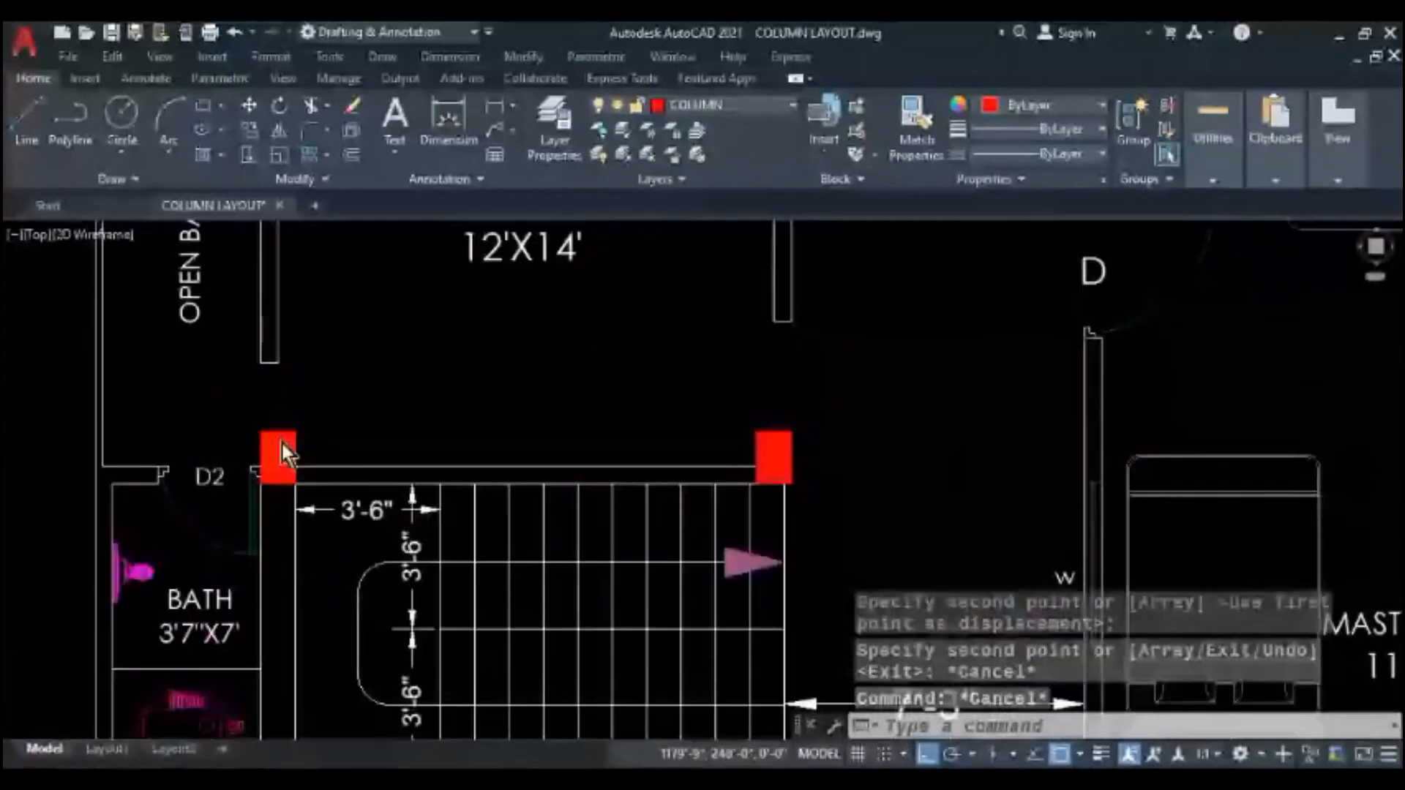
click(281, 443)
scroll(283, 443, up, 3)
click(281, 451)
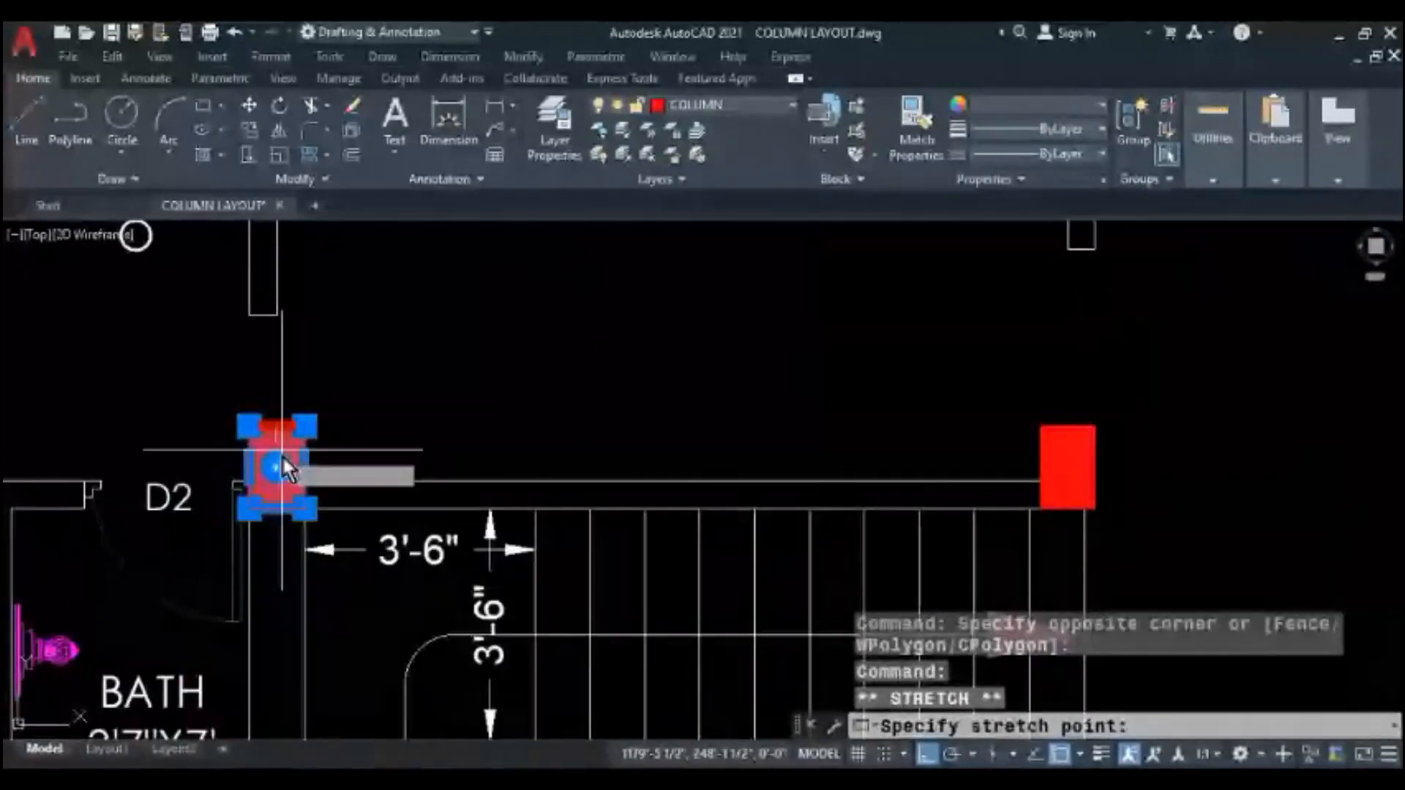
text(5)
key(Return)
key(Escape)
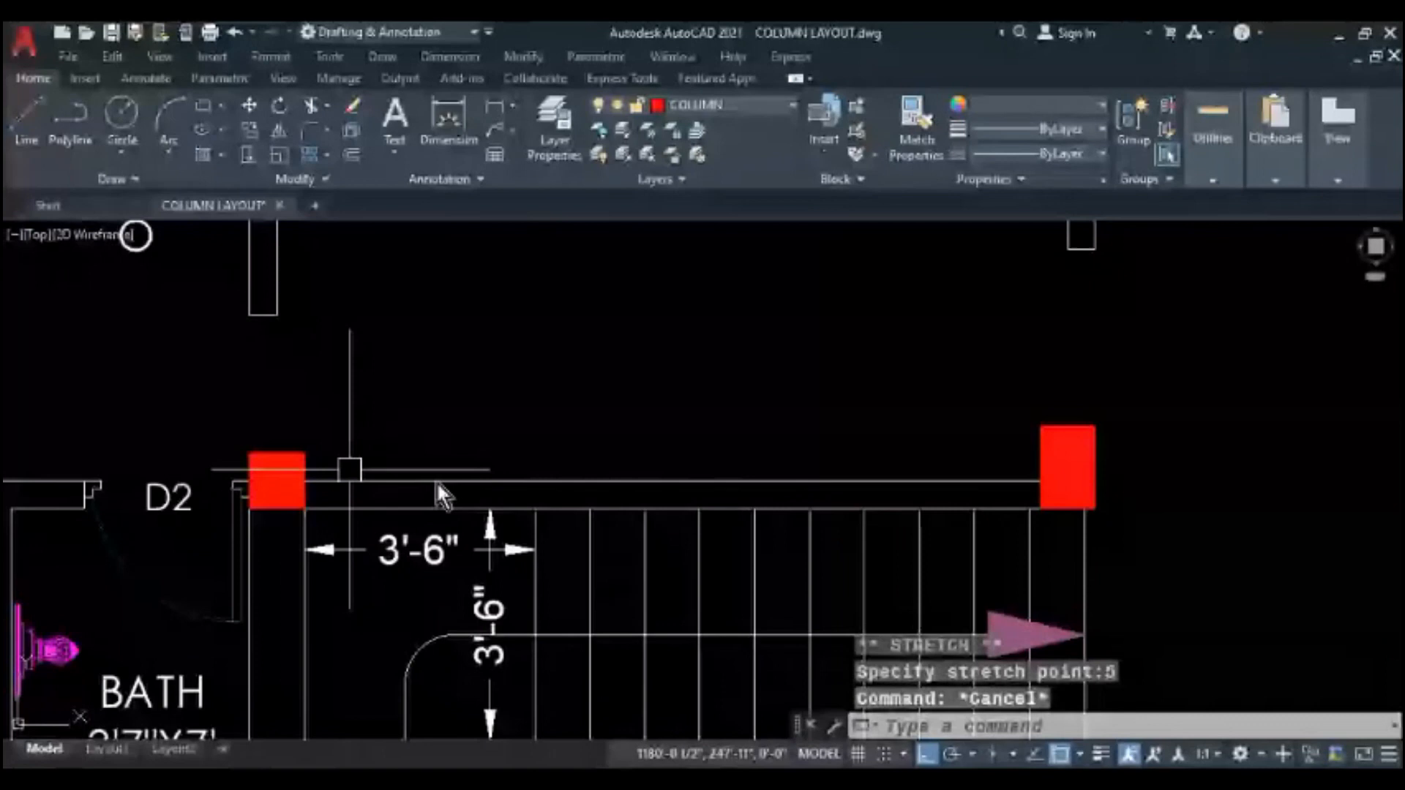
- Shorten the staircase's verandah-side column by lowering its top edge 5"
middle_drag(436, 483, 111, 442)
click(837, 345)
click(742, 388)
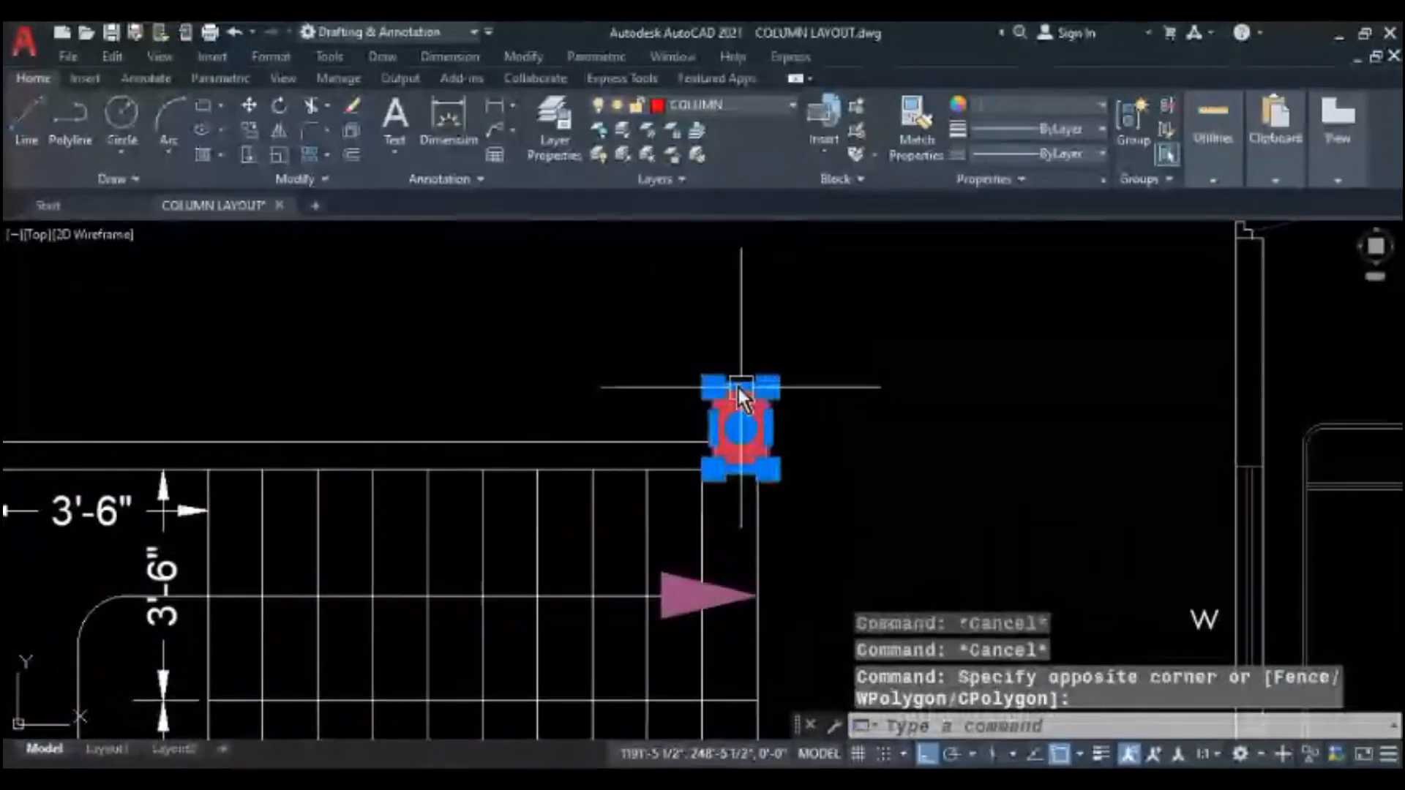
click(737, 423)
text(5)
key(Return)
key(Escape)
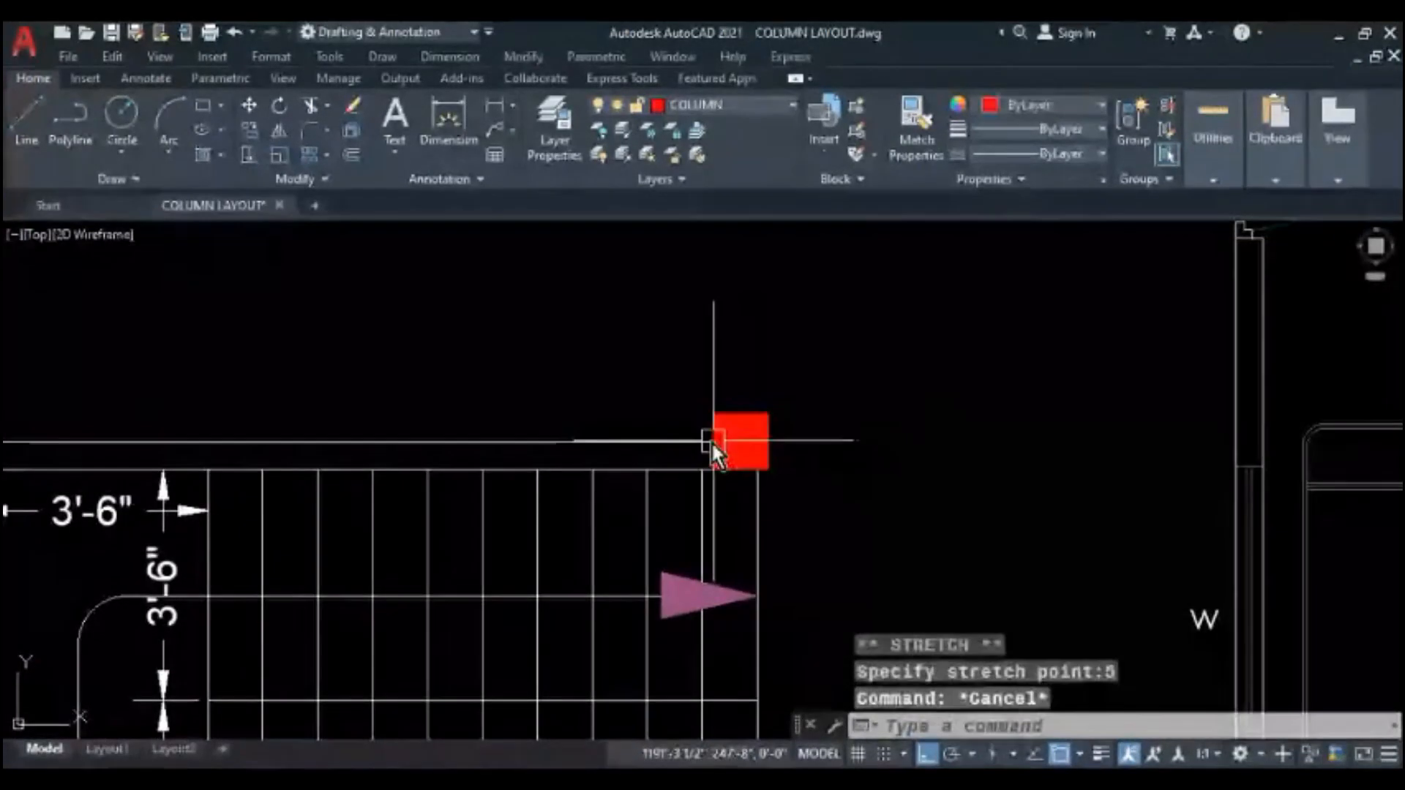
- Extend the inner edge of the staircase's verandah-side column 5" along the upper stair wall
scroll(717, 442, up, 4)
click(803, 314)
click(649, 399)
click(719, 442)
text(5)
key(Return)
scroll(737, 454, down, 5)
key(Escape)
key(Escape)
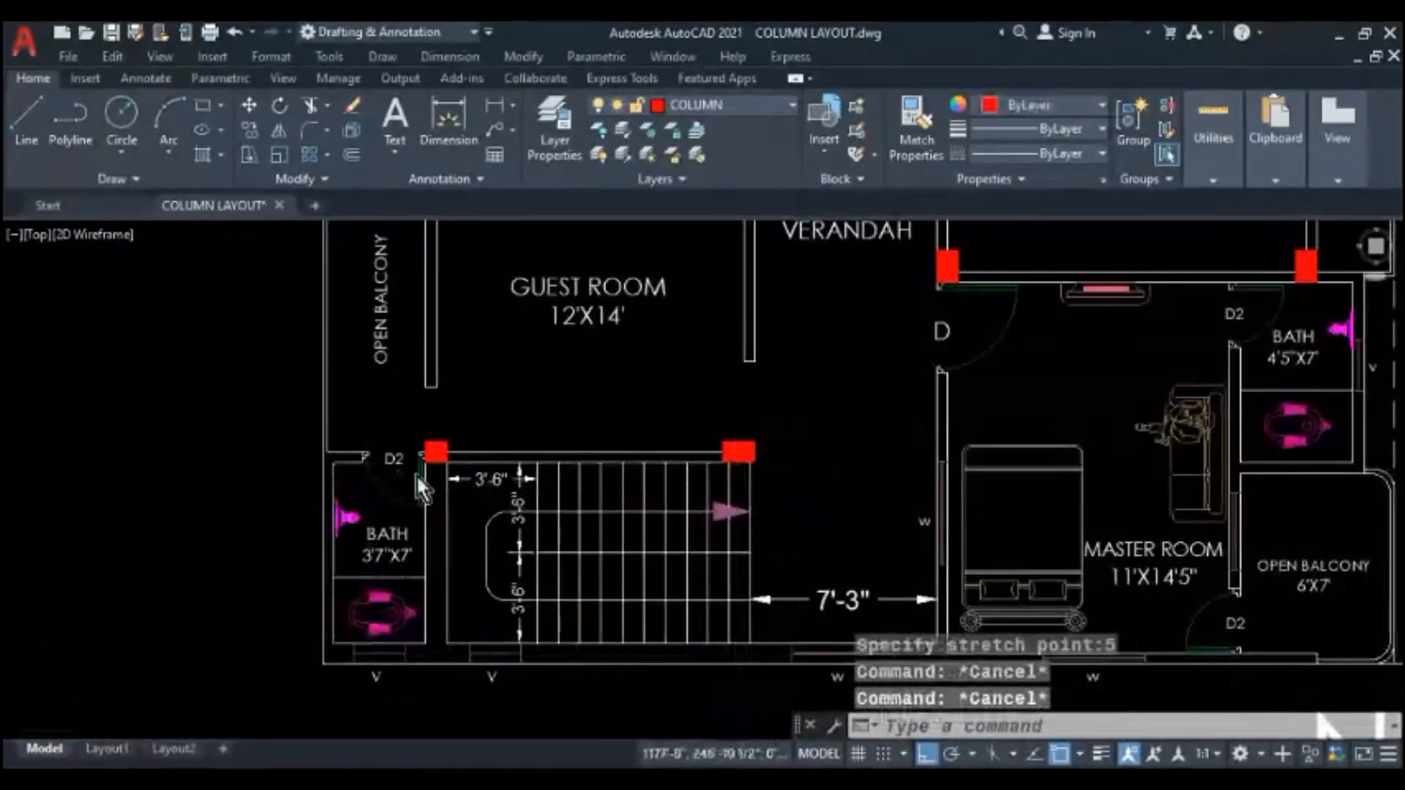
- Extend the inner edge of the staircase's bath-side column 5" along the upper stair wall
scroll(417, 476, up, 4)
scroll(511, 448, up, 3)
click(577, 325)
click(462, 383)
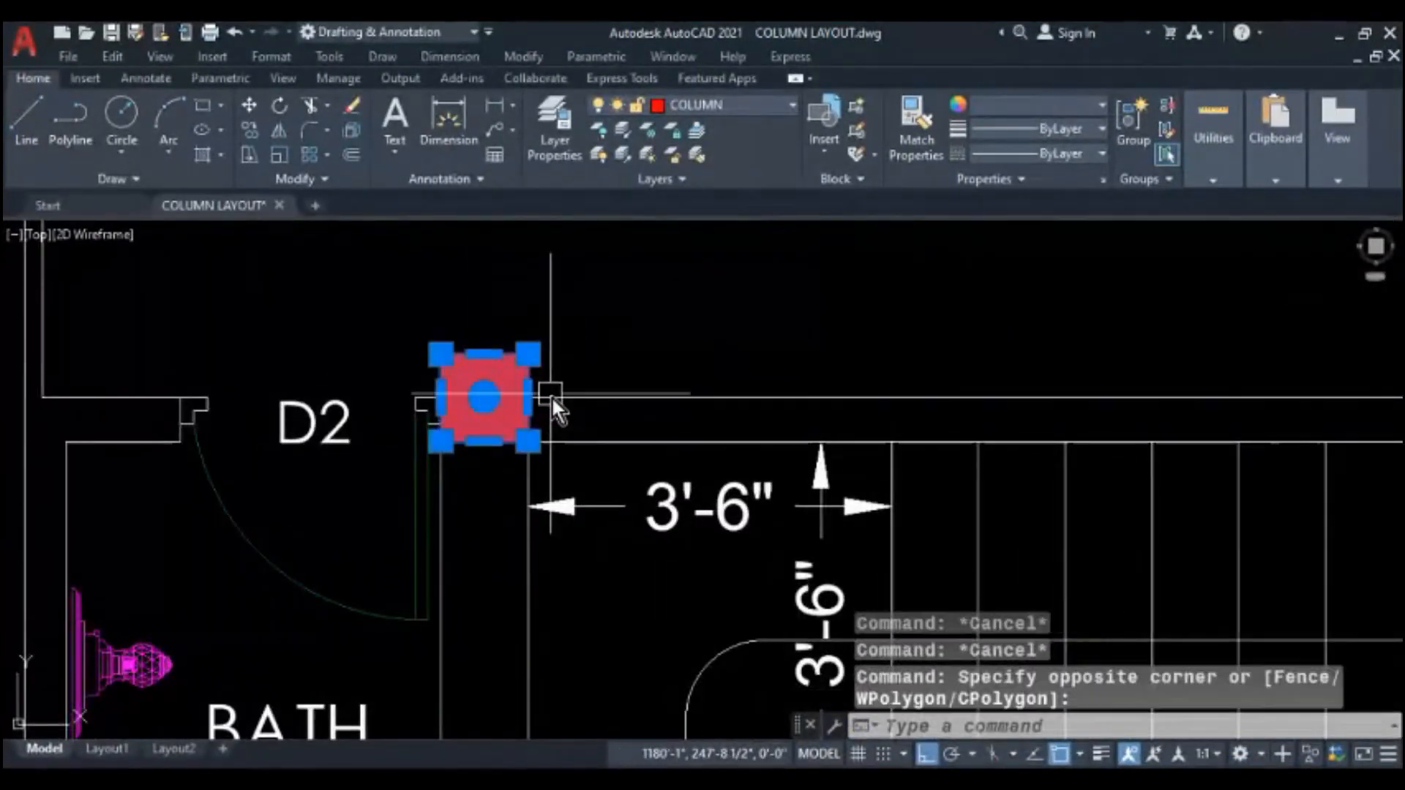
click(526, 401)
key(Return)
key(Escape)
key(Escape)
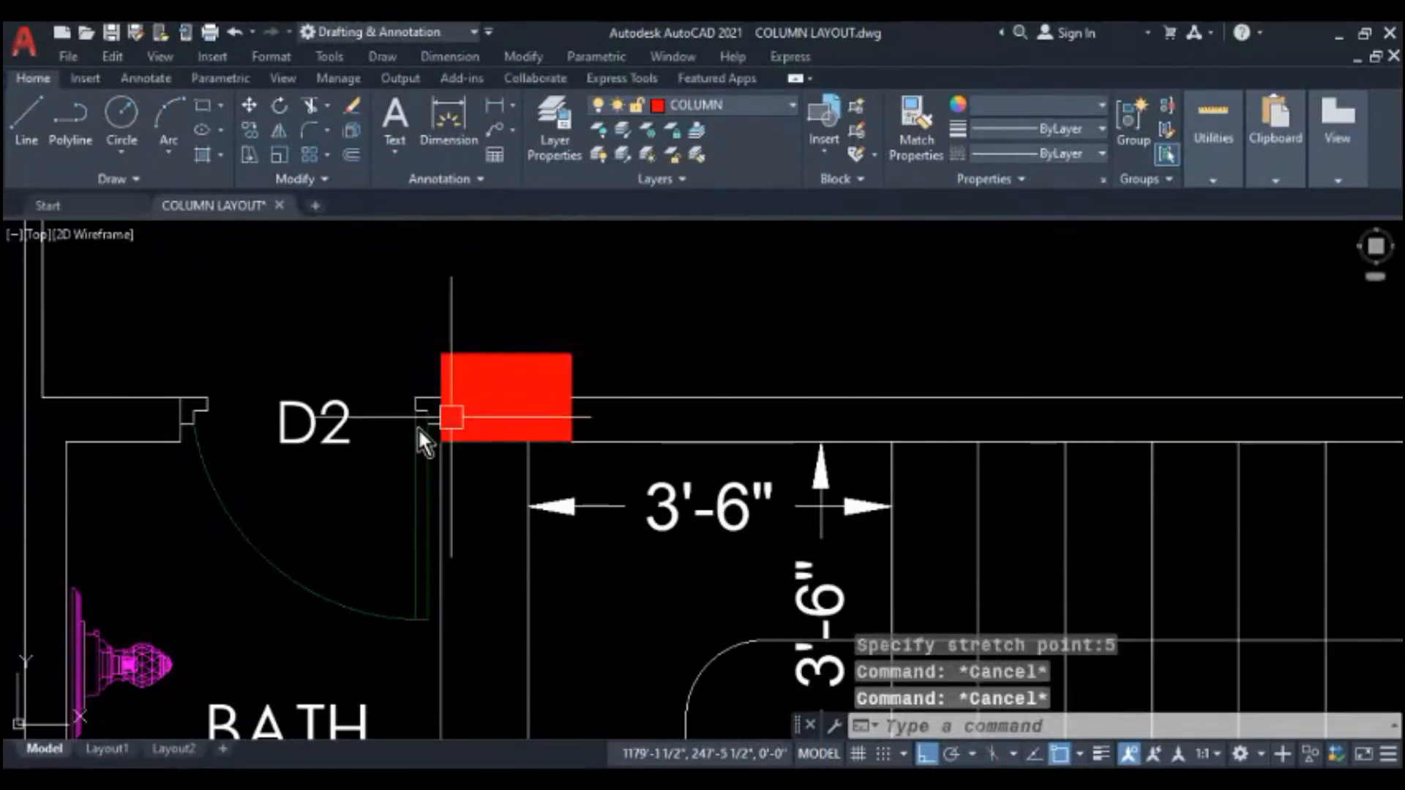
- Move both upper staircase columns down together so their top edges align with the wall's upper line
scroll(419, 428, down, 5)
scroll(313, 391, up, 3)
scroll(414, 398, up, 4)
click(490, 297)
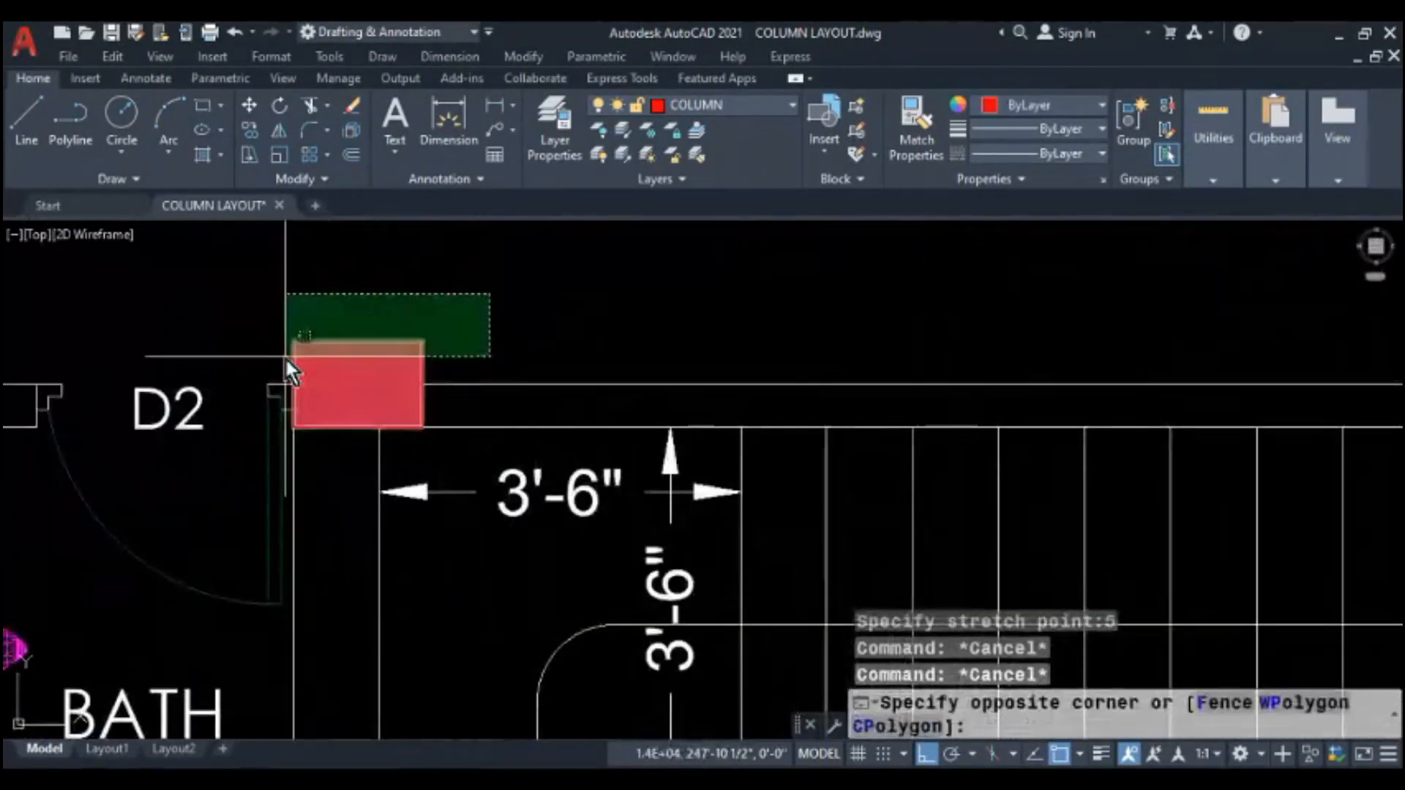
click(287, 357)
scroll(437, 394, down, 4)
scroll(820, 365, up, 4)
click(899, 302)
click(738, 359)
scroll(790, 366, down, 4)
scroll(559, 389, up, 4)
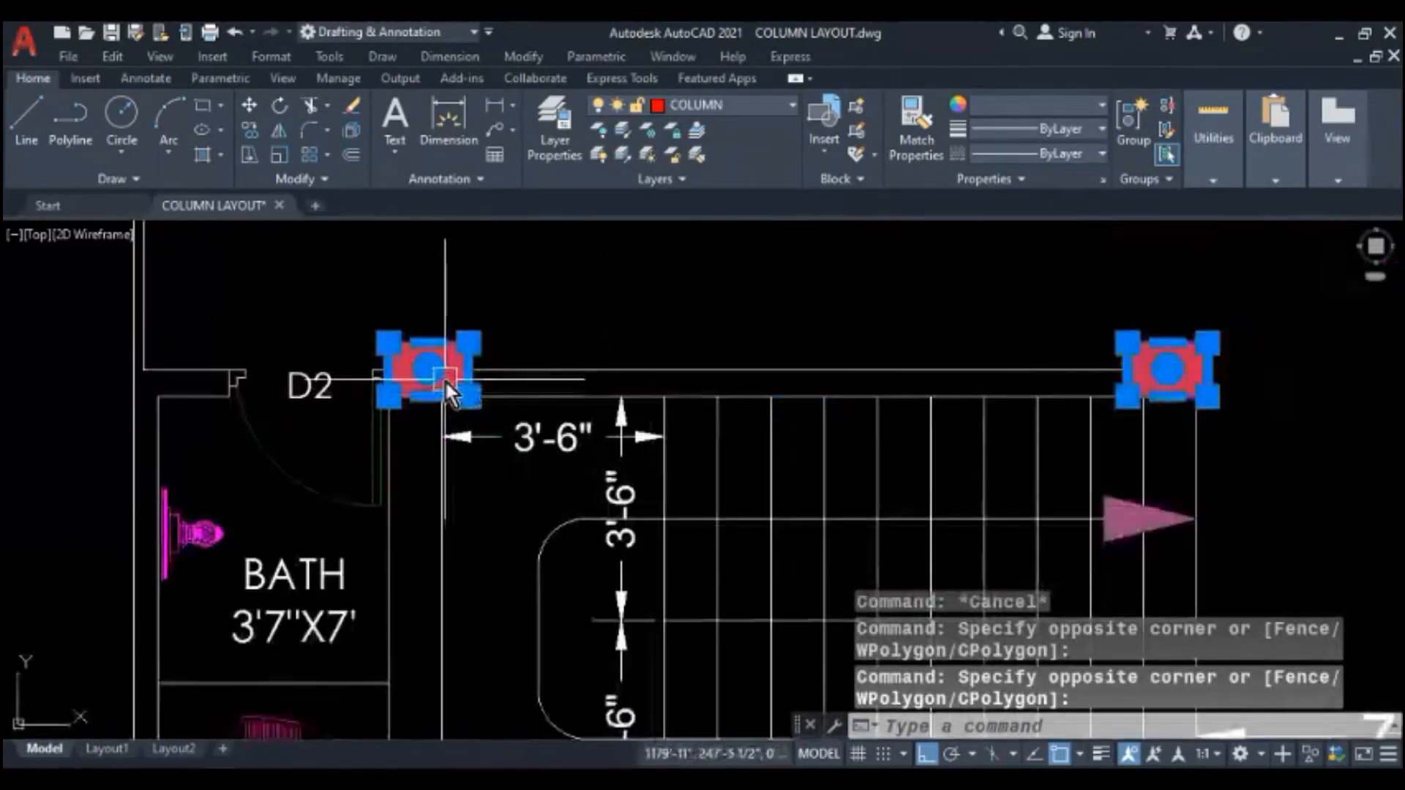
text(m)
key(Return)
scroll(498, 313, up, 4)
click(419, 391)
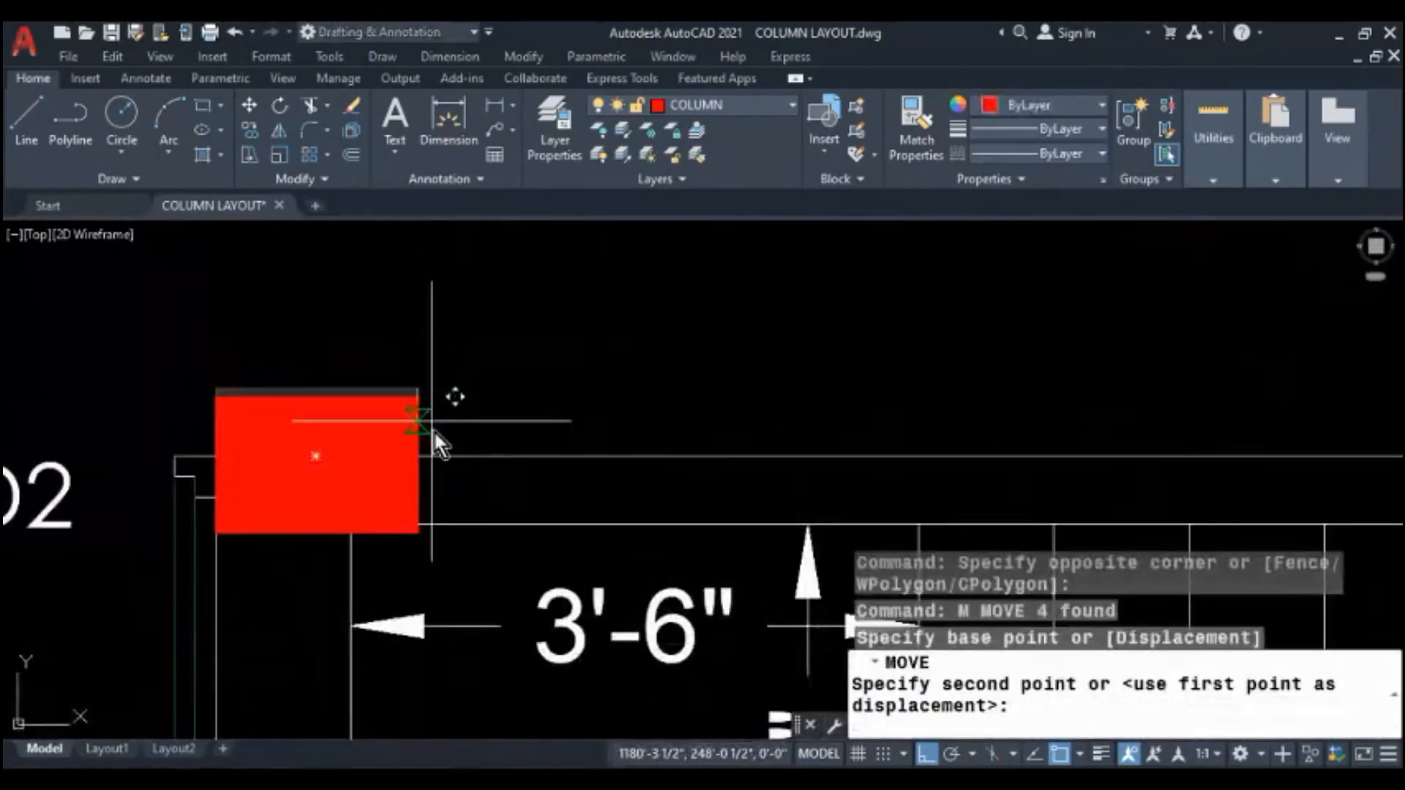
click(421, 458)
key(Escape)
key(Escape)
scroll(379, 404, down, 5)
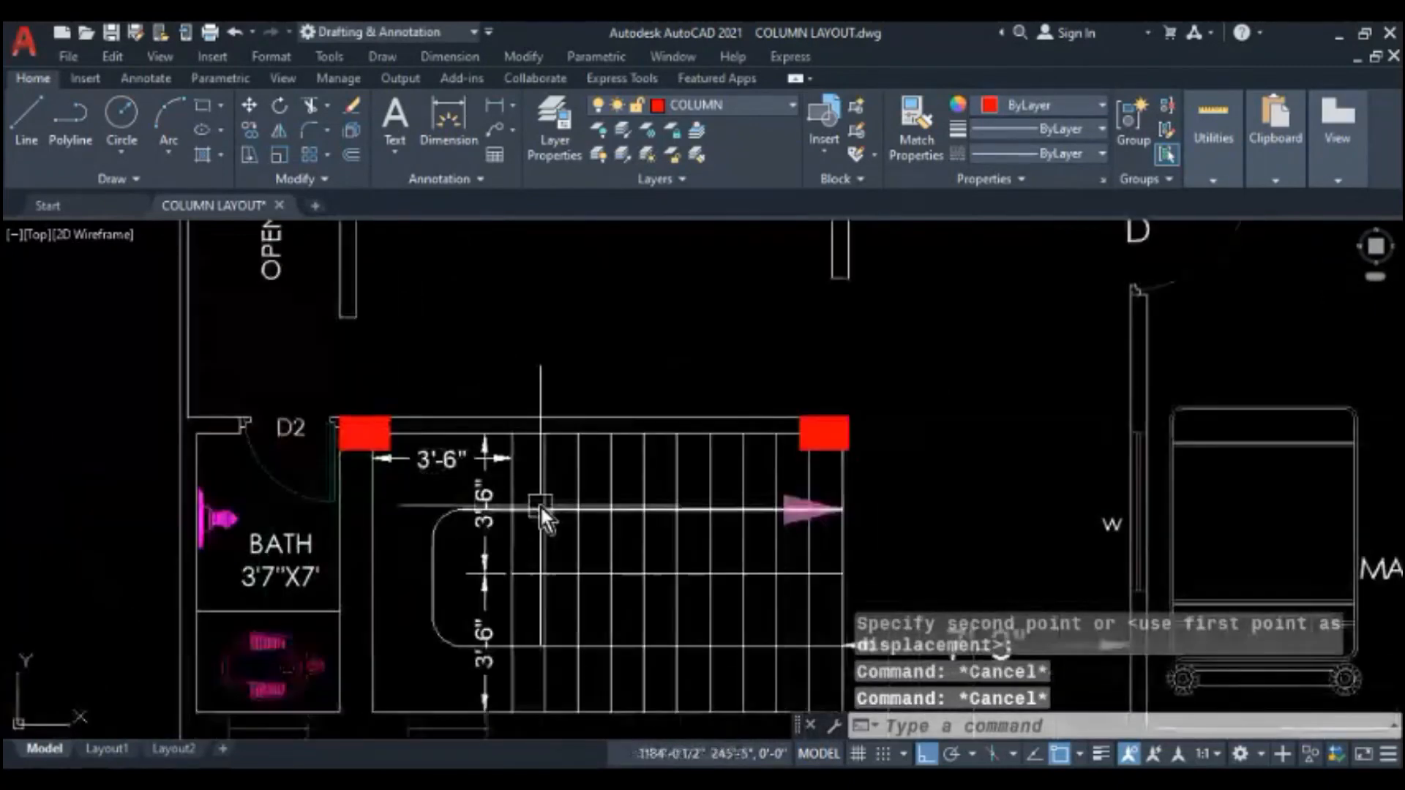
- Copy both upper staircase columns straight down onto the outer wall below the stairs
middle_drag(540, 505, 465, 463)
middle_drag(572, 468, 530, 446)
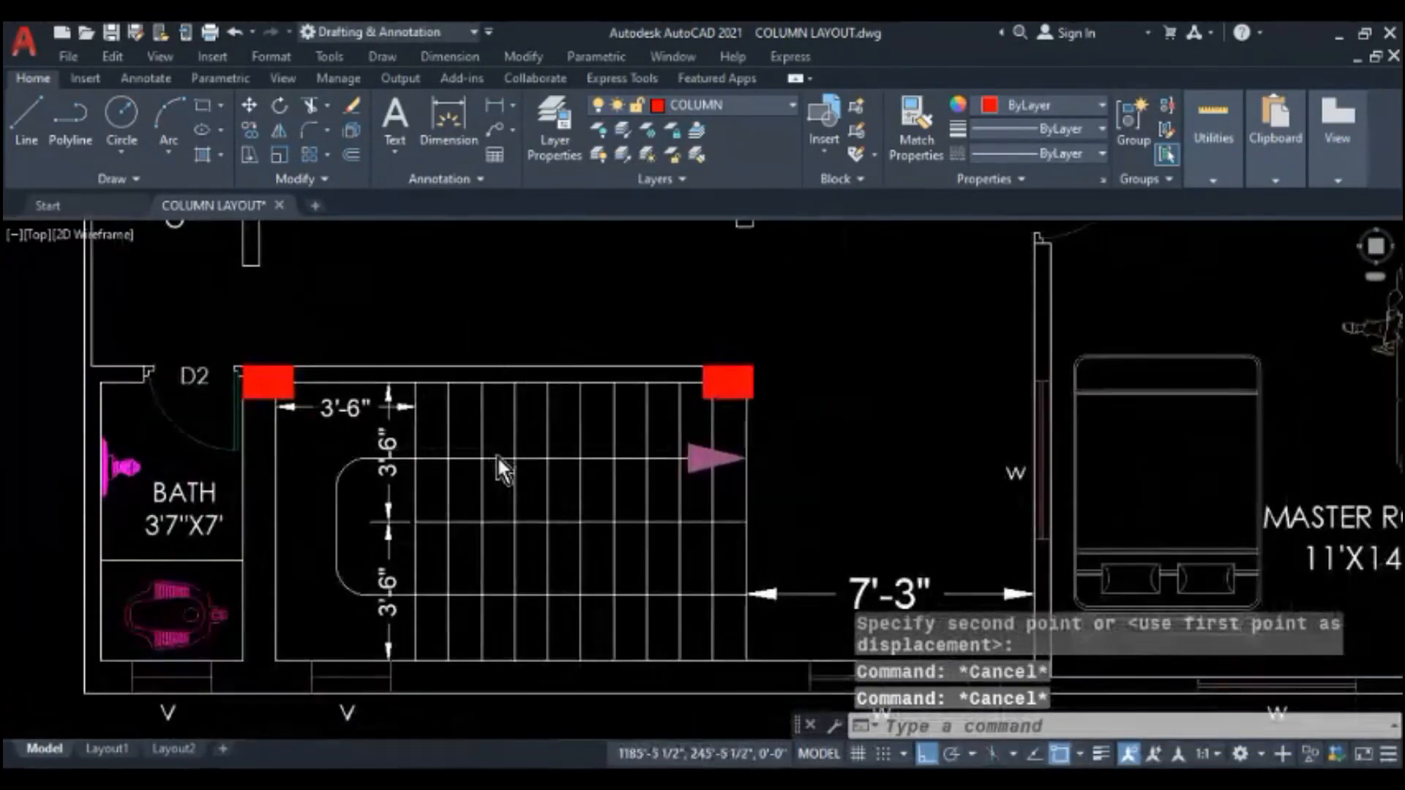
scroll(527, 442, down, 3)
scroll(328, 447, up, 6)
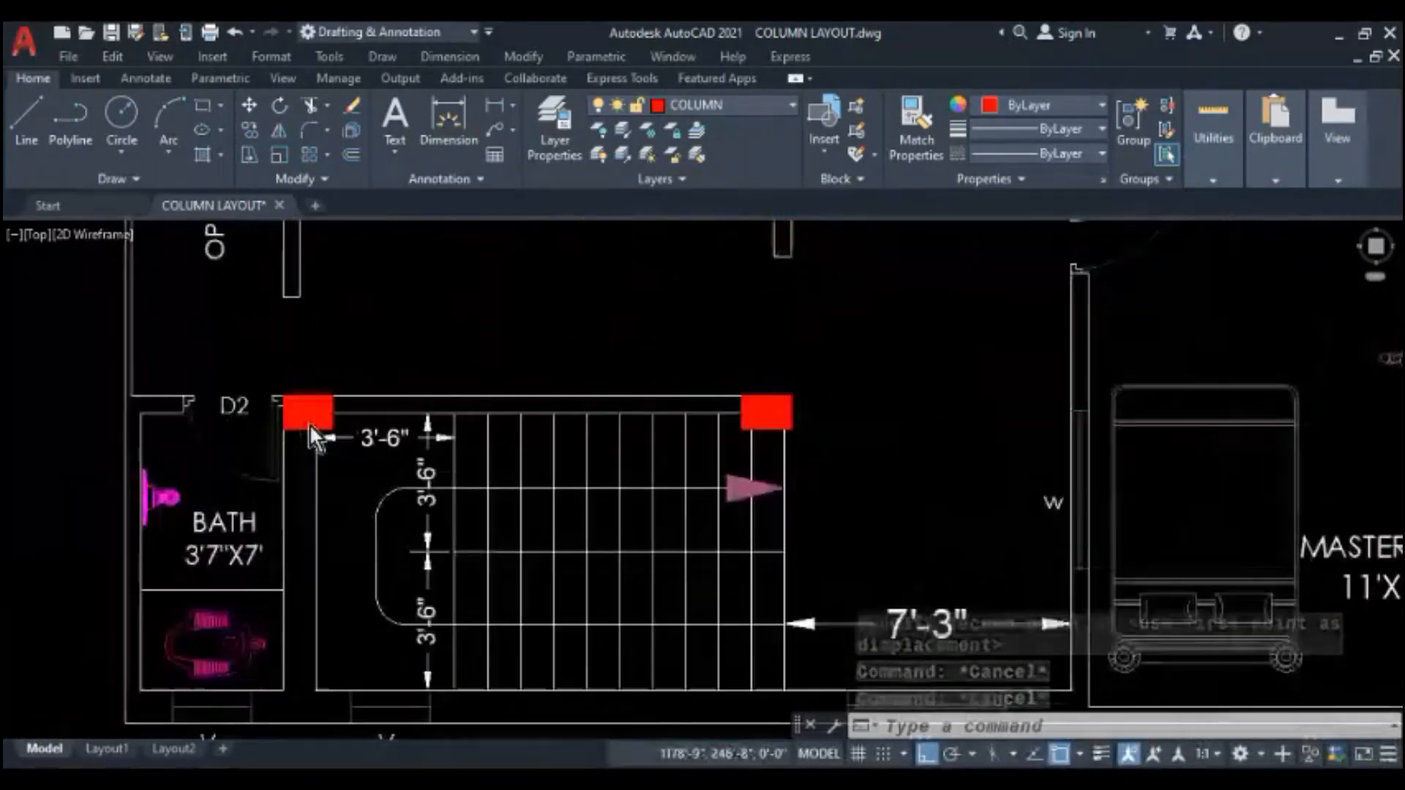
click(667, 328)
click(476, 418)
scroll(469, 447, down, 8)
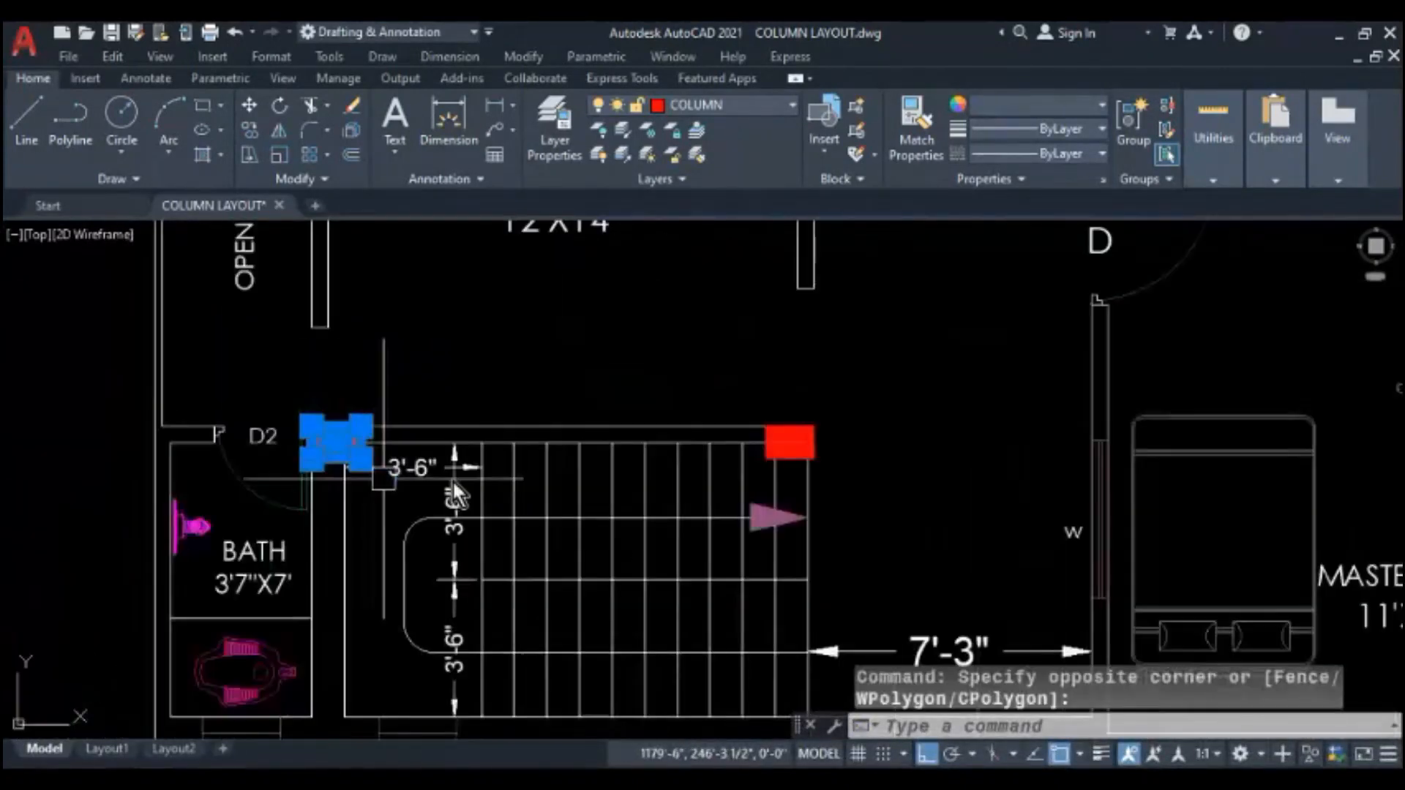
scroll(743, 458, up, 5)
scroll(699, 486, up, 2)
click(660, 434)
scroll(644, 417, down, 3)
click(600, 383)
text(CO)
key(Return)
scroll(484, 376, down, 3)
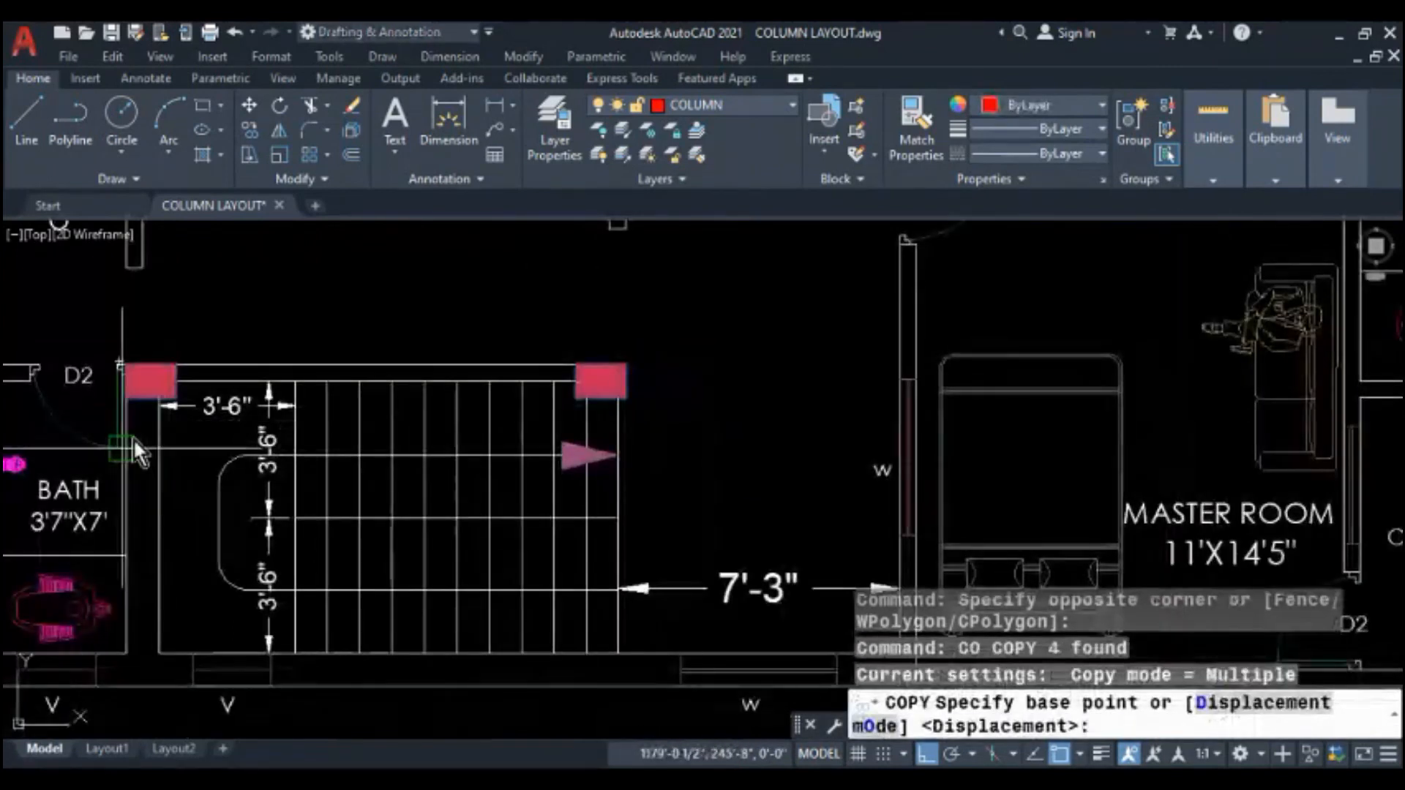
scroll(177, 389, up, 2)
scroll(179, 387, up, 3)
click(179, 387)
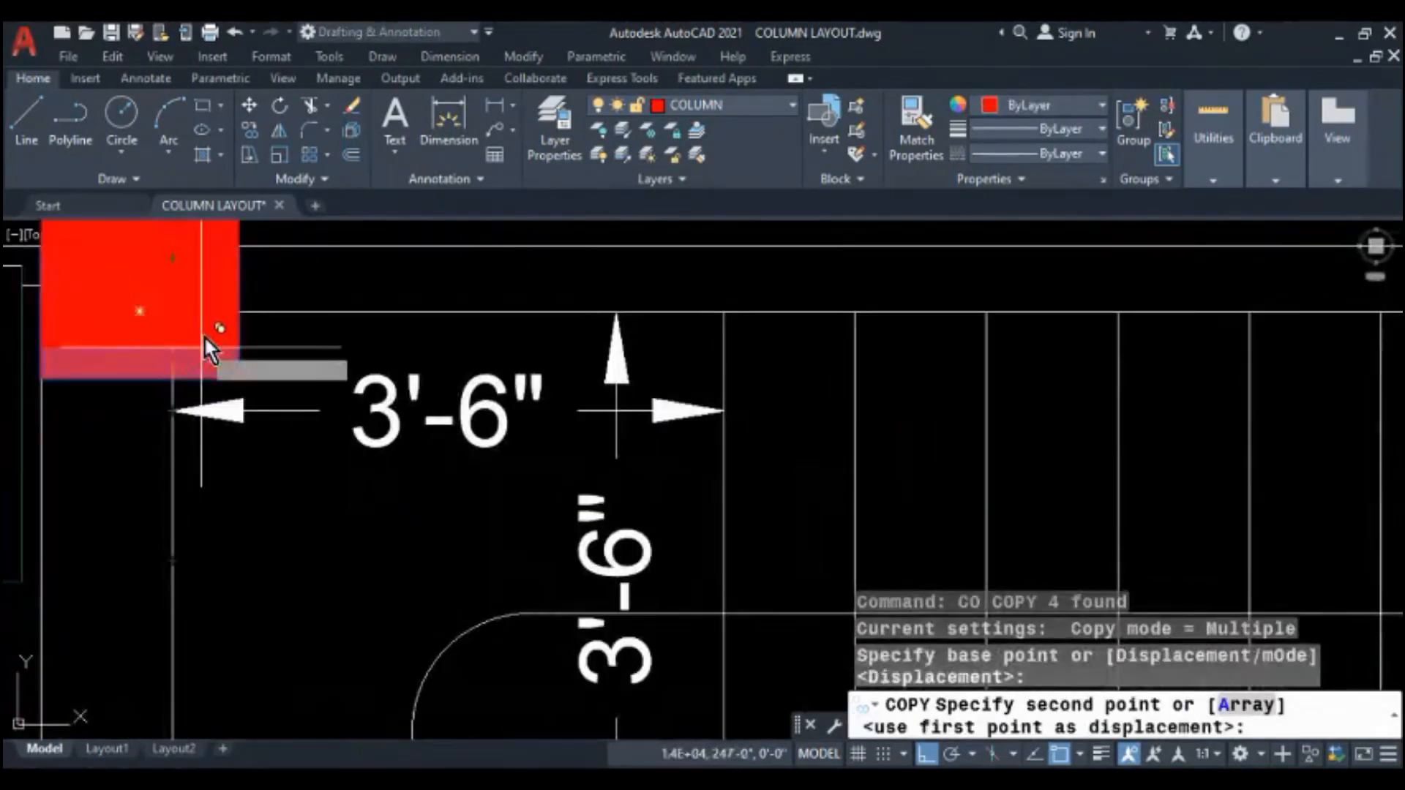
scroll(204, 336, down, 3)
scroll(200, 631, up, 3)
click(202, 639)
key(Escape)
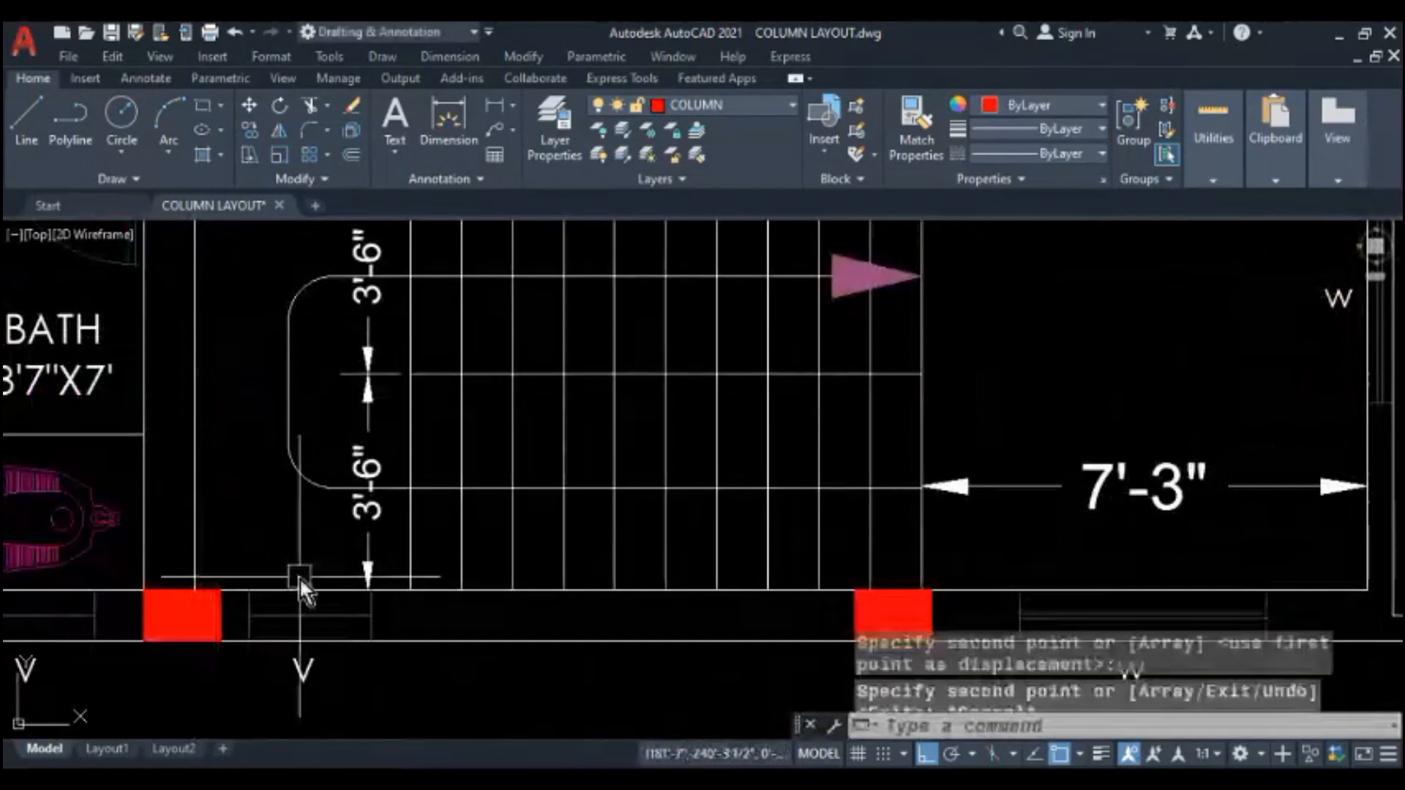
key(Escape)
- Copy the column at the verandah-side junction of the bed room and master room straight down onto the outer wall line
scroll(300, 576, down, 4)
middle_drag(506, 555, 392, 534)
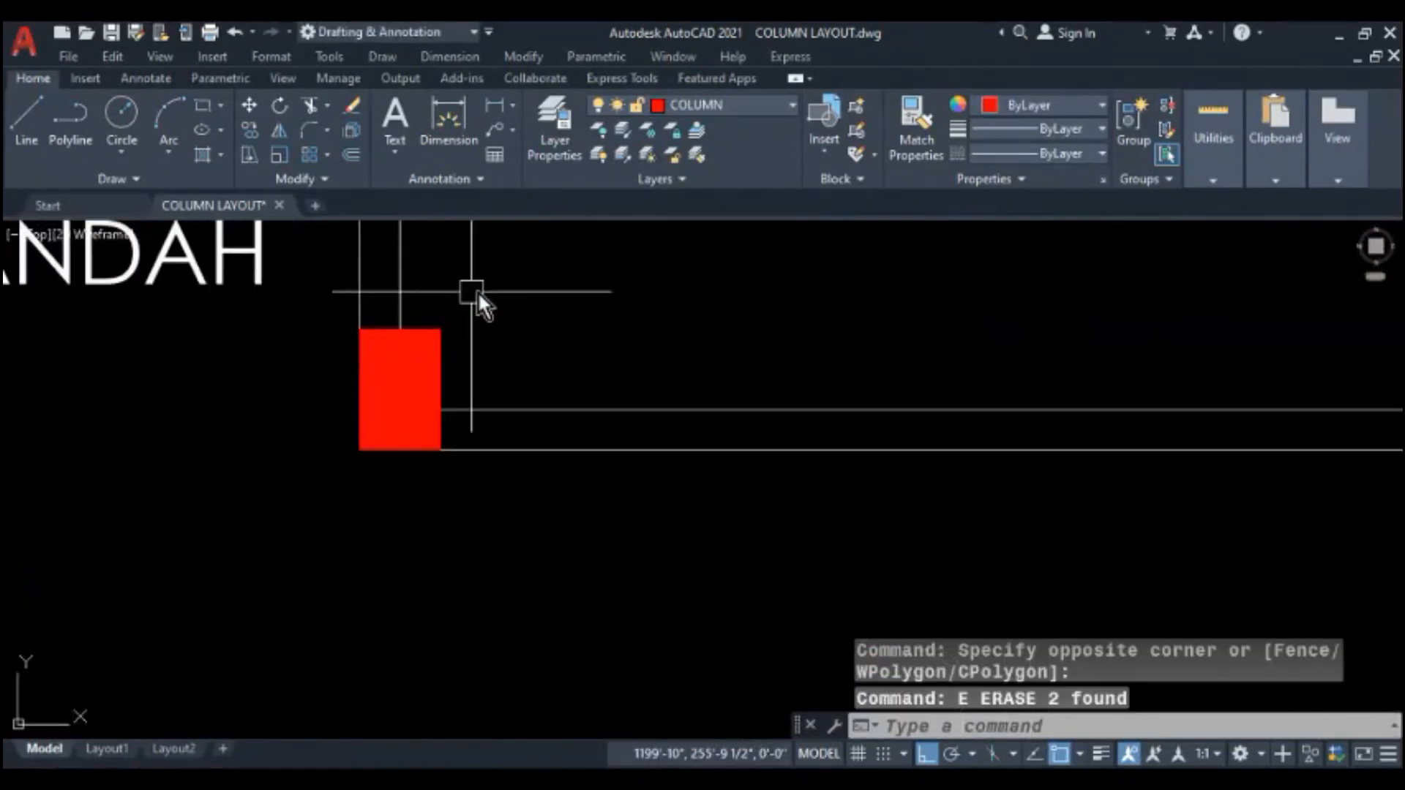
click(524, 261)
click(425, 347)
text(CO)
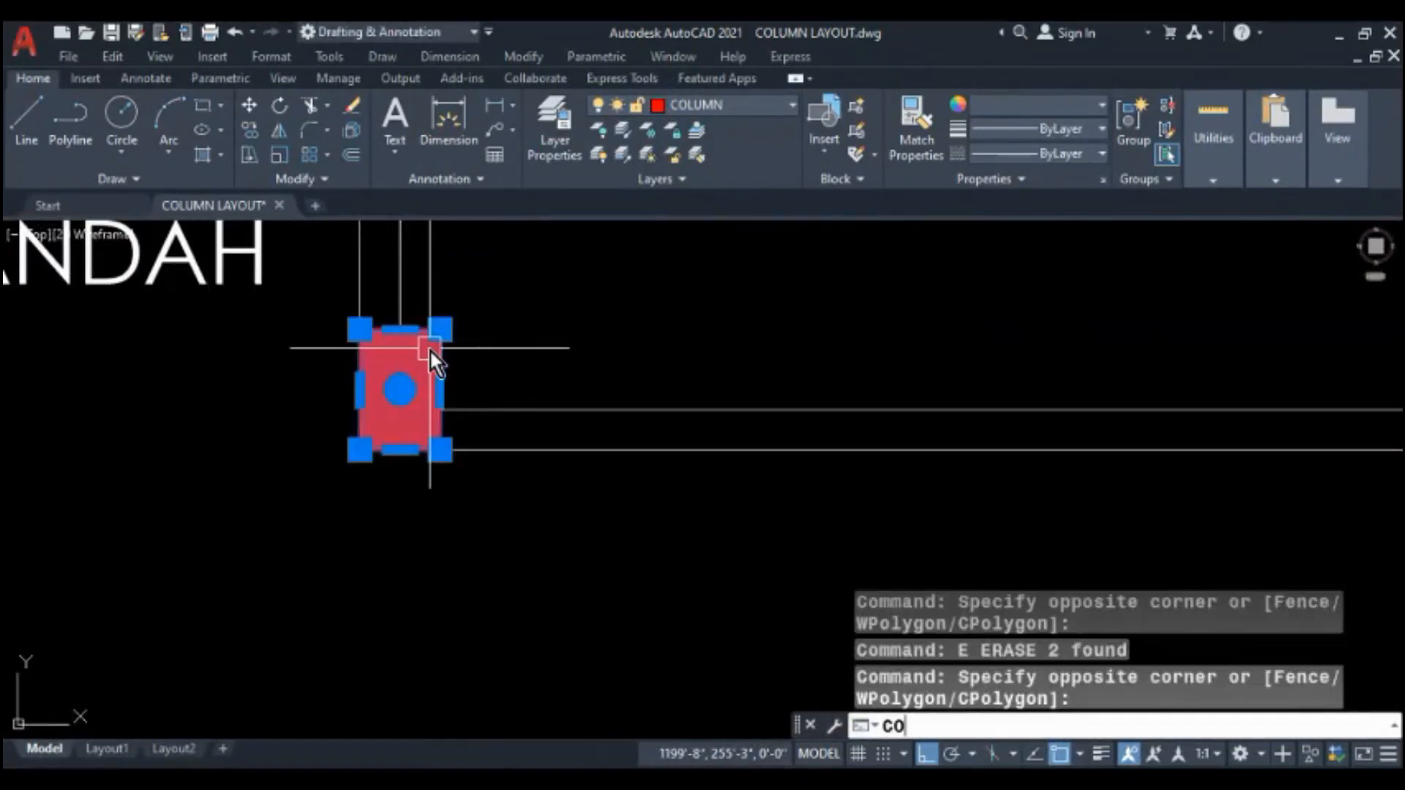
key(Return)
click(447, 453)
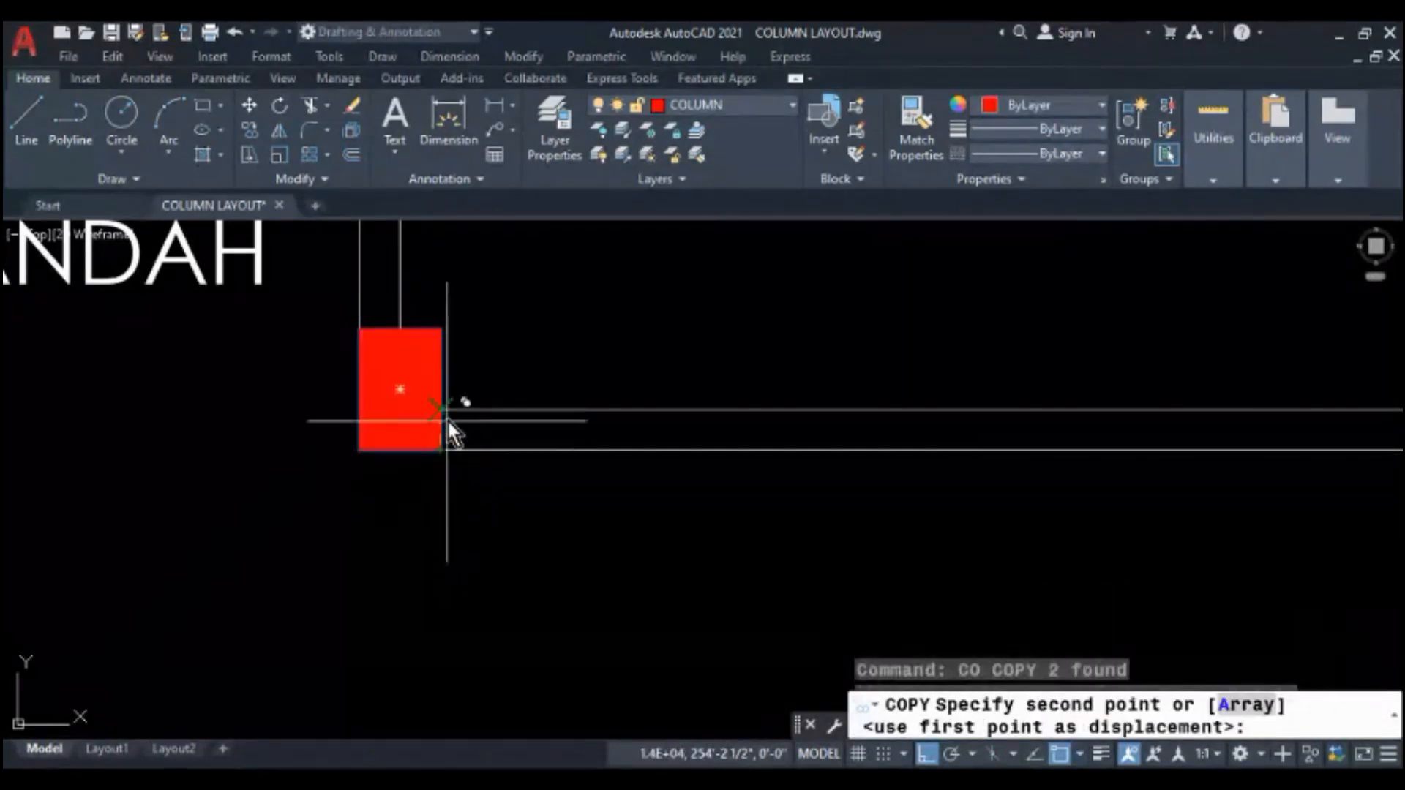
scroll(457, 399, down, 5)
scroll(466, 568, up, 5)
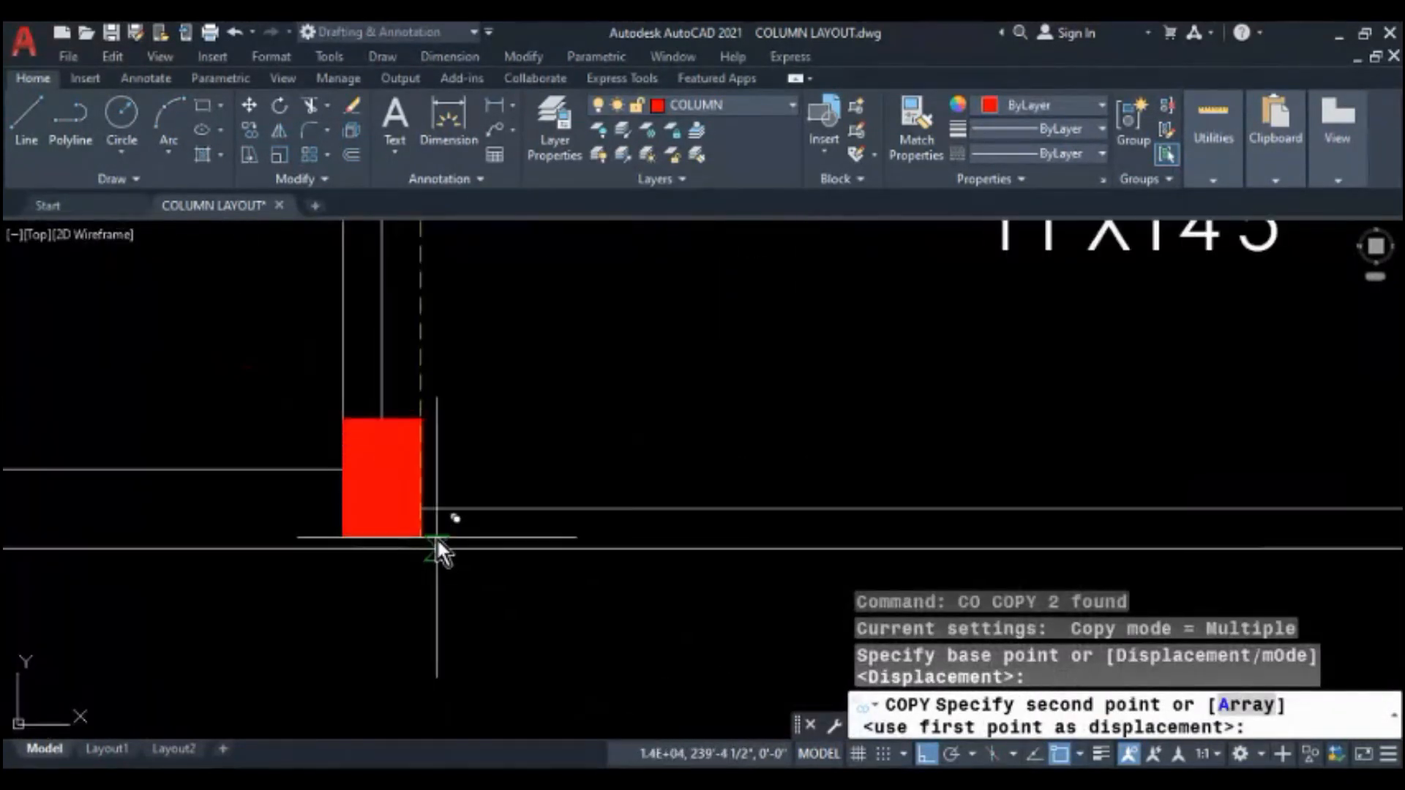
click(416, 547)
key(Escape)
scroll(402, 495, down, 2)
middle_drag(555, 484, 363, 509)
scroll(363, 508, down, 4)
middle_drag(659, 274, 579, 524)
scroll(556, 440, up, 4)
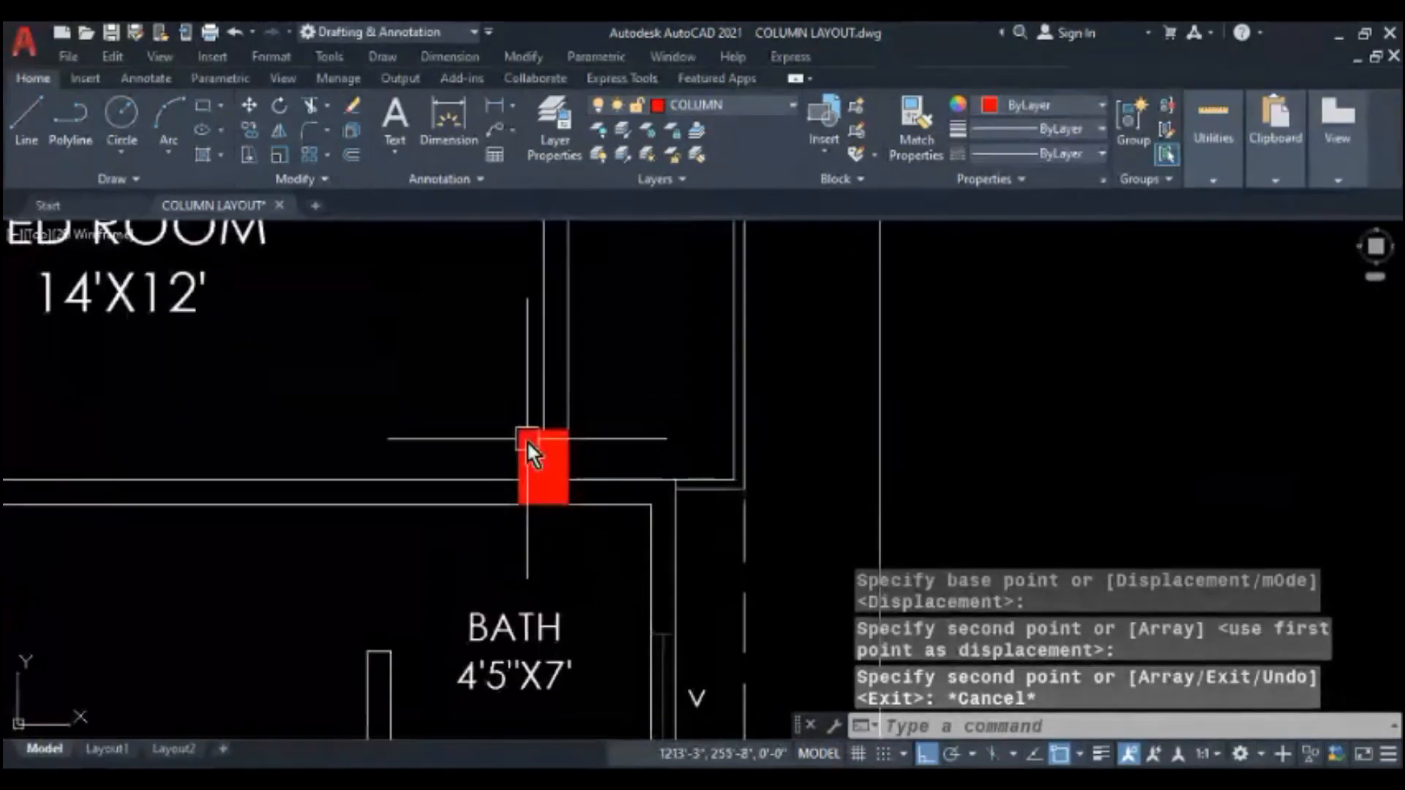
click(535, 370)
click(497, 431)
text(co)
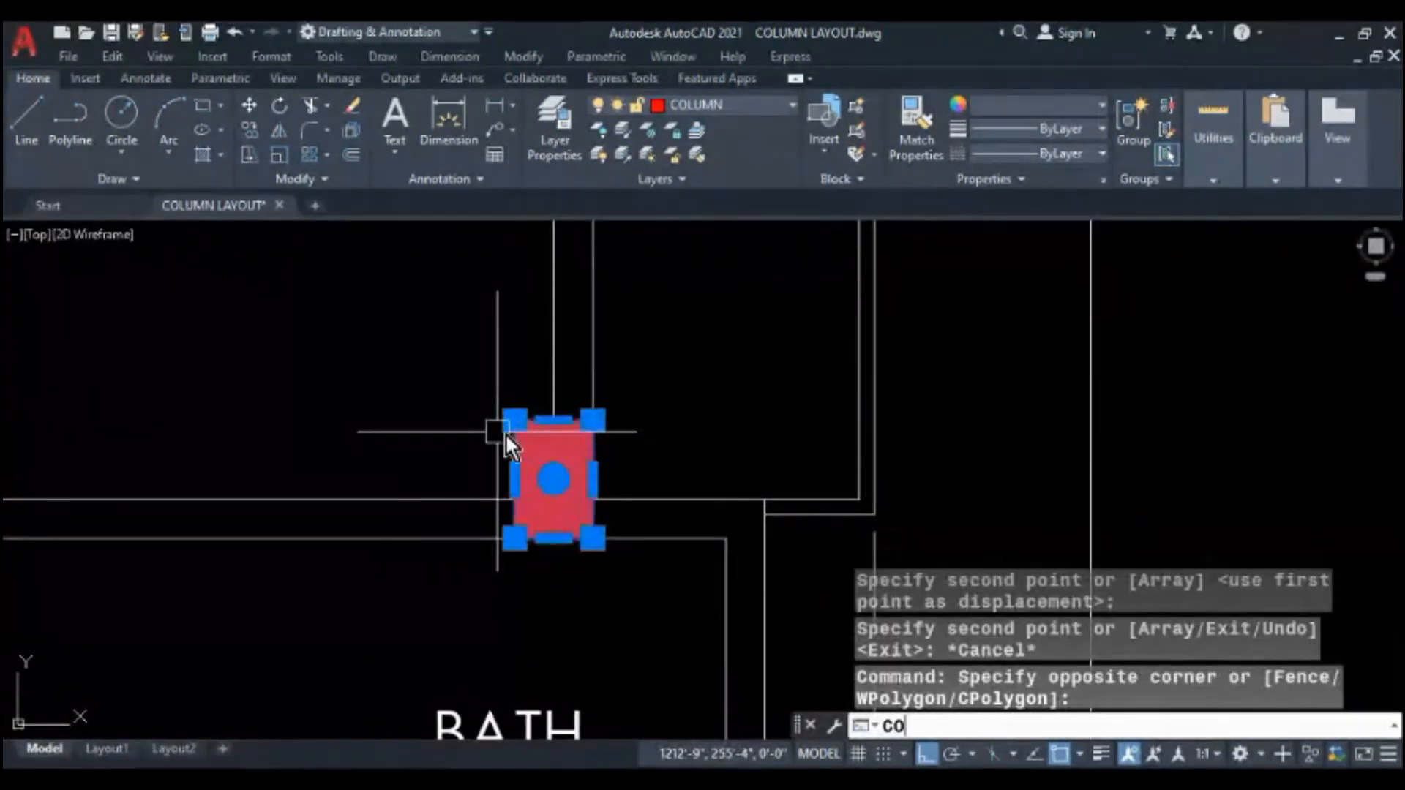
key(Return)
scroll(604, 541, up, 4)
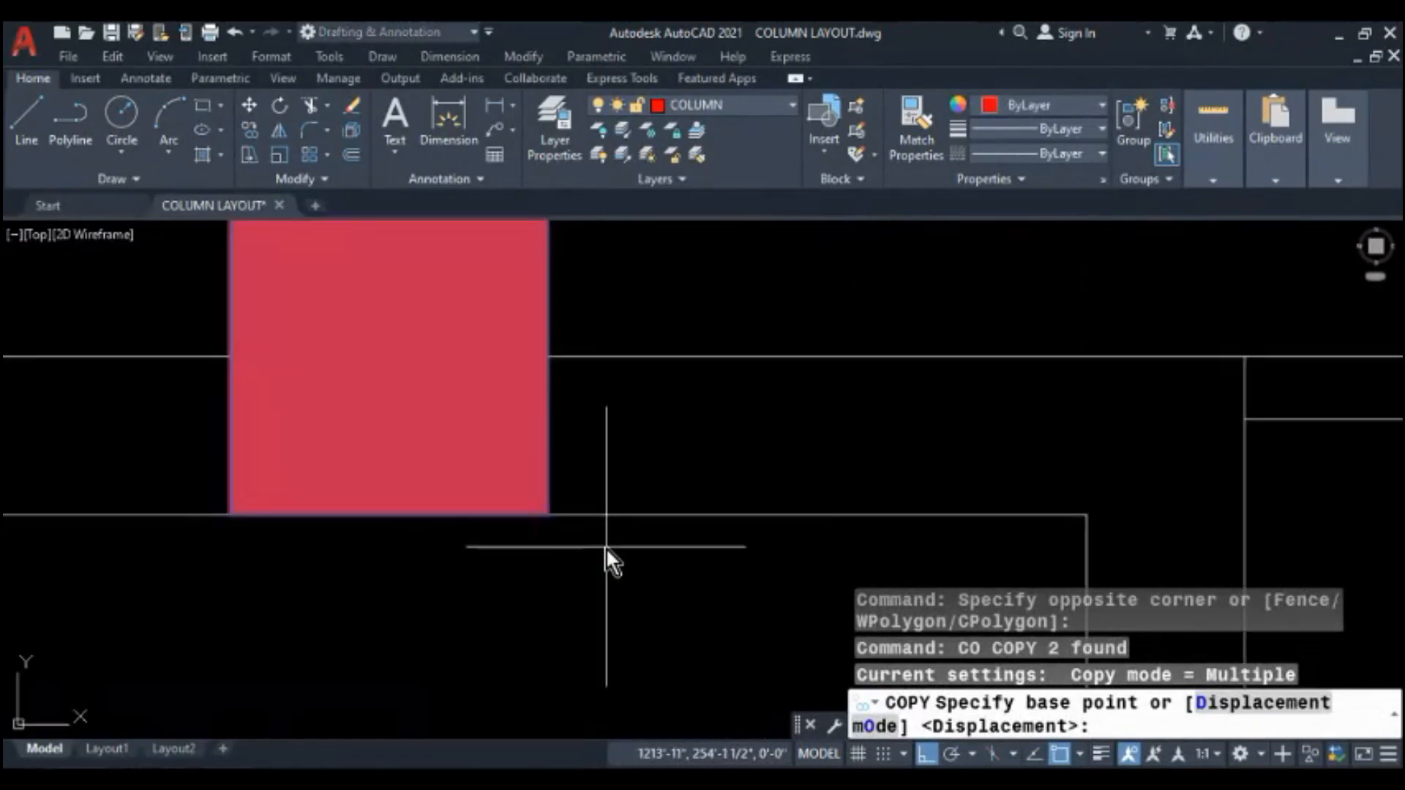
click(549, 509)
scroll(567, 366, down, 2)
key(Escape)
key(Escape)
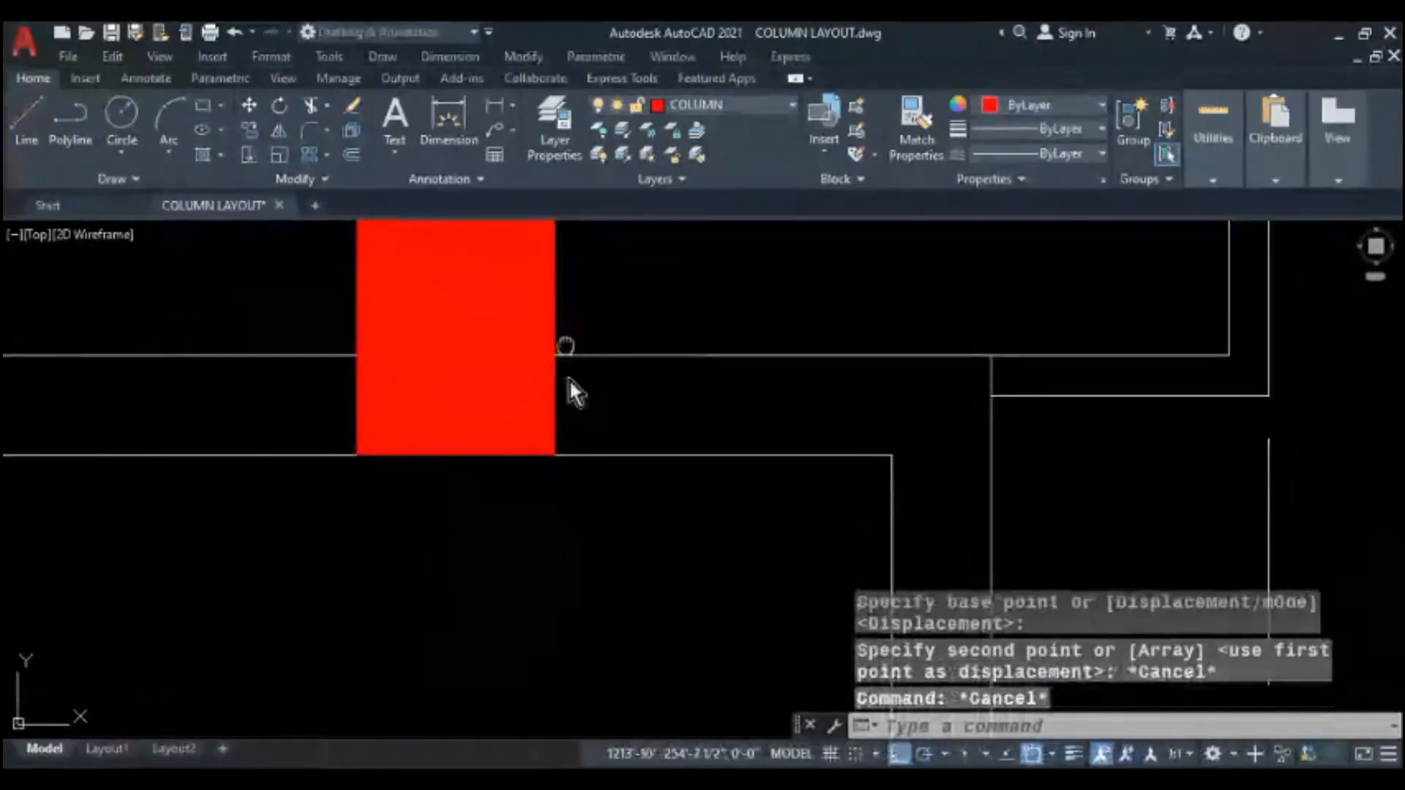
- Copy the column at the bed room and bath wall junction straight down onto the master room's outer wall line, using its lower-left corner
middle_drag(568, 389, 581, 546)
click(386, 304)
click(342, 349)
text(co)
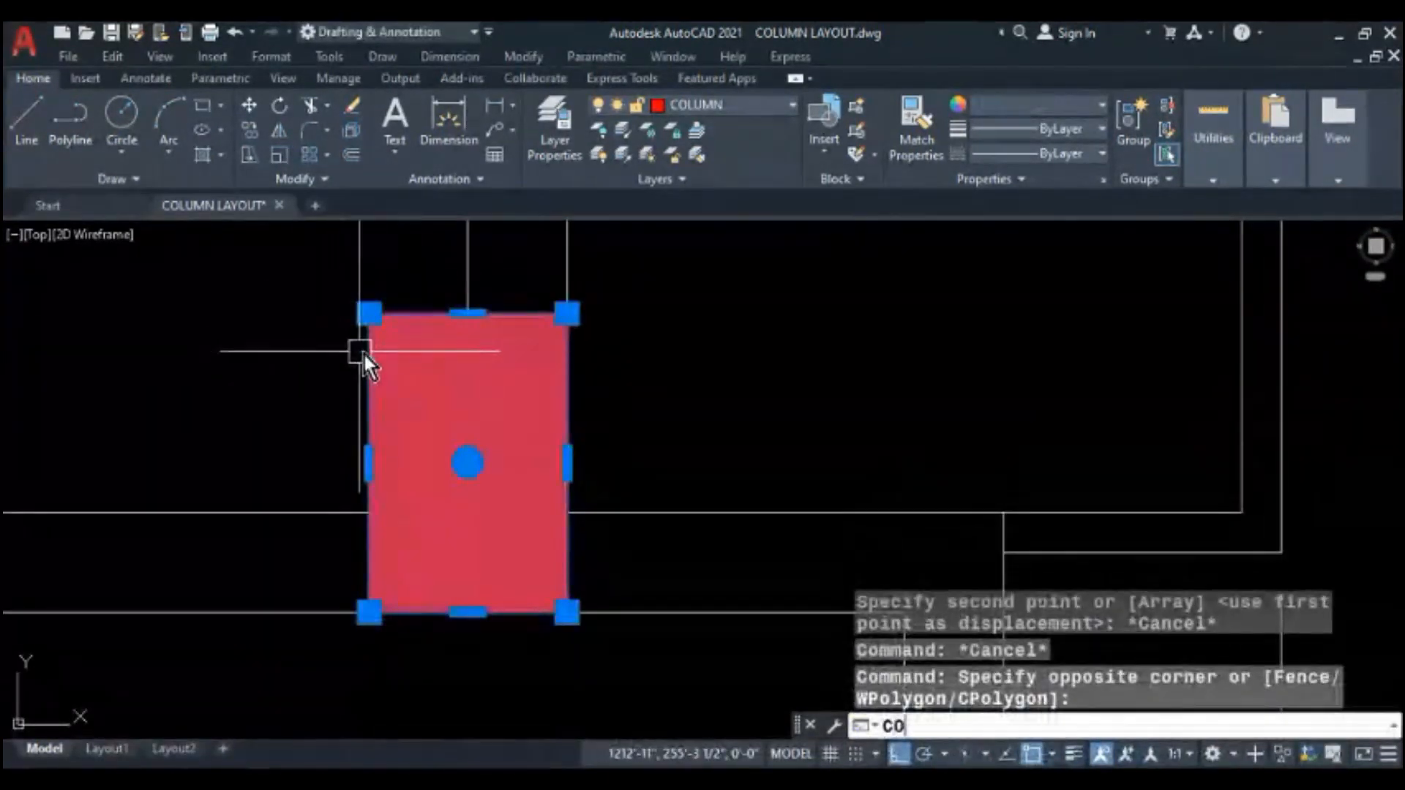
key(Return)
scroll(369, 634, up, 4)
click(373, 585)
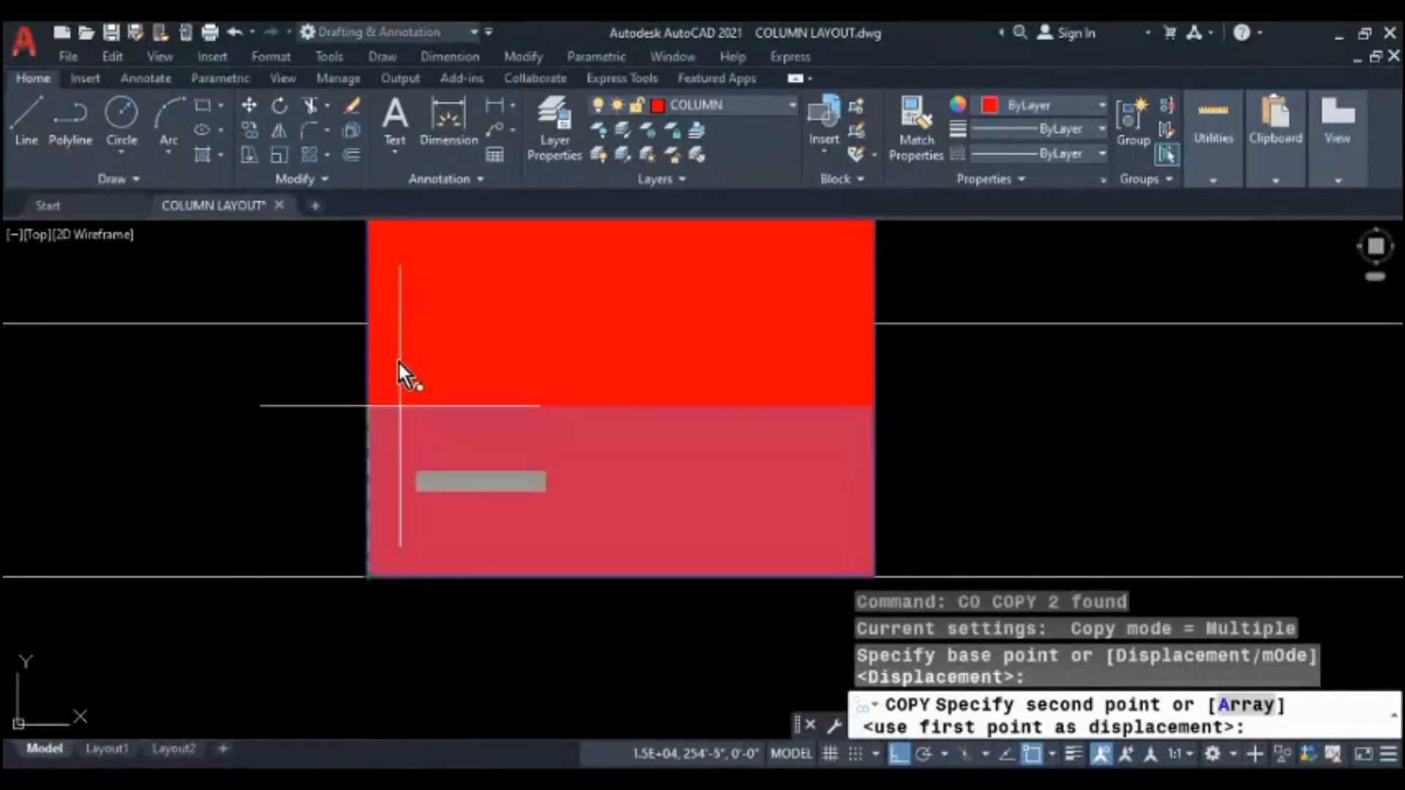
scroll(399, 325, down, 4)
scroll(383, 701, up, 5)
scroll(468, 612, up, 2)
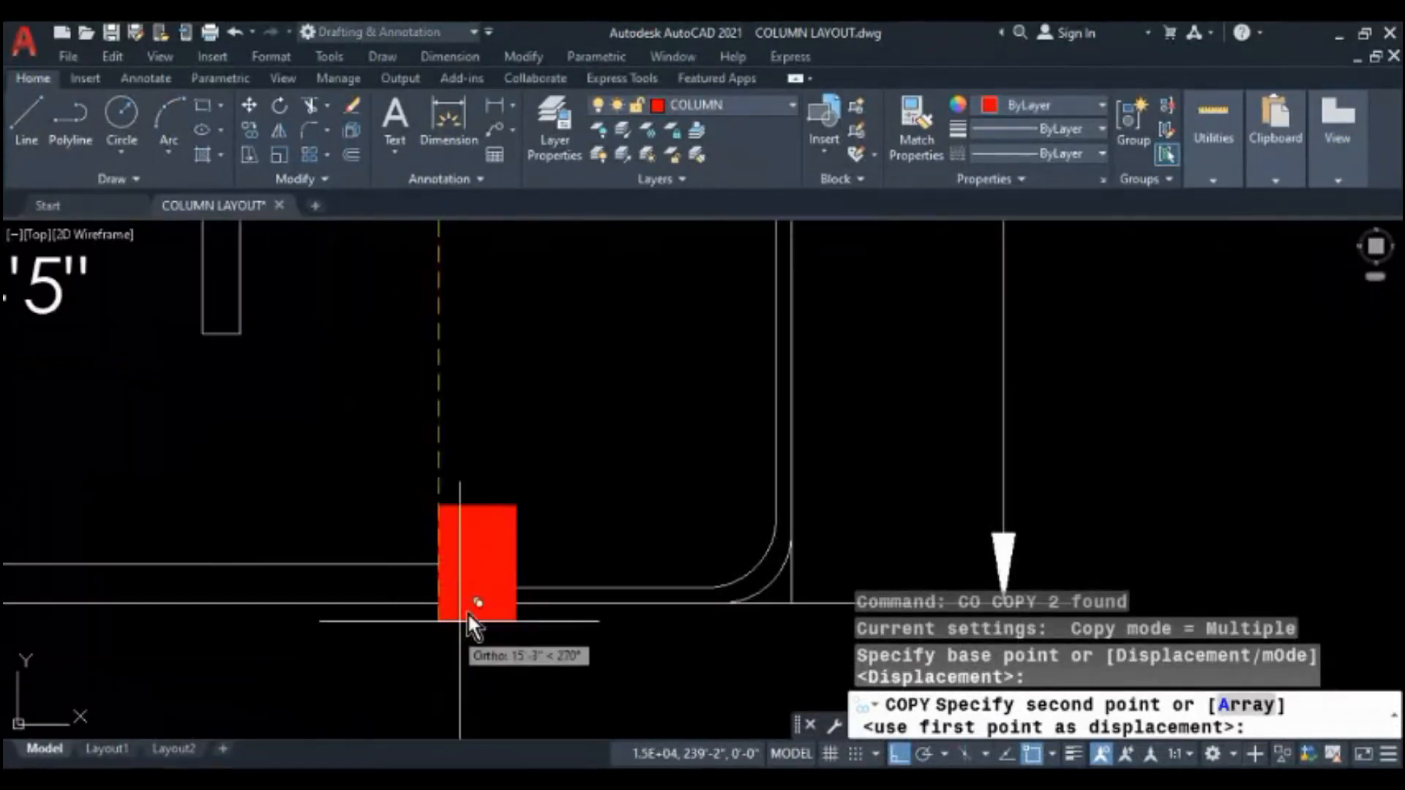
click(443, 607)
key(Escape)
- Shorten the copied column near the master room's rounded corner by lowering its top edge 5"
scroll(601, 538, down, 2)
scroll(571, 539, down, 3)
scroll(784, 524, up, 5)
click(735, 467)
click(408, 567)
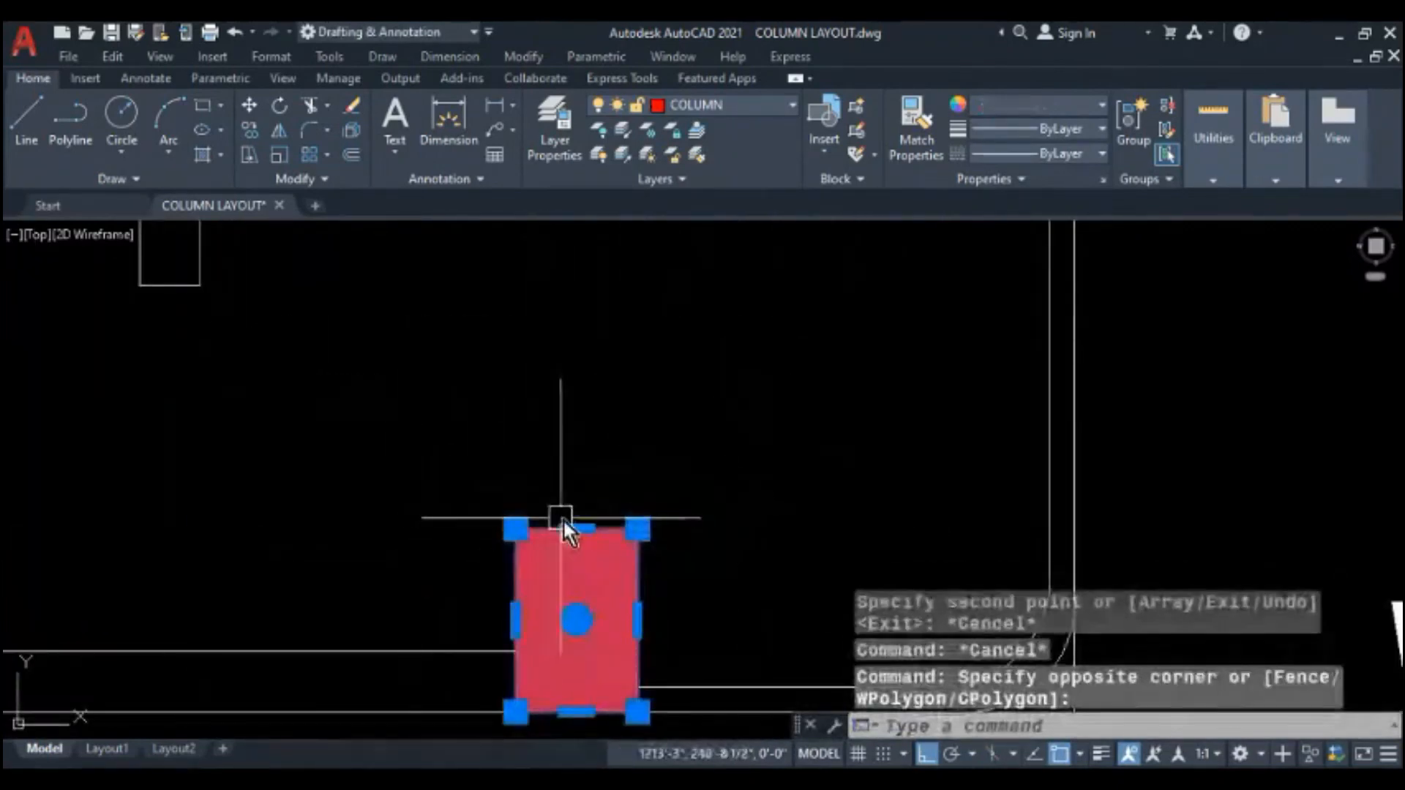
click(576, 524)
text(5)
key(Return)
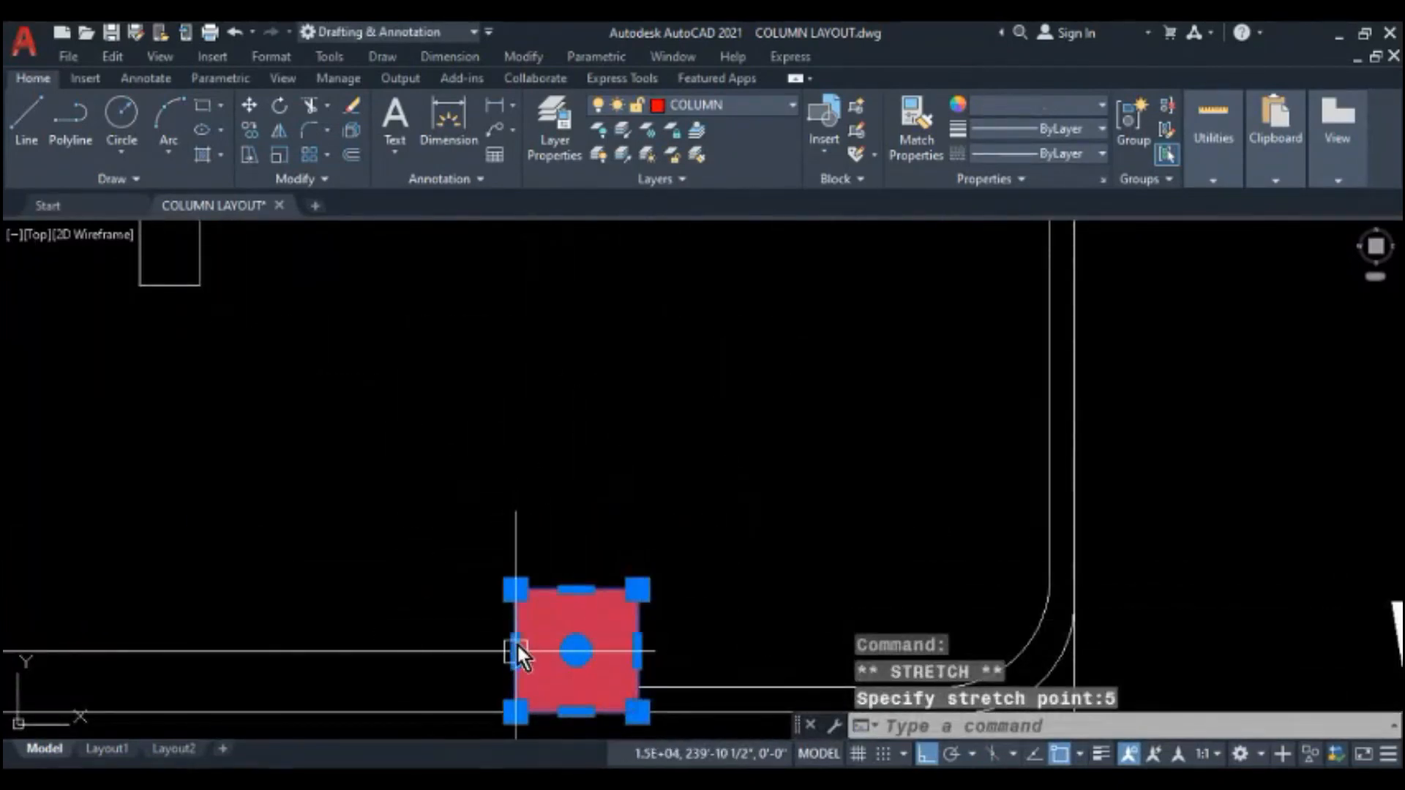
- Extend the room-side edge of the column near the rounded corner 5" along the outer wall
click(516, 650)
text(5)
key(Return)
key(Escape)
key(Escape)
scroll(557, 567, down, 4)
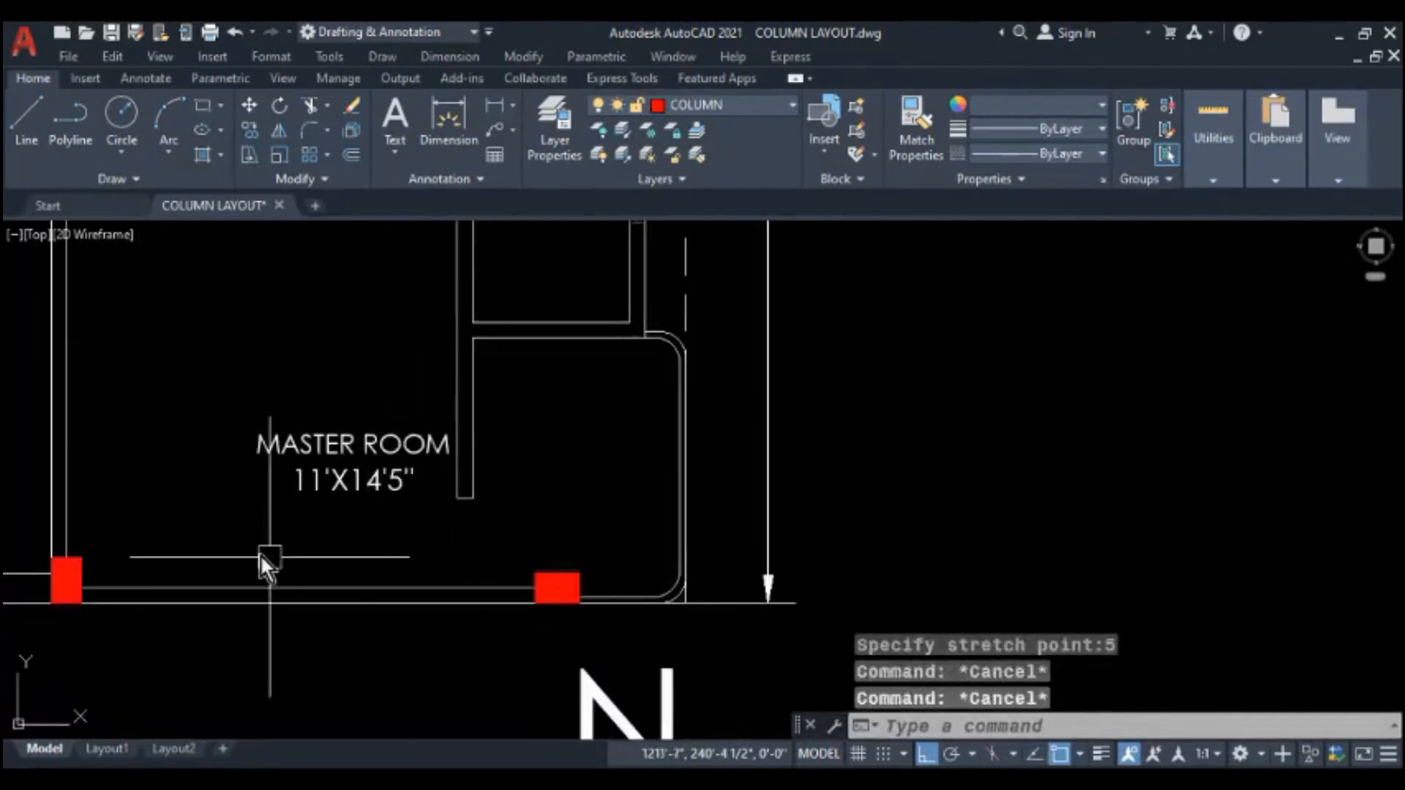
- Reorient the master room's verandah-side column on the outer wall by lowering its top edge 5" and extending its room-side edge 5"
middle_drag(98, 537, 363, 527)
scroll(366, 544, up, 3)
click(379, 495)
click(302, 584)
click(279, 548)
text(5)
key(Return)
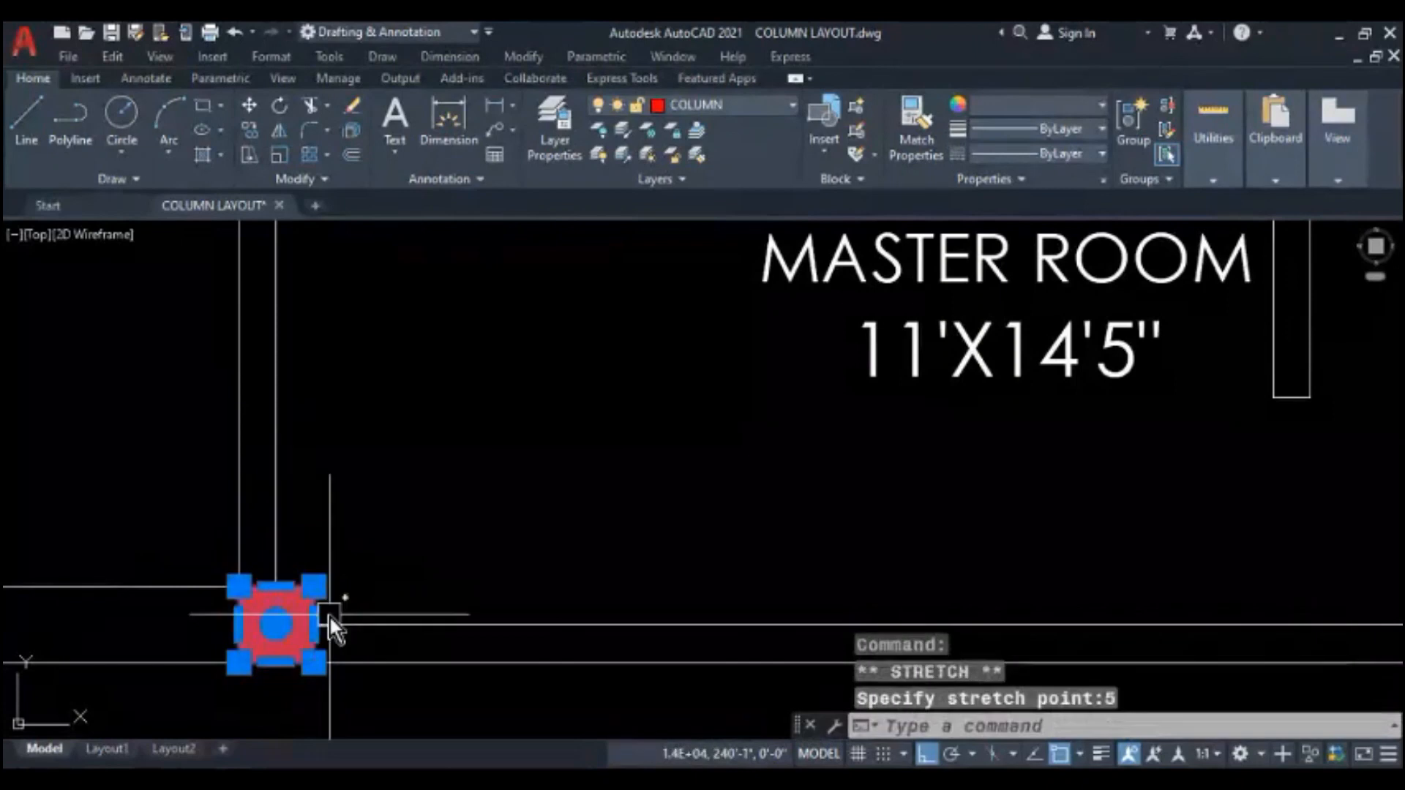
click(313, 624)
key(Escape)
key(Escape)
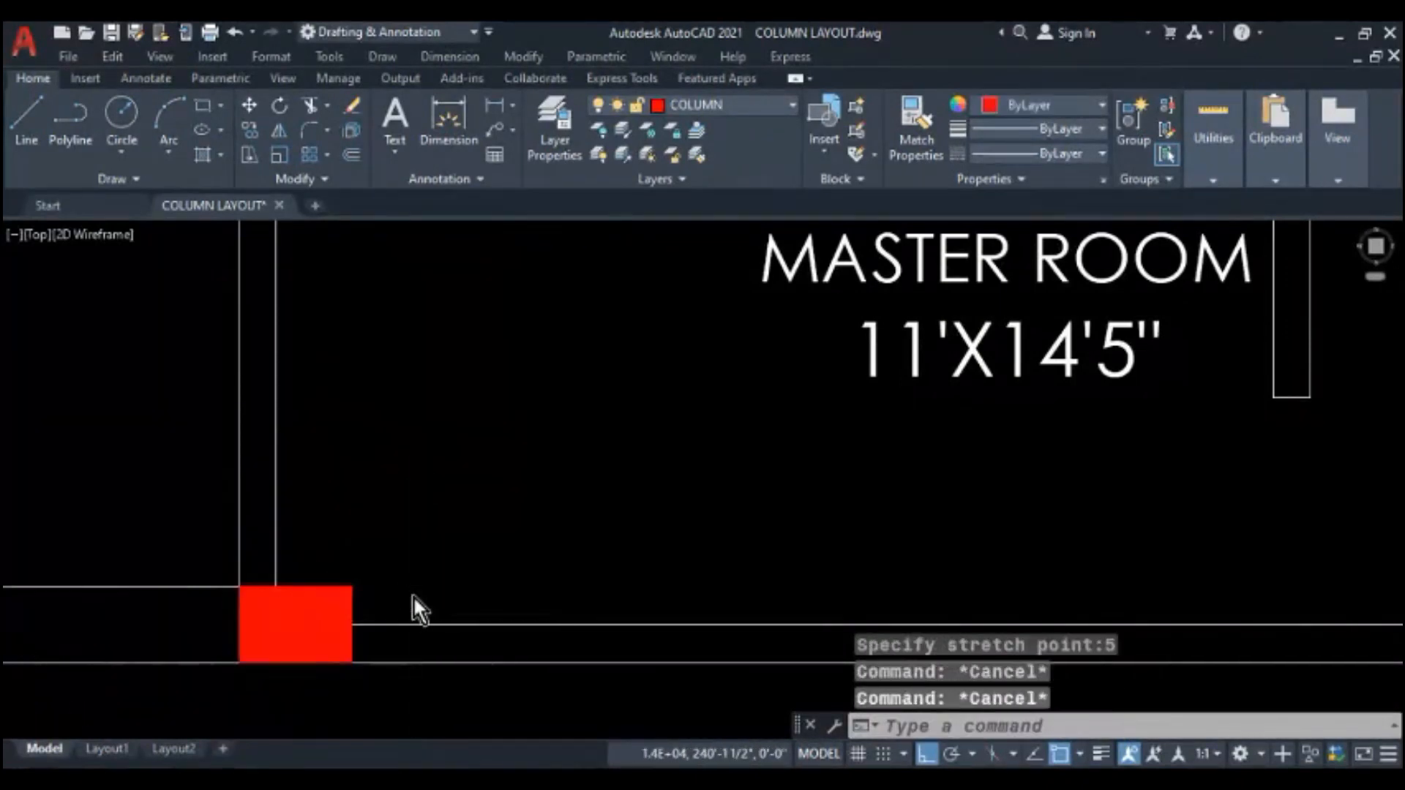
- Move the MASTER ROOM 11'X14'5" label horizontally about 2'-7" toward the verandah wall to center it in the room
scroll(414, 602, down, 8)
middle_drag(508, 510, 451, 469)
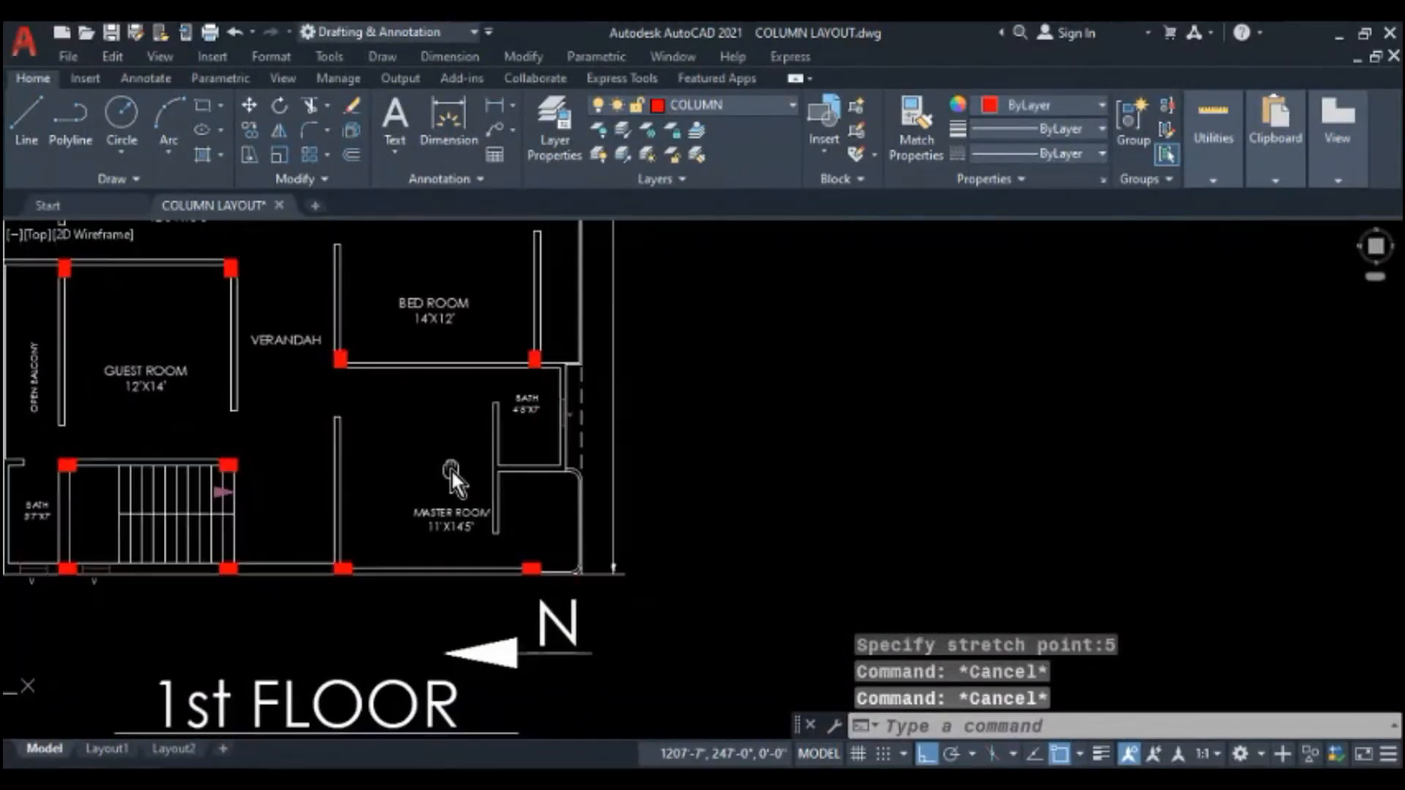
scroll(454, 436, up, 5)
click(454, 437)
click(485, 557)
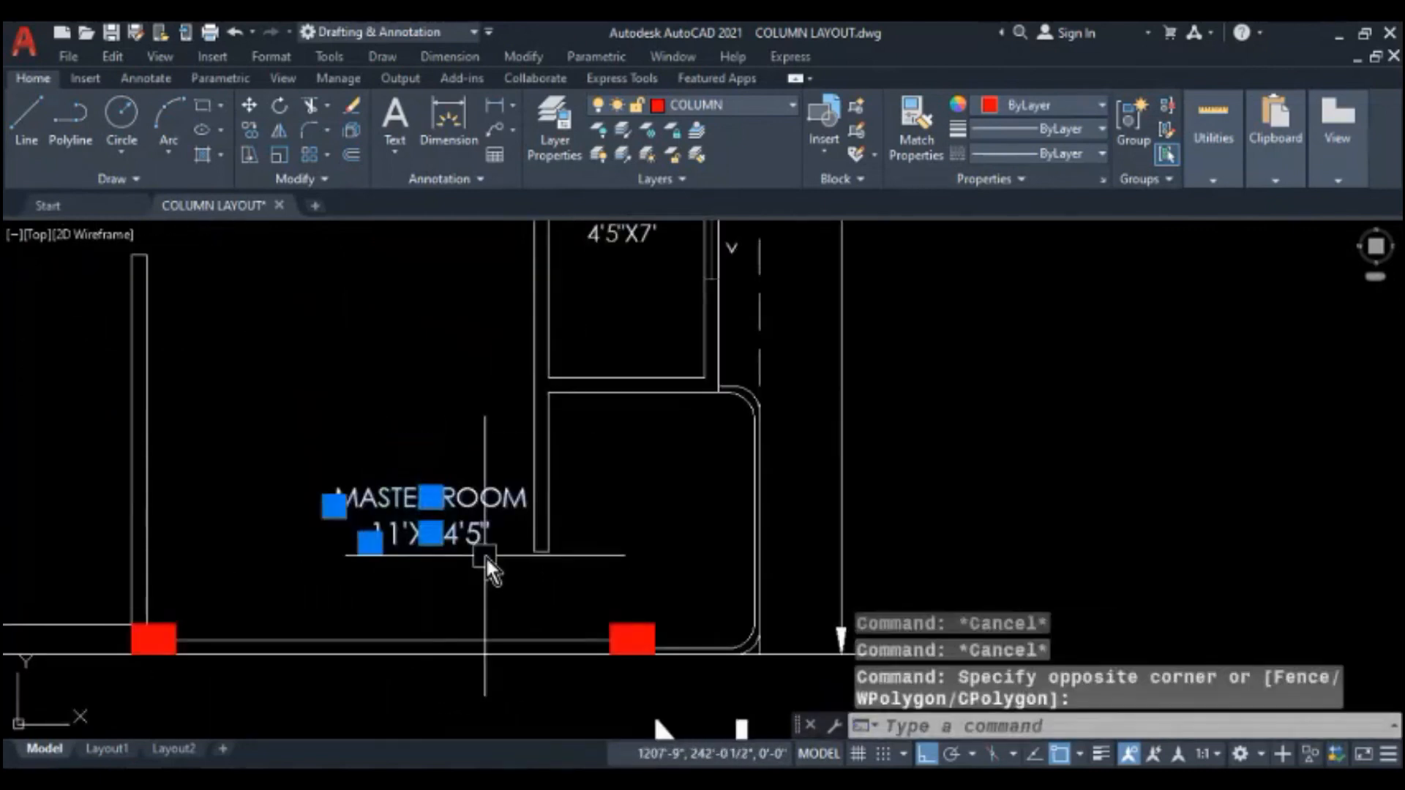
scroll(511, 566, down, 2)
text(m)
key(Return)
click(471, 406)
click(409, 404)
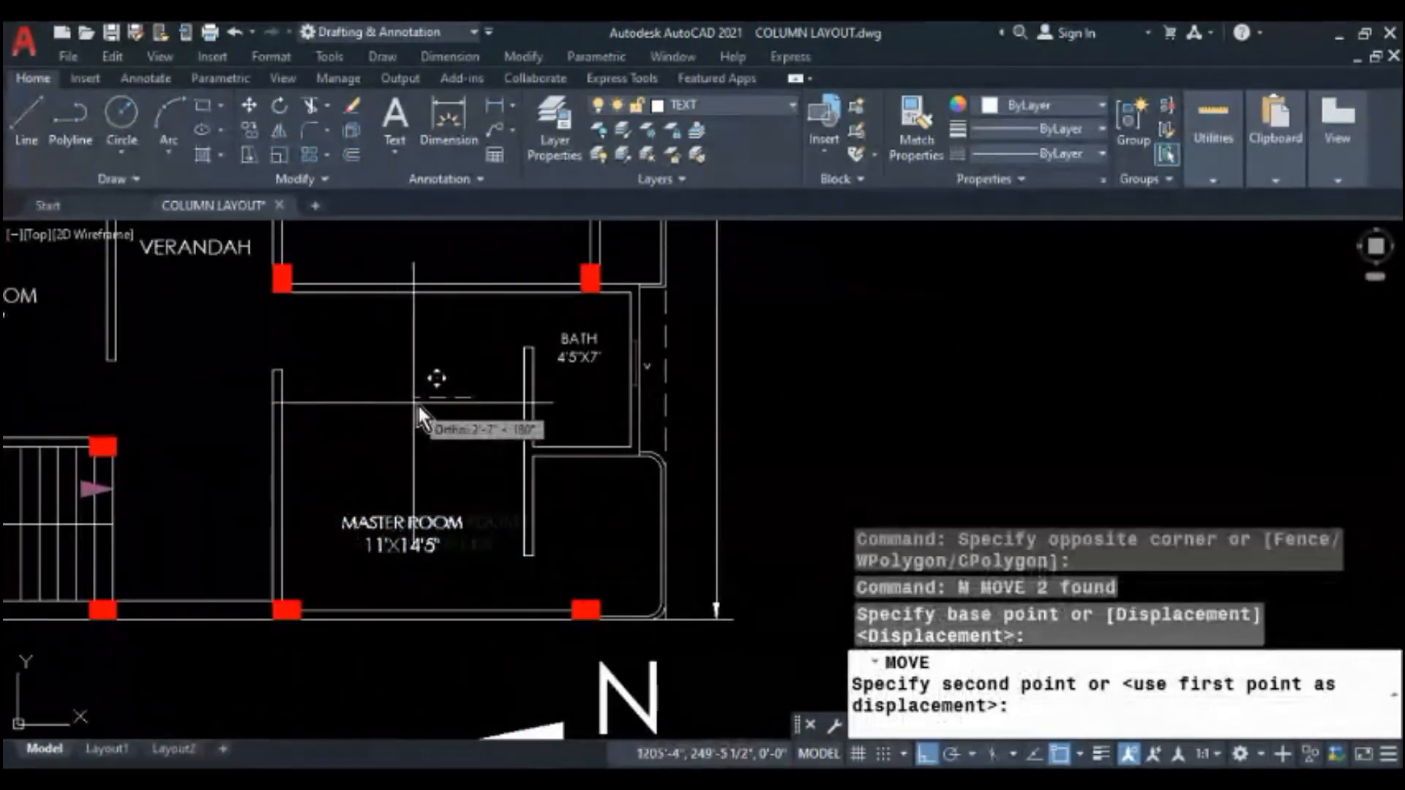
- Move the MASTER ROOM label and its 11'X14'5" size text straight up to the middle of the room
click(434, 453)
click(372, 608)
text(m)
key(Return)
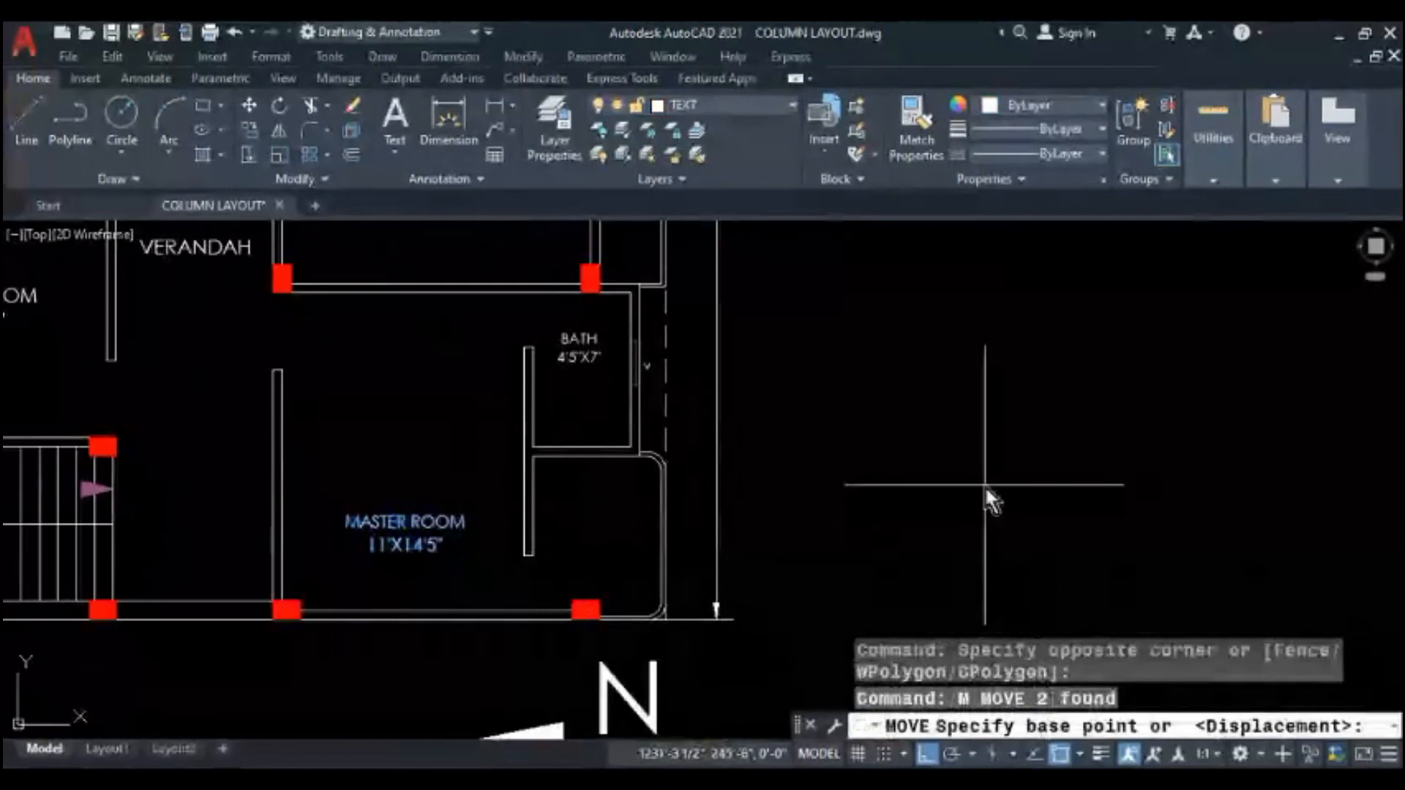
click(985, 486)
click(993, 423)
- Examine the column positions around the master room, its bath and the adjoining bedroom on the first floor column plan
middle_drag(662, 370, 647, 425)
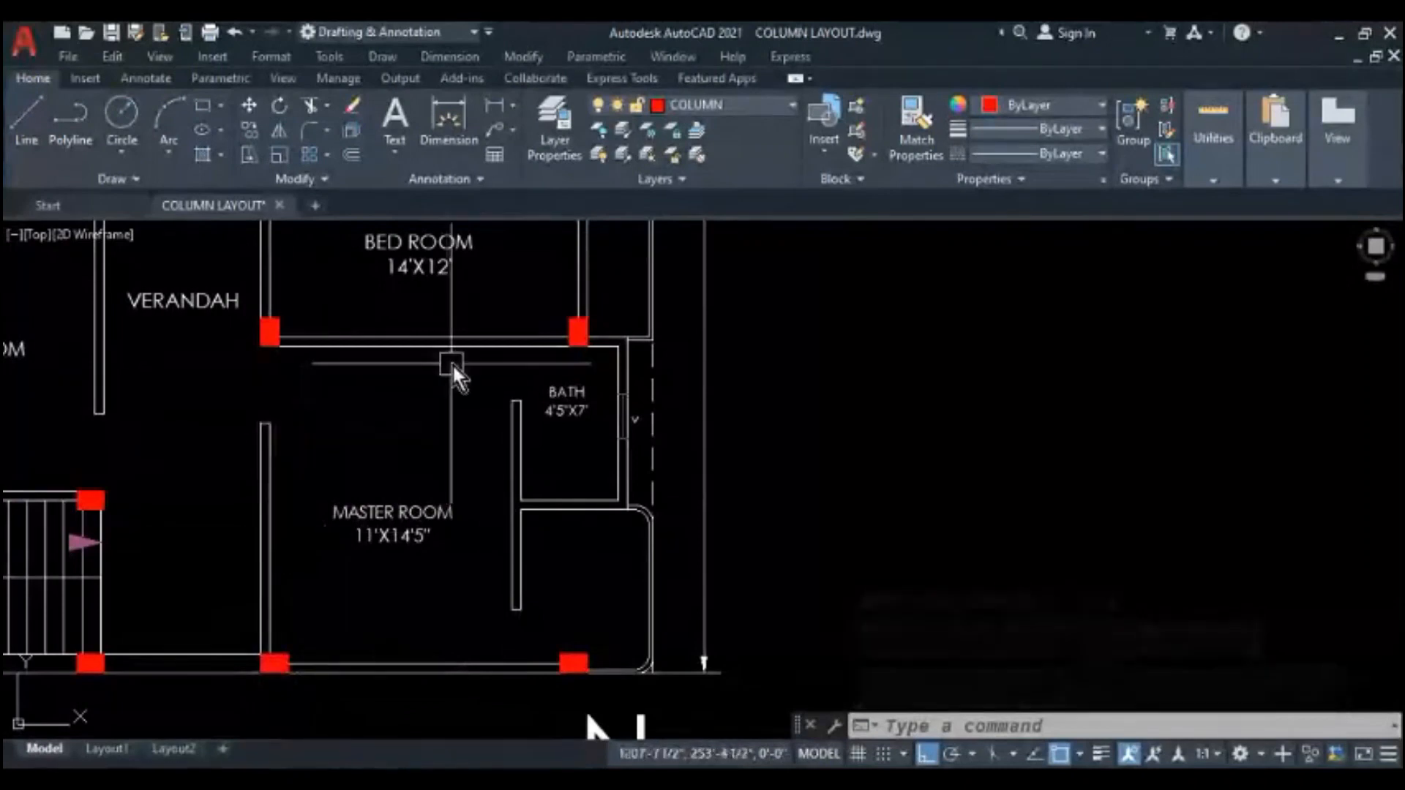
middle_drag(577, 676, 548, 663)
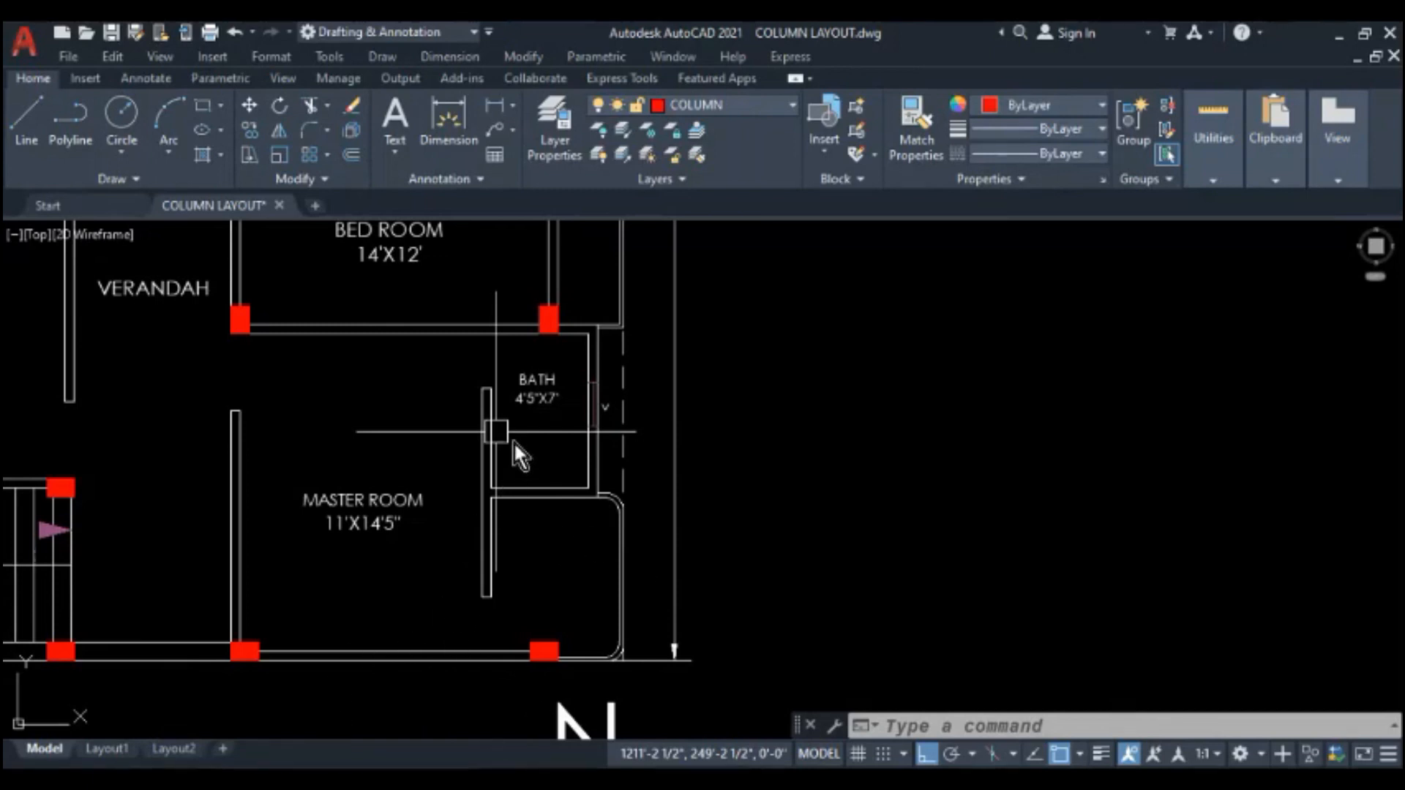
middle_drag(483, 490, 499, 512)
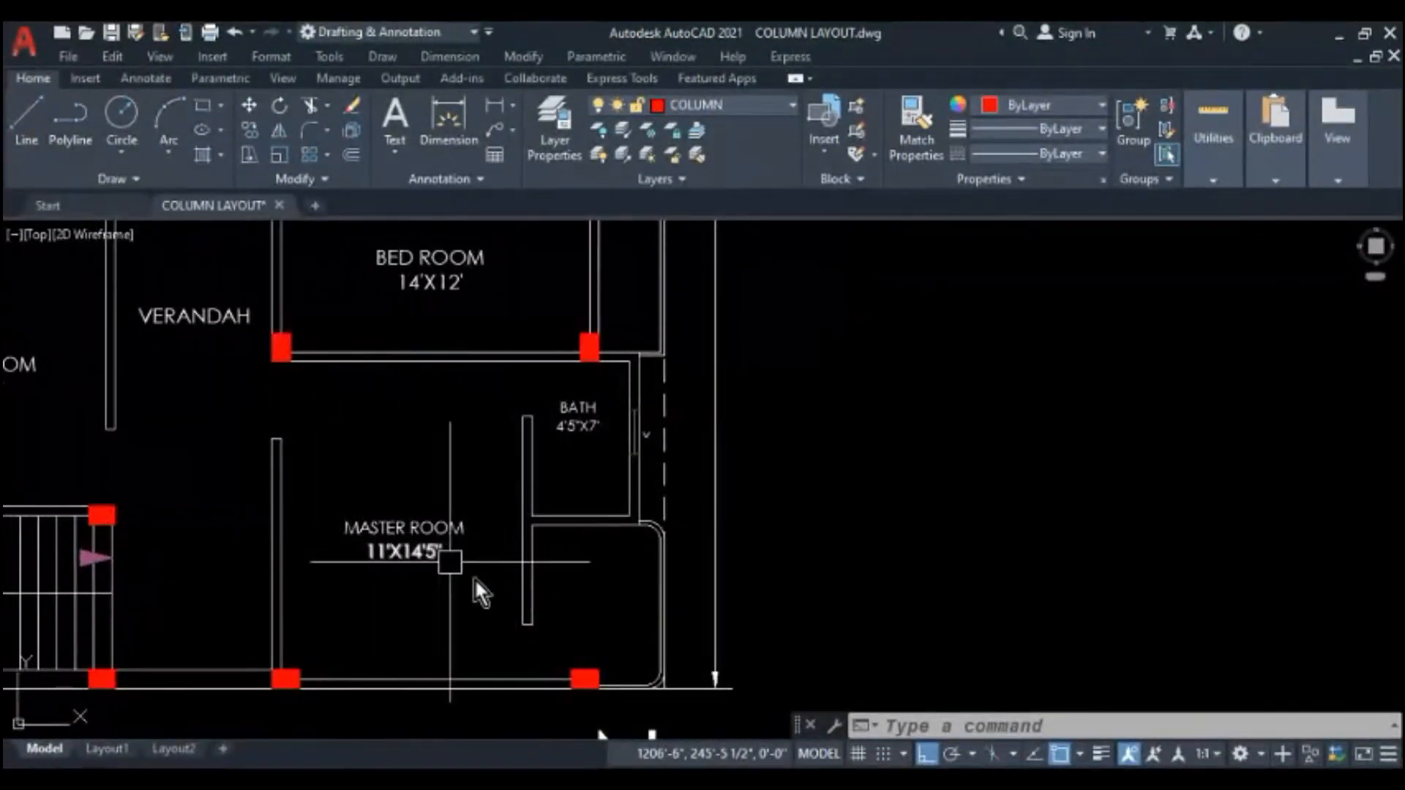
scroll(499, 531, down, 5)
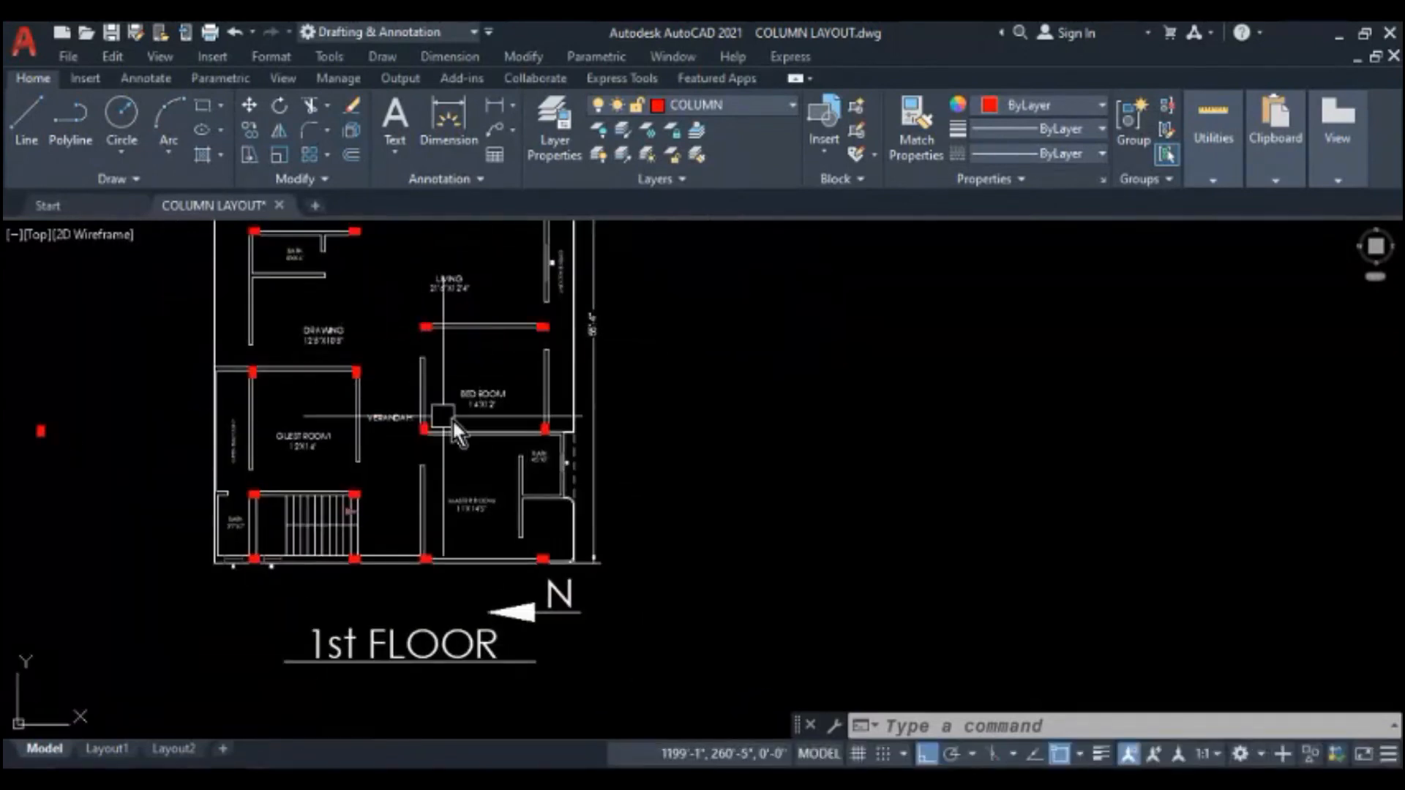
scroll(499, 495, up, 2)
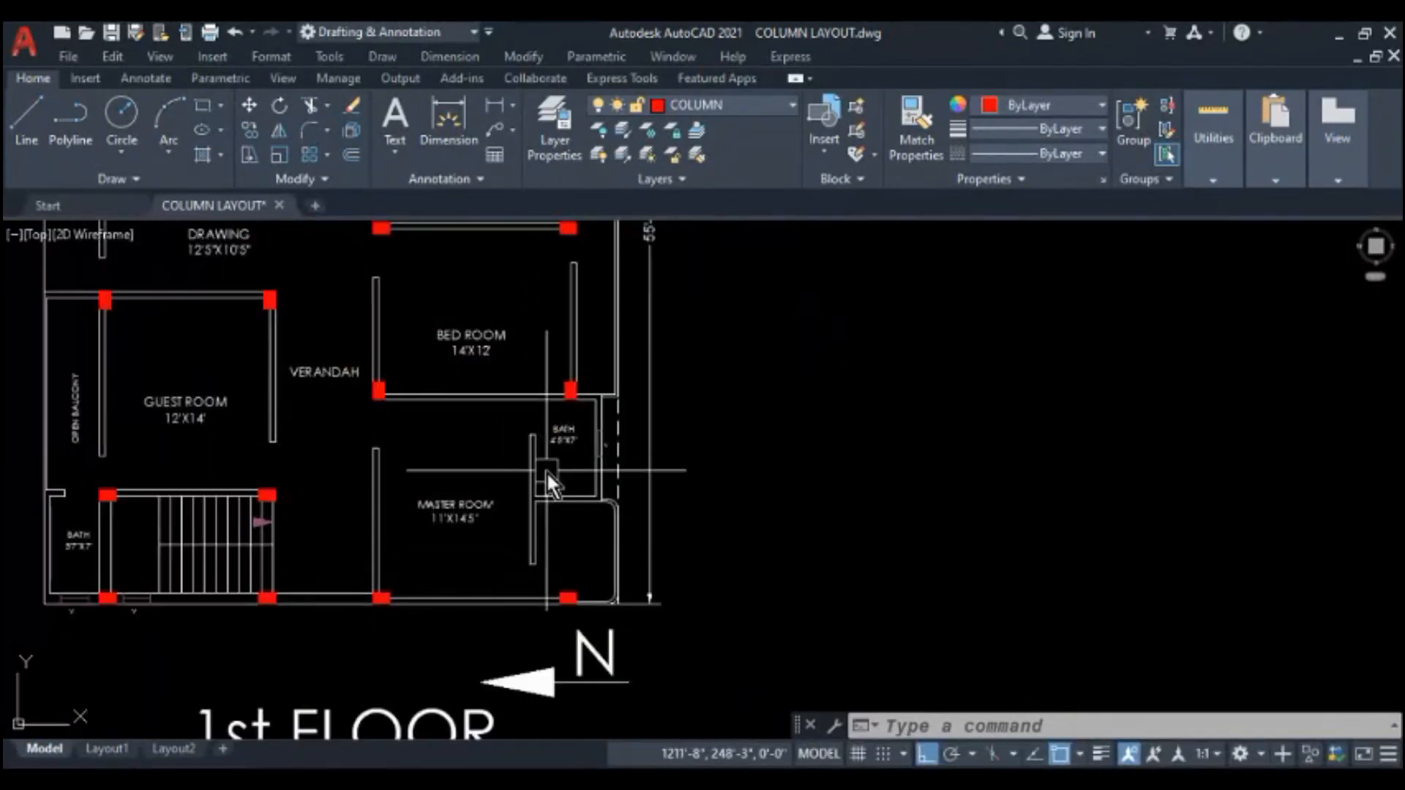
middle_drag(548, 385, 541, 403)
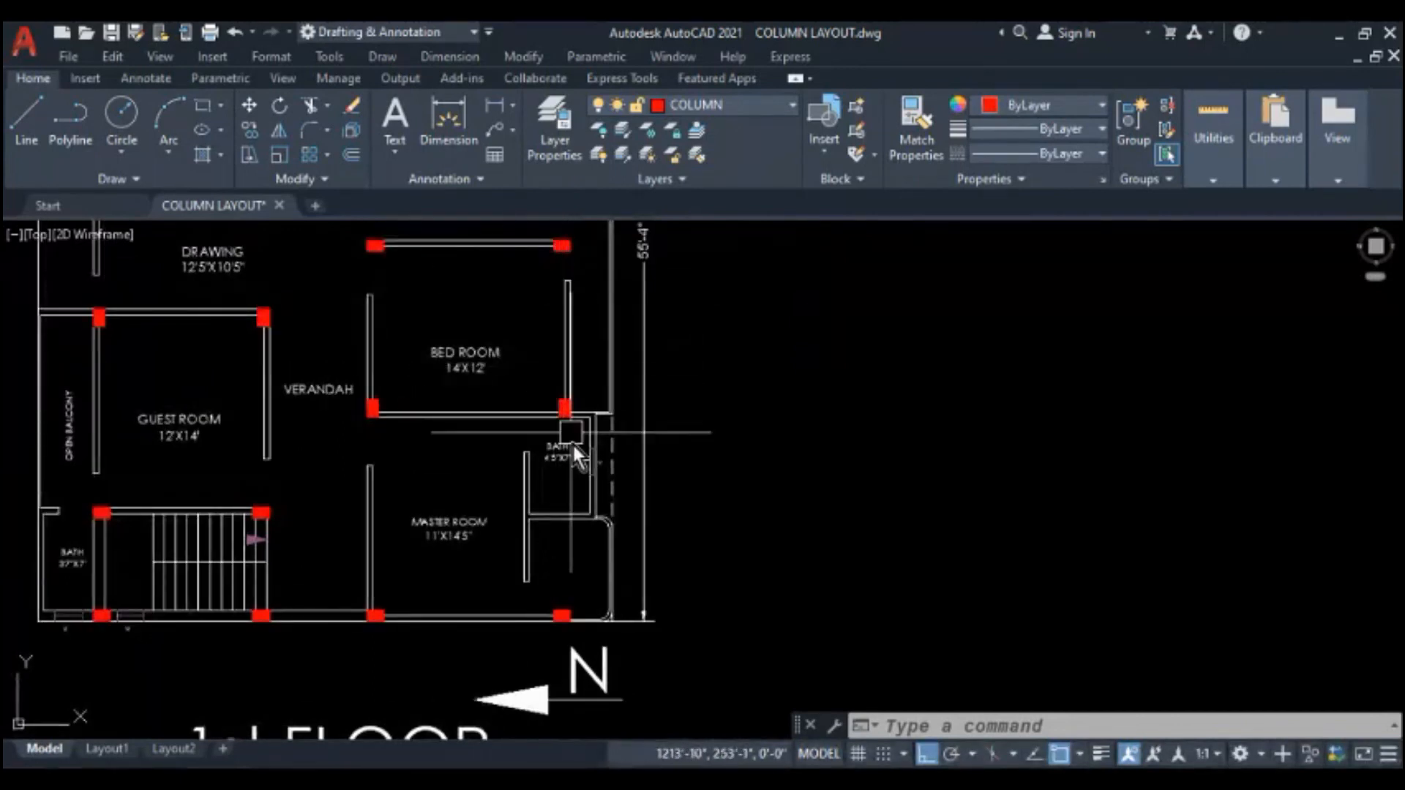
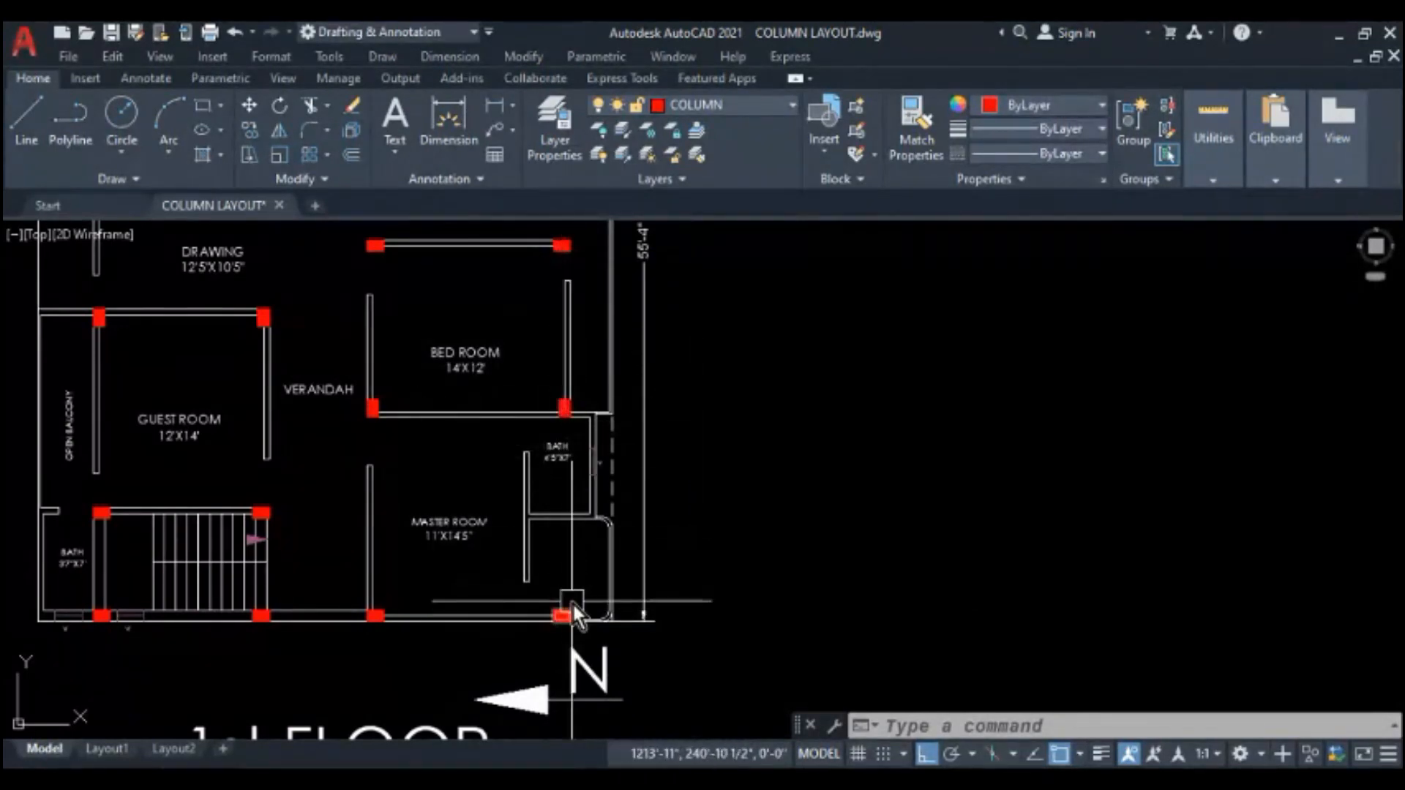
middle_drag(506, 524, 524, 511)
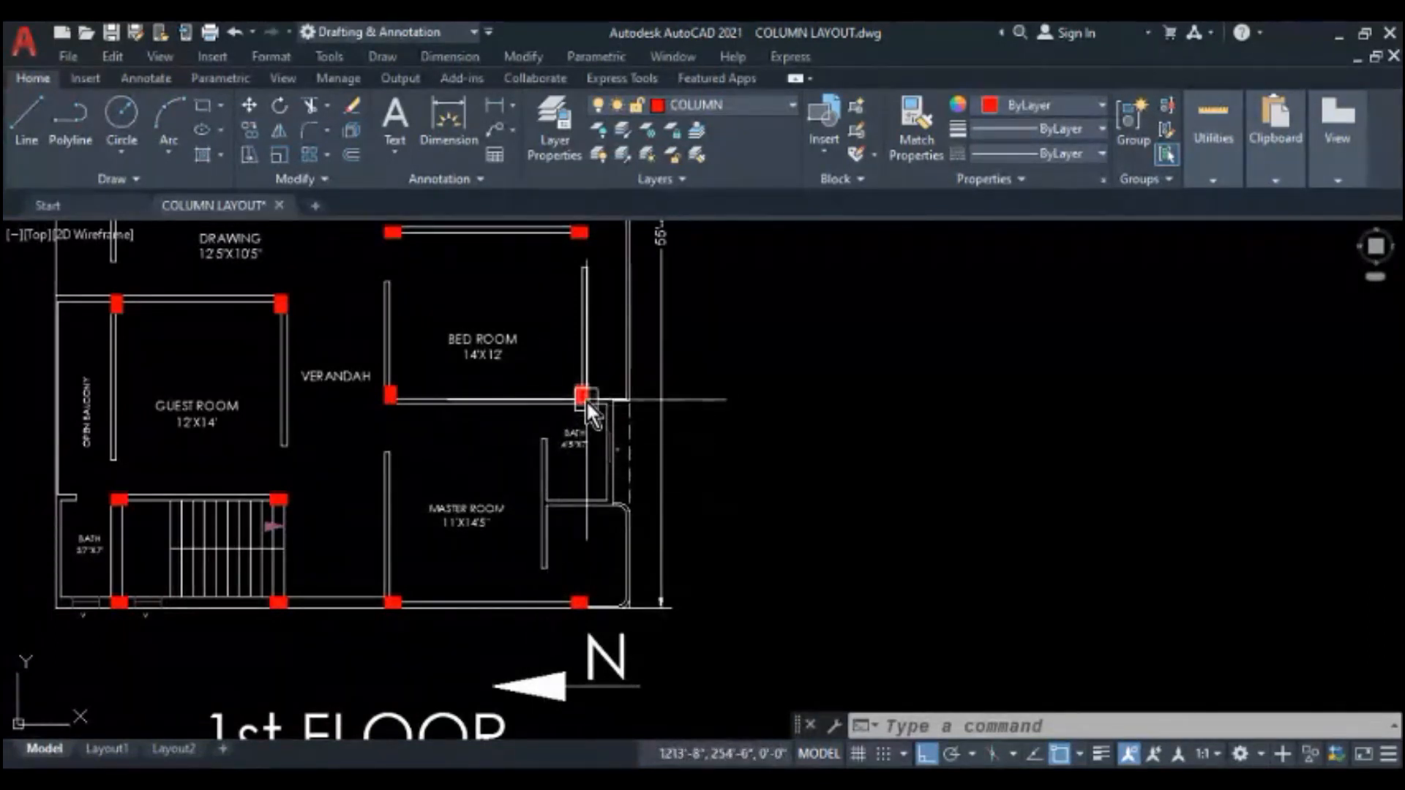
scroll(546, 505, up, 2)
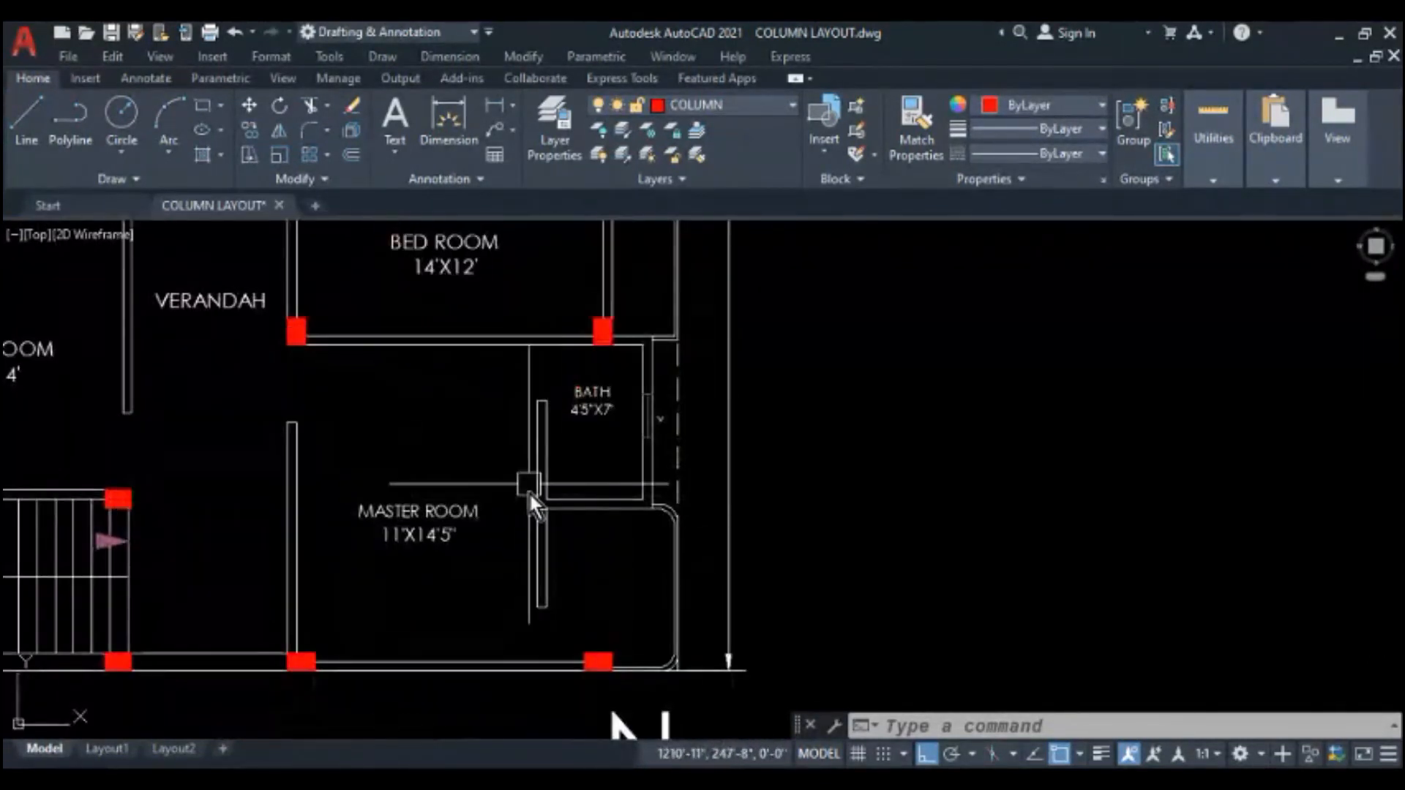
scroll(574, 468, down, 2)
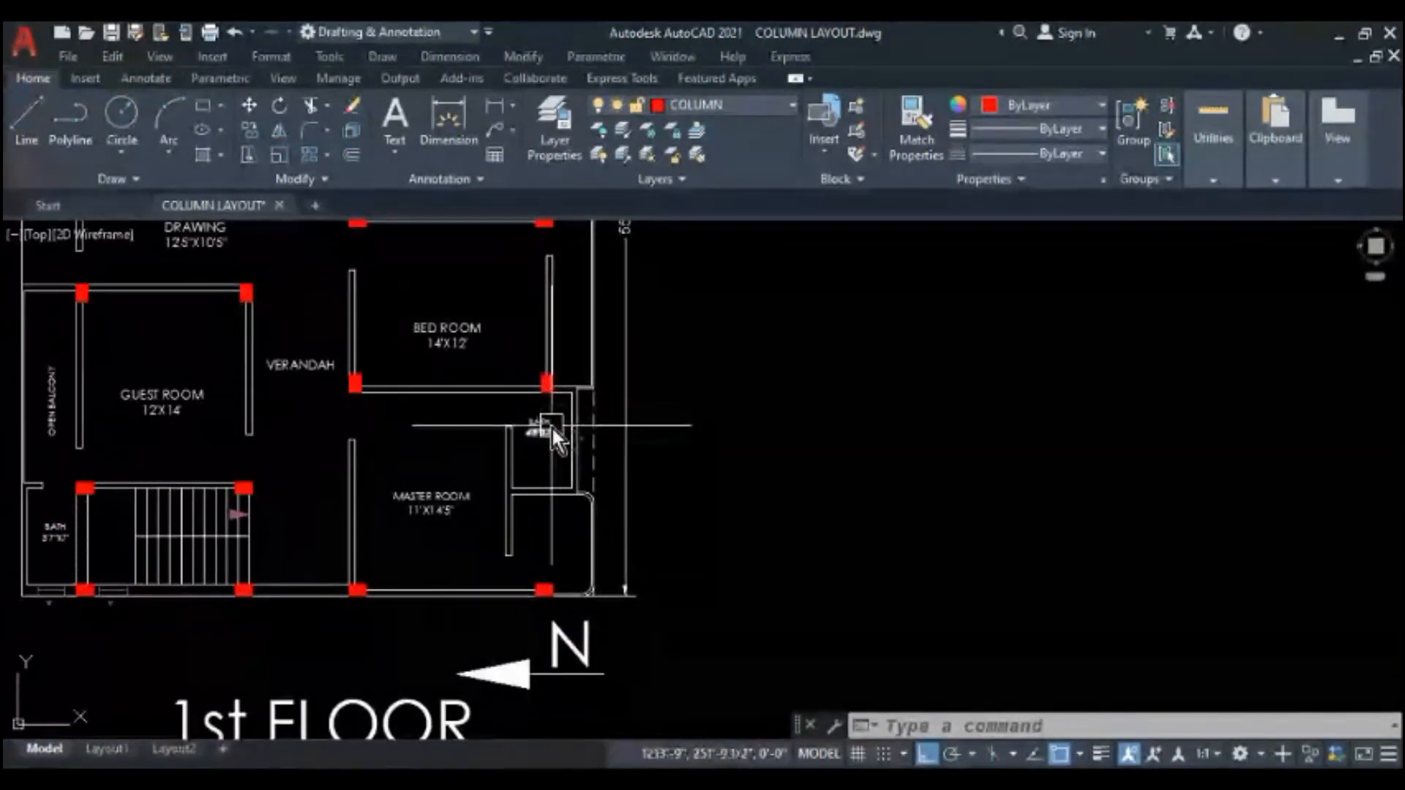
- Compare the master room corner of the column plan with the ground floor plan and the furnished first floor plan
scroll(666, 486, down, 6)
mouse_move(138, 454)
middle_down()
mouse_move(341, 449)
mouse_move(326, 455)
middle_up()
scroll(353, 455, up, 2)
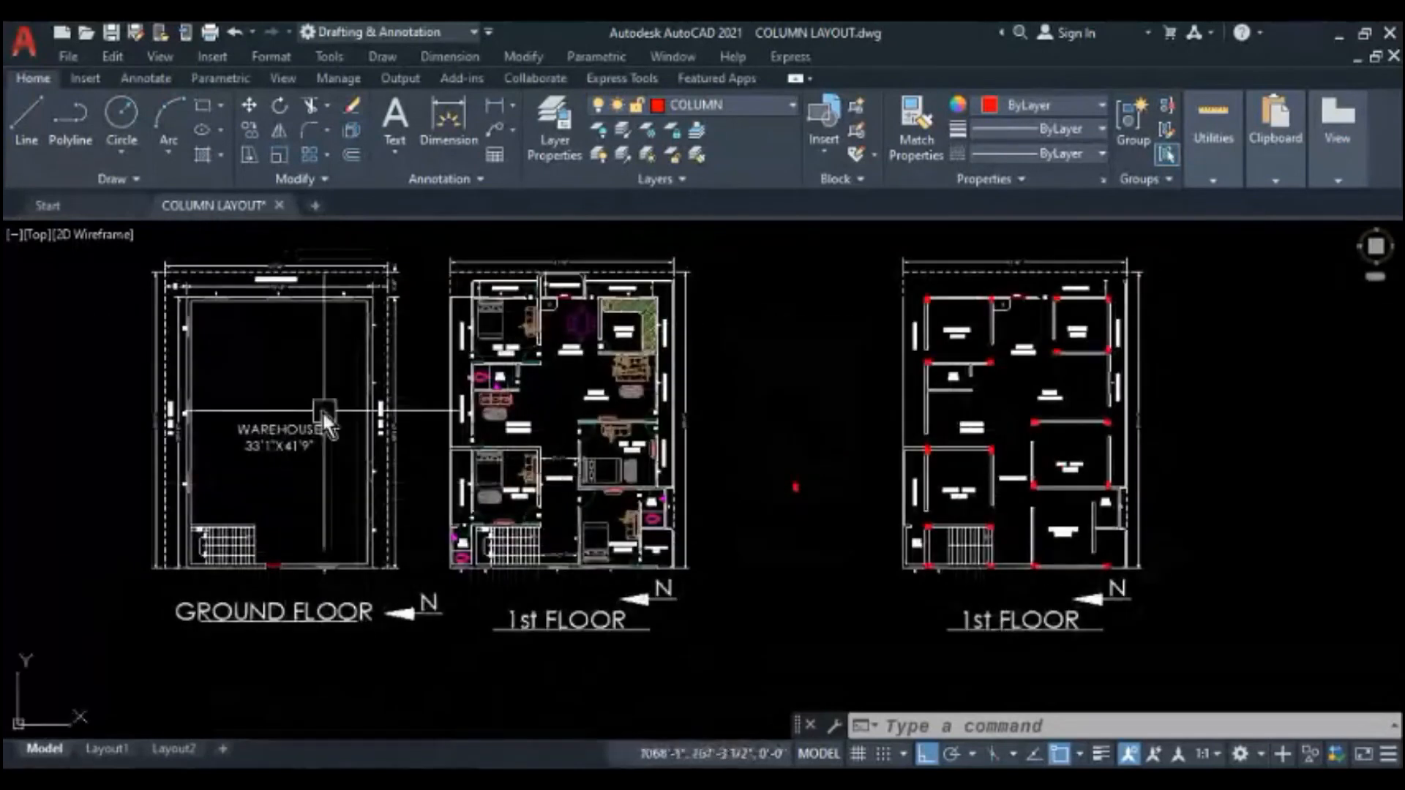
scroll(1135, 531, up, 2)
scroll(1100, 531, up, 2)
middle_drag(1100, 531, 863, 437)
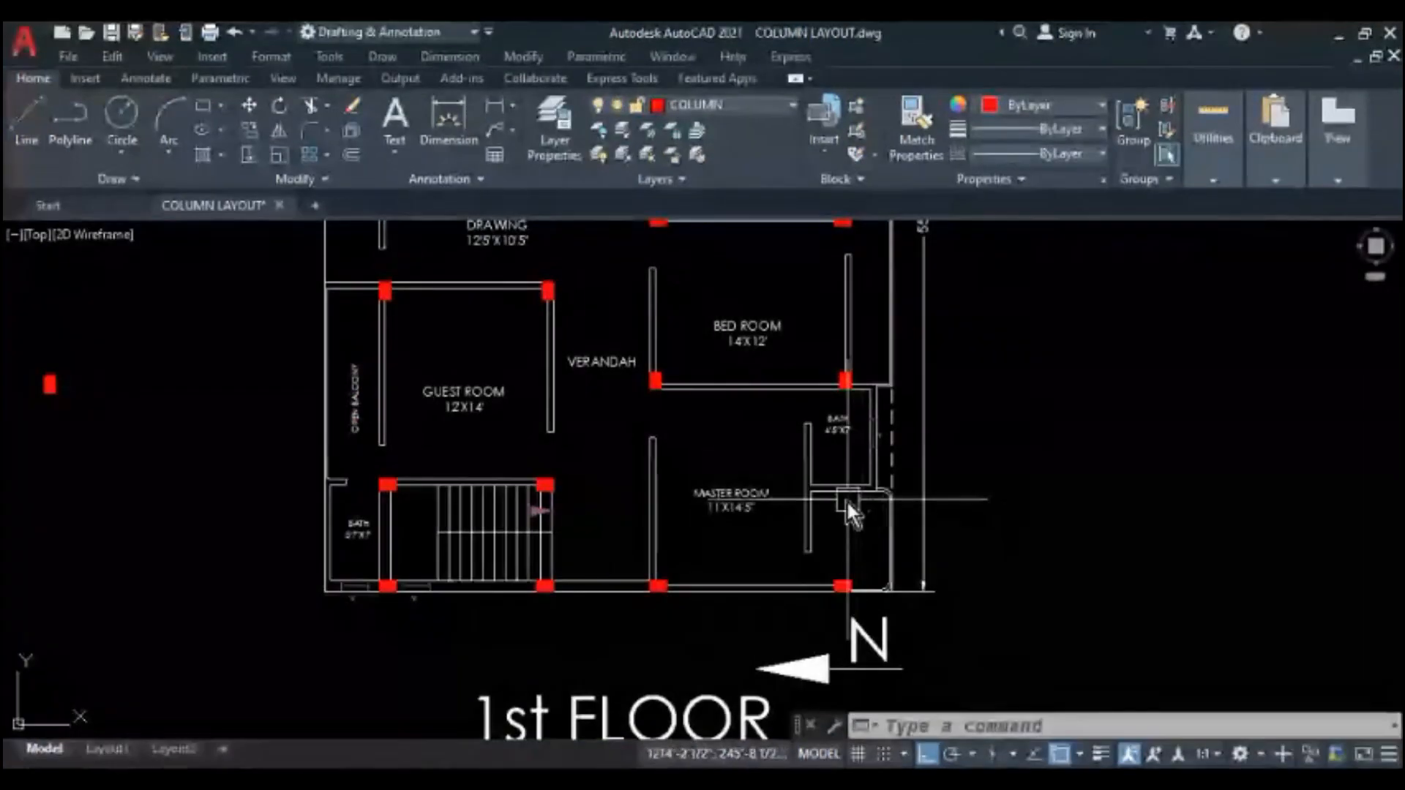
scroll(816, 468, down, 3)
middle_drag(331, 468, 472, 486)
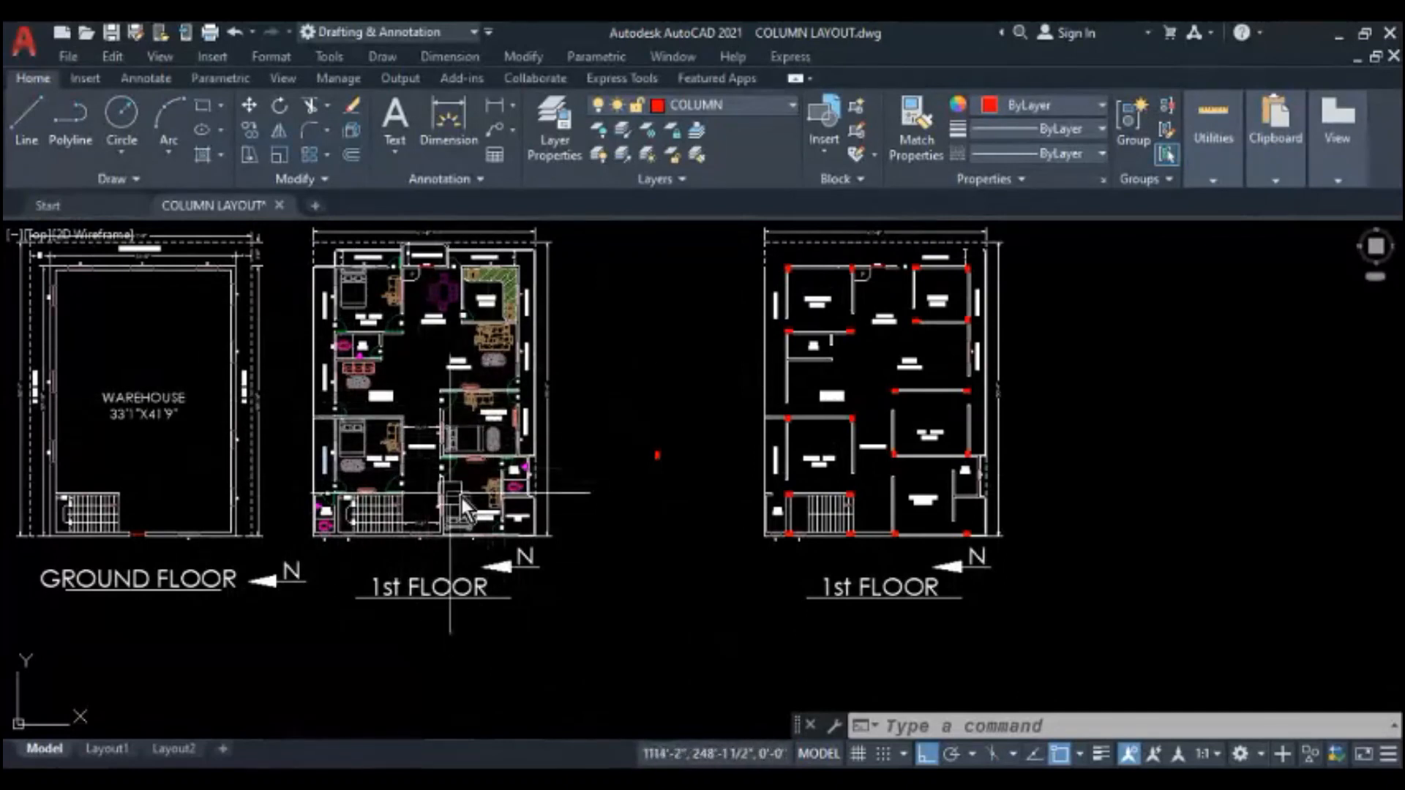
scroll(492, 497, up, 4)
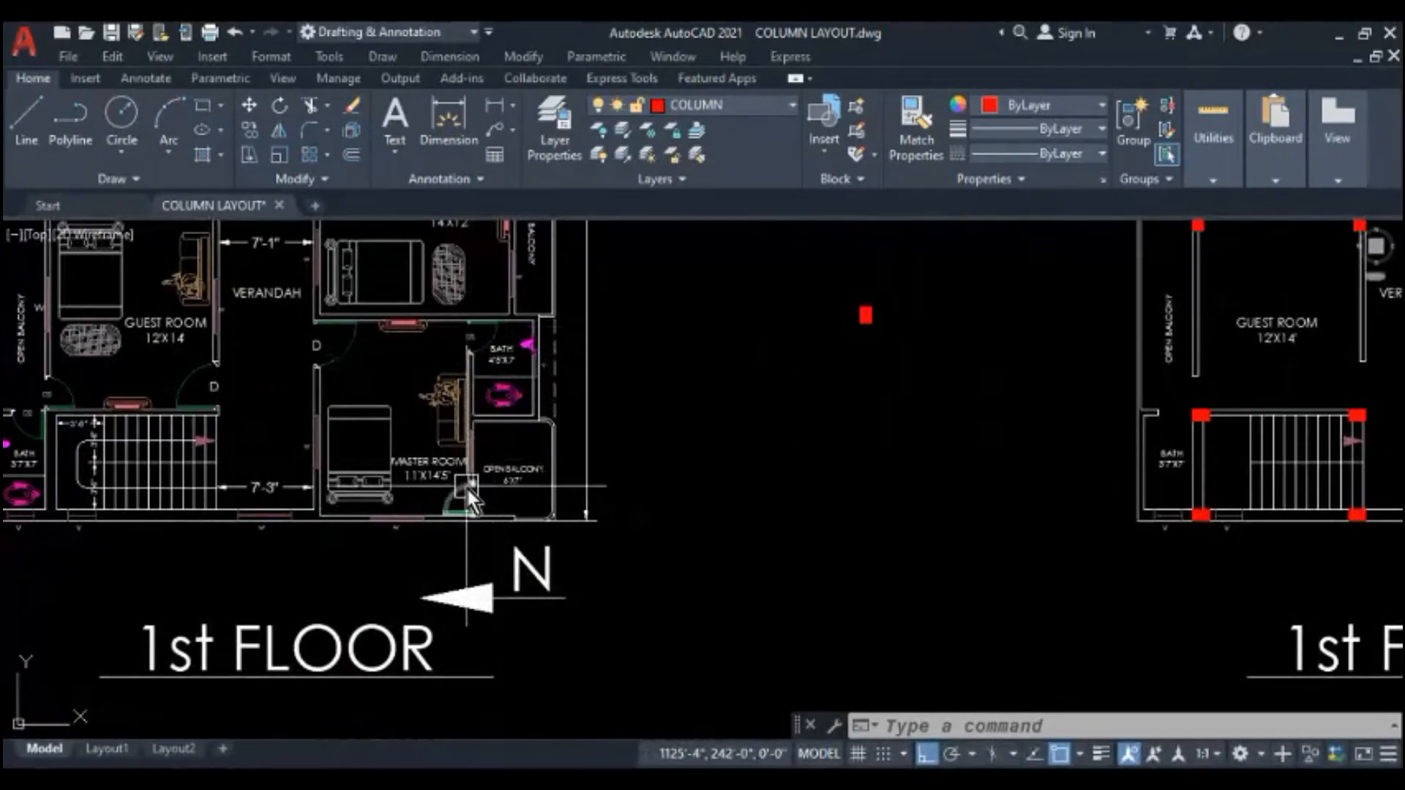
scroll(464, 437, down, 4)
scroll(938, 468, up, 4)
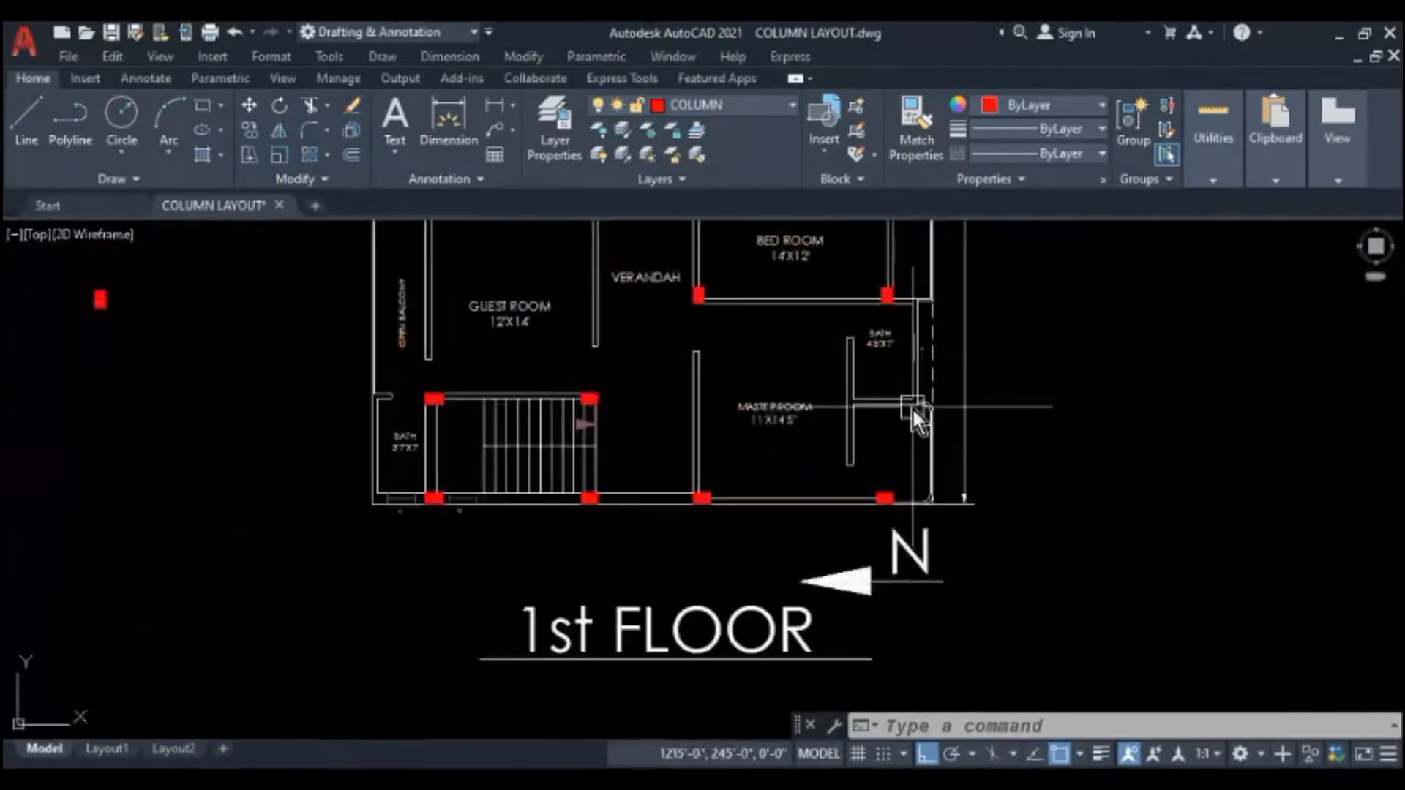
scroll(878, 496, down, 2)
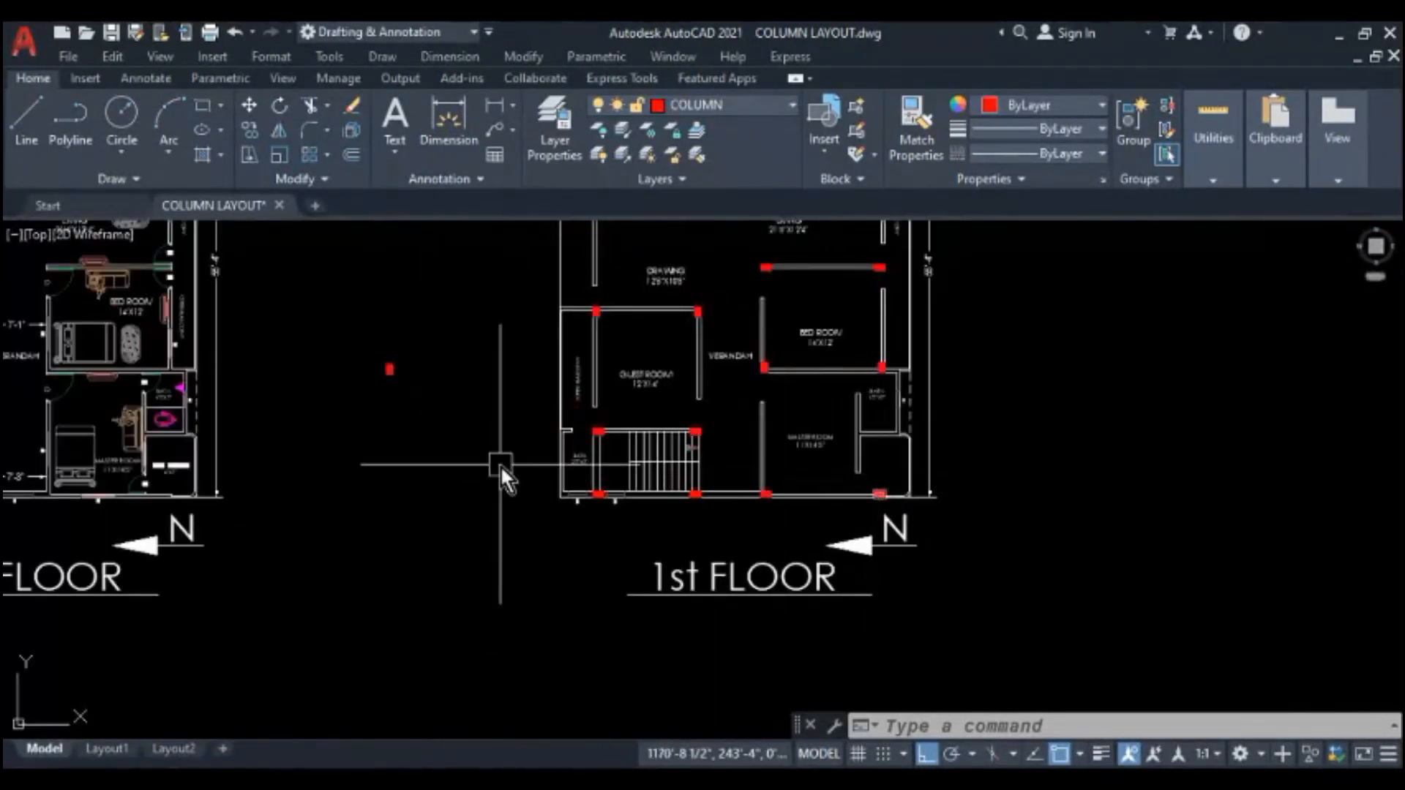
middle_drag(499, 465, 777, 496)
middle_drag(1051, 473, 862, 429)
scroll(925, 428, up, 2)
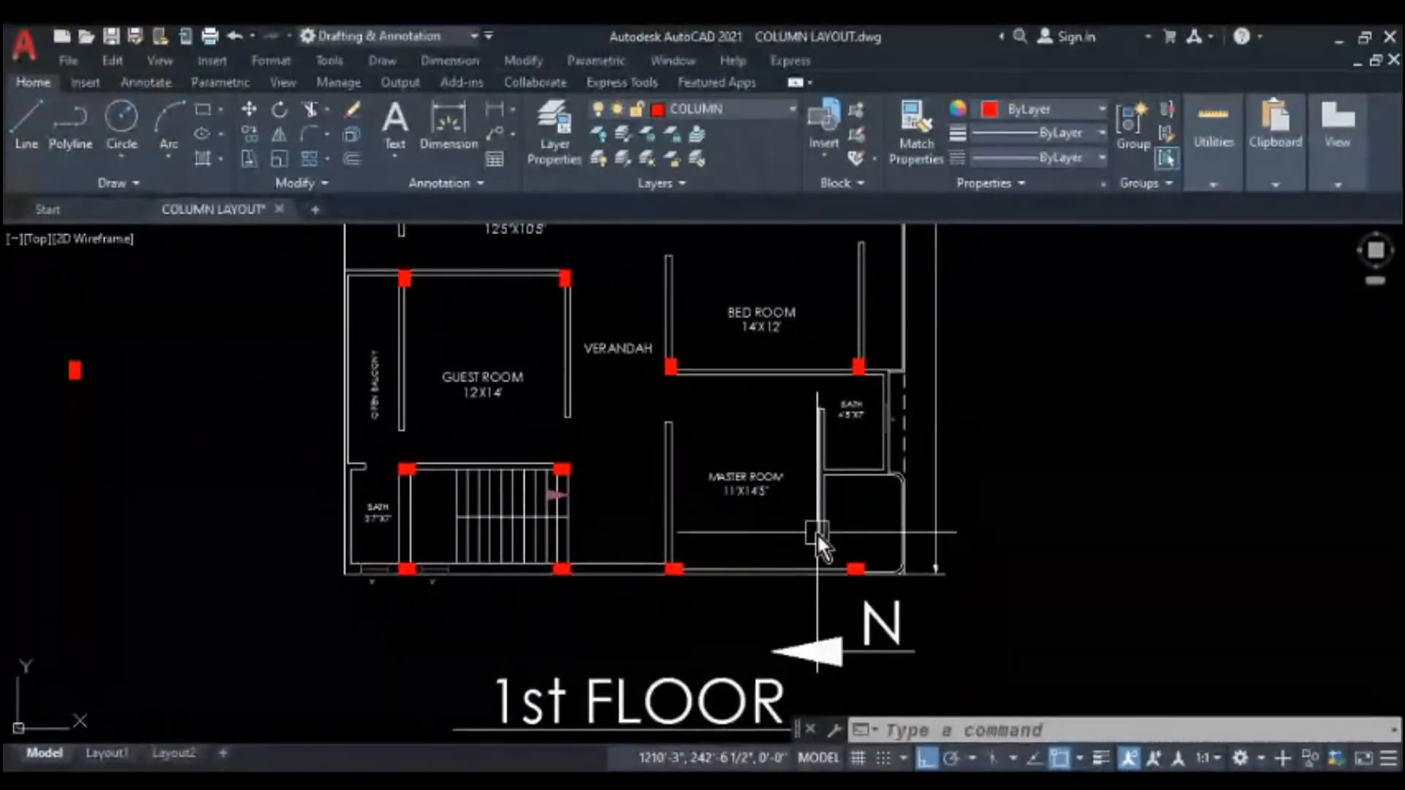
middle_drag(823, 518, 697, 505)
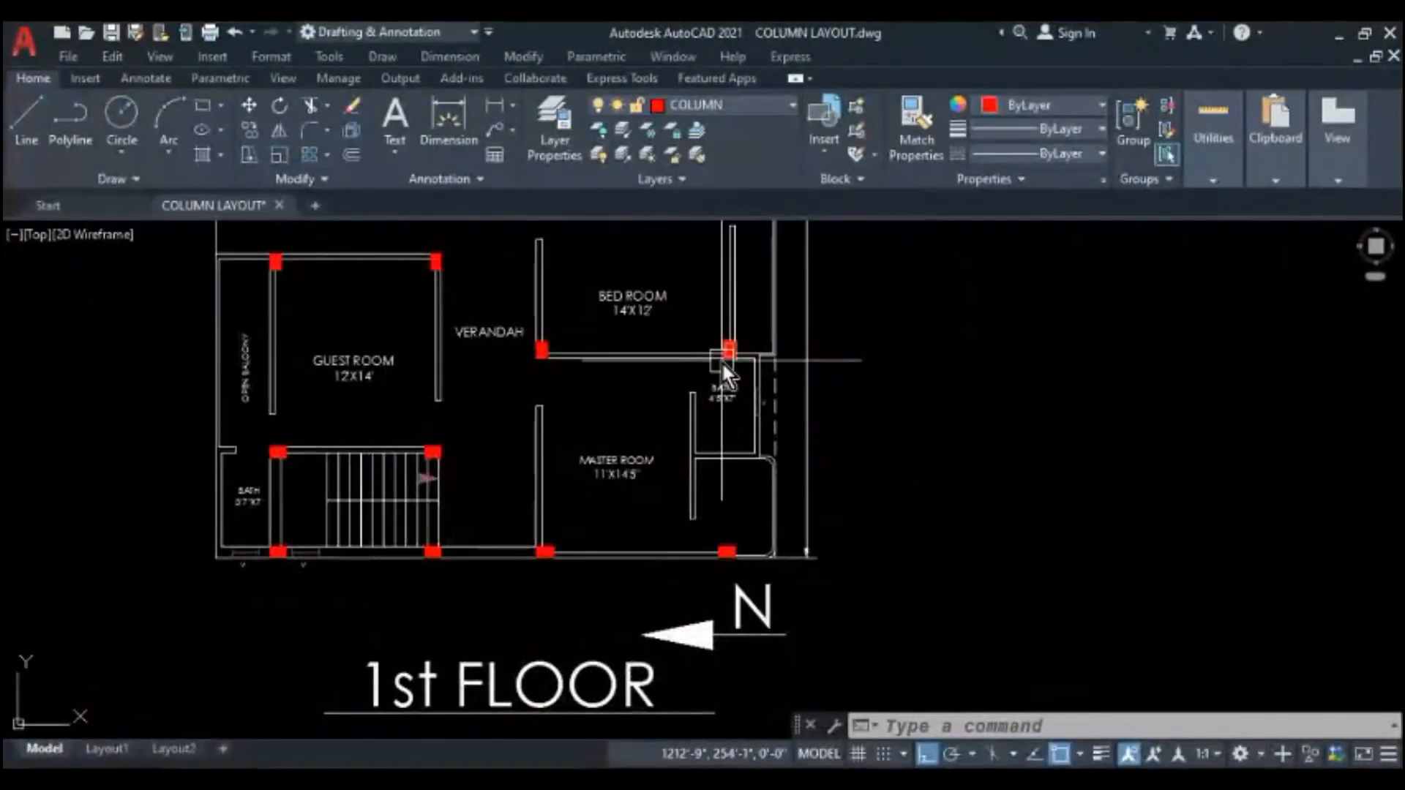
click(723, 552)
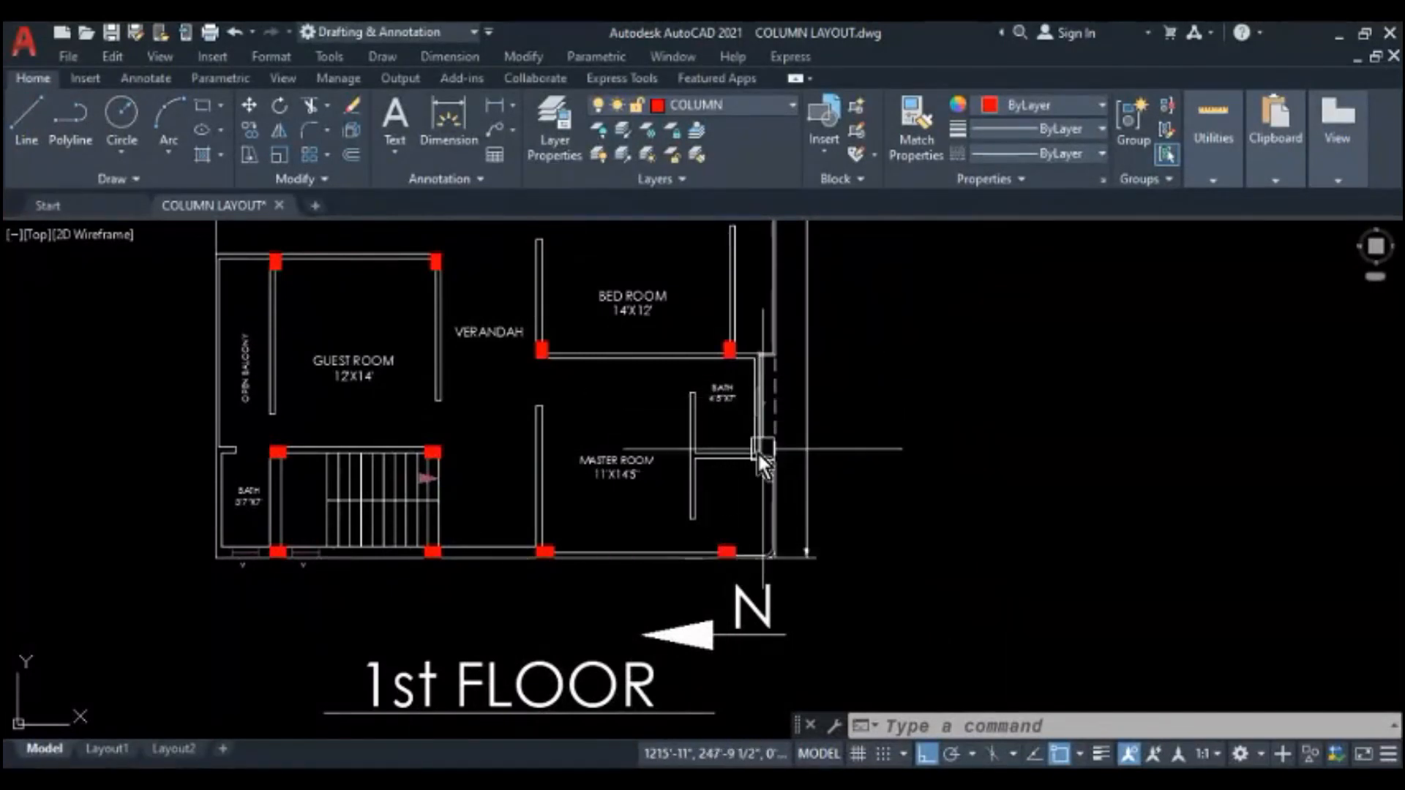
middle_drag(740, 459, 664, 615)
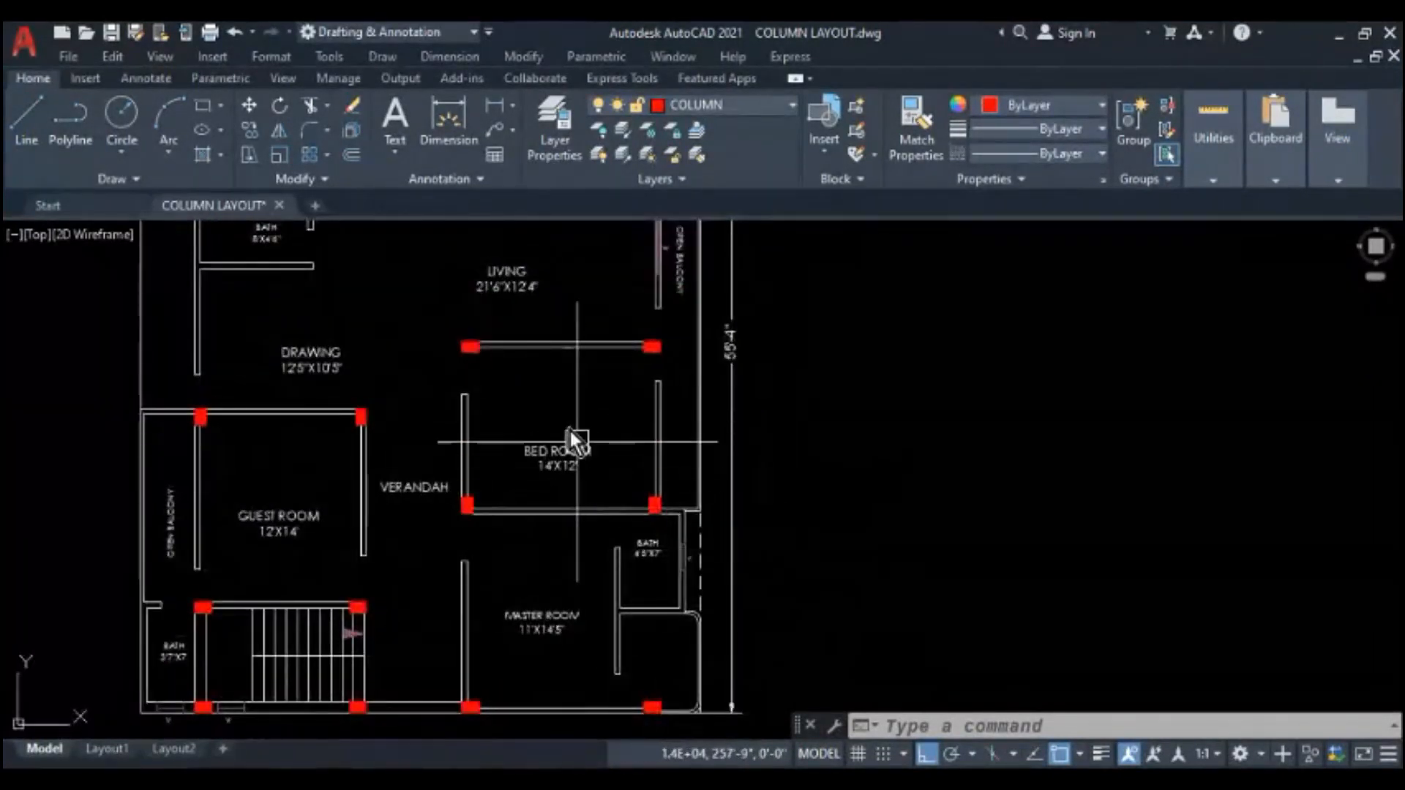
- Erase the loose red column standing outside the first floor column plan
scroll(560, 428, down, 4)
scroll(532, 467, up, 2)
middle_drag(487, 449, 606, 442)
click(220, 505)
click(185, 576)
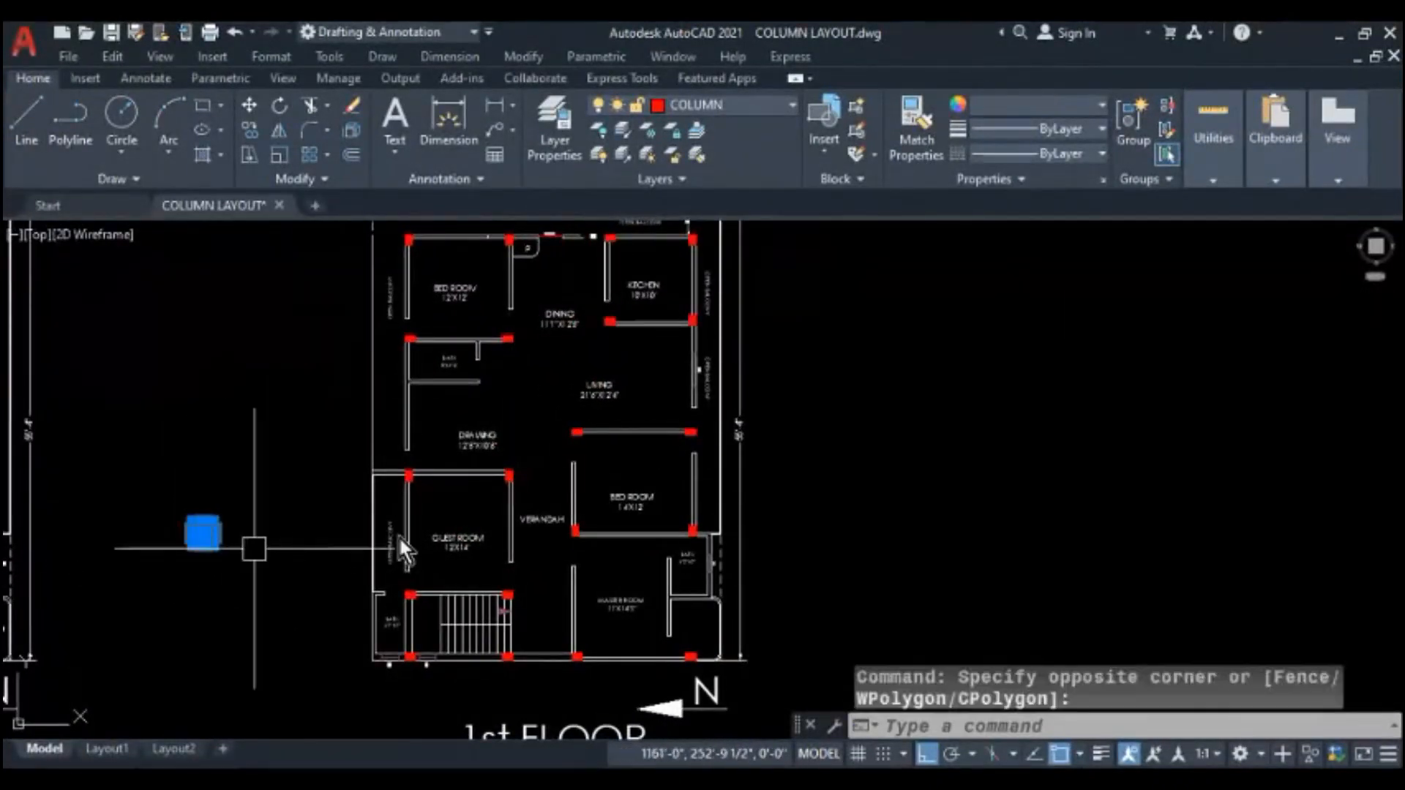
text(e)
key(Return)
- Erase the stray vertical line crossing the left column on the wall between the living room and the 14'X12' bedroom
middle_drag(490, 611, 429, 660)
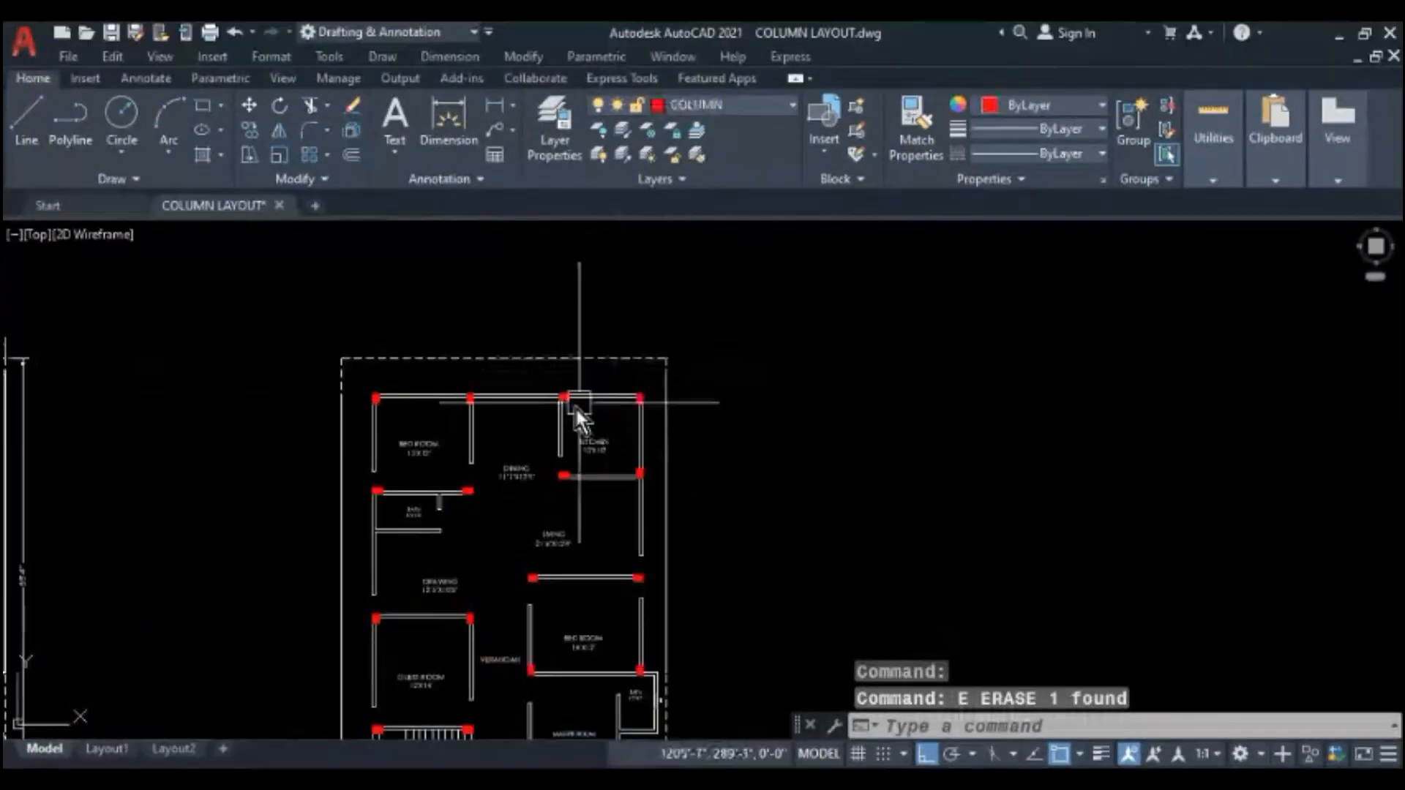
middle_drag(574, 407, 560, 350)
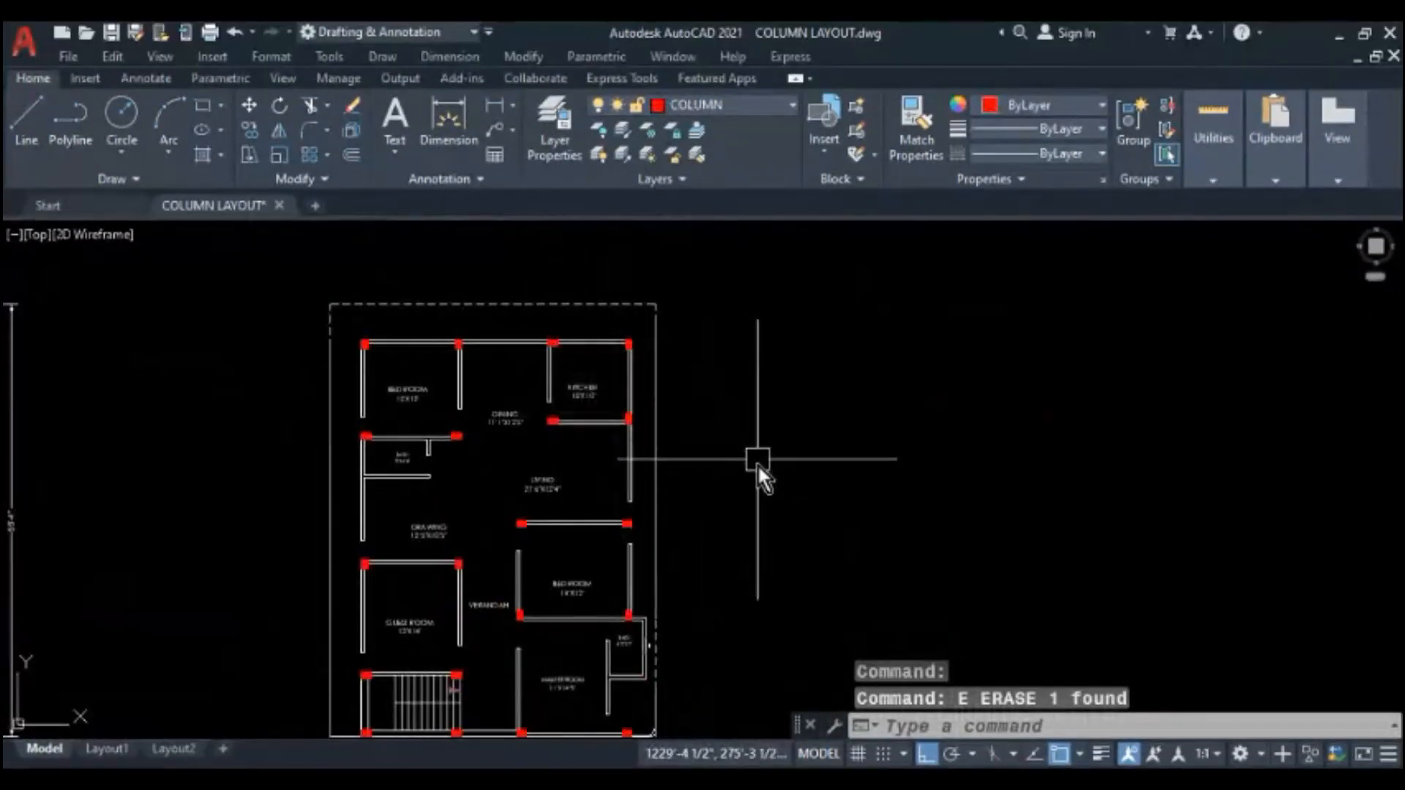
middle_drag(758, 497, 754, 455)
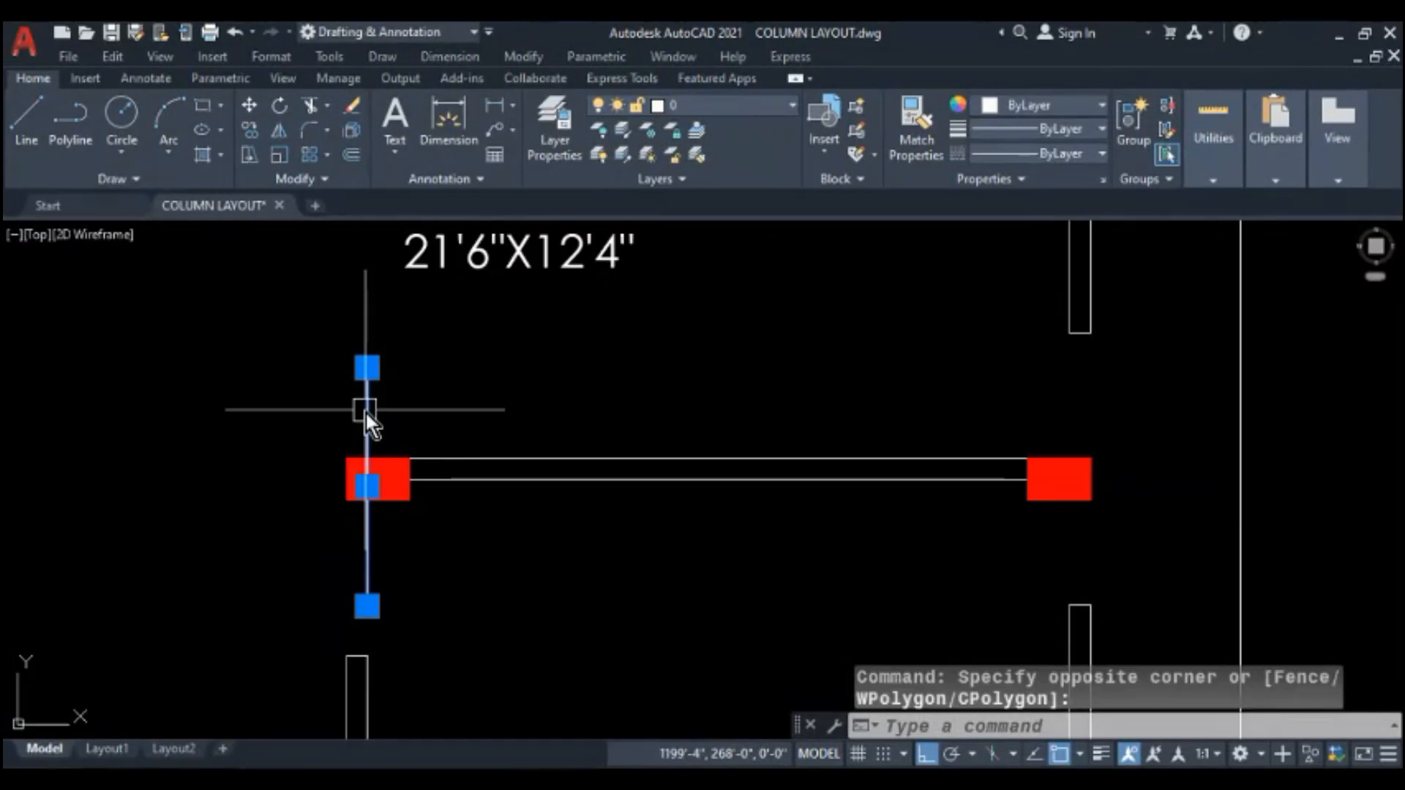
scroll(534, 503, down, 10)
middle_drag(532, 502, 449, 455)
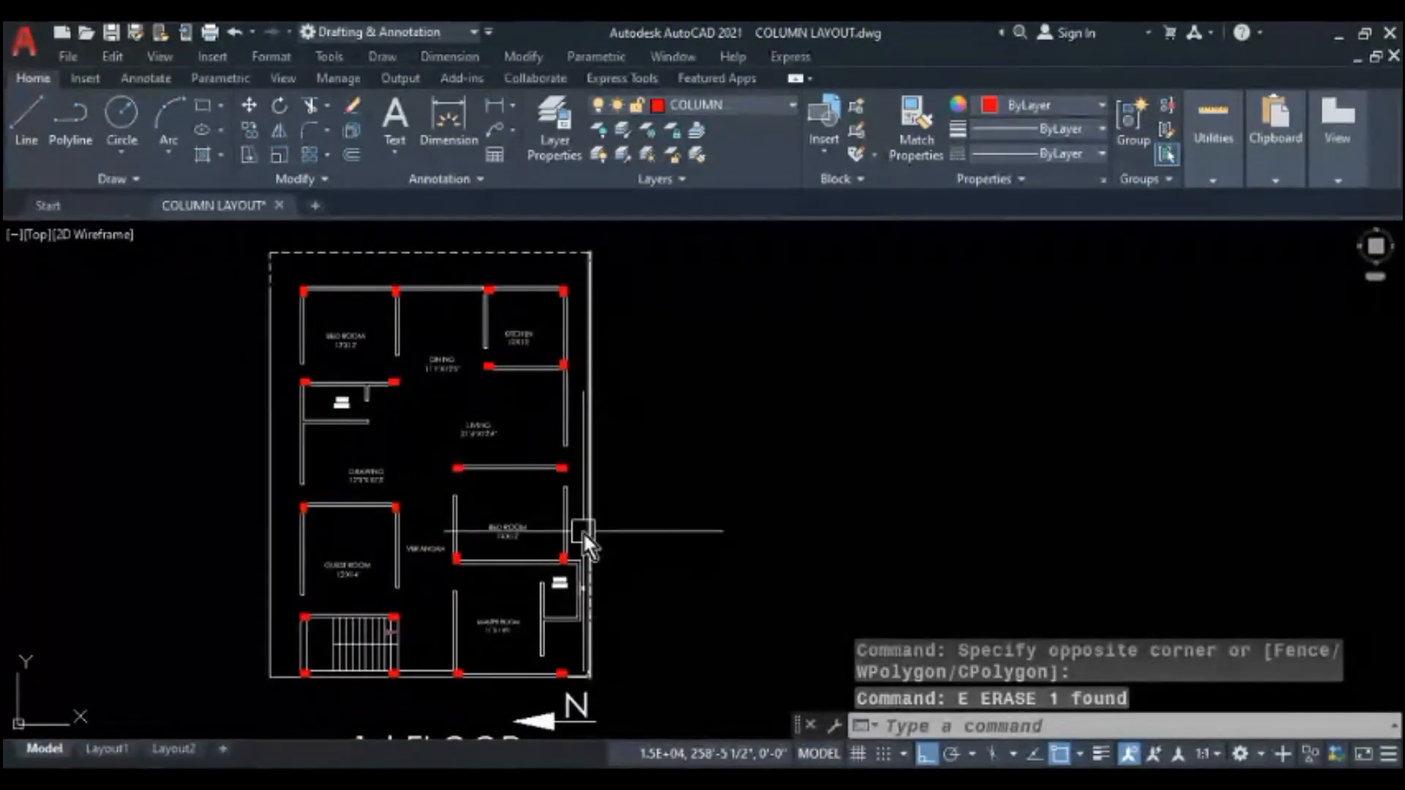
- Erase the direction arrow at the right end of the staircase on the column plan
scroll(356, 622, up, 6)
scroll(356, 622, up, 3)
click(319, 653)
key(Escape)
key(Escape)
click(351, 646)
click(481, 585)
text(e)
key(Return)
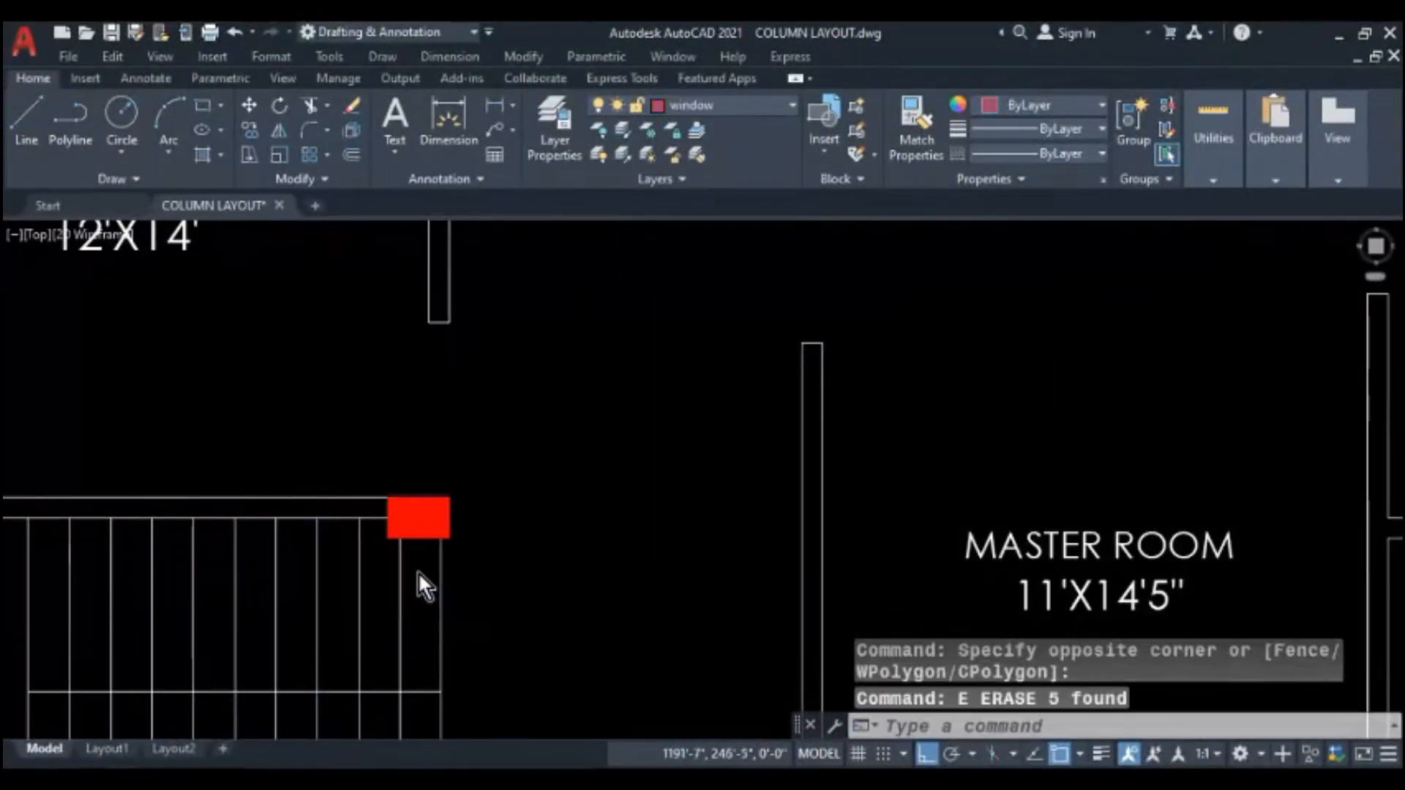
- Draw a horizontal line from the lower-left corner of the plan's upper-left column to beyond the kitchen's outer column
scroll(450, 458, down, 7)
middle_drag(440, 463, 435, 720)
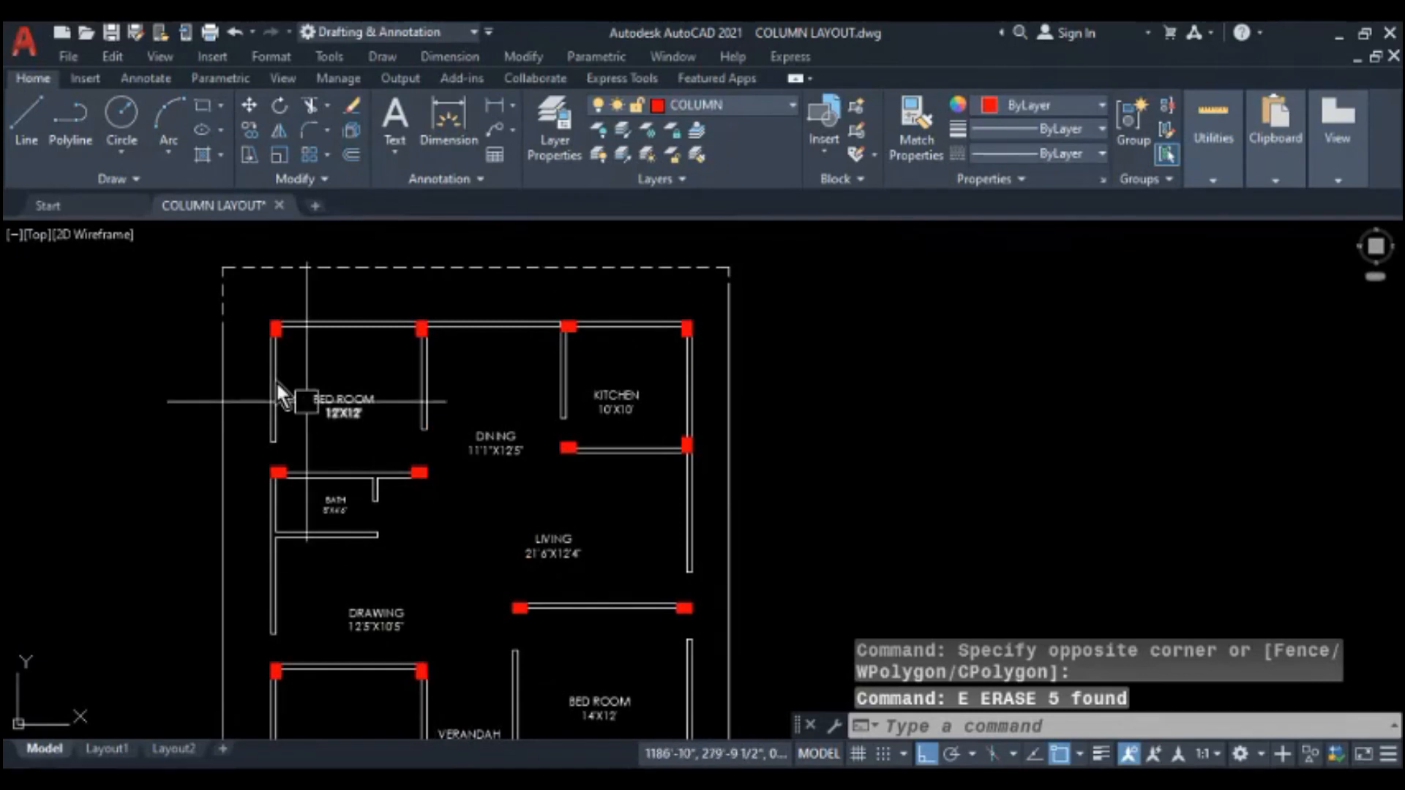
click(30, 115)
scroll(283, 317, up, 4)
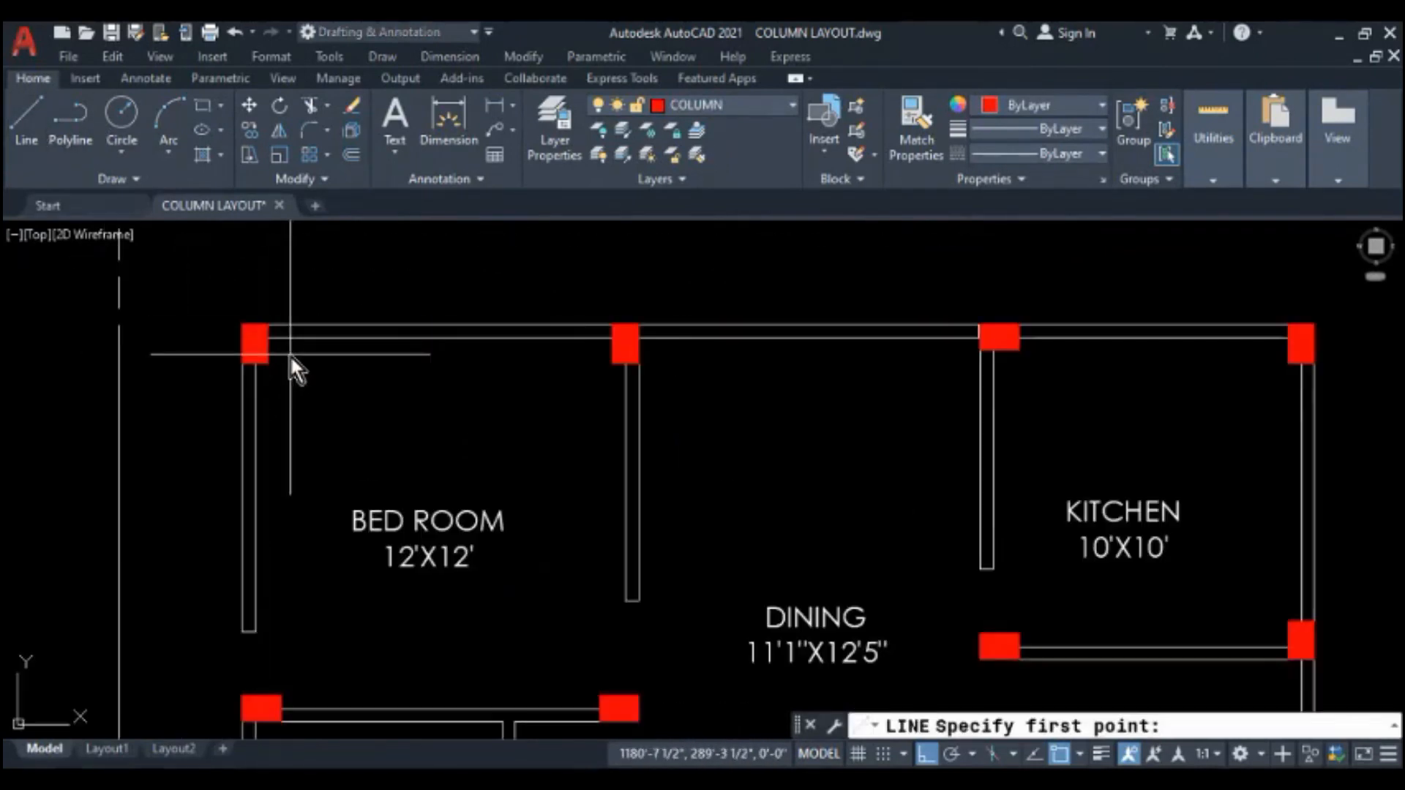
click(243, 364)
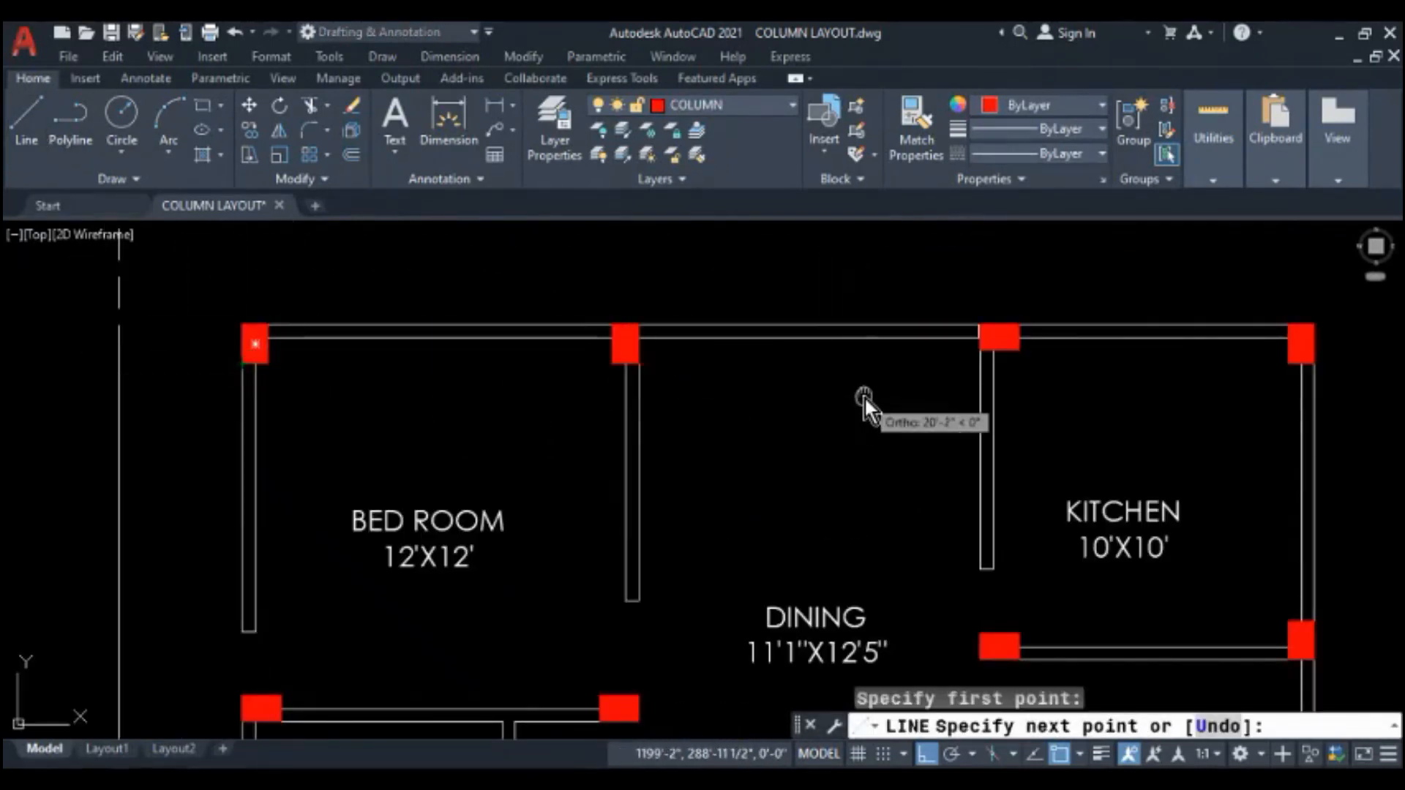
middle_drag(866, 398, 672, 408)
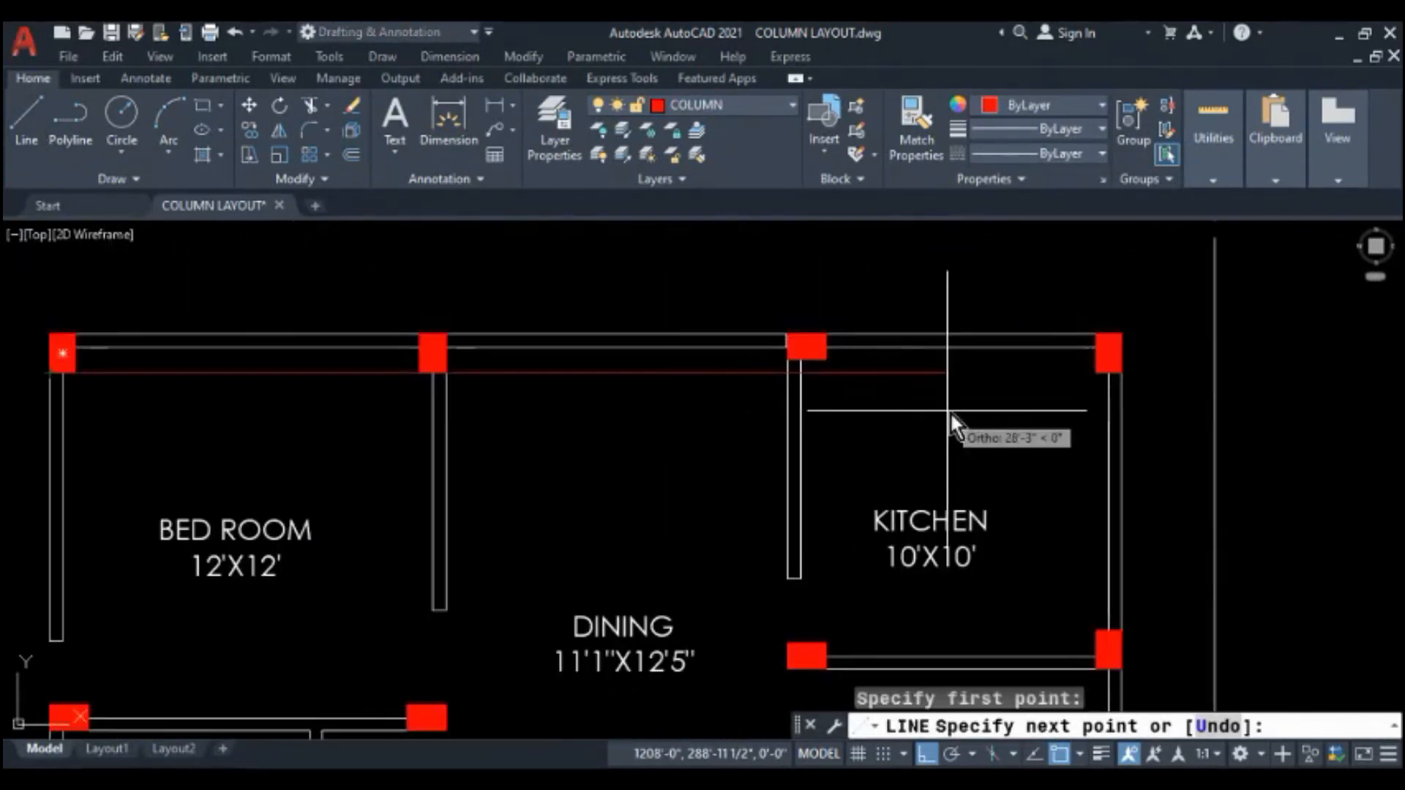
click(1259, 388)
key(Escape)
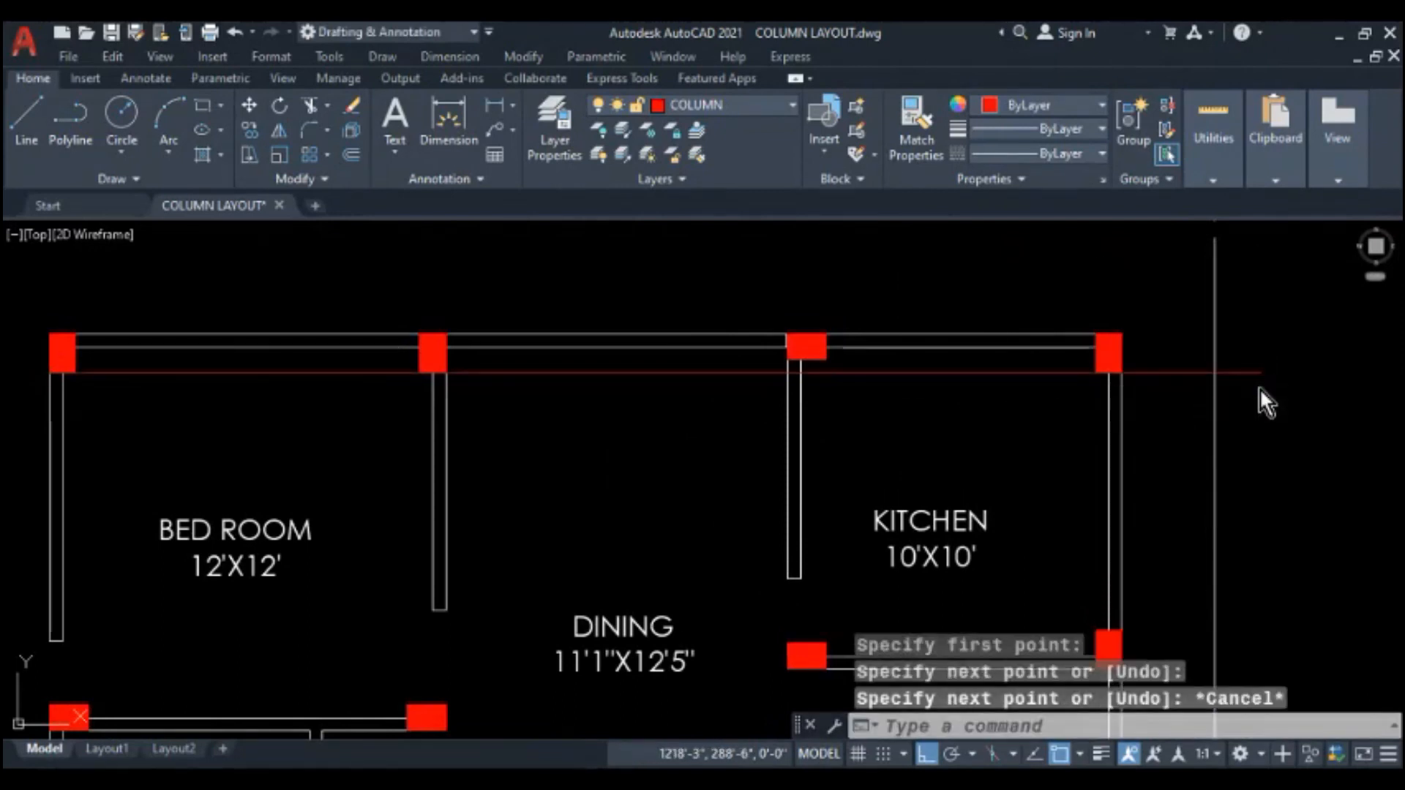
- Erase the horizontal line along the lower edge of the top row of columns
middle_drag(754, 407, 862, 407)
click(804, 376)
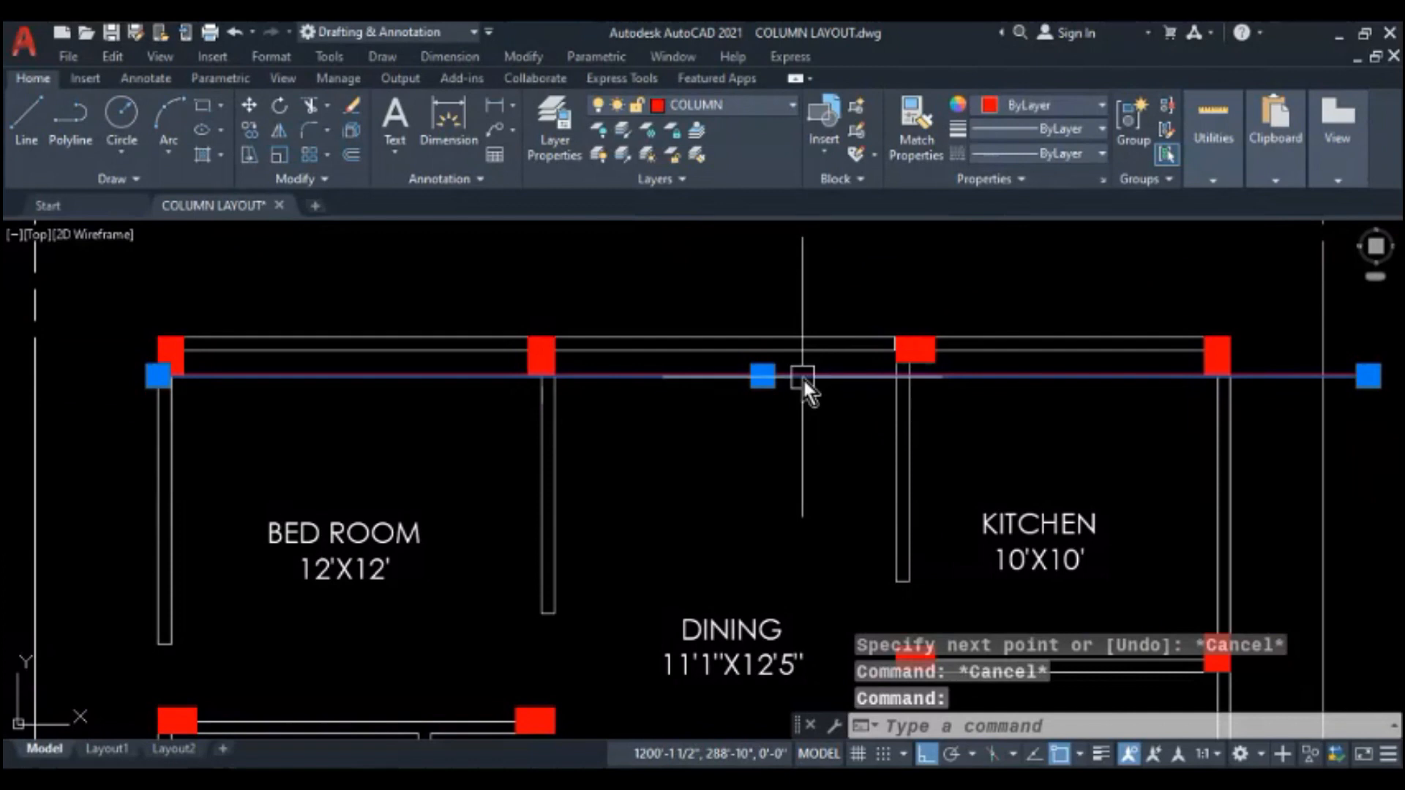
text(e)
key(Return)
- Draw a horizontal line from the upper-right corner of the kitchen's outer top column along the top row to beyond the plan's far side wall
text(l)
key(Return)
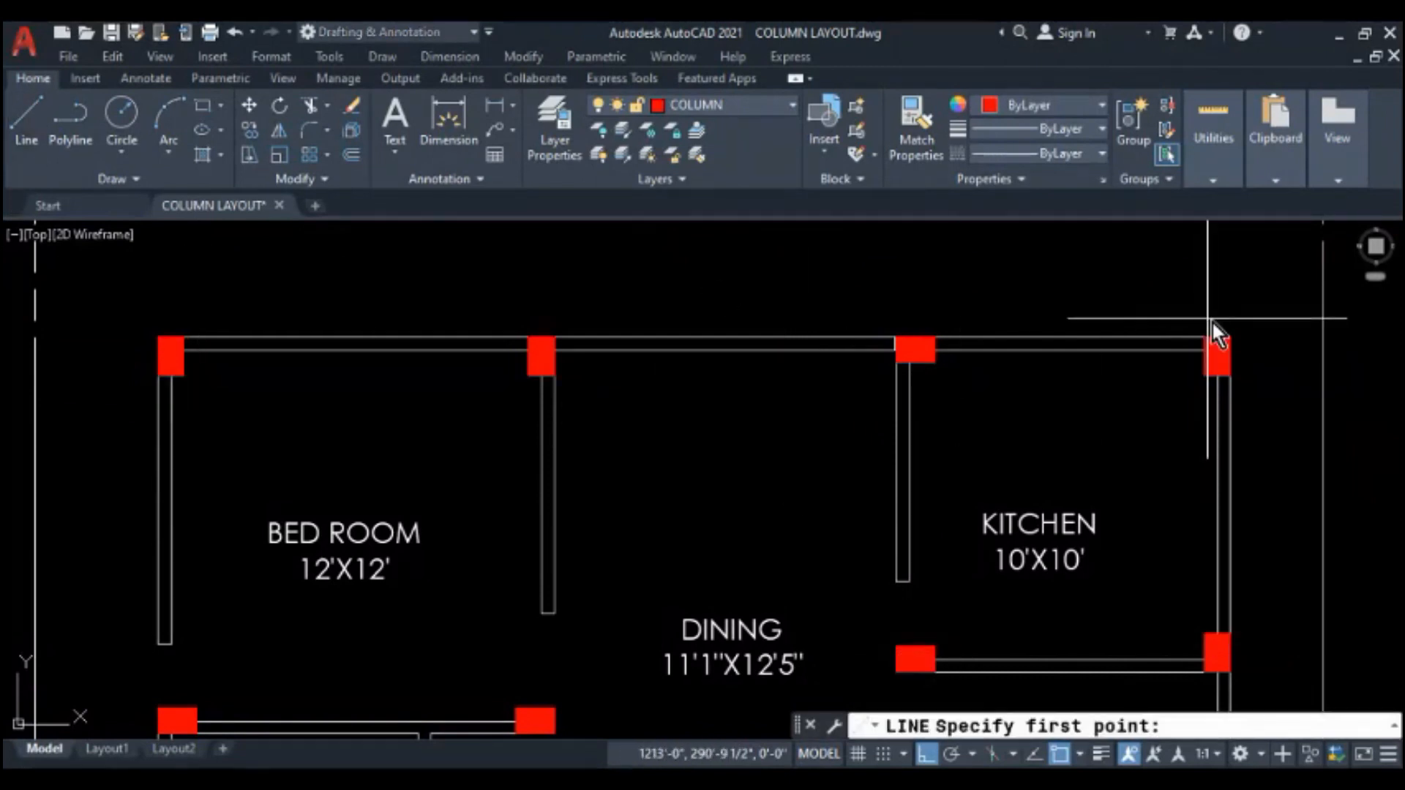
click(1232, 335)
middle_drag(666, 359, 831, 382)
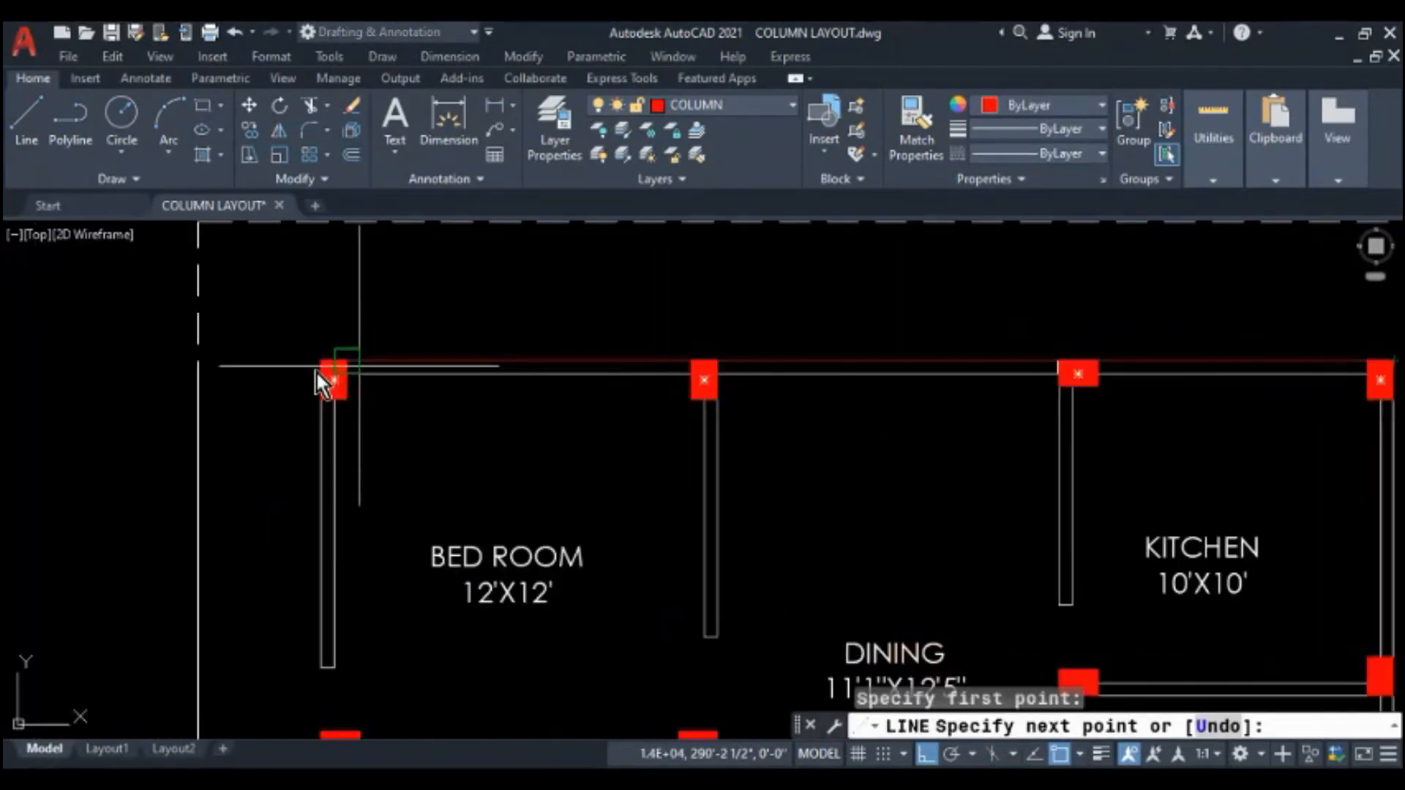
click(98, 374)
key(Escape)
key(Escape)
scroll(116, 372, down, 4)
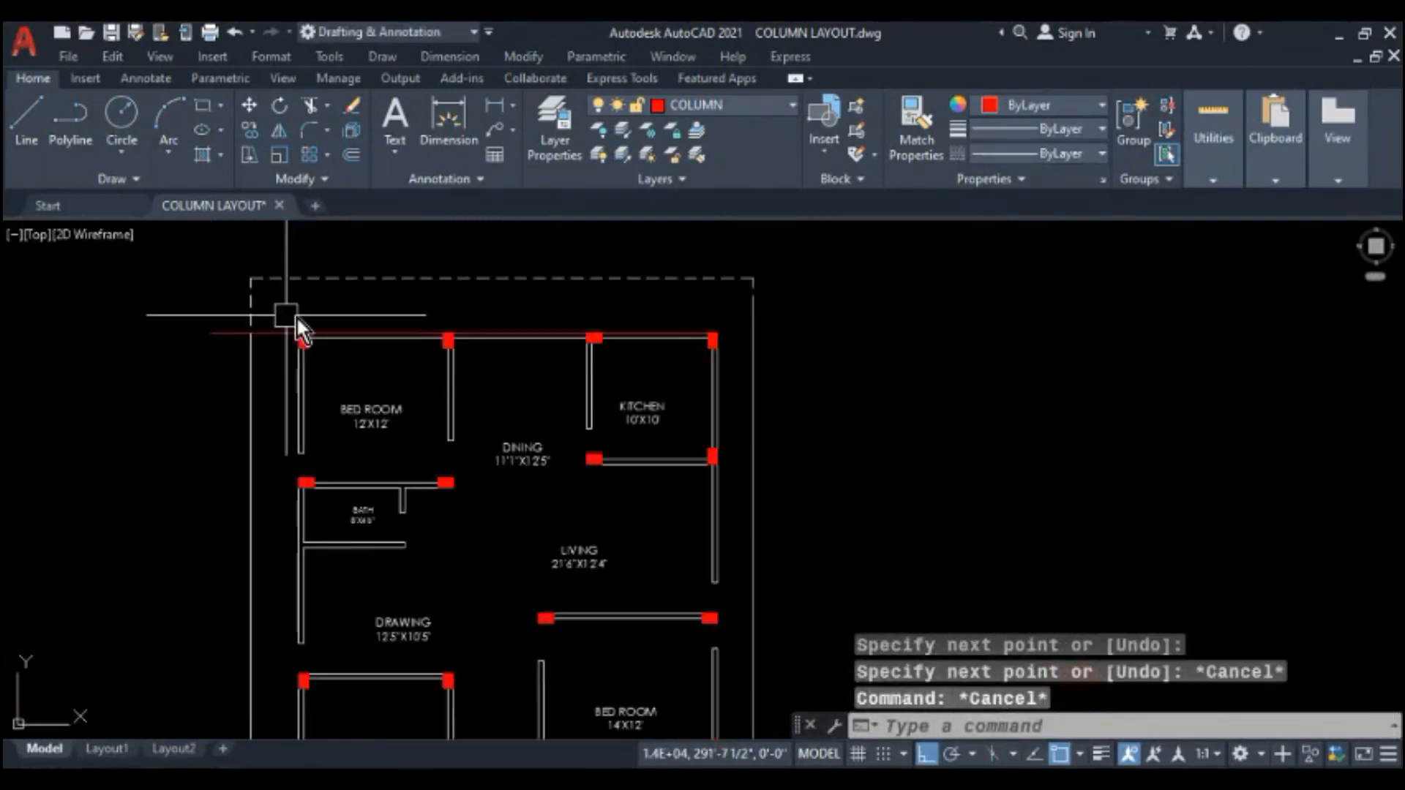
- Draw a horizontal line from the upper-left corner of the bath's outer column through the living room to beyond the opposite outer wall
scroll(319, 460, up, 4)
text(l)
key(Return)
click(258, 450)
middle_drag(868, 455, 705, 461)
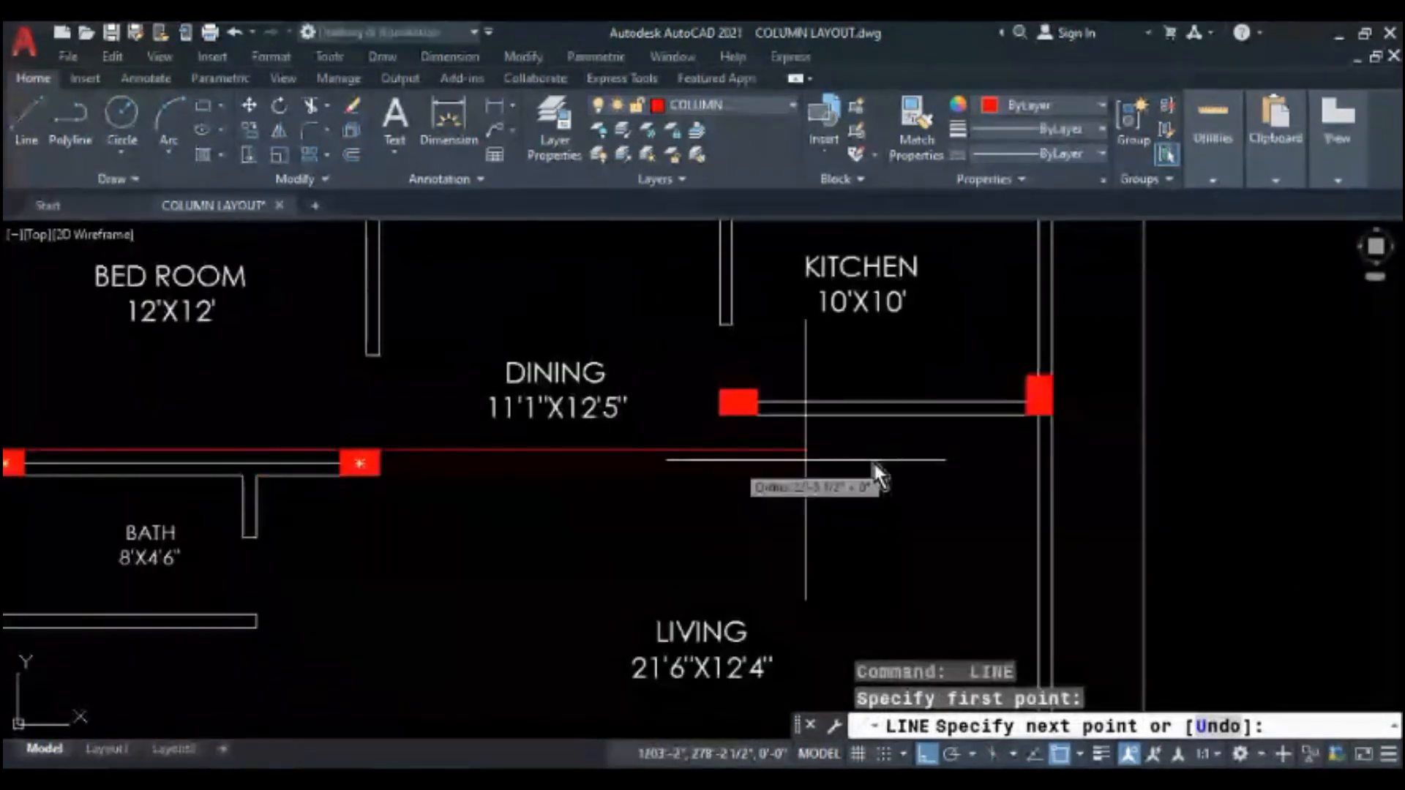
click(1337, 458)
key(Escape)
key(Escape)
- Draw a horizontal line from the lower-right corner of the kitchen's lower outer column along its lower edge, past the dining area
middle_drag(265, 497, 574, 476)
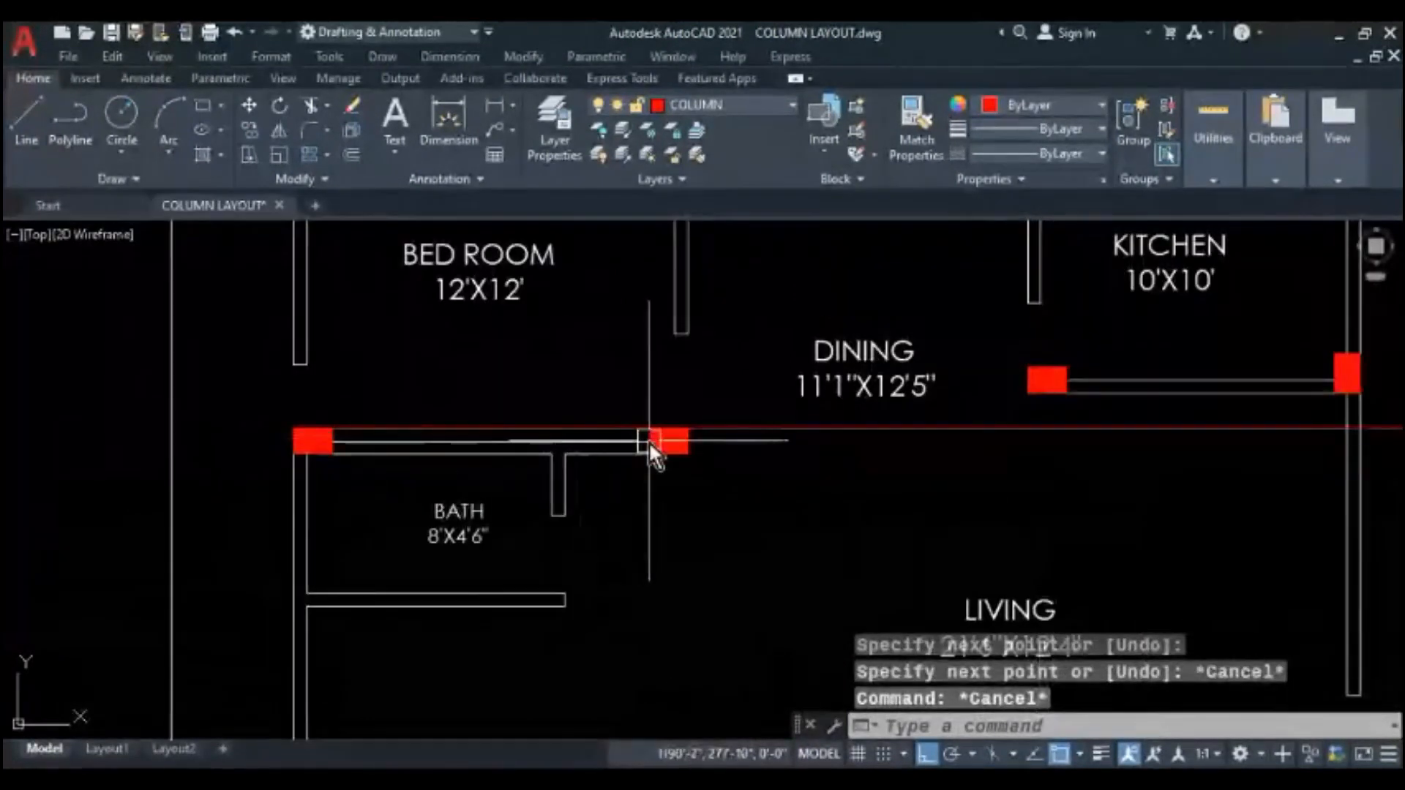
middle_drag(1077, 467, 716, 474)
key(Return)
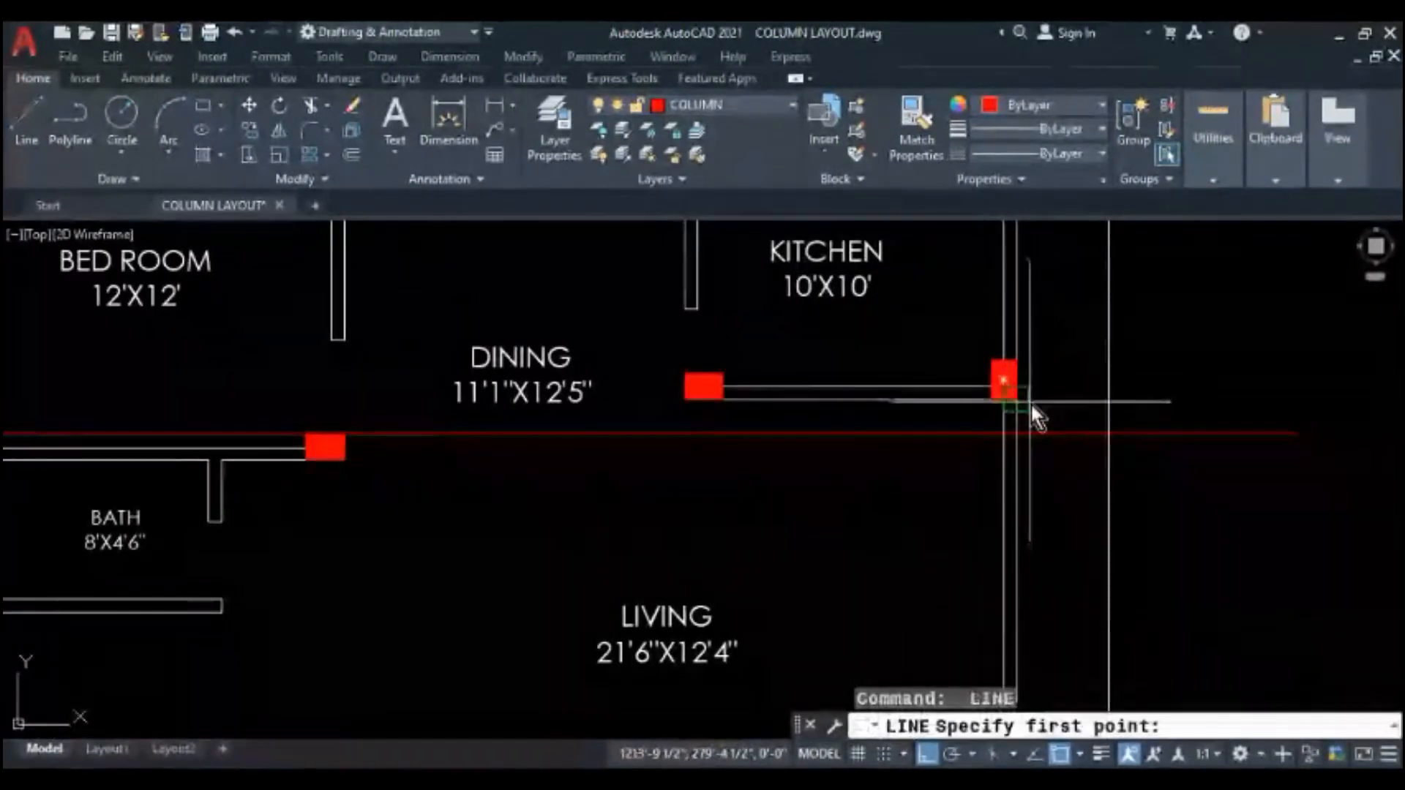
click(1029, 403)
click(120, 386)
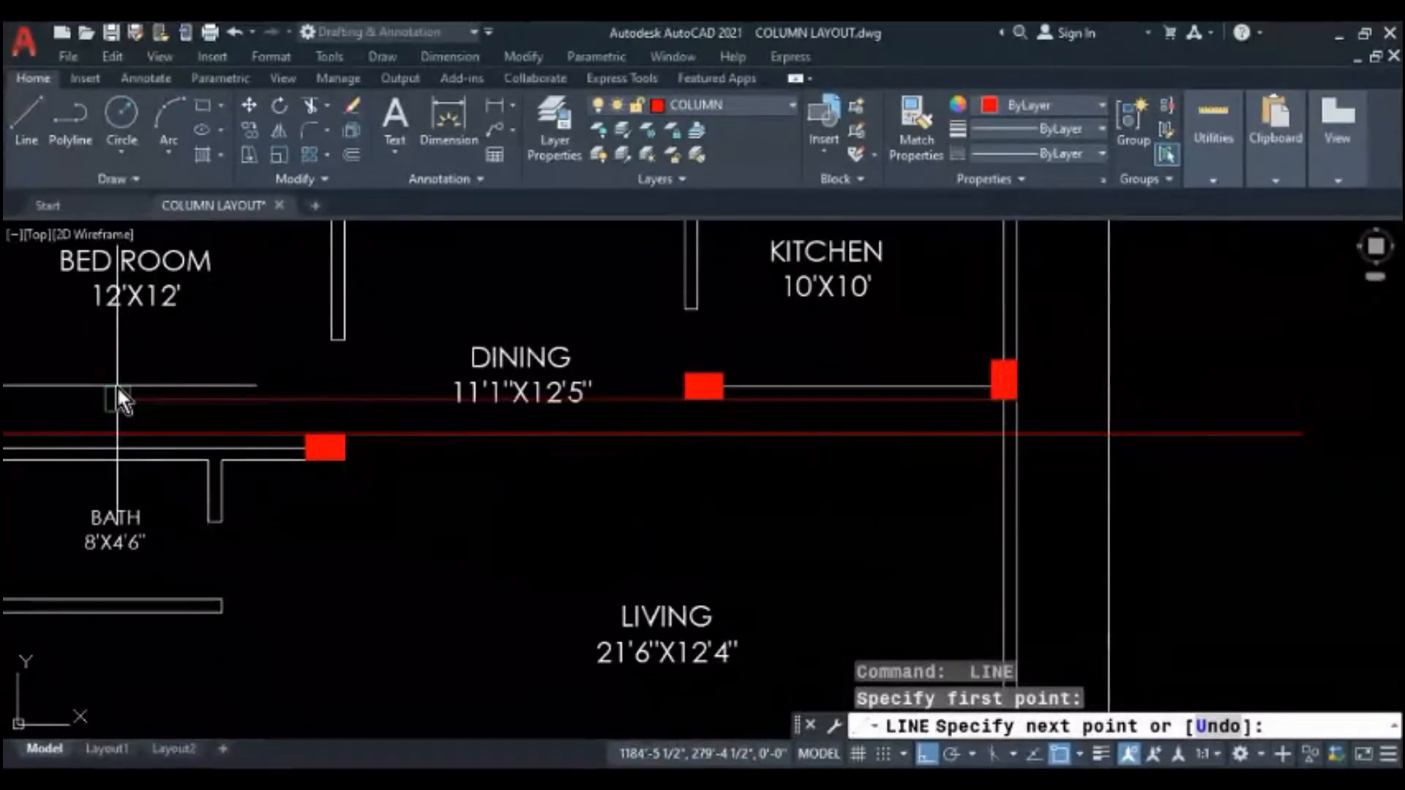
key(Escape)
key(Escape)
scroll(720, 366, down, 5)
middle_drag(730, 381, 648, 401)
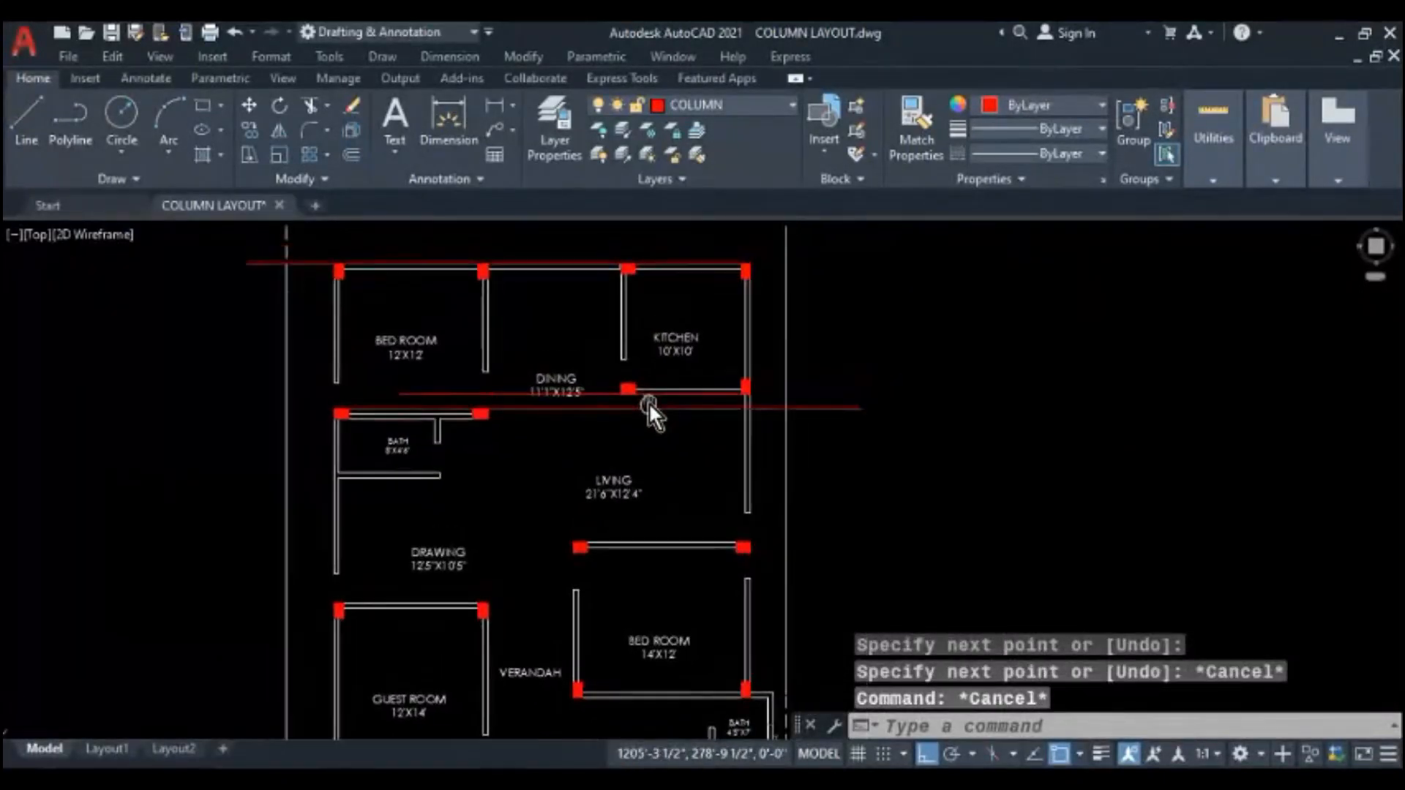
- Draw a horizontal line from the outer column on the living room and 14'X12' bedroom wall along the upper column edges to the drawing room
middle_drag(950, 464, 906, 451)
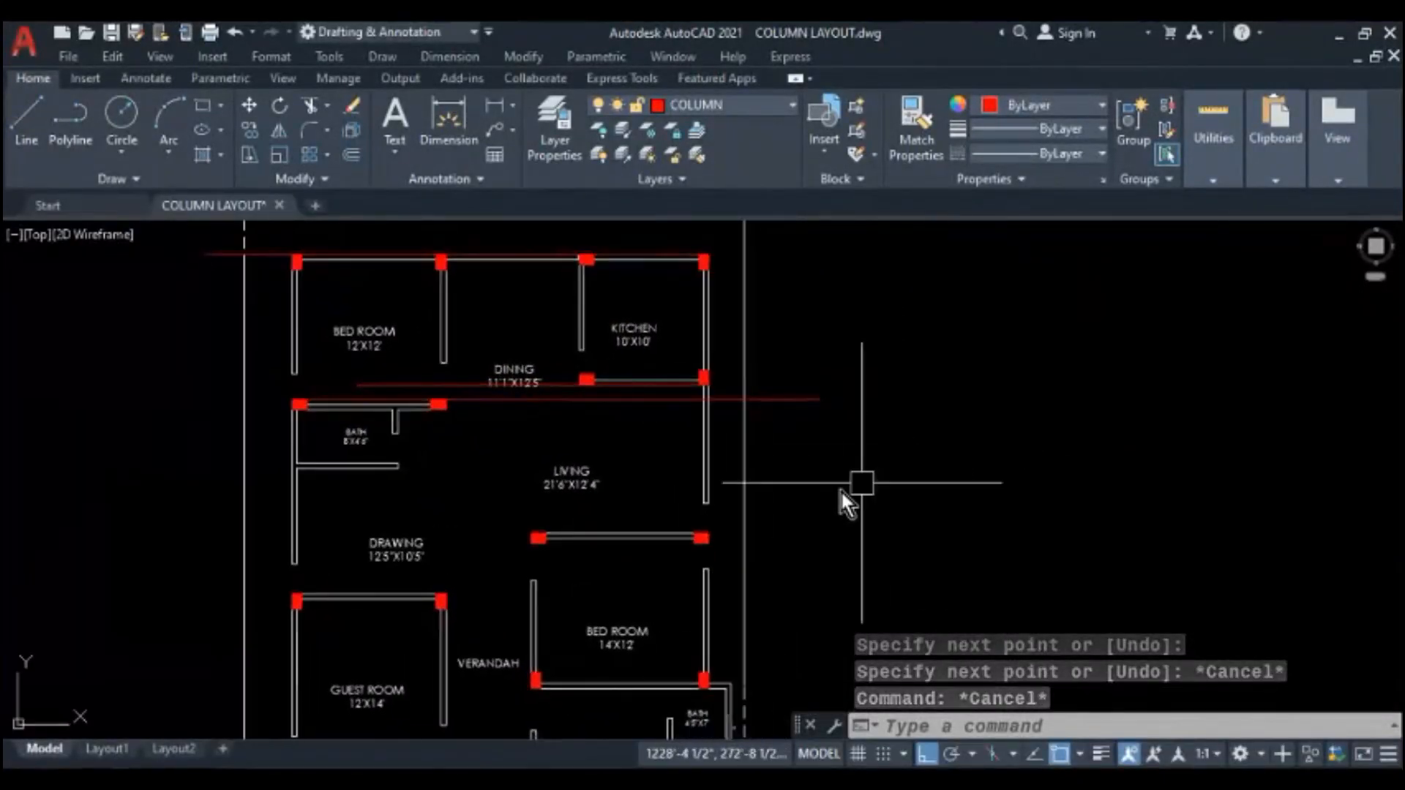
scroll(693, 483, up, 4)
key(Return)
click(705, 439)
middle_drag(219, 441, 715, 448)
click(537, 423)
key(Escape)
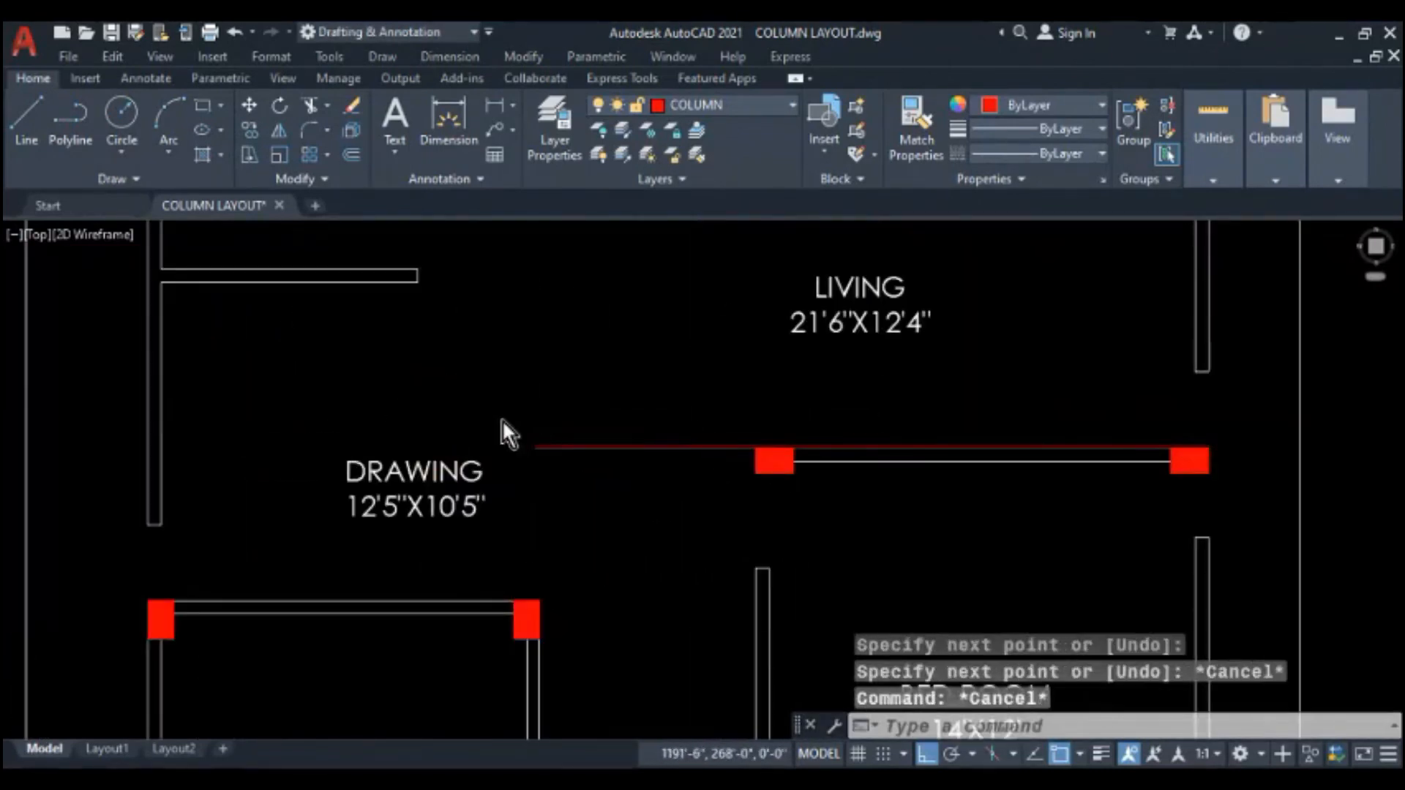
- Draw a horizontal line from the upper-left corner of the guest room's upper outer column across the 14'X12' bedroom to beyond the opposite outer wall
scroll(542, 439, down, 3)
scroll(533, 470, up, 2)
middle_drag(494, 489, 462, 454)
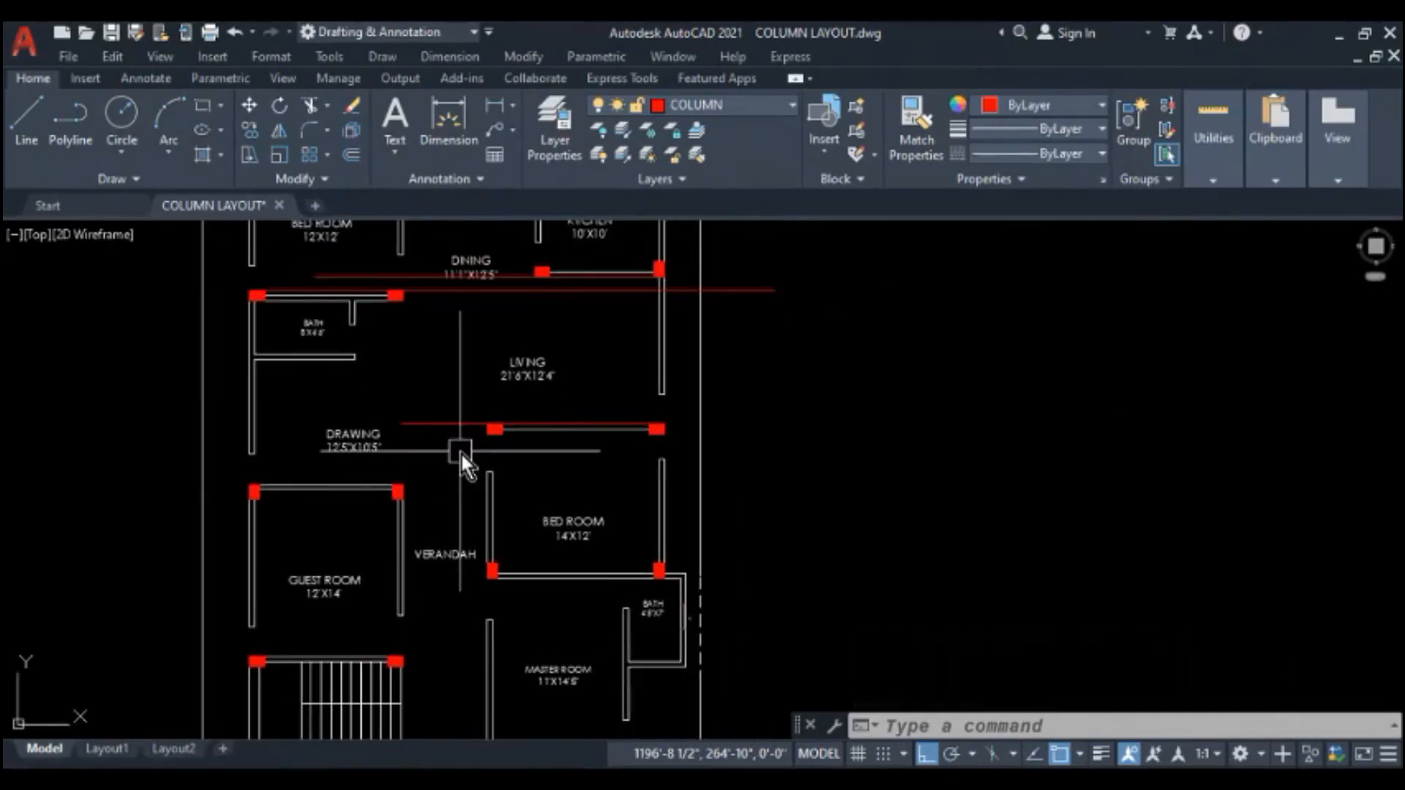
middle_drag(589, 504, 579, 538)
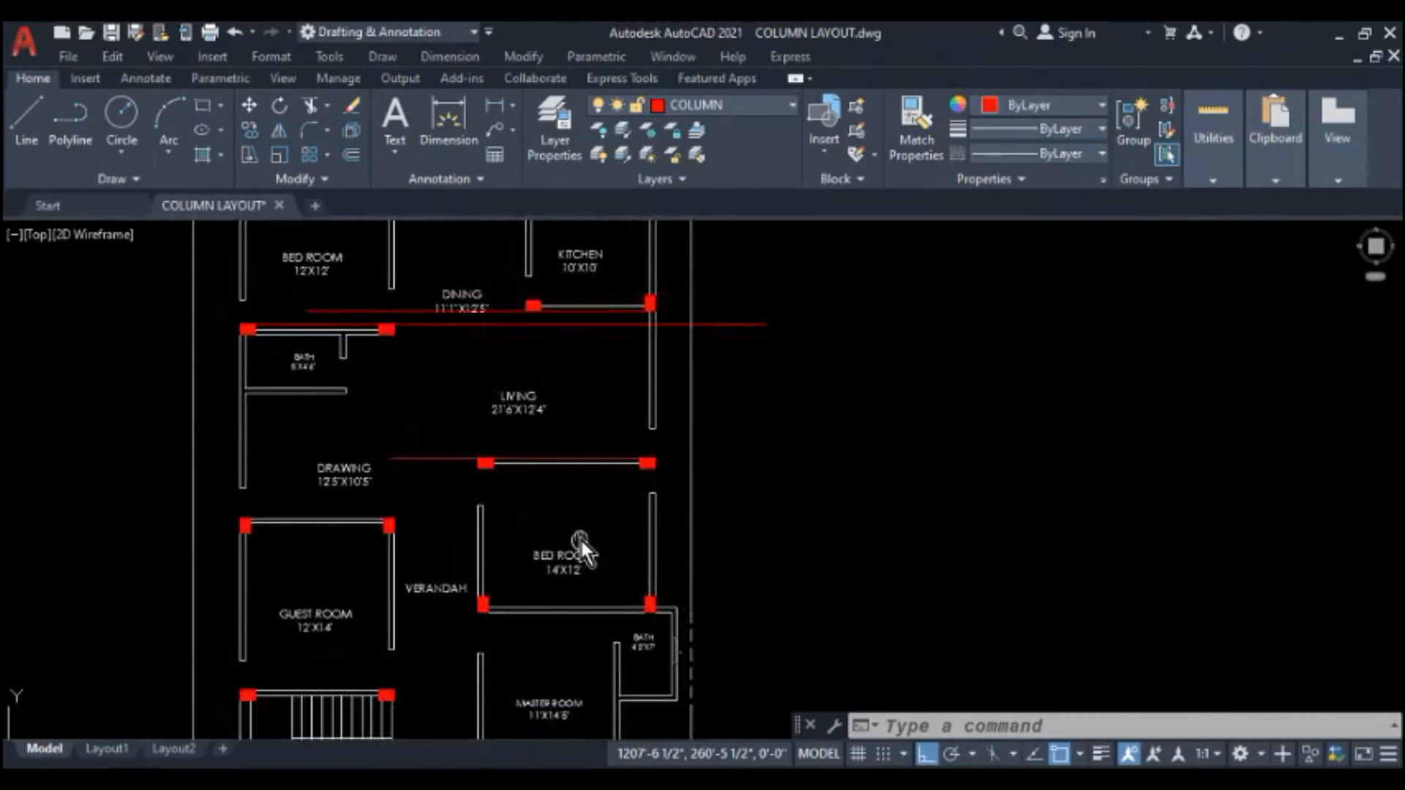
click(29, 121)
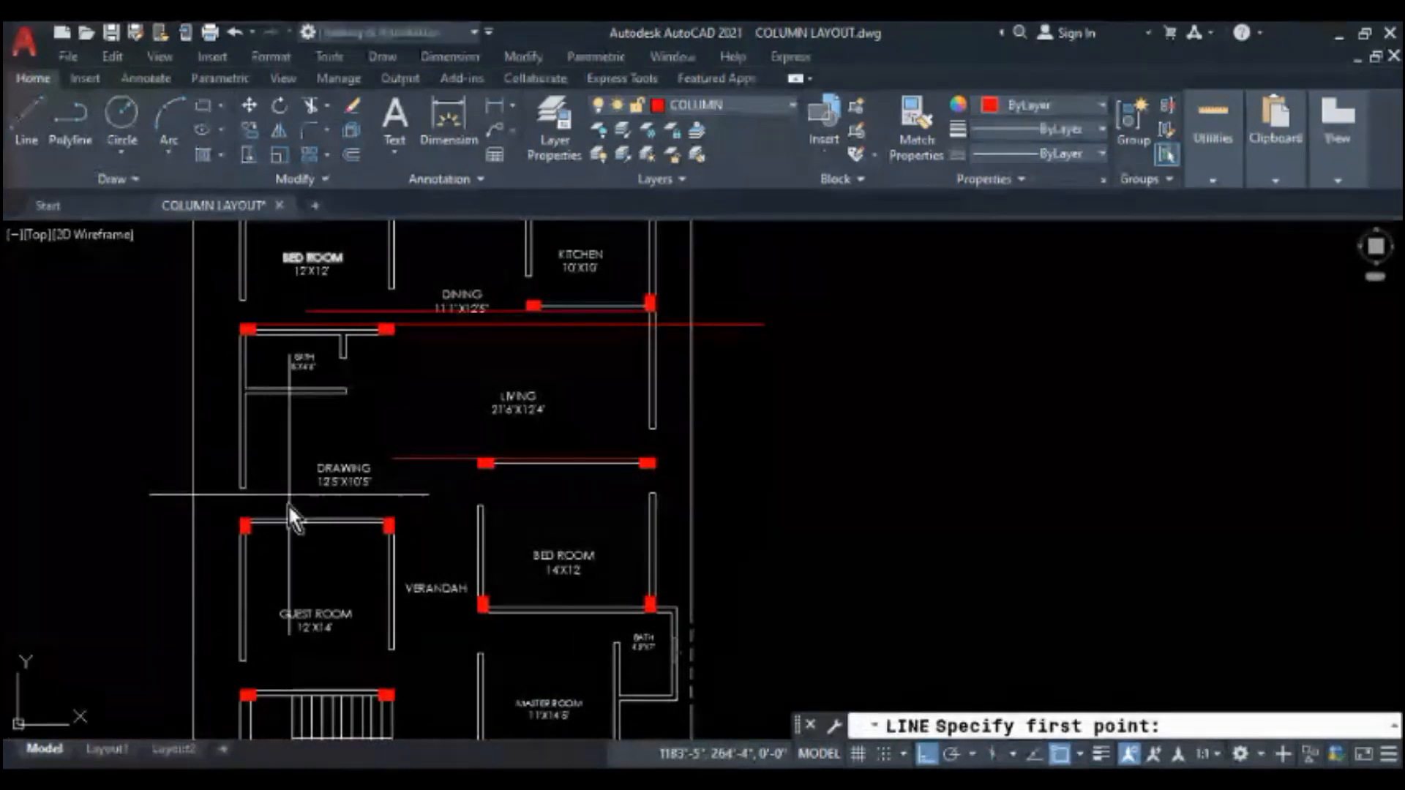
scroll(287, 504, up, 5)
click(188, 547)
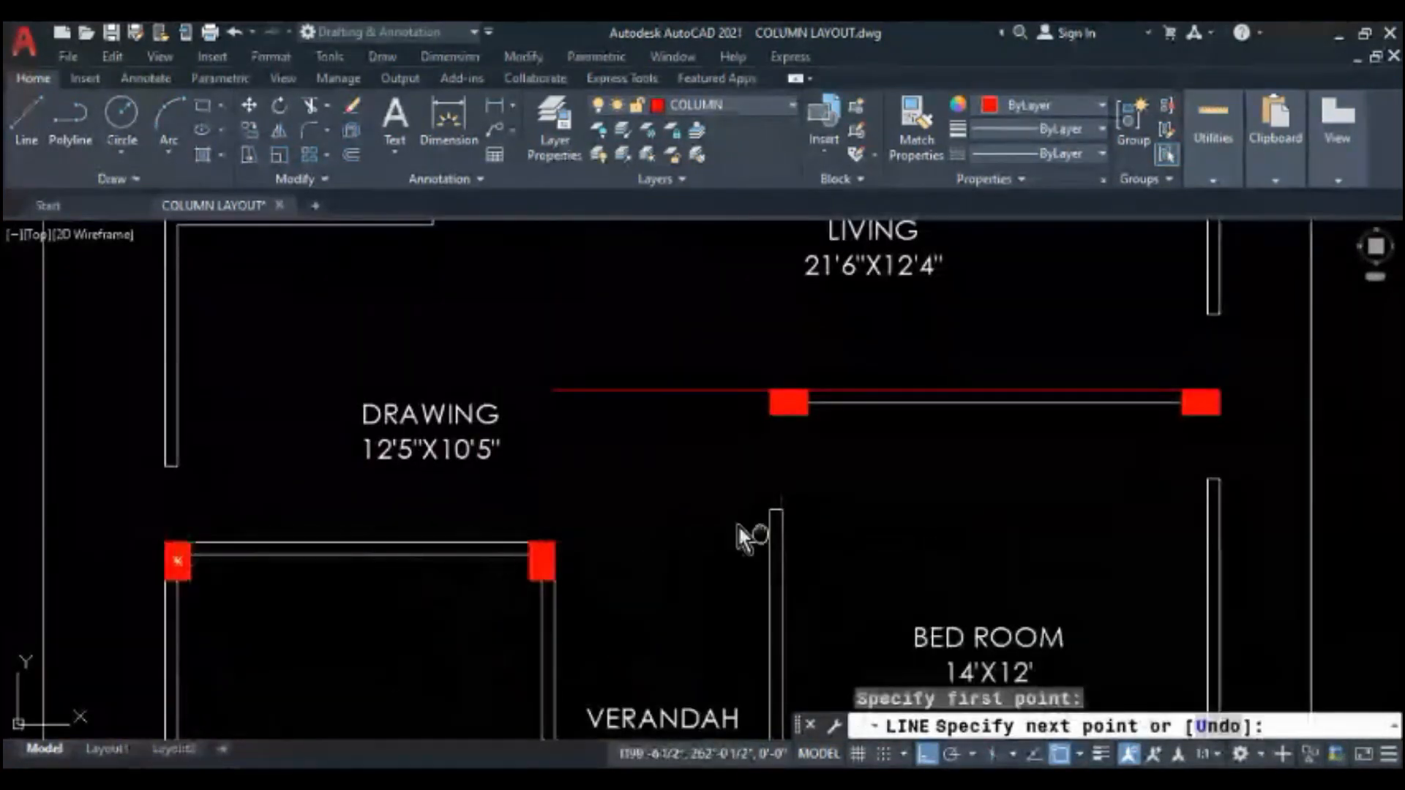
scroll(695, 513, down, 2)
click(1147, 499)
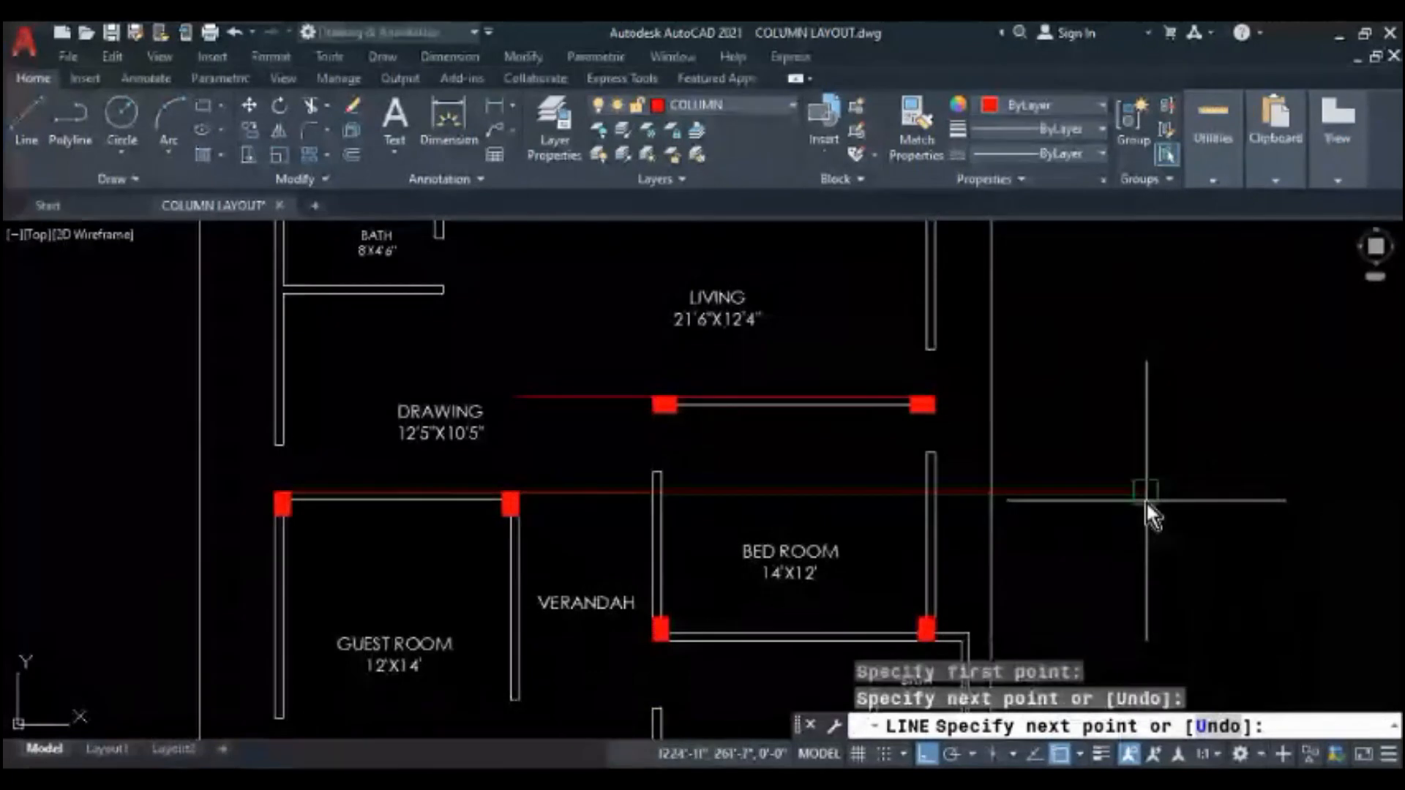
key(Escape)
key(Escape)
- Draw a horizontal line from the lower-right corner of the 14'X12' bedroom's lower outer column across the verandah into the guest room
middle_drag(937, 668, 837, 468)
key(Return)
scroll(826, 453, up, 2)
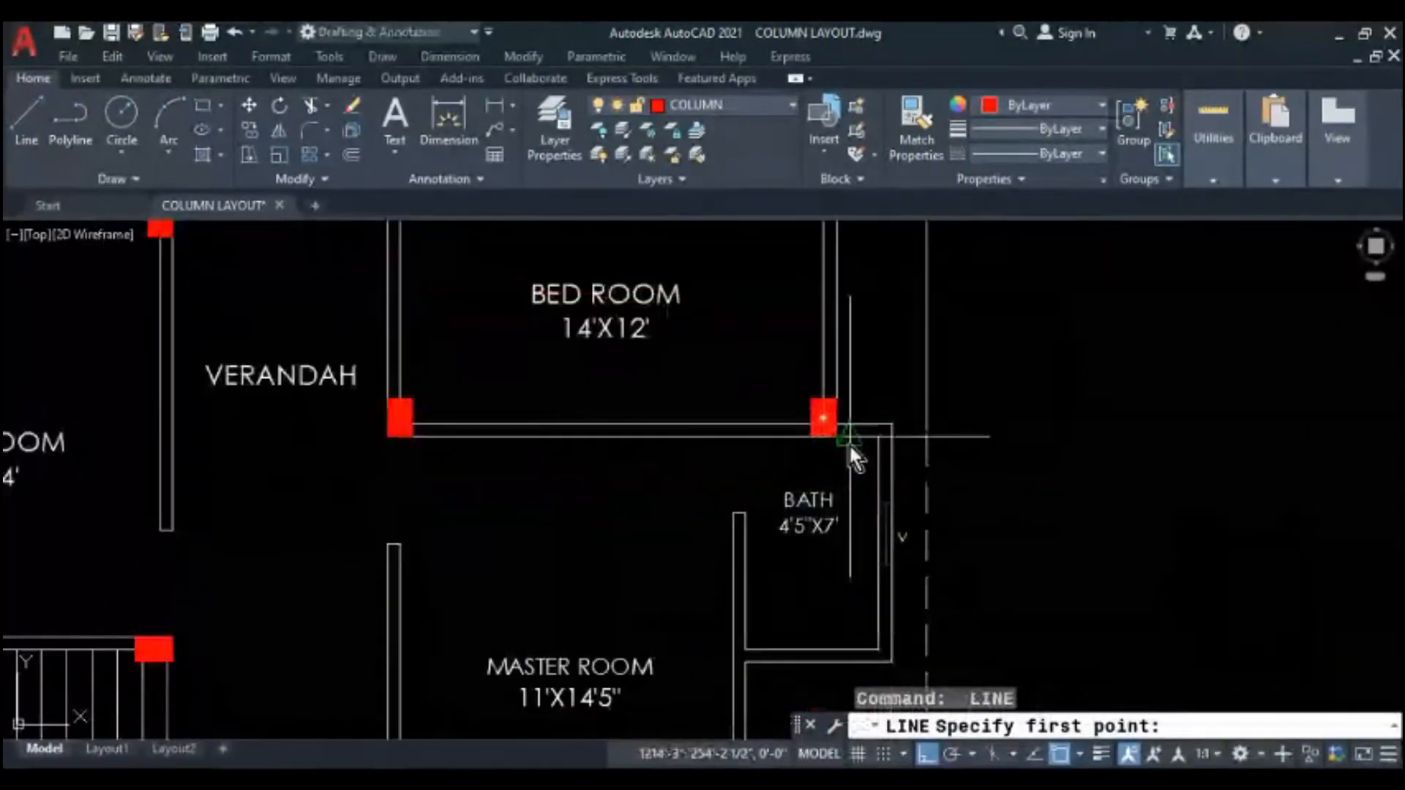
click(838, 448)
middle_drag(314, 517, 755, 507)
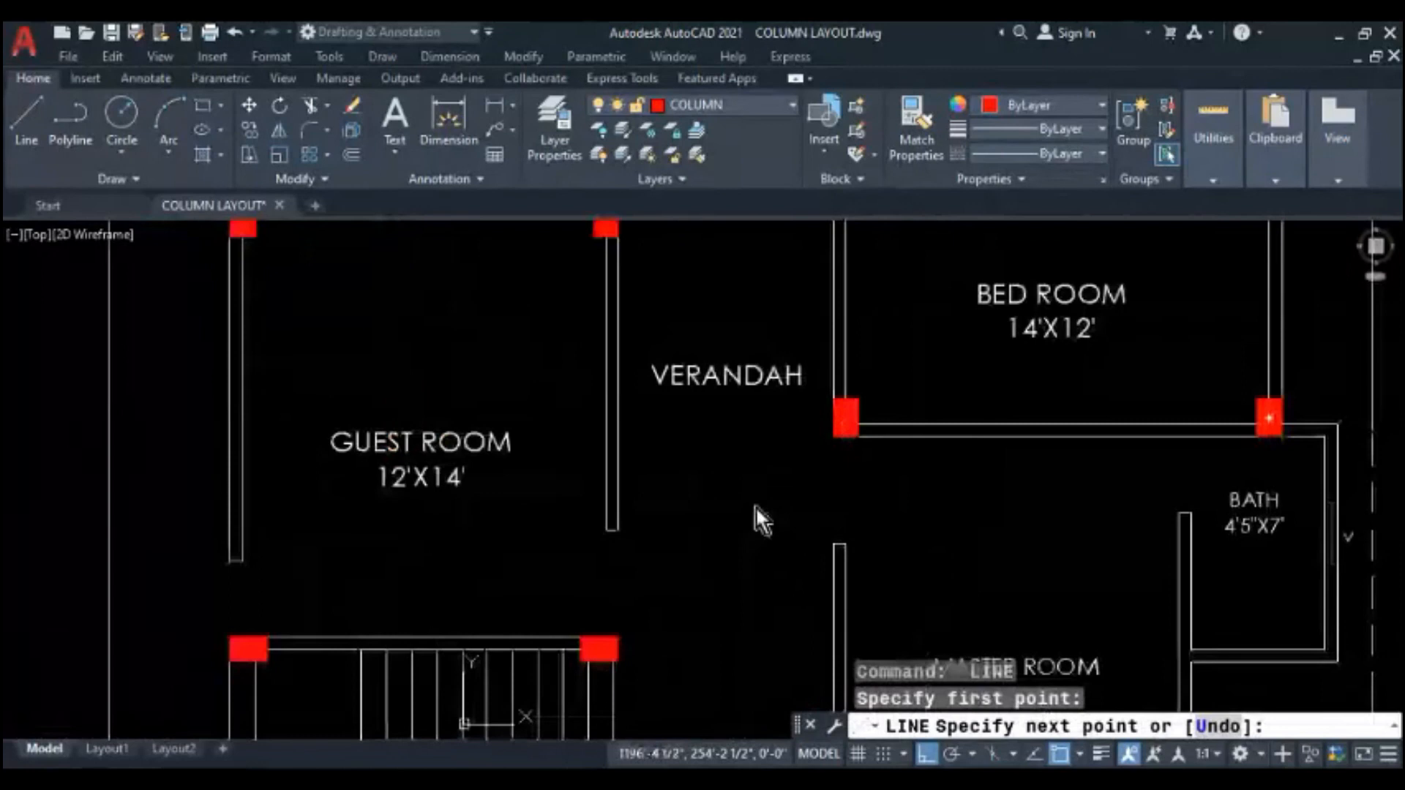
click(280, 381)
key(Escape)
key(Escape)
scroll(373, 370, down, 4)
scroll(369, 504, up, 2)
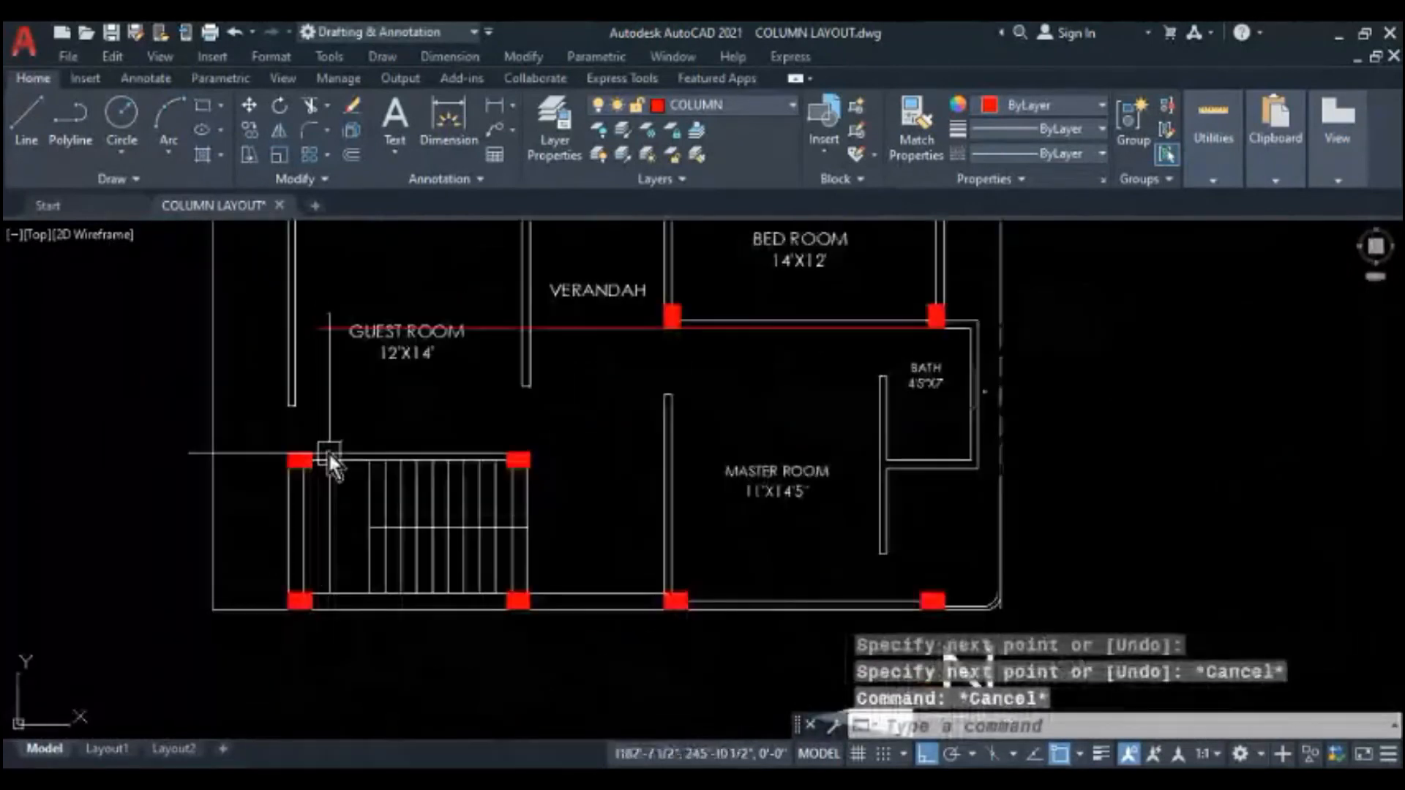
key(Return)
click(311, 451)
key(Escape)
key(Escape)
key(Return)
click(283, 621)
key(Escape)
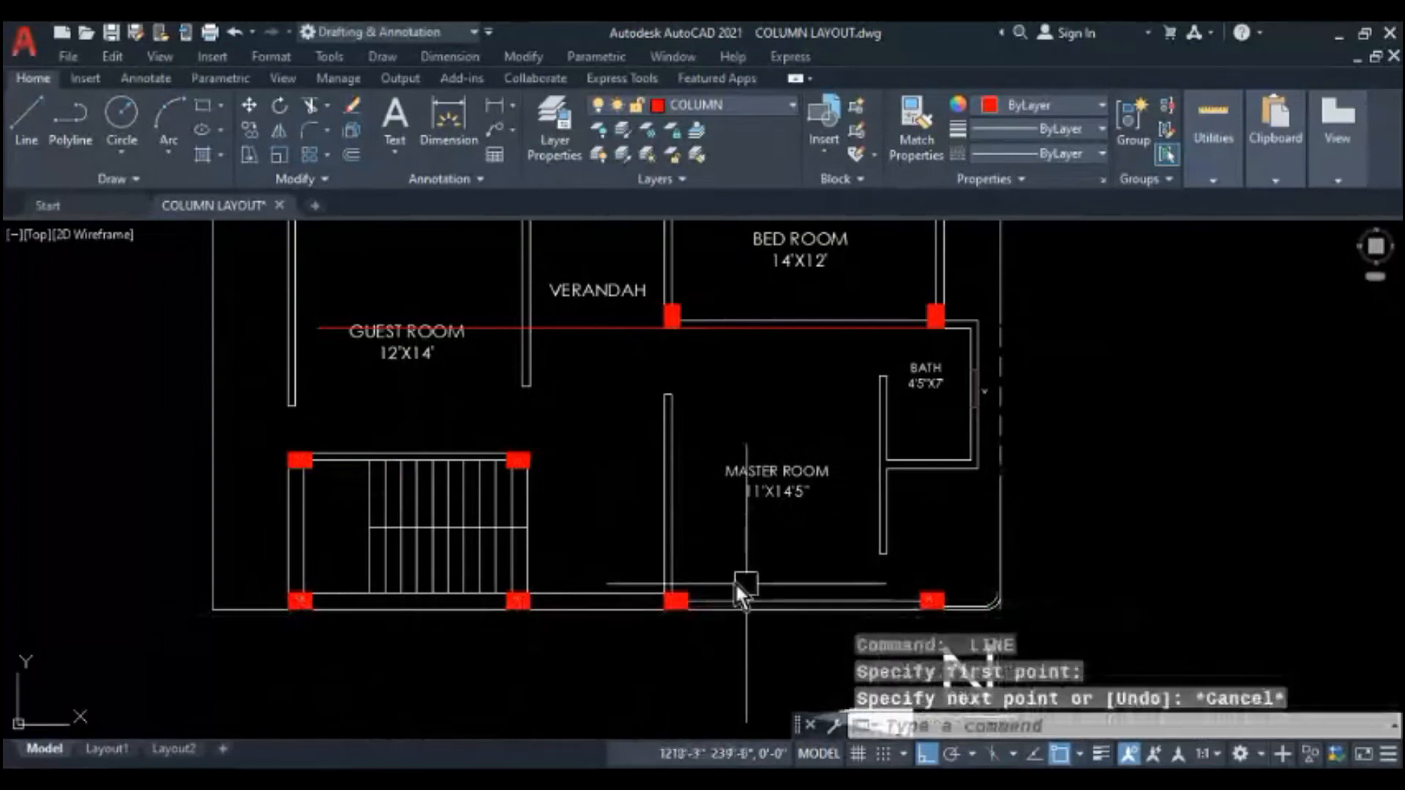
key(Escape)
- Draw a vertical line from the staircase's bottom outer column up along the outer edge of the leftmost columns to beyond the plan's top boundary
scroll(433, 525, down, 3)
middle_drag(429, 521, 412, 565)
key(Return)
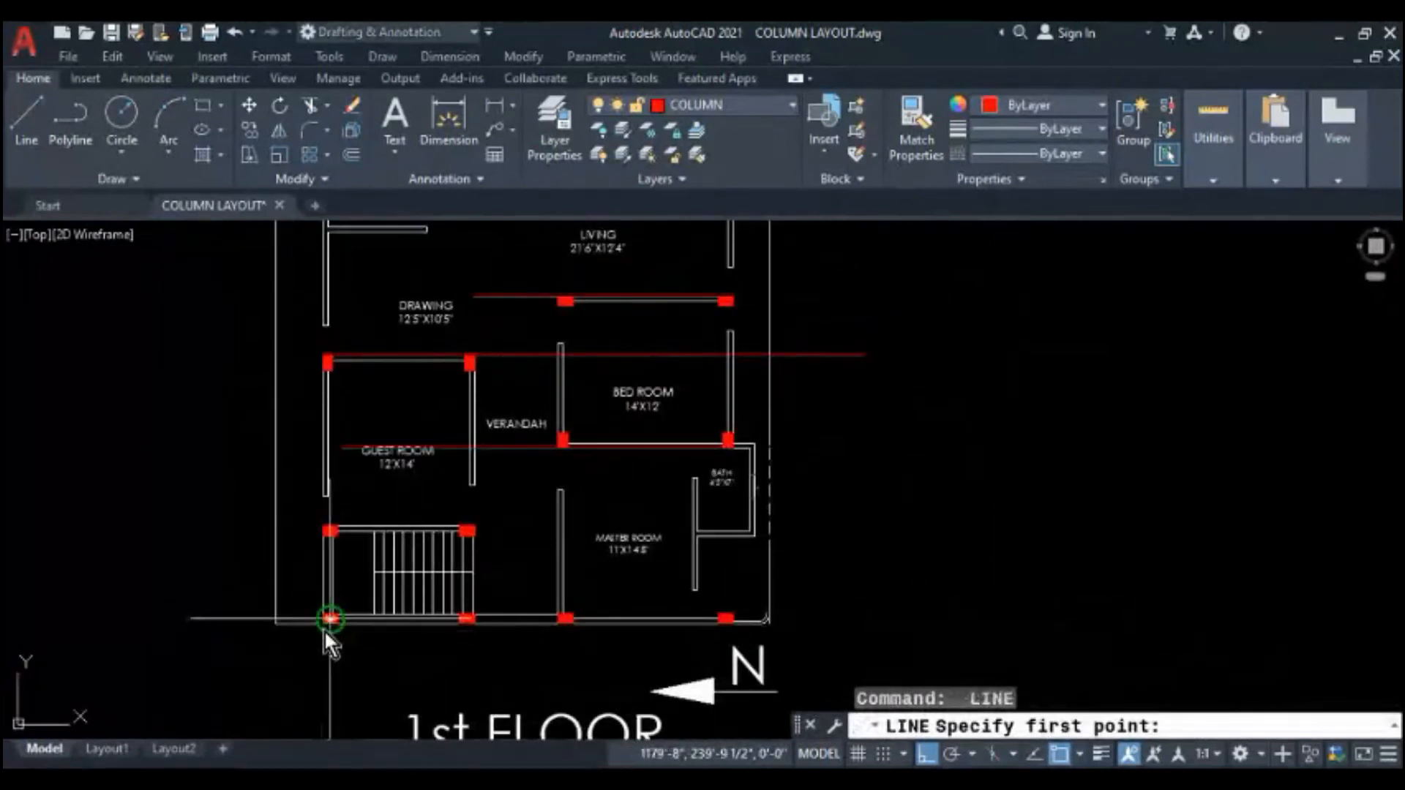
scroll(316, 633, up, 4)
click(317, 624)
scroll(294, 647, down, 4)
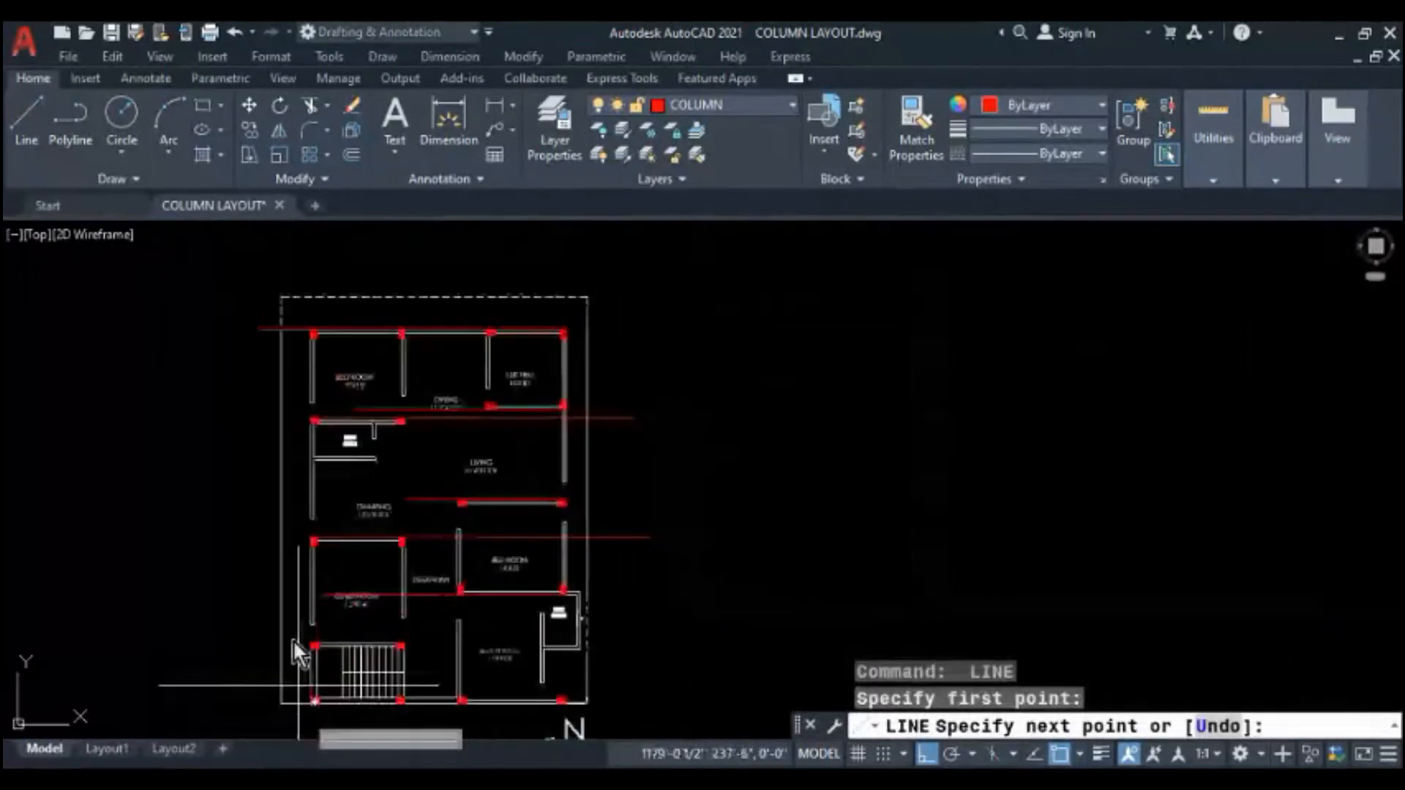
scroll(341, 279, up, 4)
click(341, 279)
key(Escape)
key(Escape)
scroll(385, 320, down, 4)
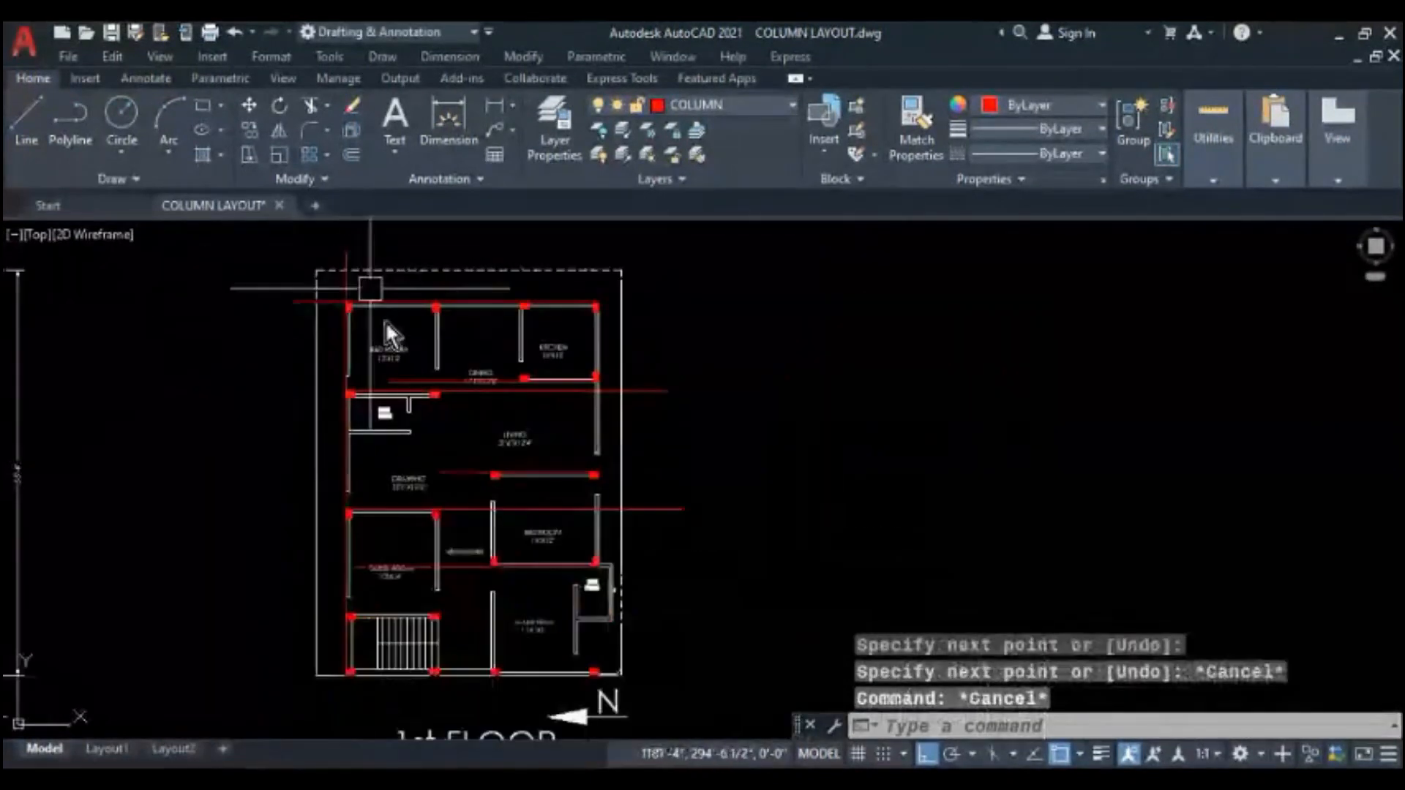
- Draw a vertical line from the lower-right corner of the staircase's bottom inner column up along the second column row to beyond the plan's top boundary
middle_drag(433, 634, 413, 543)
scroll(413, 543, up, 4)
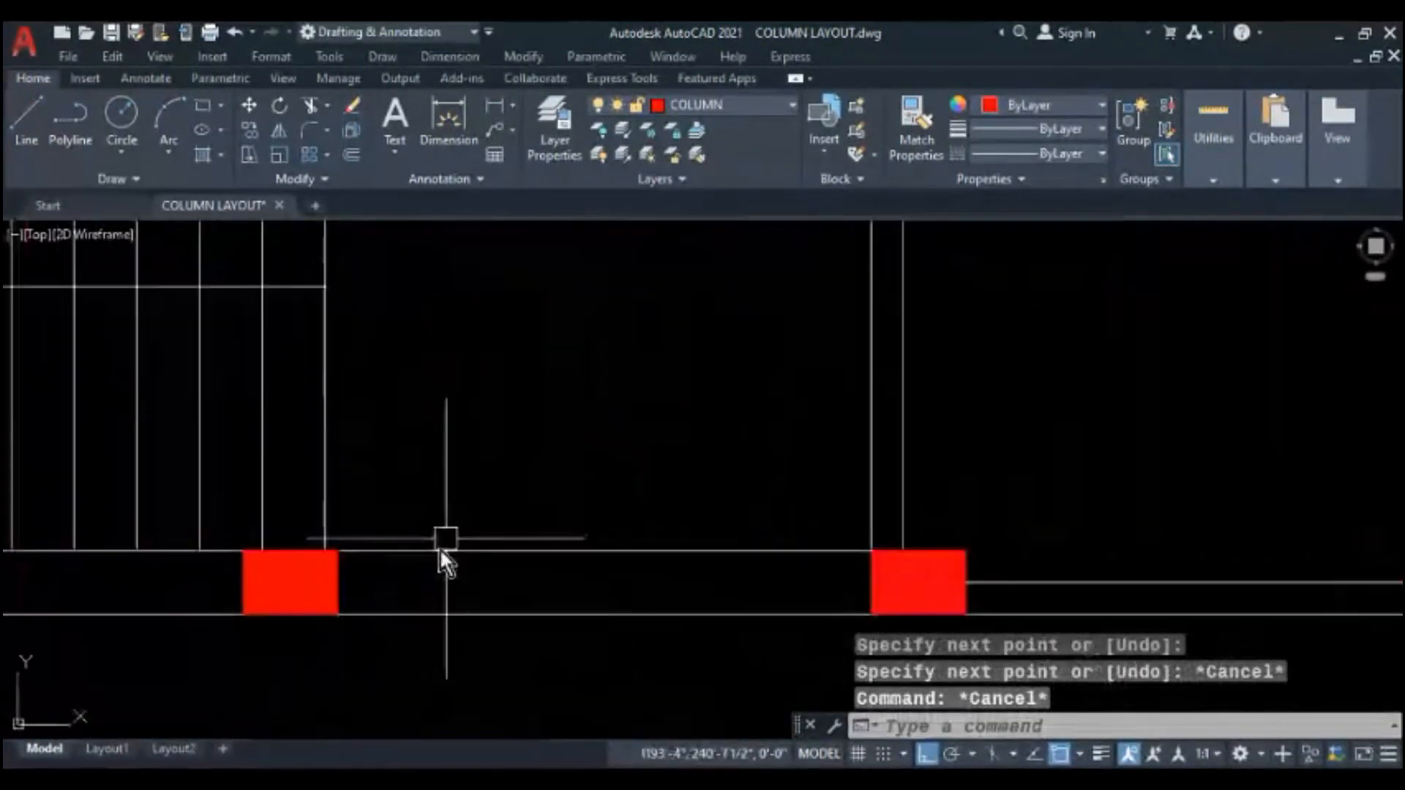
key(Return)
click(337, 615)
scroll(379, 666, down, 3)
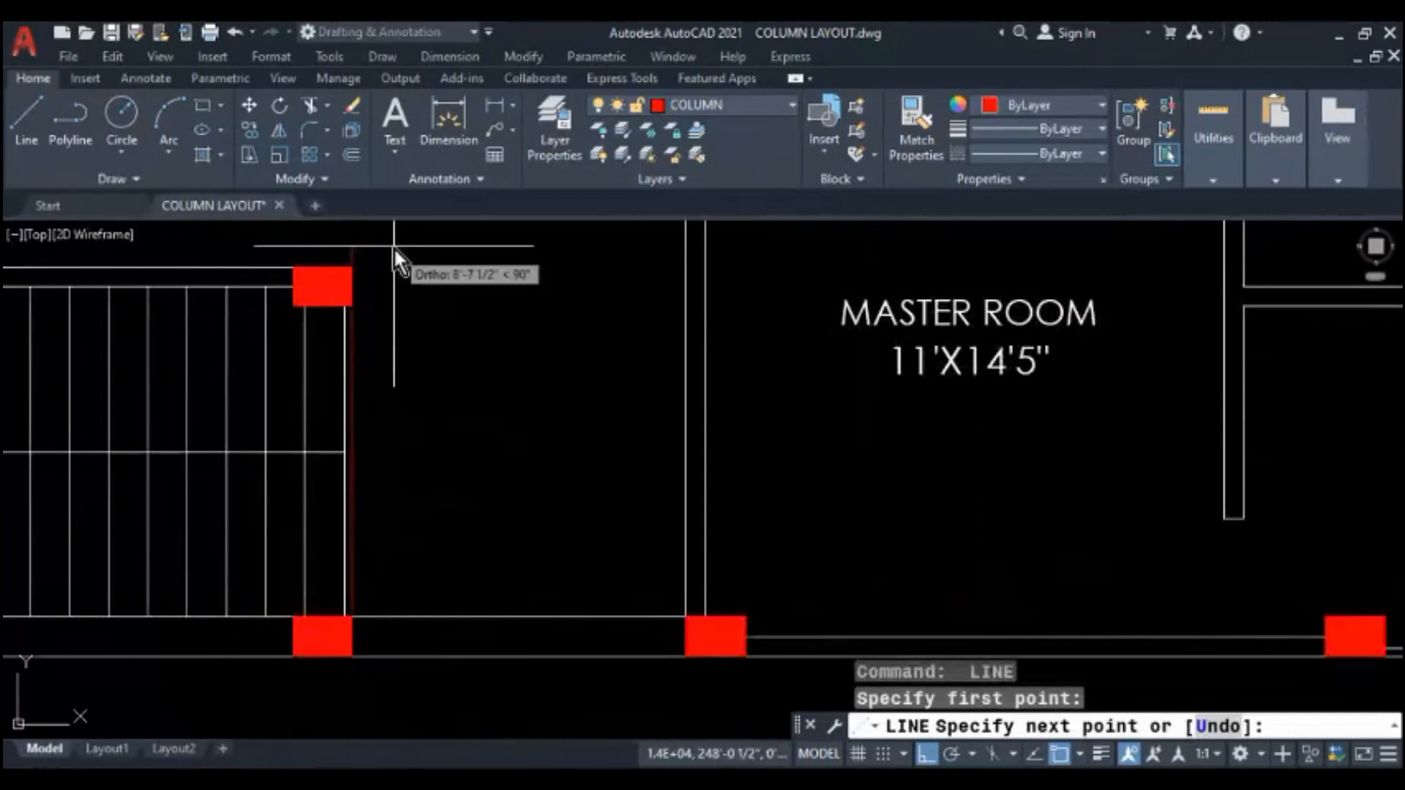
middle_drag(393, 247, 413, 565)
scroll(421, 534, down, 2)
middle_drag(431, 468, 430, 545)
middle_drag(432, 227, 431, 493)
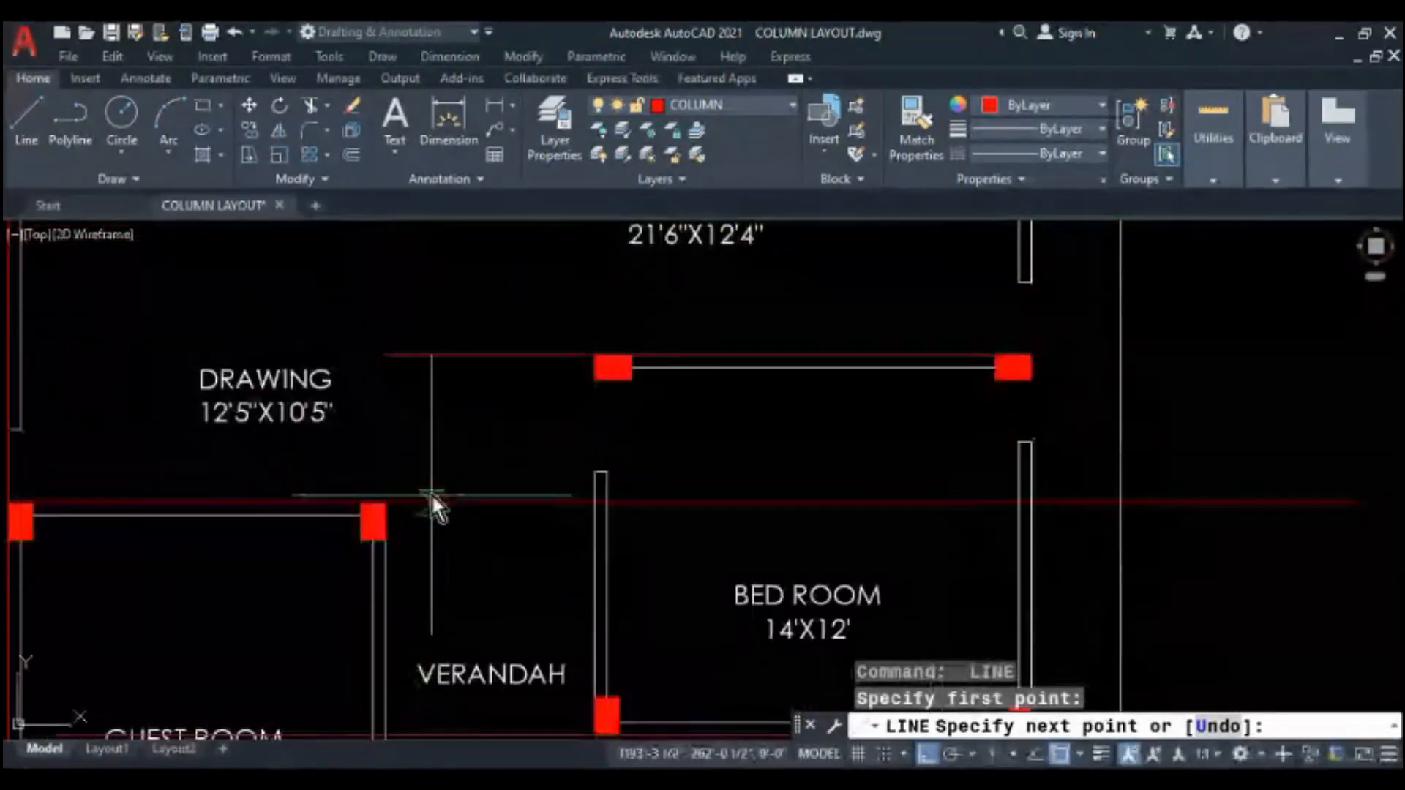
middle_drag(439, 300, 442, 523)
scroll(442, 523, down, 4)
scroll(437, 344, up, 2)
middle_drag(437, 343, 423, 474)
scroll(419, 414, up, 4)
middle_drag(433, 383, 471, 470)
scroll(423, 574, down, 3)
key(Escape)
key(Escape)
scroll(425, 377, down, 3)
scroll(402, 383, up, 5)
scroll(419, 389, down, 3)
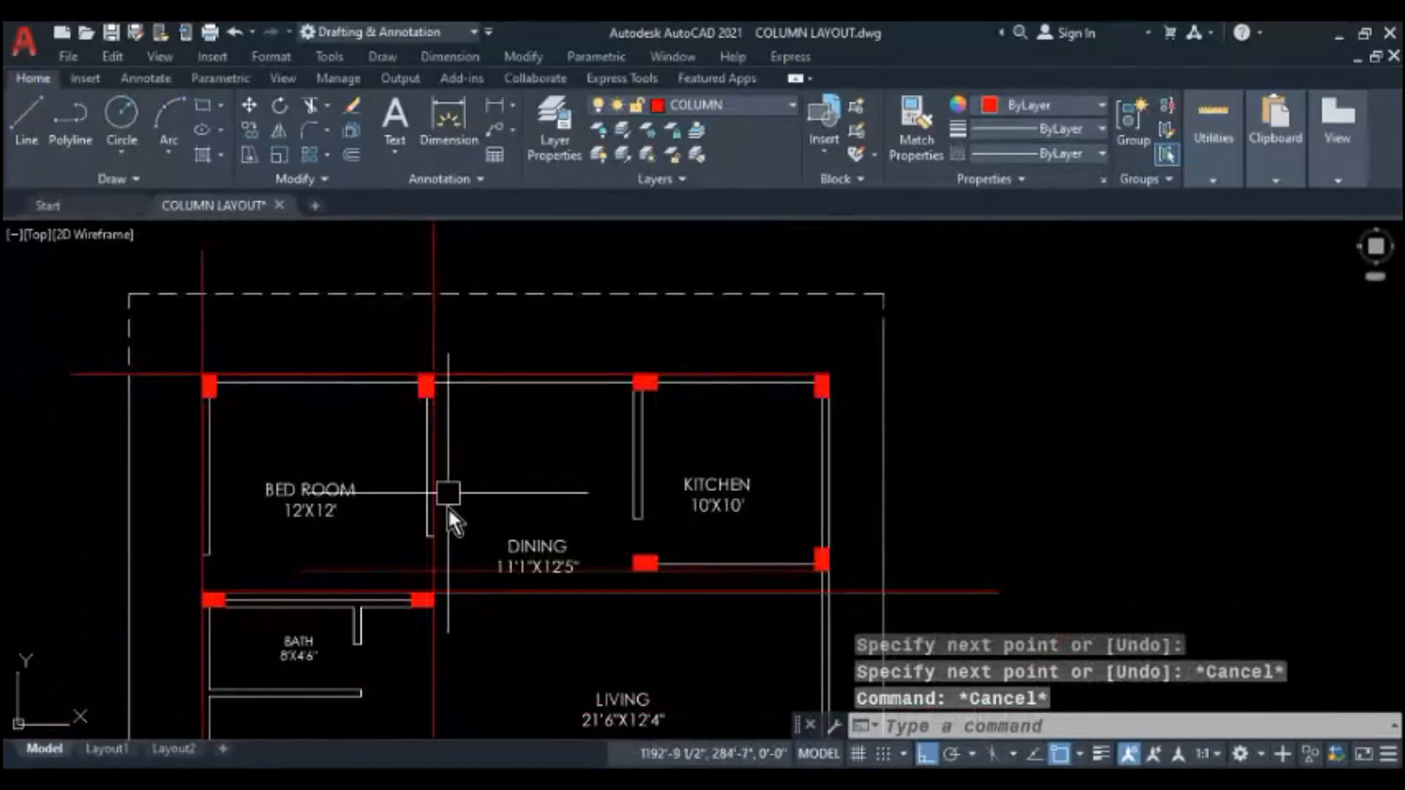
- Examine how the drawn alignment lines run along the columns from the staircase up to the bedroom, dining area and kitchen
scroll(442, 445, down, 5)
mouse_move(432, 653)
middle_down()
mouse_move(401, 423)
mouse_move(407, 666)
middle_up()
scroll(402, 423, up, 4)
middle_drag(414, 568, 405, 612)
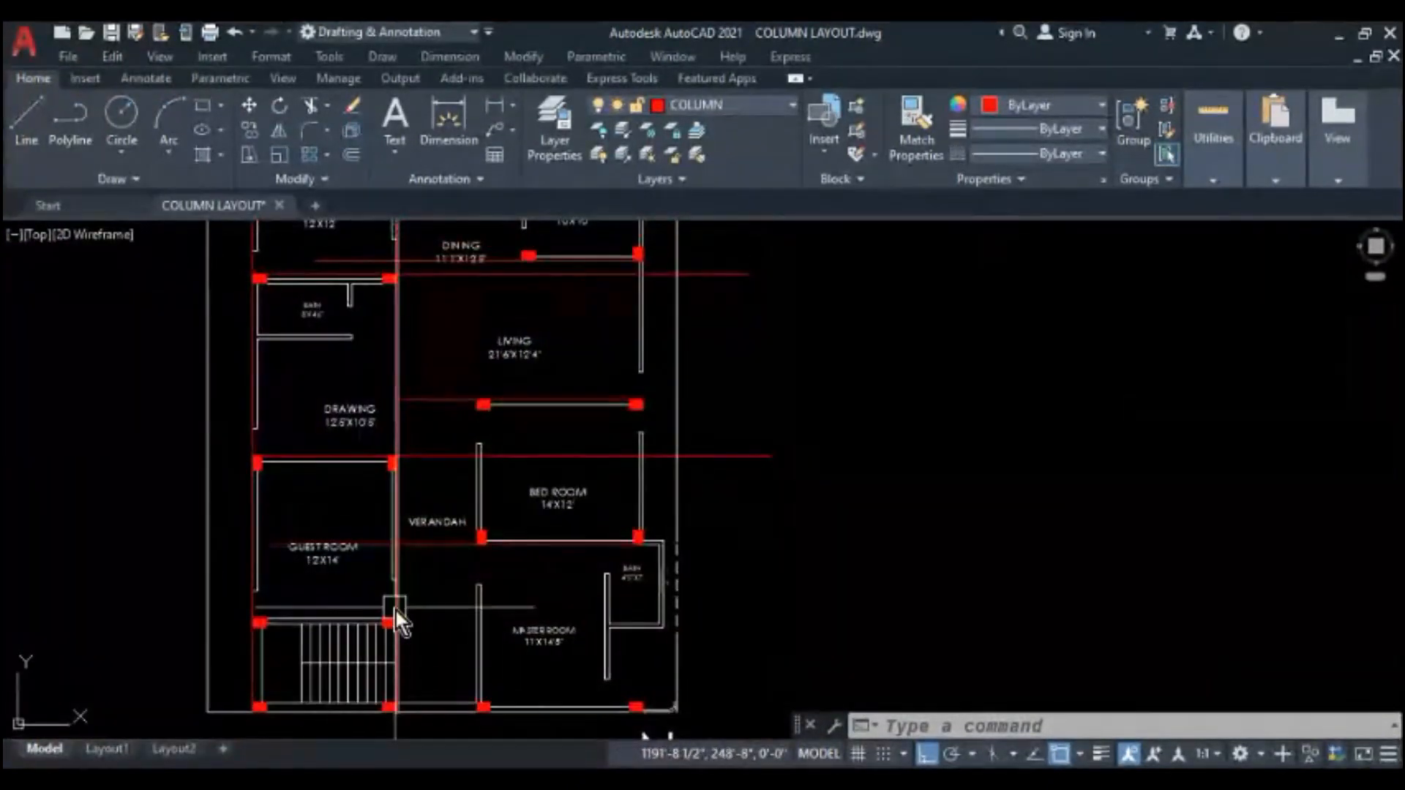
middle_drag(406, 377, 397, 452)
scroll(406, 450, down, 2)
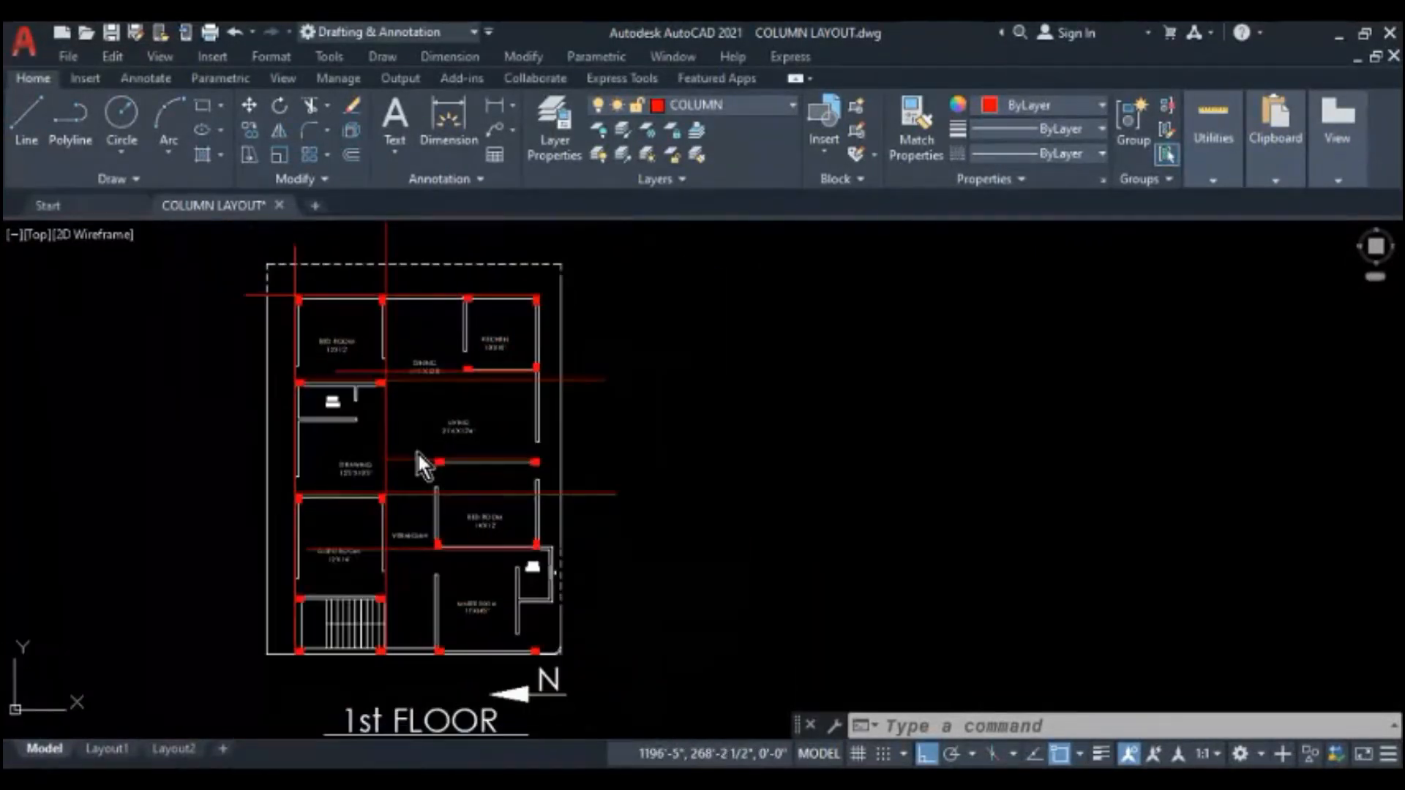
scroll(414, 505, up, 2)
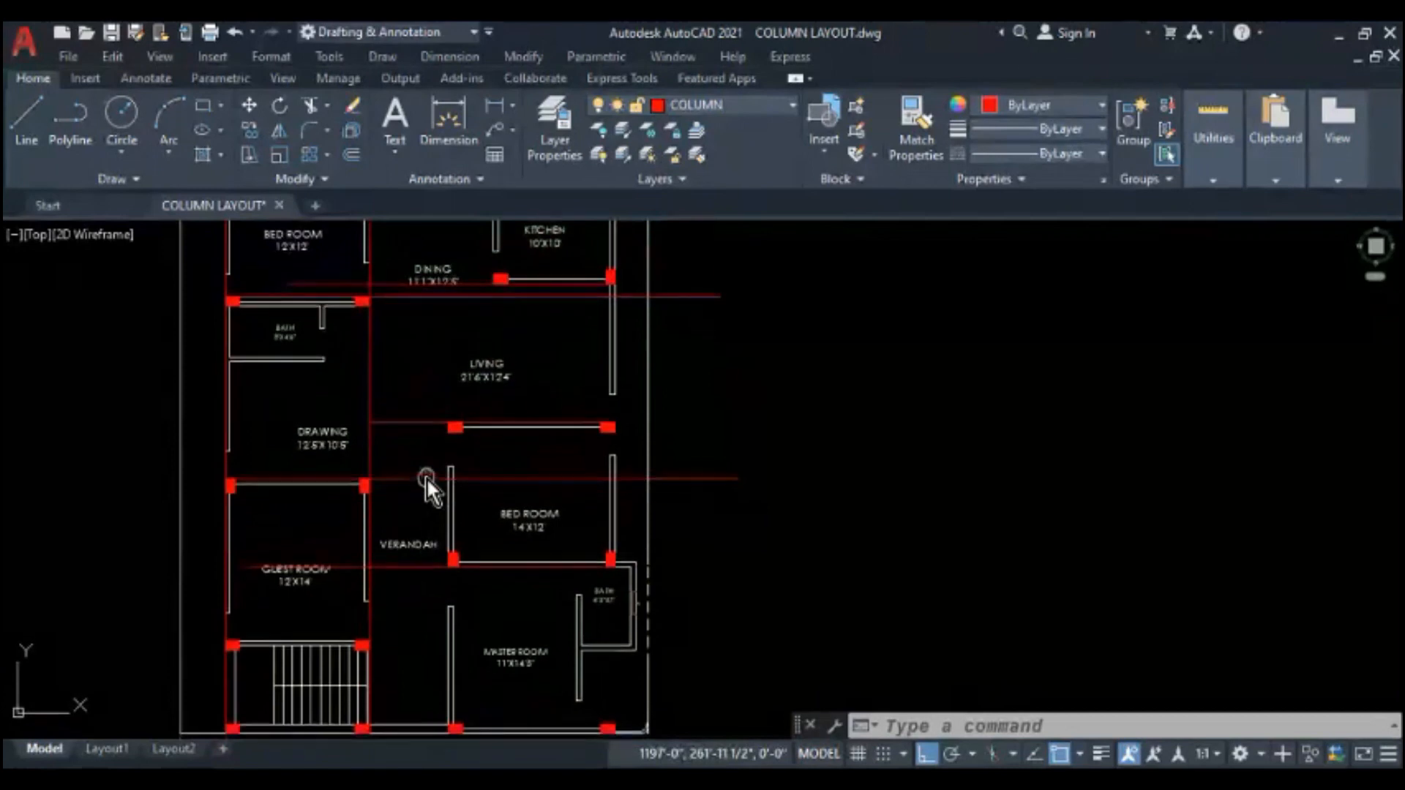
scroll(389, 481, up, 4)
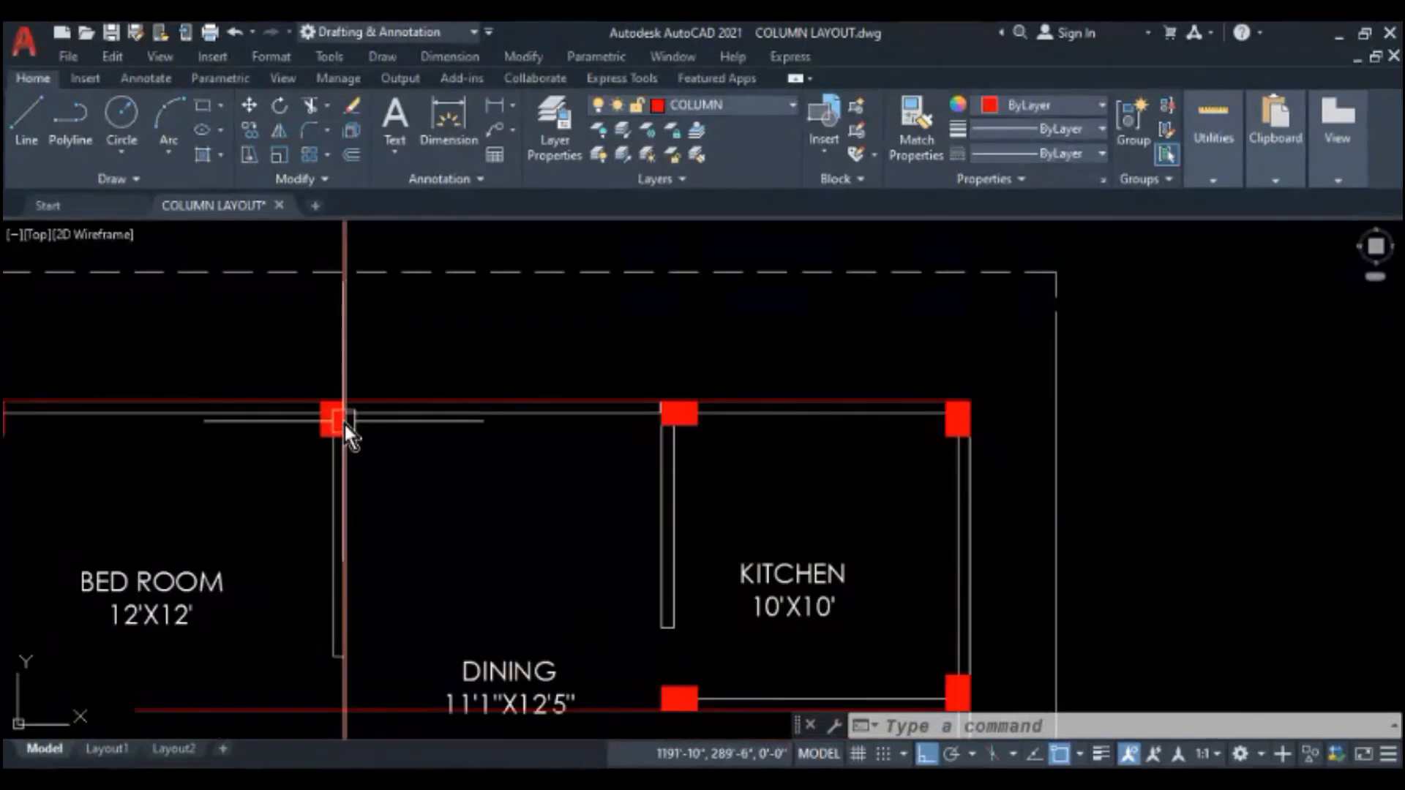
scroll(385, 410, down, 2)
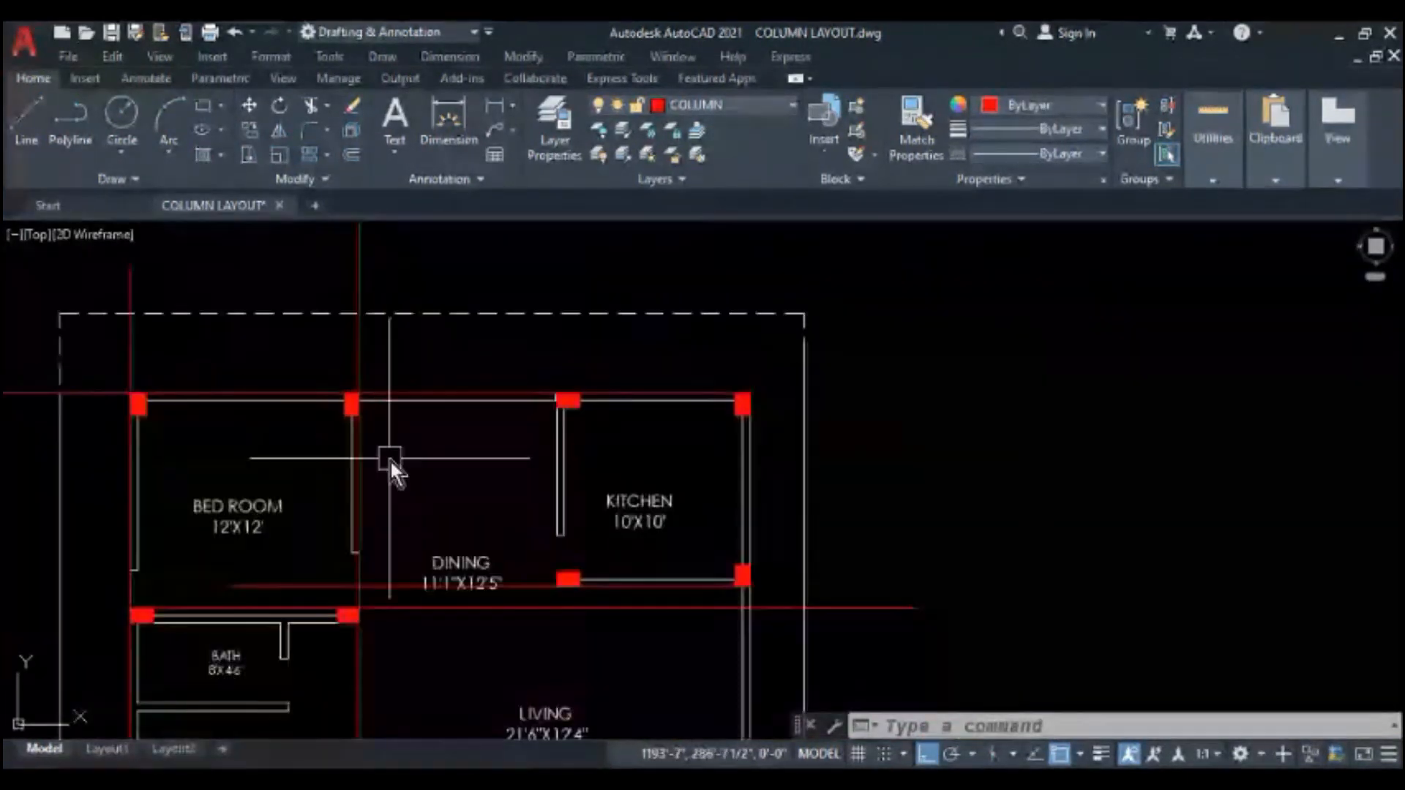
scroll(373, 402, down, 2)
scroll(357, 345, down, 2)
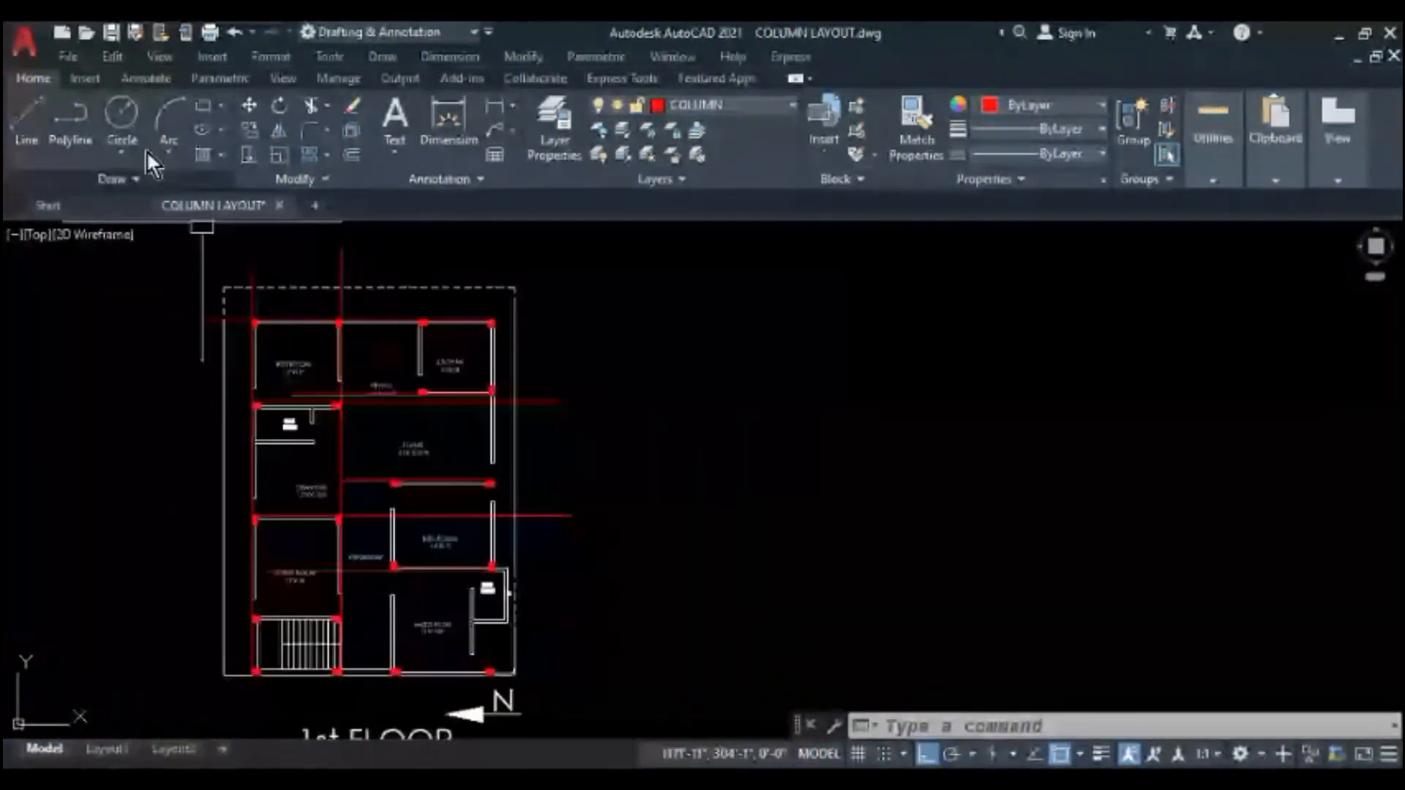
click(25, 115)
scroll(417, 318, up, 2)
scroll(421, 320, up, 1)
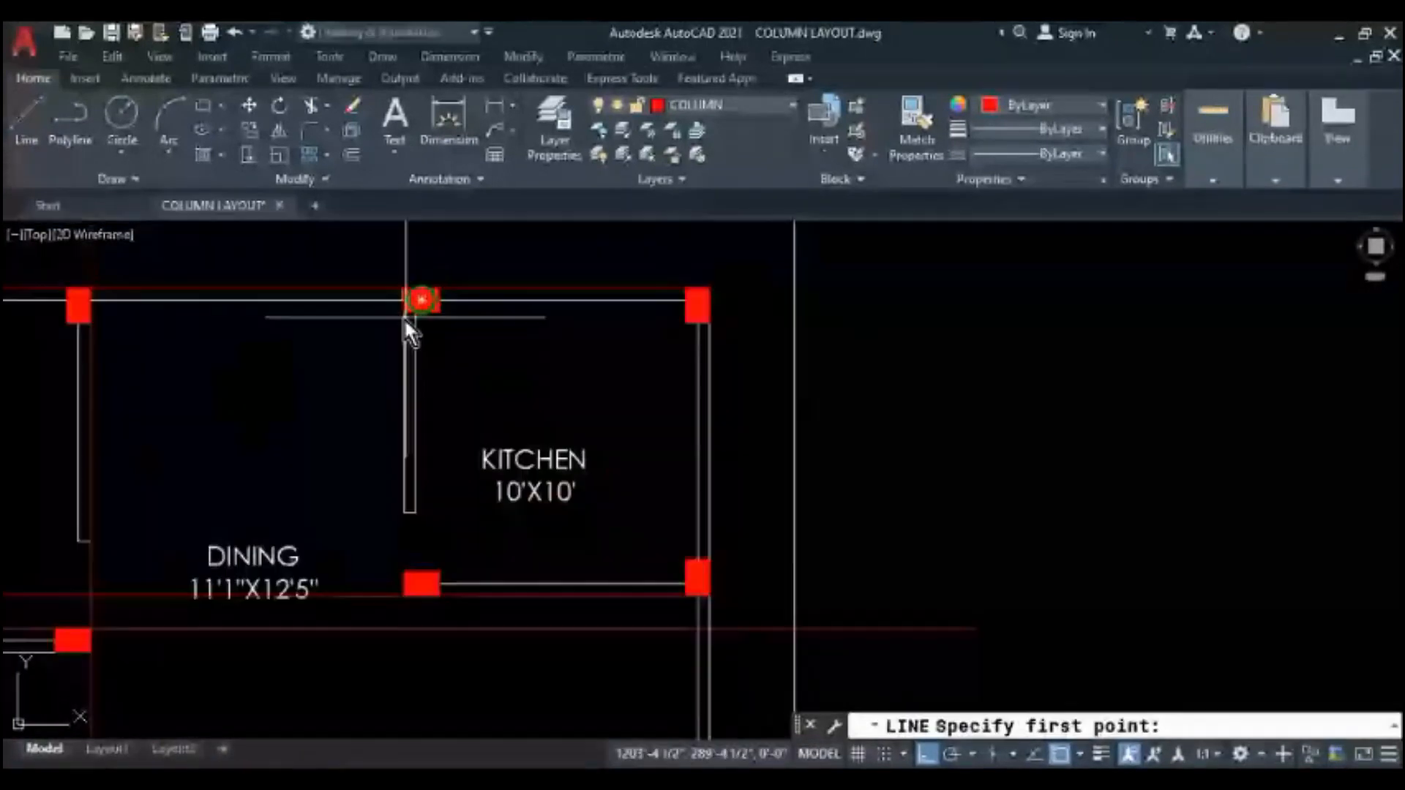
click(401, 317)
scroll(398, 321, down, 1)
scroll(397, 467, down, 1)
scroll(391, 439, down, 2)
scroll(389, 407, down, 2)
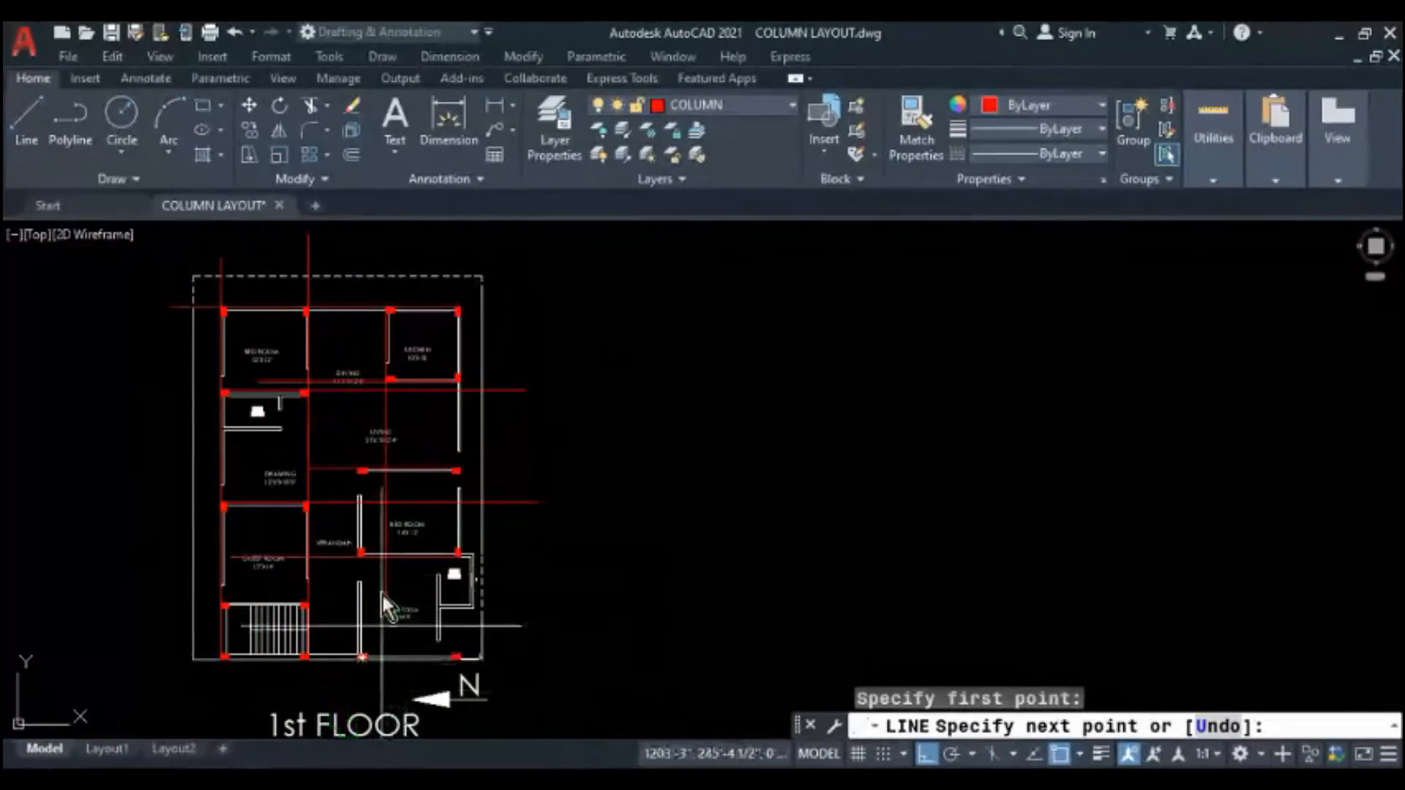
key(Escape)
scroll(399, 327, up, 4)
scroll(376, 539, down, 4)
scroll(310, 675, up, 2)
scroll(322, 645, up, 2)
scroll(362, 519, up, 2)
key(Return)
click(403, 548)
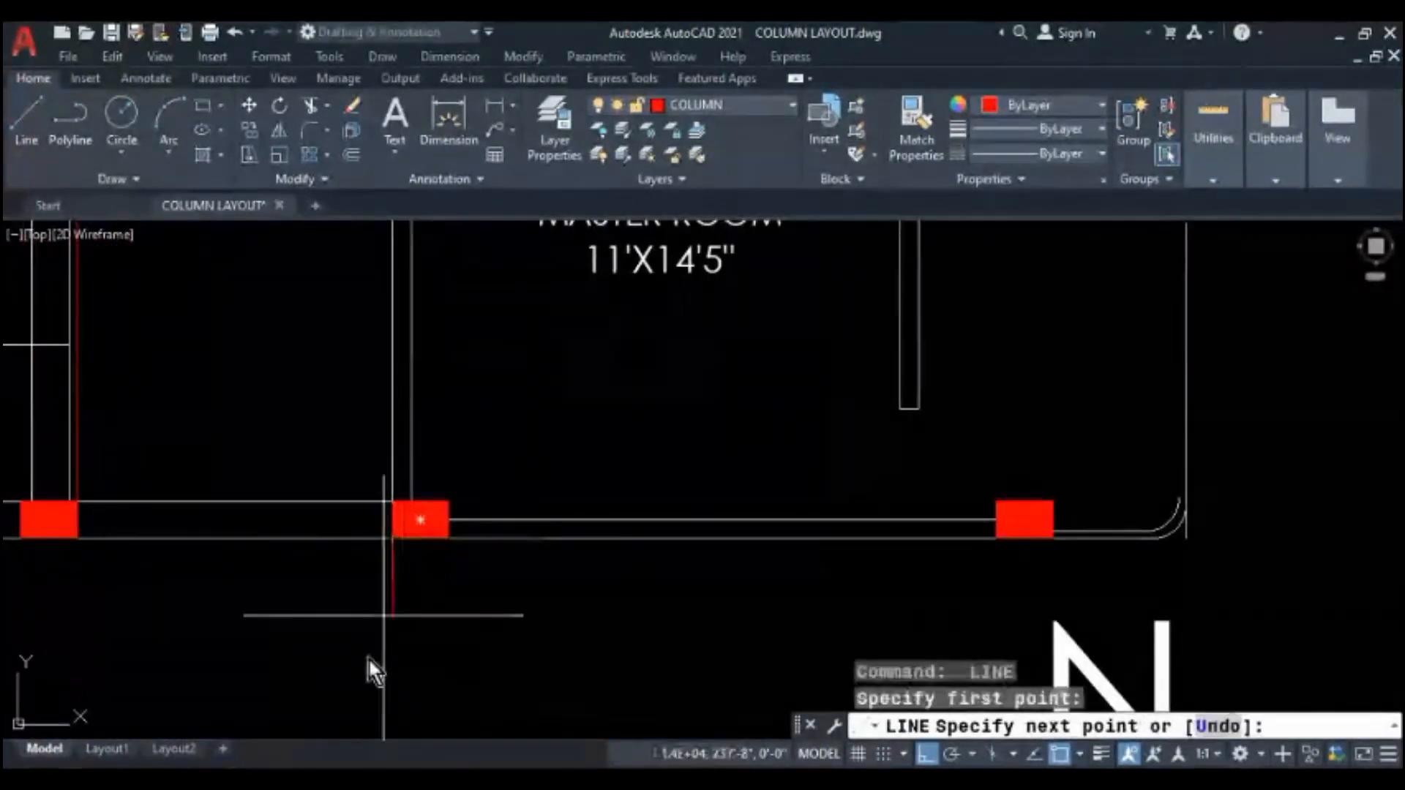
scroll(341, 441, down, 3)
middle_drag(340, 440, 333, 646)
scroll(344, 293, up, 3)
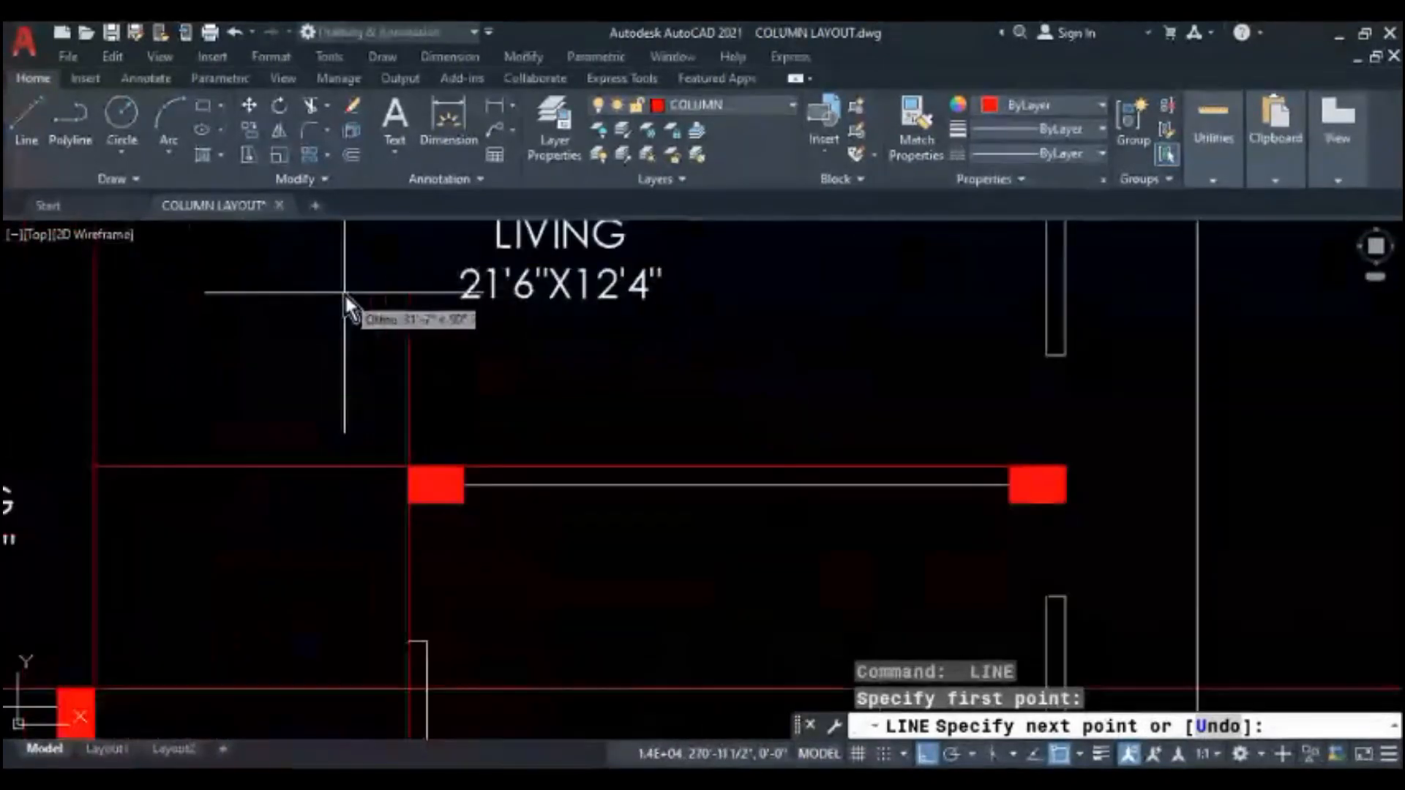
key(Escape)
- Erase all the red horizontal and vertical alignment lines drawn across the first floor column plan
scroll(410, 395, down, 3)
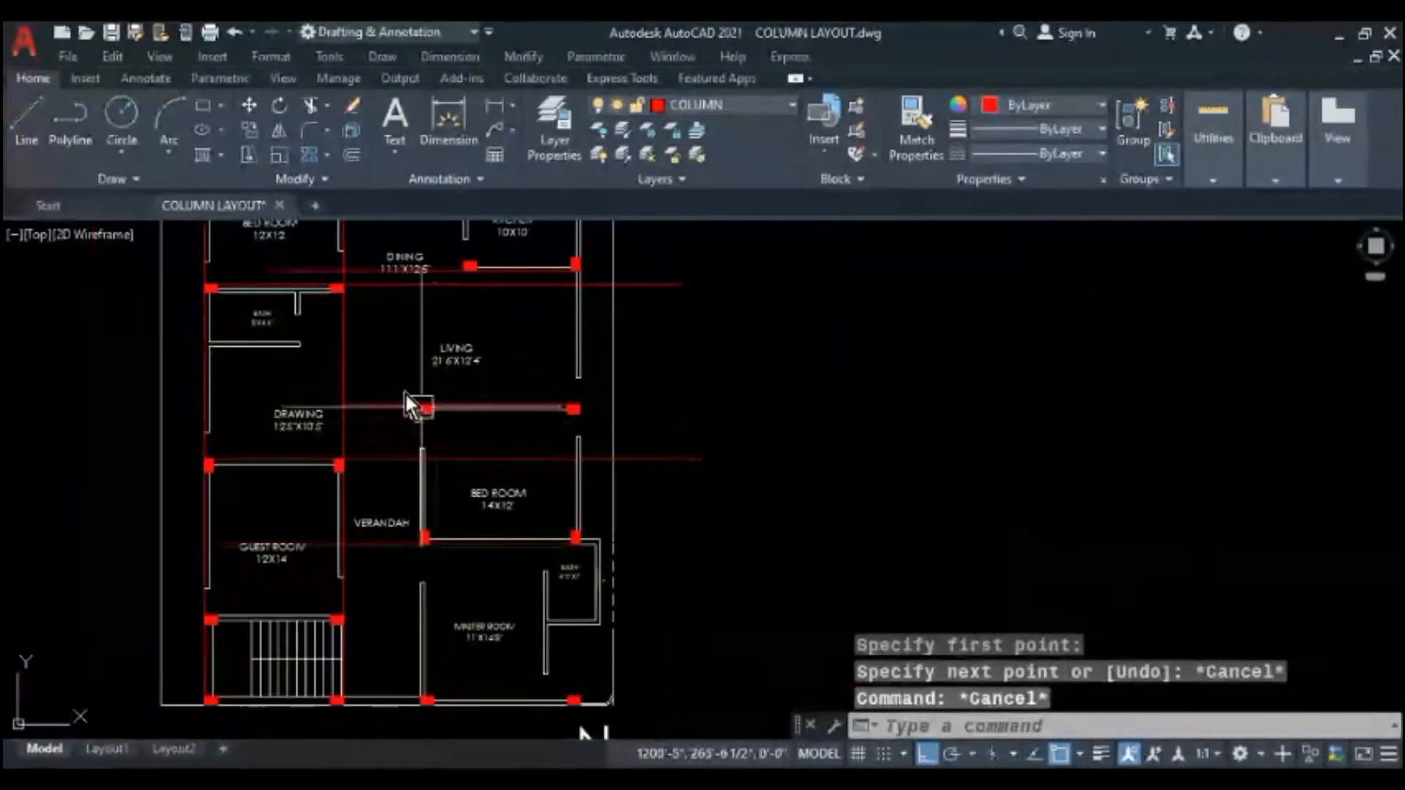
scroll(362, 379, up, 3)
click(353, 375)
click(312, 433)
text(e)
key(Return)
click(388, 469)
click(369, 570)
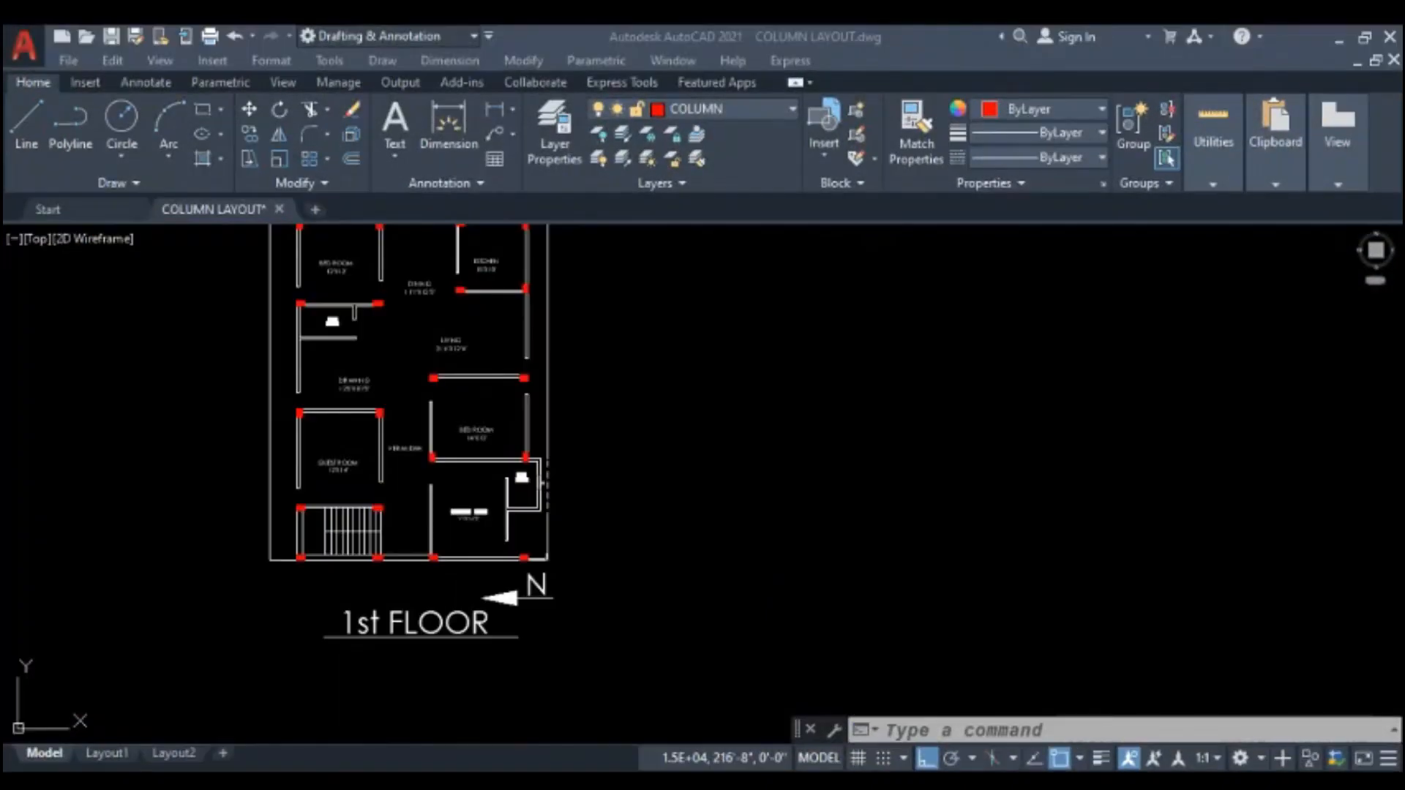
- Compare the ground floor warehouse plan with the furnished first floor plan and the column plan beside them
scroll(748, 471, down, 5)
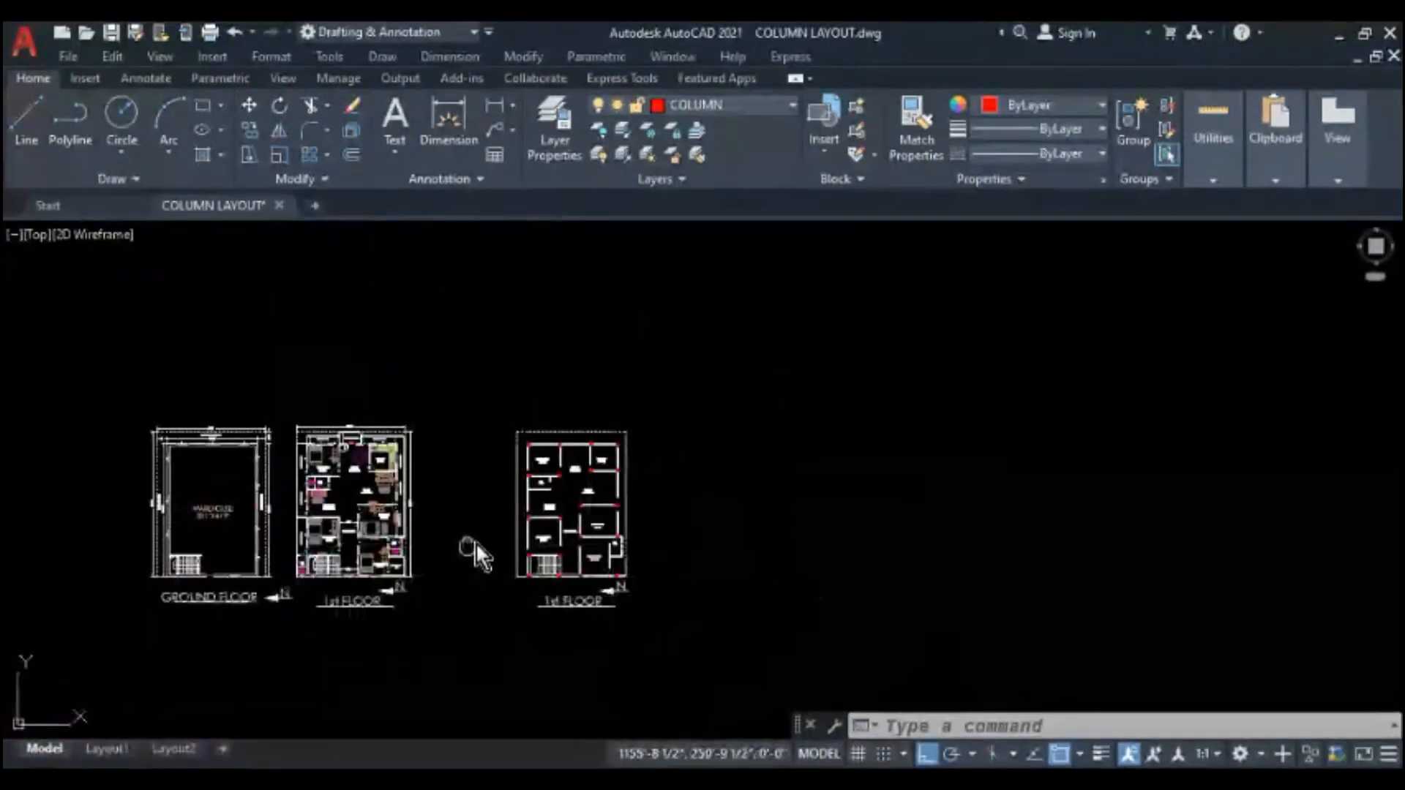
scroll(305, 505, up, 4)
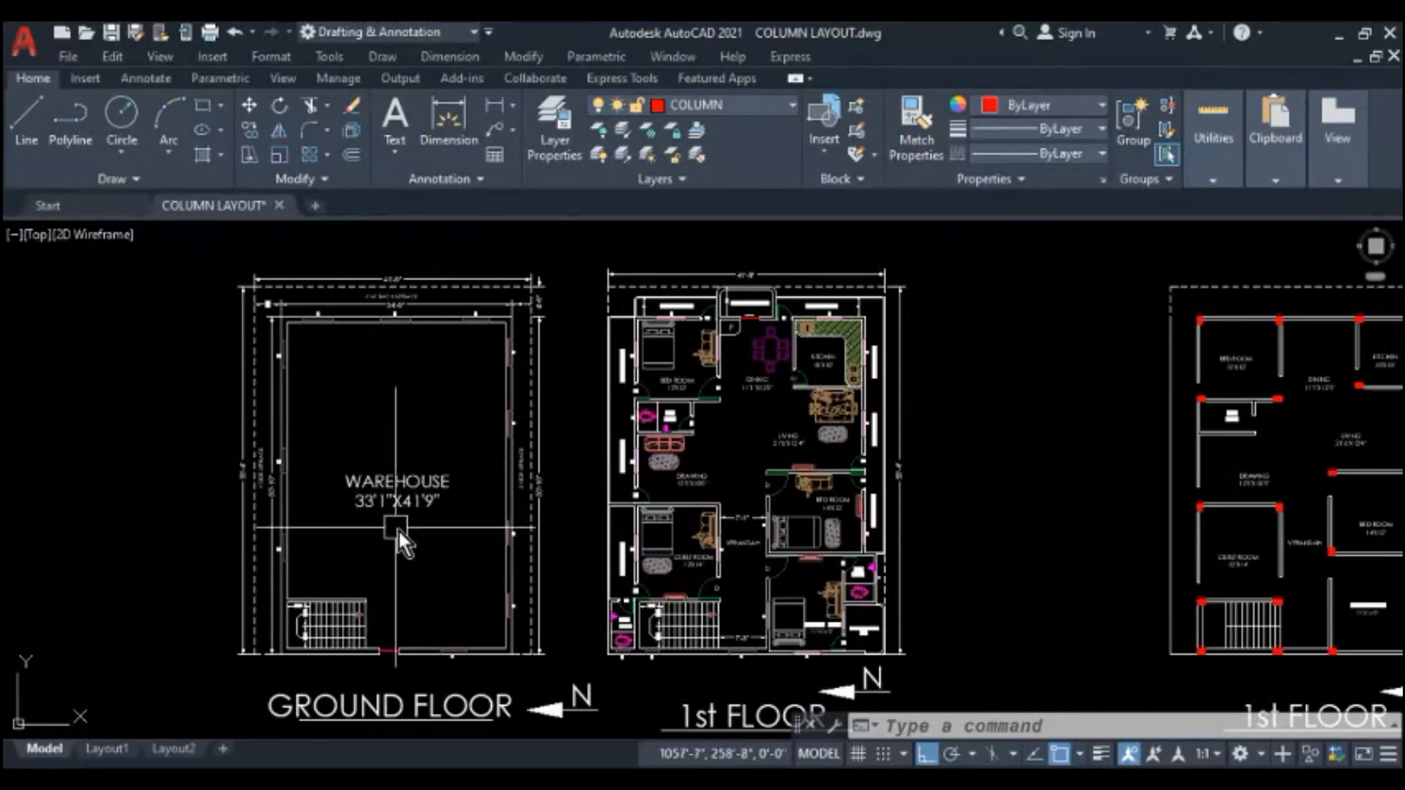
middle_drag(499, 560, 415, 533)
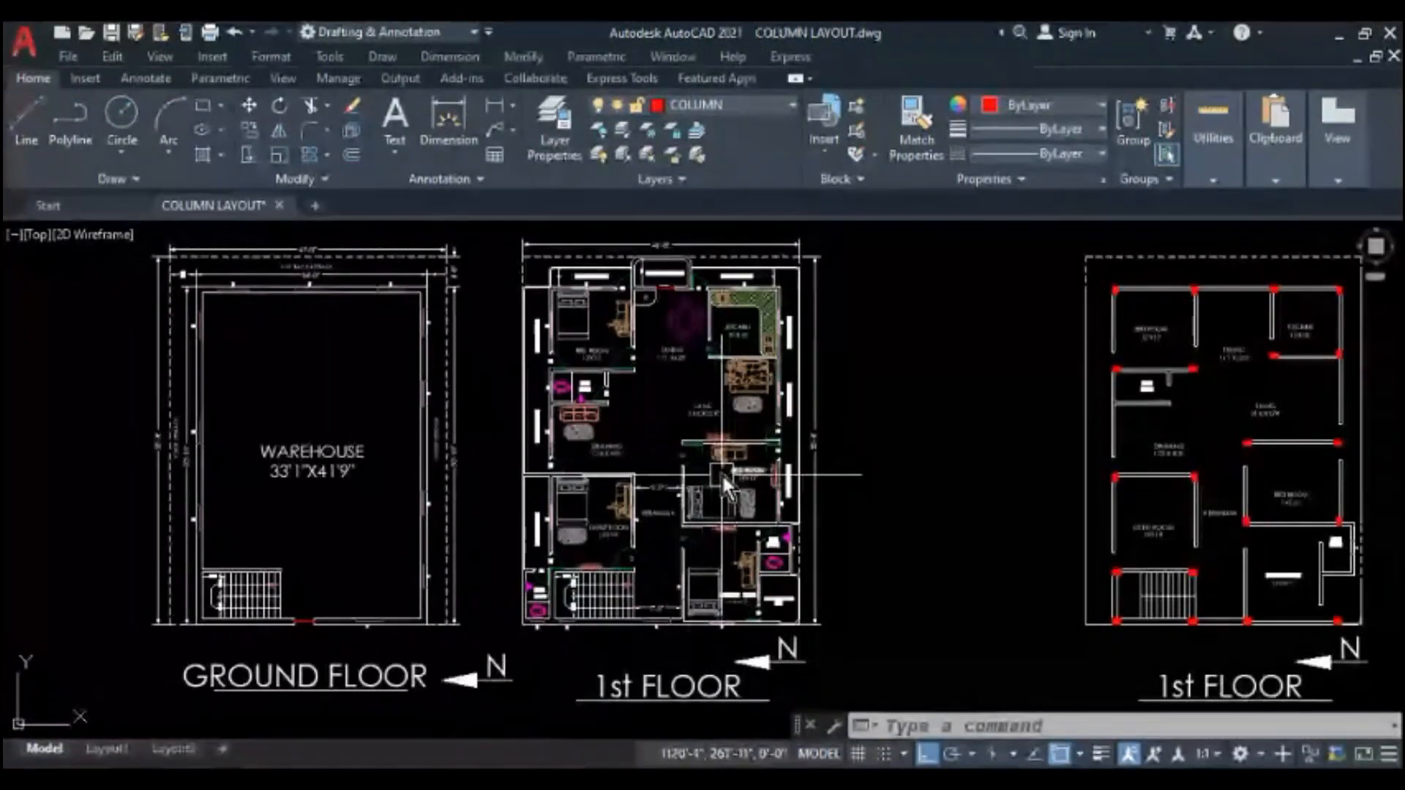
middle_drag(722, 473, 685, 476)
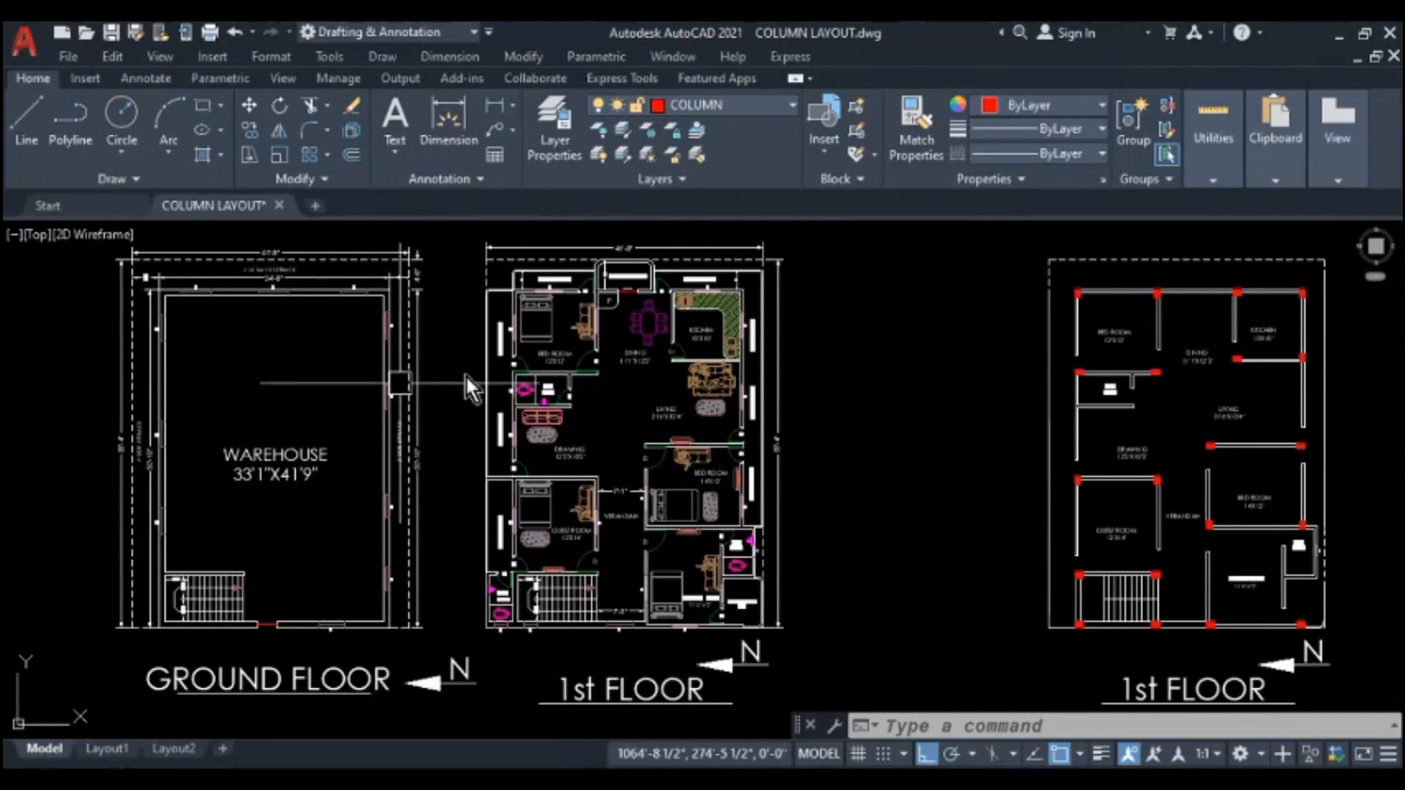
scroll(568, 301, up, 4)
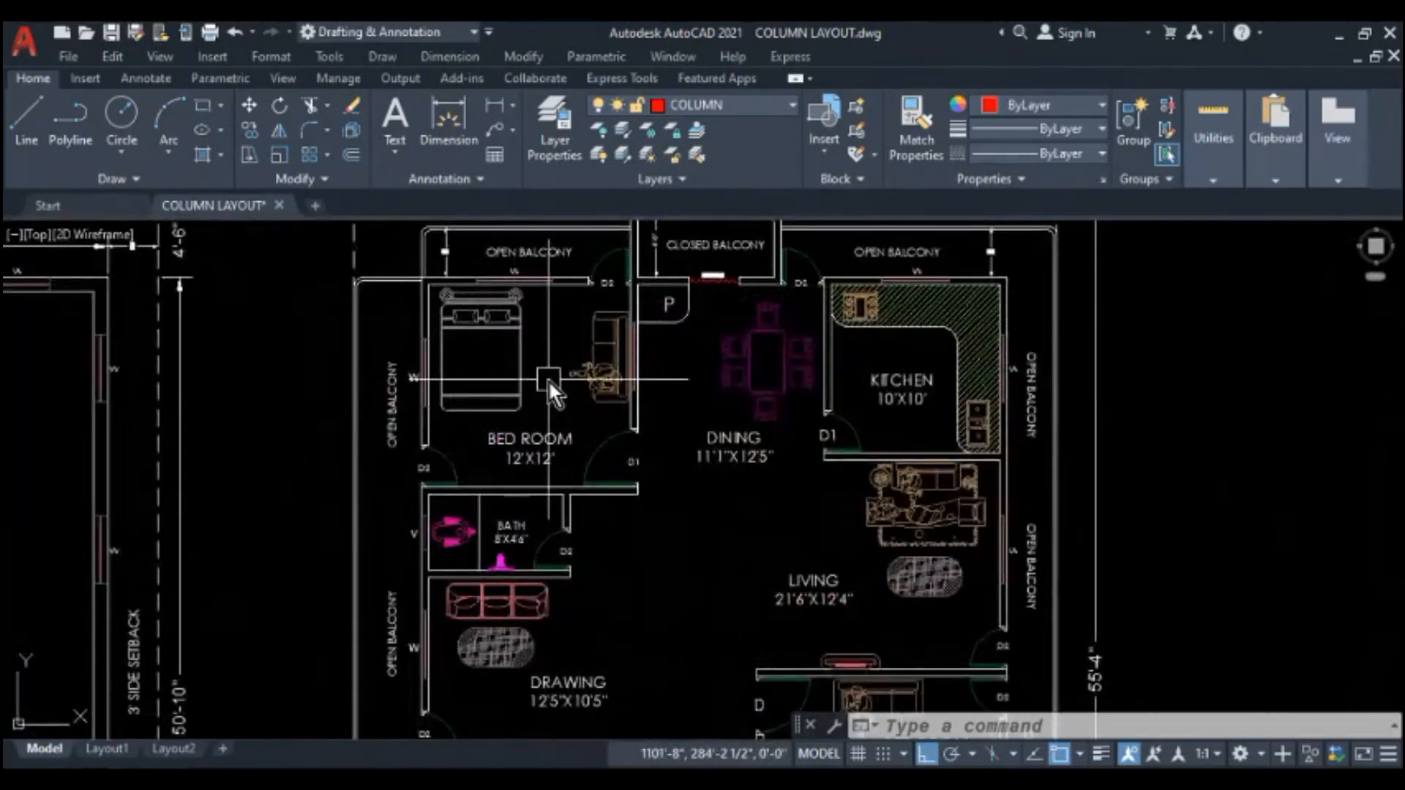
scroll(547, 380, down, 2)
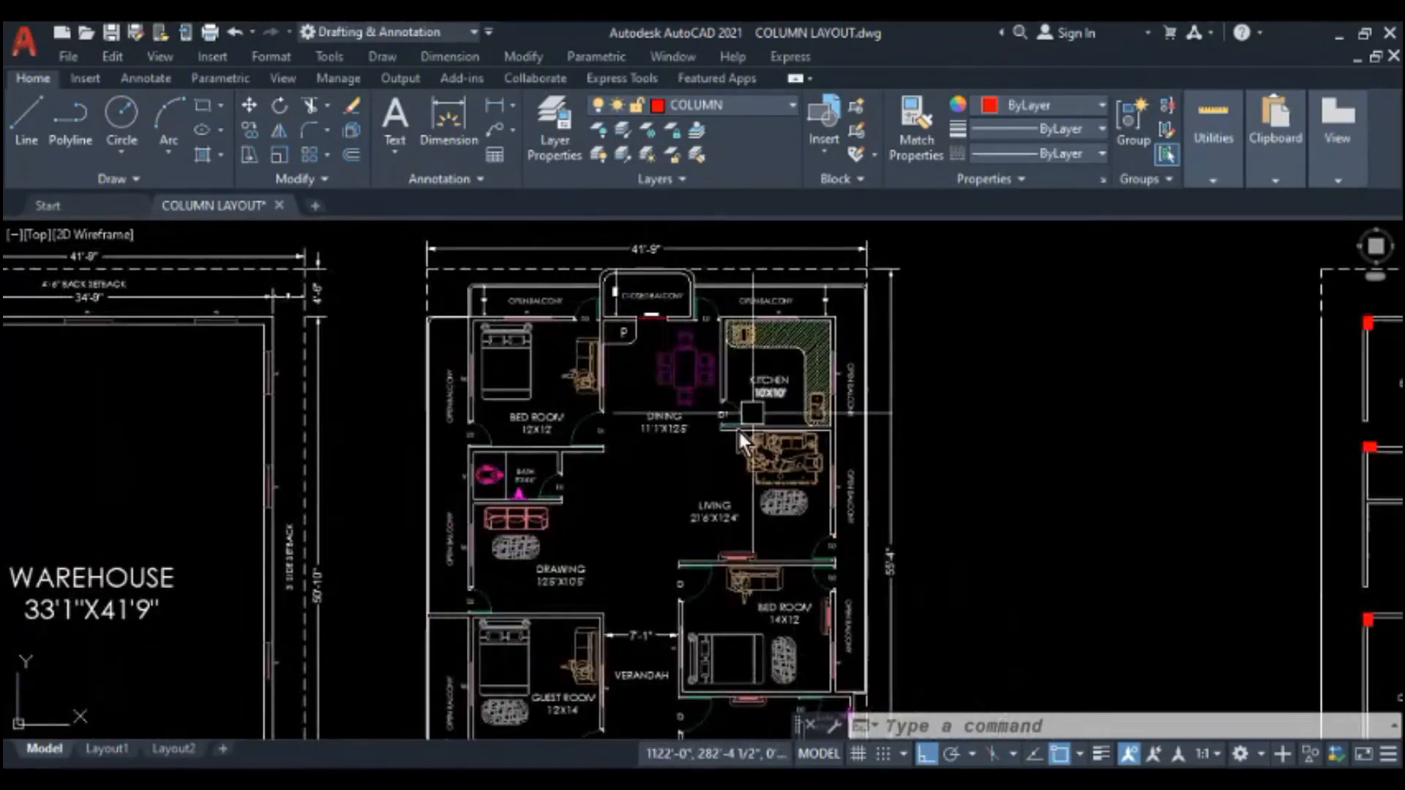
scroll(545, 439, down, 4)
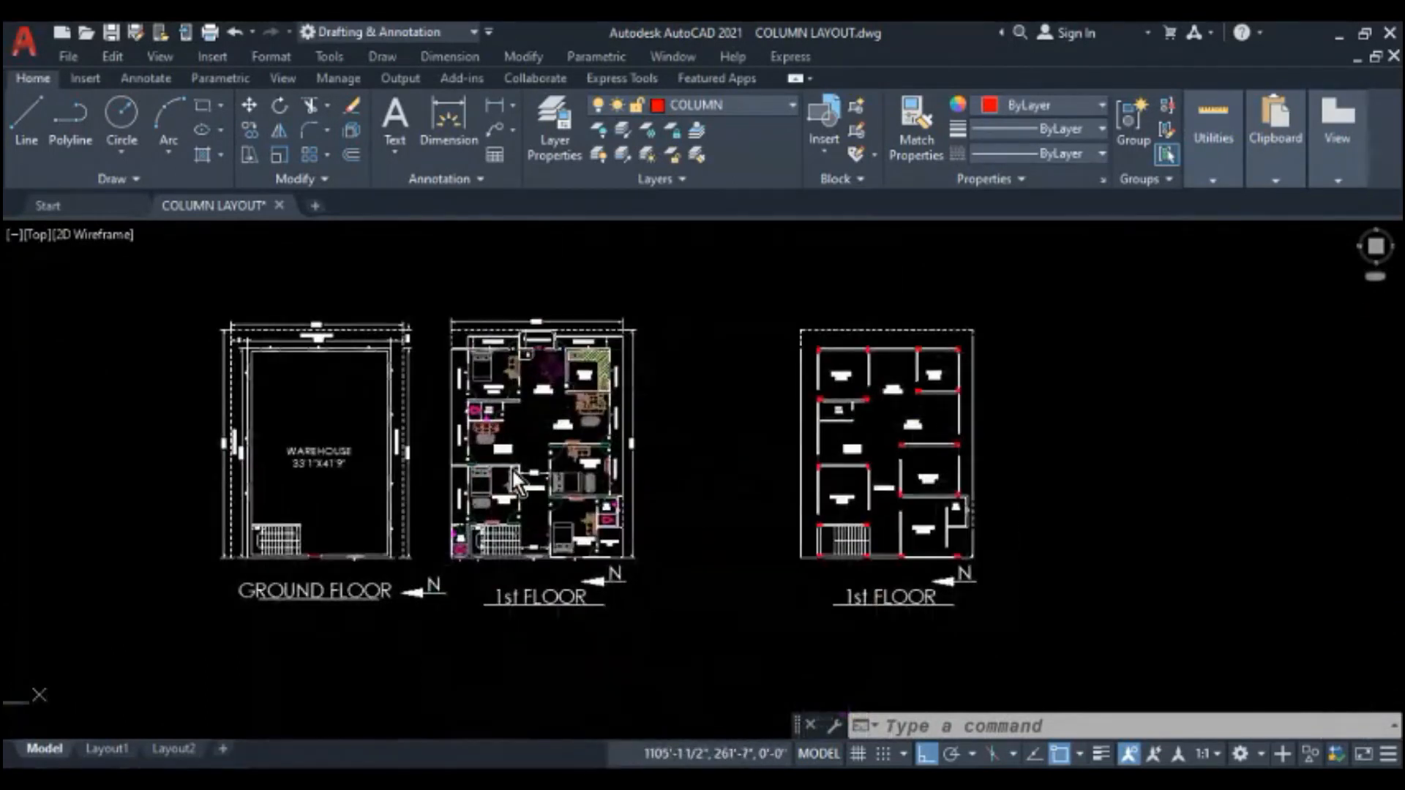
scroll(512, 461, up, 3)
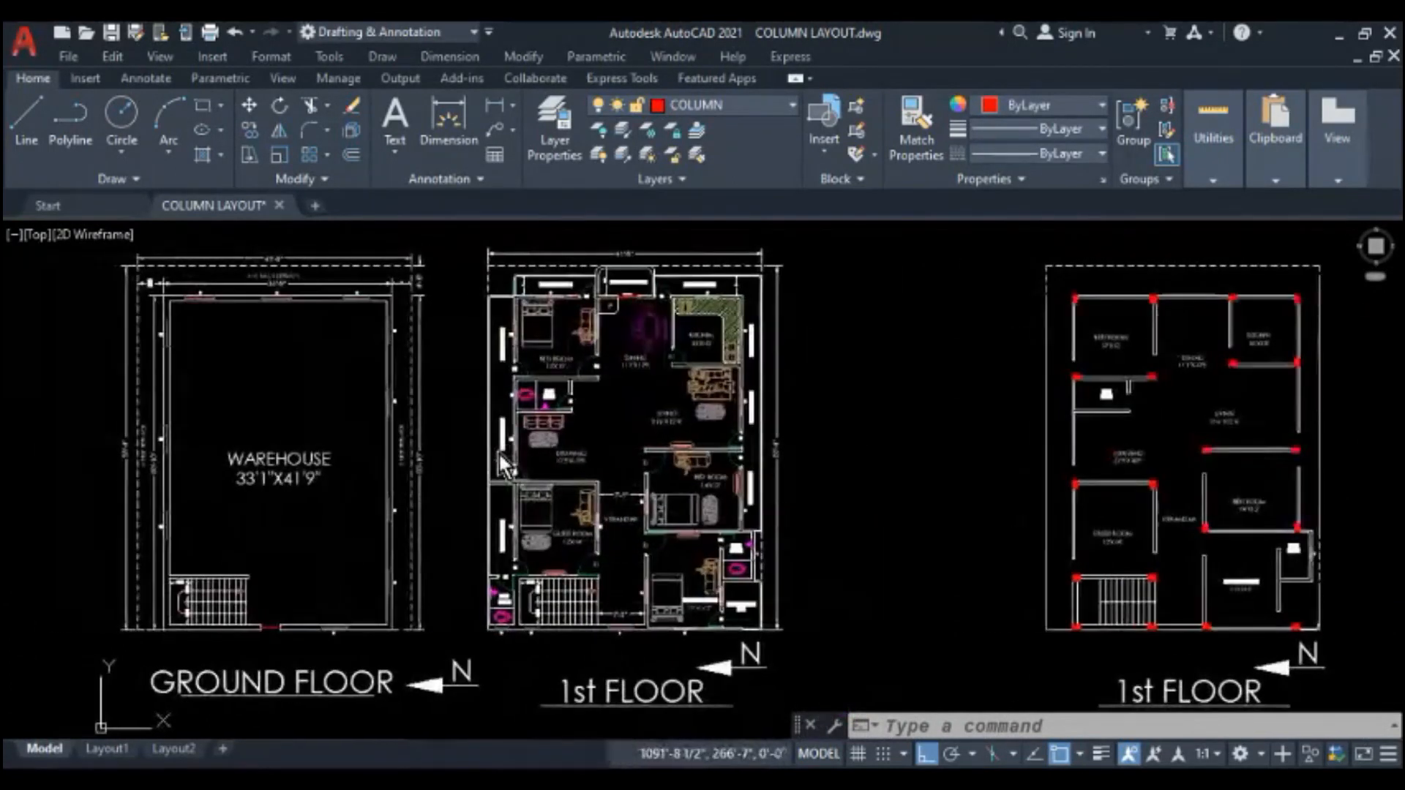
middle_drag(499, 451, 521, 451)
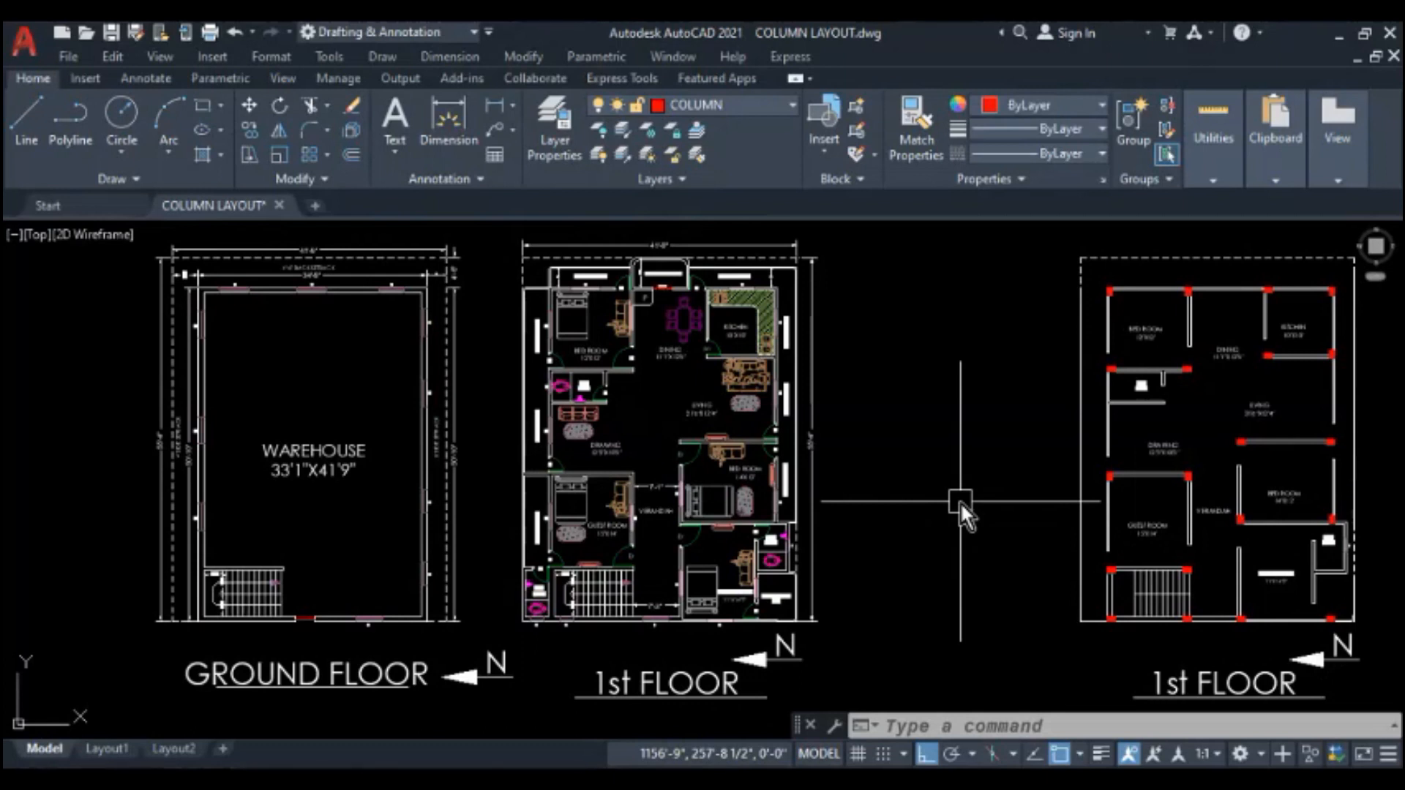
- Create a new layer named GRID with the colour white and the CENTER2 linetype
mouse_move(960, 502)
middle_down()
mouse_move(657, 575)
mouse_move(629, 563)
mouse_move(632, 539)
mouse_move(573, 555)
mouse_move(551, 530)
middle_up()
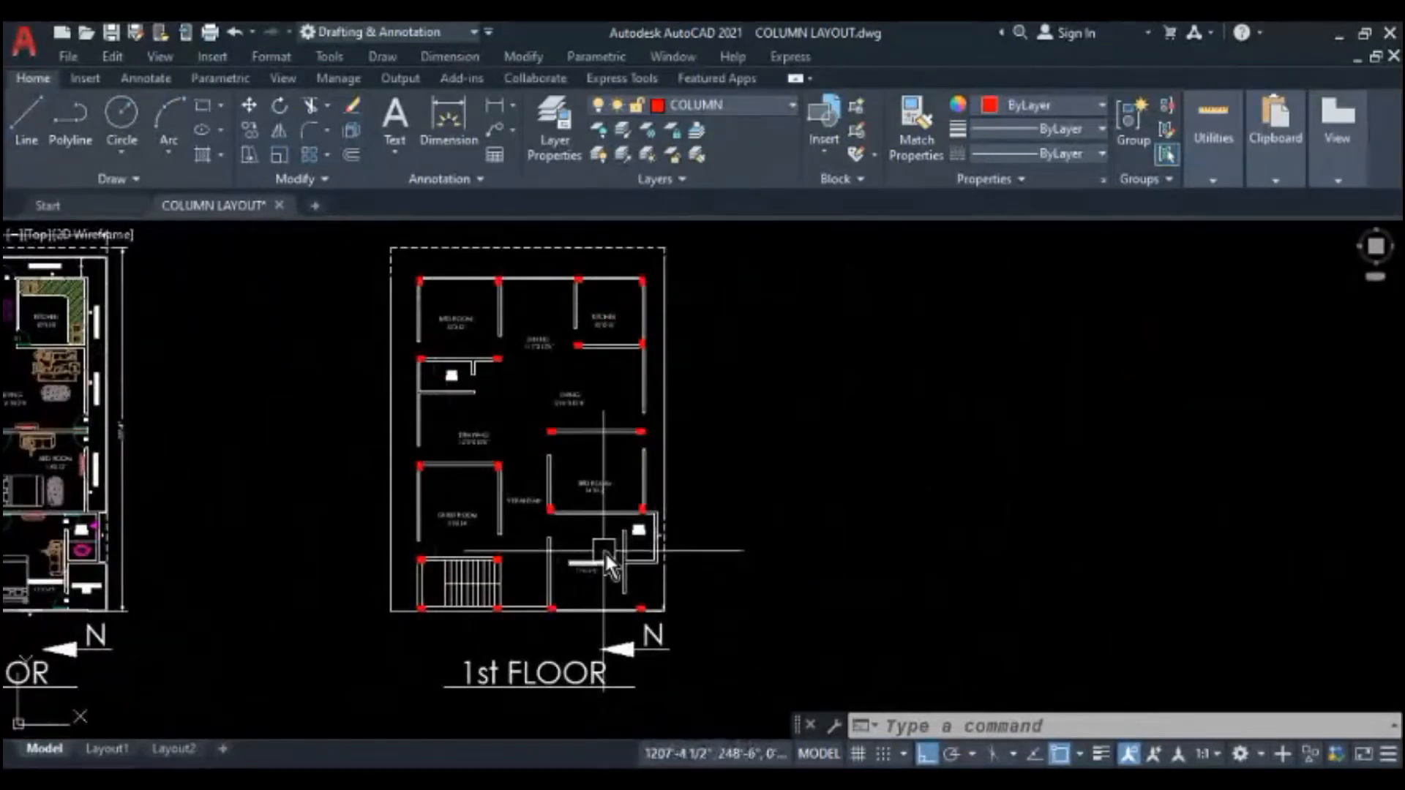
middle_drag(827, 432, 734, 454)
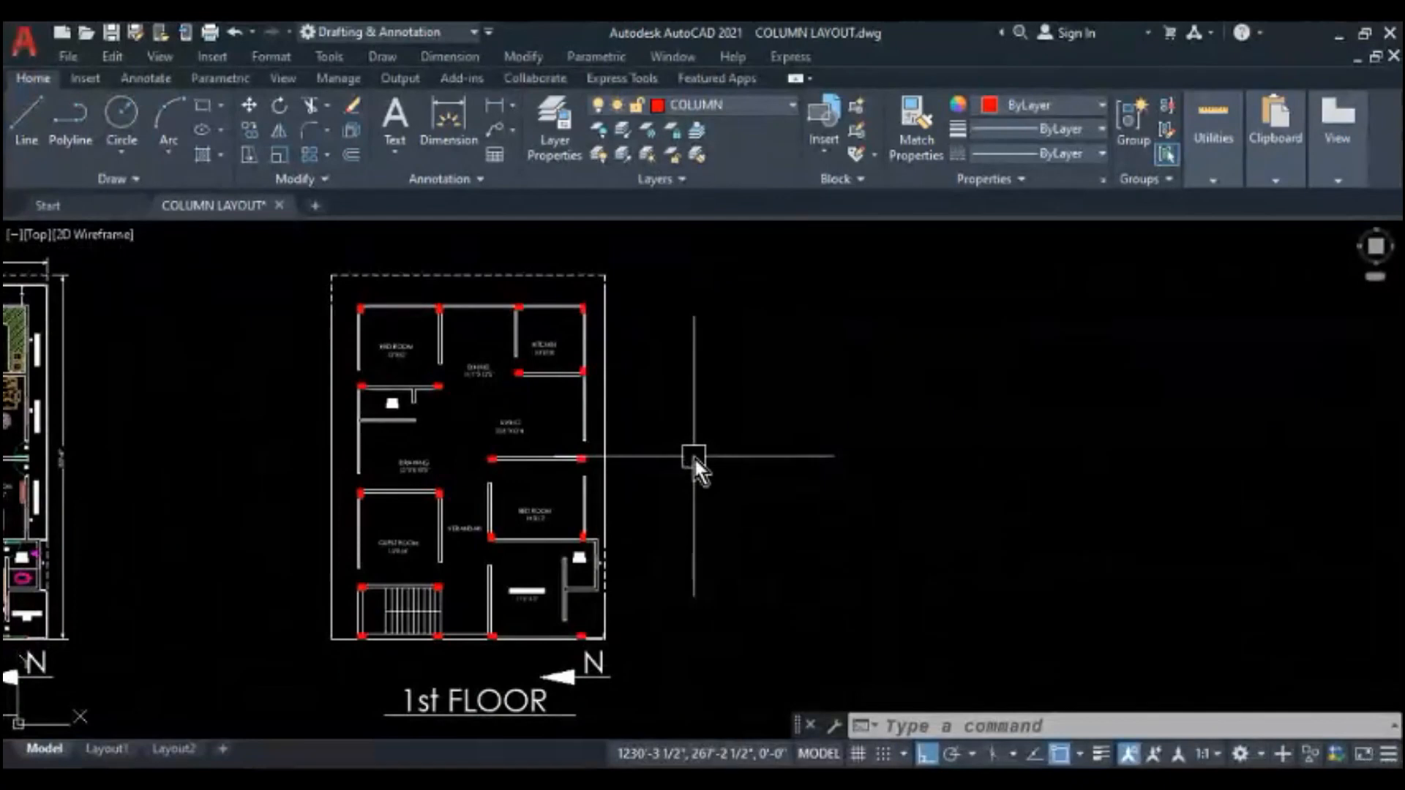
click(543, 131)
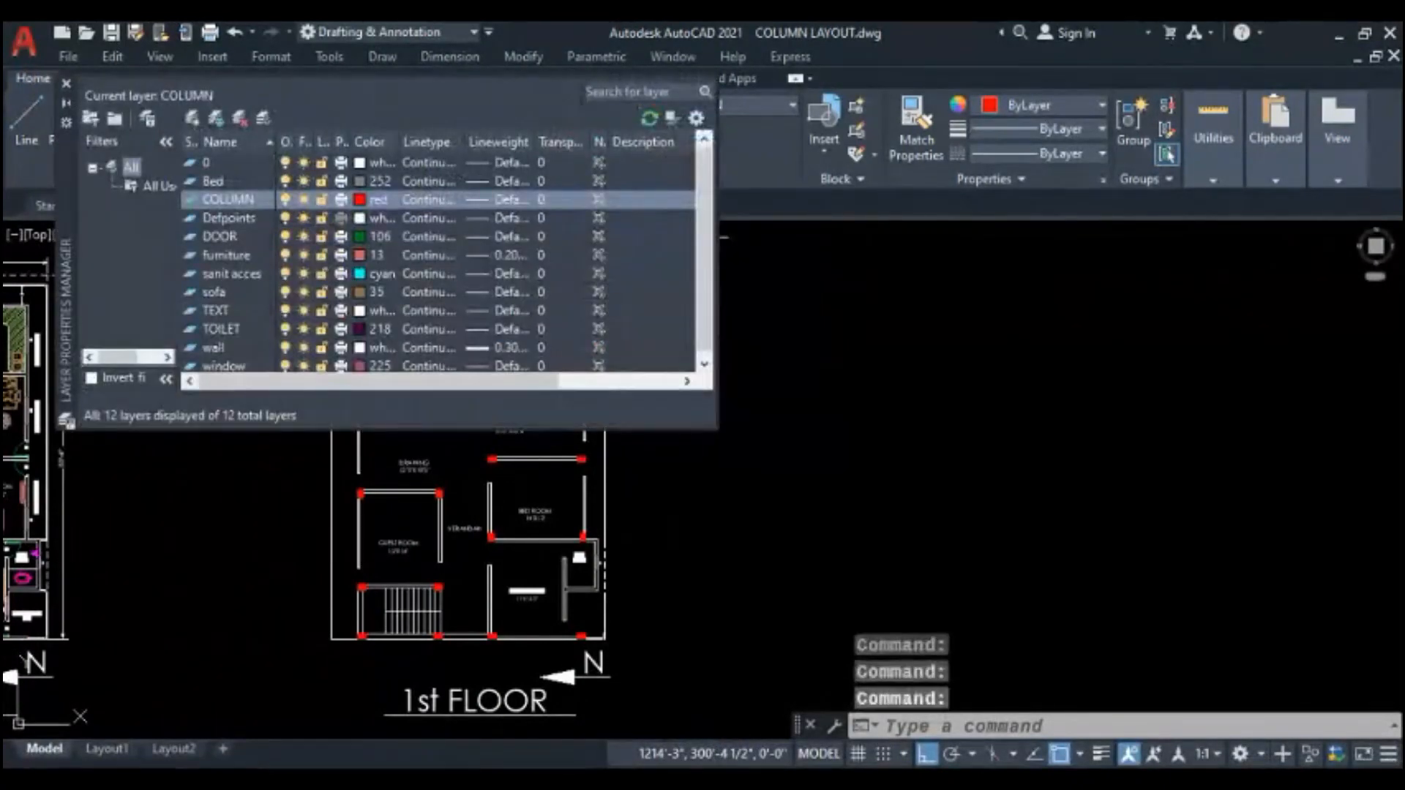
key(alt+n)
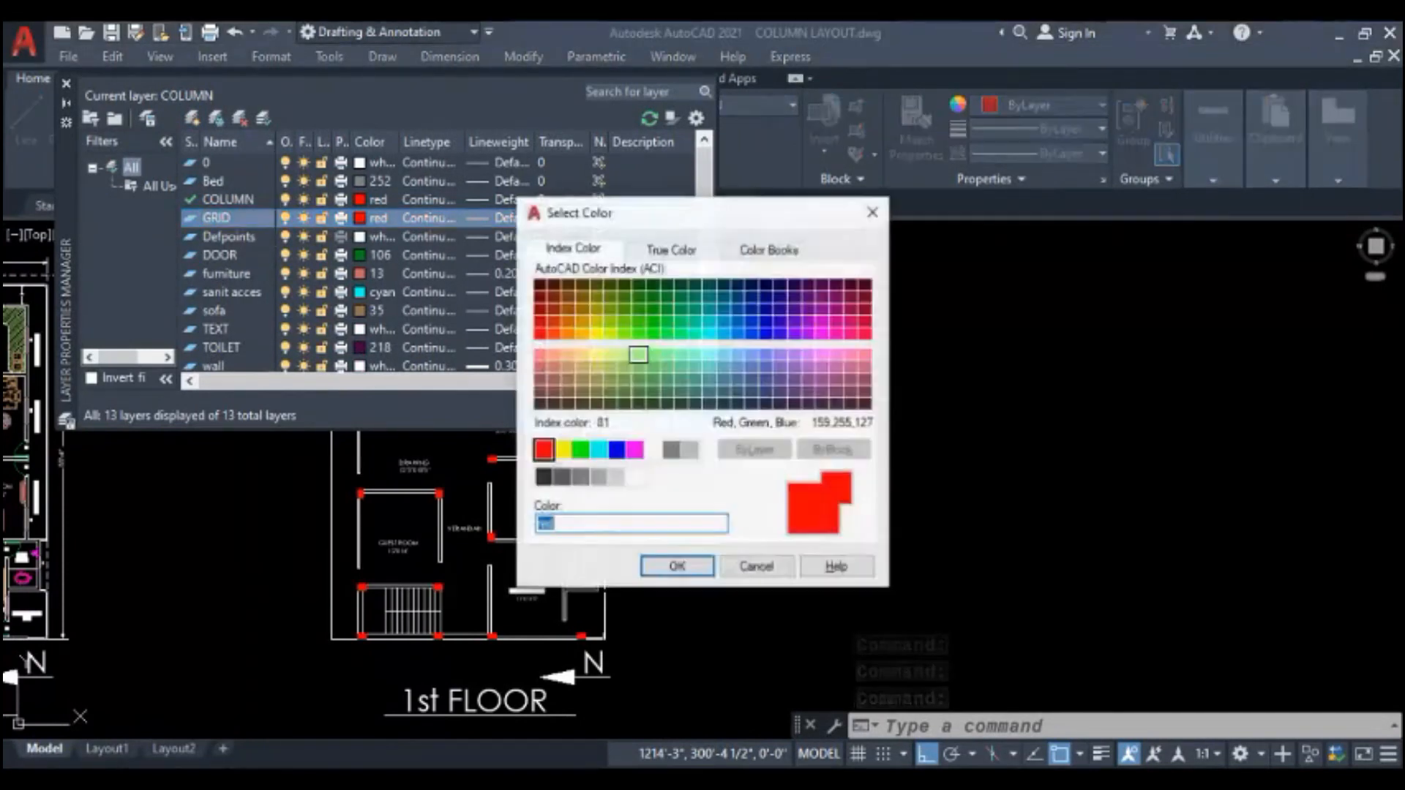
click(654, 449)
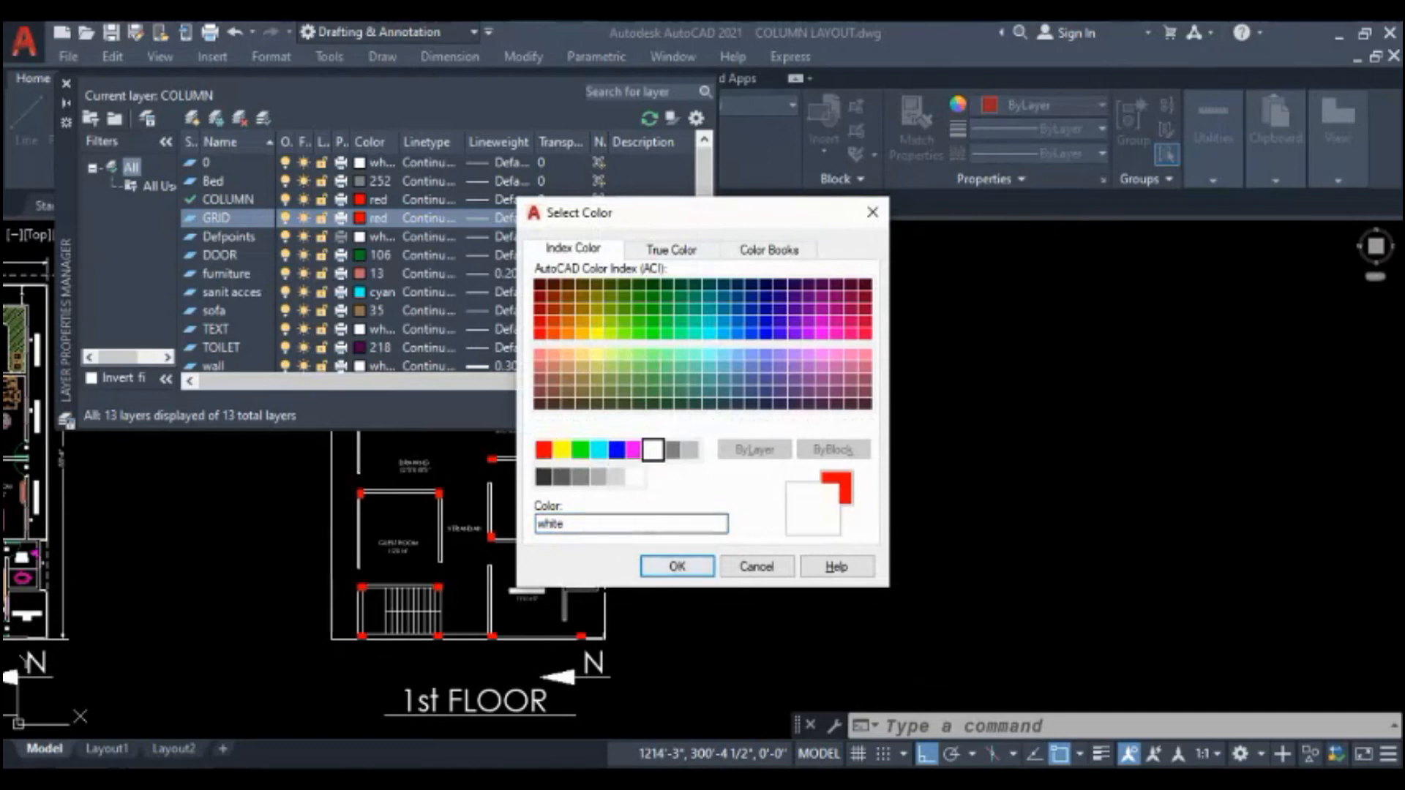
click(675, 565)
click(428, 218)
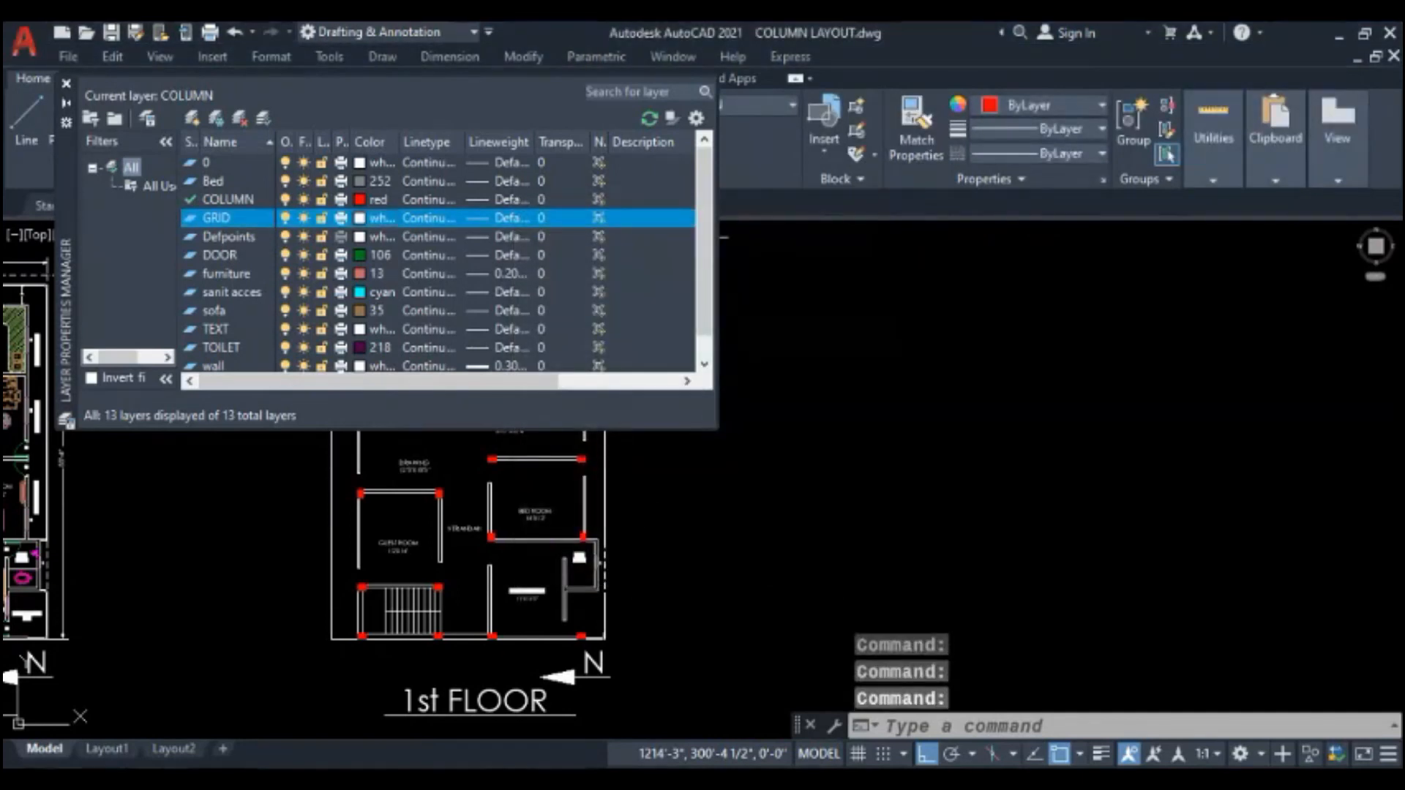
click(527, 348)
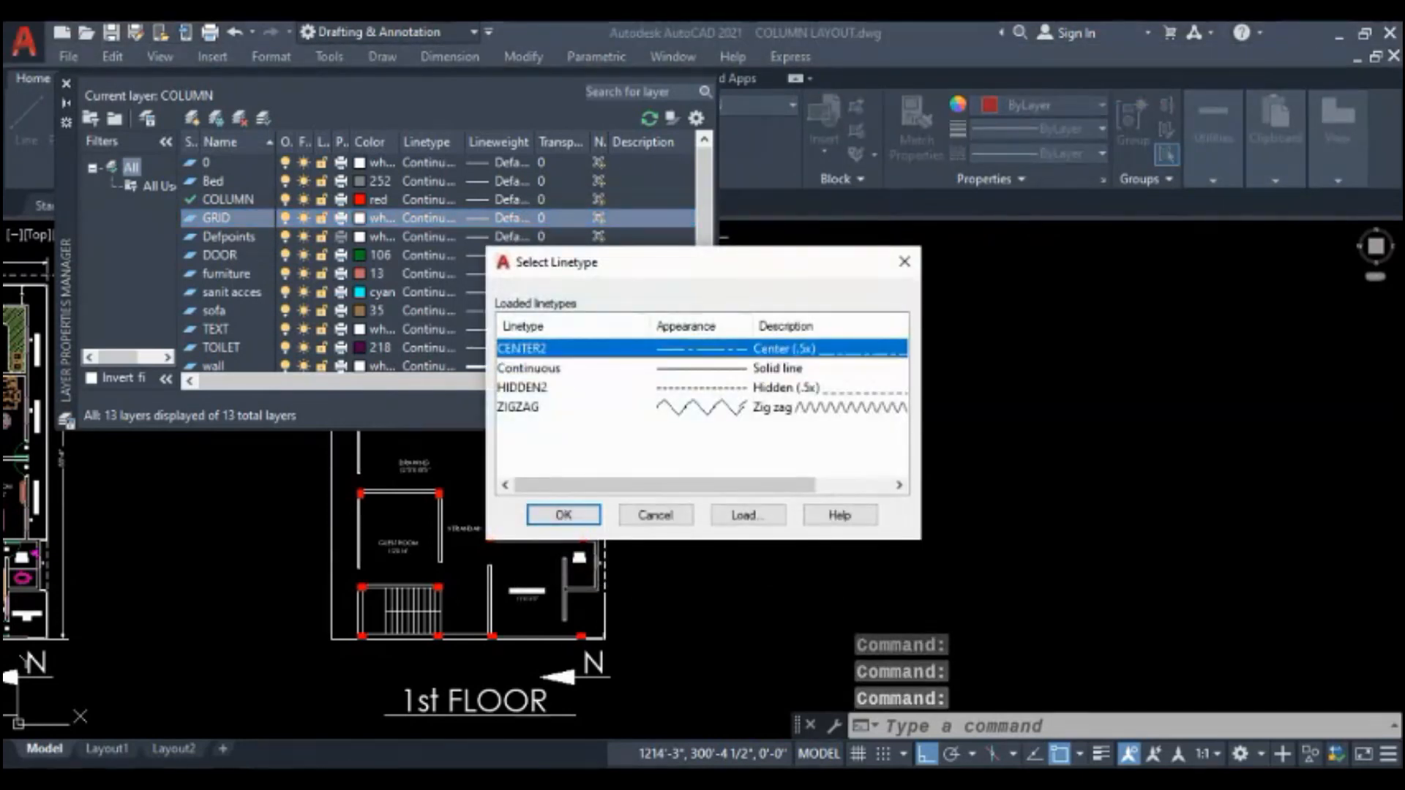
click(564, 514)
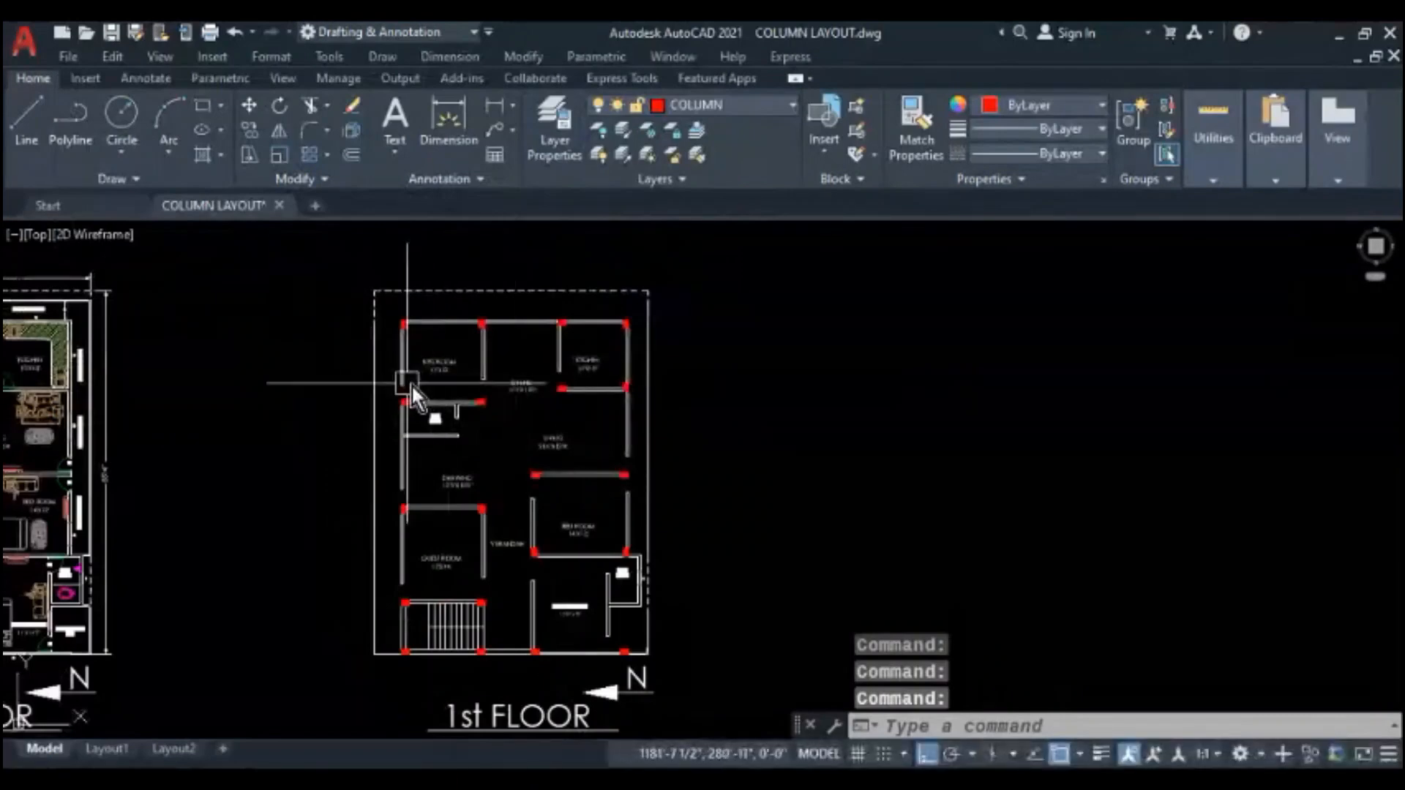
- Erase the solid lines lying along the left dashed boundary of the first floor column plan
click(317, 701)
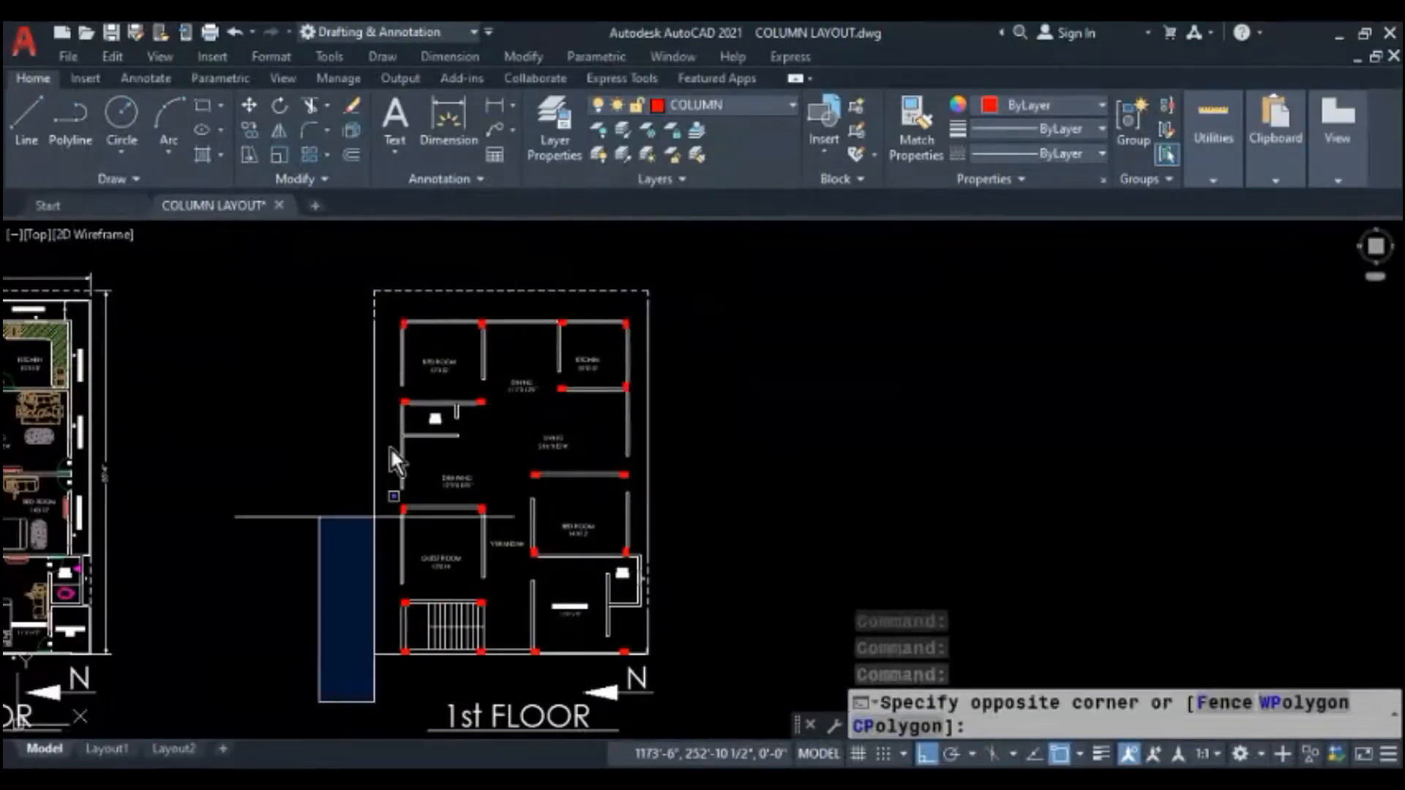
click(385, 308)
text(e)
key(Return)
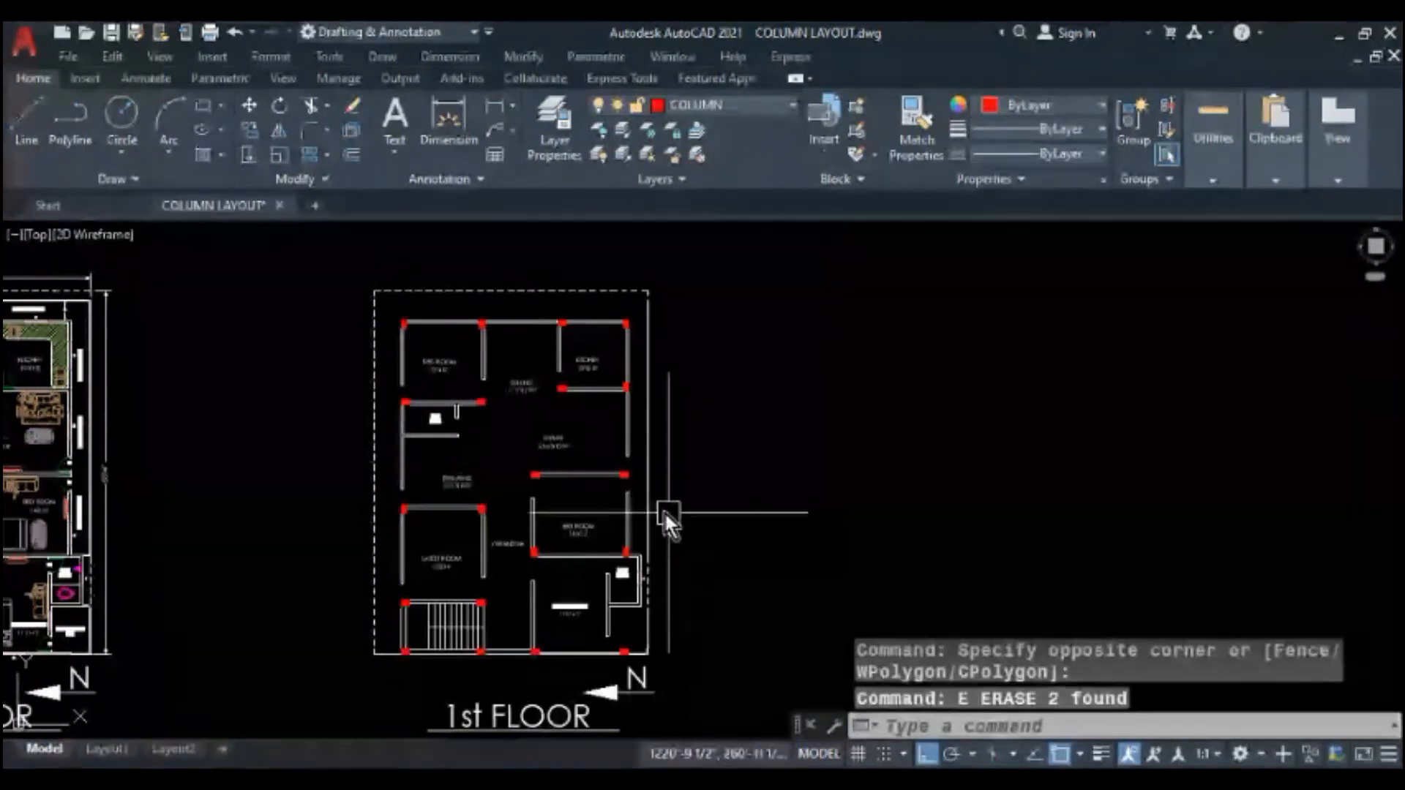
- Erase the rounded corner and the leftover short lines to the right of the master room's lower-right column
middle_drag(664, 511, 564, 462)
scroll(564, 610, up, 6)
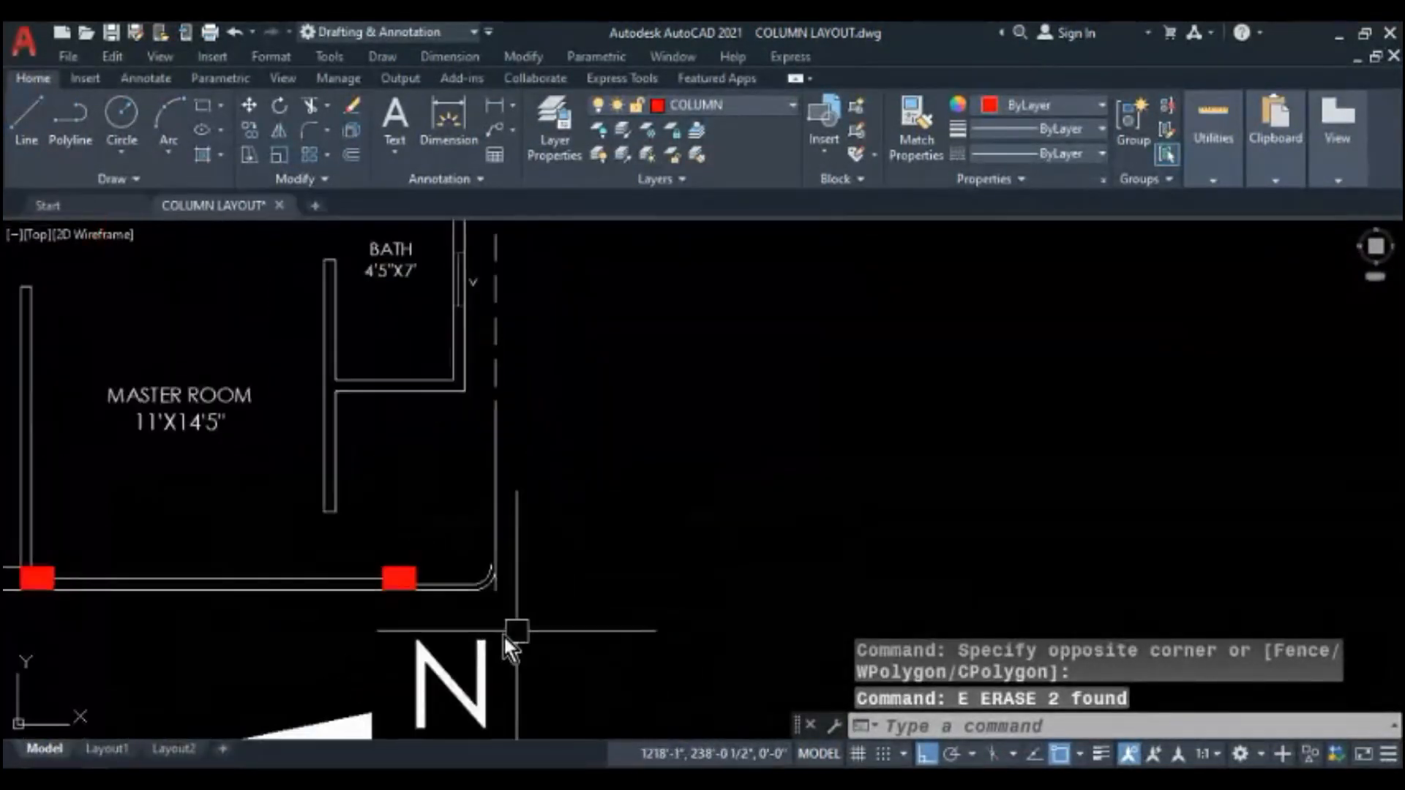
click(457, 624)
click(532, 361)
text(e)
key(Return)
scroll(441, 640, up, 4)
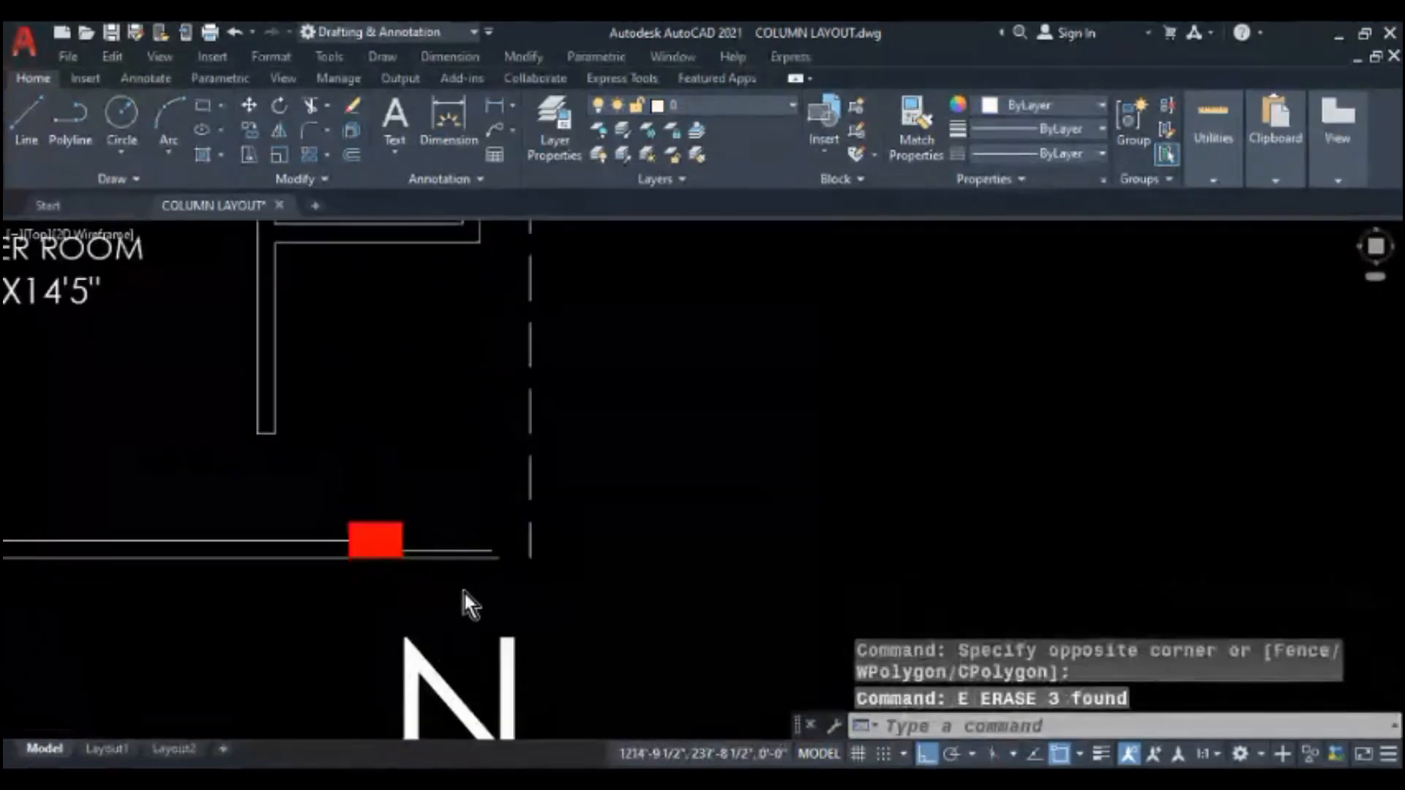
click(520, 427)
click(460, 555)
text(e)
key(Return)
- Erase the solid wall line running along the right dashed boundary of the column plan
scroll(439, 637, down, 5)
scroll(487, 512, up, 5)
scroll(477, 521, up, 2)
click(464, 511)
scroll(464, 510, down, 2)
scroll(520, 380, down, 4)
click(530, 288)
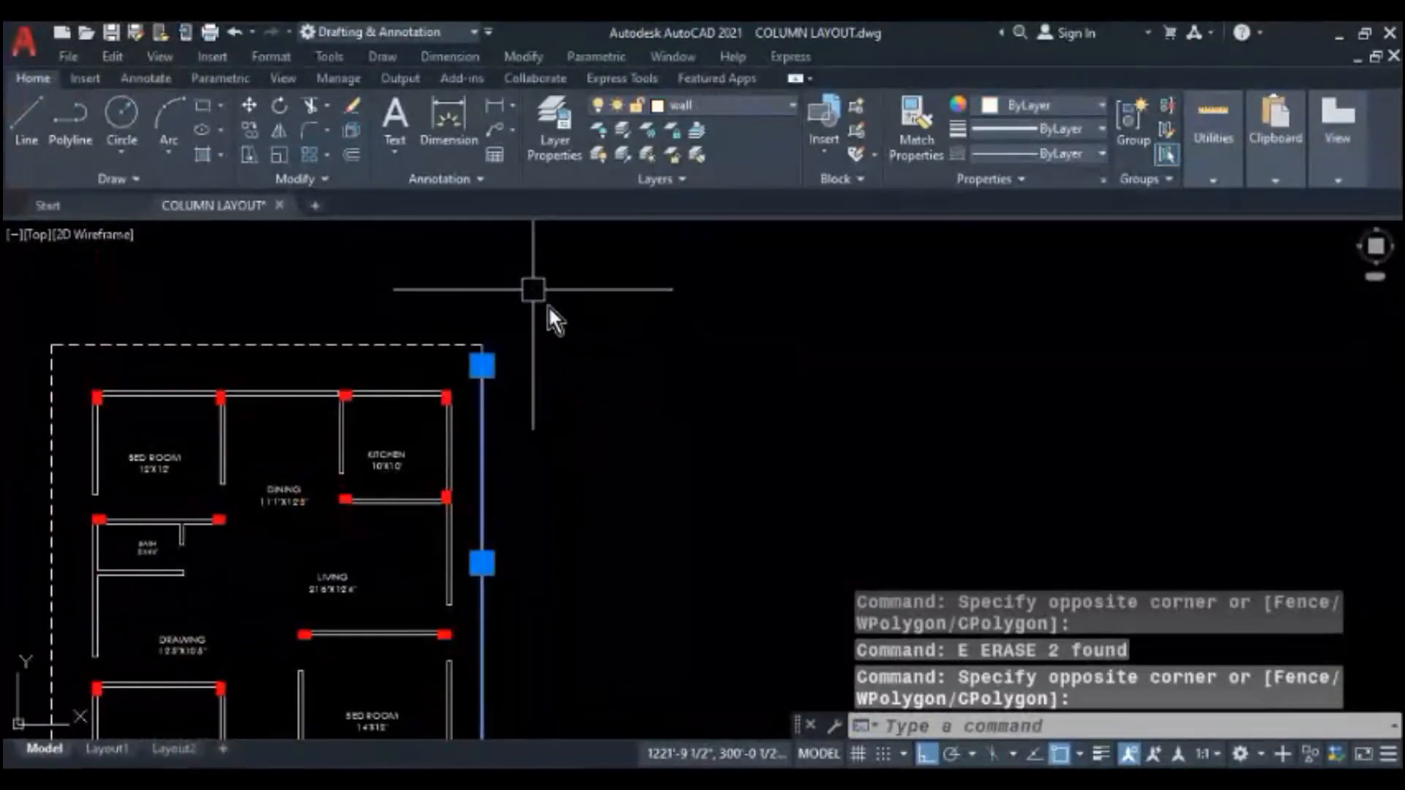
text(e)
key(Return)
- Draw a horizontal line from the dashed boundary's lower-right end to the lower-right corner of the master room's column
scroll(548, 305, down, 2)
scroll(522, 578, up, 4)
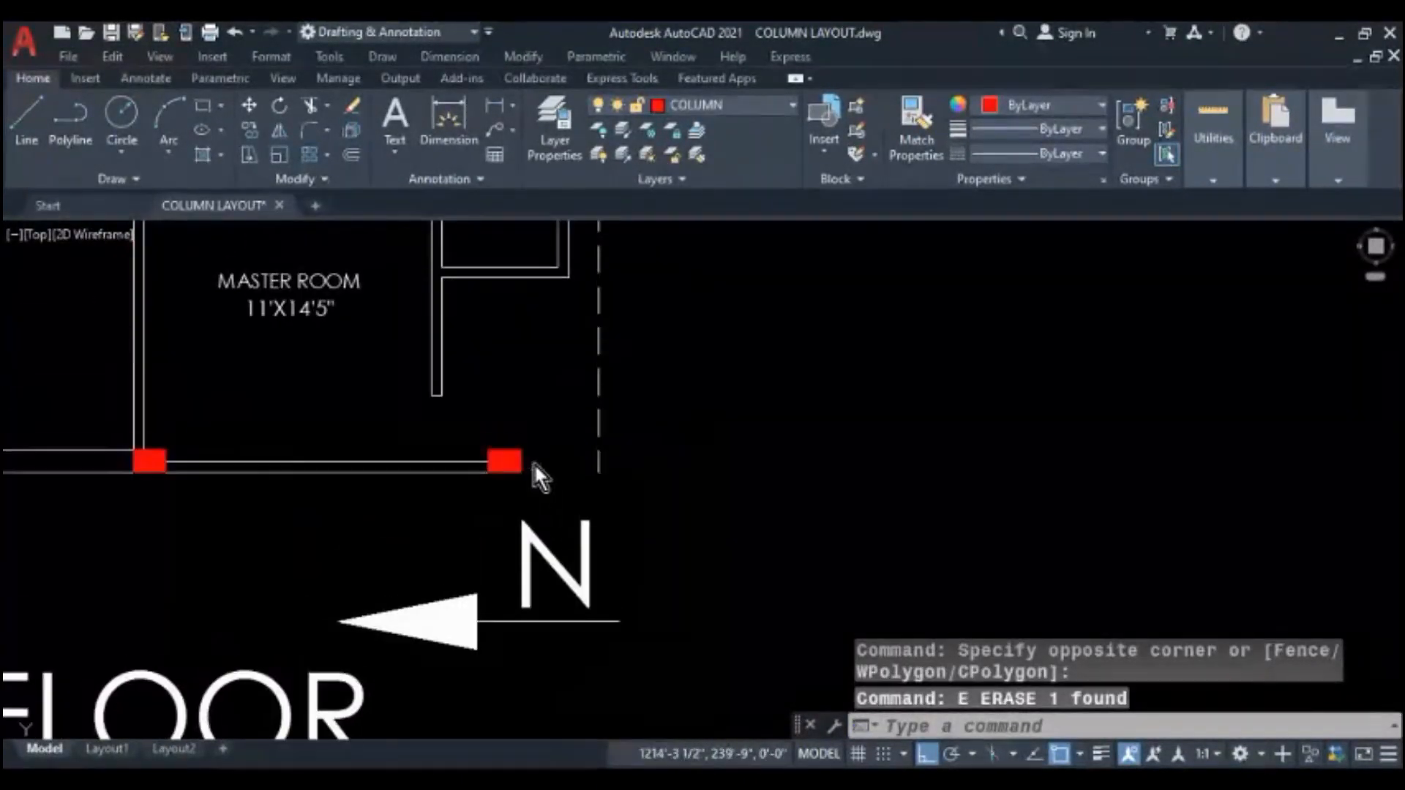
text(l)
key(Return)
click(589, 470)
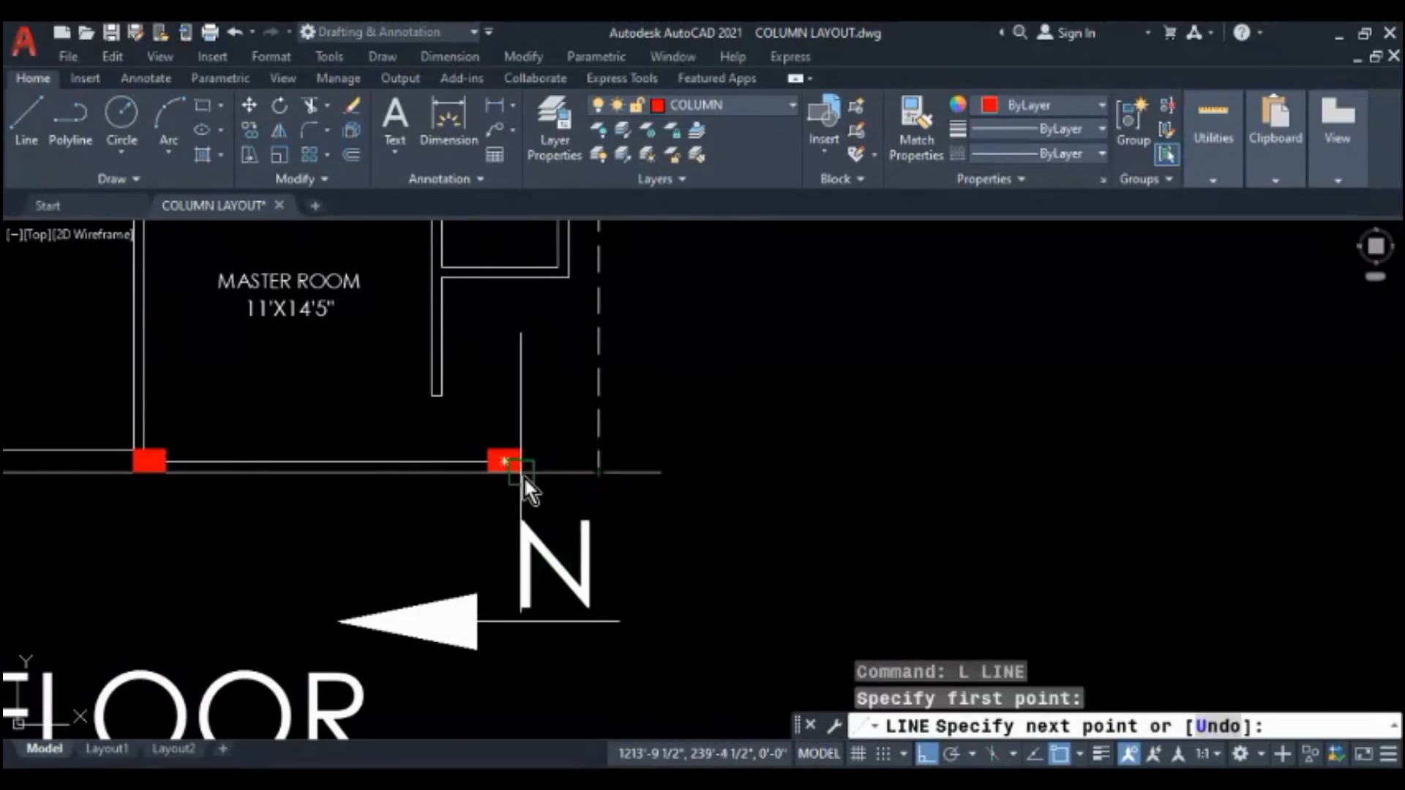
click(523, 473)
key(Escape)
key(Escape)
text(m)
key(Return)
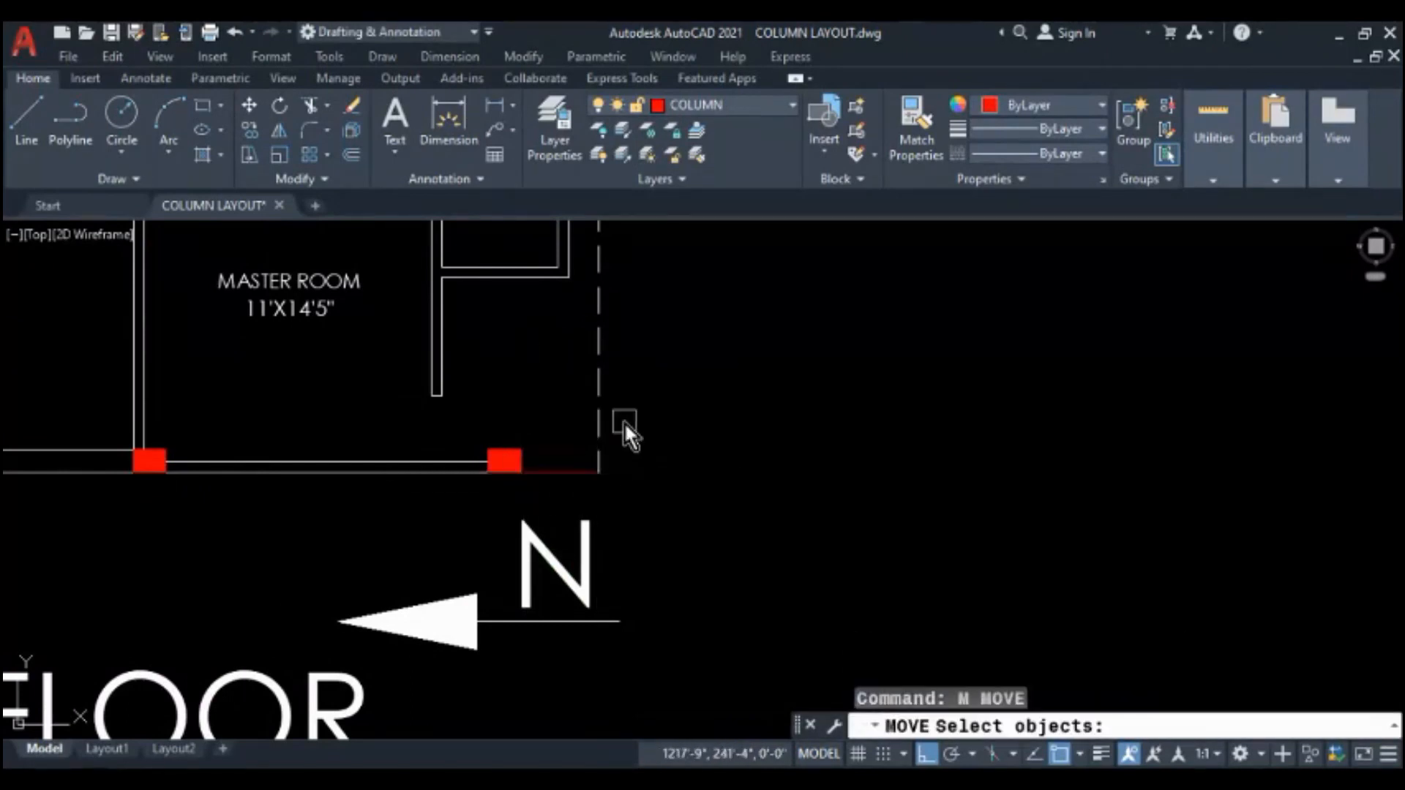
click(599, 417)
key(Escape)
key(Escape)
- Match the new bottom line's properties to the dashed right boundary line
text(ma)
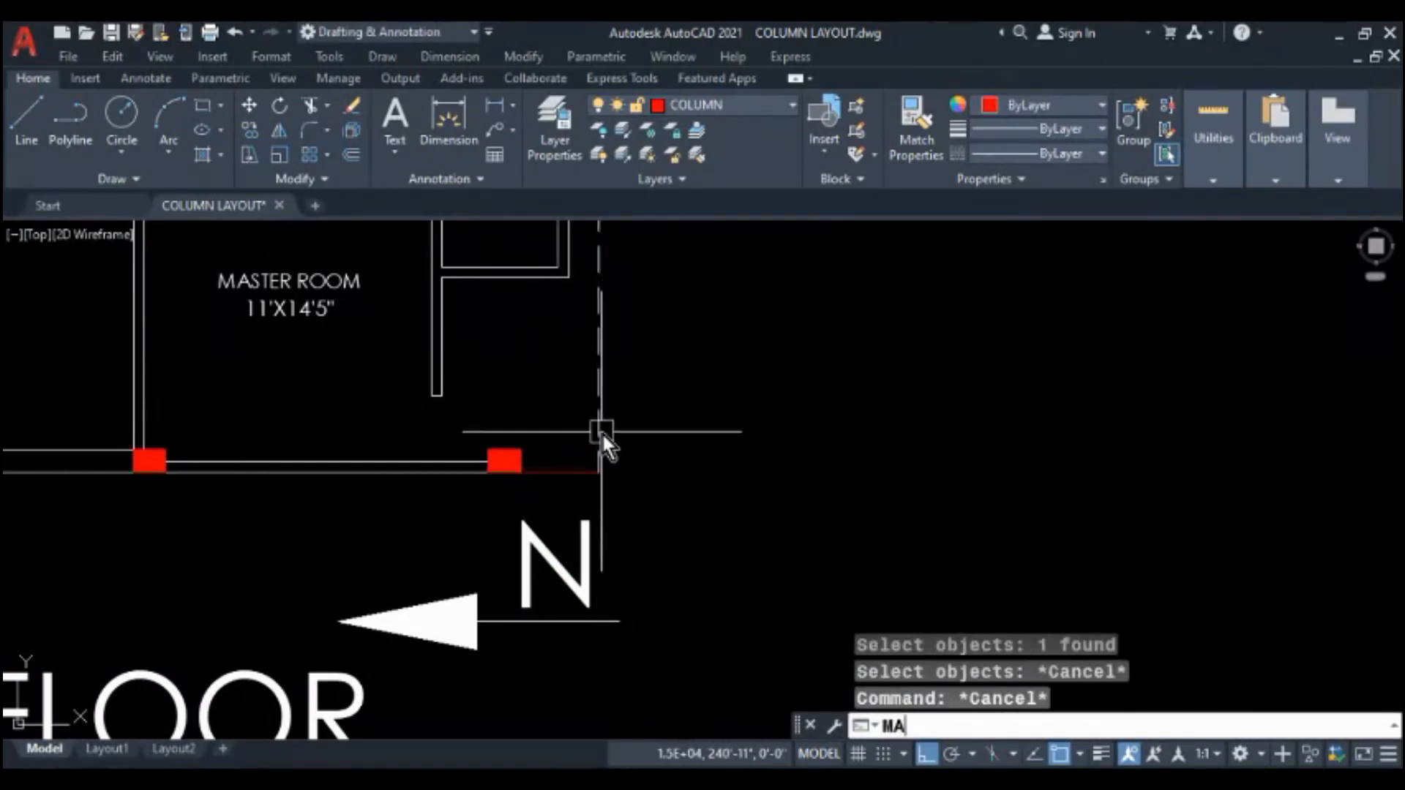
key(Return)
click(598, 423)
key(Escape)
key(Escape)
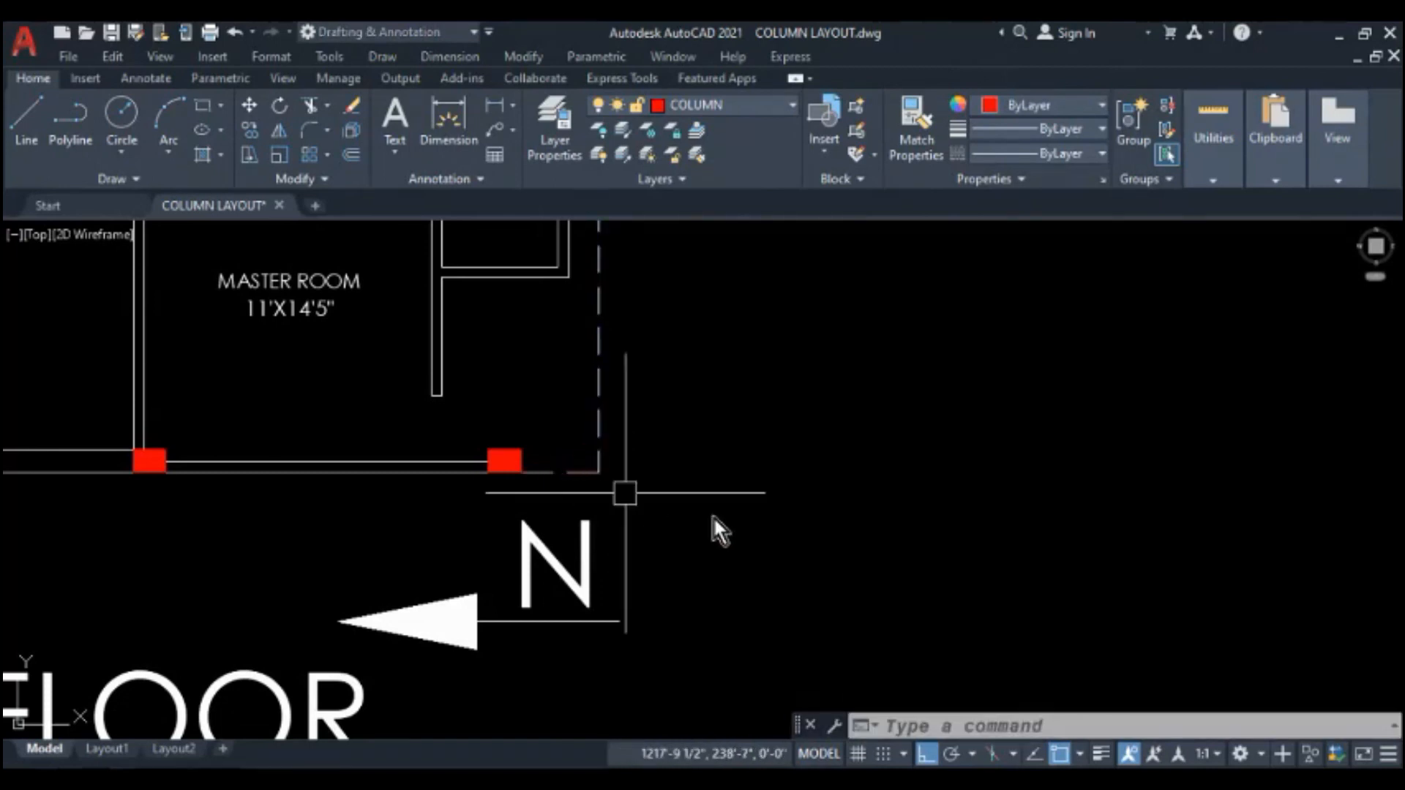
- Make GRID the current layer
scroll(527, 490, down, 5)
scroll(529, 503, up, 4)
middle_drag(502, 497, 412, 490)
scroll(373, 551, down, 2)
middle_drag(502, 419, 461, 512)
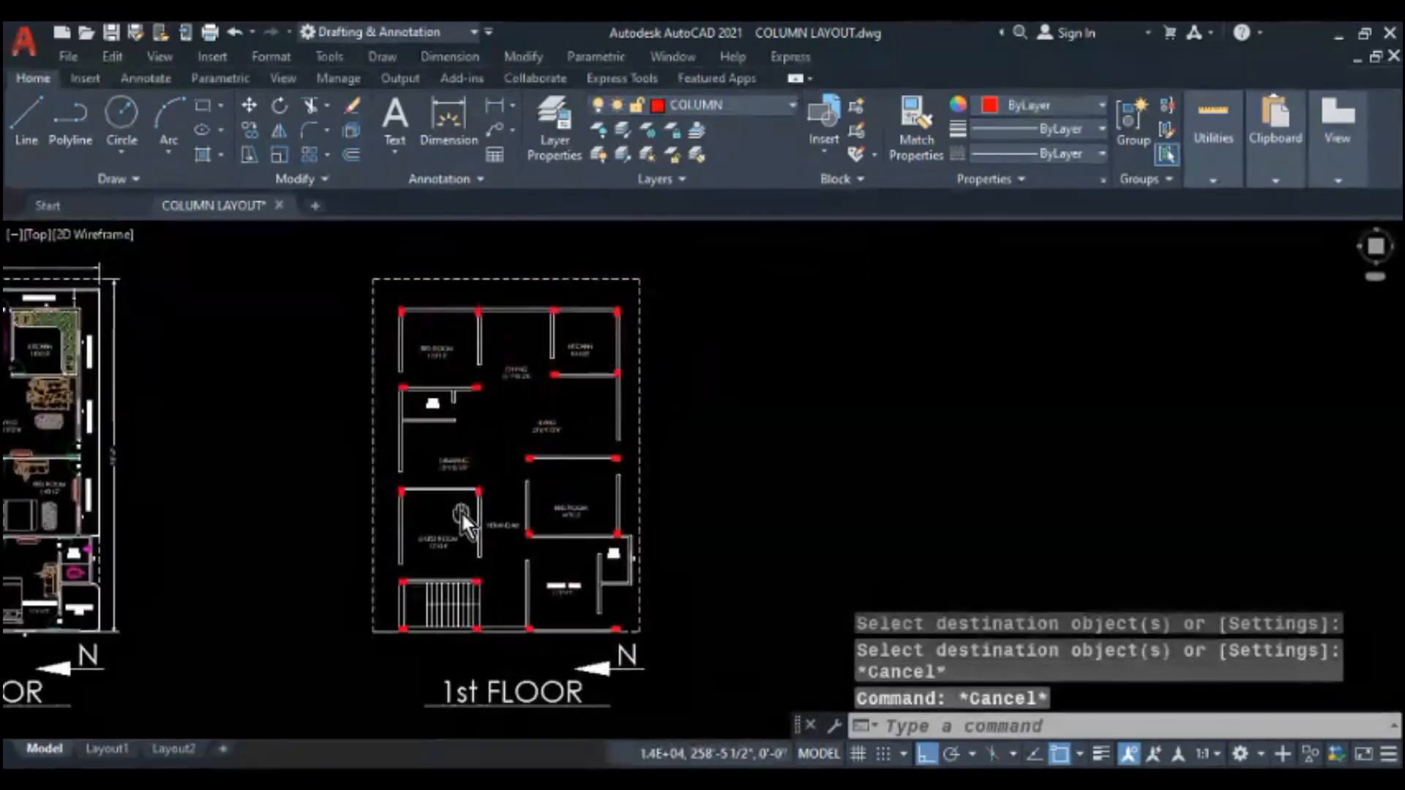
click(732, 107)
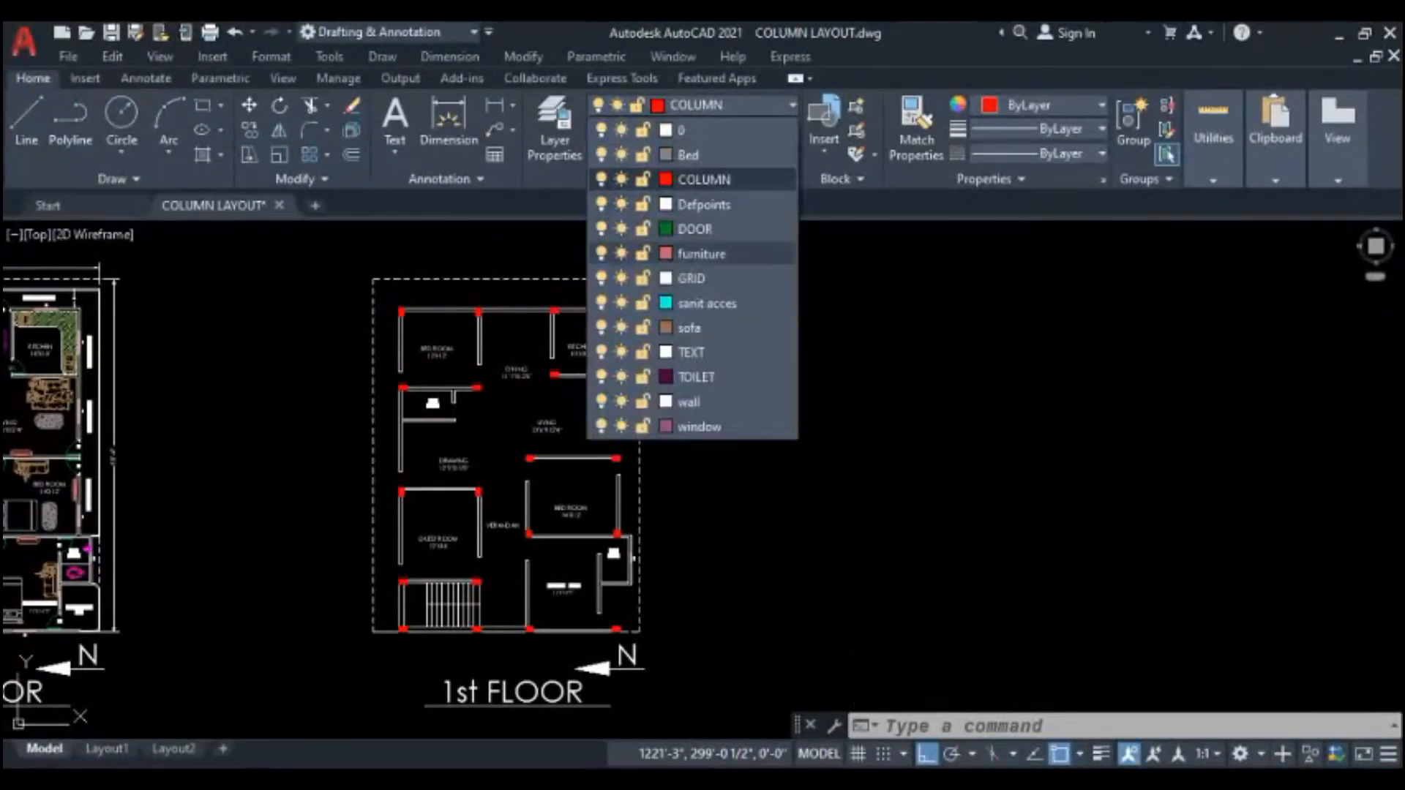
click(736, 280)
mouse_move(762, 319)
middle_down()
mouse_move(680, 376)
mouse_move(714, 347)
middle_up()
middle_drag(455, 438, 462, 446)
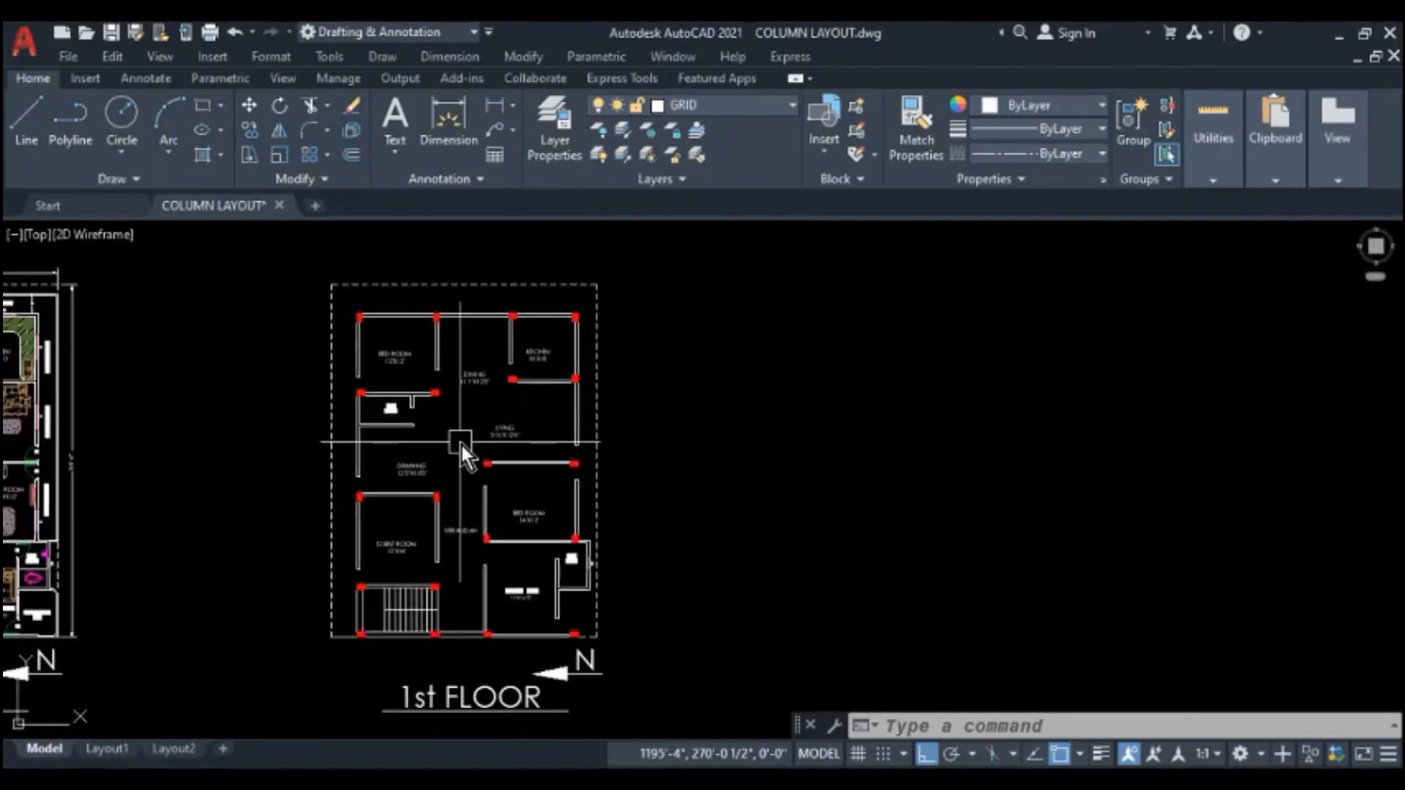
scroll(384, 293, up, 2)
middle_drag(429, 345, 465, 362)
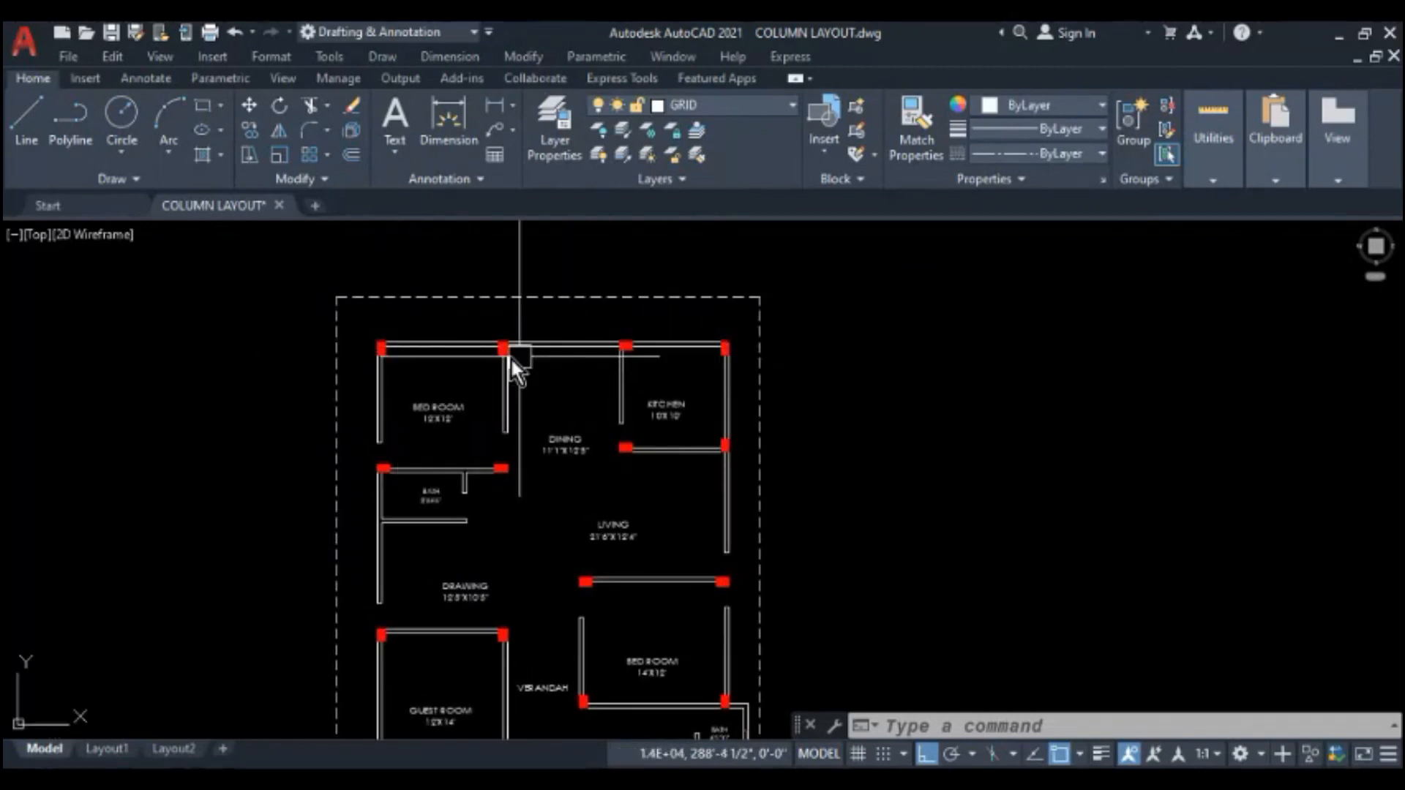
- Draw a horizontal grid line from the outer corner of the bedroom's upper-left column to beyond the right dashed boundary
scroll(410, 344, up, 4)
middle_drag(436, 342, 341, 363)
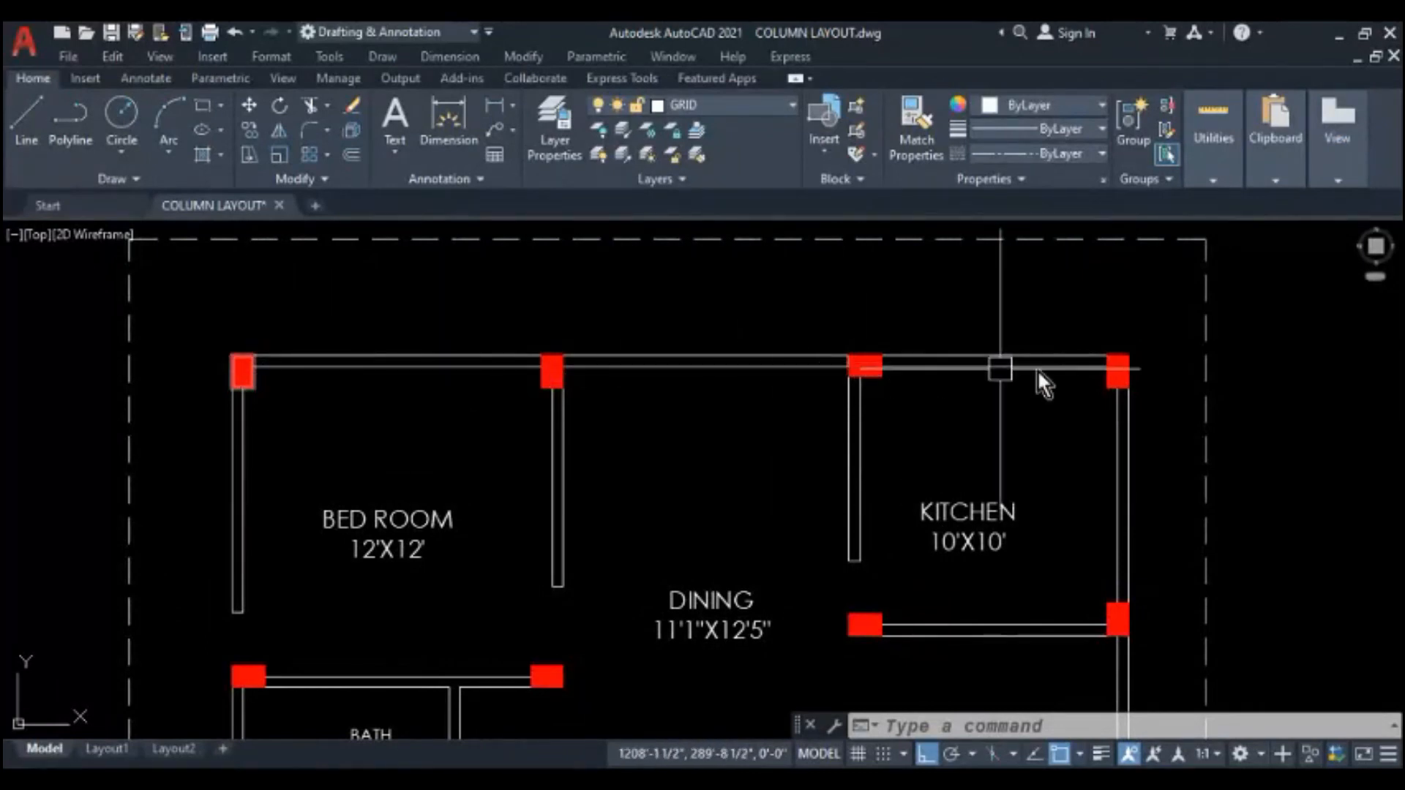
click(27, 119)
scroll(233, 361, up, 2)
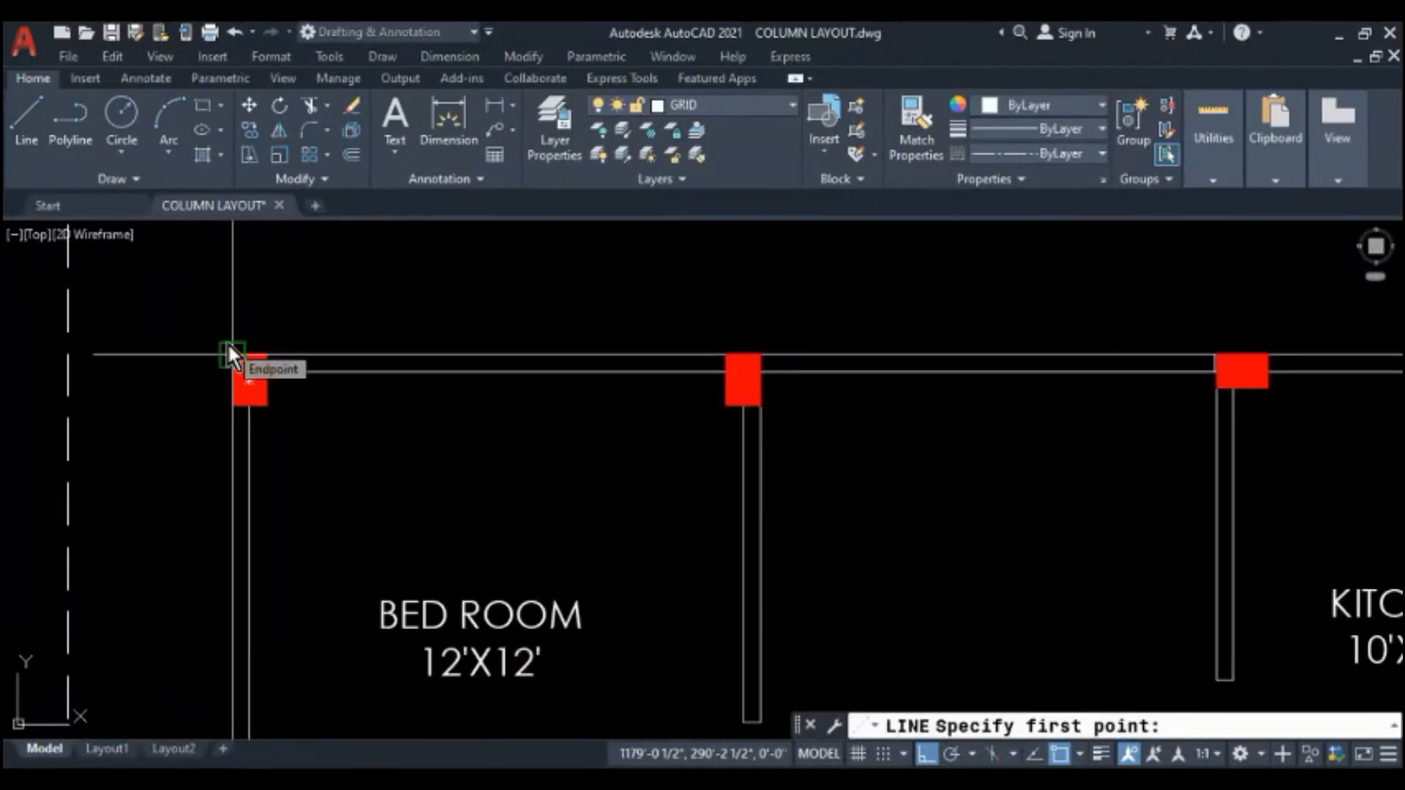
click(231, 353)
scroll(207, 354, down, 3)
scroll(761, 353, up, 4)
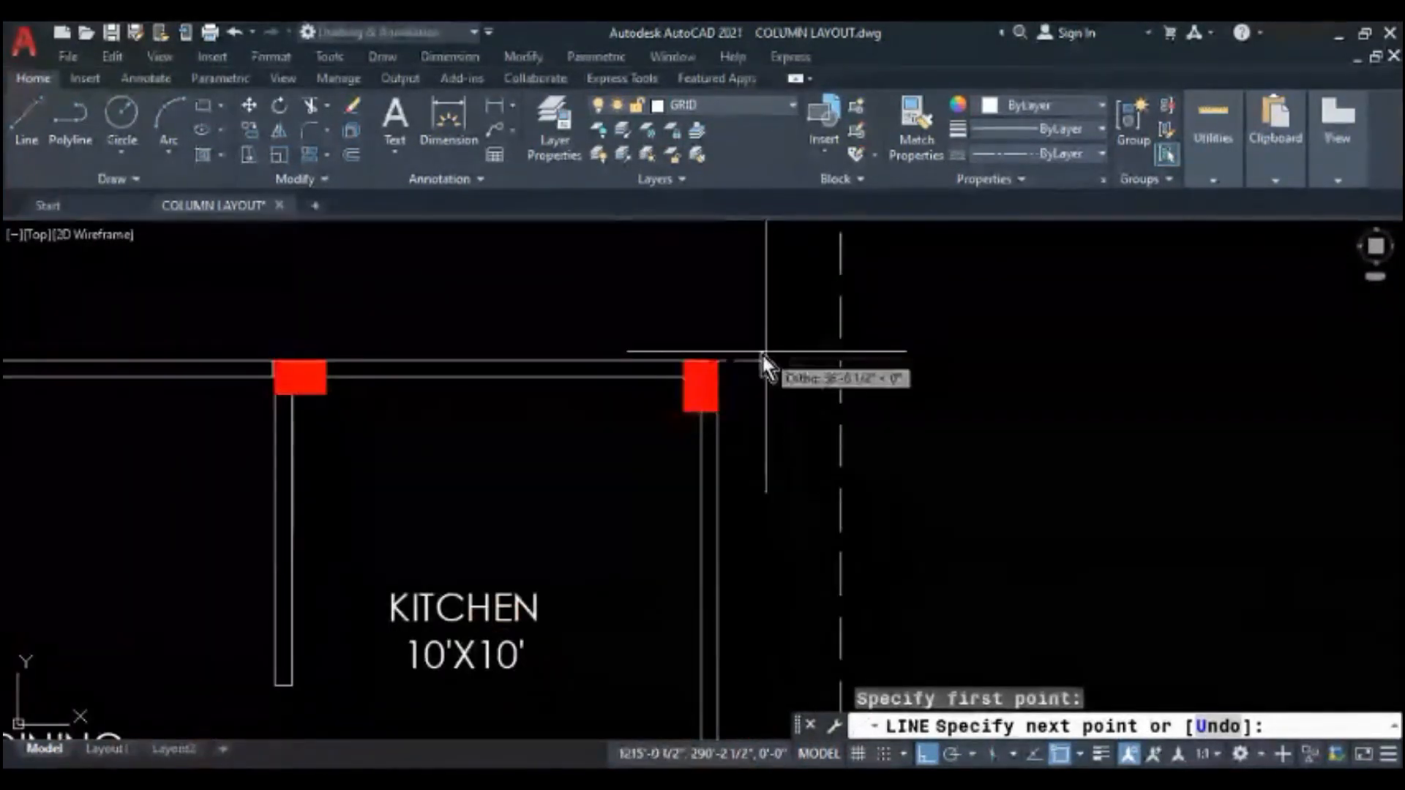
scroll(764, 357, down, 2)
click(1020, 366)
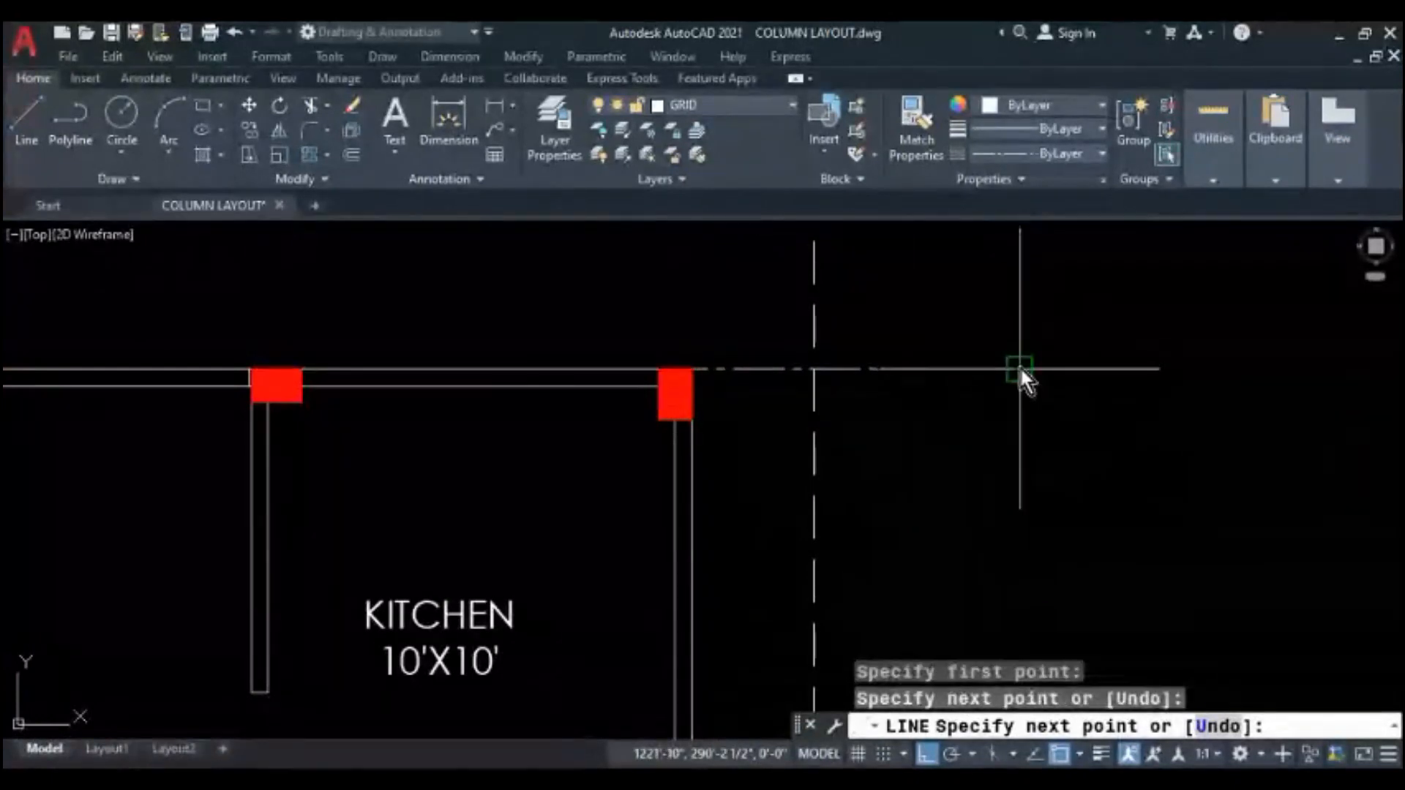
key(Escape)
key(Escape)
- Offset the new horizontal grid line downward by 5 so it runs through the top row of columns
scroll(697, 387, down, 4)
middle_drag(529, 415, 621, 415)
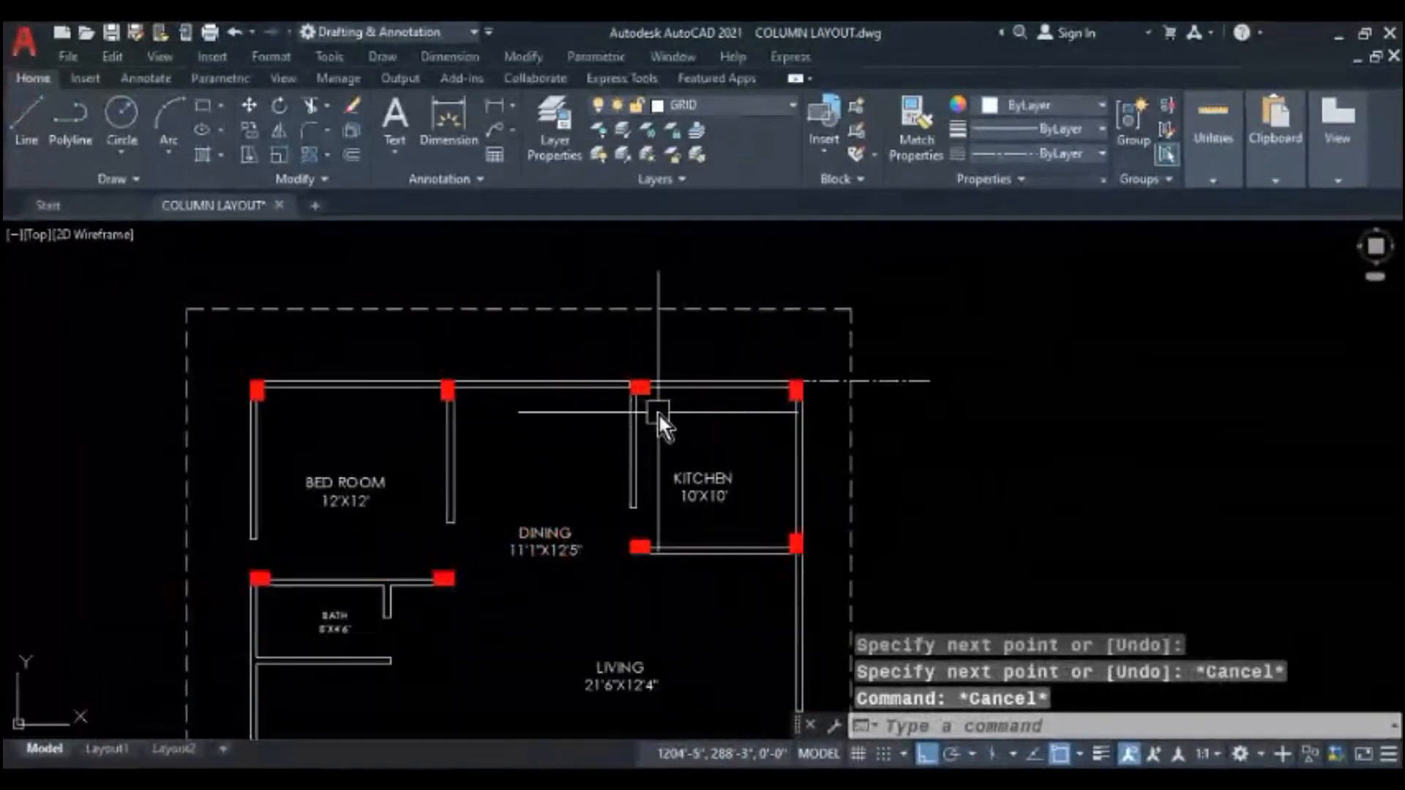
text(o)
key(Return)
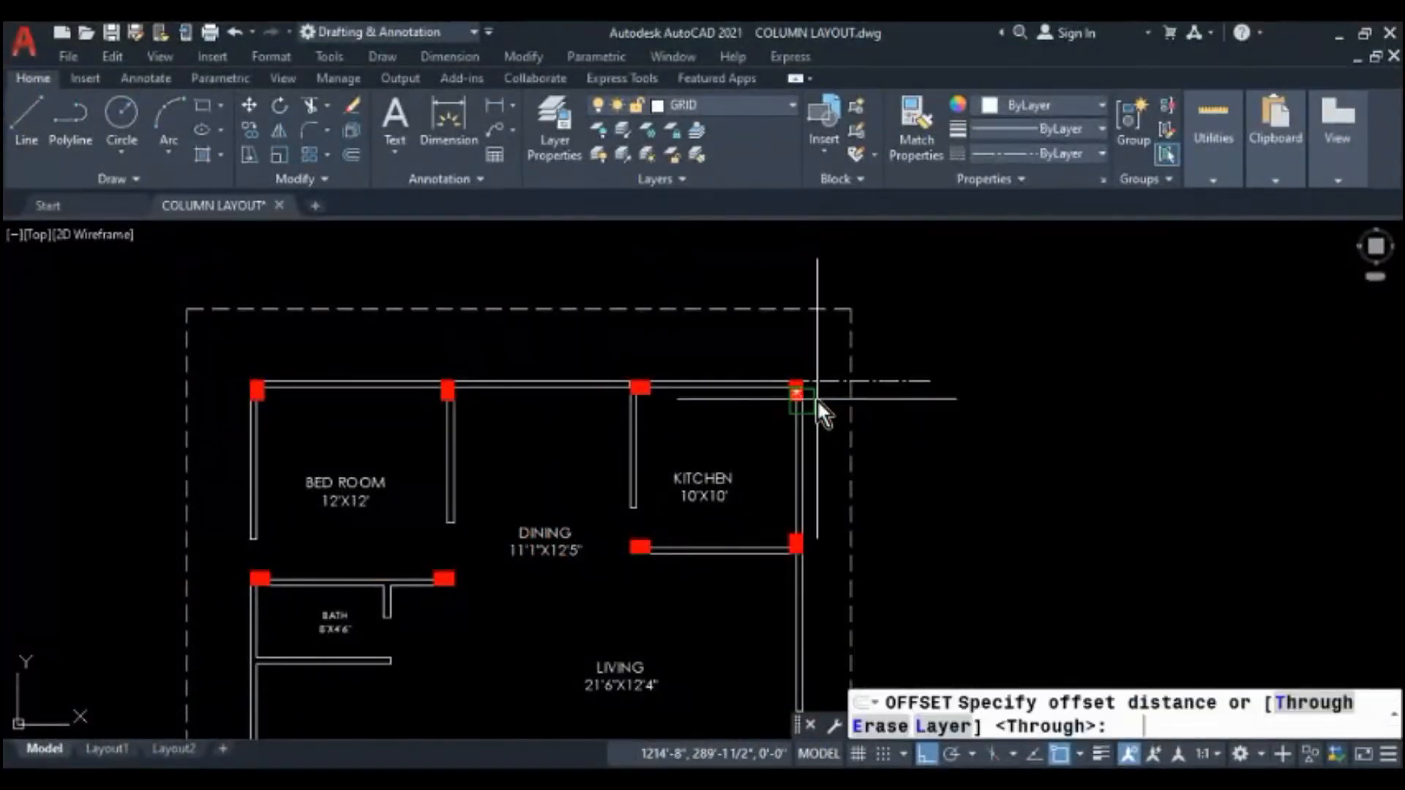
text(5)
key(Return)
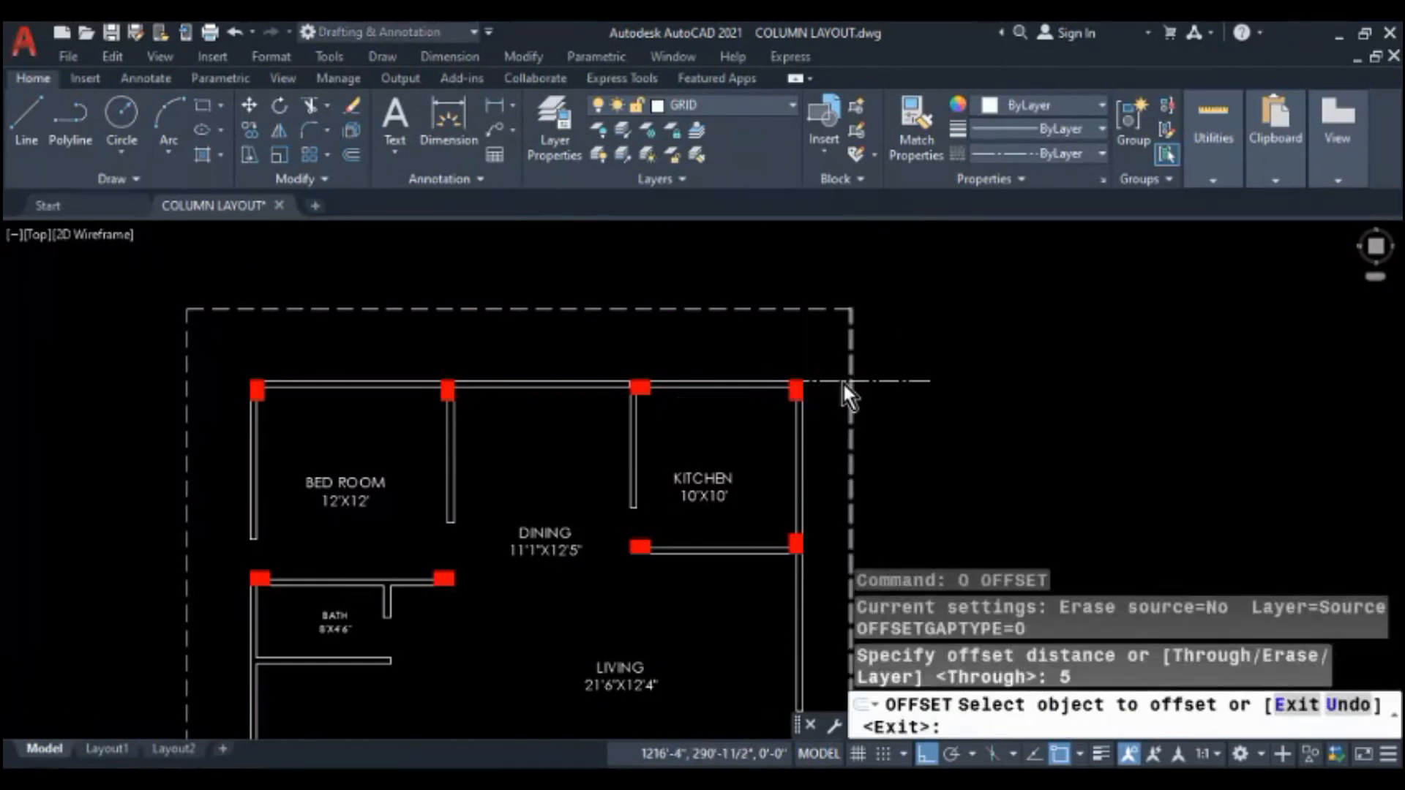
scroll(842, 382, up, 4)
click(806, 379)
click(805, 422)
key(Escape)
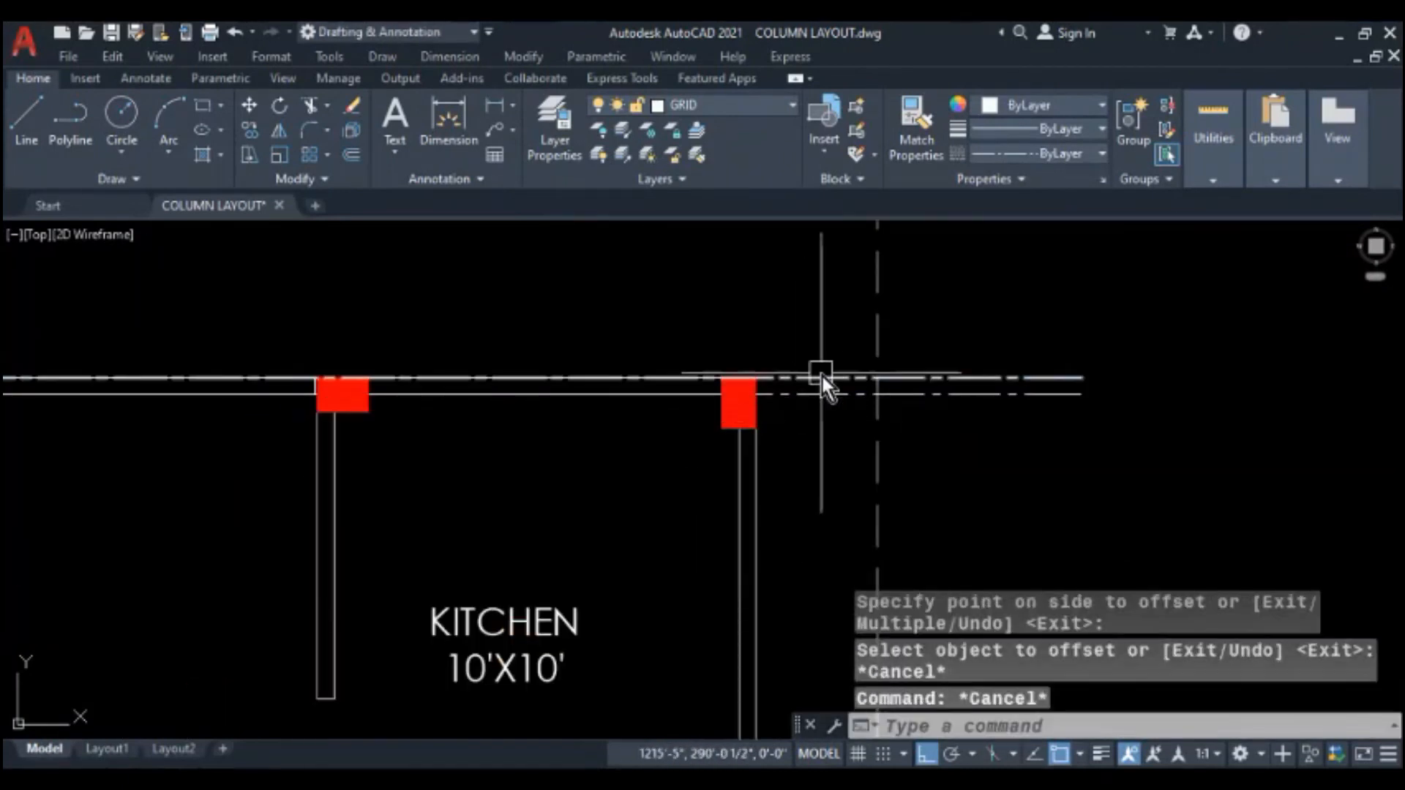
- Erase the original upper grid line along the outer wall face
click(823, 376)
text(E)
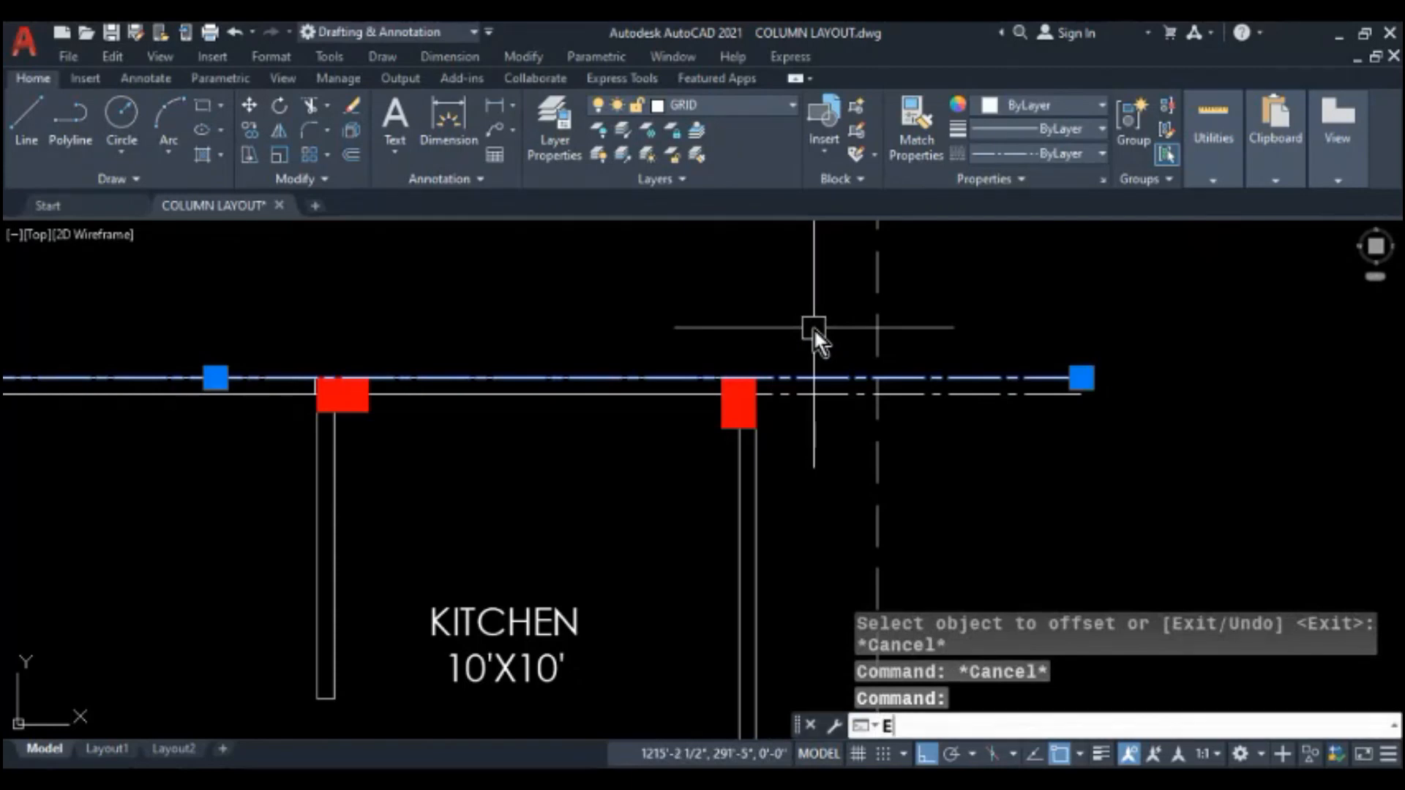
key(Return)
- Stretch the left end of the remaining grid line to the left dashed boundary
scroll(819, 331, down, 4)
middle_drag(612, 384, 709, 387)
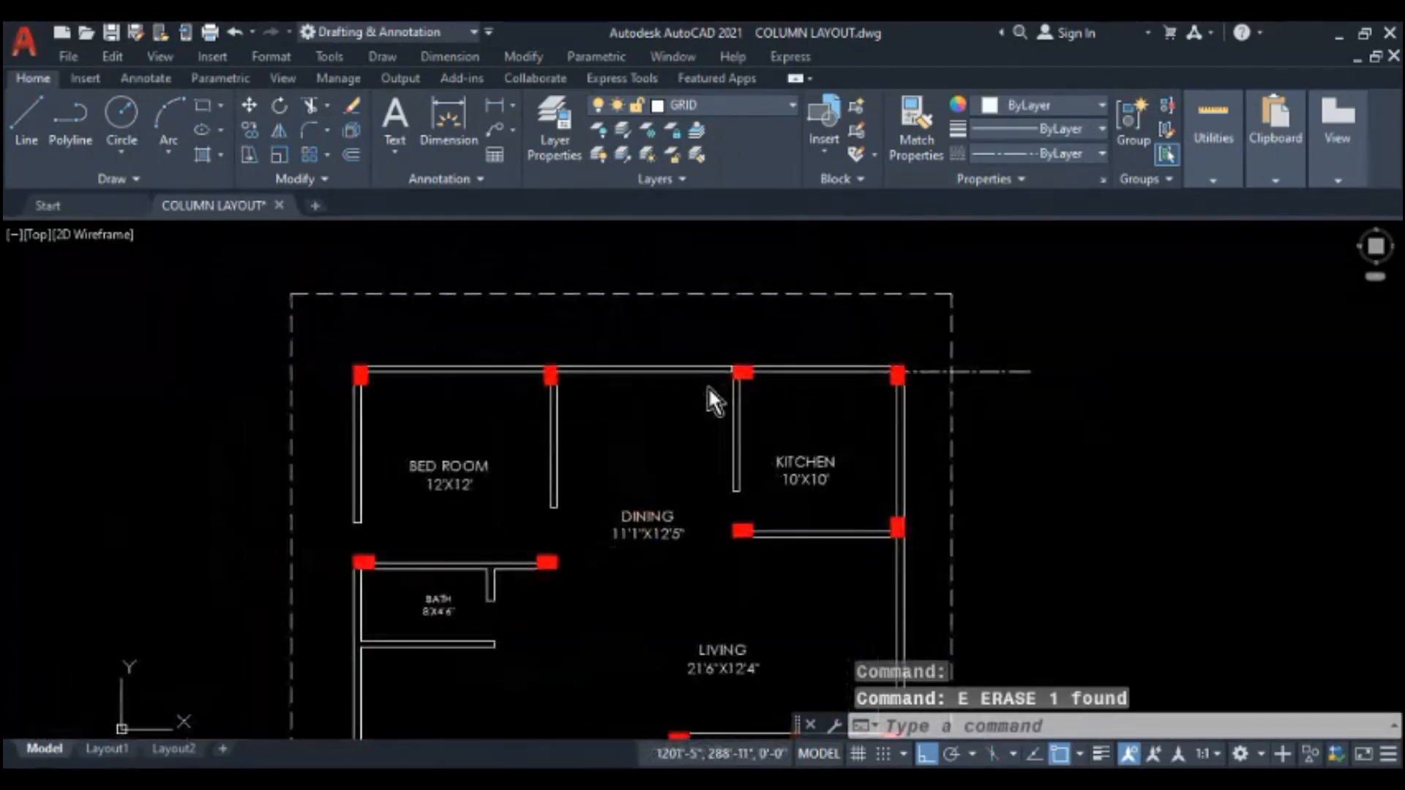
click(926, 379)
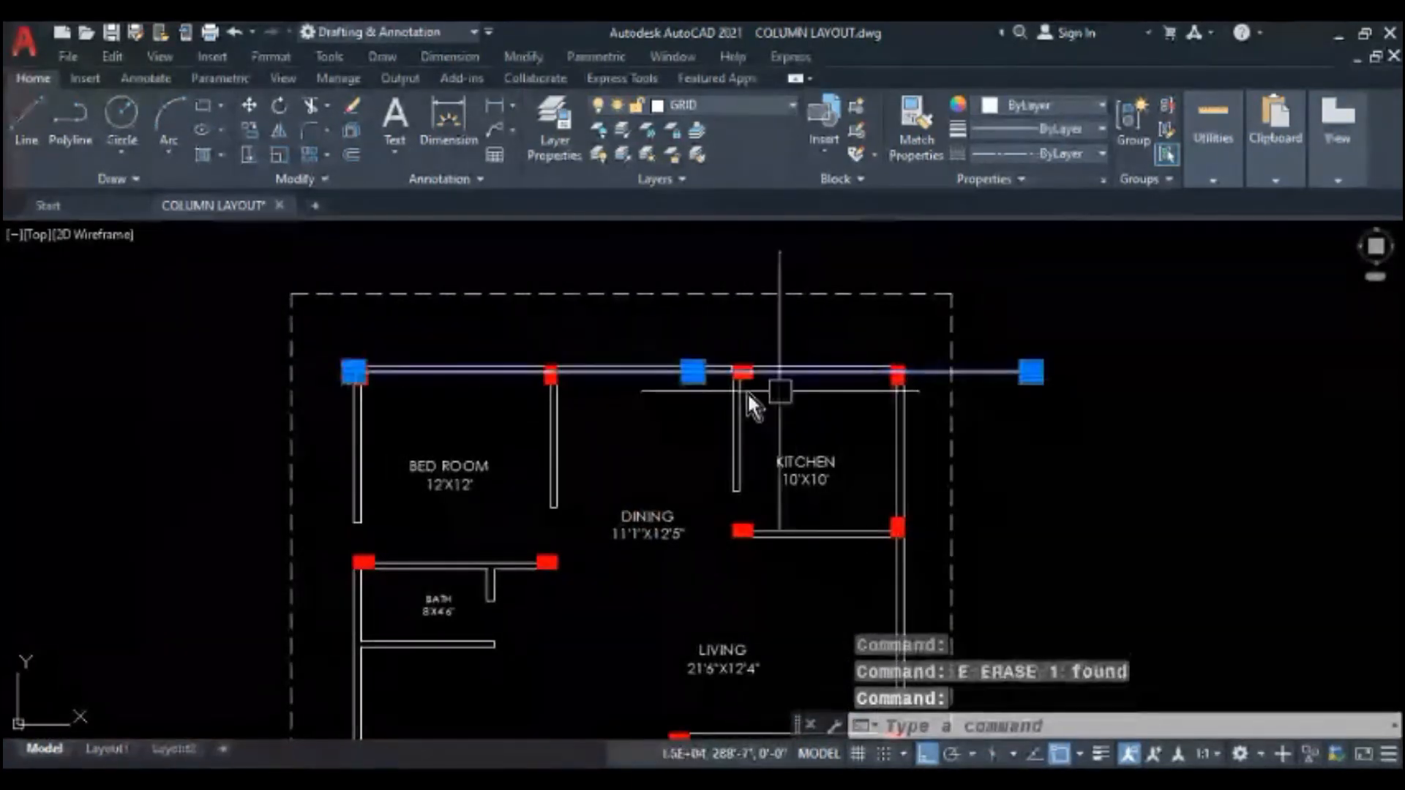
scroll(380, 375, up, 2)
click(366, 374)
click(265, 371)
key(Escape)
scroll(293, 379, down, 2)
scroll(513, 424, down, 1)
scroll(584, 432, up, 1)
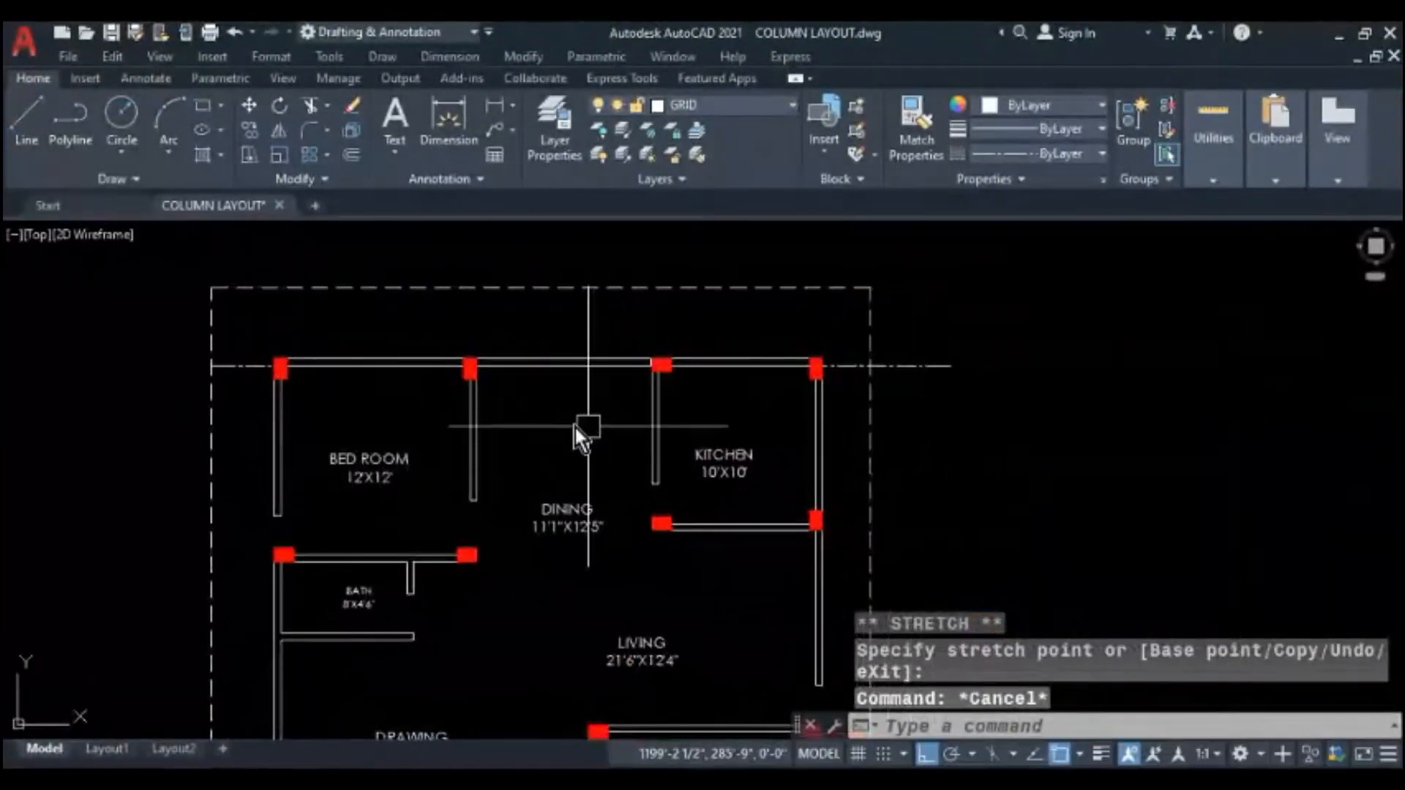
- Bring the top grid line to the front of the draw order
click(237, 367)
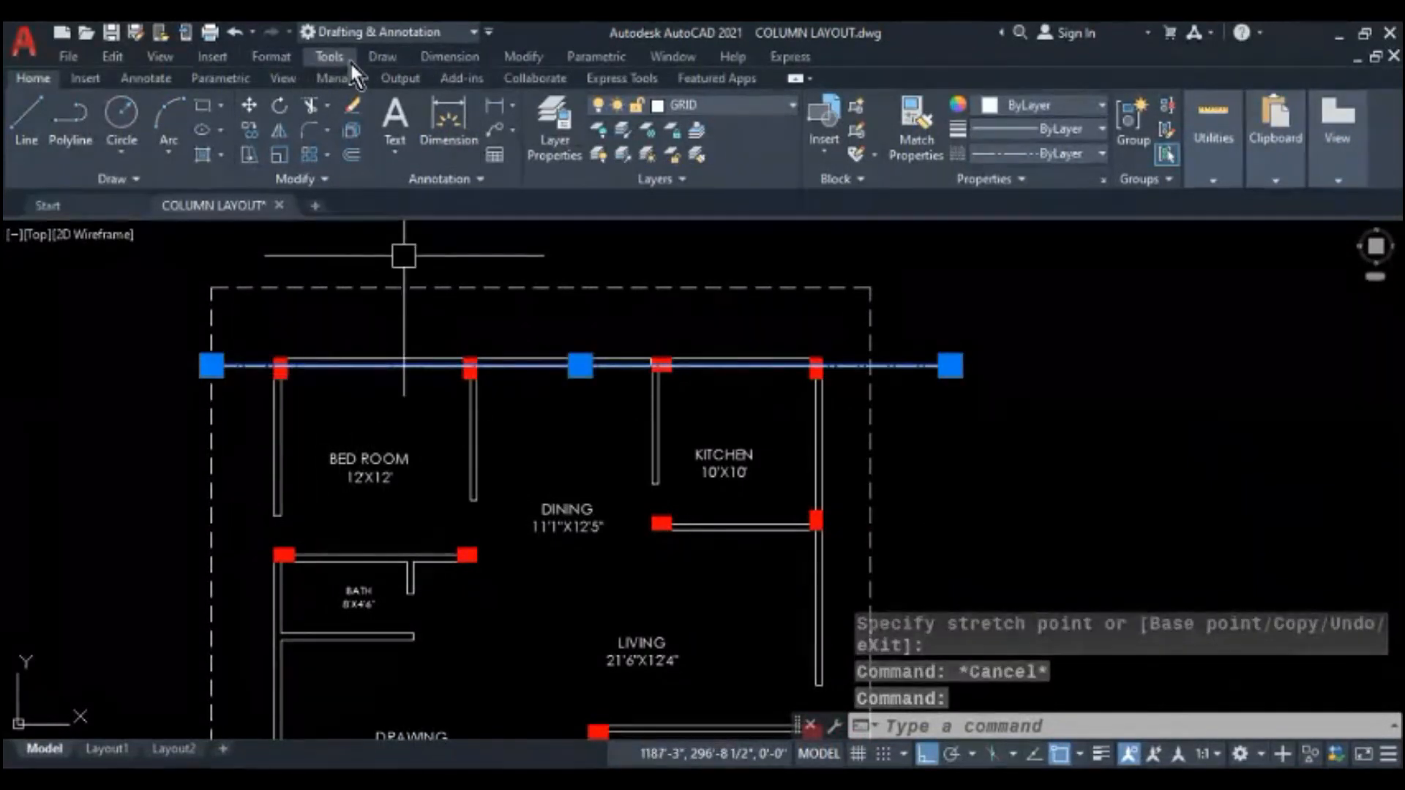
mouse_move(564, 205)
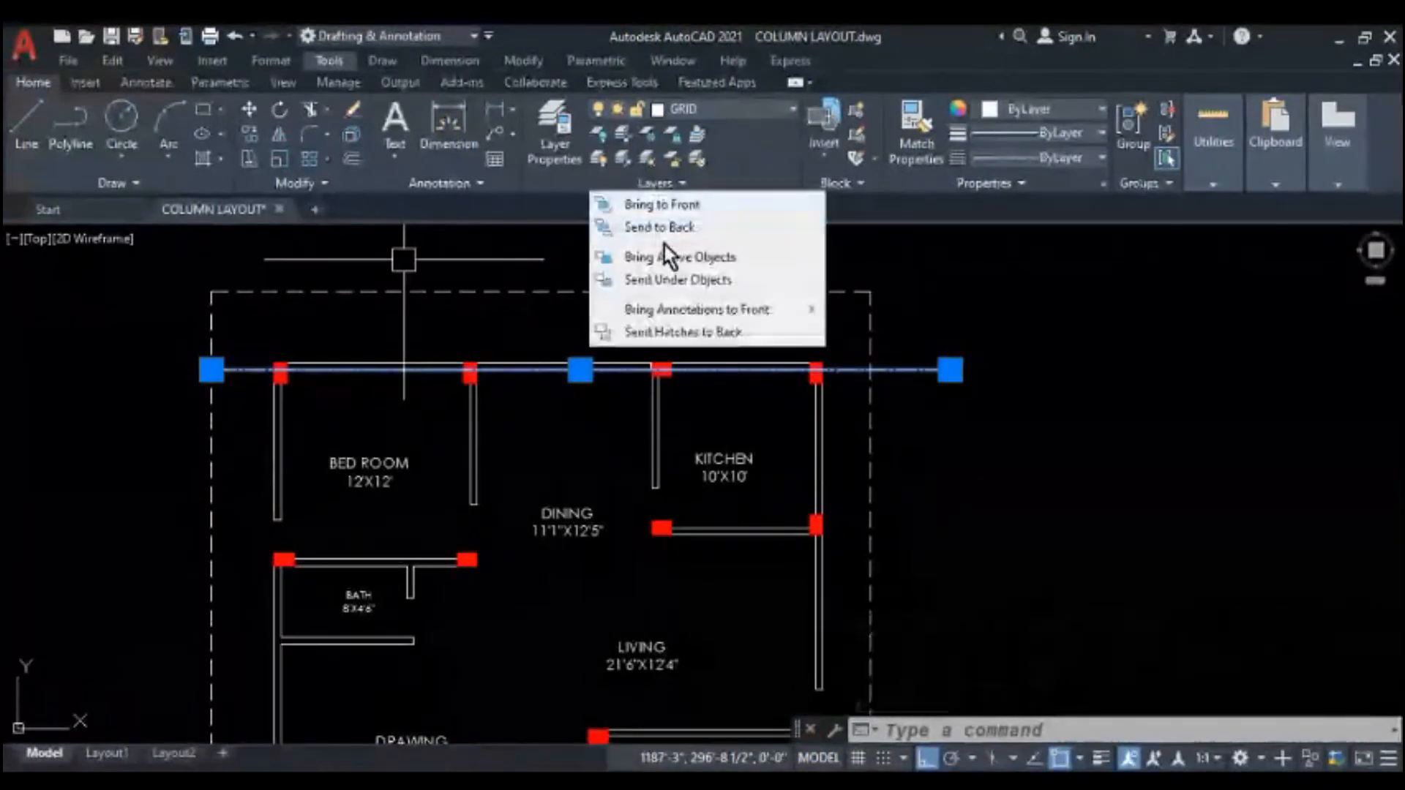
click(687, 208)
key(Escape)
key(Escape)
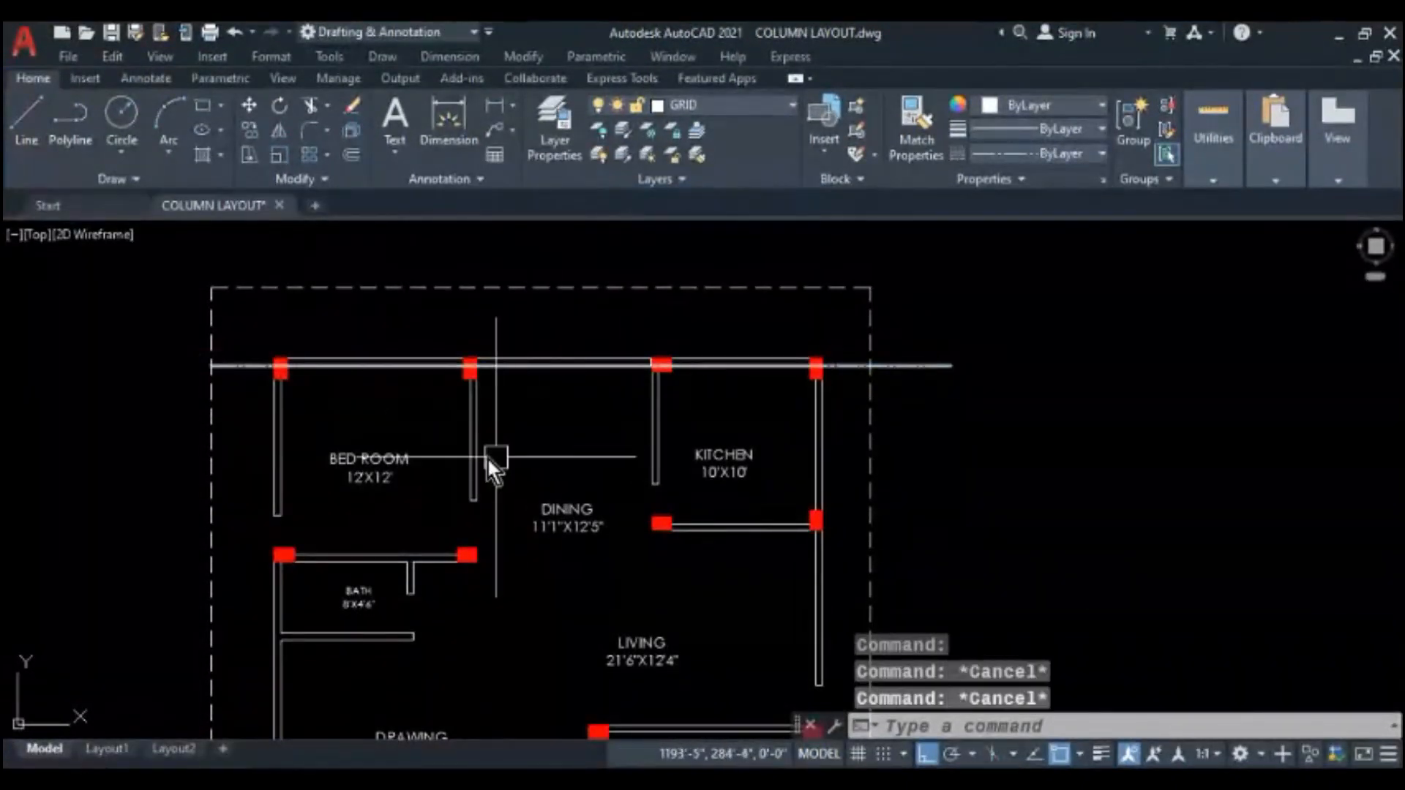
scroll(353, 359, up, 4)
scroll(430, 335, down, 4)
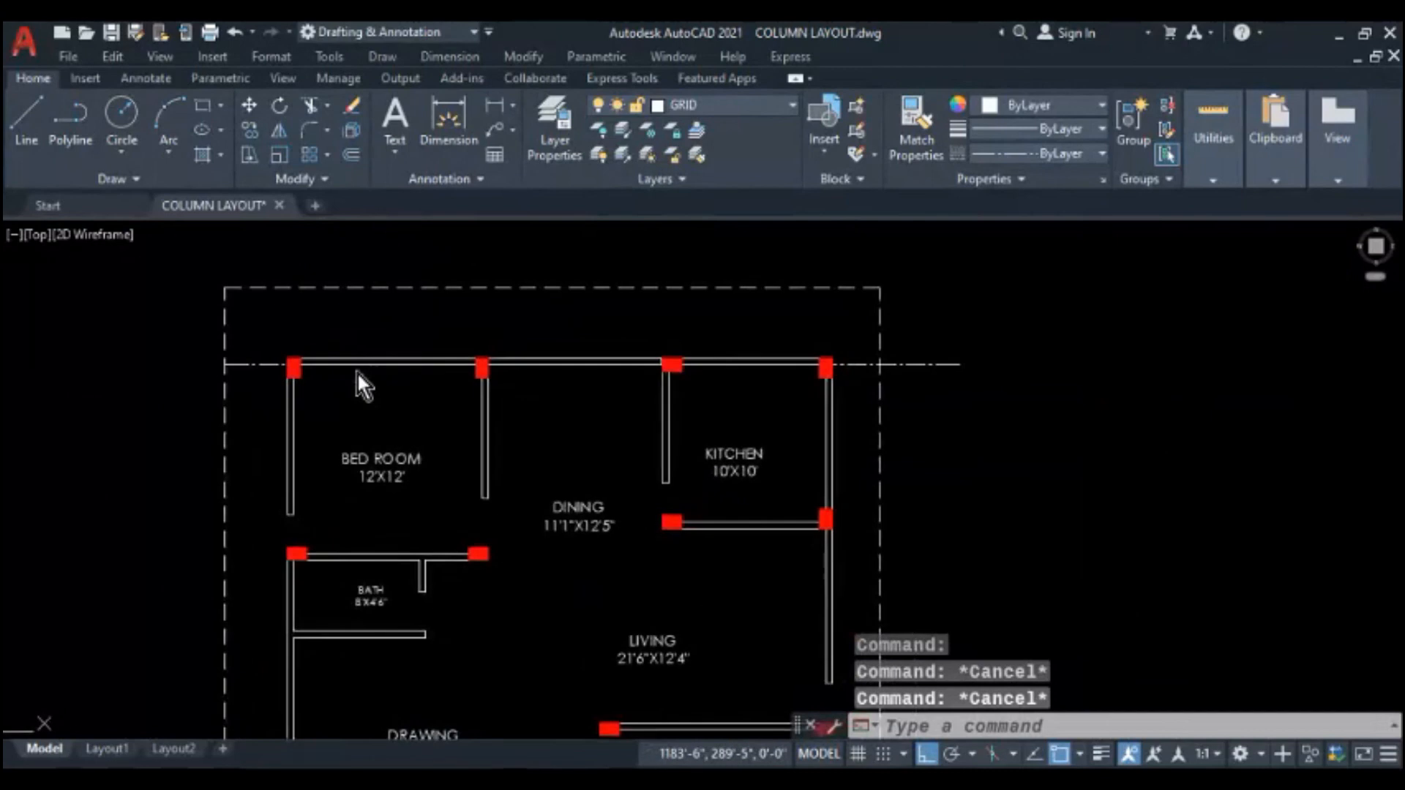
- Change the GRID layer's color to yellow
click(561, 139)
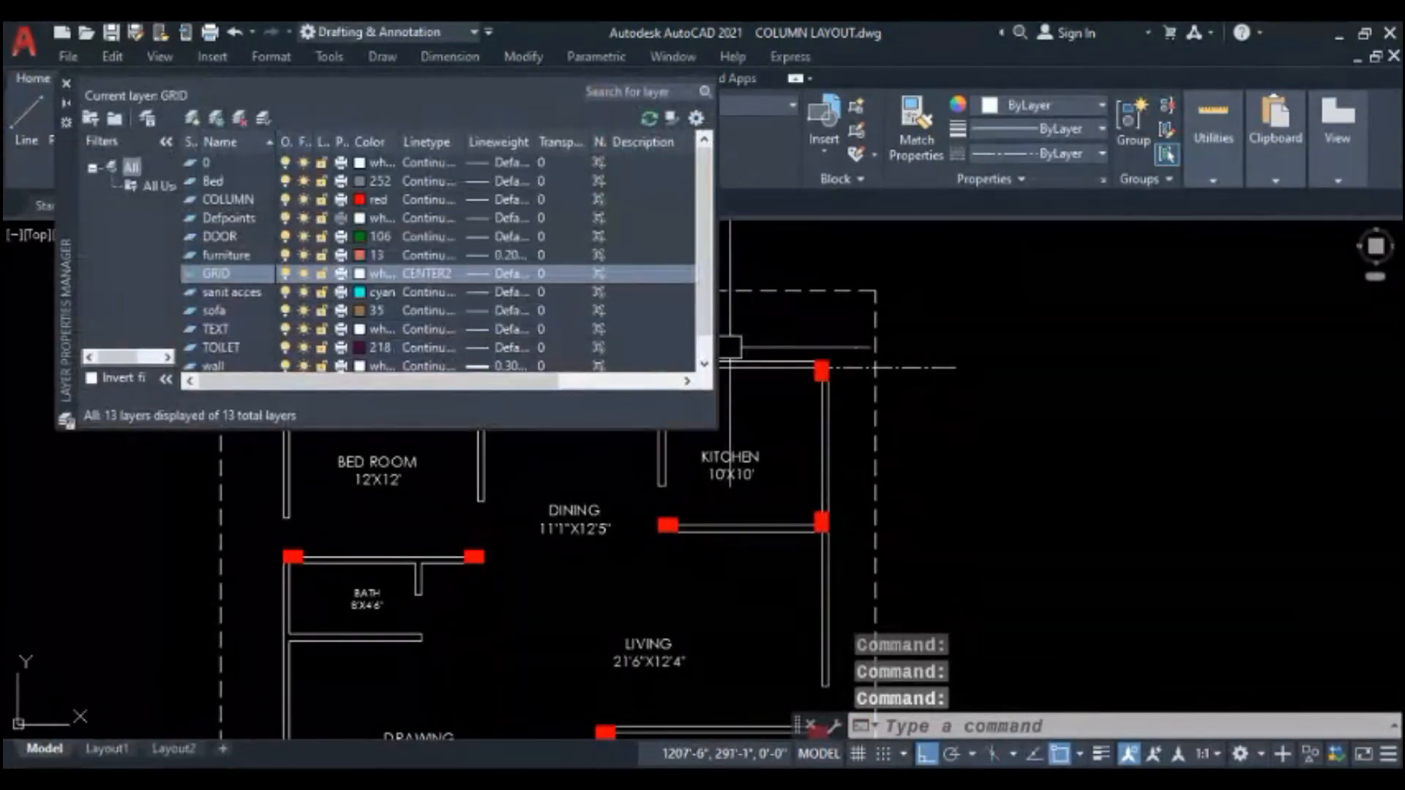
click(363, 273)
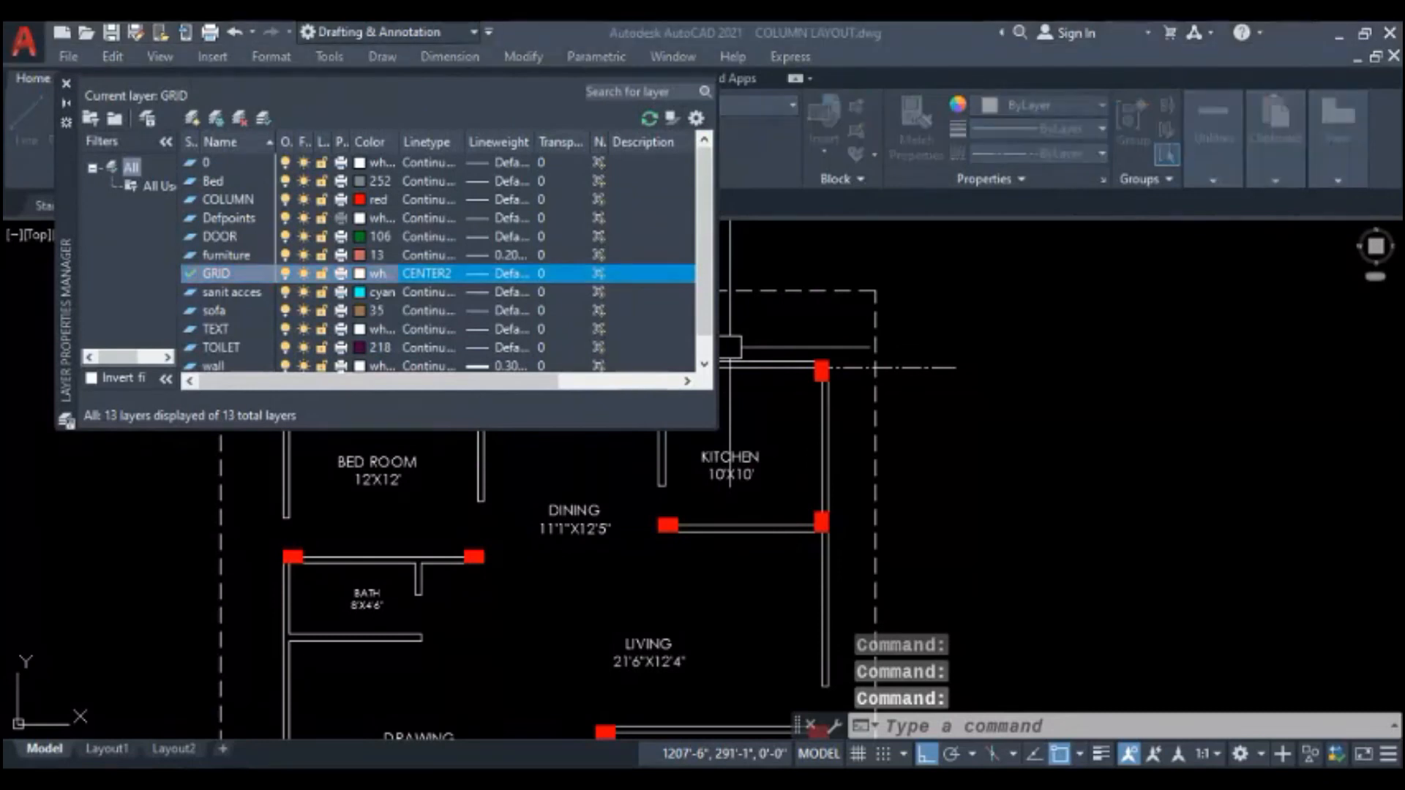
click(560, 450)
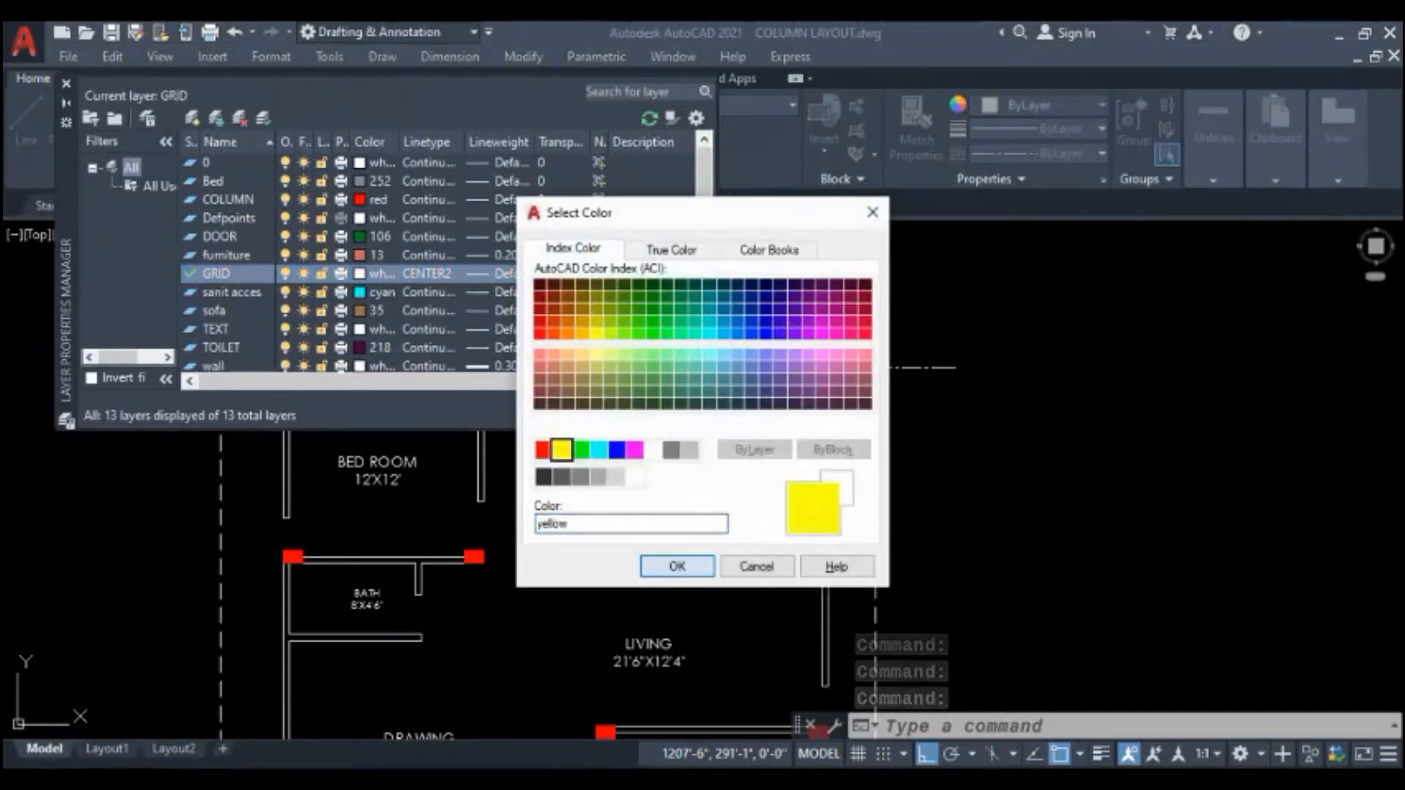
click(677, 566)
click(66, 83)
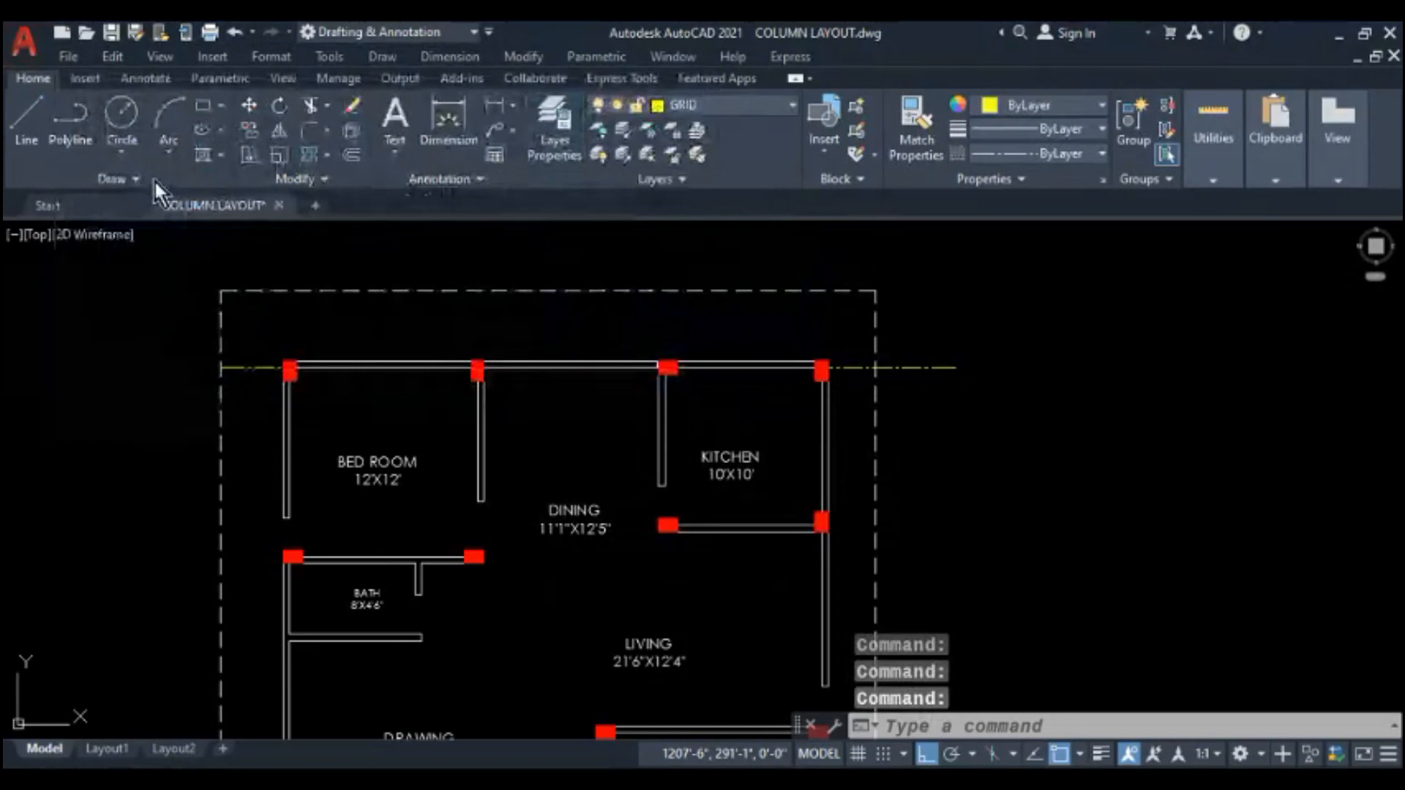
- Bring the yellow grid line through the top columns to the front of the draw order again
middle_drag(306, 393, 292, 400)
click(248, 371)
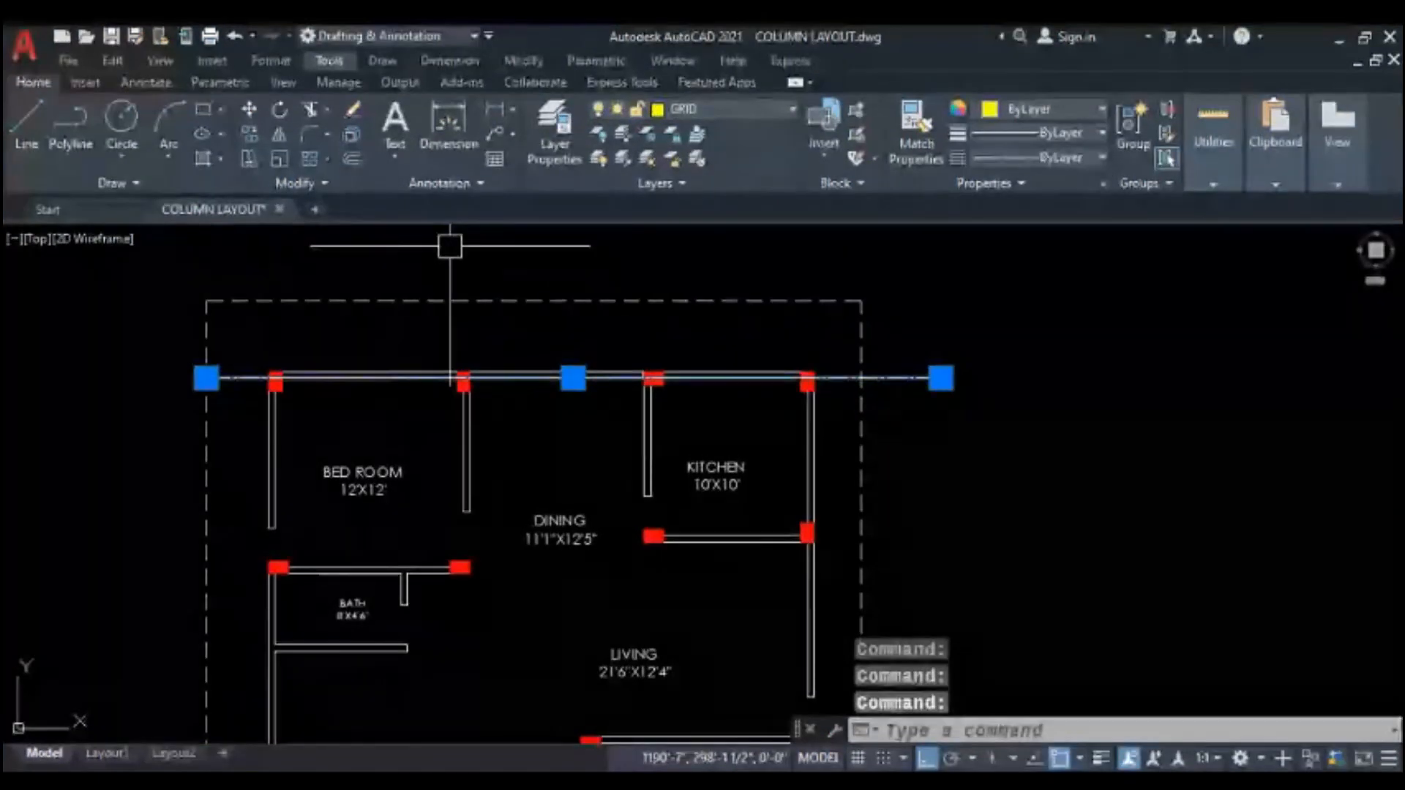
mouse_move(578, 205)
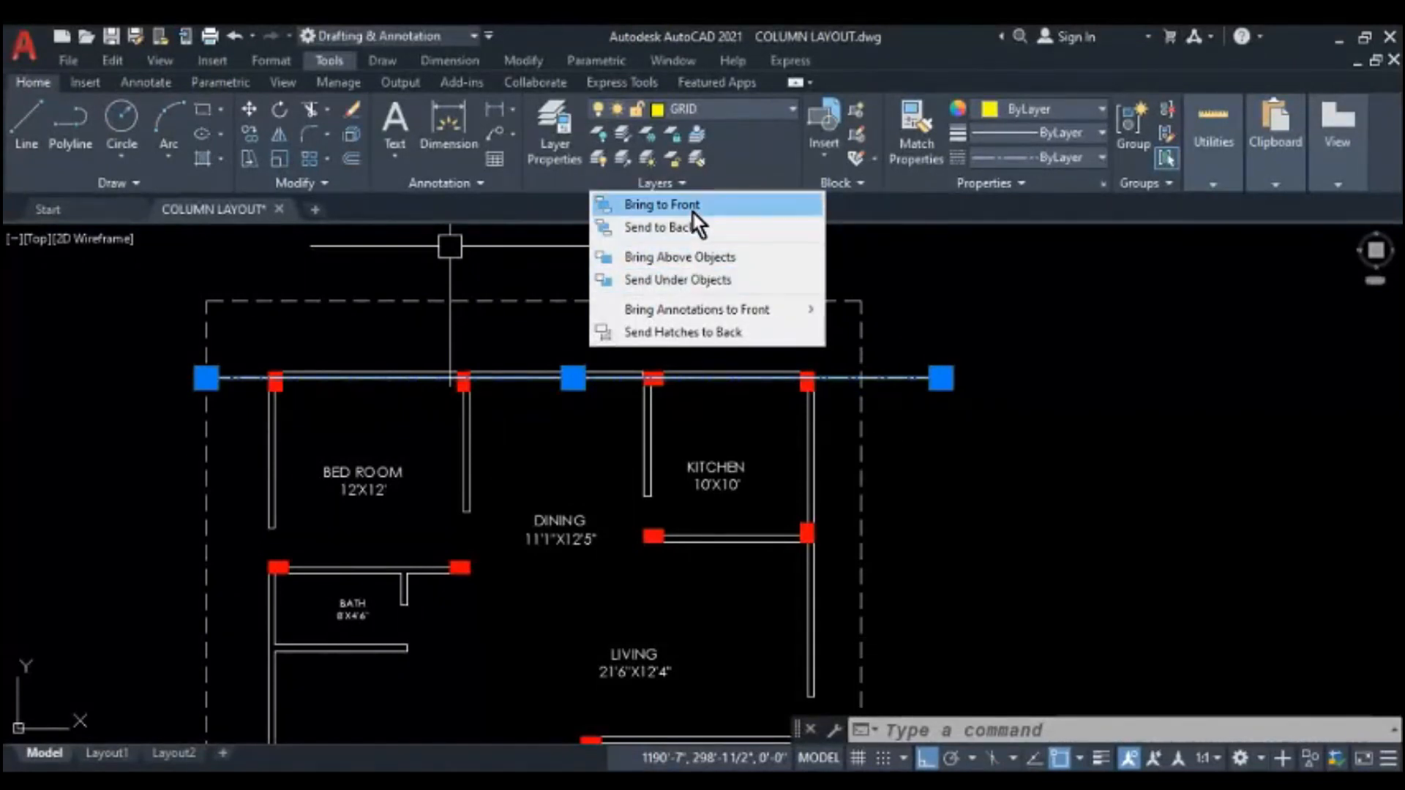
click(692, 207)
key(Escape)
key(Escape)
scroll(279, 385, up, 3)
scroll(297, 391, up, 3)
scroll(399, 384, down, 5)
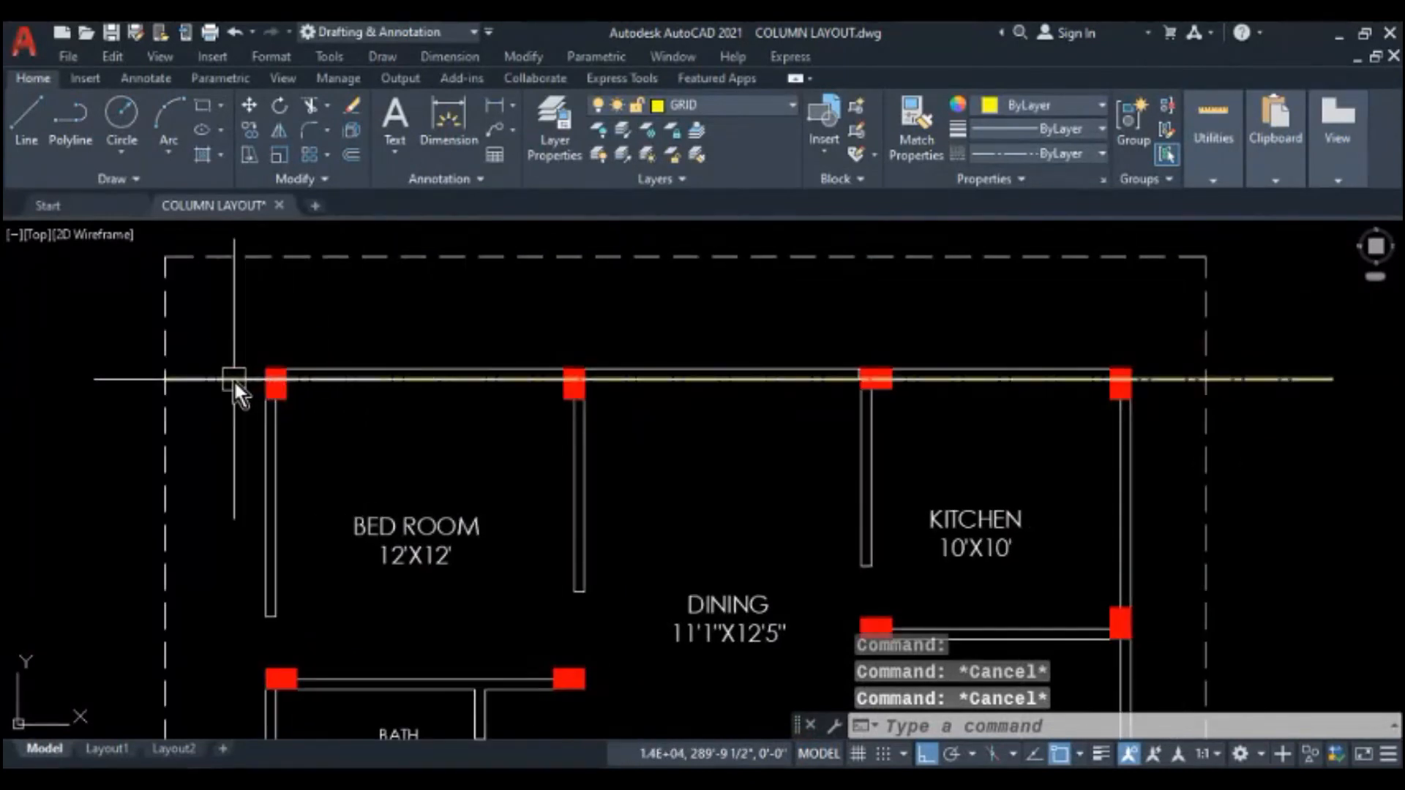
click(234, 380)
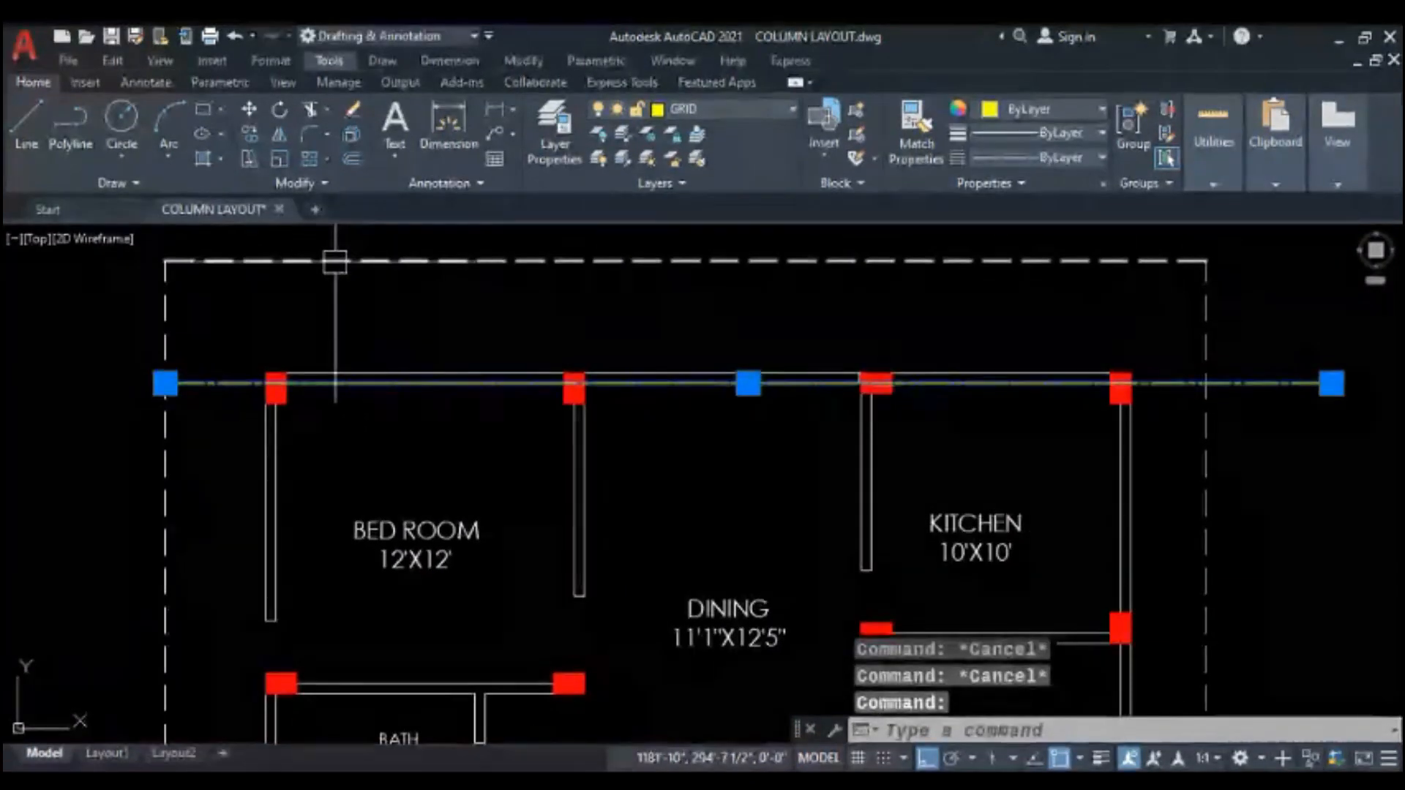
mouse_move(424, 206)
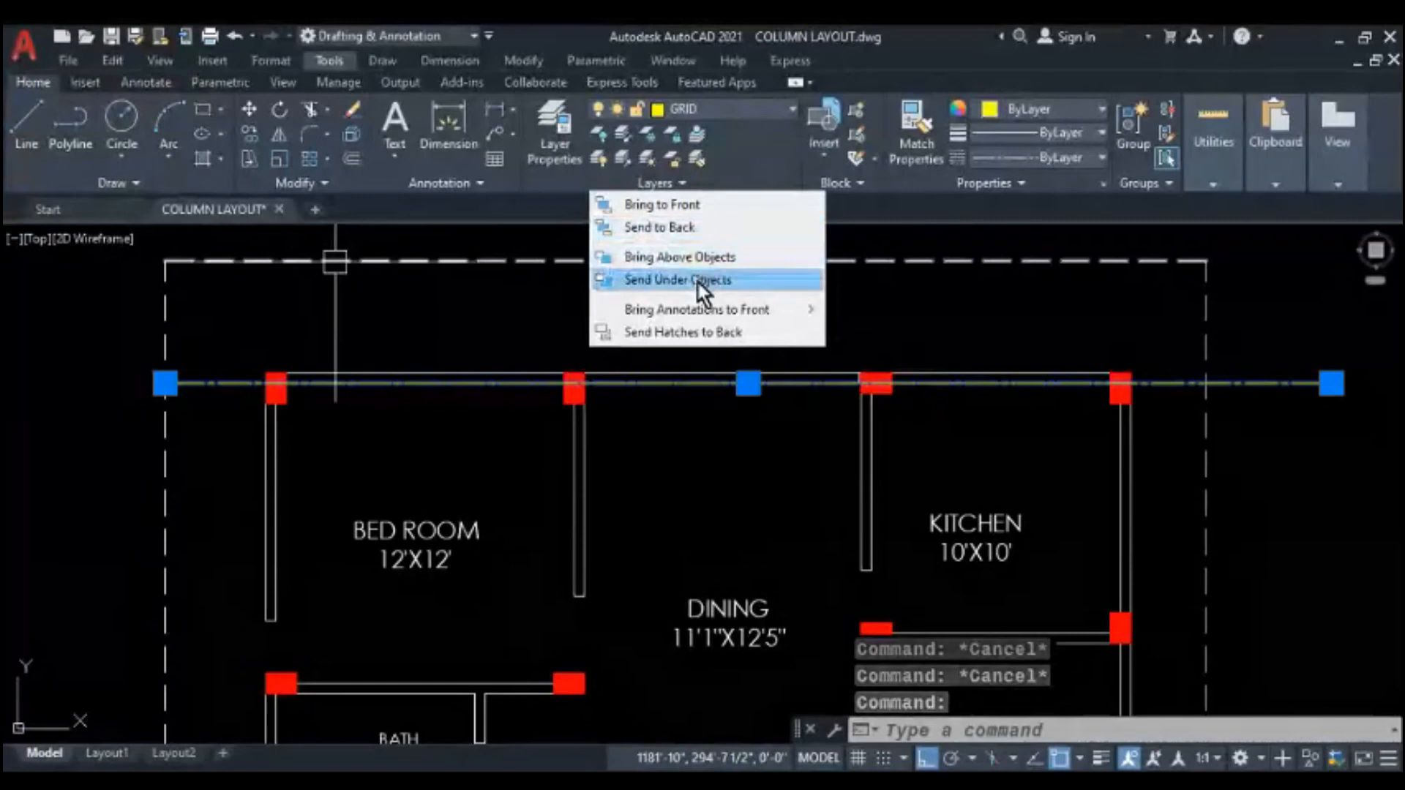
click(698, 257)
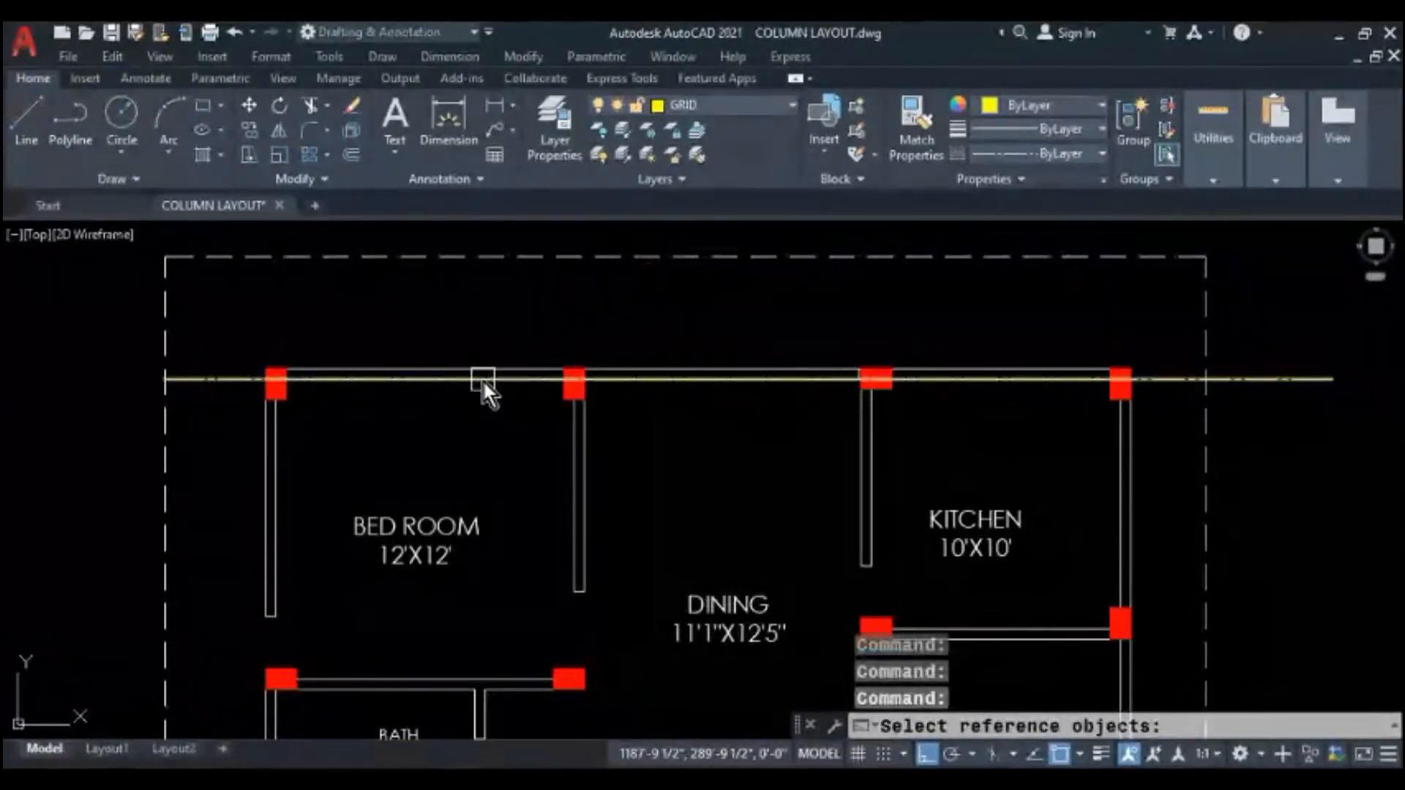
scroll(989, 403, up, 2)
key(Escape)
key(Escape)
click(871, 366)
key(Escape)
scroll(745, 371, down, 2)
click(615, 367)
key(Escape)
scroll(178, 401, up, 2)
- Send the wall line that overlaps the top grid line to the back of the draw order
click(151, 364)
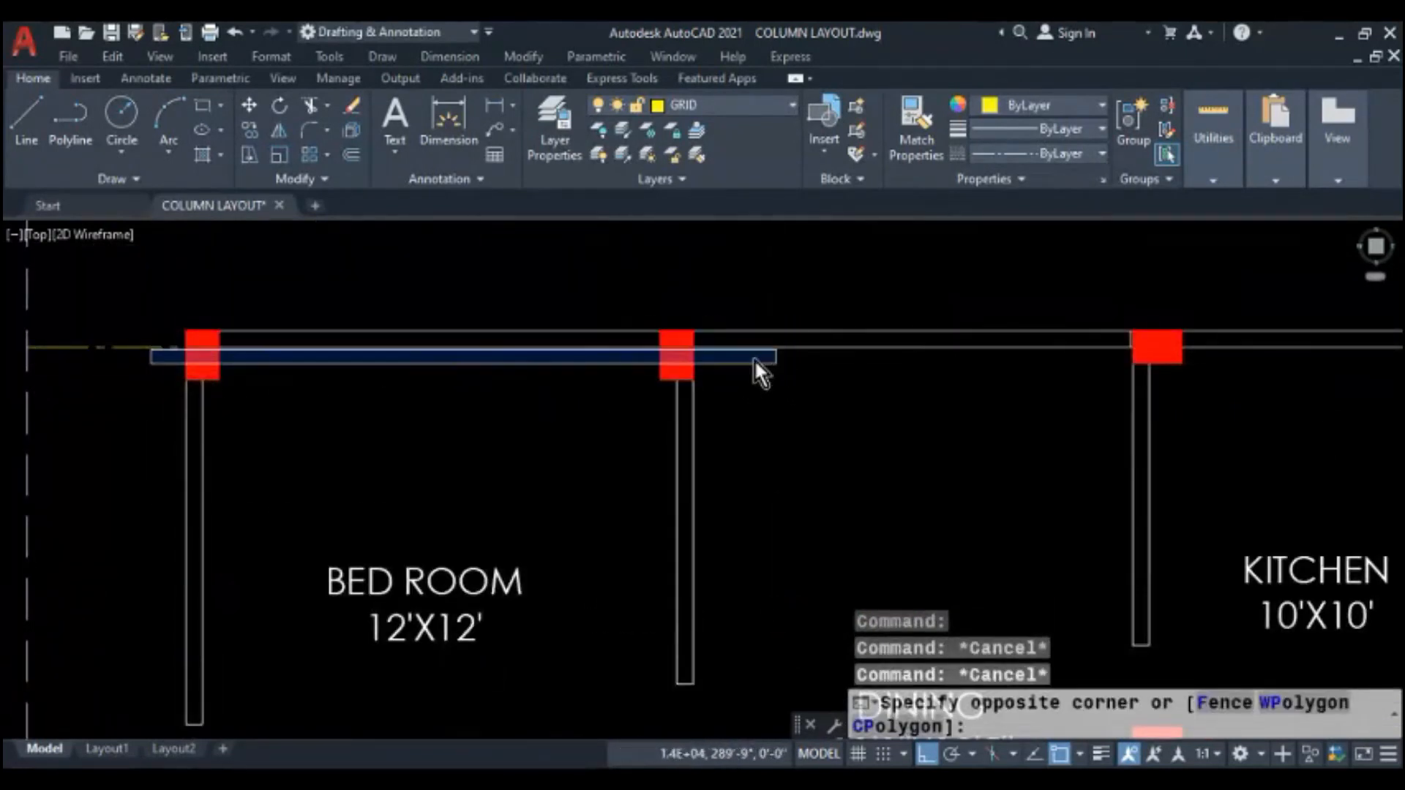
scroll(1016, 371, down, 3)
scroll(1065, 361, up, 2)
scroll(1064, 362, up, 2)
click(1121, 329)
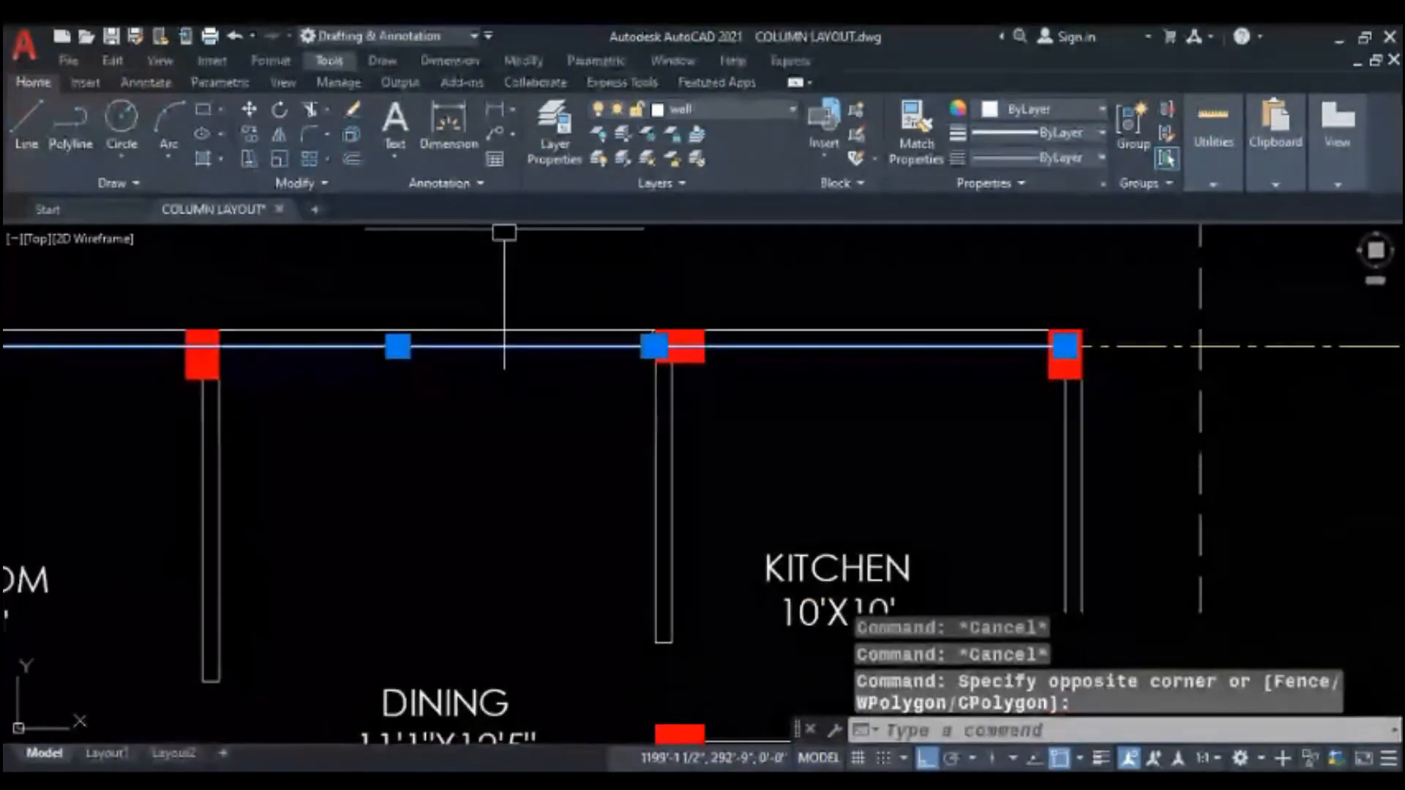
click(671, 234)
scroll(530, 367, down, 6)
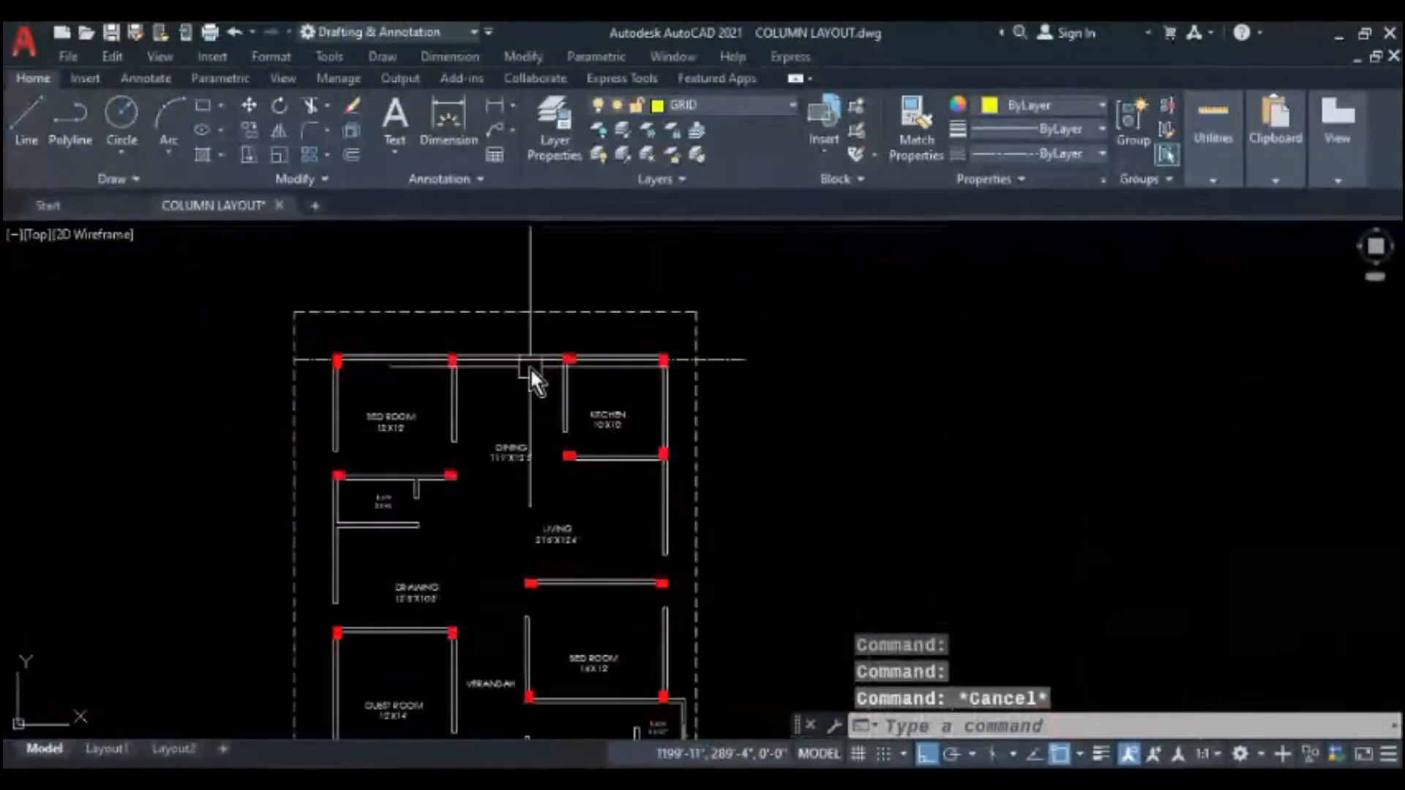
key(Escape)
scroll(459, 345, up, 3)
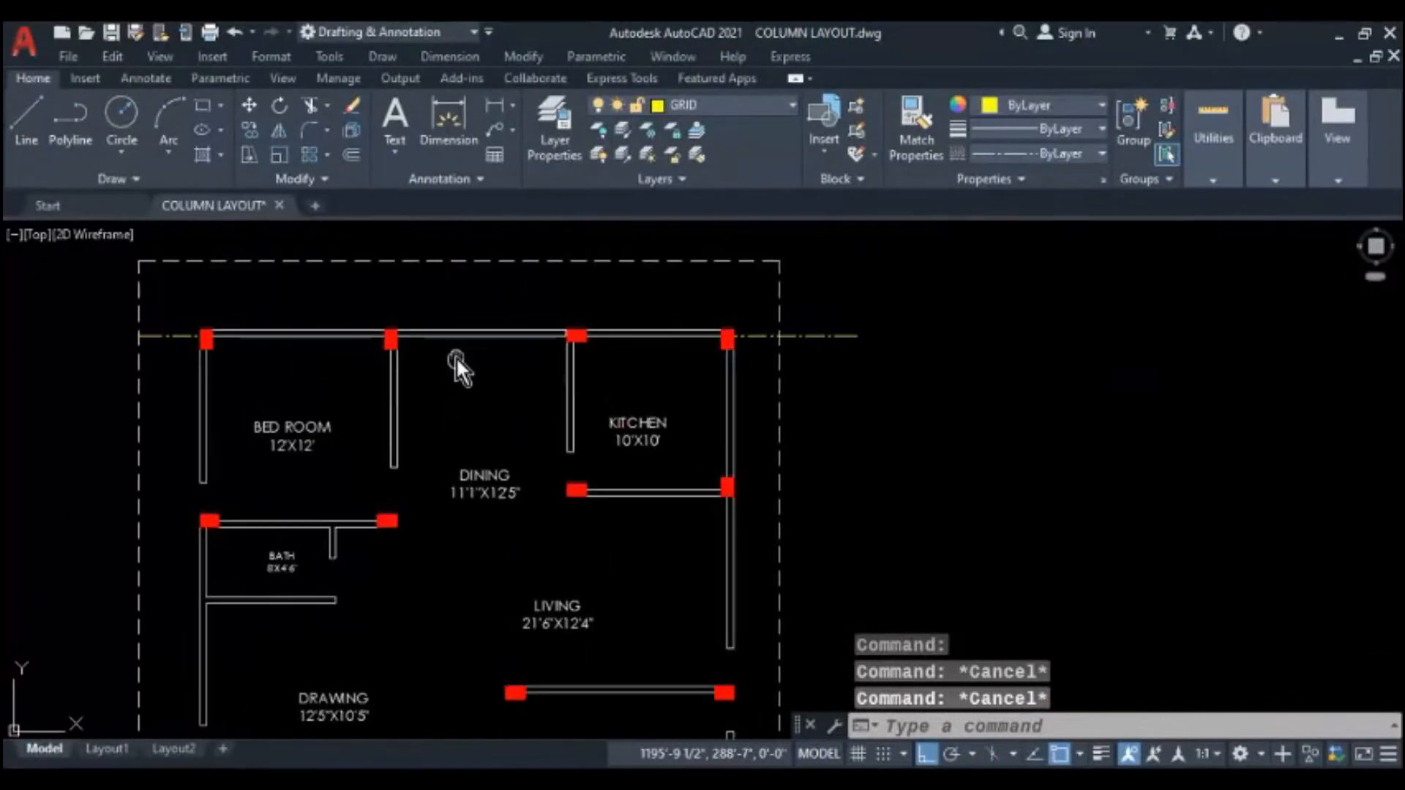
middle_drag(455, 358, 455, 344)
middle_drag(572, 360, 529, 350)
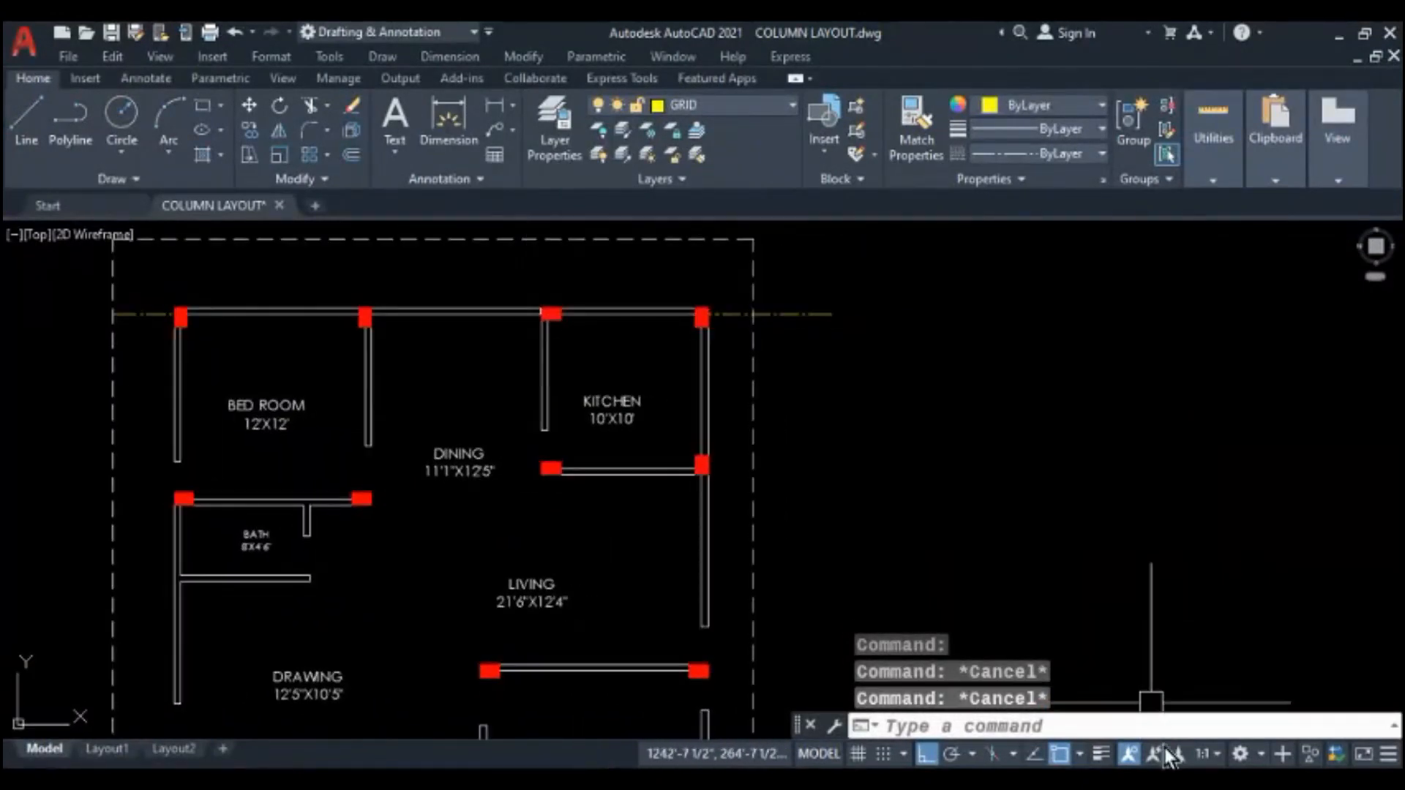
middle_drag(333, 306, 356, 306)
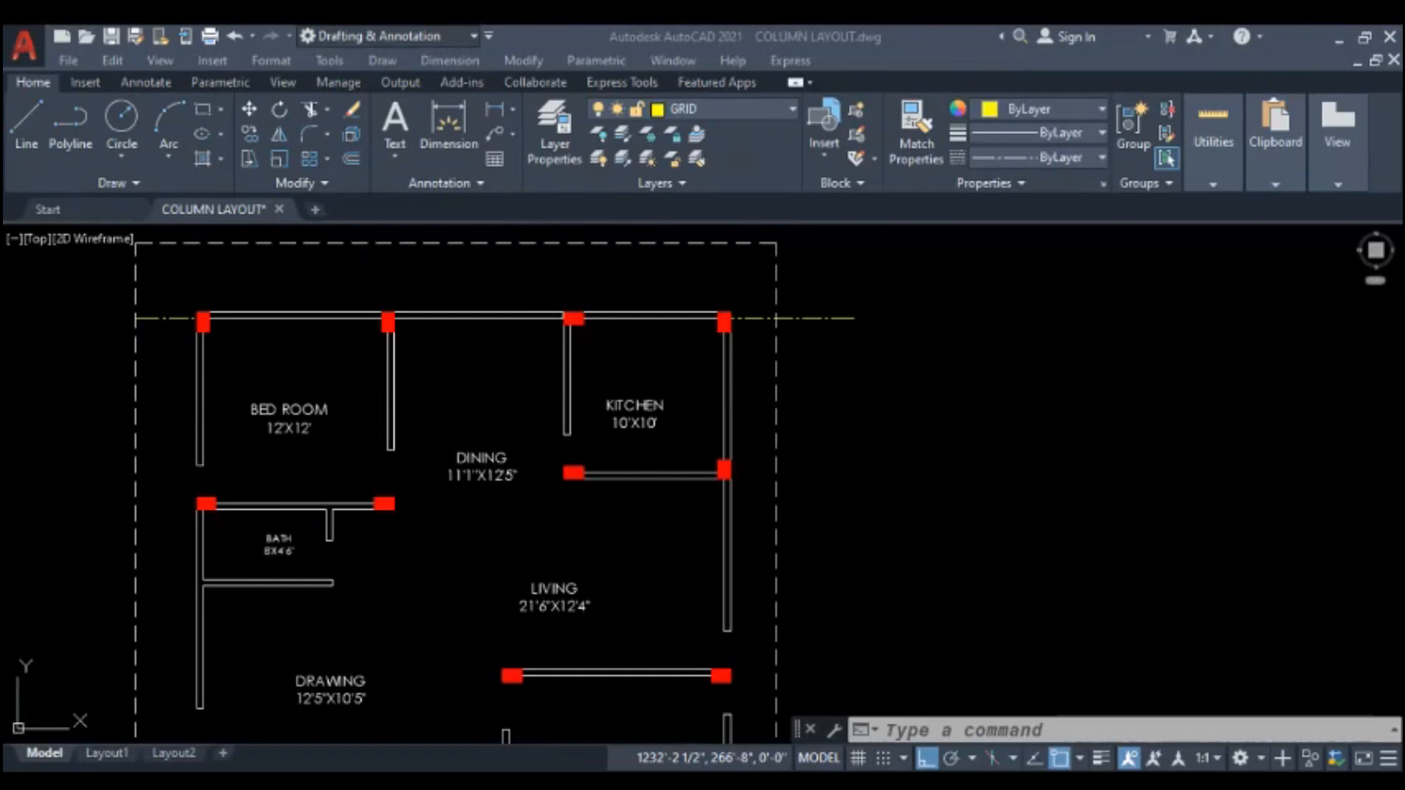
- Draw a horizontal grid line from the guest room's upper-left column corner across to the dashed boundary on the bedroom side
scroll(575, 508, up, 4)
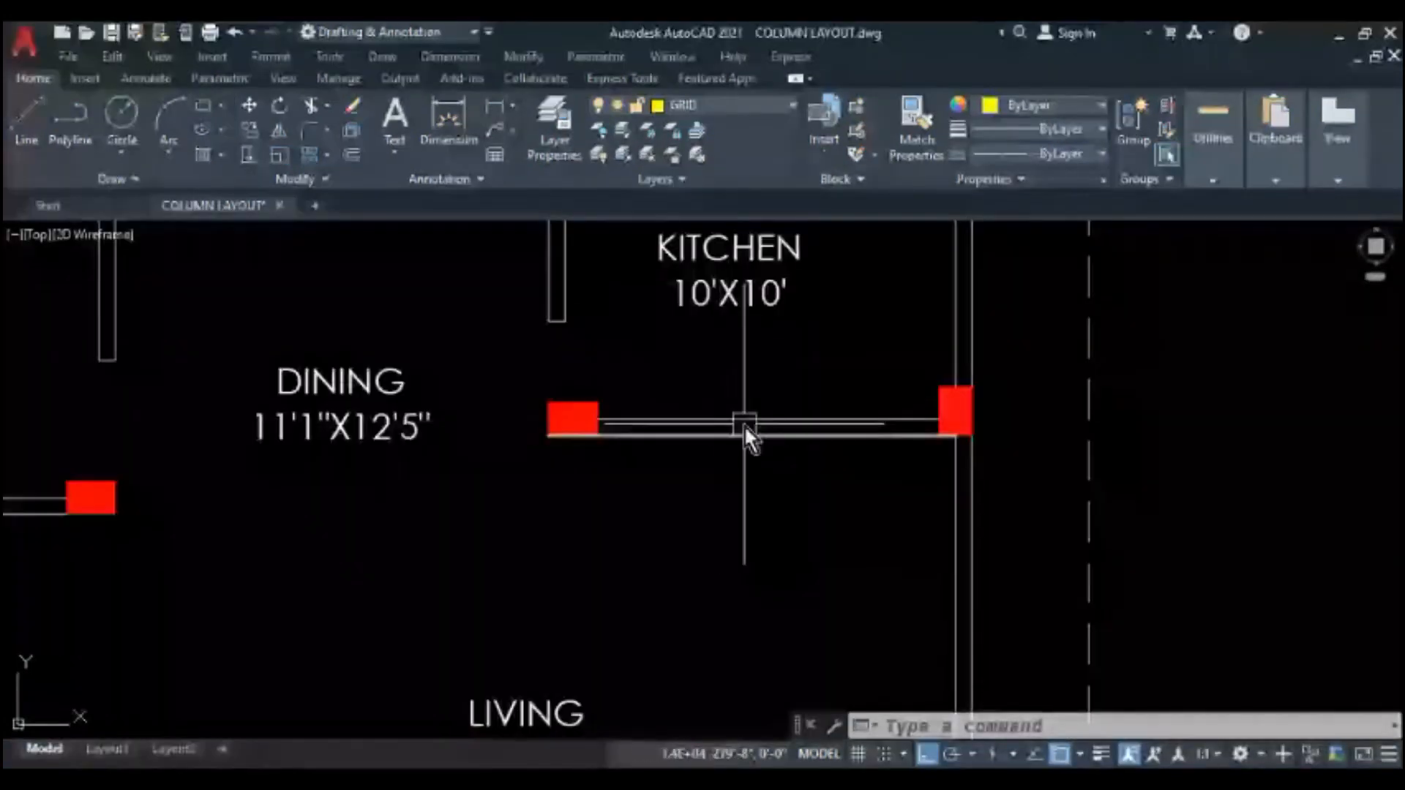
scroll(744, 425, down, 6)
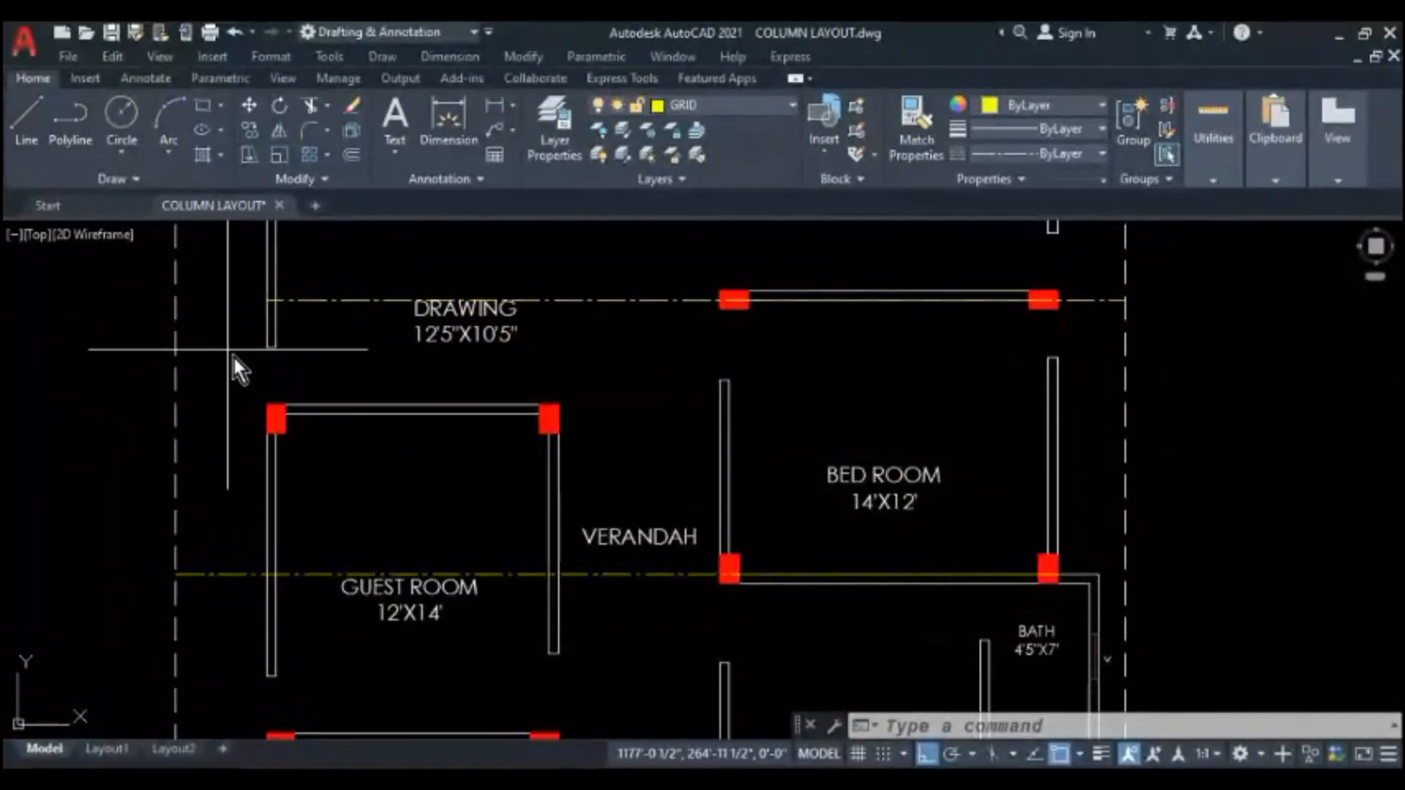
text(l)
key(Return)
scroll(242, 373, up, 6)
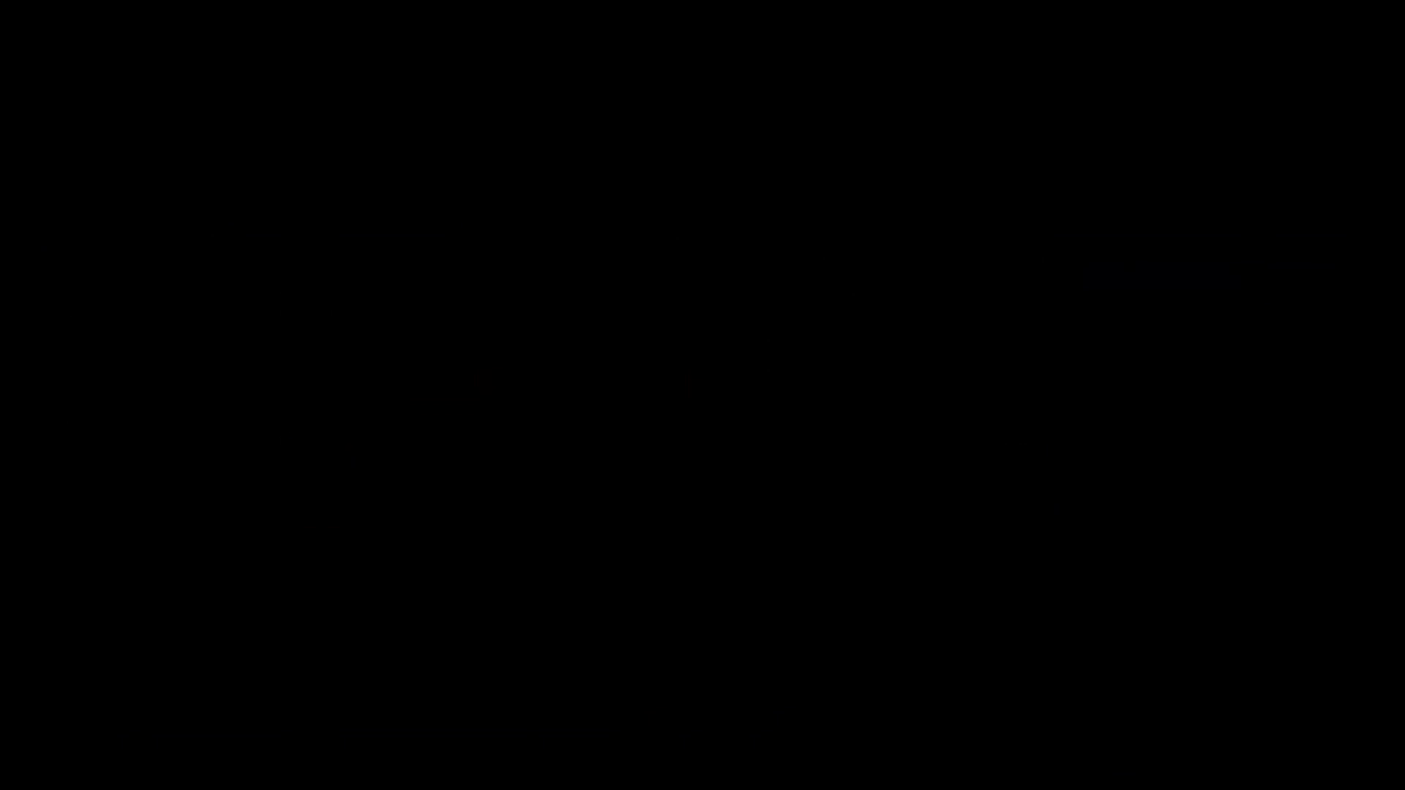
key(Escape)
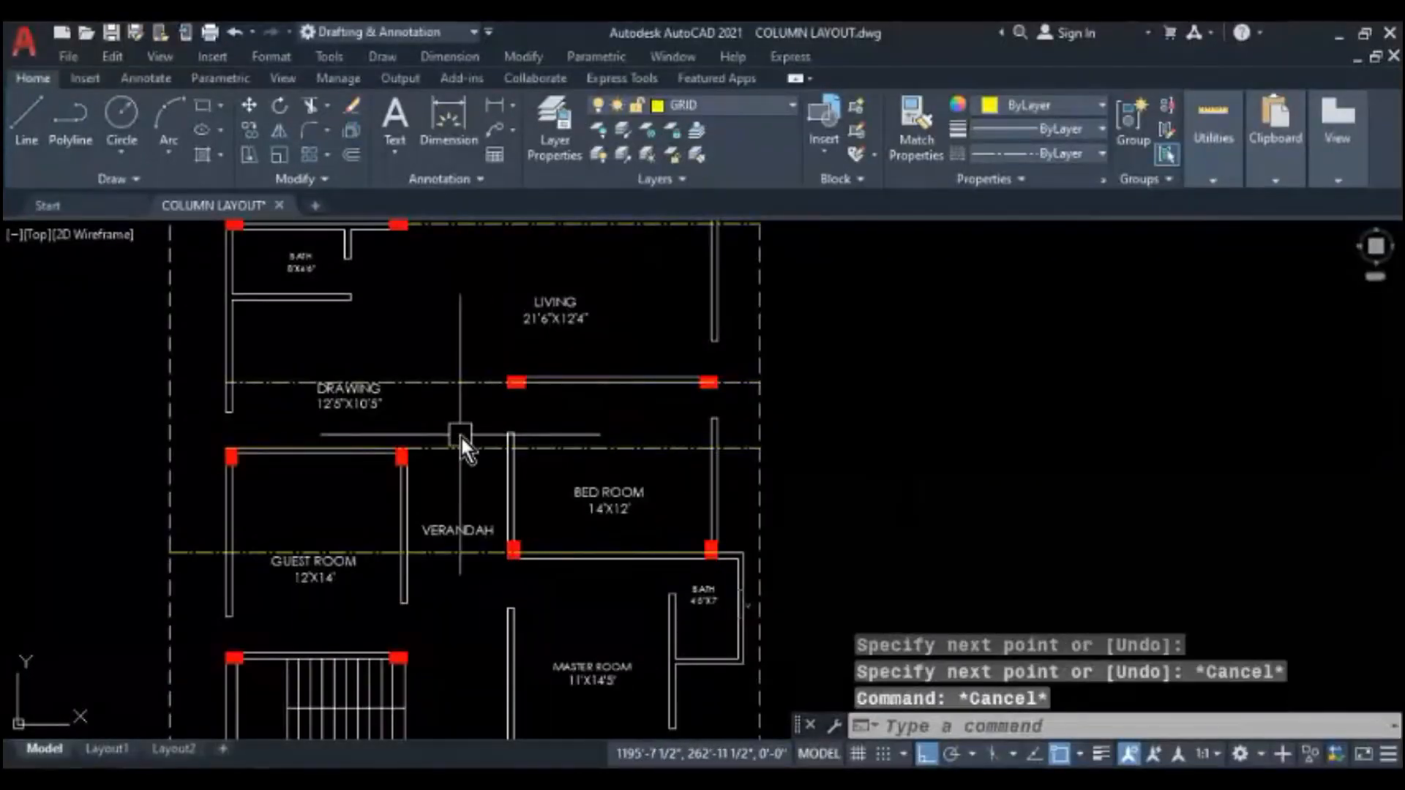
key(Escape)
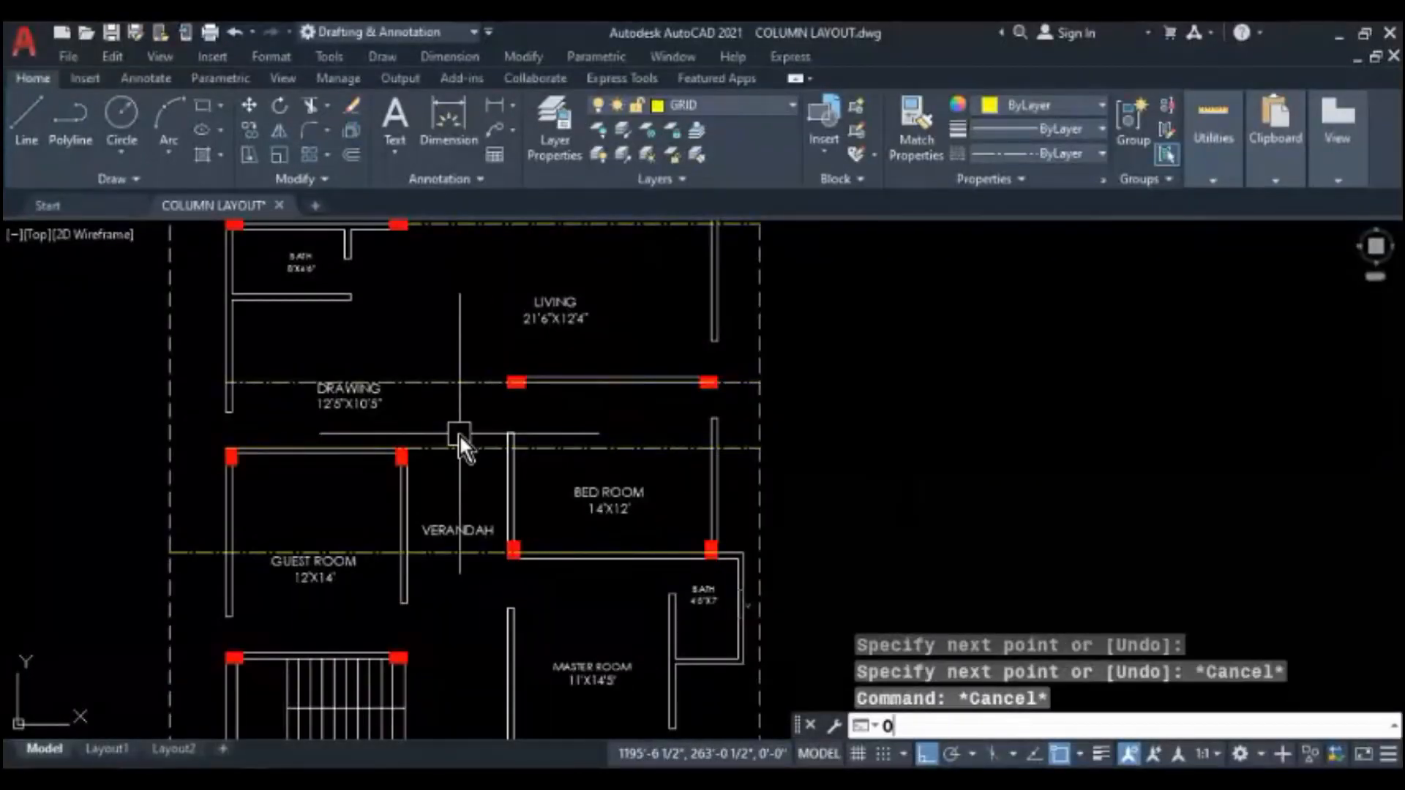
- Offset the grid line along the guest room's upper wall 5 inches downward through its columns
text(o)
key(Return)
key(Return)
scroll(415, 439, up, 2)
click(408, 463)
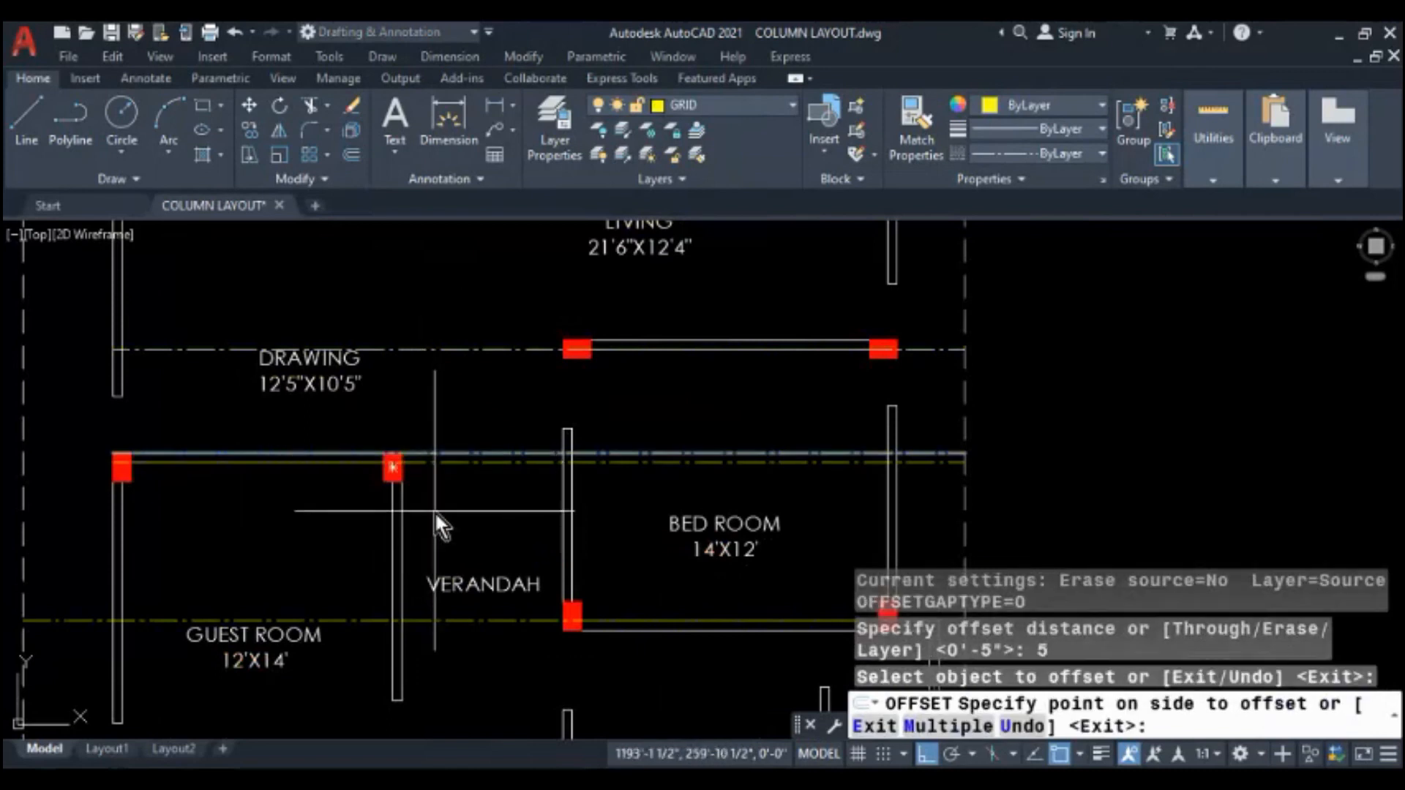
click(434, 511)
key(Escape)
- Erase the source grid line on the upper edge of the guest room columns
scroll(443, 439, up, 4)
click(445, 431)
text(e)
key(Return)
scroll(429, 410, down, 5)
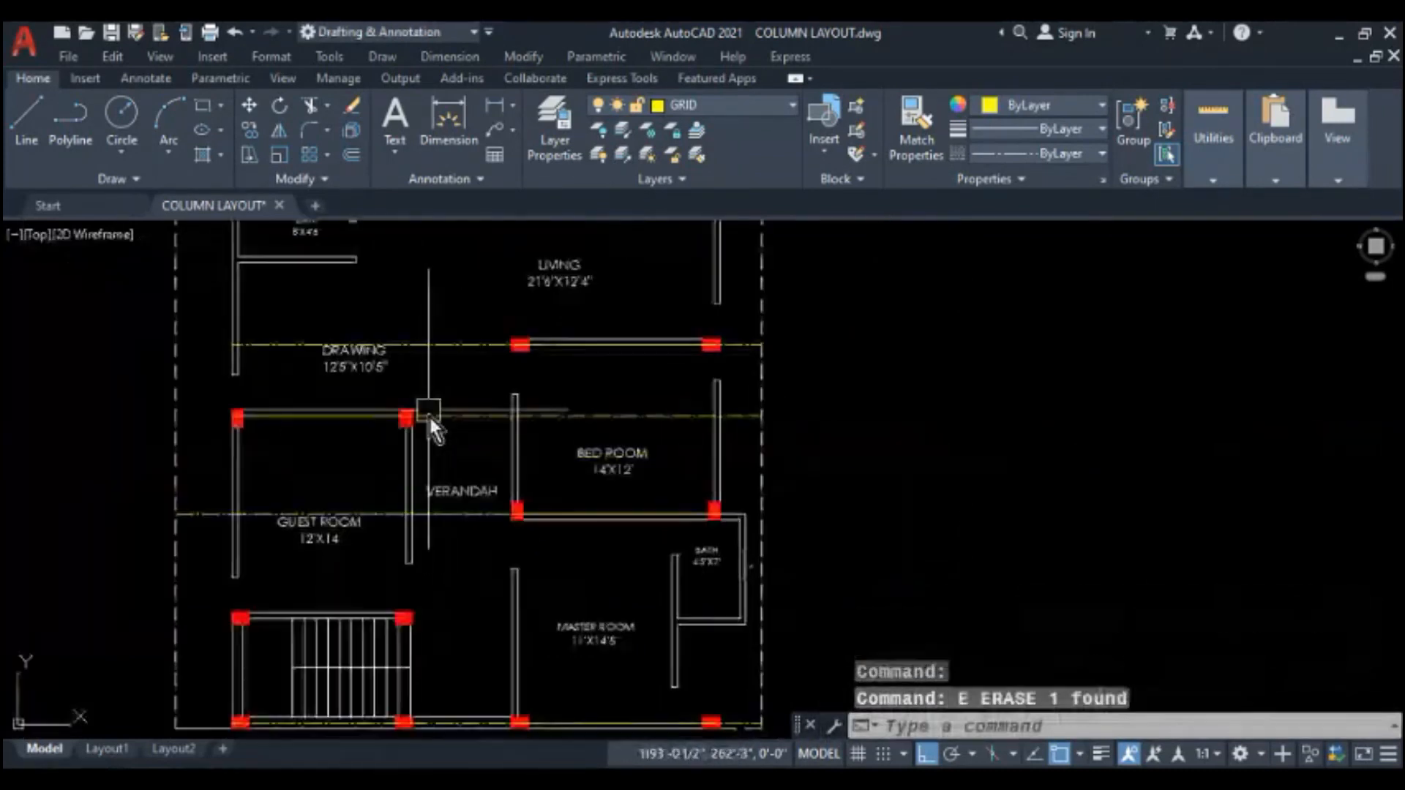
scroll(468, 423, up, 1)
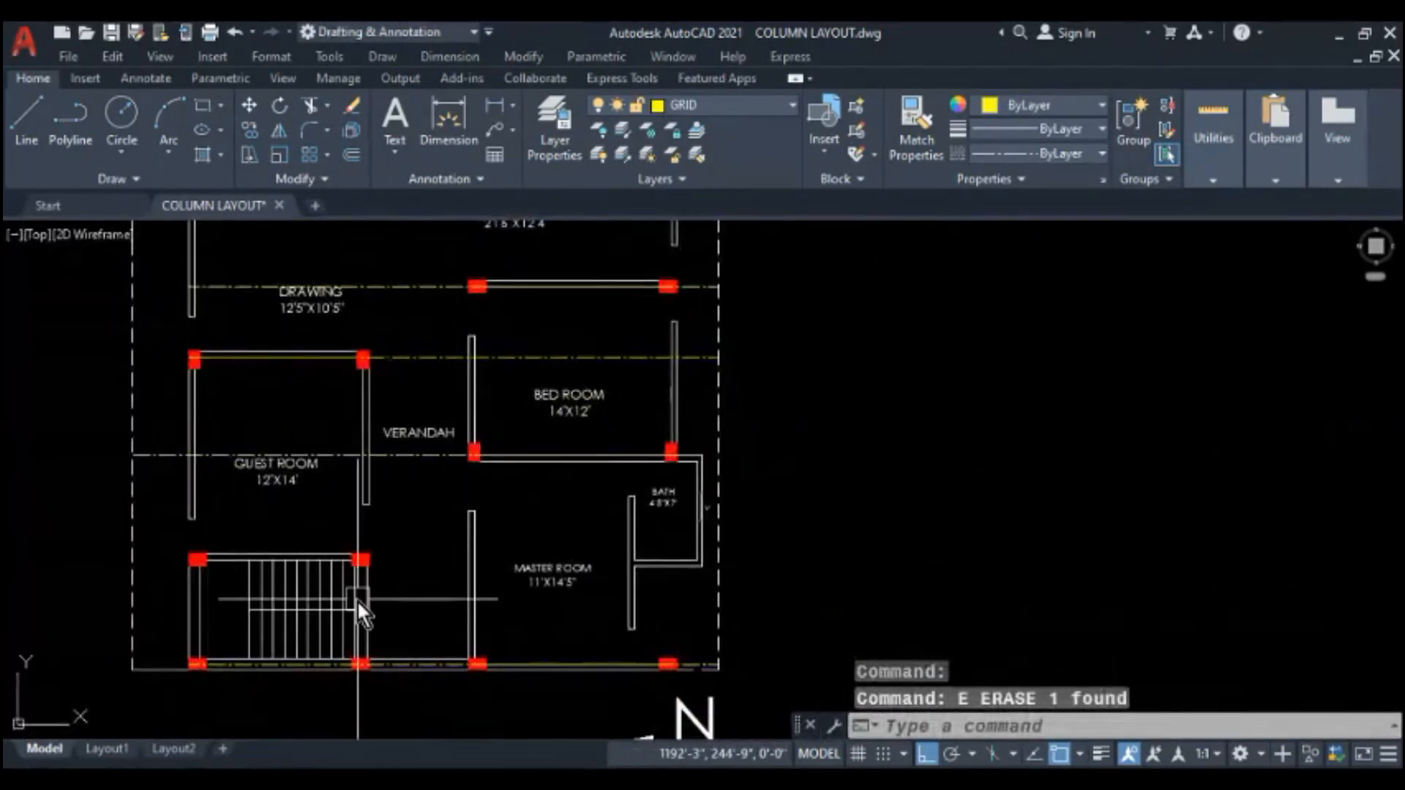
- Draw a horizontal grid line from the upper-left corner of the staircase's upper-left column to the dashed boundary beyond the master room
scroll(240, 559, up, 5)
middle_drag(228, 541, 293, 551)
text(l)
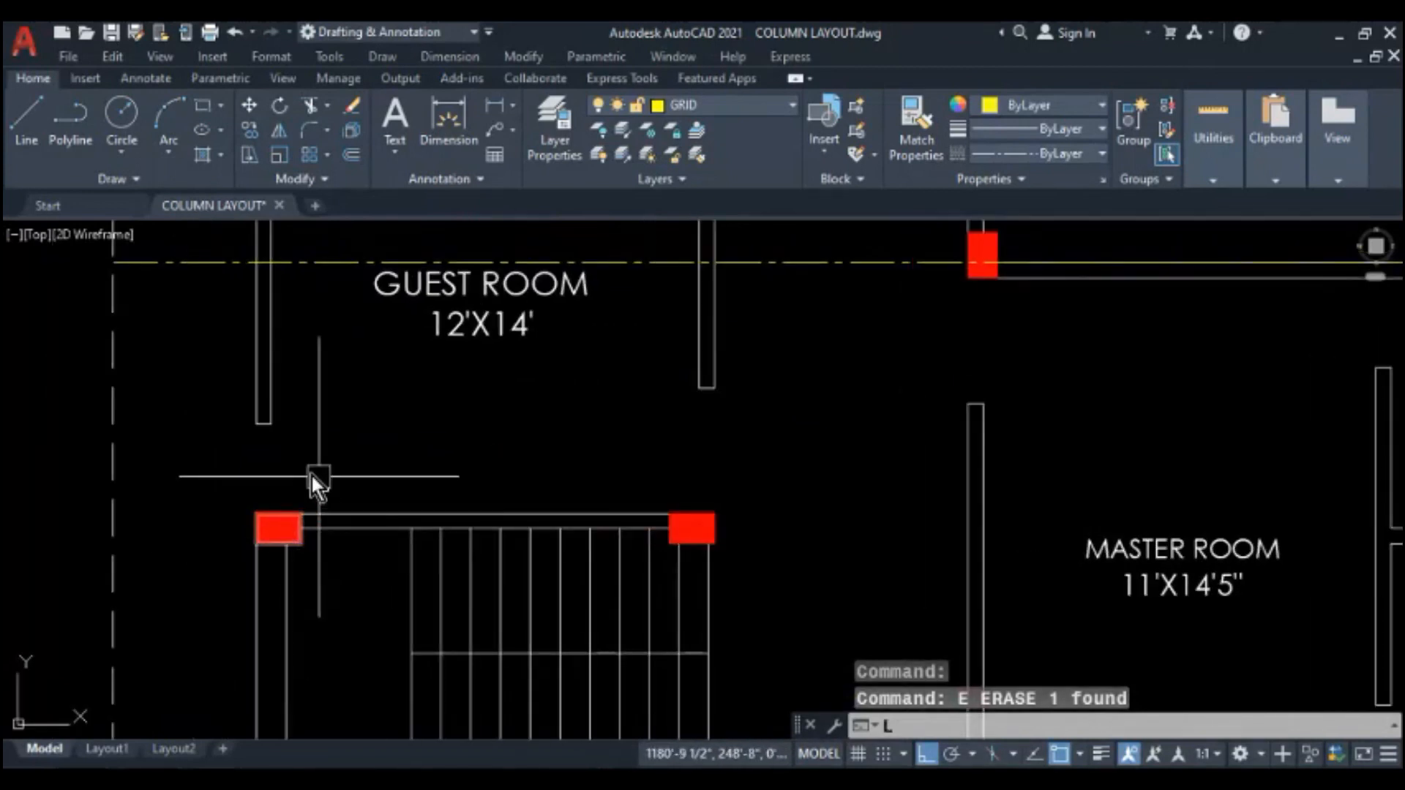
key(Return)
click(257, 513)
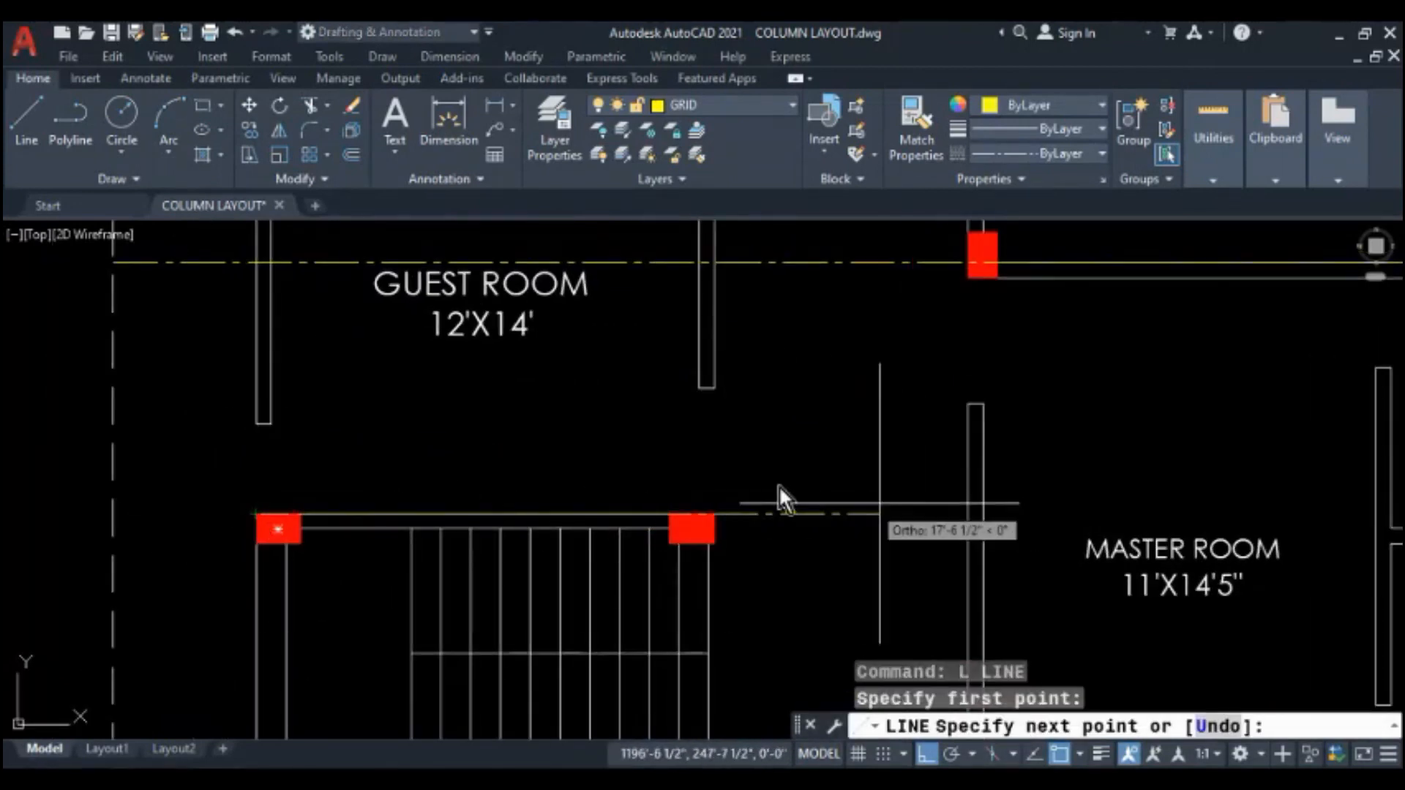
scroll(779, 487, down, 4)
scroll(972, 484, up, 2)
key(Escape)
key(Escape)
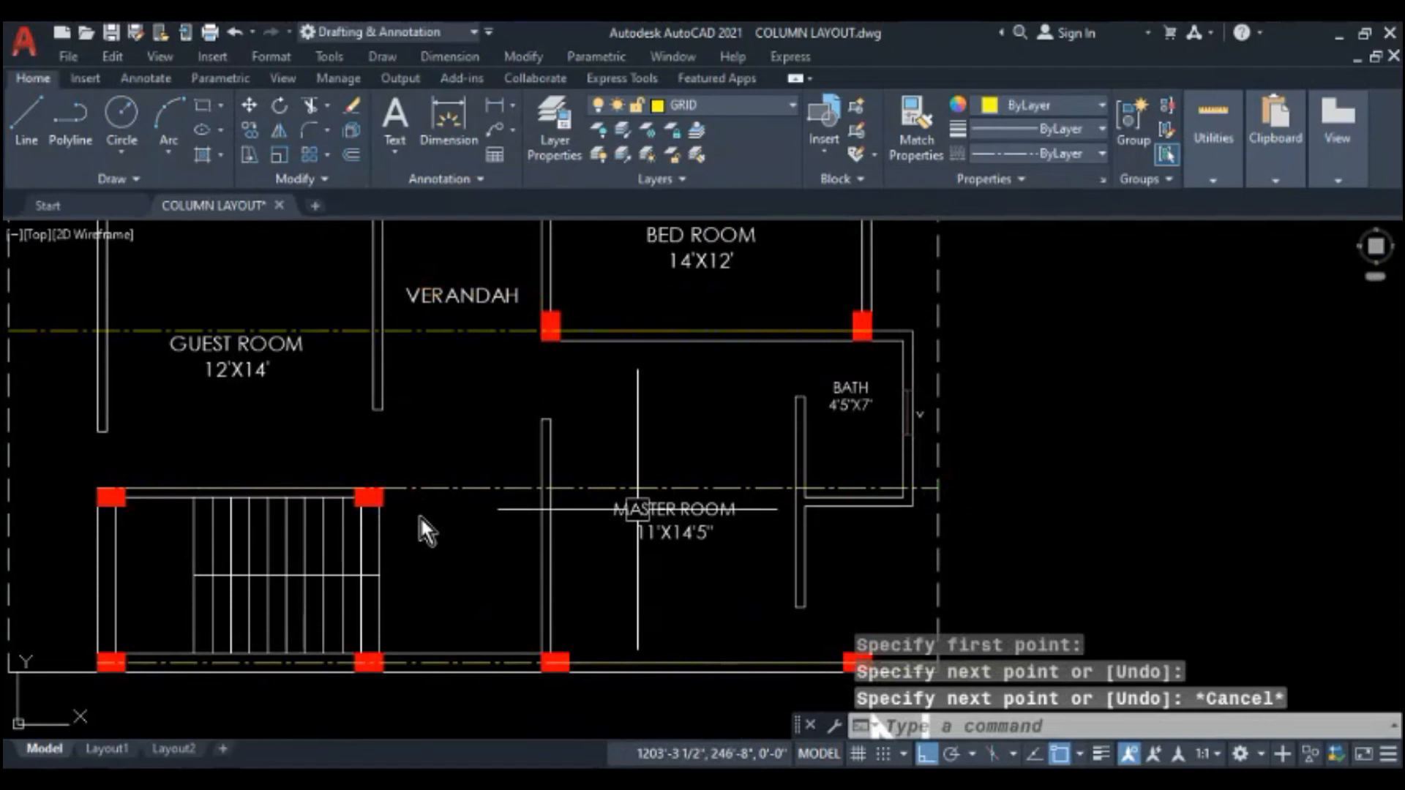
- Offset the grid line above the staircase 5 inches downward through the upper stair columns
text(o)
key(Return)
text(5)
key(Return)
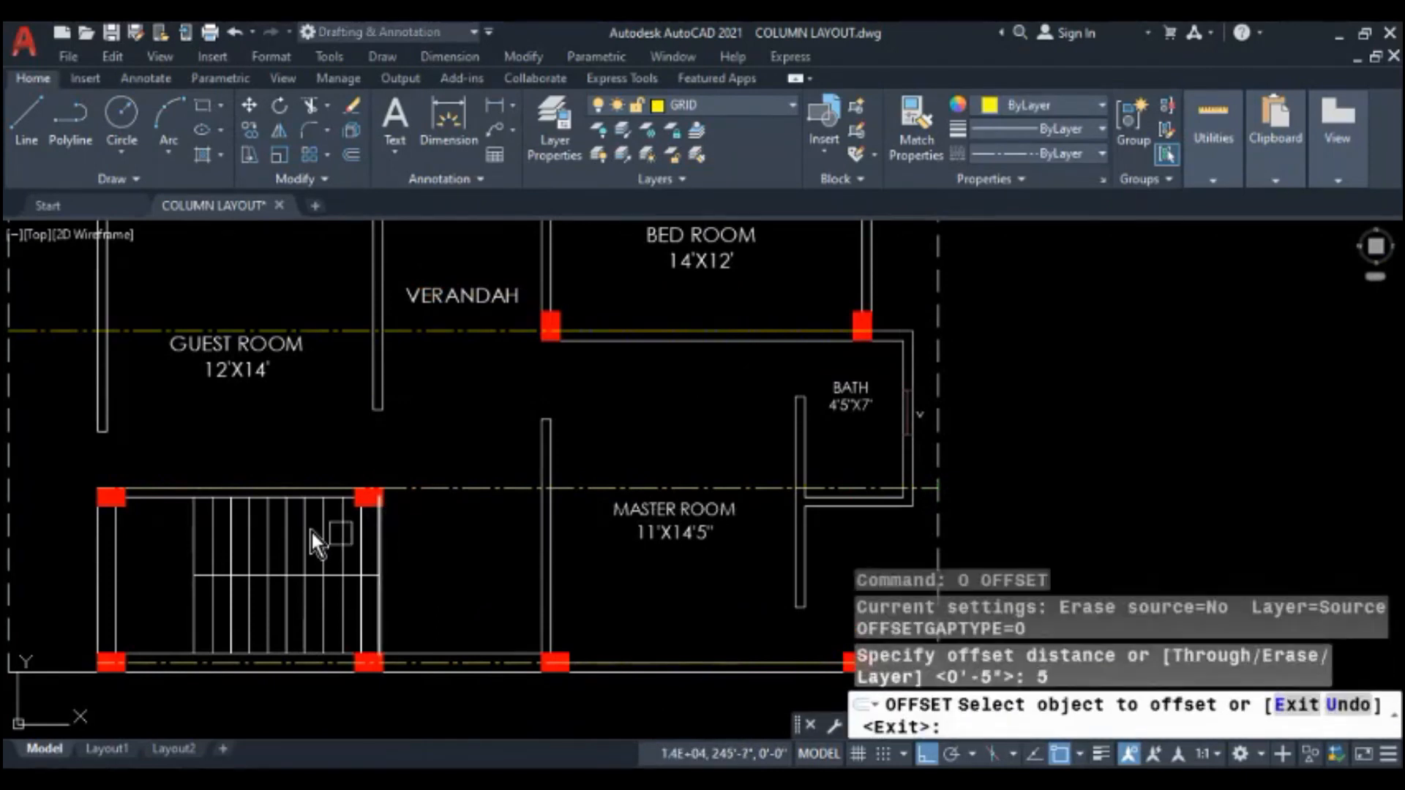
click(435, 488)
scroll(436, 490, up, 3)
key(Escape)
key(Escape)
- Erase the source grid line on the upper edge of the stair columns
click(435, 479)
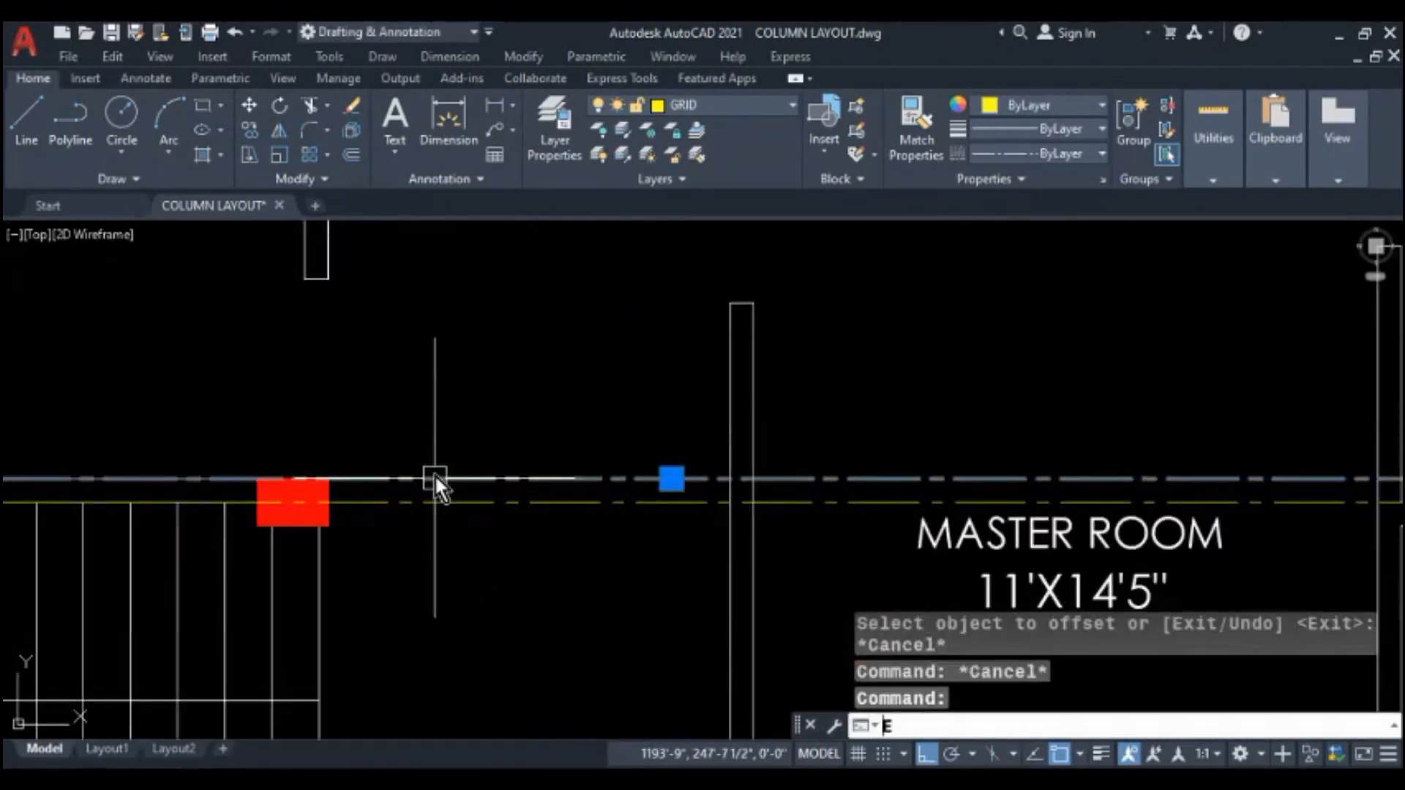
text(e)
key(Return)
scroll(436, 485, down, 5)
- Review the horizontal grid lines through the columns from the staircase up to the kitchen
mouse_move(495, 476)
middle_down()
mouse_move(480, 483)
mouse_move(476, 544)
middle_up()
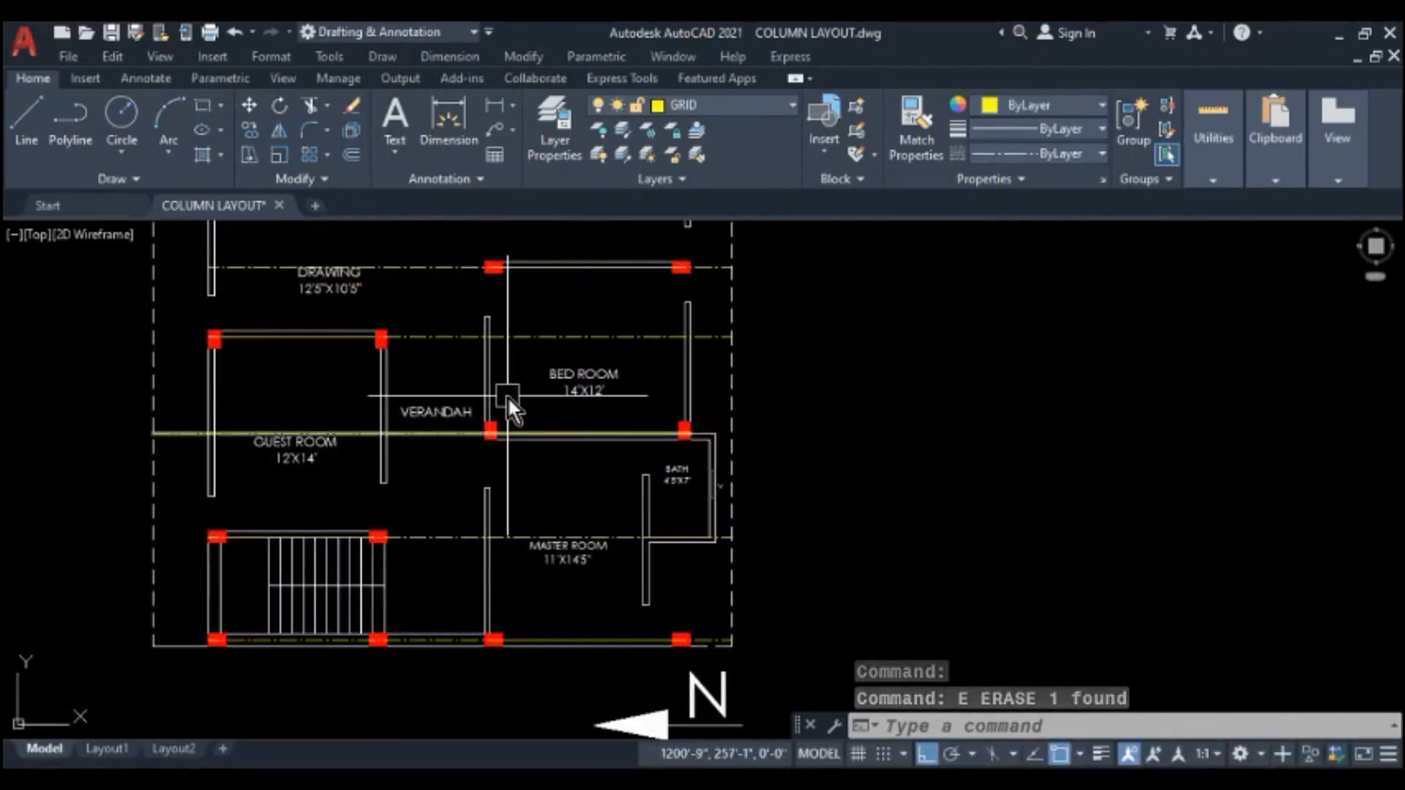
middle_drag(507, 396, 504, 543)
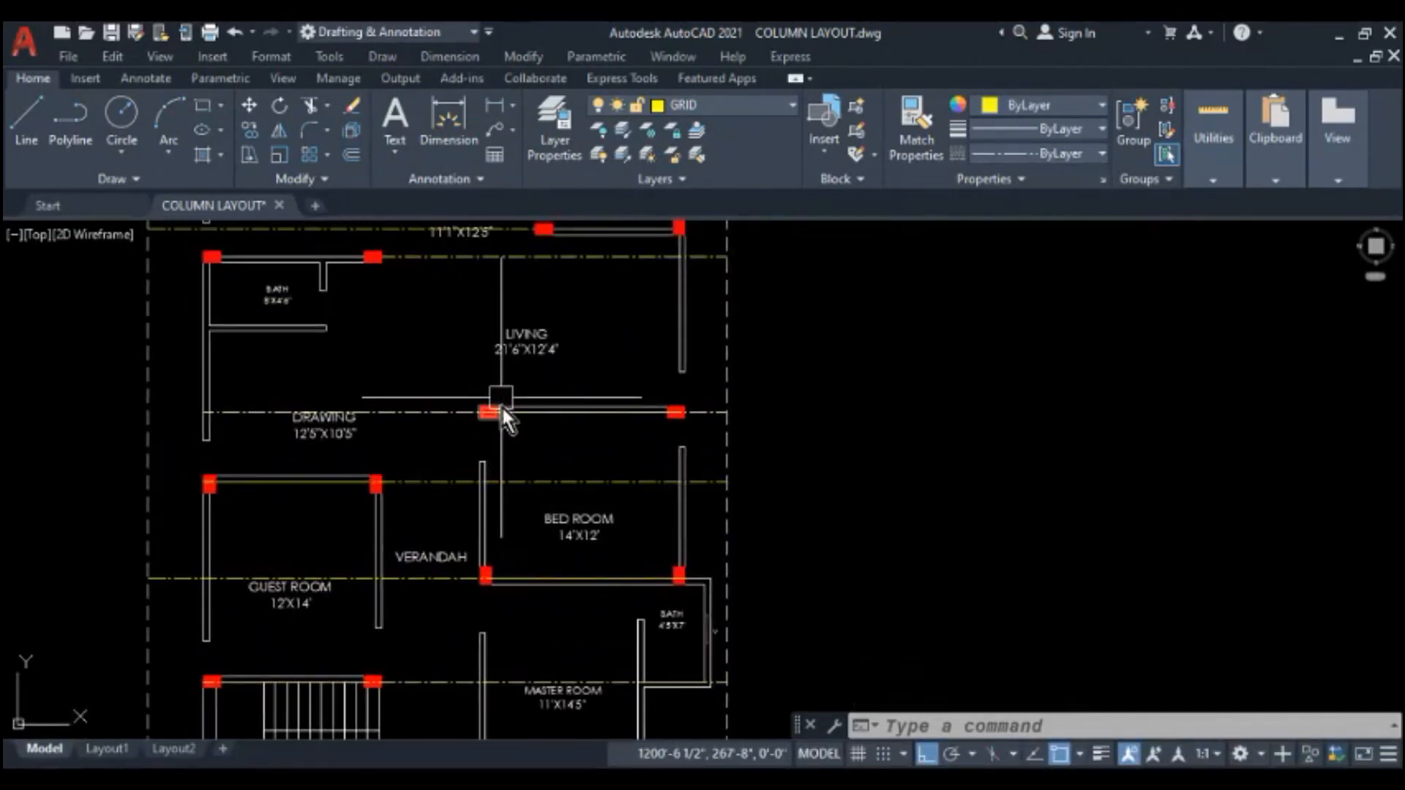
middle_drag(466, 300, 460, 428)
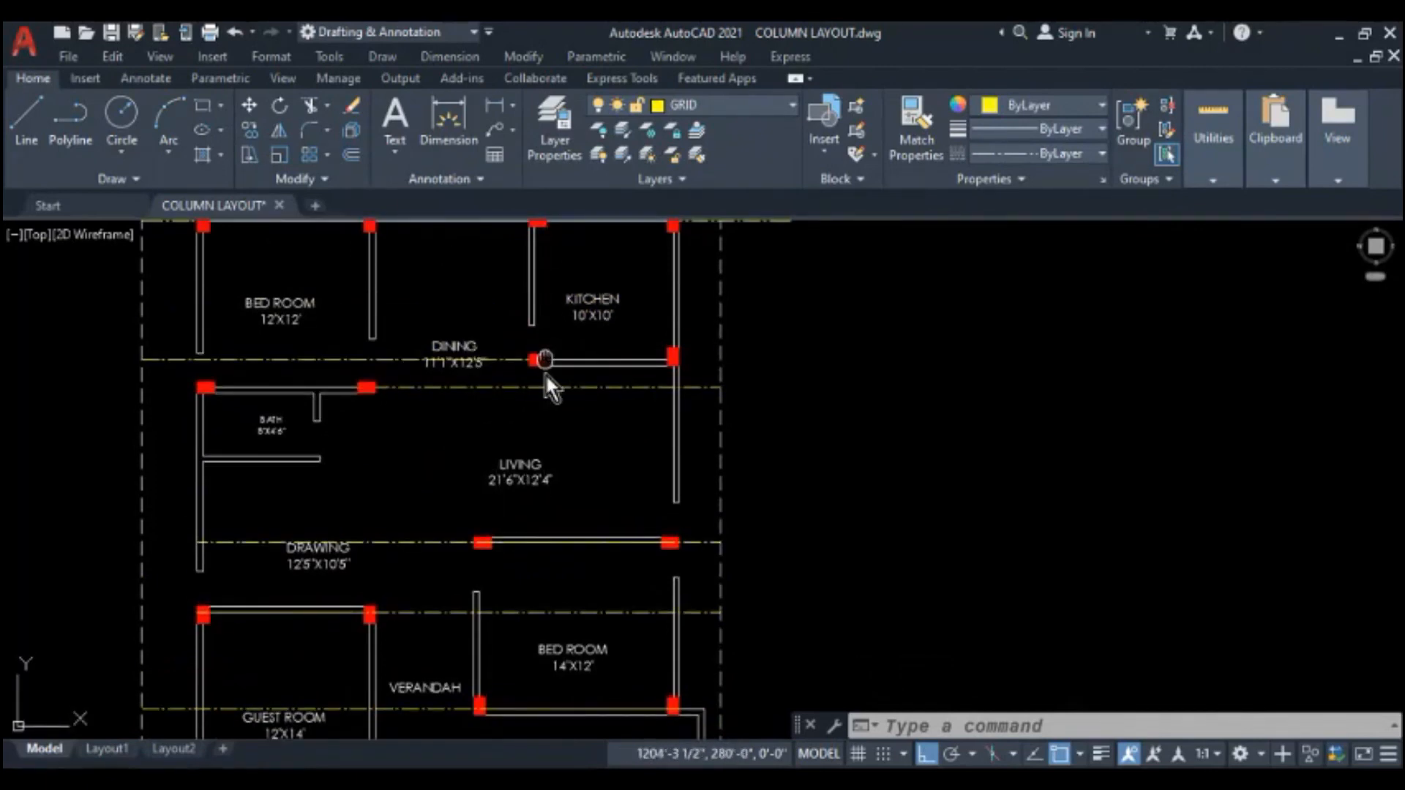
middle_drag(538, 258, 528, 379)
scroll(529, 352, down, 2)
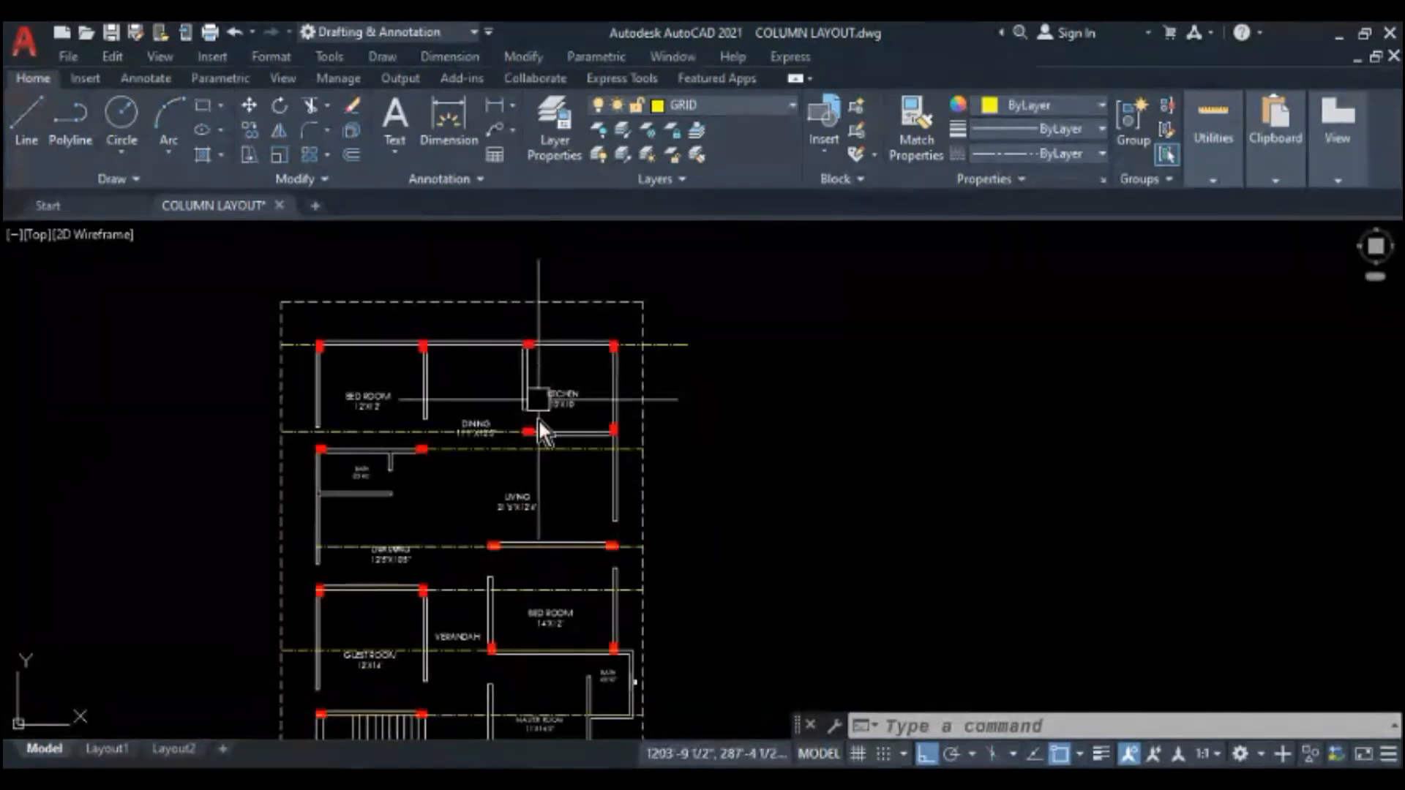
middle_drag(538, 442, 539, 365)
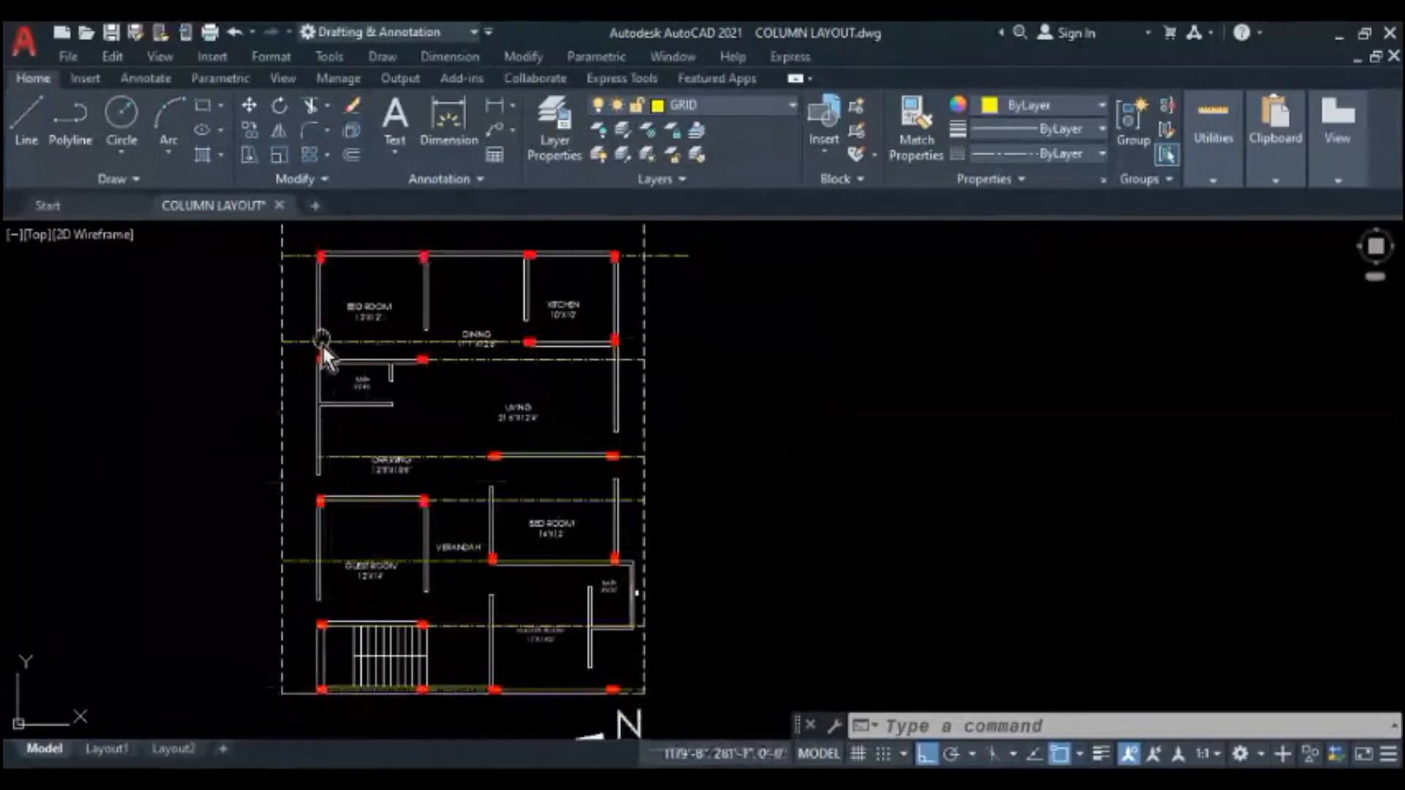
middle_drag(322, 344, 323, 407)
- Draw a vertical grid line from the outer corner of the upper-left bedroom column down to the staircase's lower-left column
click(33, 121)
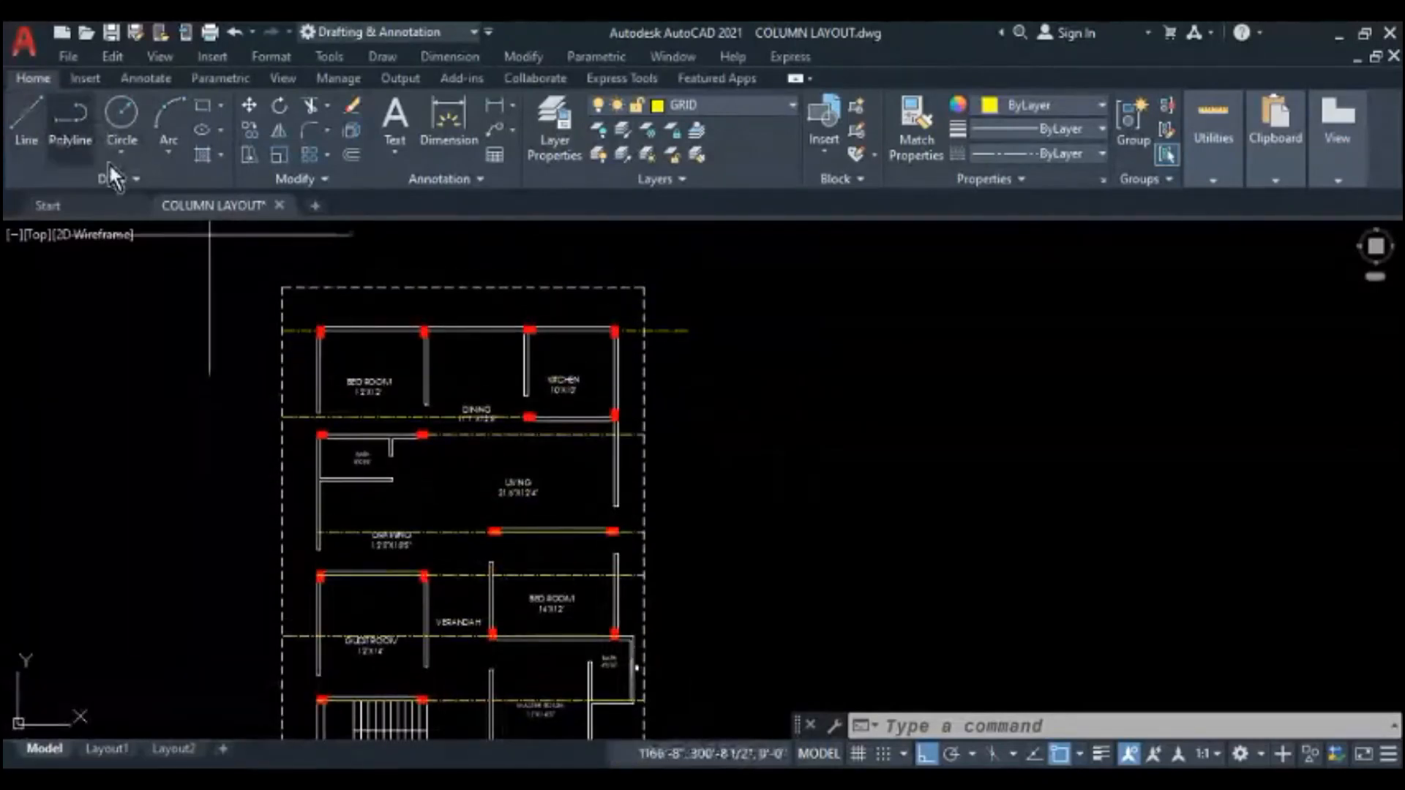
scroll(321, 330, up, 6)
click(274, 301)
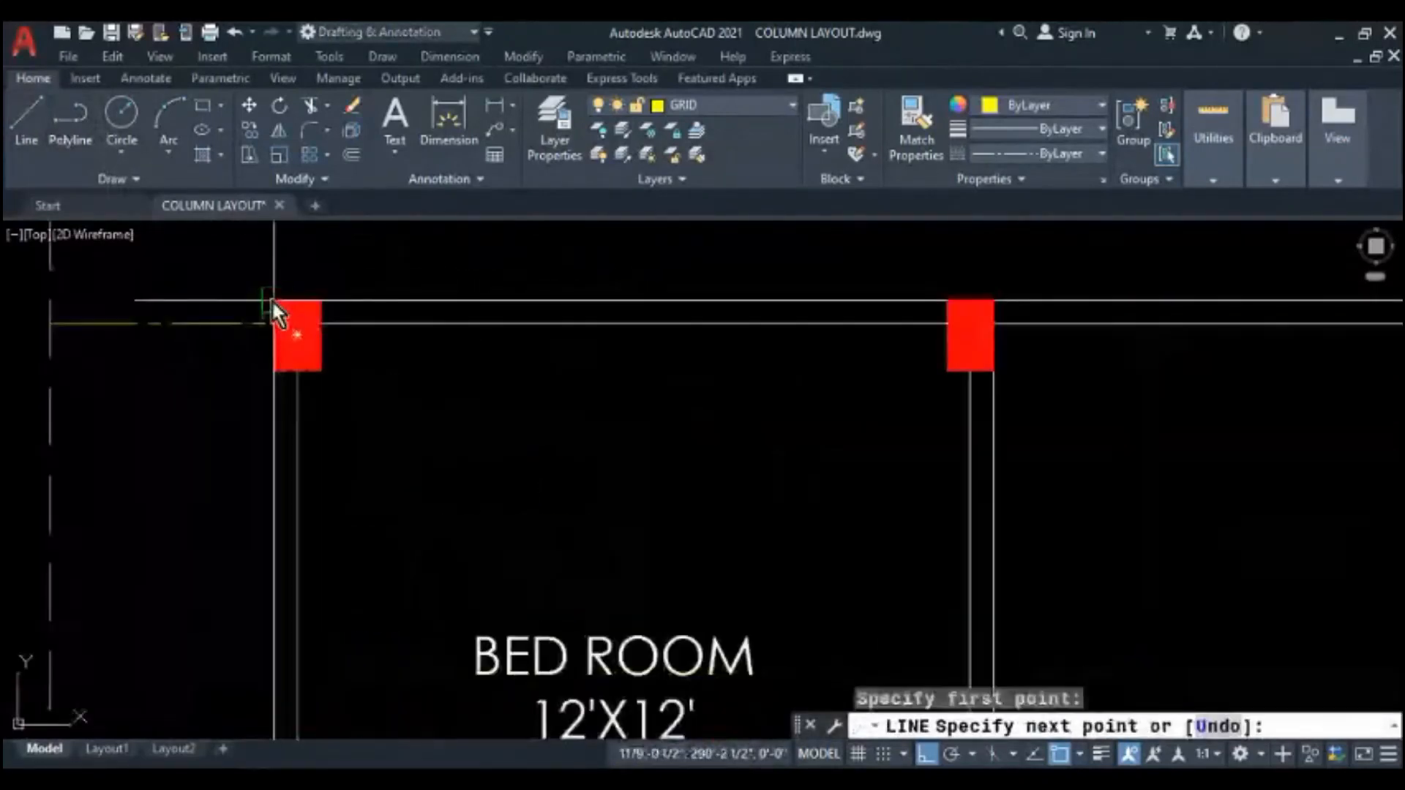
scroll(274, 300, down, 6)
scroll(280, 457, up, 2)
scroll(276, 539, up, 5)
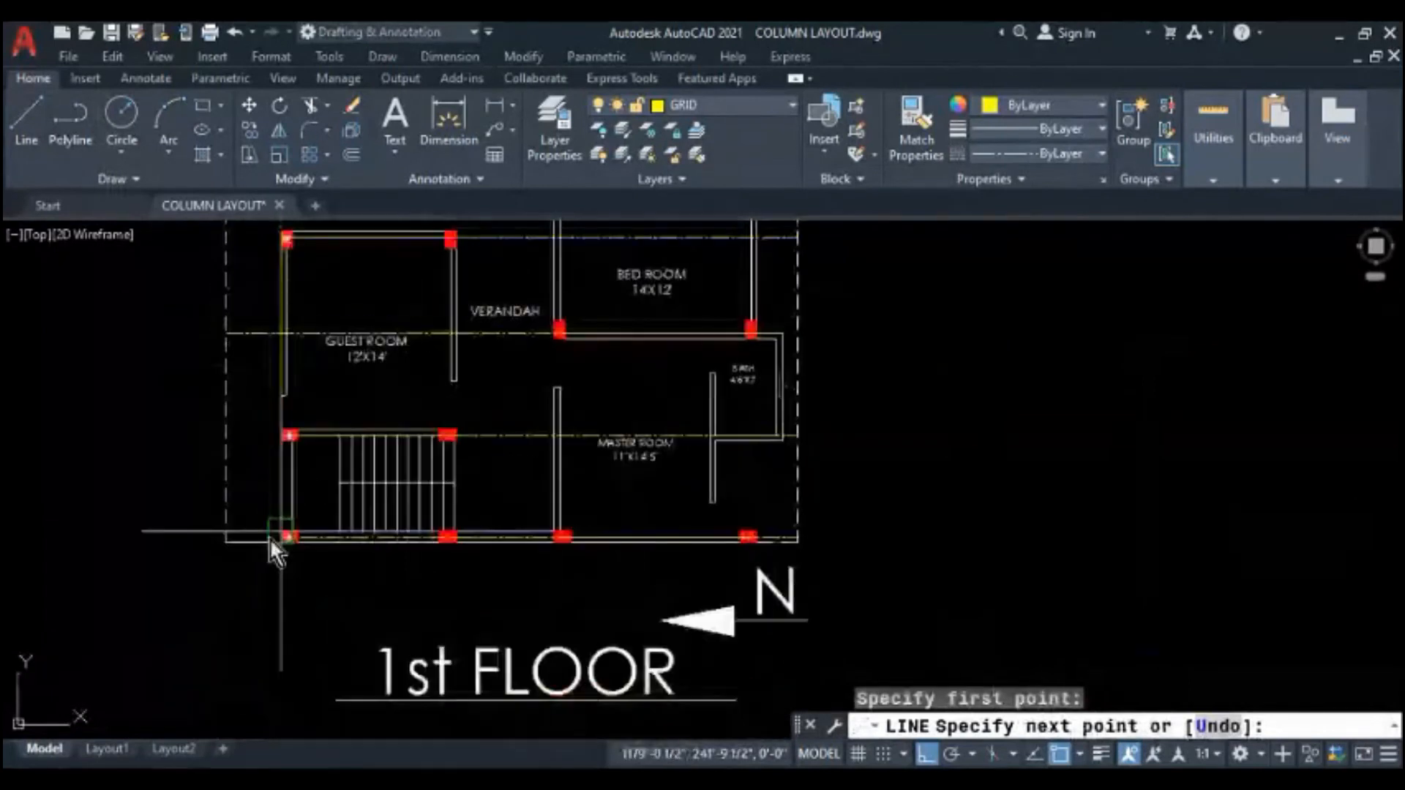
click(298, 546)
scroll(300, 569, down, 4)
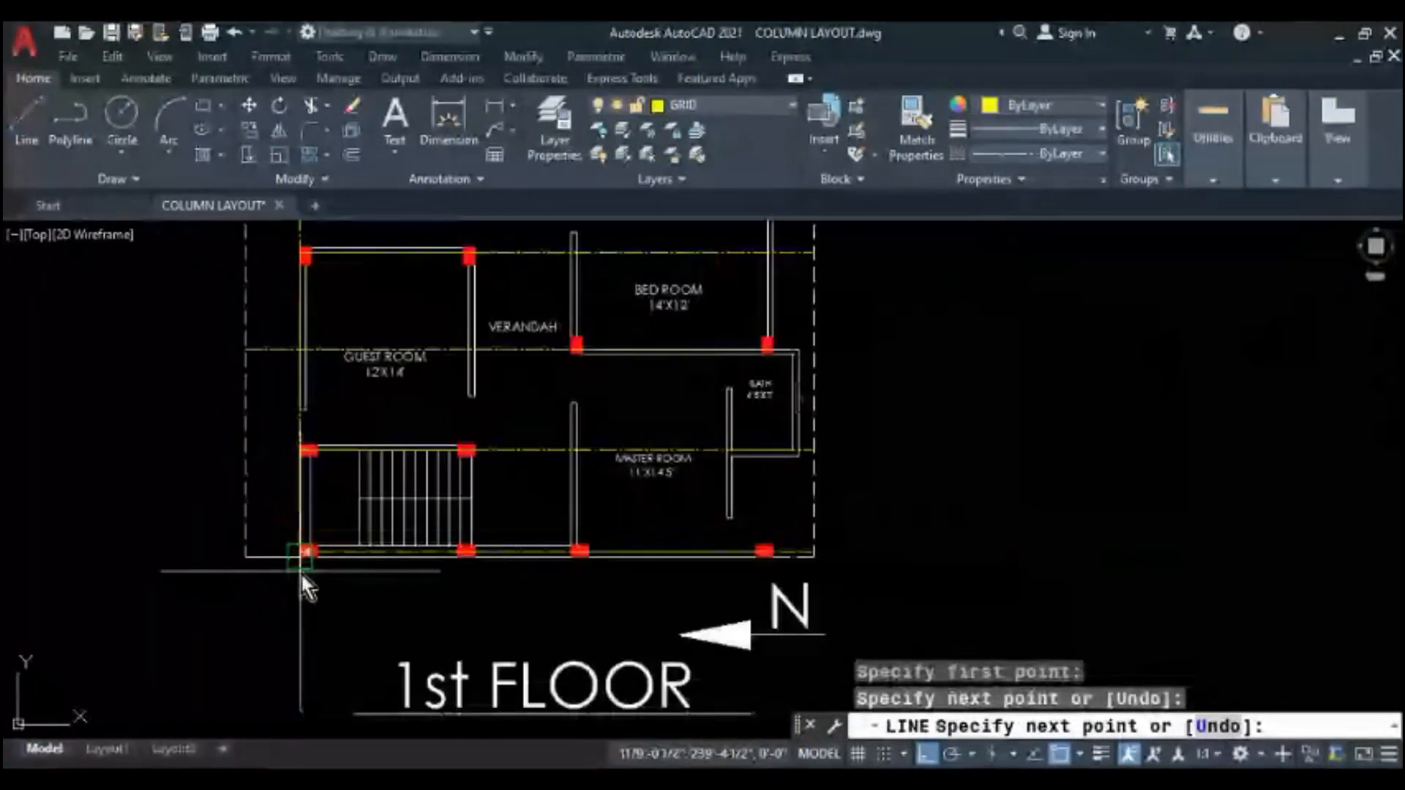
scroll(301, 586, down, 2)
key(Escape)
key(Escape)
- Offset the leftmost vertical grid line 5 inches inward through the columns and erase the source line
scroll(300, 306, up, 8)
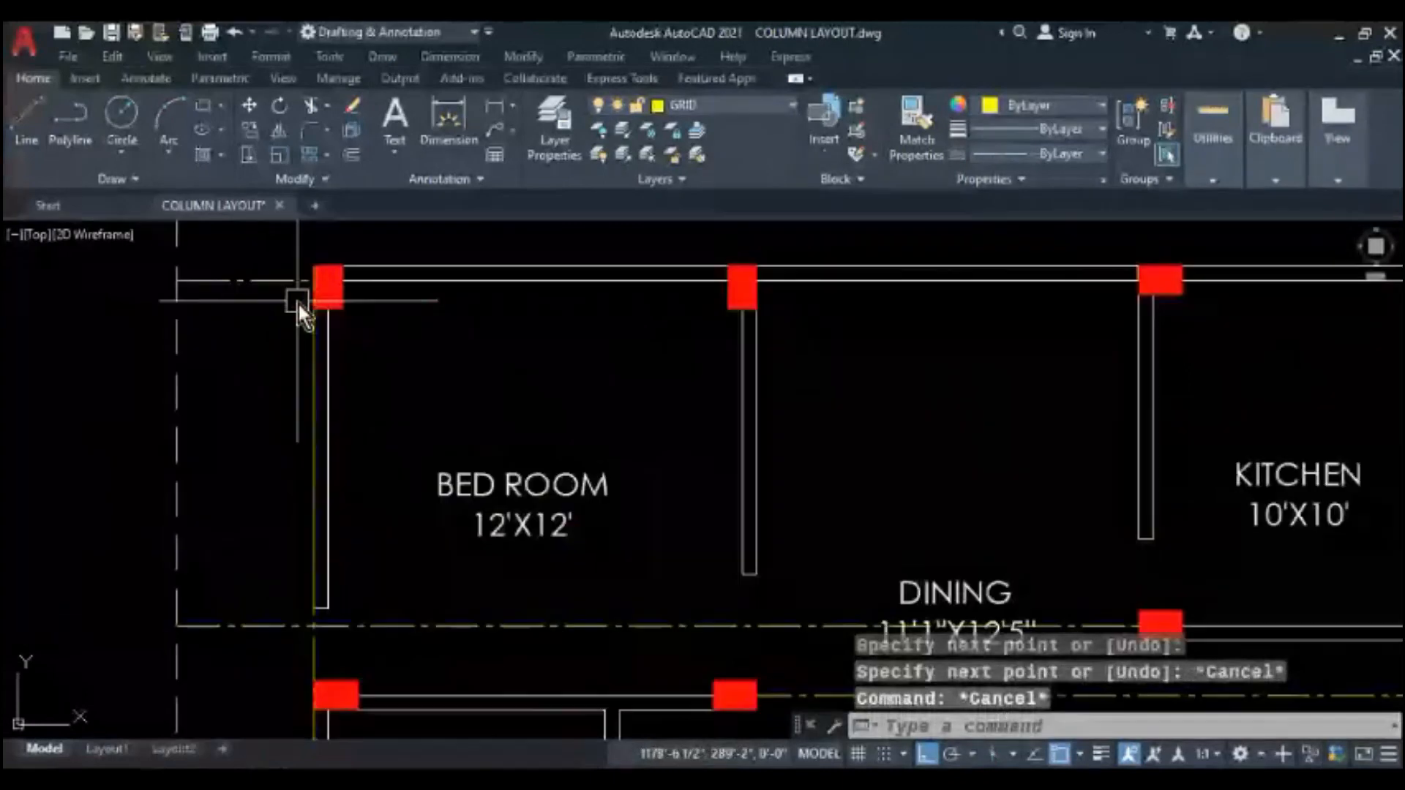
key(Escape)
text(o)
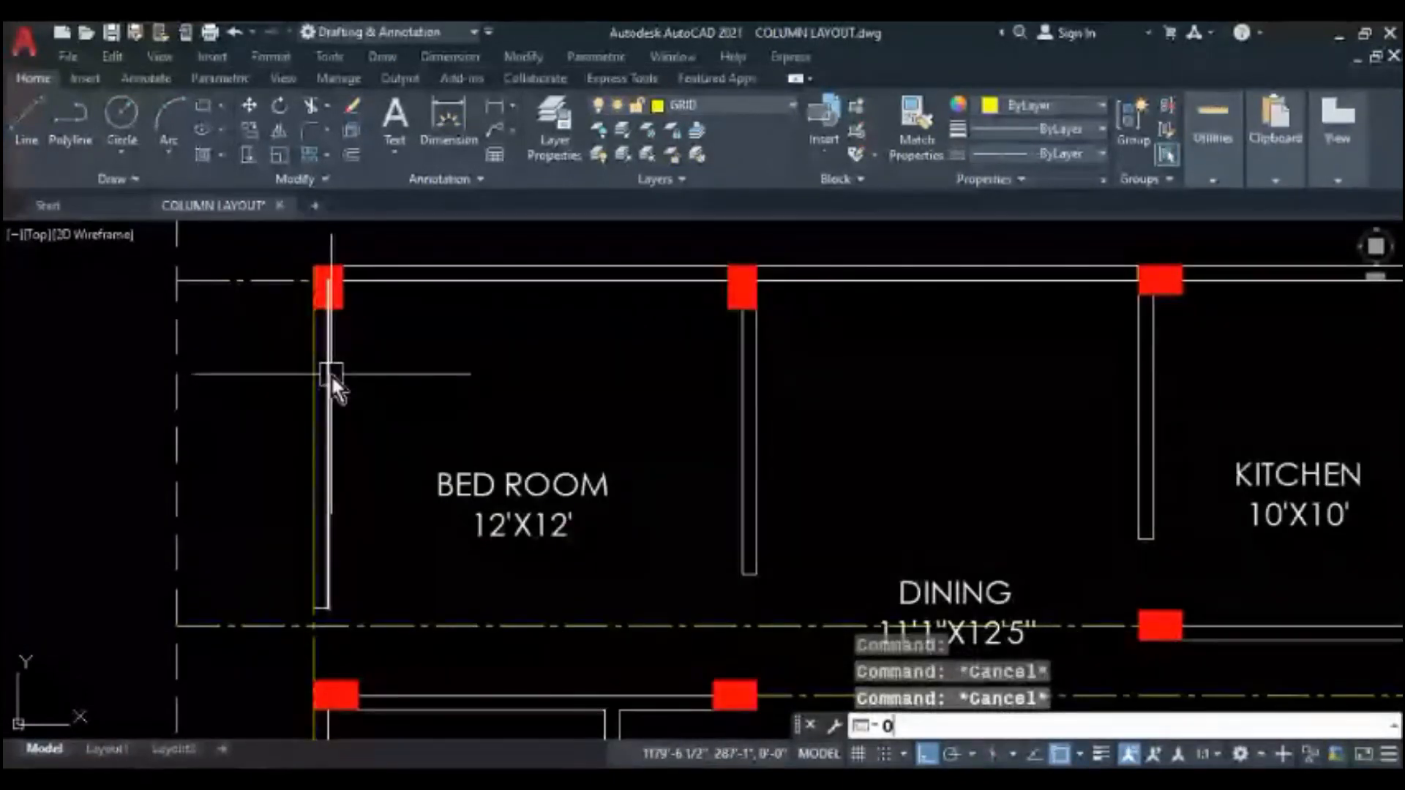
key(Return)
text(5)
key(Return)
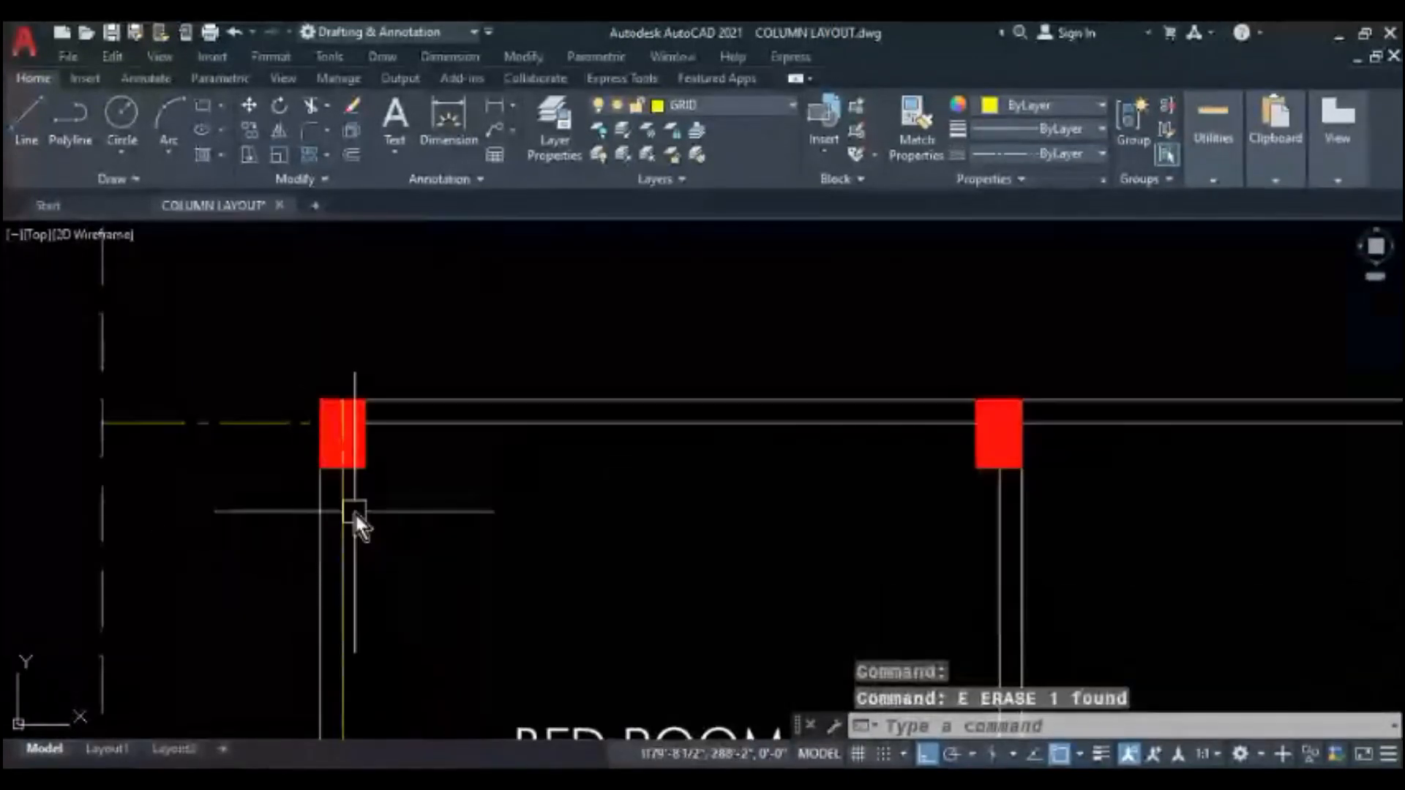
- Stretch the upper end of the leftmost vertical grid line up to the dashed boundary above the bedroom
click(355, 433)
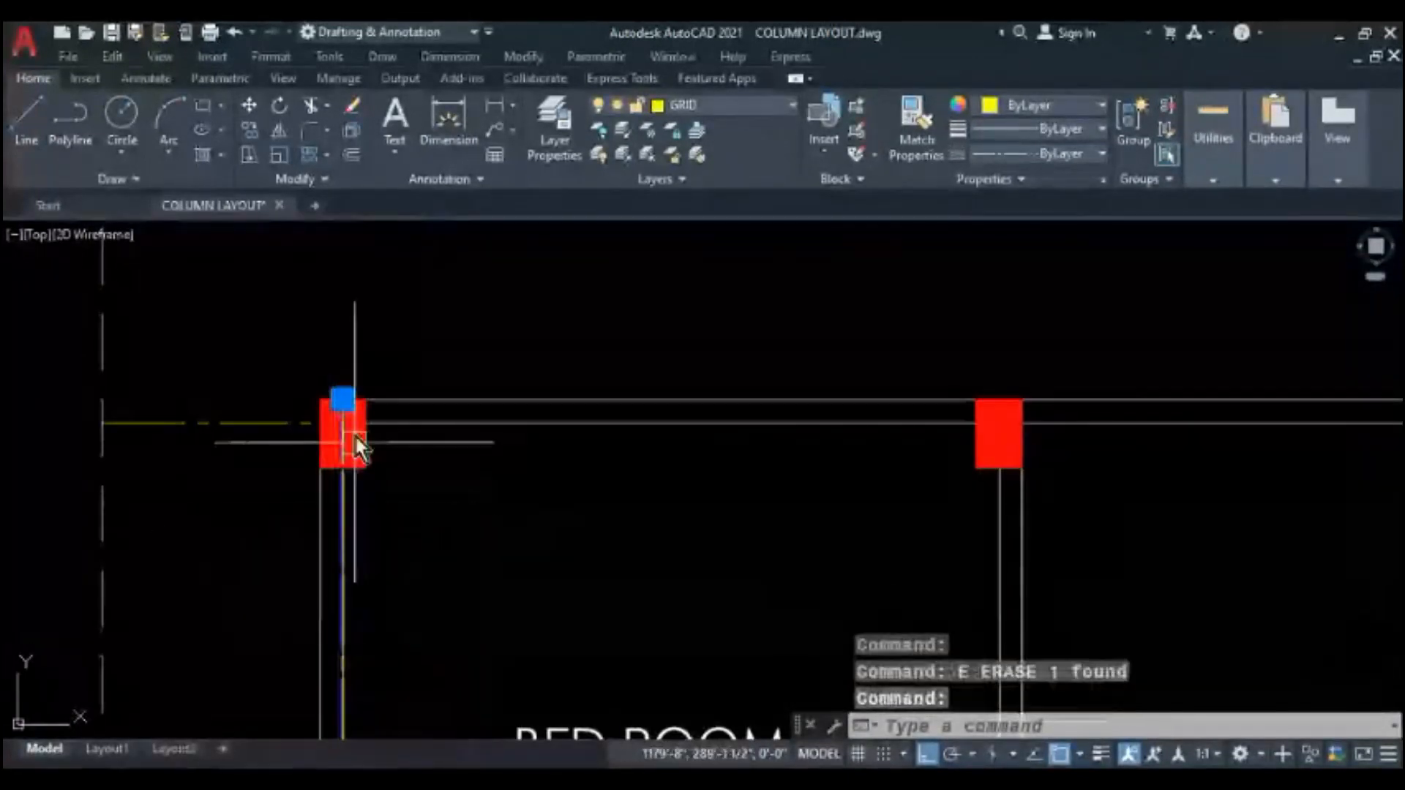
click(341, 401)
scroll(331, 505, down, 2)
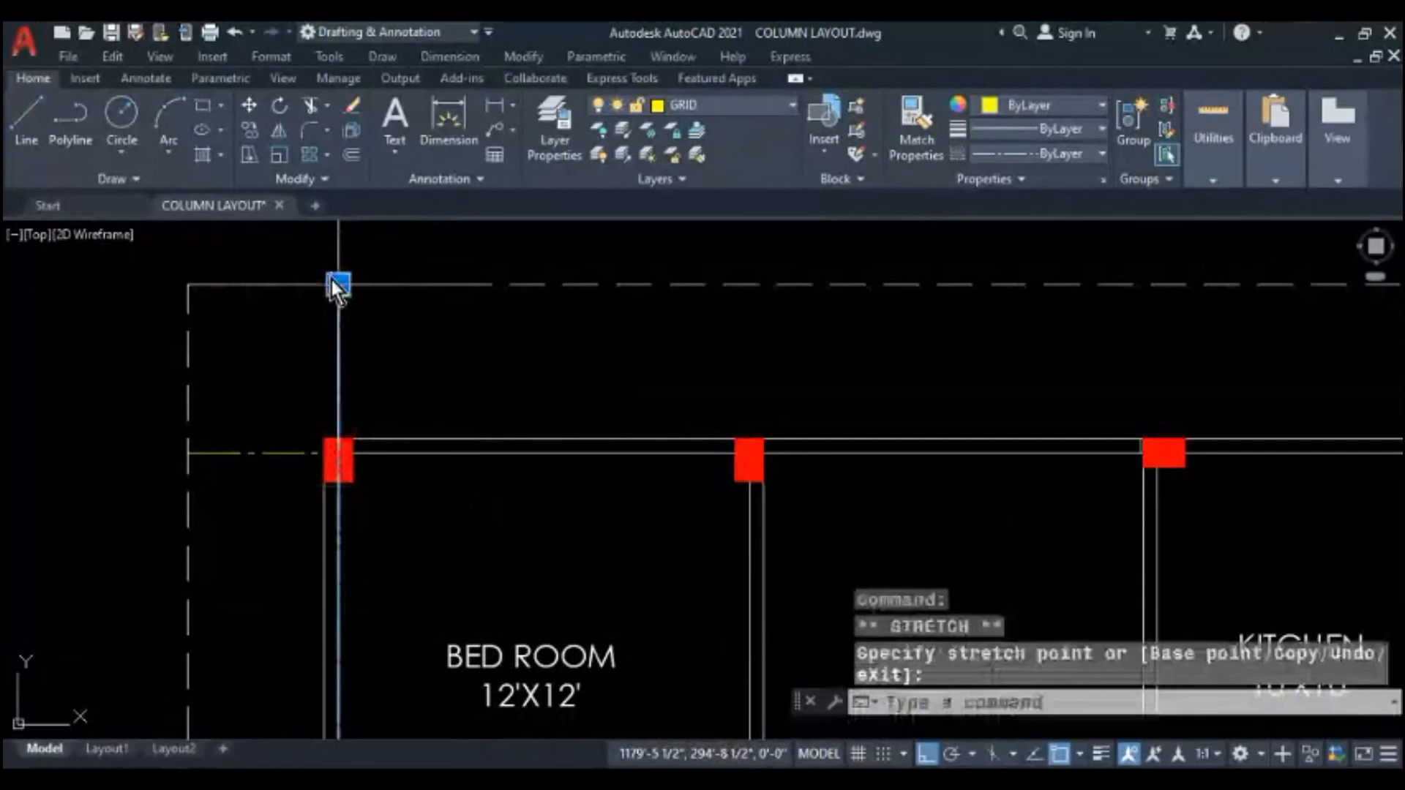
key(Escape)
scroll(335, 293, down, 6)
key(Escape)
- Draw a vertical grid line from the right corner of the column between bedroom and dining down past the staircase's lower-right column
middle_drag(400, 394, 375, 369)
scroll(394, 315, up, 4)
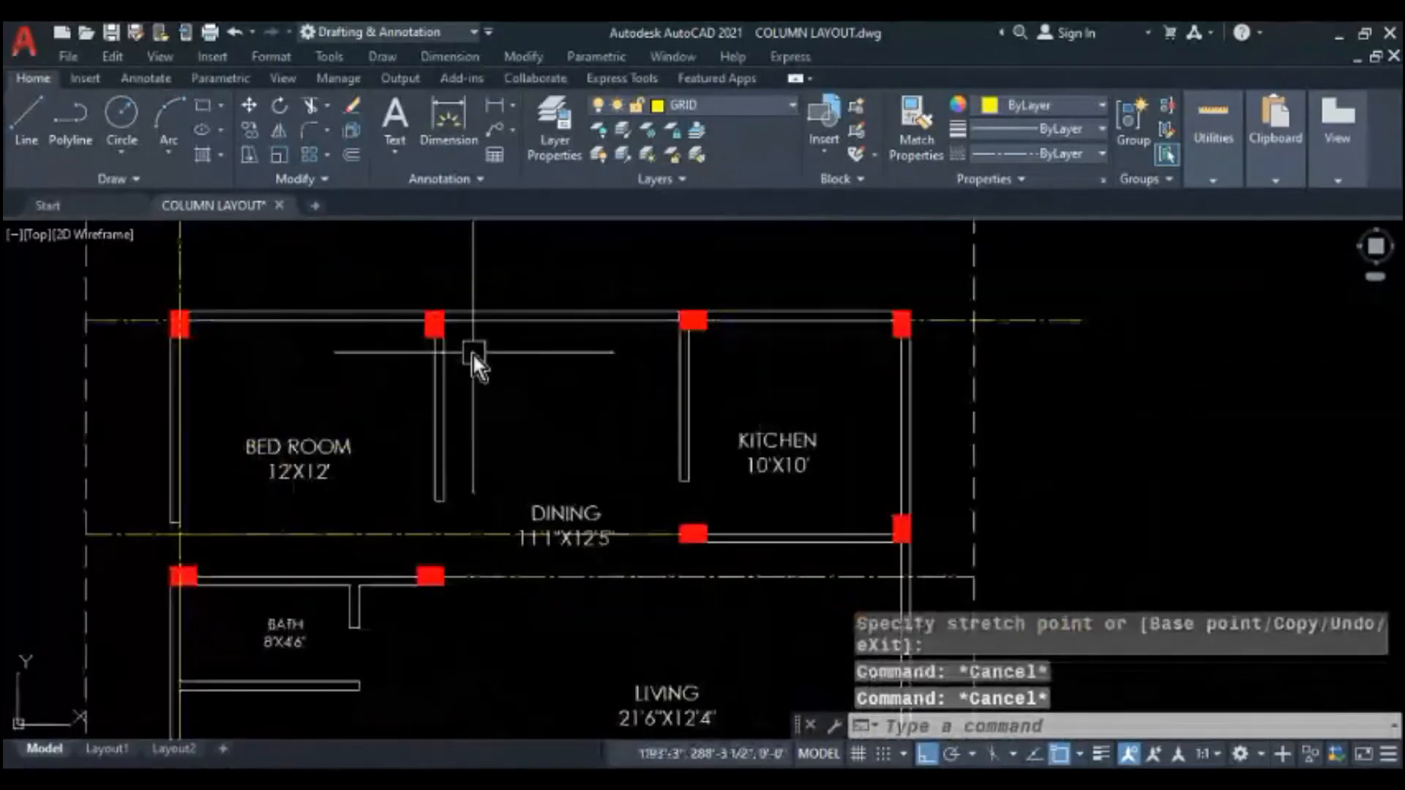
middle_drag(473, 354, 451, 375)
click(25, 132)
scroll(385, 335, up, 2)
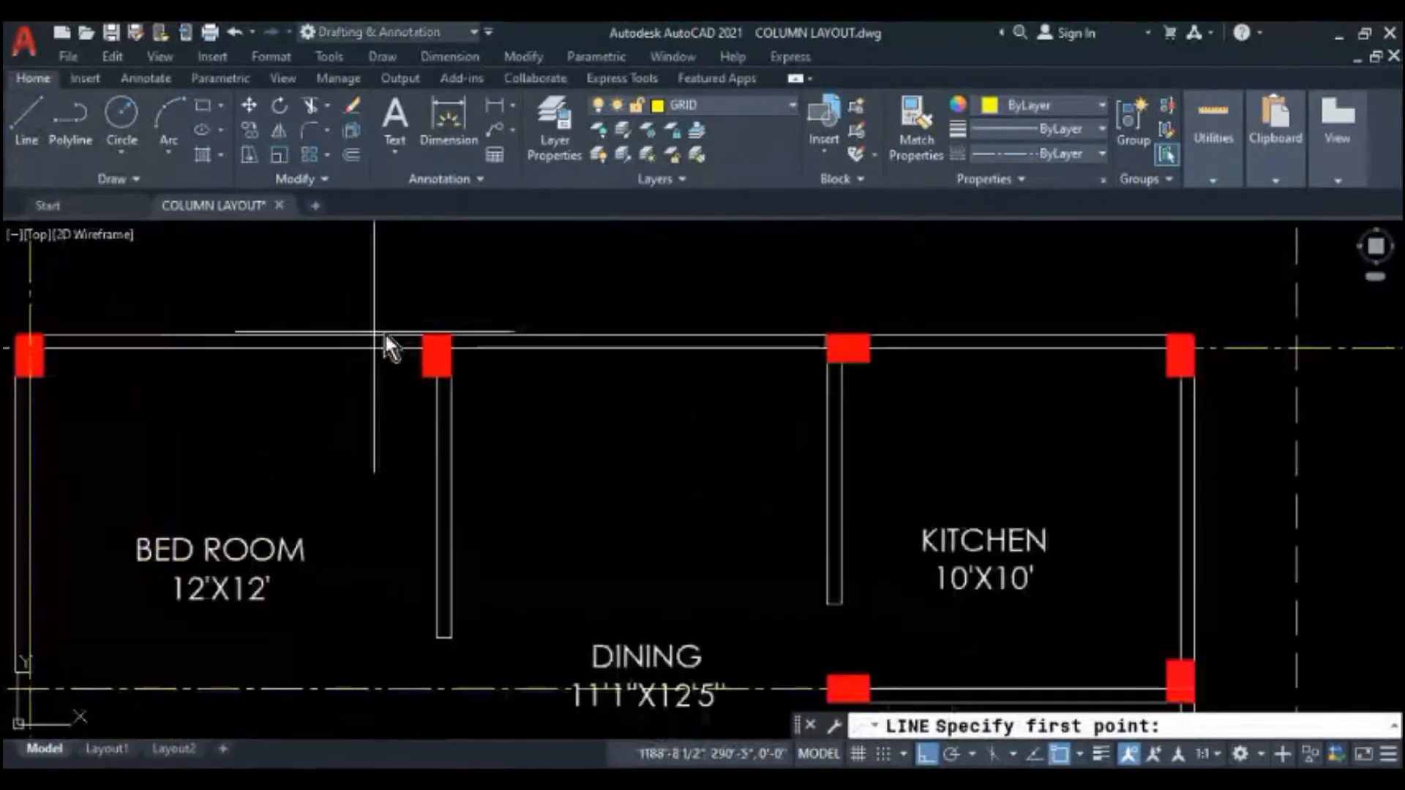
scroll(385, 336, up, 2)
click(488, 327)
scroll(481, 279, down, 4)
scroll(482, 280, down, 2)
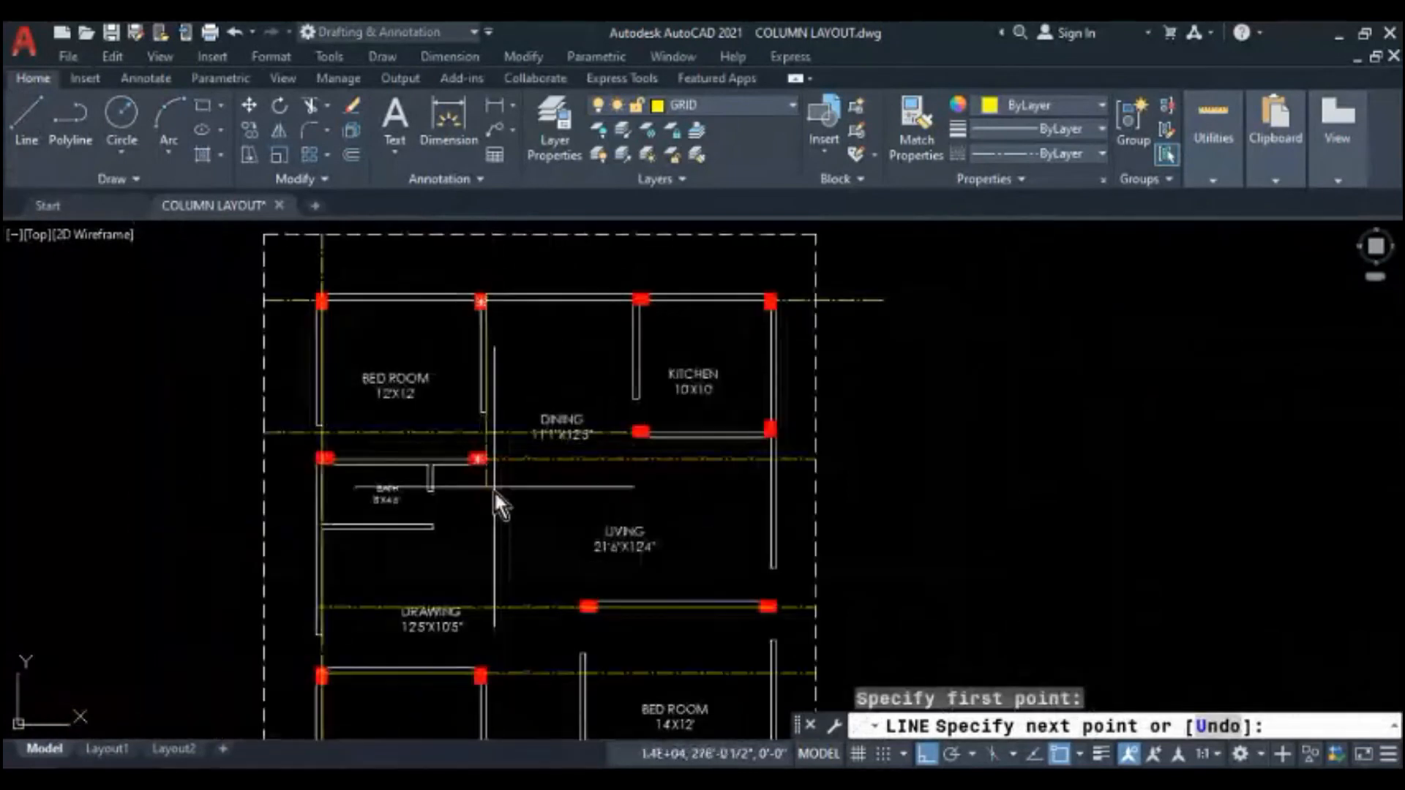
middle_drag(494, 491, 472, 372)
middle_drag(462, 494, 464, 236)
scroll(464, 236, up, 4)
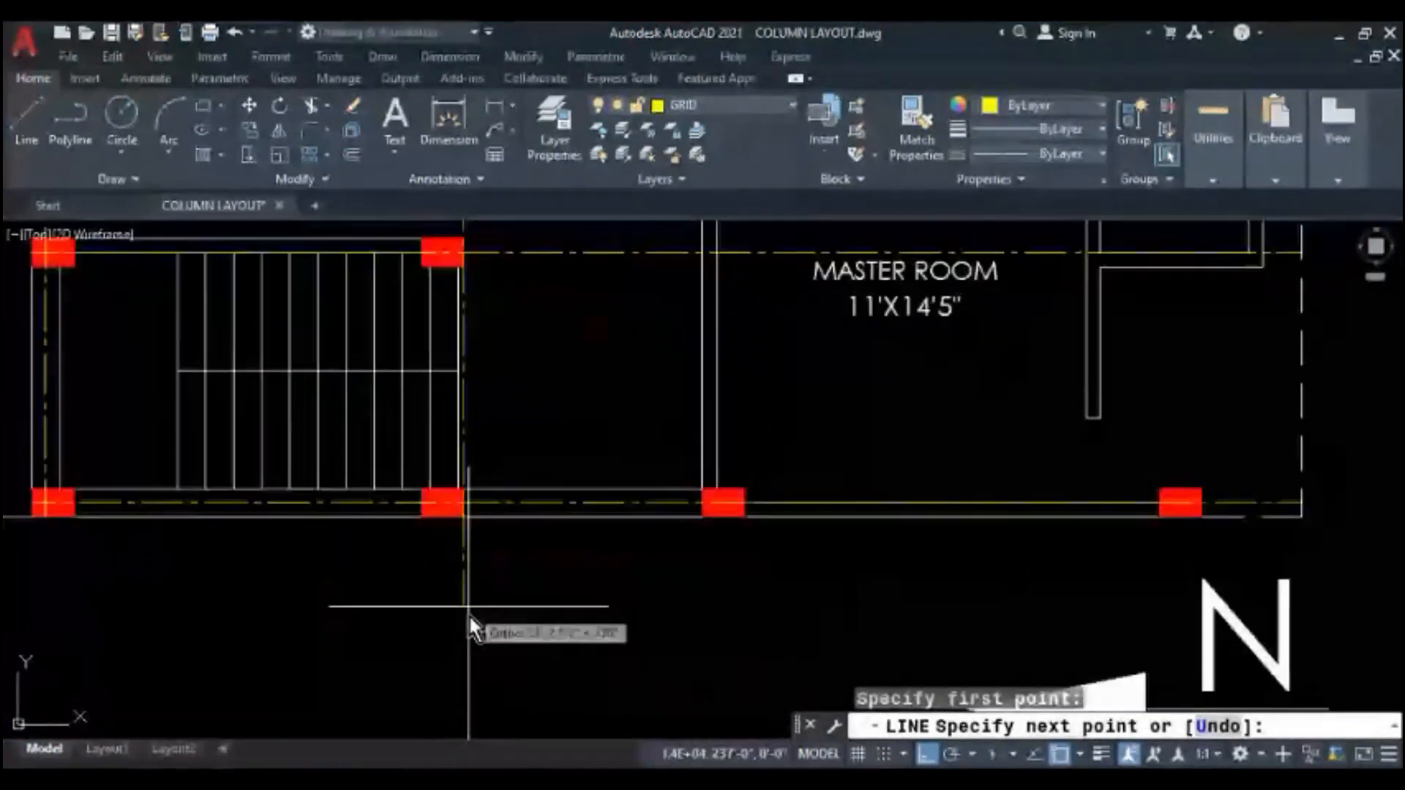
click(465, 635)
key(Escape)
key(Escape)
- Offset the second vertical grid line 5 inches to the left through the guest room and stair columns
scroll(546, 622, down, 2)
middle_drag(559, 466, 505, 632)
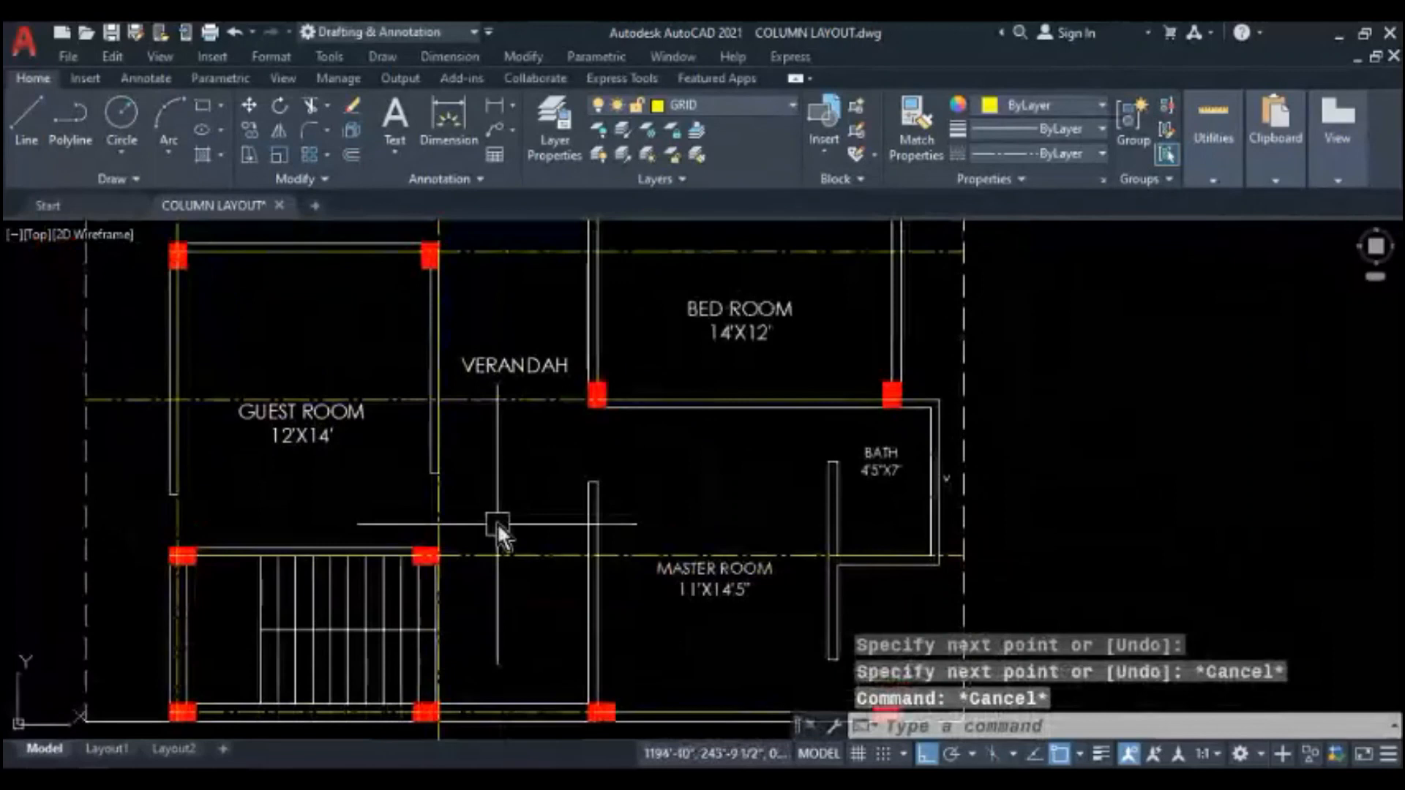
middle_drag(473, 426, 460, 609)
text(o)
key(Return)
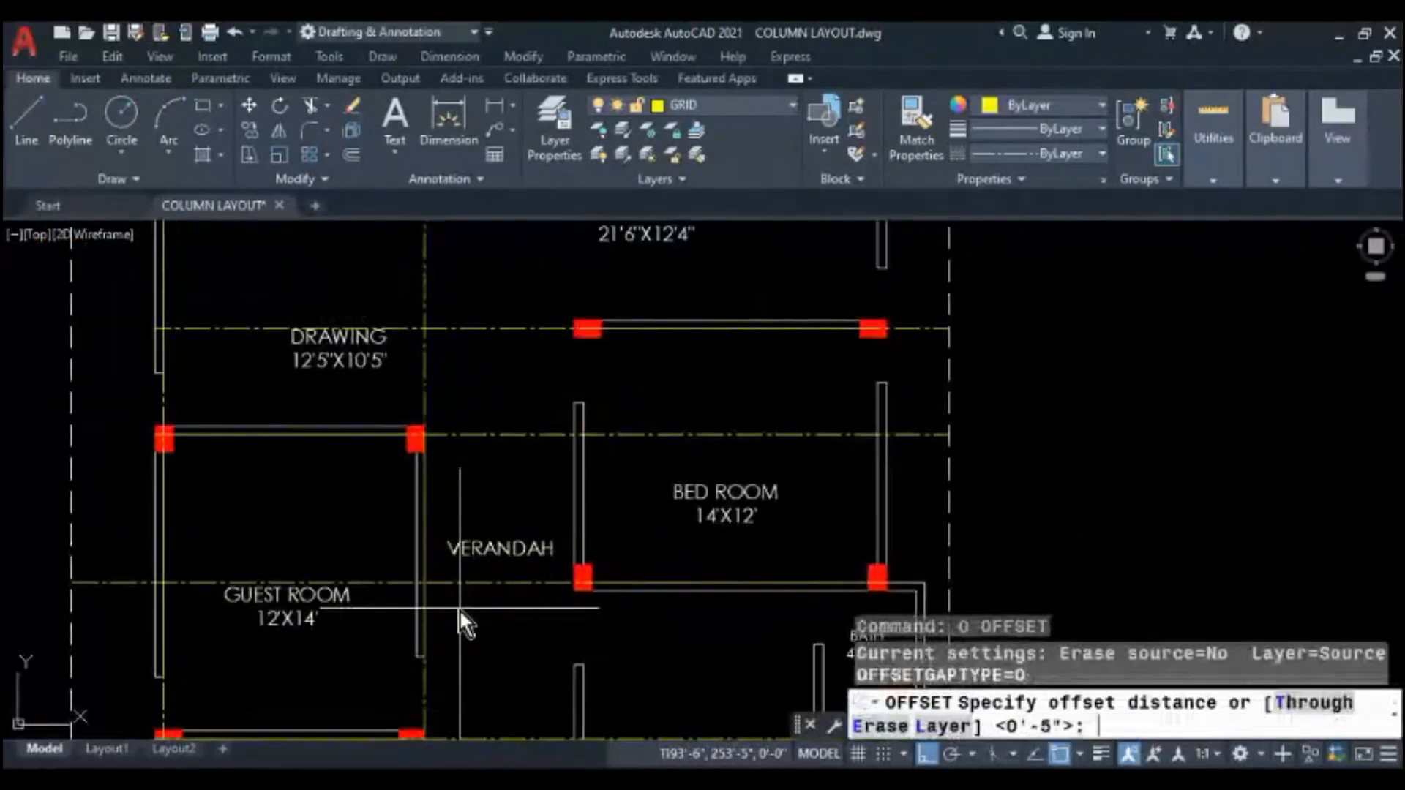
text(5)
key(Return)
click(425, 375)
scroll(393, 381, up, 3)
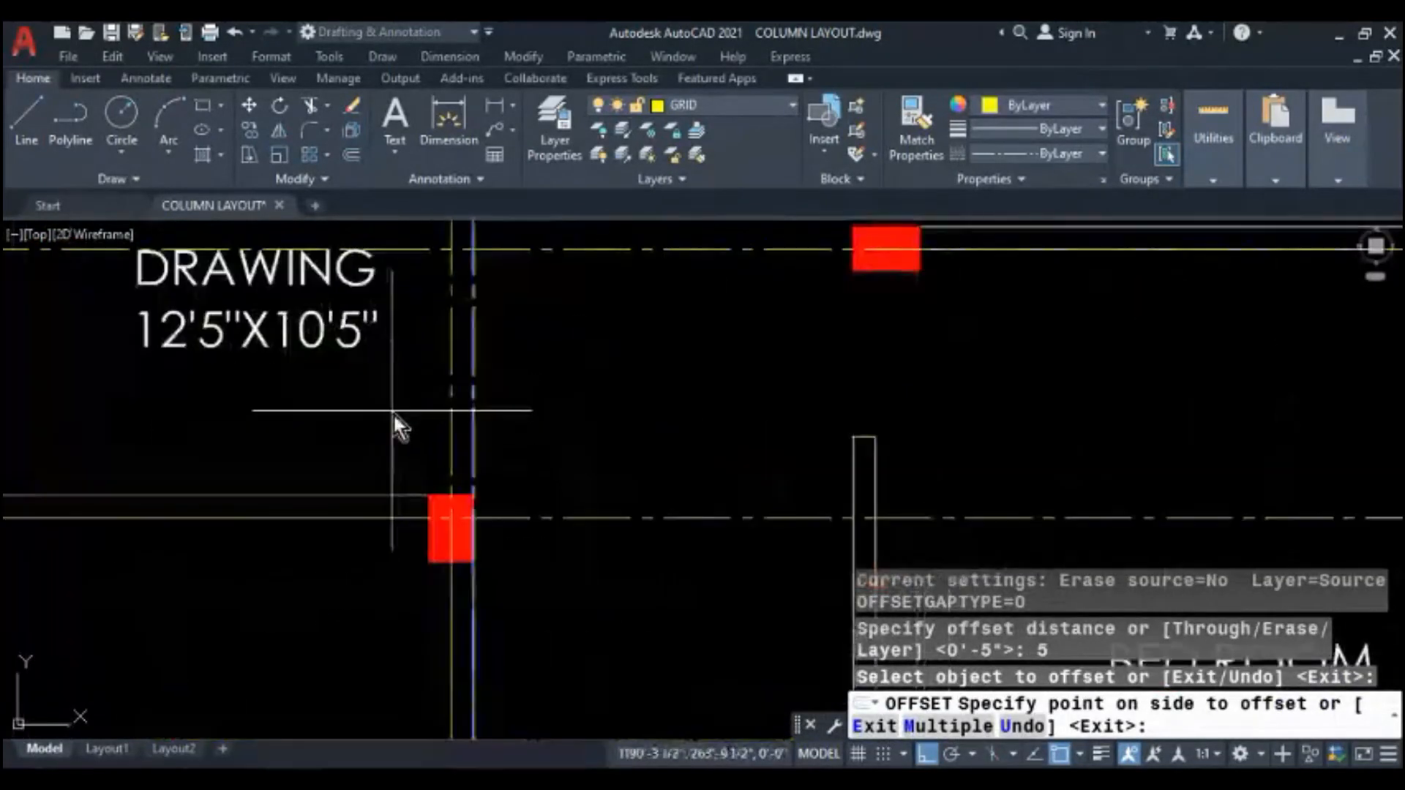
click(393, 416)
key(Escape)
- Erase the source vertical grid line on the right edge of the guest room and stair columns
click(476, 414)
text(e)
key(Return)
scroll(435, 521, down, 4)
middle_drag(469, 393, 427, 183)
scroll(408, 586, up, 4)
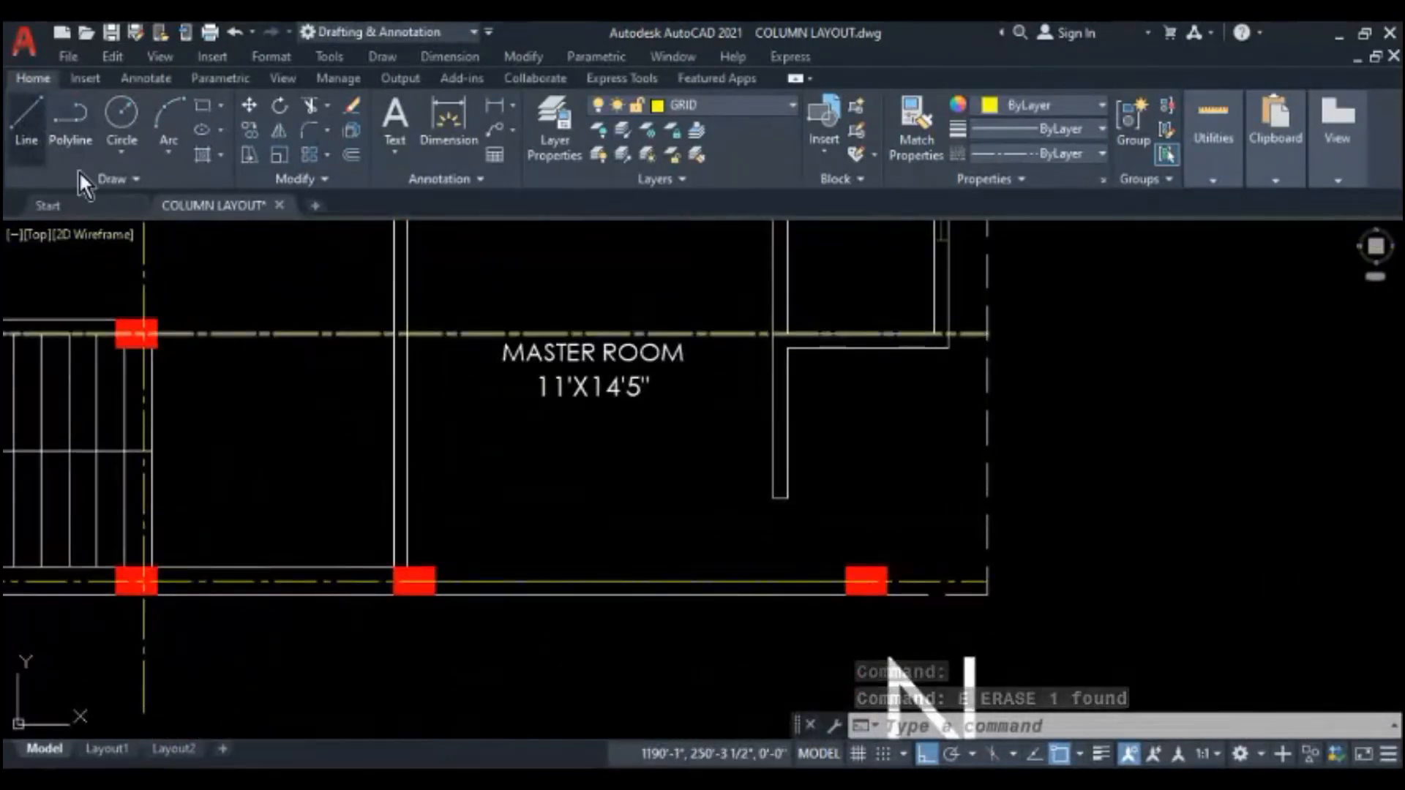
- Draw a vertical grid line from the left corner of the master room's lower-left column up to the dashed boundary above the dining area
click(26, 121)
scroll(383, 600, up, 3)
click(398, 601)
scroll(389, 718, down, 5)
middle_drag(405, 334, 406, 646)
middle_drag(372, 311, 375, 554)
middle_drag(382, 348, 385, 706)
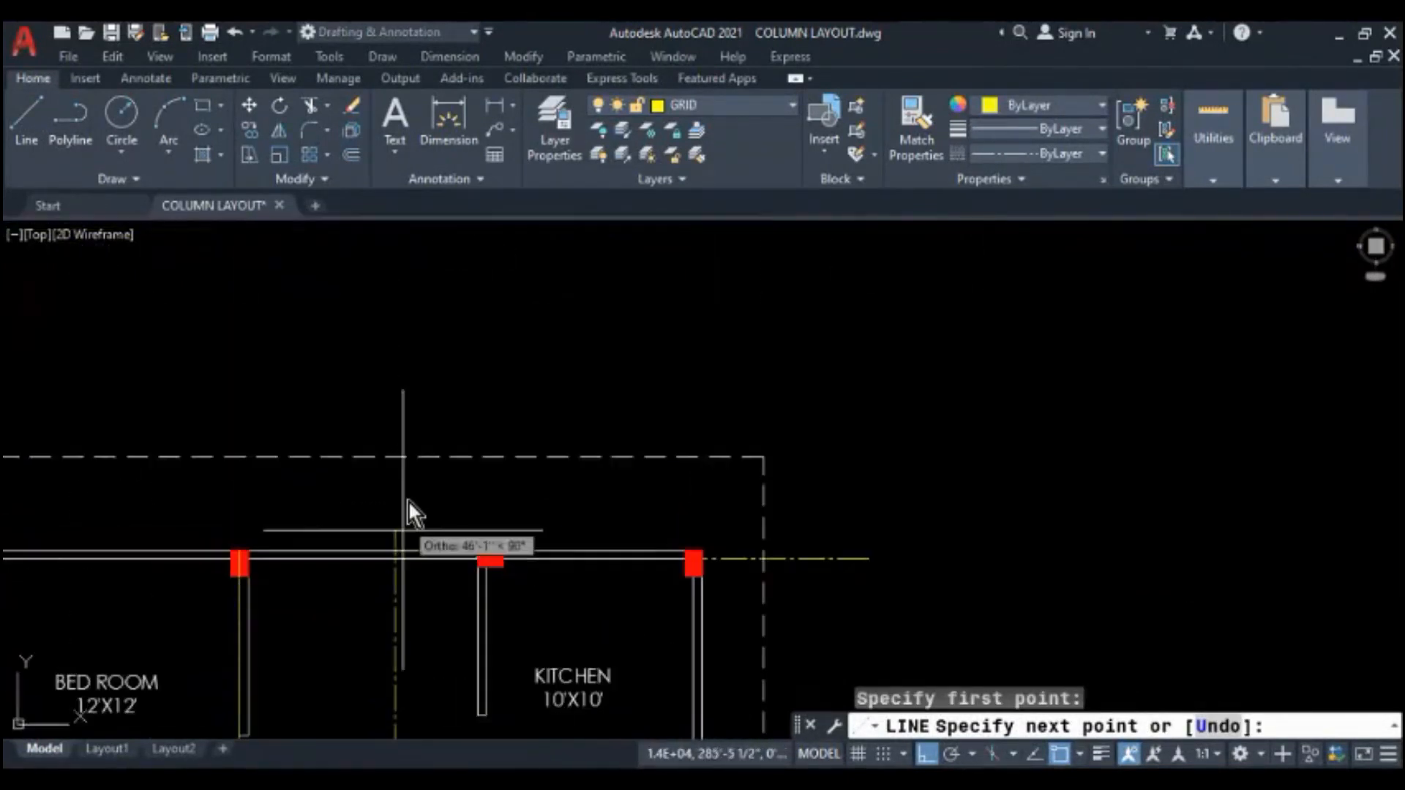
click(392, 448)
key(Escape)
key(Escape)
scroll(415, 448, down, 5)
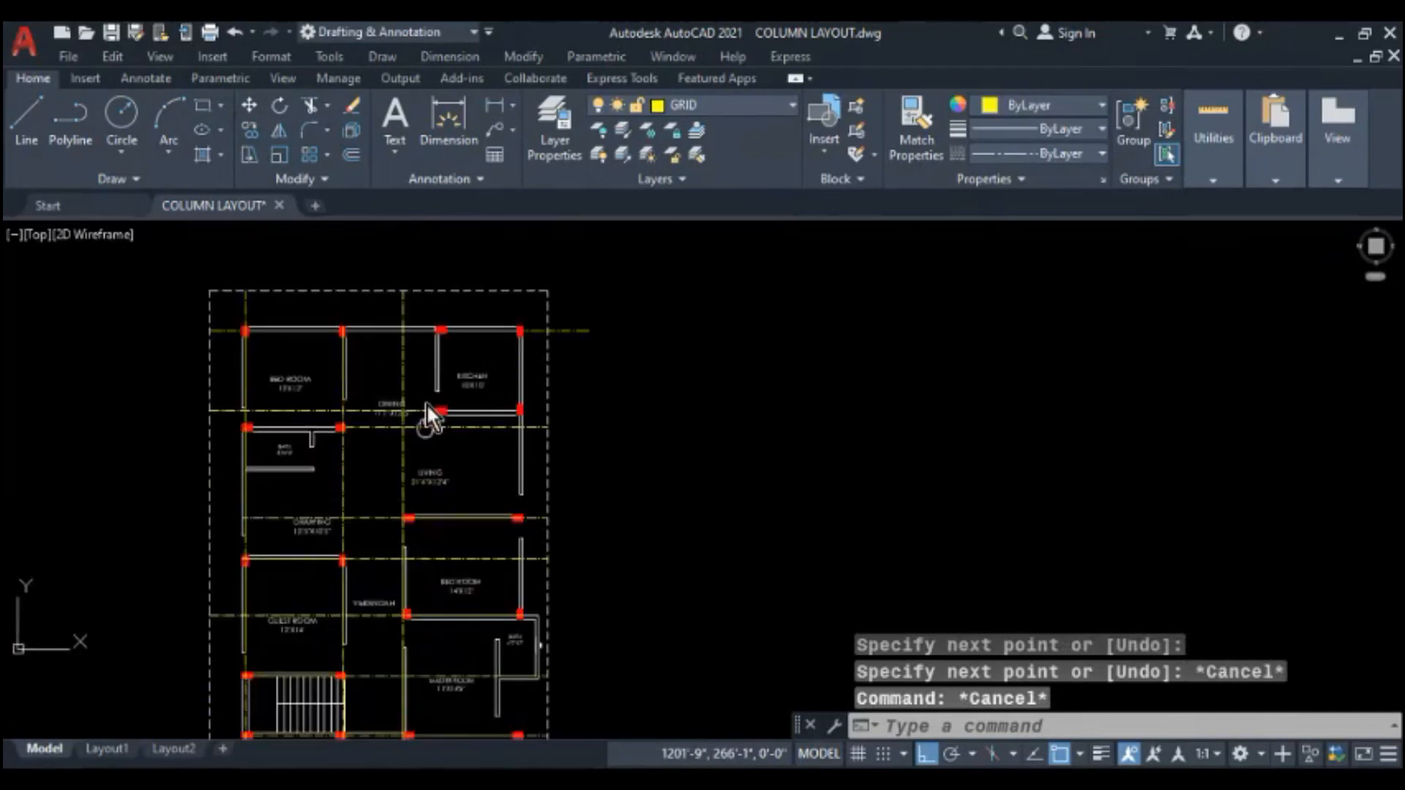
- Offset the new vertical grid line 5 inches to the right through the columns between verandah and bedroom
scroll(427, 565, up, 4)
text(O)
key(Return)
text(5)
key(Return)
click(380, 380)
click(416, 387)
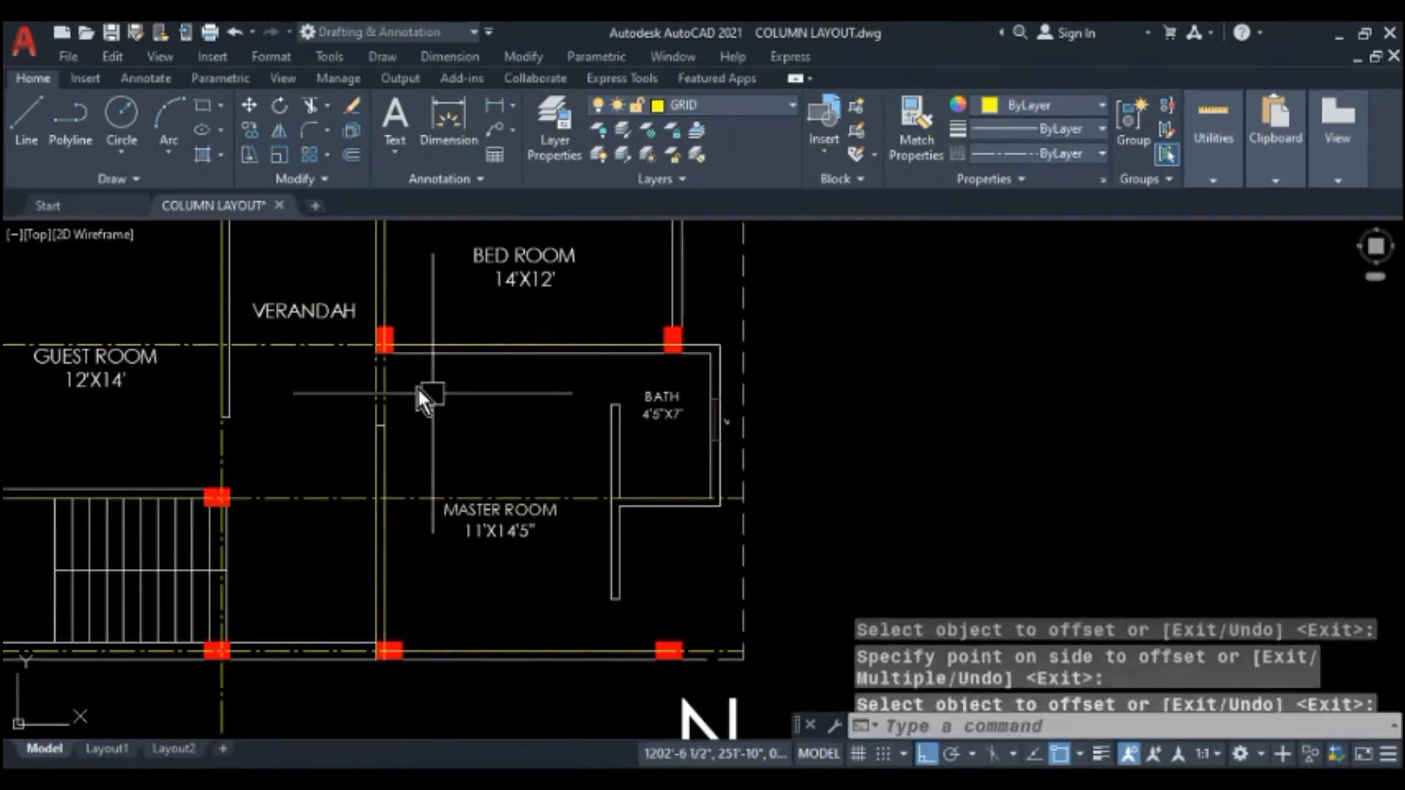
key(Escape)
key(Escape)
- Erase the source vertical grid line on the left edge of the verandah-side bedroom and master room columns
scroll(382, 385, up, 4)
click(364, 391)
text(E)
key(Return)
- Draw a vertical grid line from the left corner of the kitchen's upper-left column down past the bottom edge of the master room
scroll(349, 564, down, 4)
middle_drag(480, 331, 366, 446)
scroll(376, 364, down, 5)
scroll(369, 348, up, 5)
middle_drag(370, 348, 381, 470)
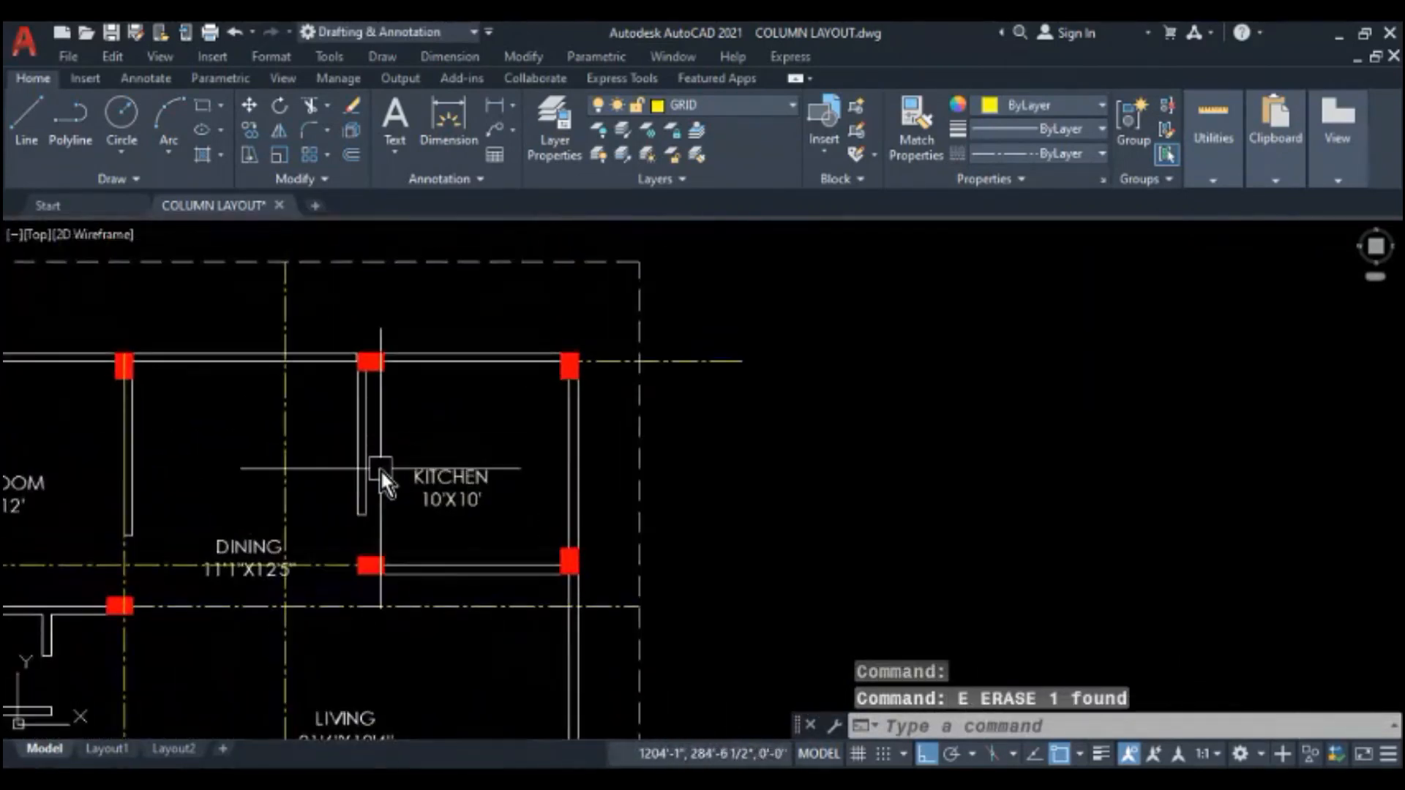
text(L)
key(Return)
scroll(364, 339, up, 2)
scroll(348, 369, up, 4)
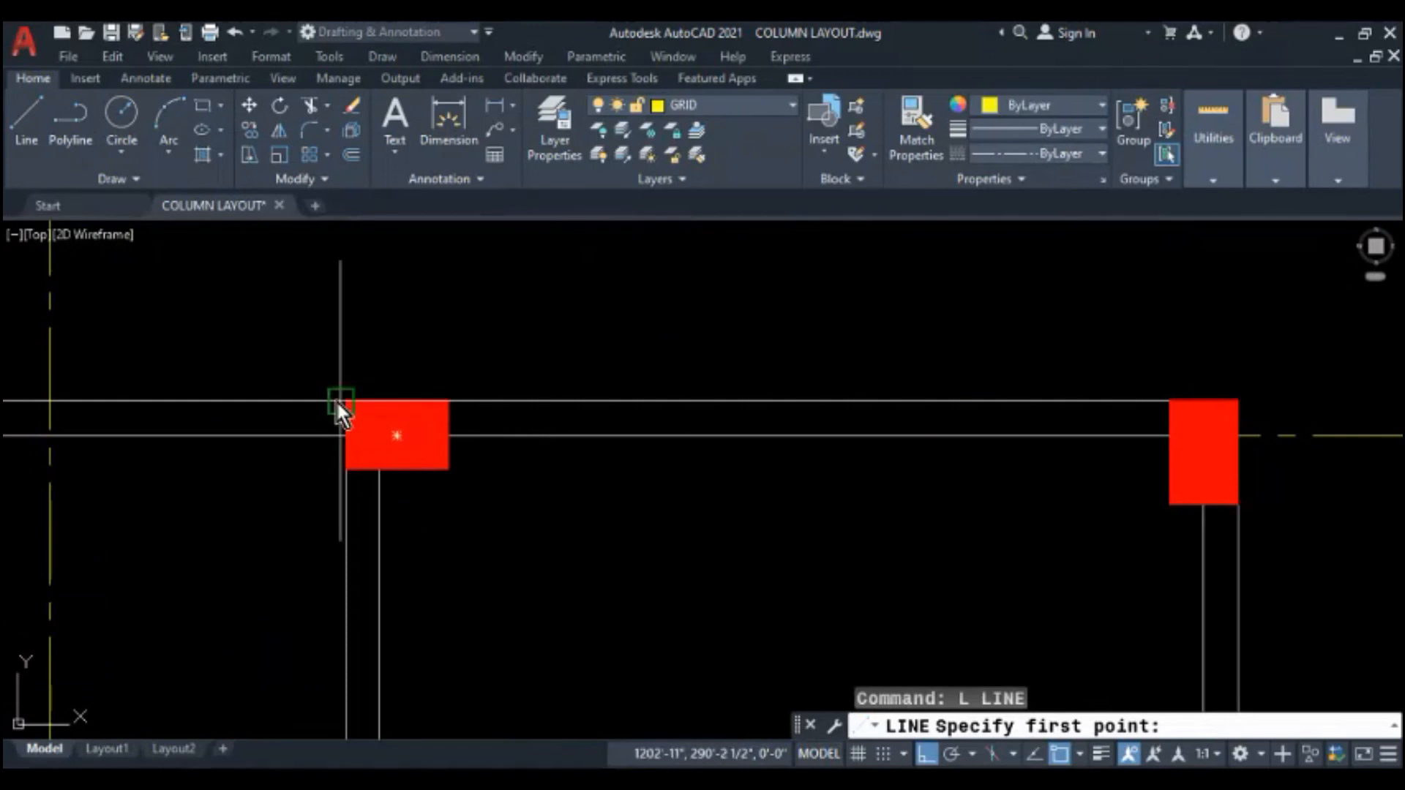
scroll(339, 404, up, 5)
click(358, 404)
scroll(381, 275, down, 8)
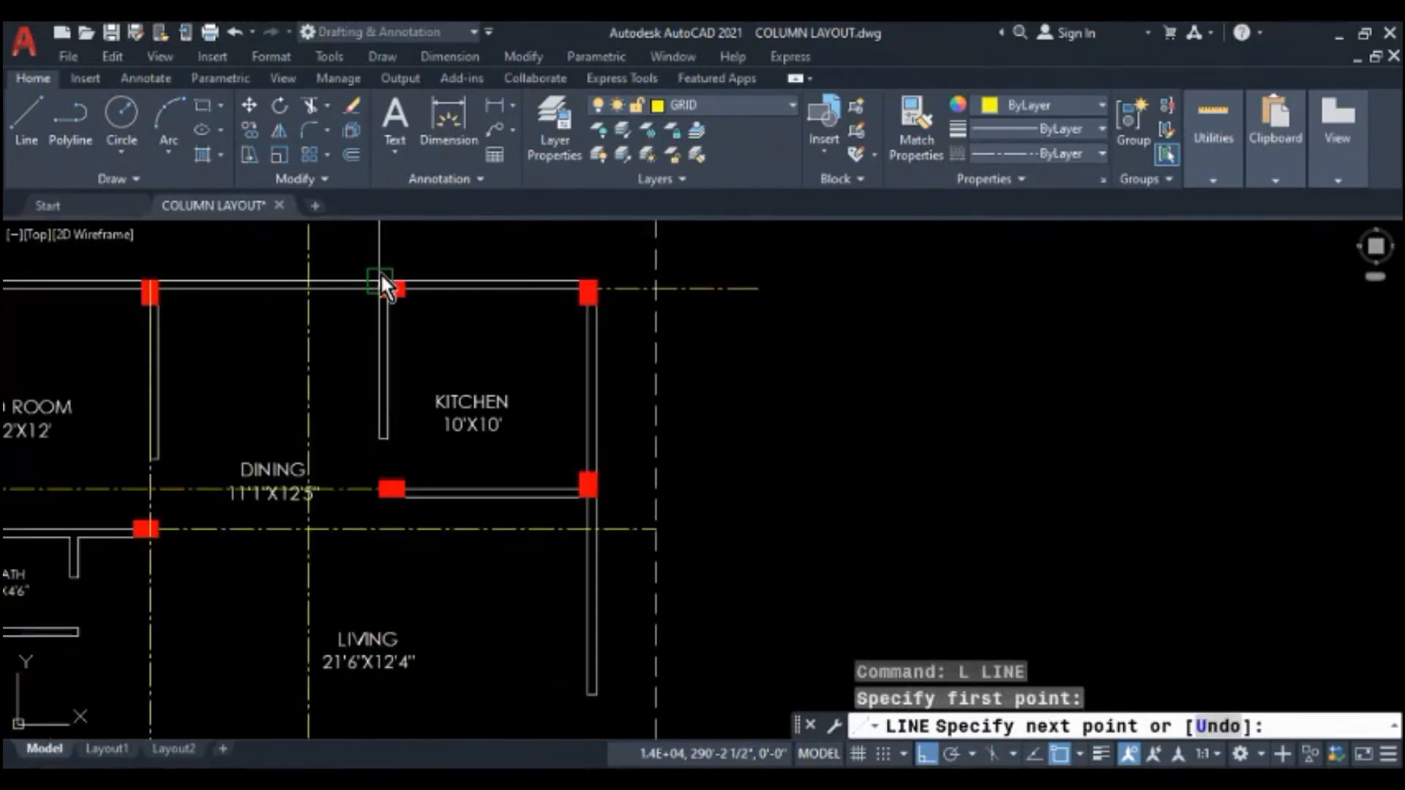
middle_drag(375, 560, 401, 217)
scroll(402, 224, down, 2)
middle_drag(405, 529, 429, 368)
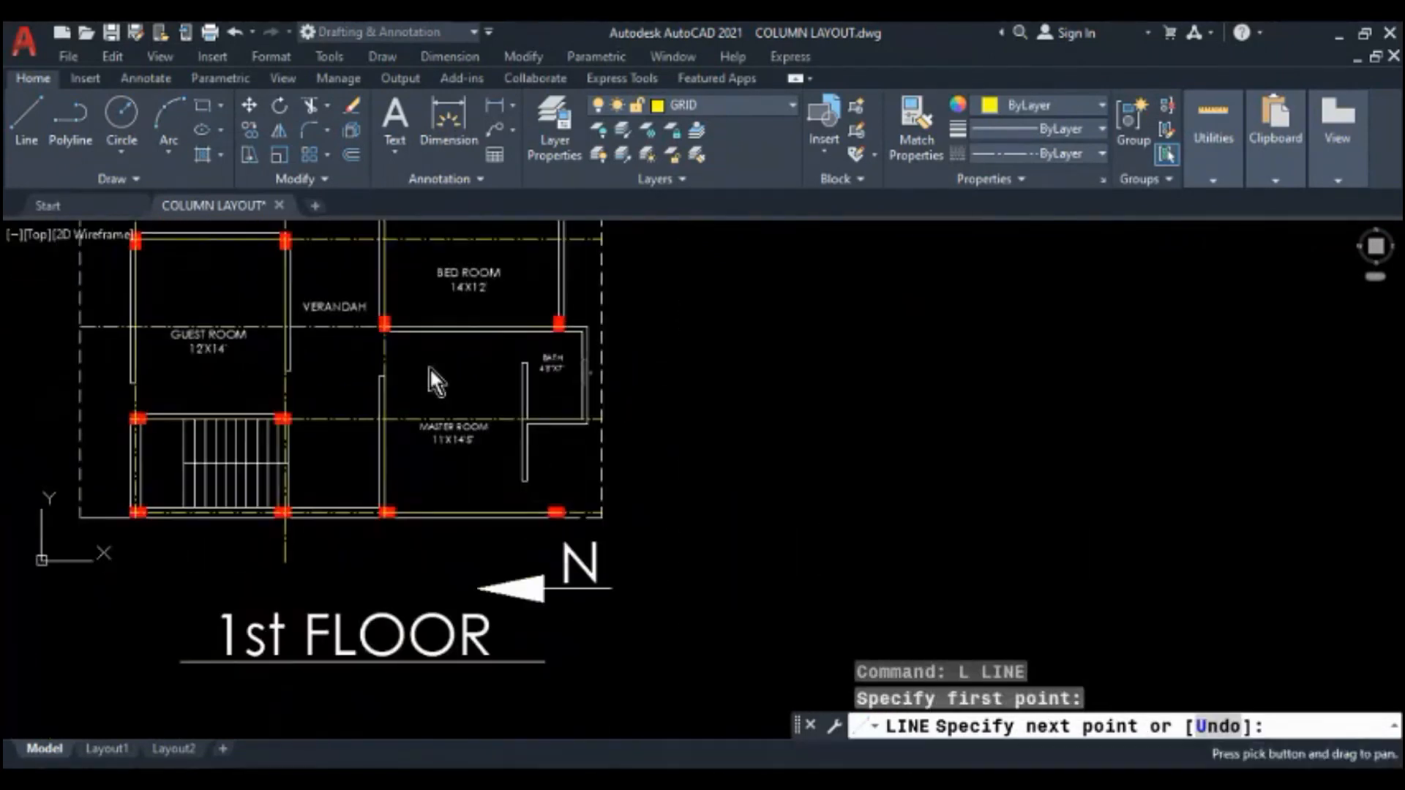
scroll(419, 543, up, 4)
click(451, 579)
key(Escape)
key(Escape)
scroll(432, 533, down, 4)
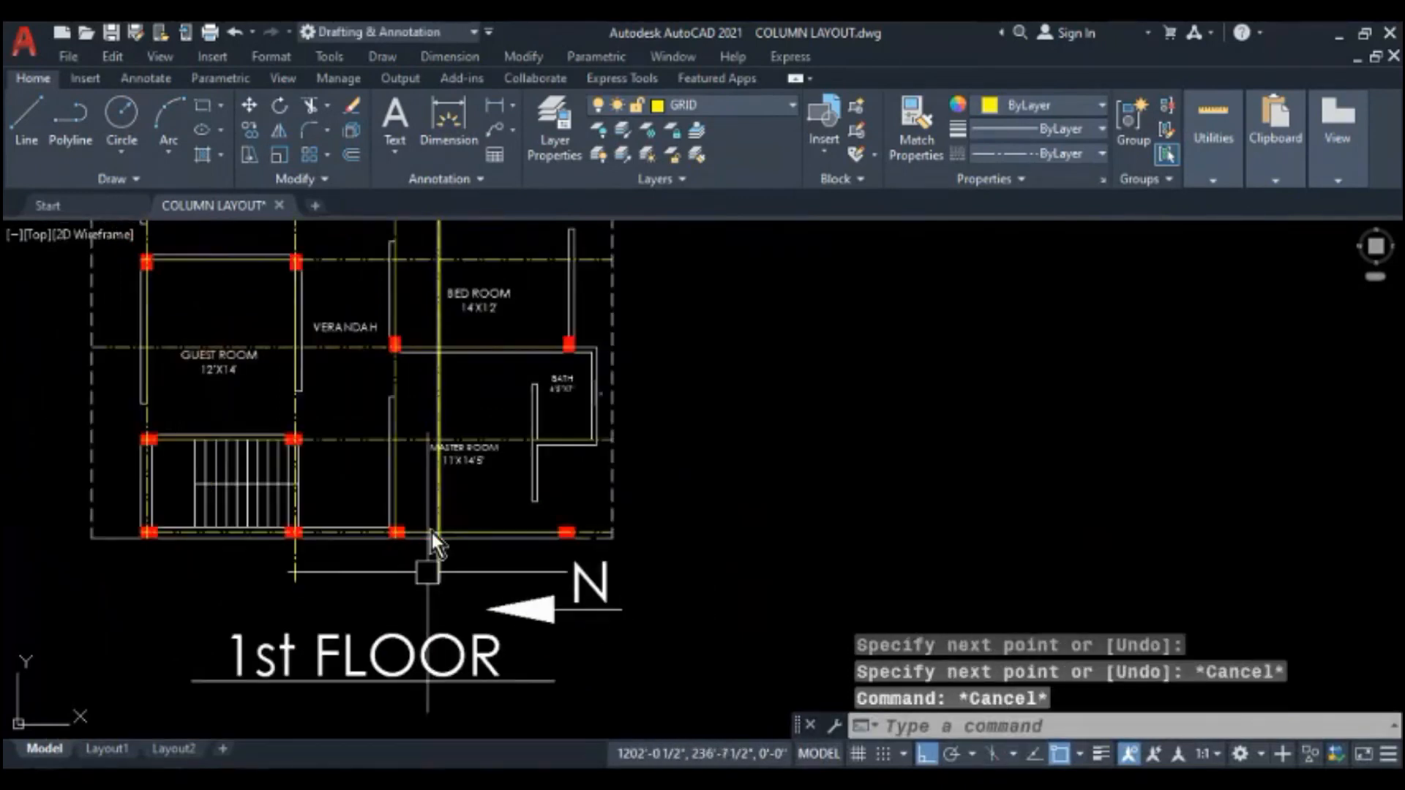
- Offset the kitchen's left vertical grid line 5 inches to the right through the kitchen columns
middle_drag(459, 243, 456, 517)
scroll(465, 250, up, 4)
text(o)
key(Return)
text(5)
key(Return)
middle_drag(386, 349, 385, 486)
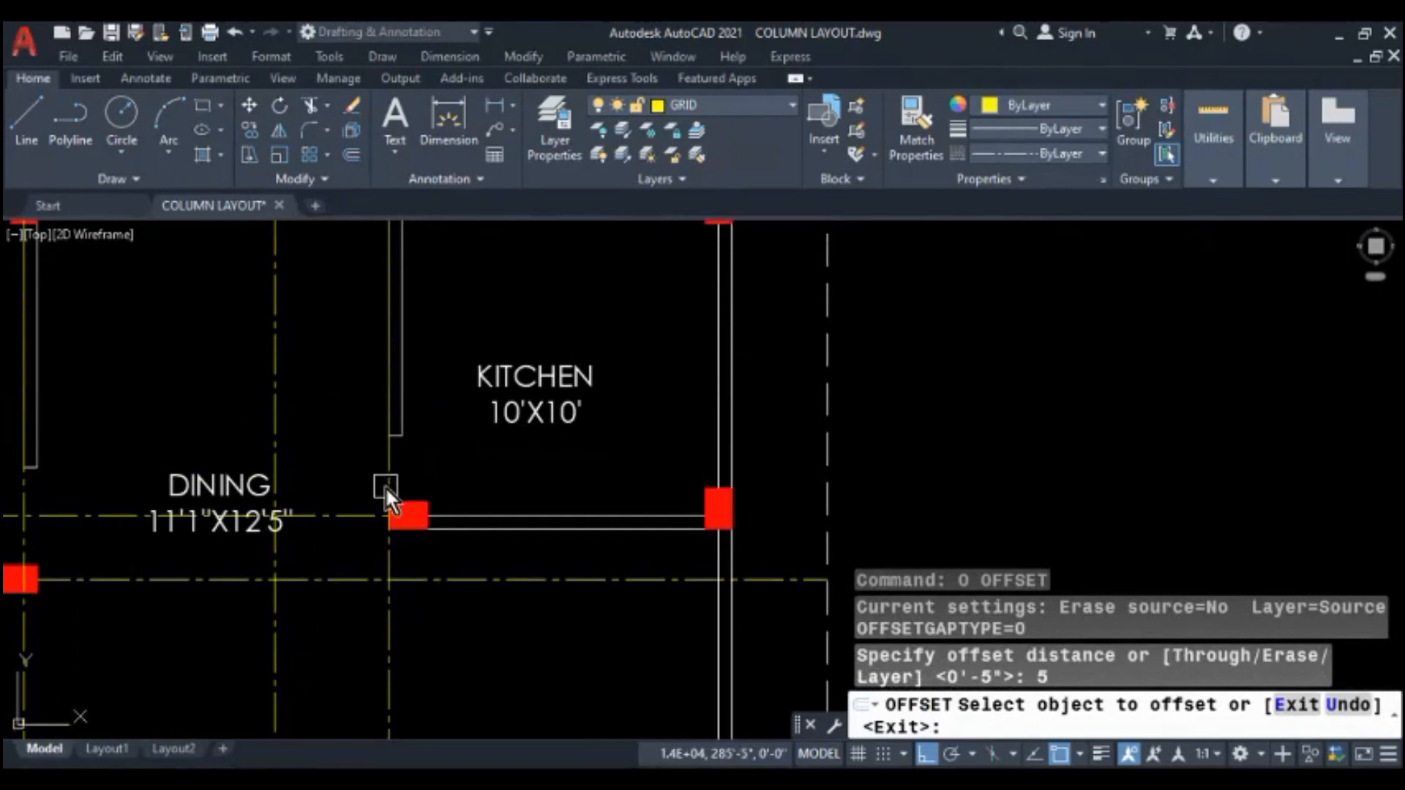
click(386, 486)
click(469, 474)
key(Escape)
scroll(410, 498, up, 3)
key(Escape)
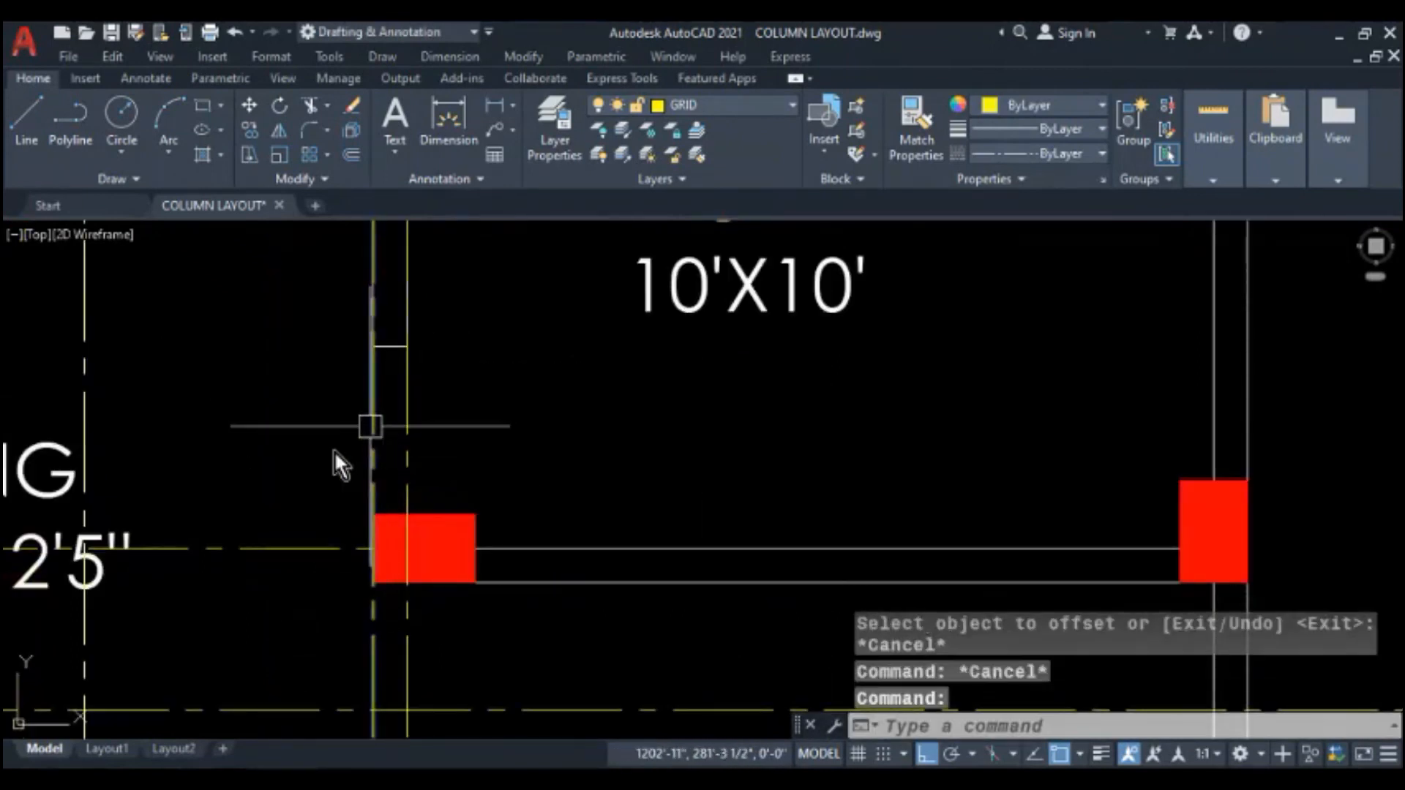
- Erase the source vertical grid line on the left edge of the kitchen columns
click(370, 426)
text(e)
key(Return)
- Draw a vertical grid line from the right corner of the kitchen's upper-right column down past the master room's lower-right column
scroll(363, 505, down, 6)
scroll(476, 439, up, 5)
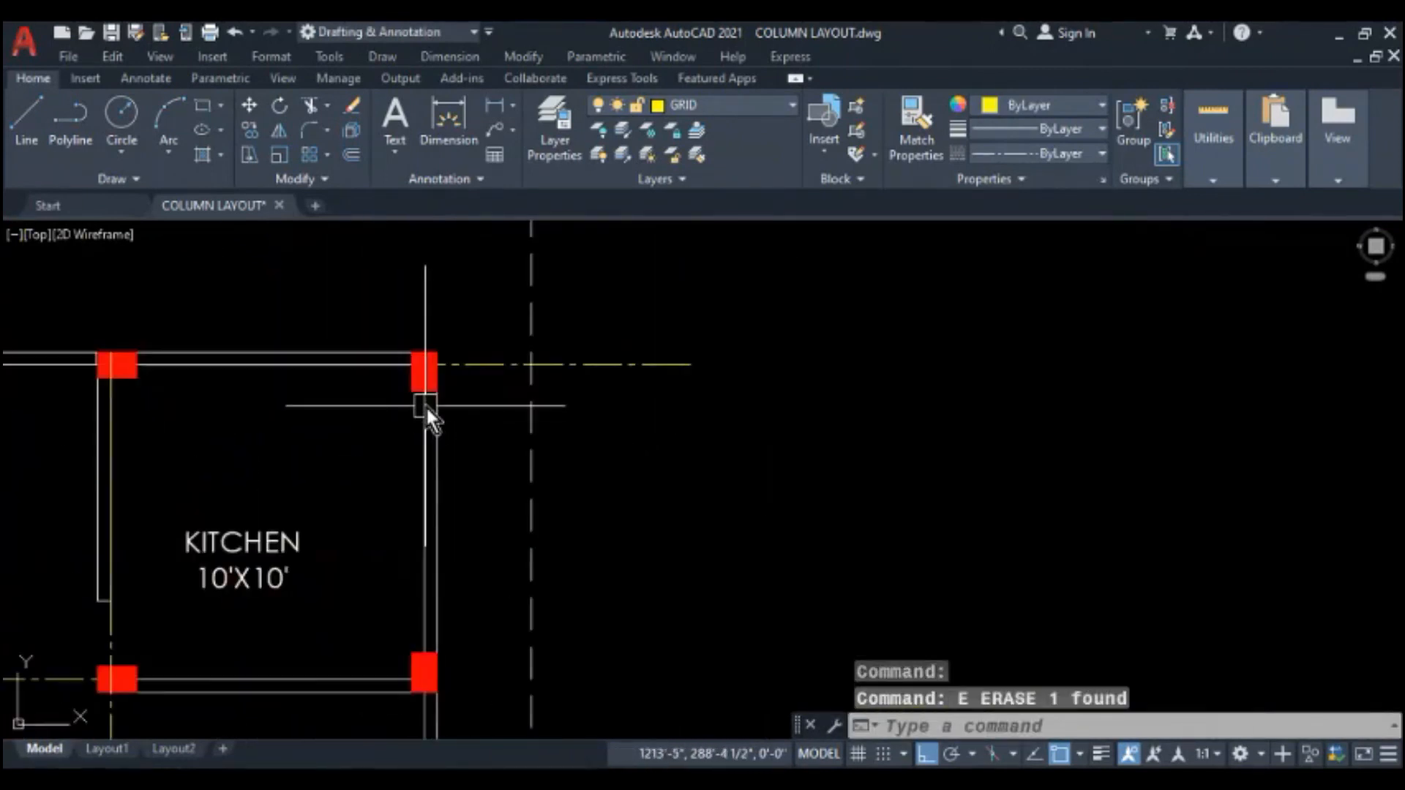
text(l)
key(Return)
scroll(439, 322, up, 2)
click(438, 366)
scroll(454, 226, down, 5)
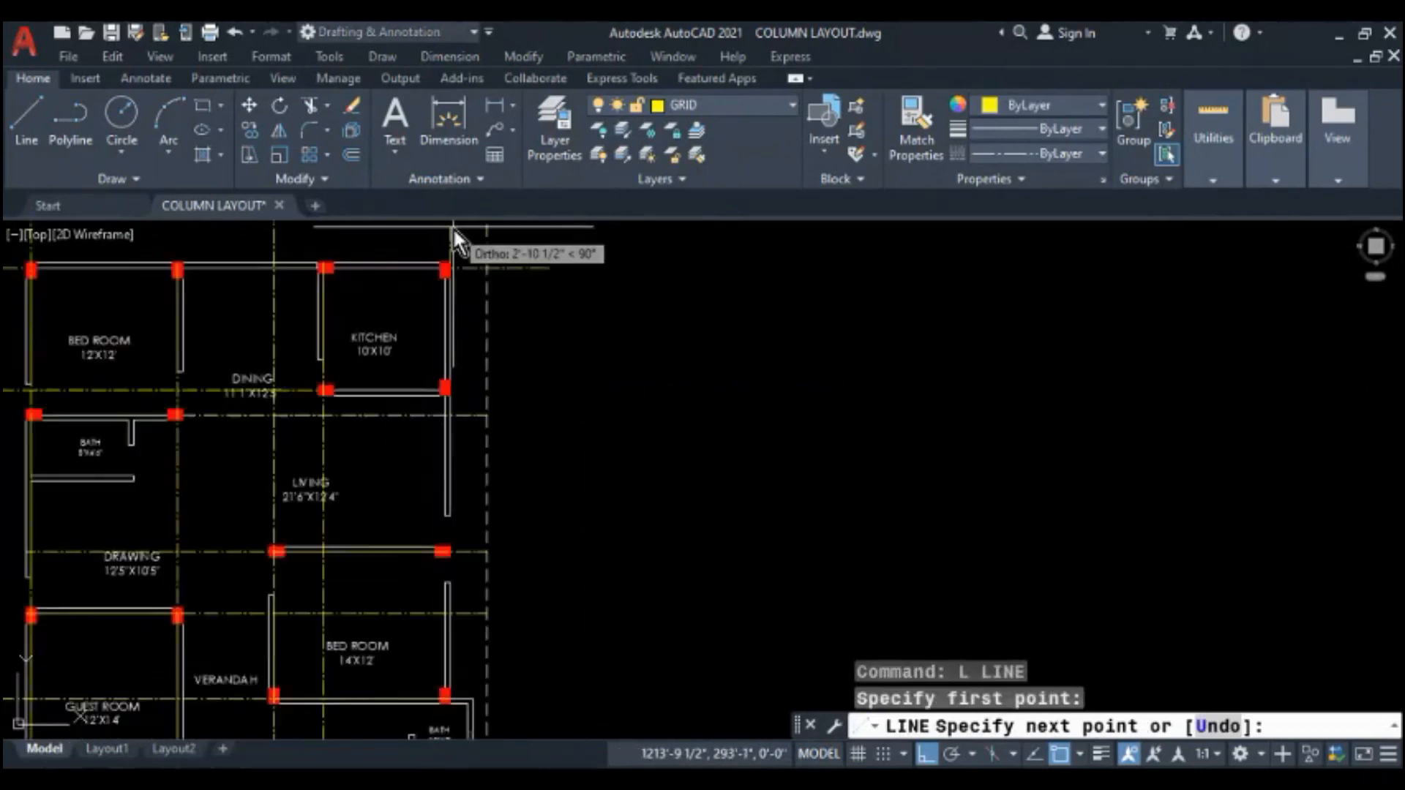
scroll(469, 489, down, 2)
scroll(472, 485, up, 6)
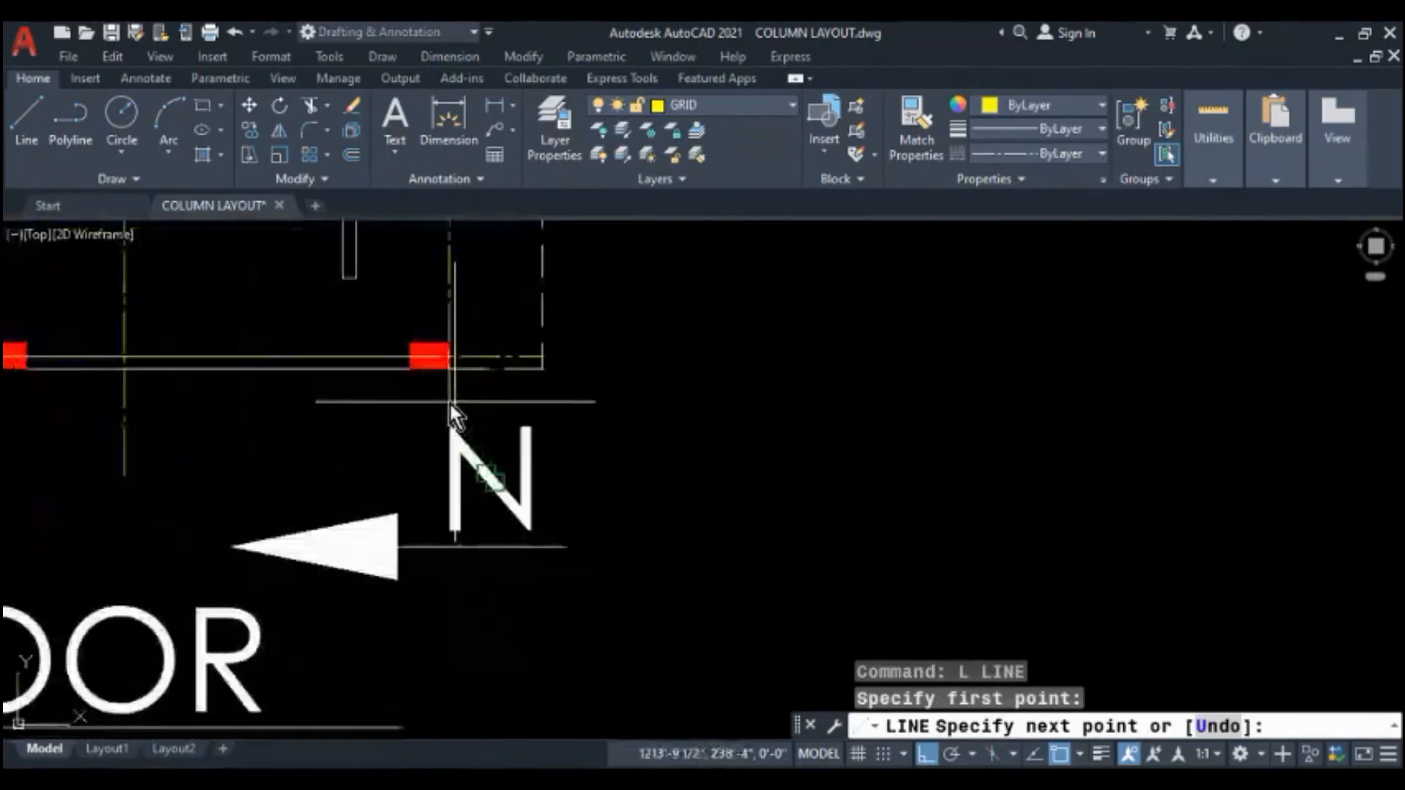
scroll(364, 458, up, 1)
key(Escape)
- Erase the north symbol below the plan, including its letter N, line and arrowhead
scroll(497, 432, down, 2)
click(566, 418)
click(471, 522)
text(e)
key(Return)
click(432, 445)
click(389, 534)
key(Escape)
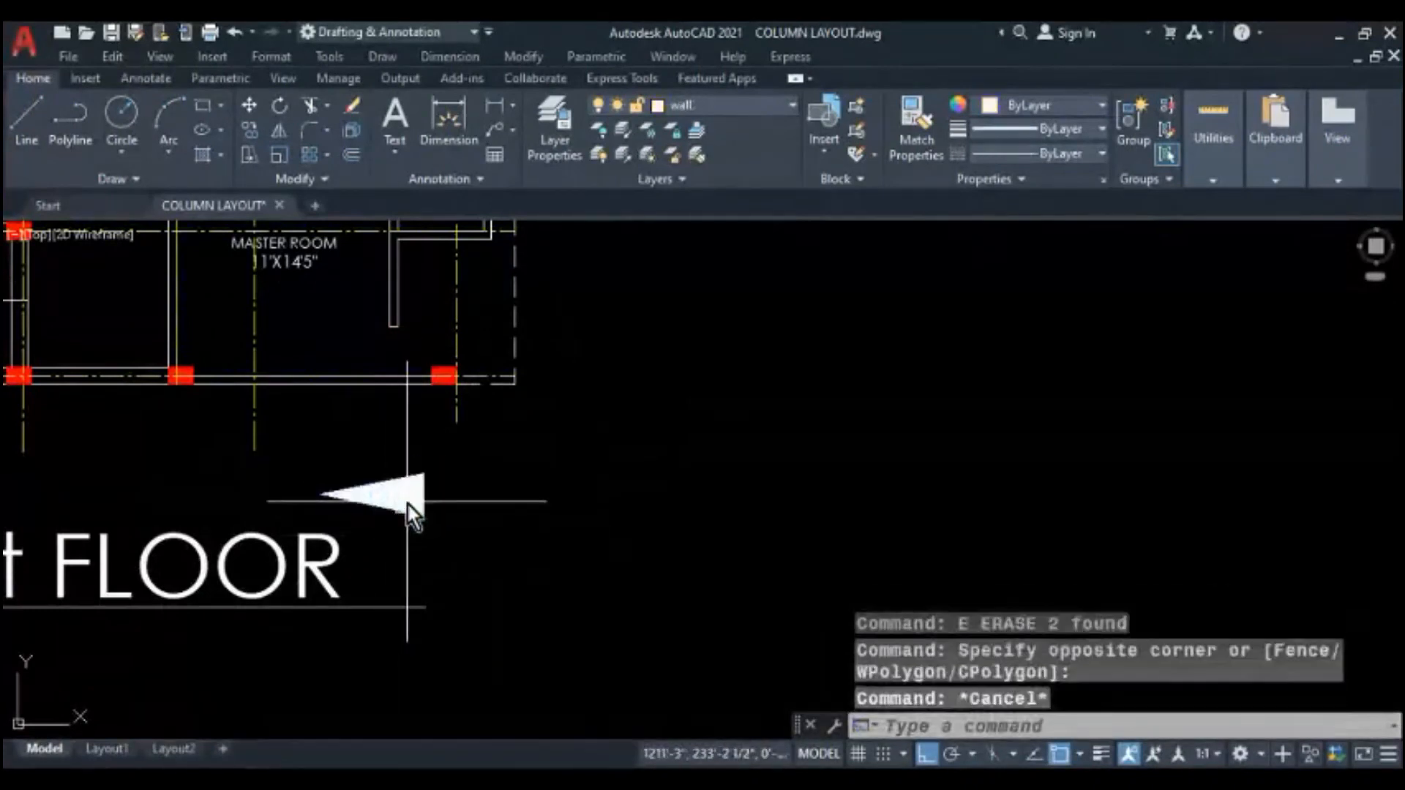
key(Escape)
click(432, 461)
click(405, 530)
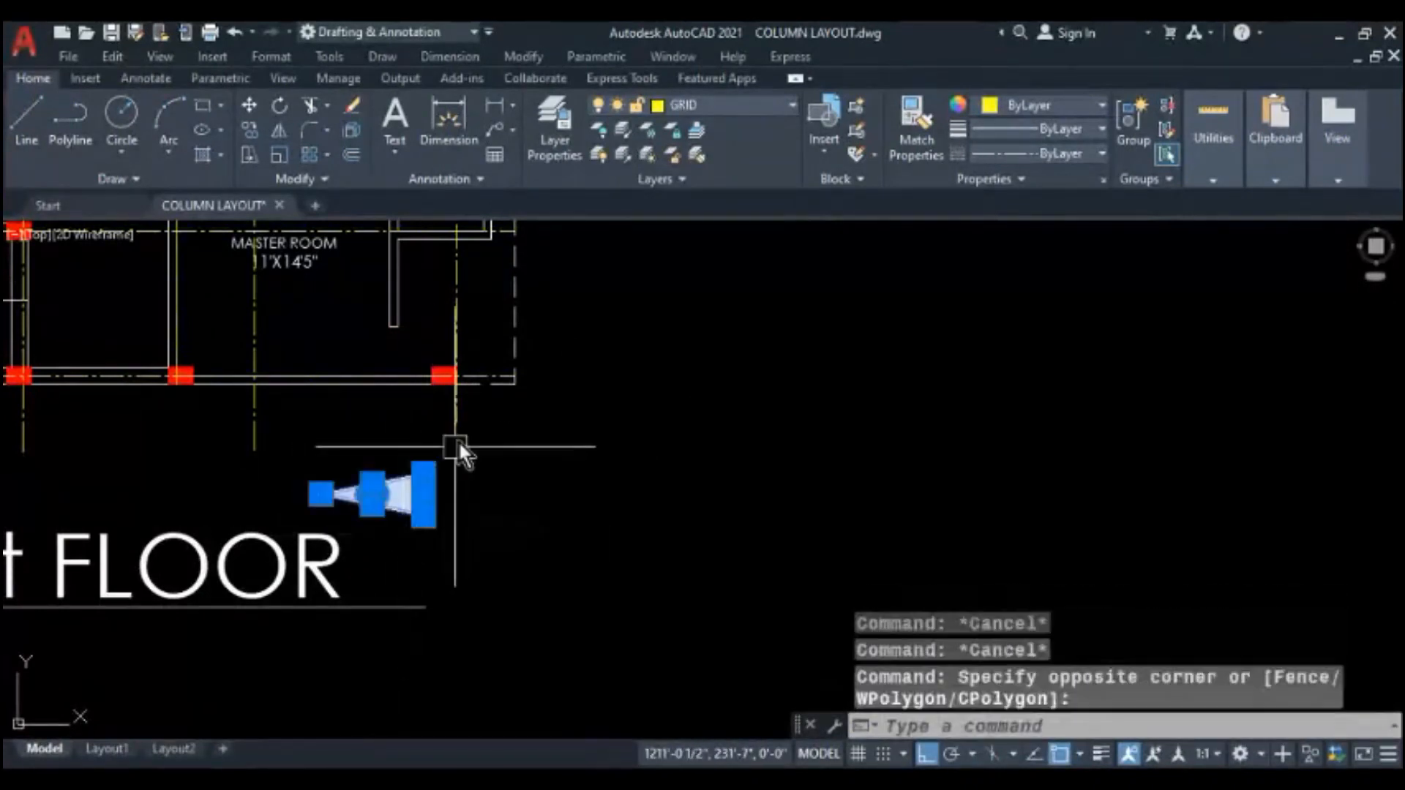
text(e)
middle_drag(458, 441, 469, 573)
key(Return)
- Offset the rightmost vertical grid line 5 inches to the left through the columns
text(o)
key(Return)
text(5)
key(Return)
click(428, 469)
click(397, 470)
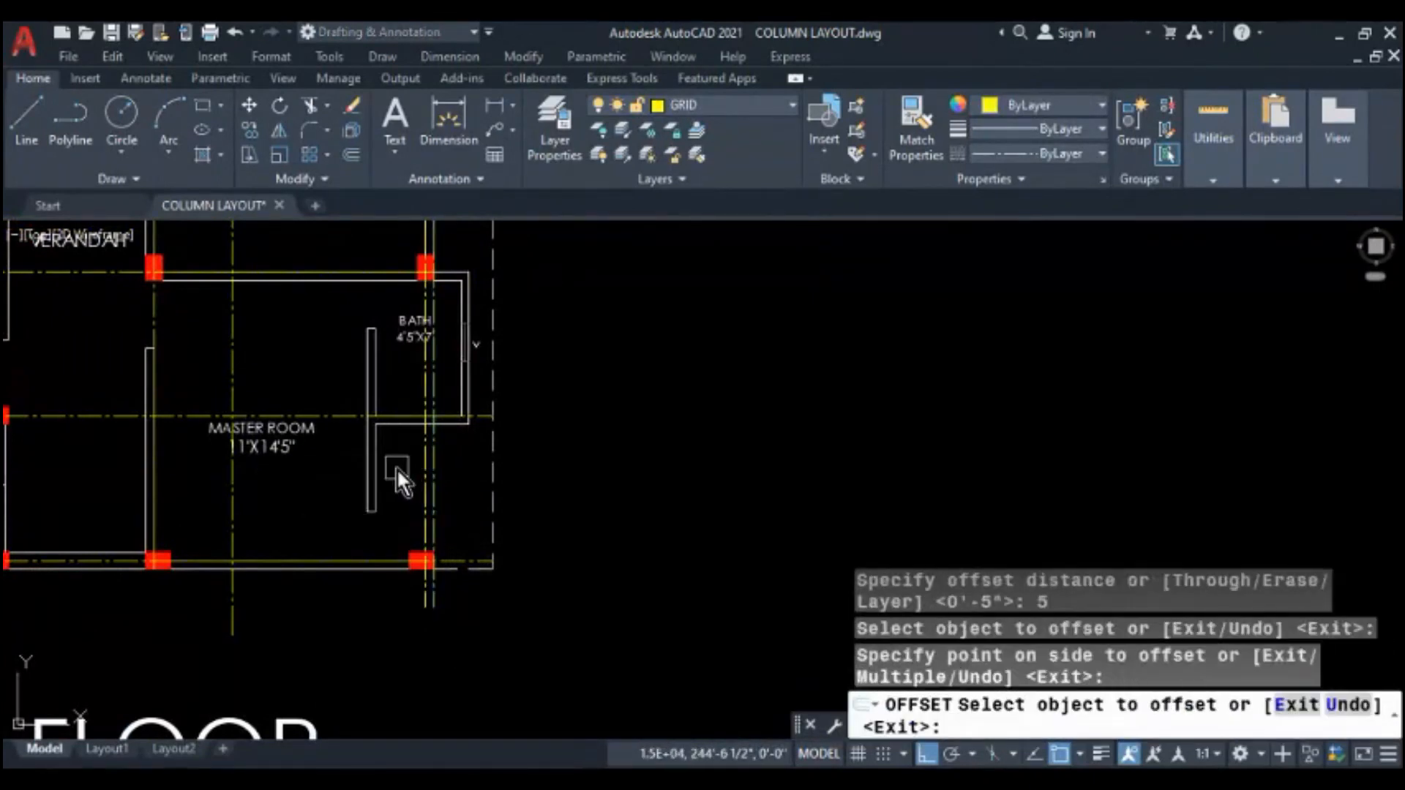
key(Escape)
- Erase the source vertical grid line on the right edge of the rightmost columns
scroll(445, 512, up, 4)
click(418, 481)
text(e)
key(Return)
scroll(563, 579, down, 4)
scroll(581, 571, down, 5)
mouse_move(584, 487)
middle_down()
mouse_move(567, 596)
mouse_move(555, 533)
middle_up()
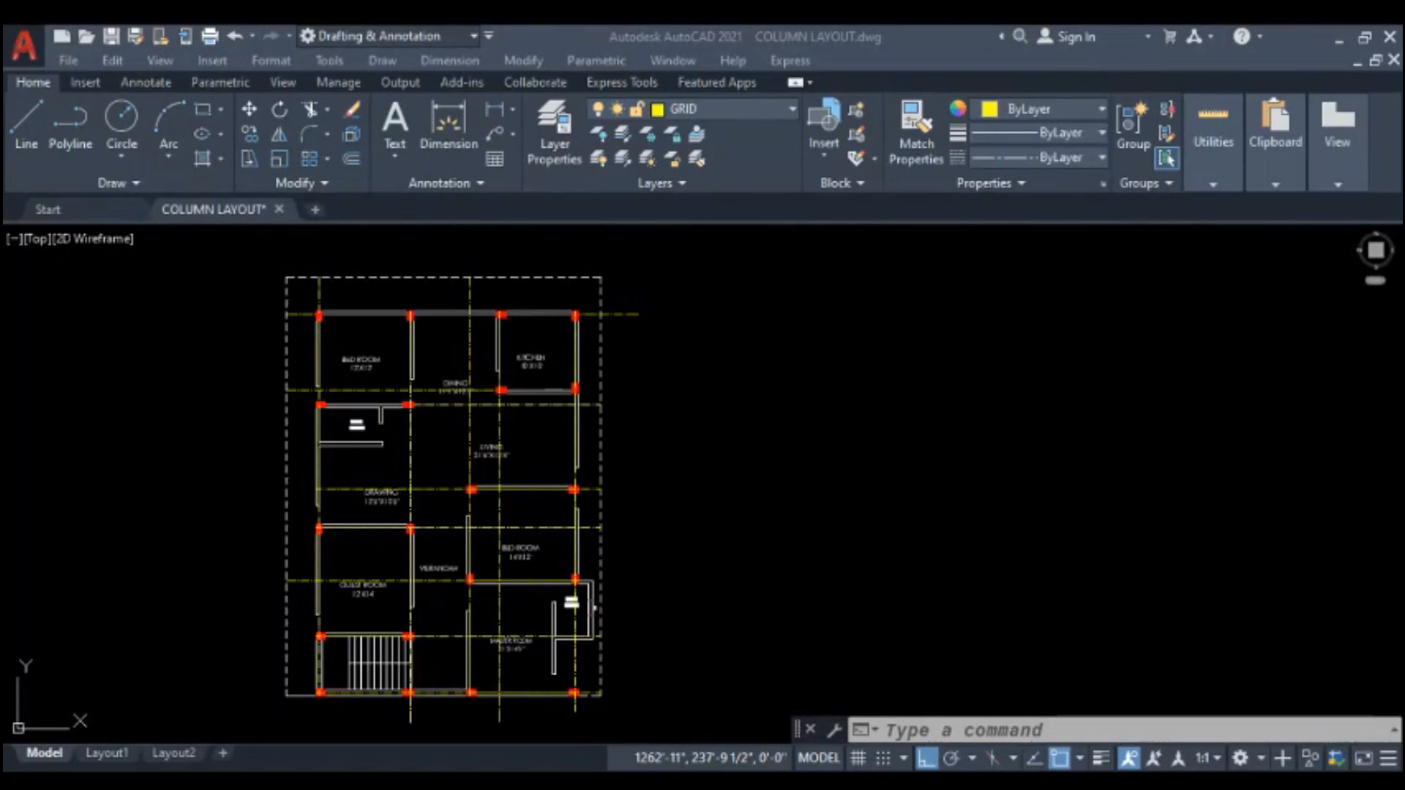
middle_drag(704, 465, 726, 471)
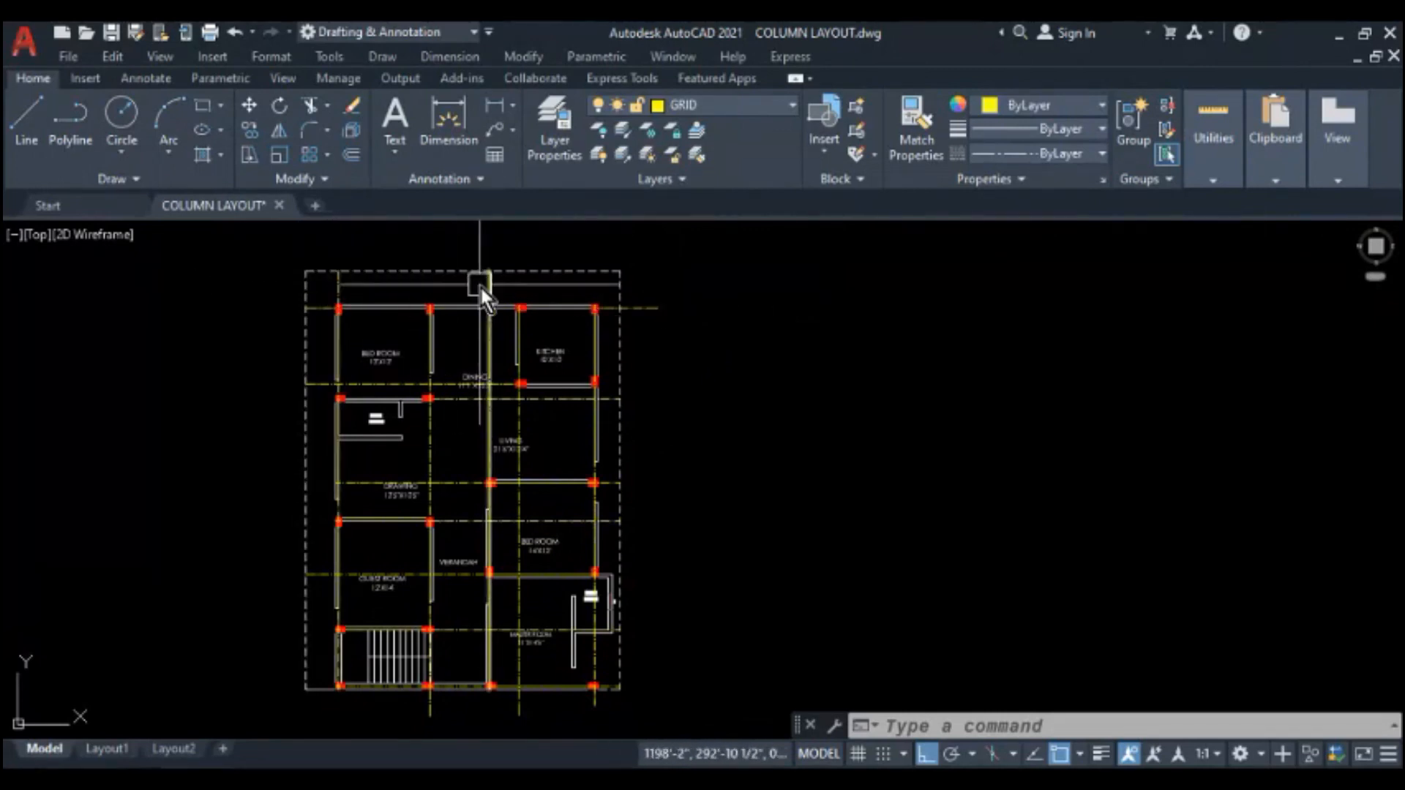
scroll(434, 308, up, 5)
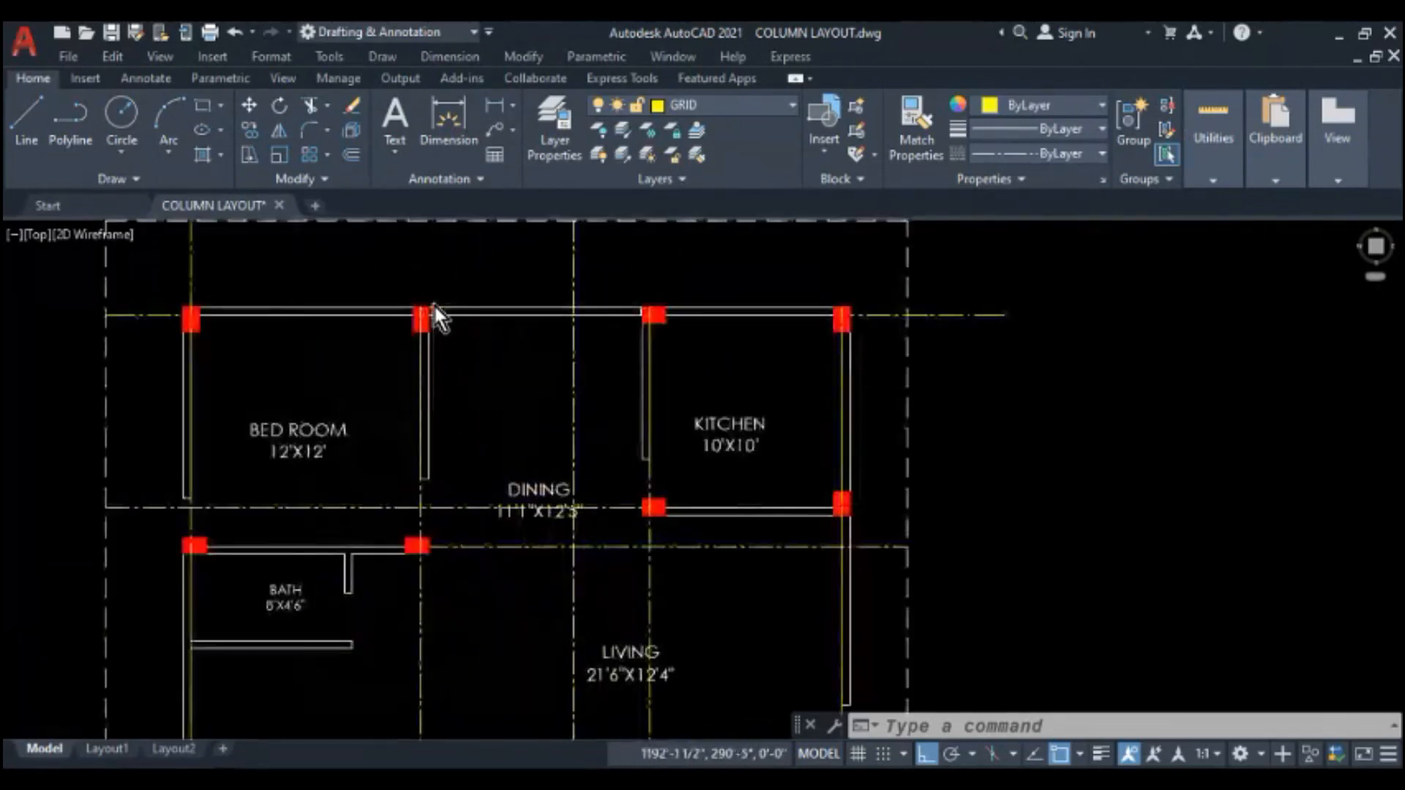
scroll(428, 349, down, 8)
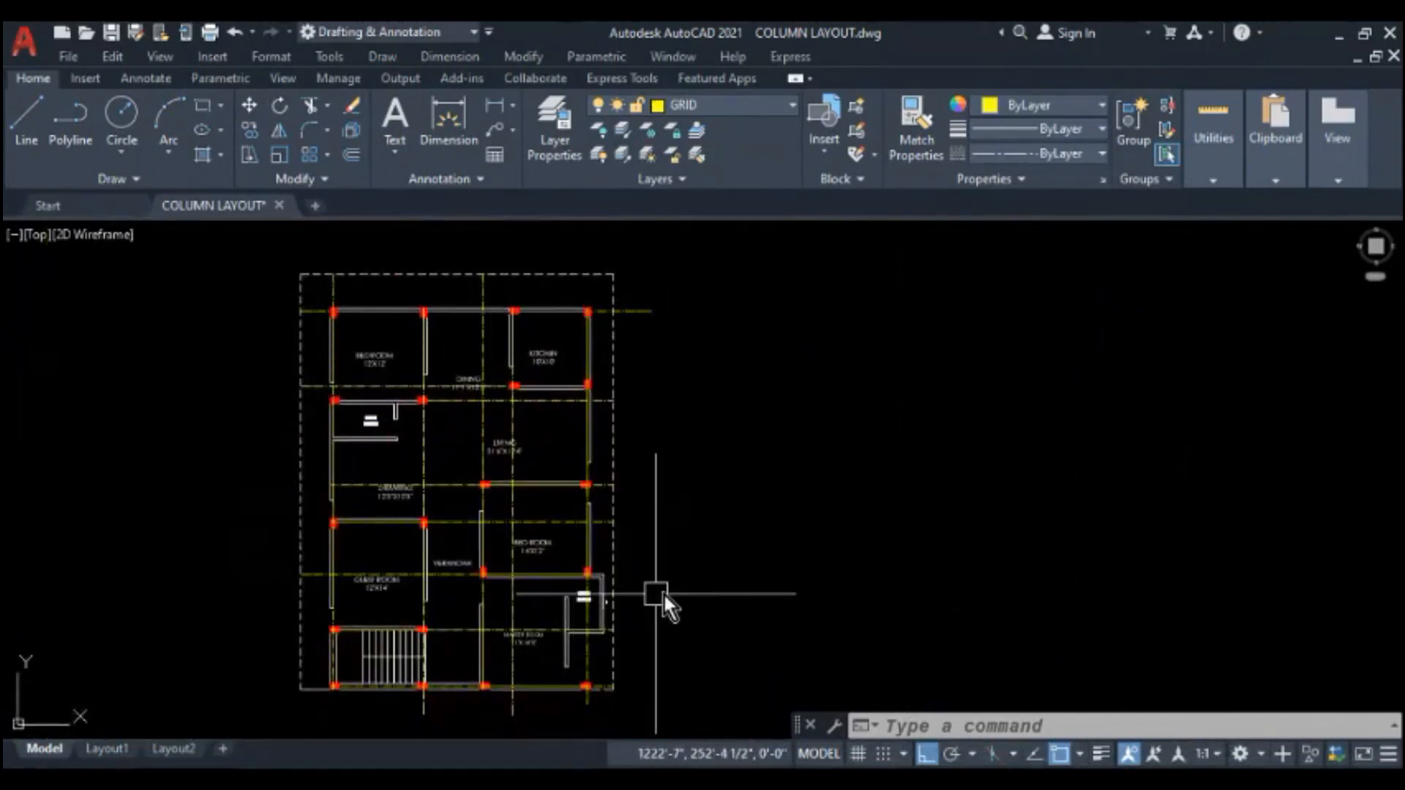
scroll(709, 548, down, 1)
scroll(718, 533, up, 1)
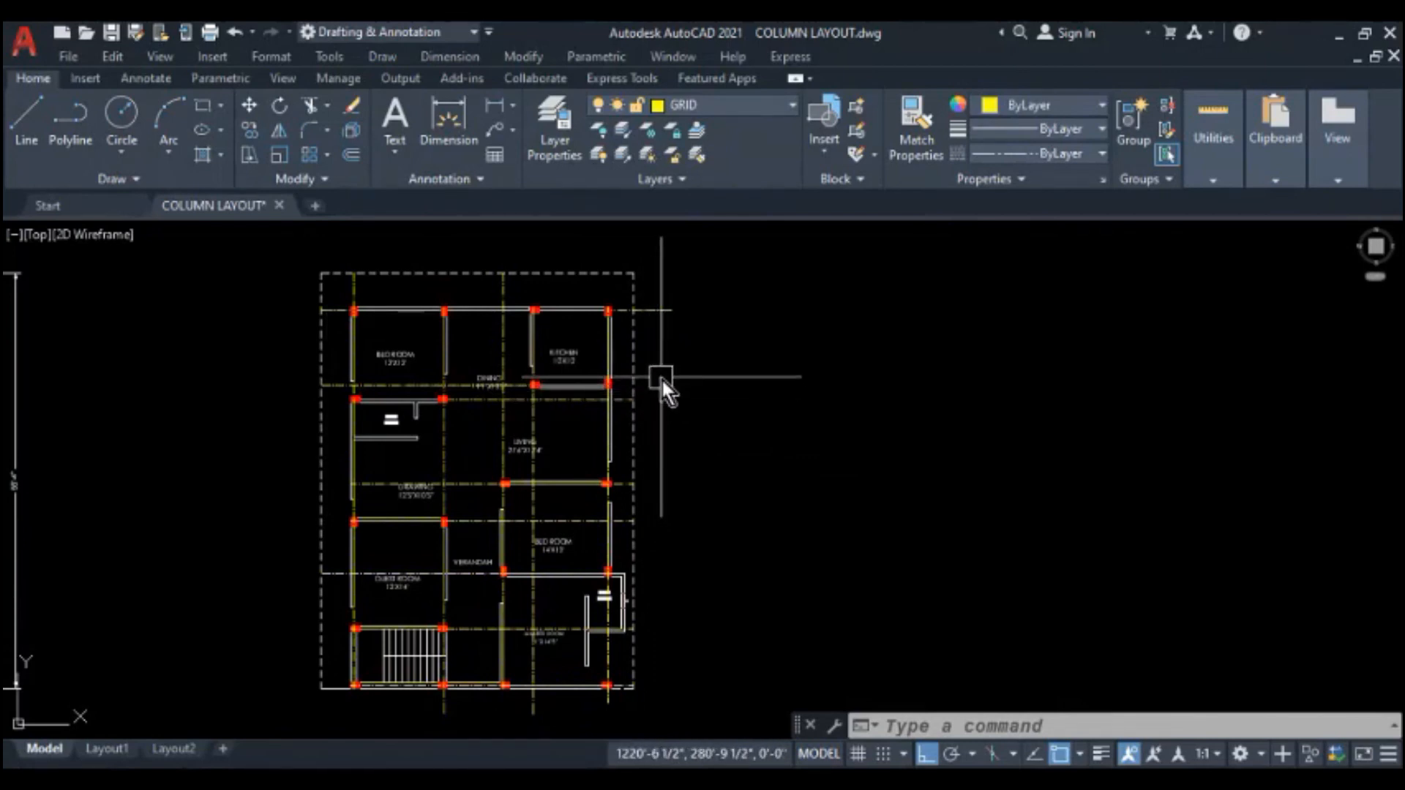
- Offset the right and top dashed boundary lines of the plan 4 feet outward
text(o)
key(Return)
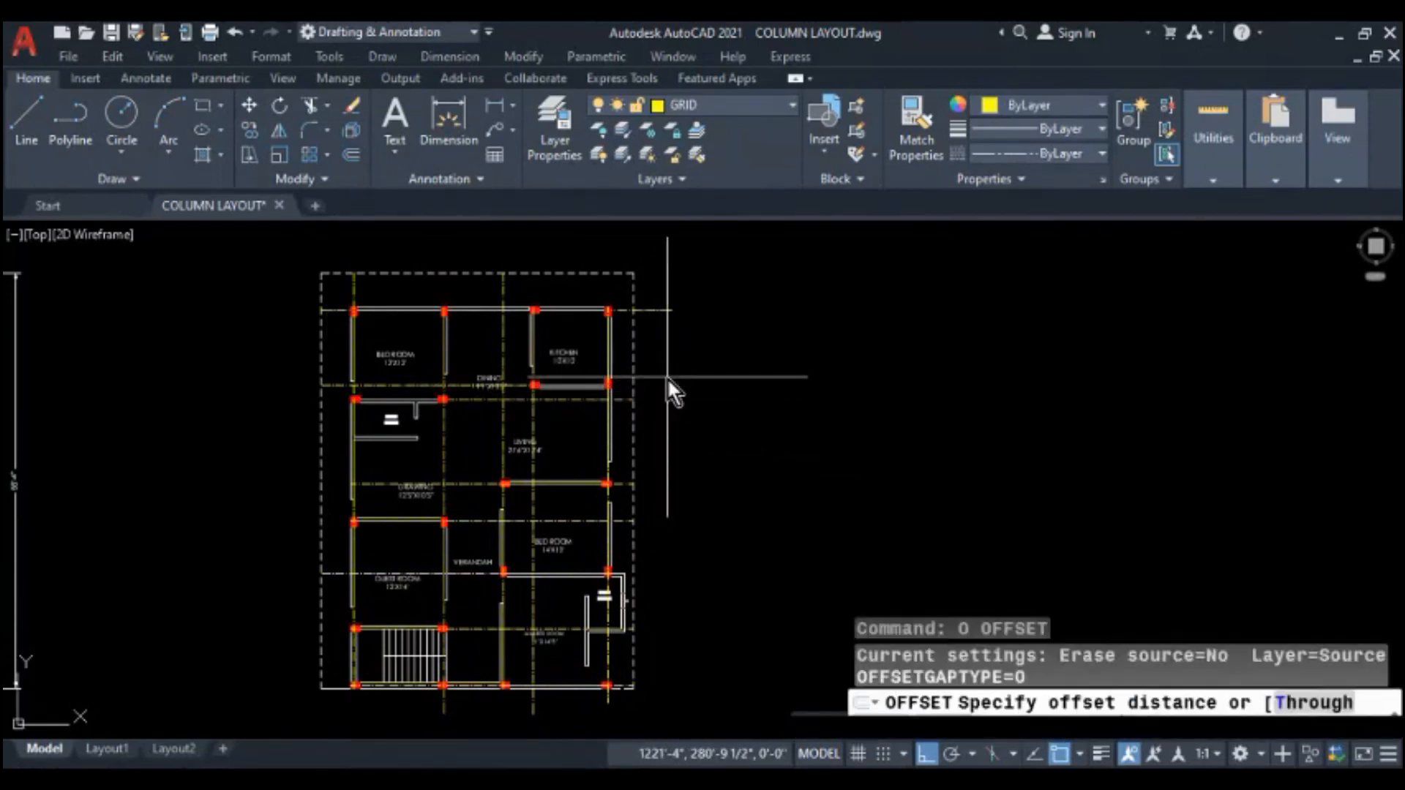
text(4')
key(Return)
click(630, 363)
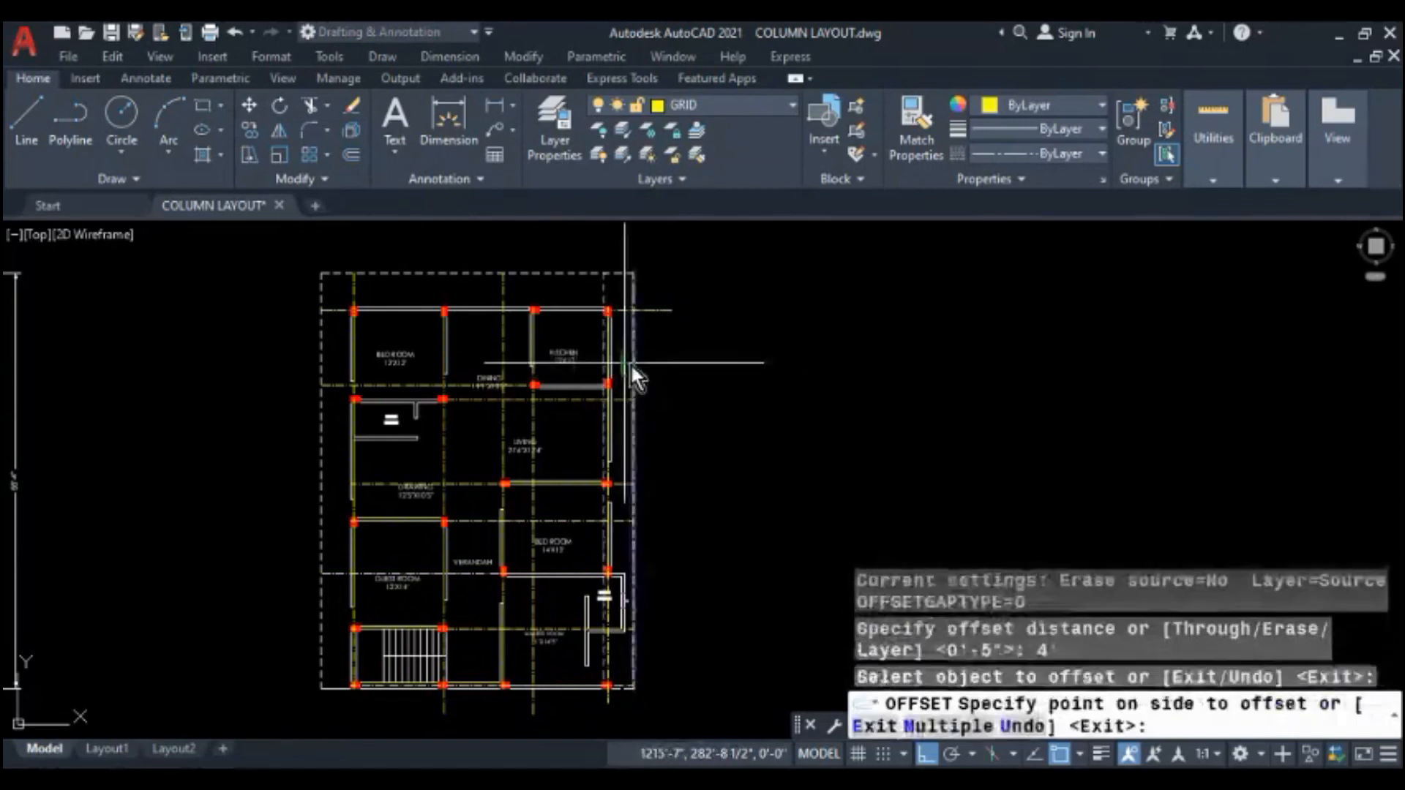
click(678, 359)
middle_drag(679, 359, 693, 470)
click(603, 381)
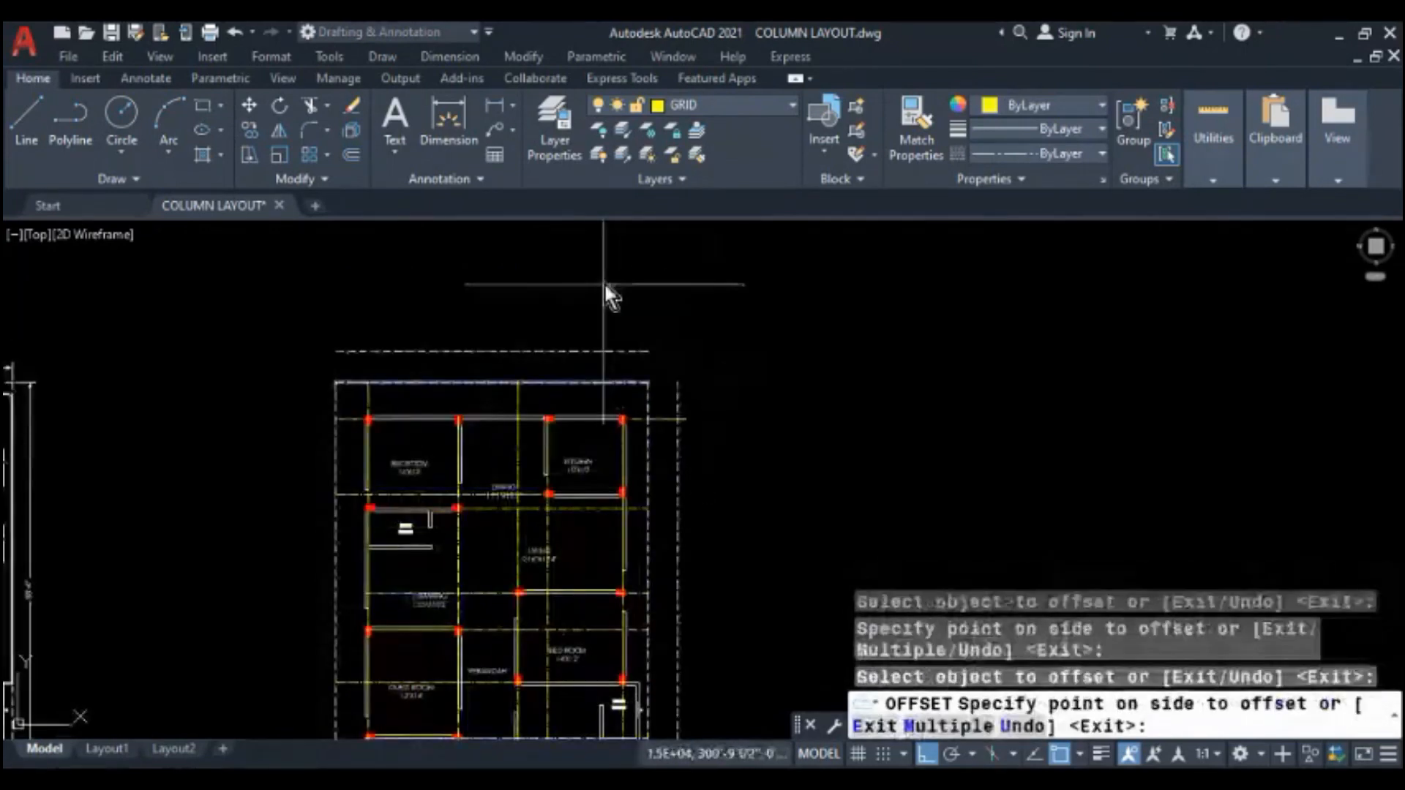
click(604, 283)
- Offset the remaining dashed boundary lines of the plan 4 feet outward
middle_drag(438, 395, 450, 188)
click(514, 628)
scroll(514, 628, up, 4)
click(485, 443)
click(485, 446)
key(Escape)
- Switch the Extend command's mode from Quick to Standard
scroll(468, 573, down, 4)
middle_drag(446, 329, 472, 423)
text(EX)
key(Return)
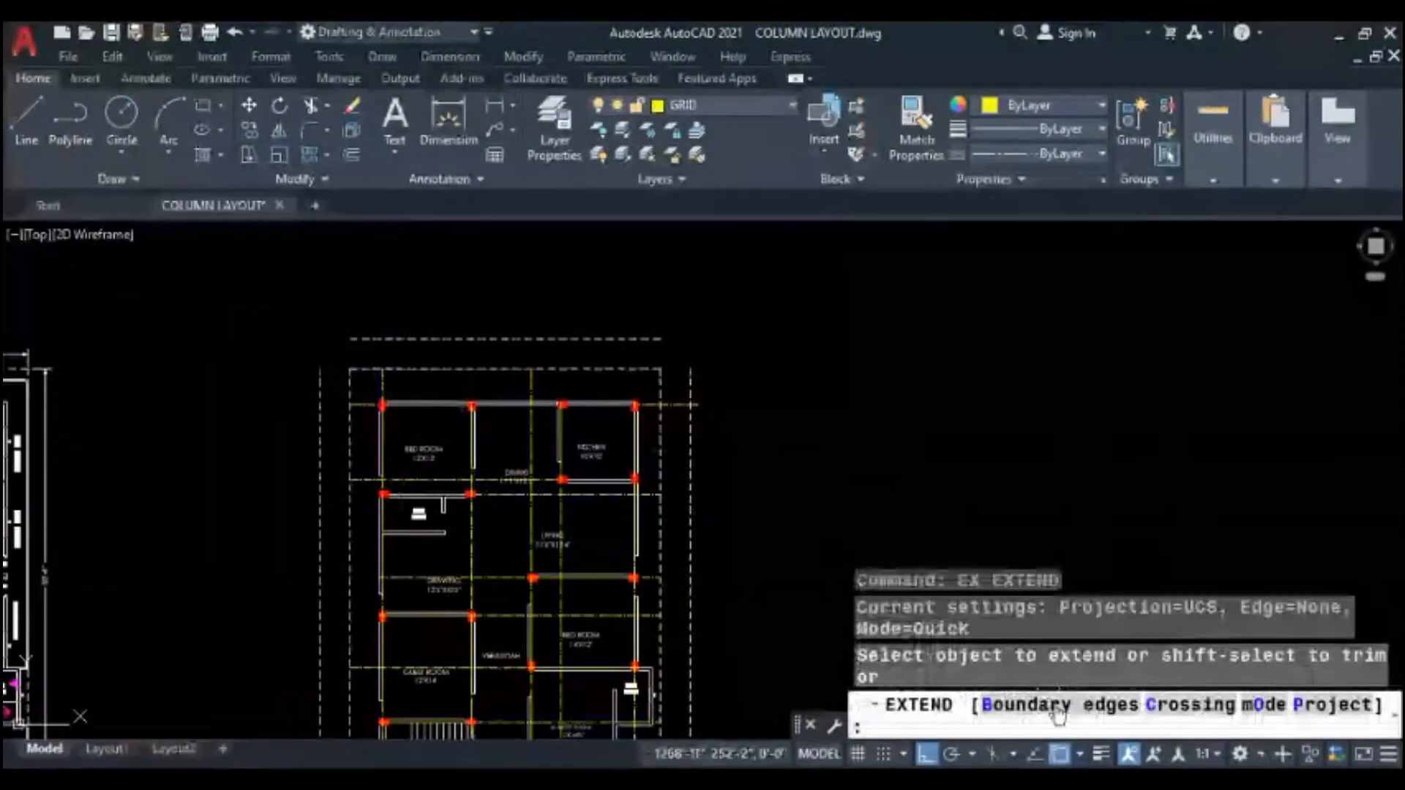
click(1264, 705)
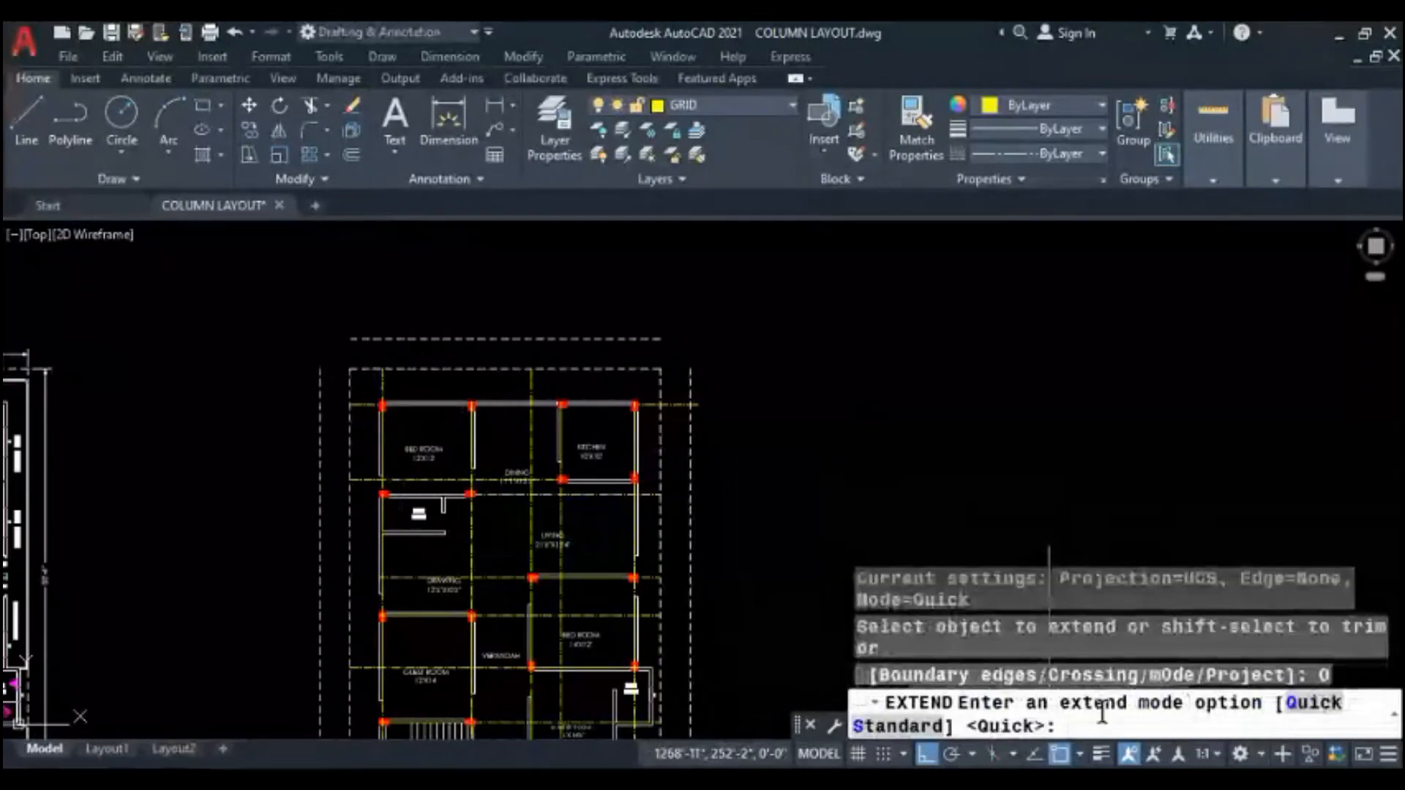
click(900, 726)
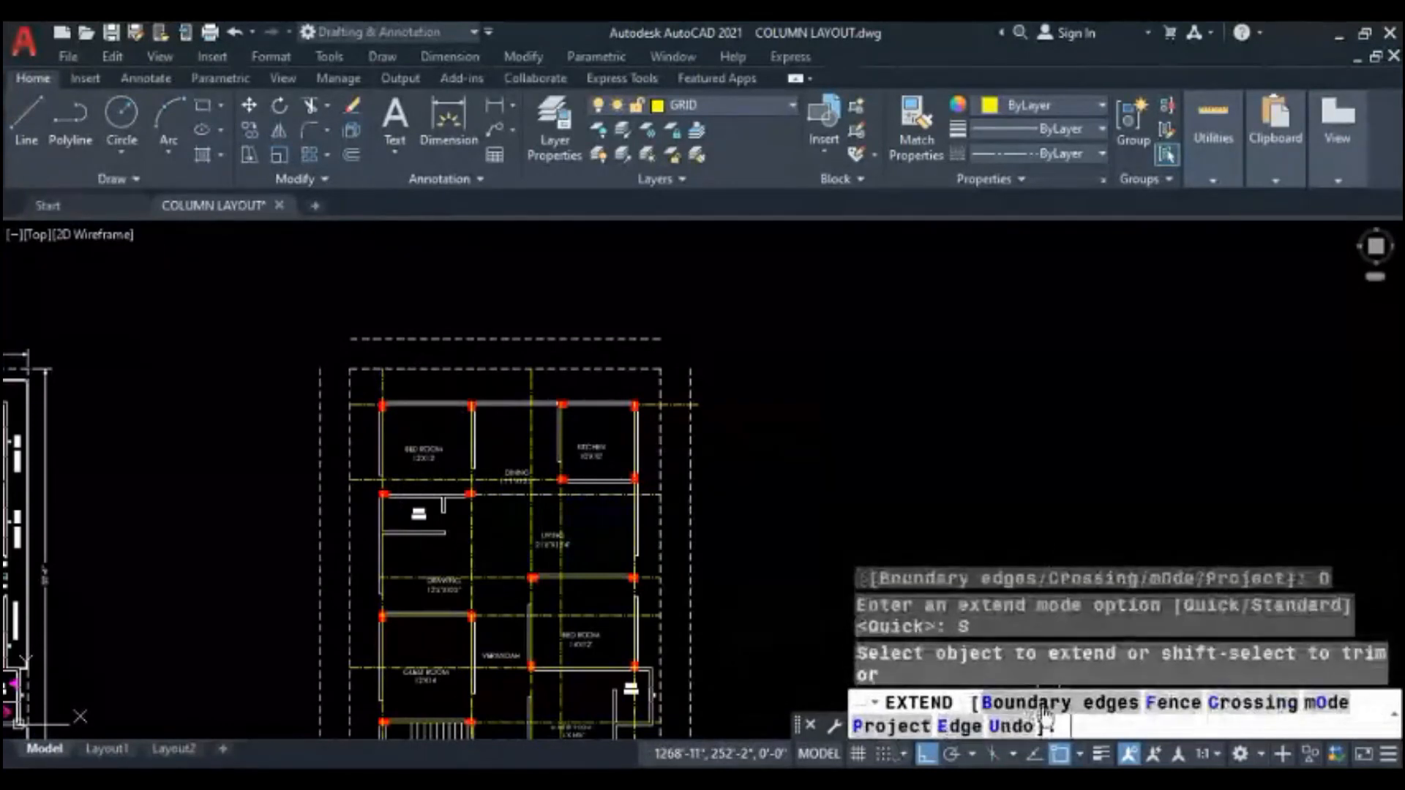
click(448, 331)
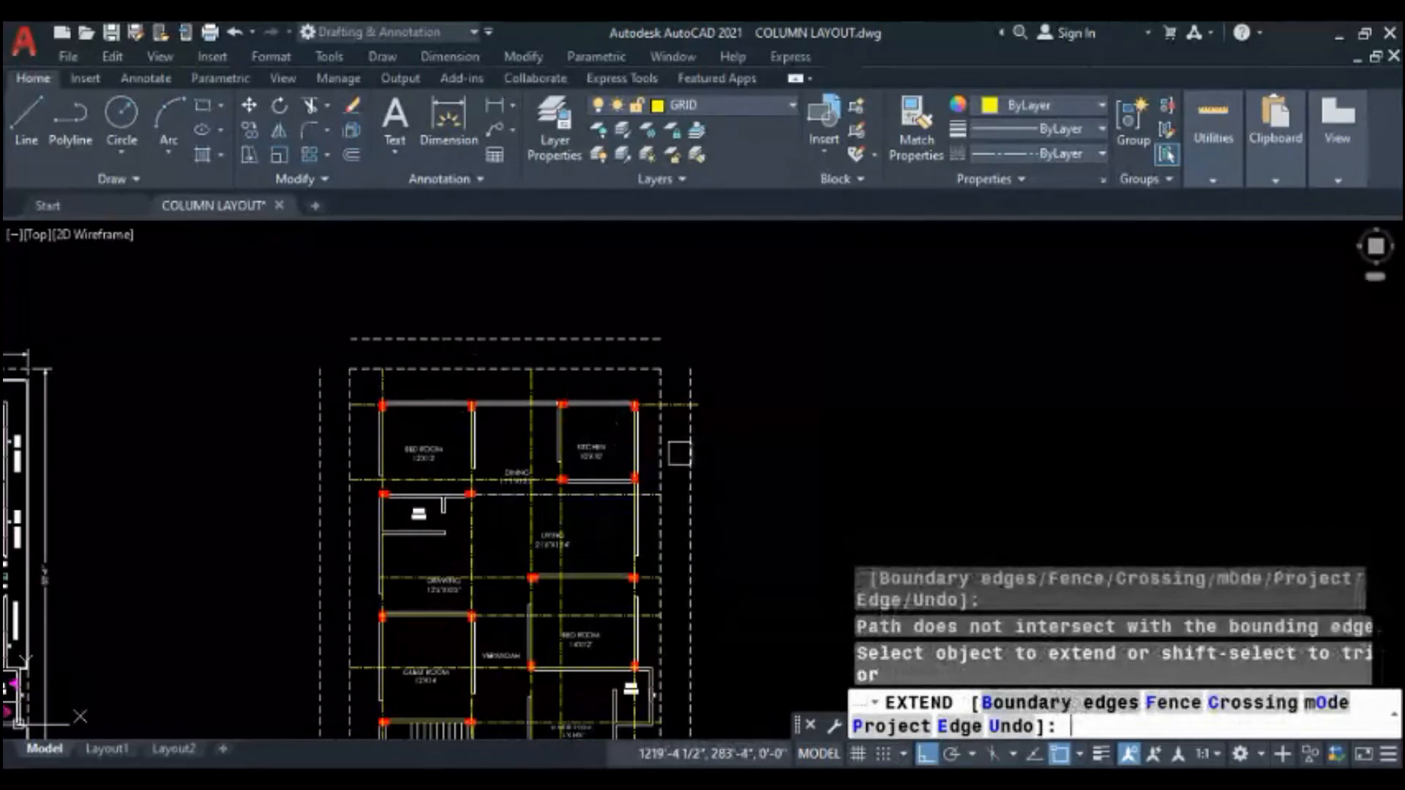
click(1016, 703)
click(435, 336)
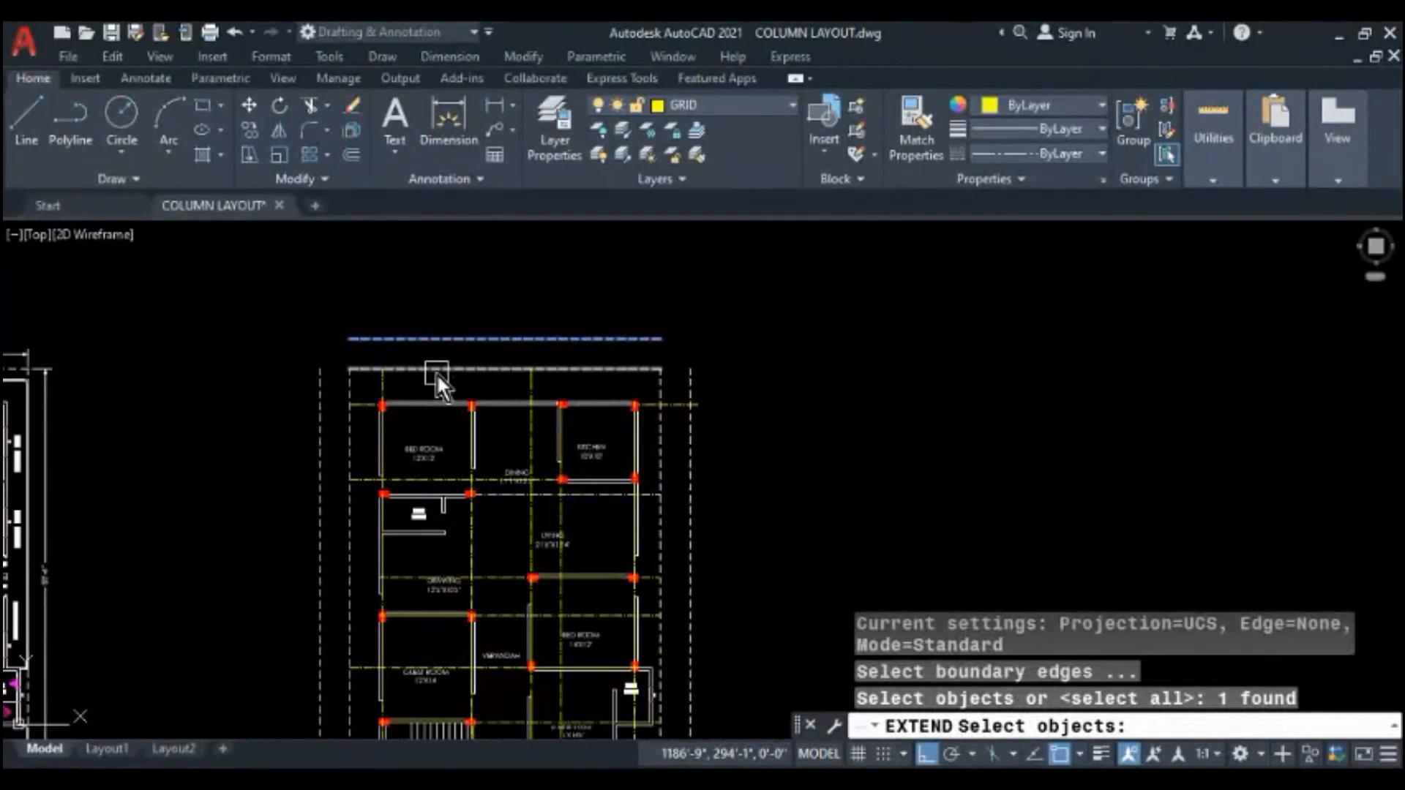
scroll(366, 384, up, 5)
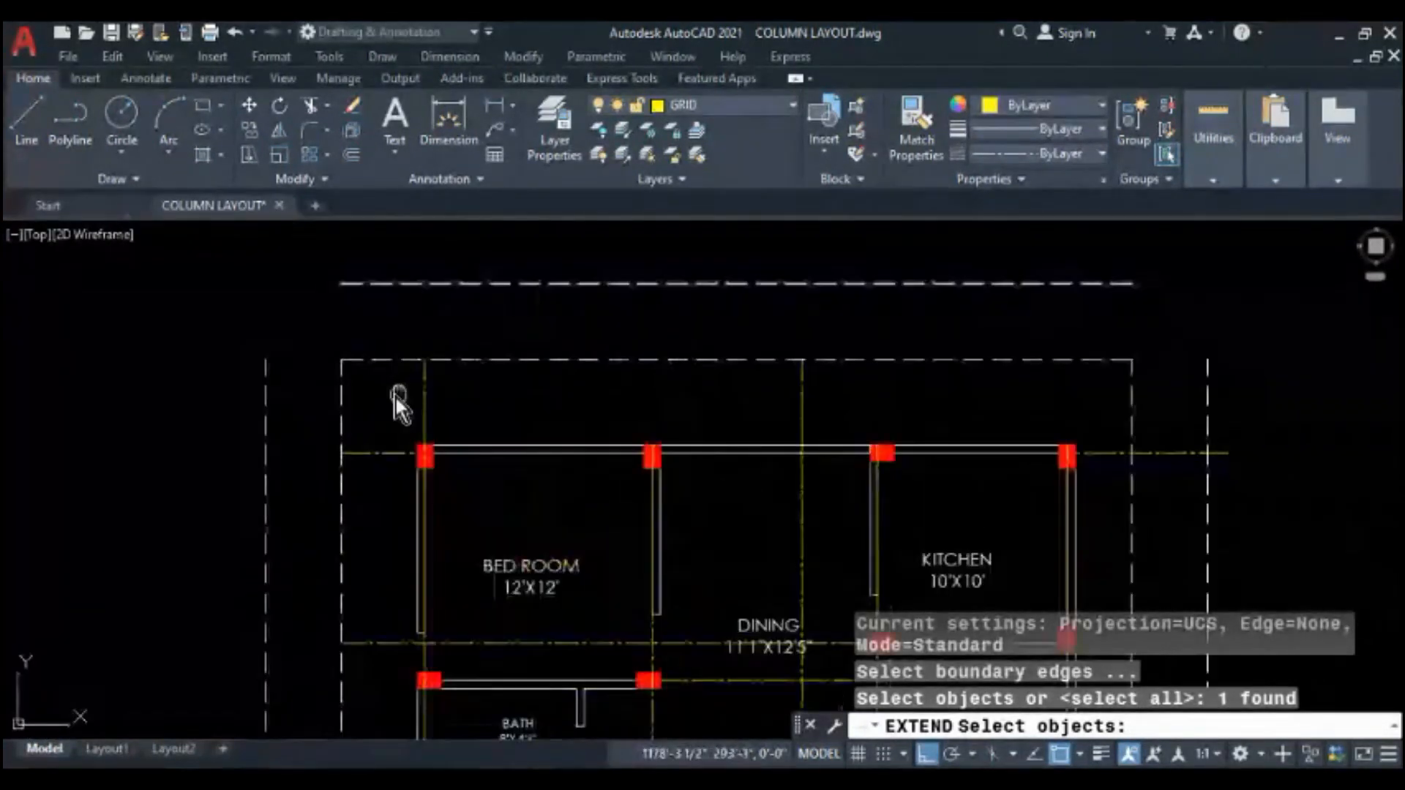
middle_drag(357, 424, 337, 438)
key(Escape)
- Extend the five vertical grid lines up to the outer dashed line above the plan
text(EX)
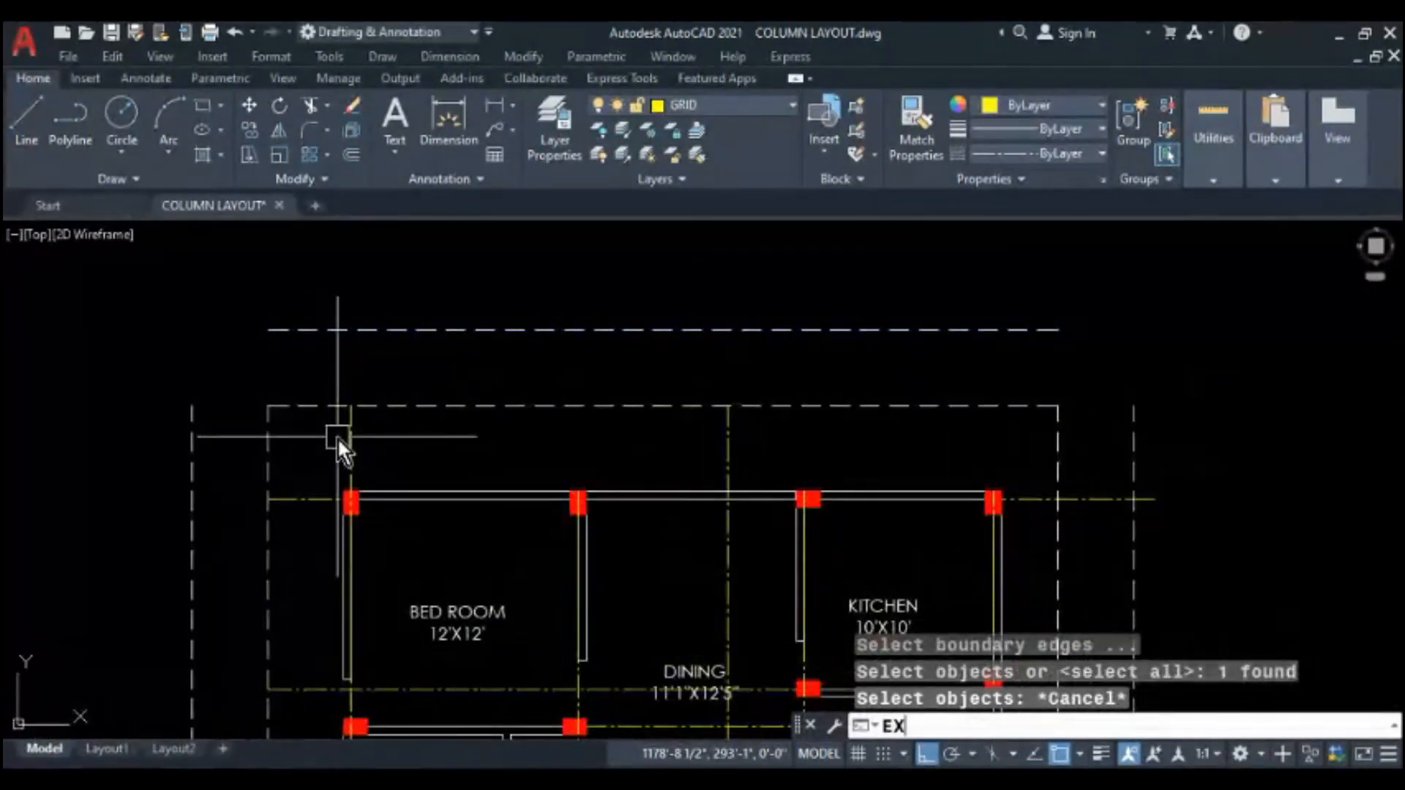
key(Return)
click(425, 331)
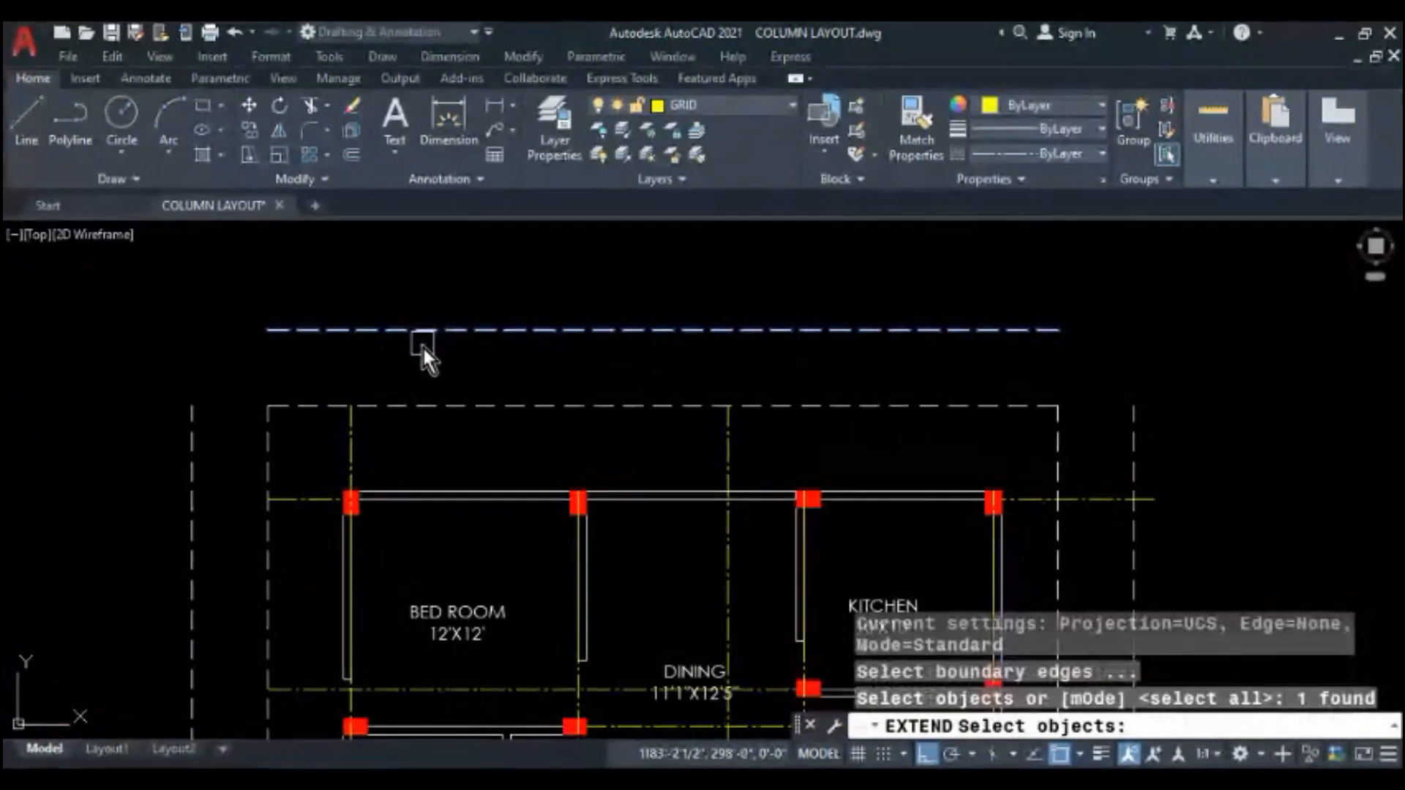
key(Return)
click(349, 443)
click(726, 448)
click(823, 497)
scroll(804, 548, up, 2)
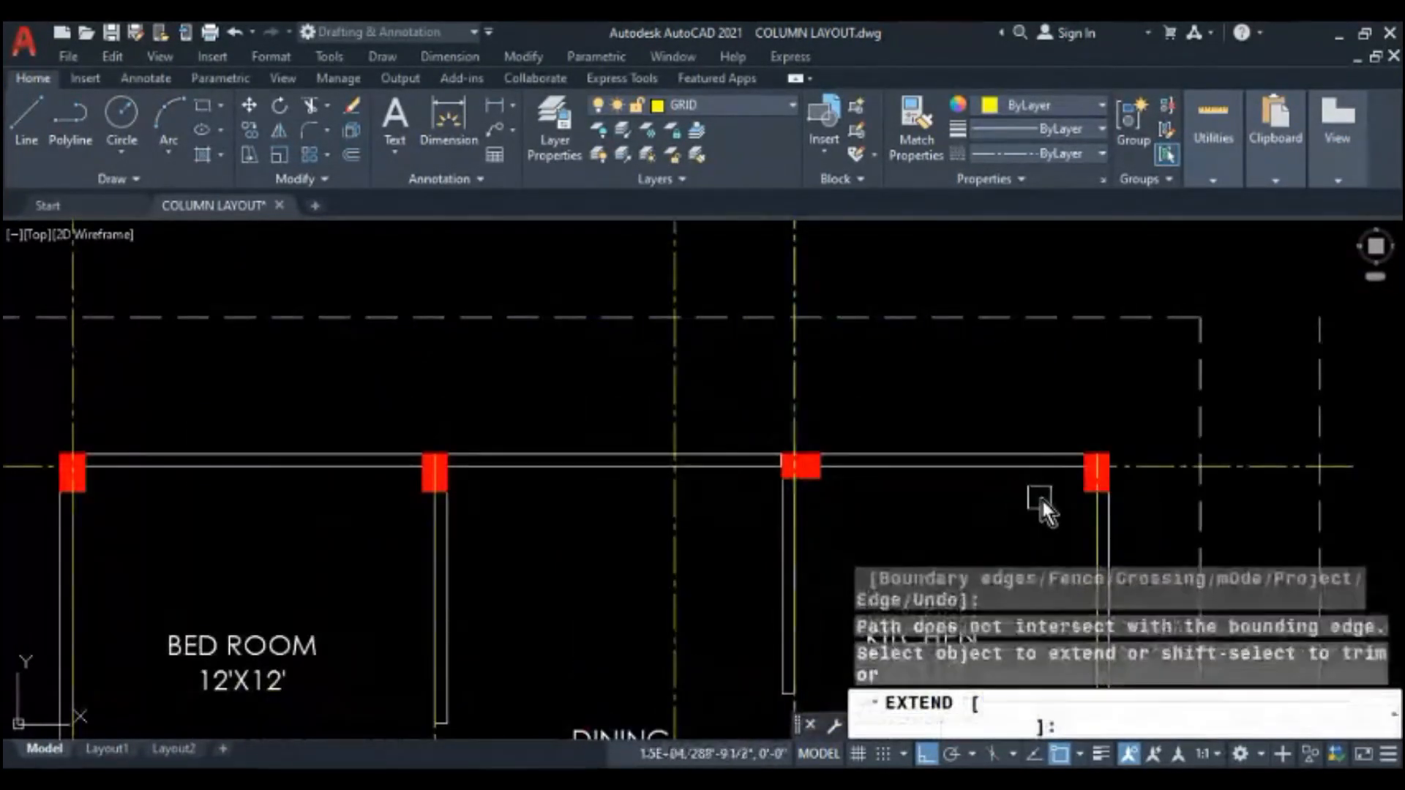
click(1092, 517)
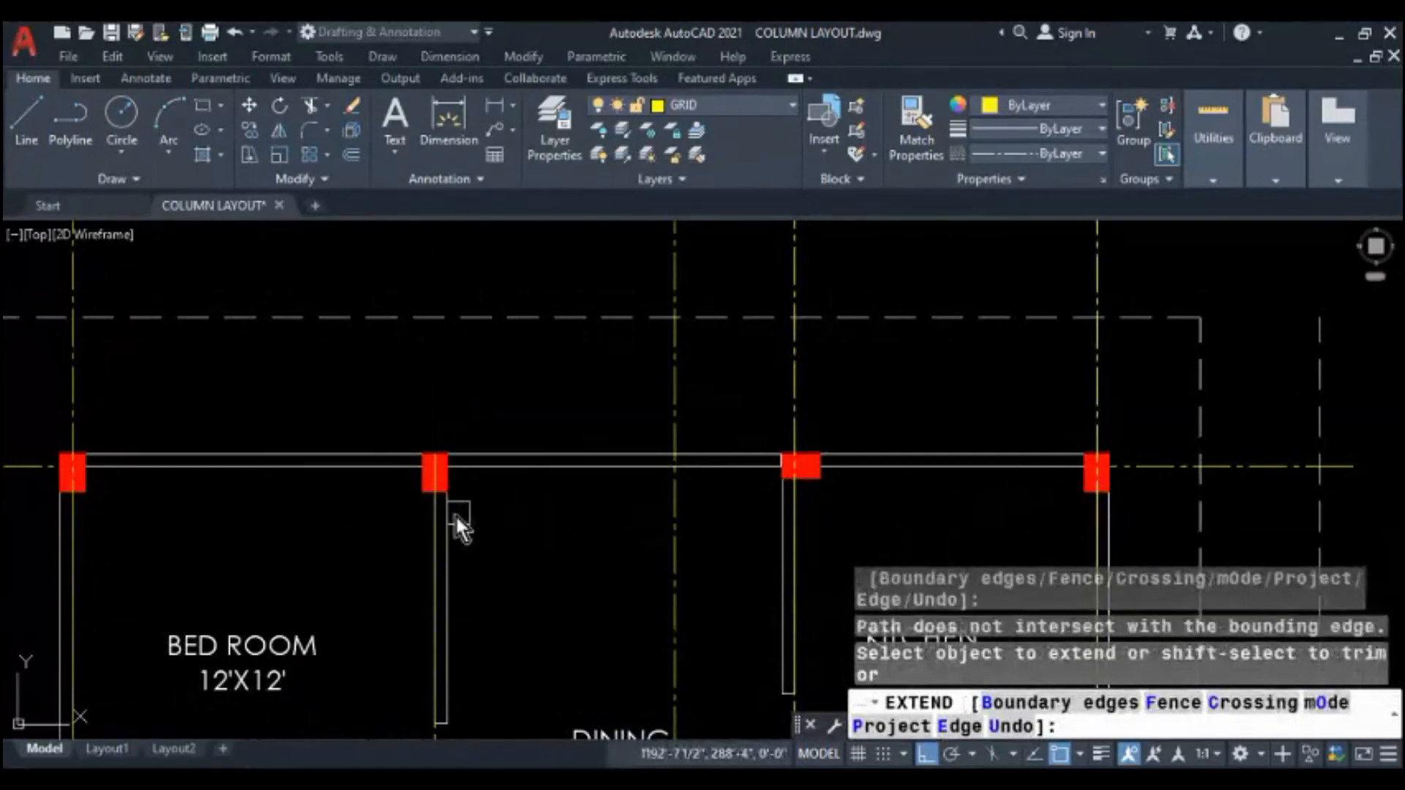
click(429, 516)
scroll(410, 464, down, 4)
middle_drag(714, 450, 709, 403)
key(Escape)
key(Escape)
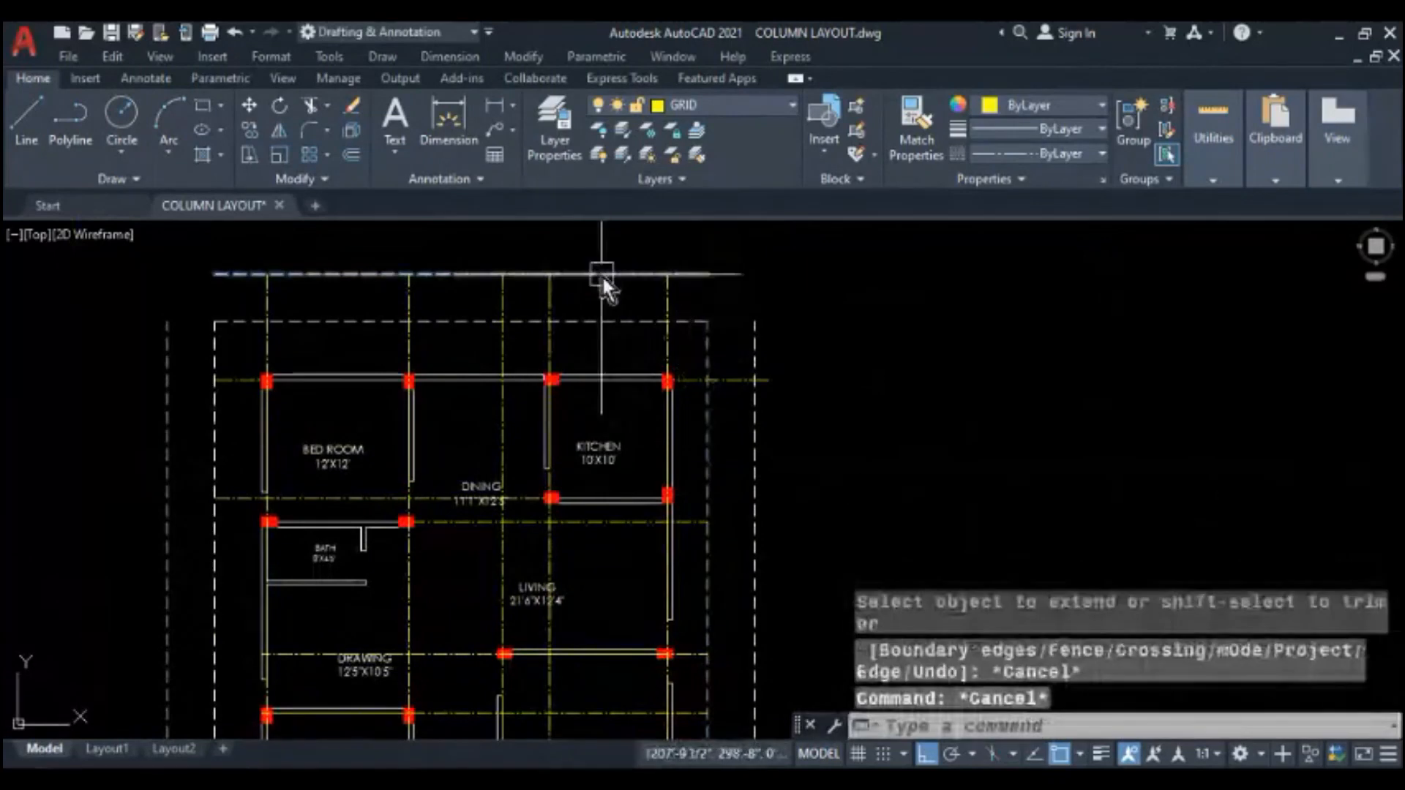
- Erase the outer dashed offset line above the plan
click(601, 274)
middle_drag(583, 439, 580, 276)
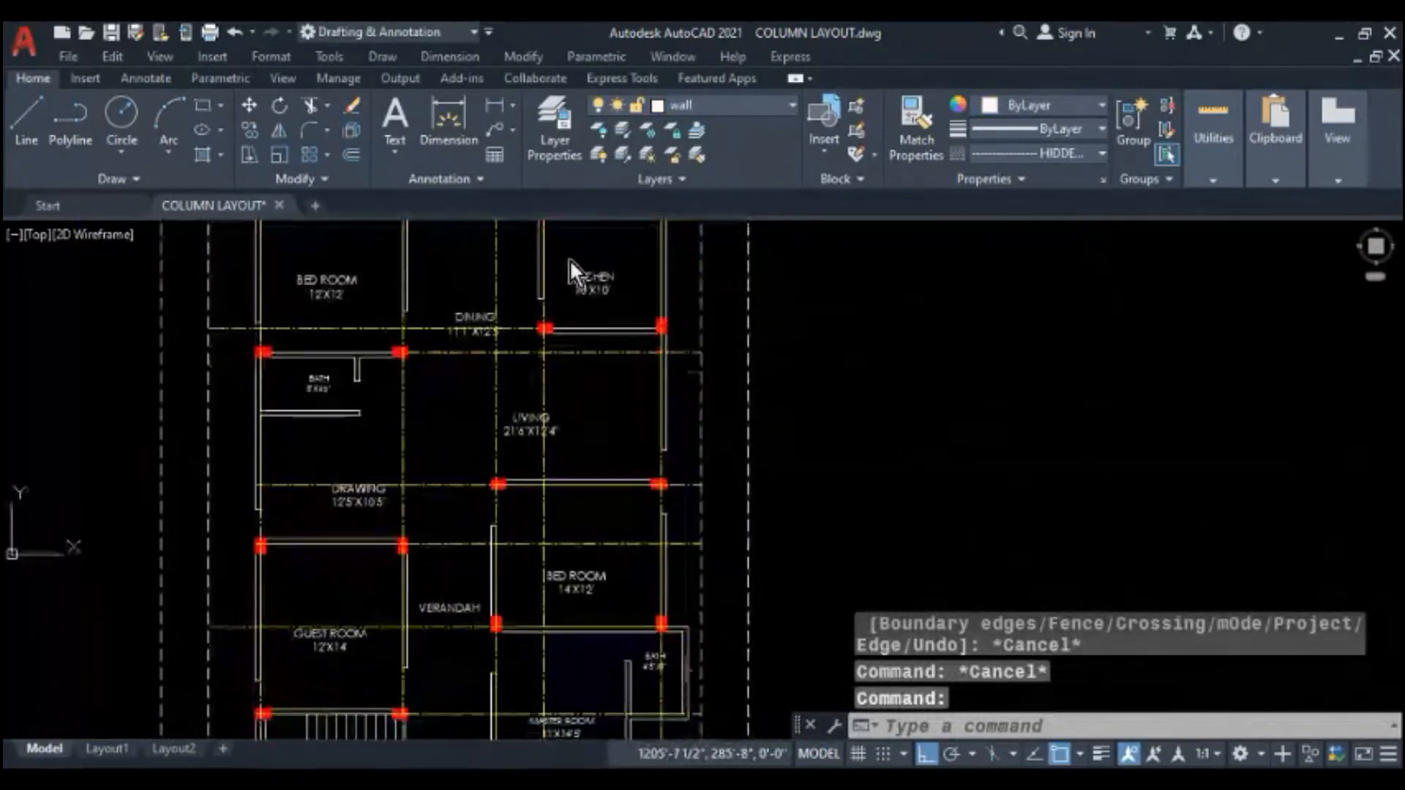
middle_drag(612, 455, 612, 355)
scroll(599, 461, down, 4)
mouse_move(599, 461)
middle_down()
mouse_move(574, 494)
mouse_move(498, 502)
mouse_move(420, 401)
middle_up()
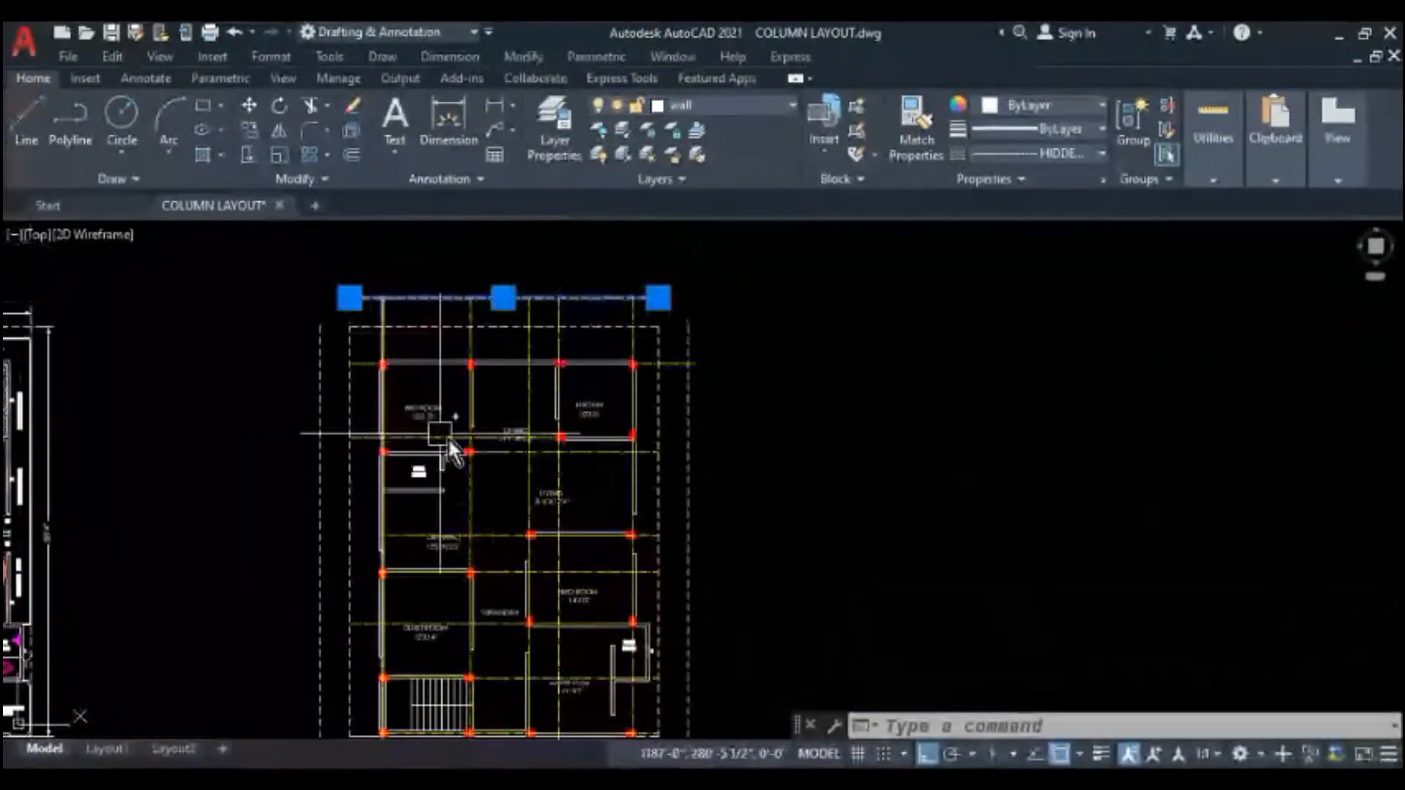
key(Escape)
click(586, 295)
text(e)
key(Return)
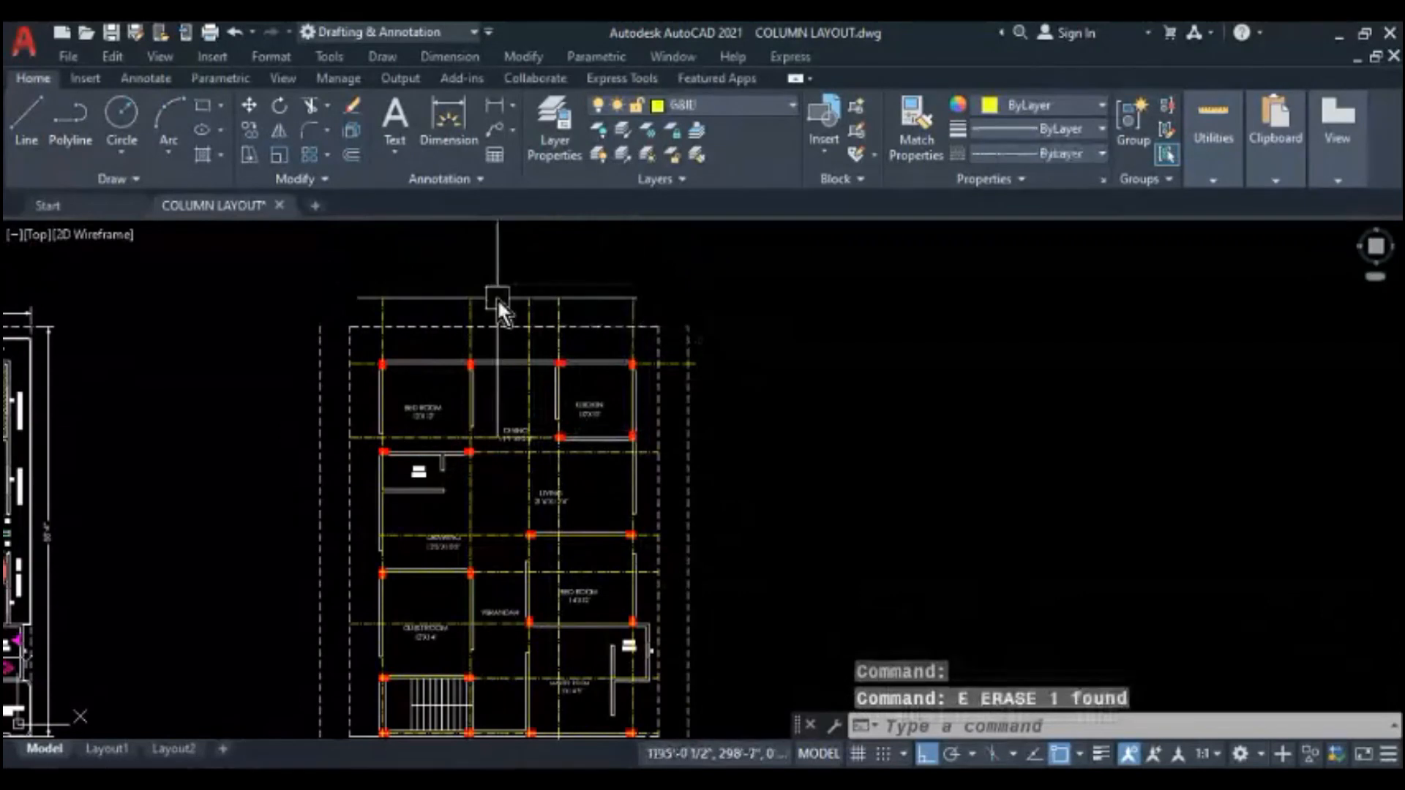
scroll(499, 296, up, 2)
middle_drag(512, 306, 515, 357)
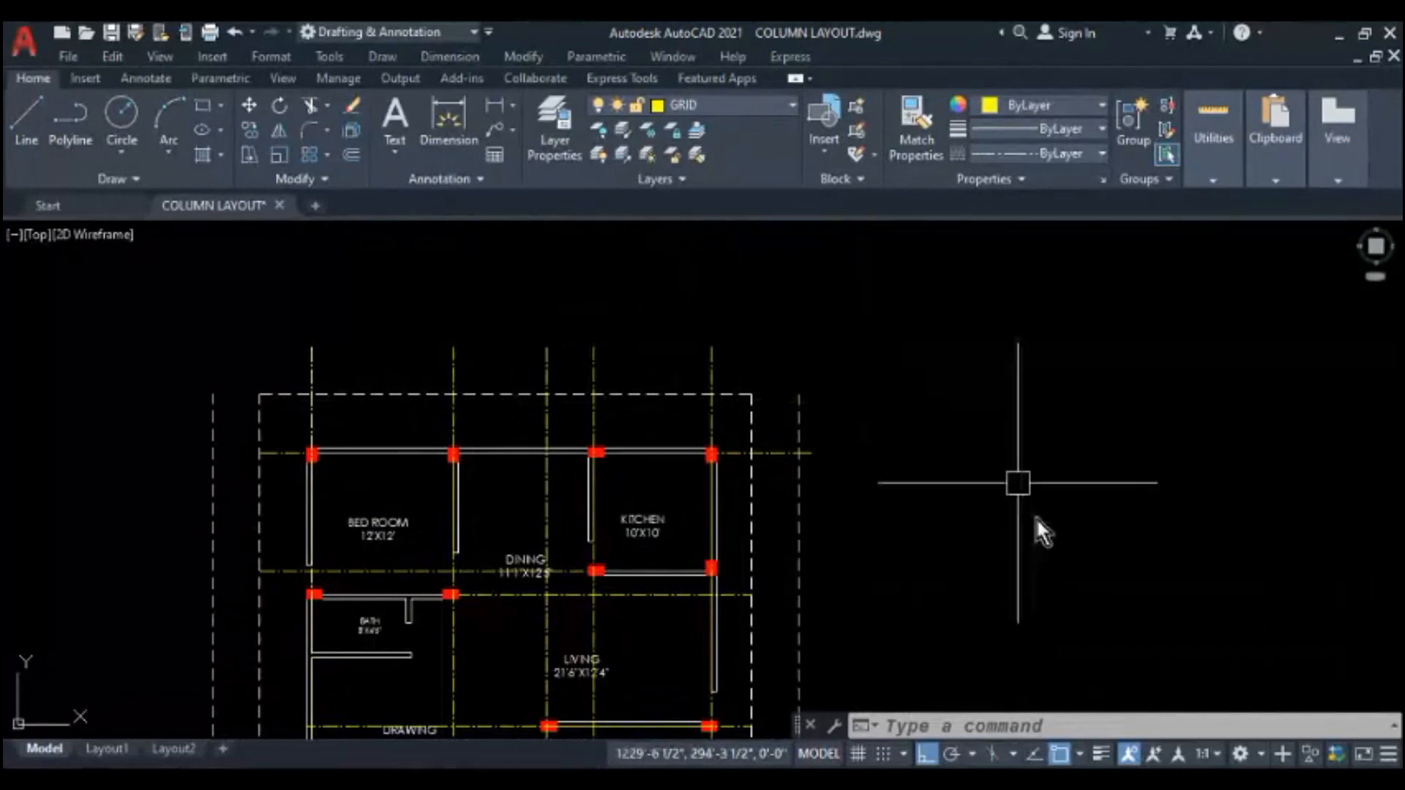
- Extend the upper horizontal grid lines to the outer dashed line on the plan's right side
scroll(715, 472, down, 3)
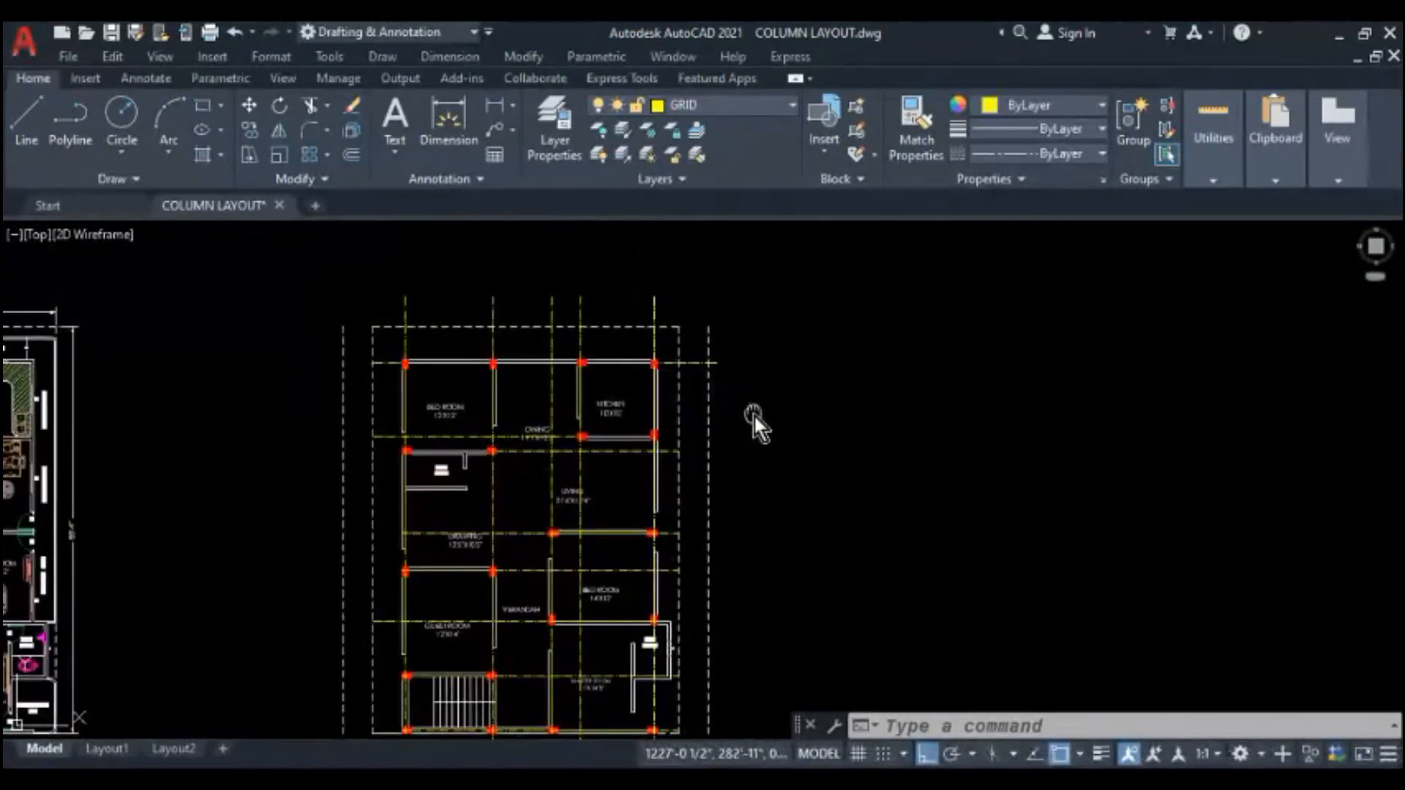
middle_drag(754, 417, 736, 414)
text(EX)
key(Return)
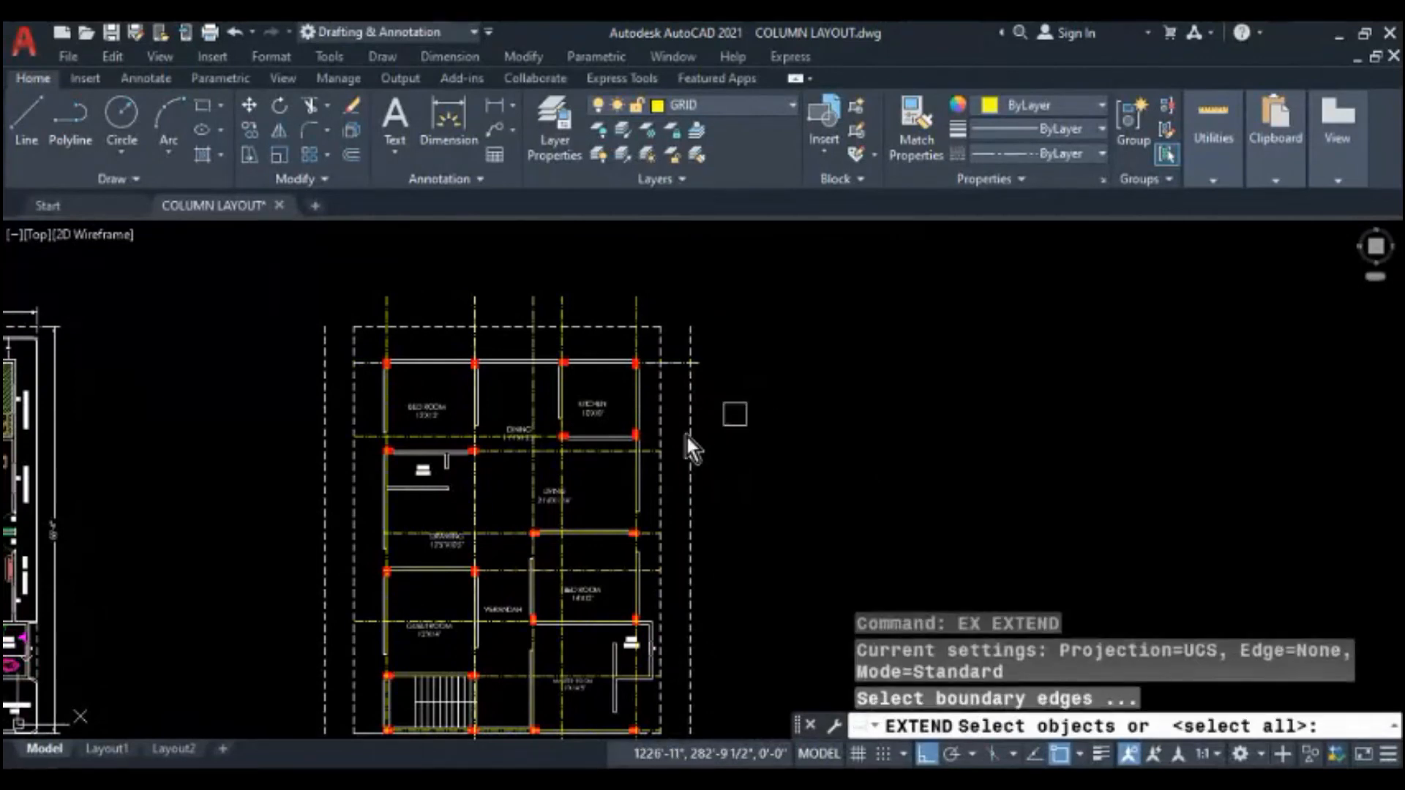
click(689, 409)
key(Return)
click(674, 385)
scroll(675, 374, up, 4)
click(613, 578)
middle_drag(709, 657, 641, 303)
click(551, 426)
click(552, 521)
click(557, 652)
- Extend the remaining lower horizontal grid lines to the right outer dashed line, down to the row of columns at the plan's bottom edge
middle_drag(556, 651, 533, 436)
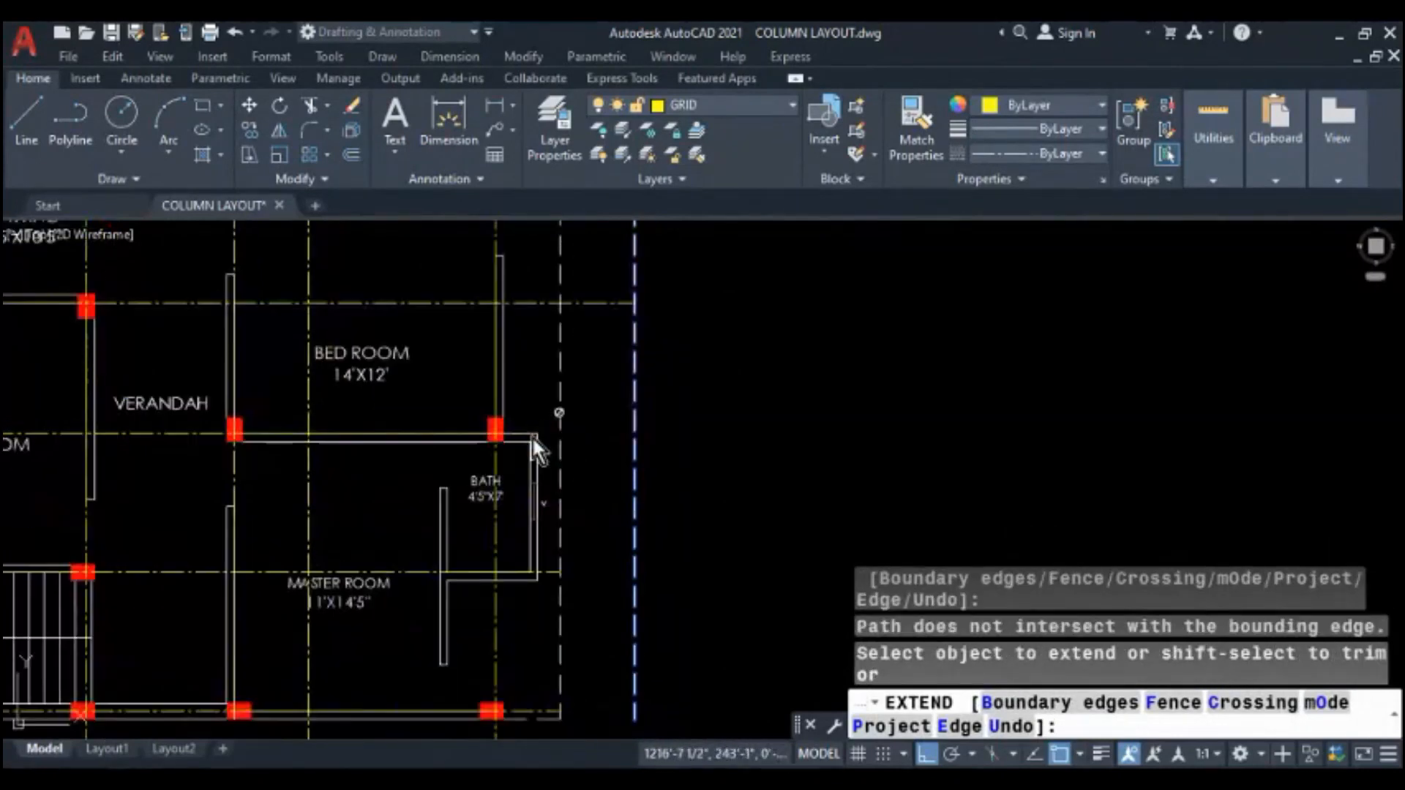
click(521, 552)
click(515, 575)
click(528, 694)
click(528, 691)
middle_drag(528, 691, 541, 550)
scroll(543, 559, down, 4)
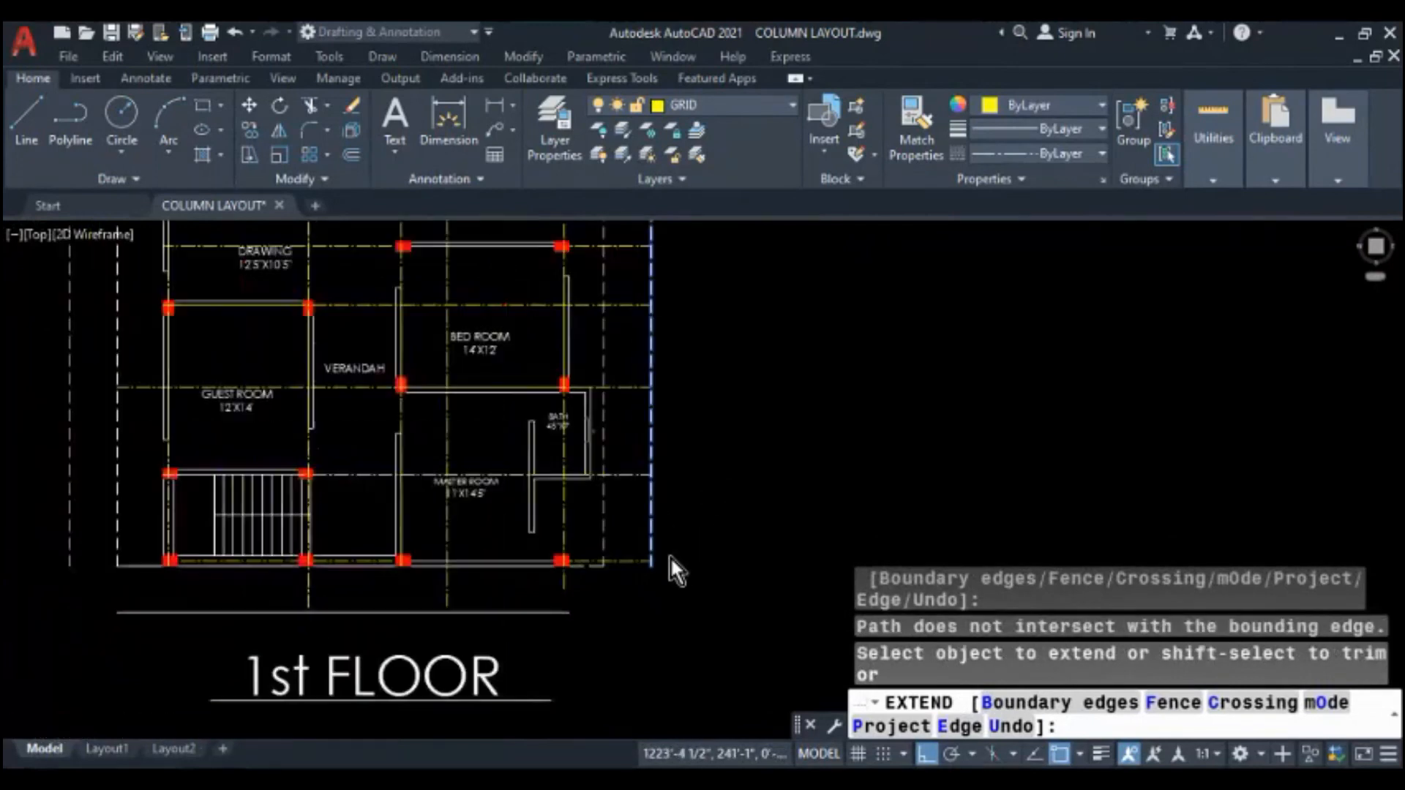
key(Escape)
scroll(673, 310, down, 2)
key(Escape)
- Trim the topmost horizontal grid line where it overshoots the outer dashed line right of the plan
scroll(638, 354, up, 5)
text(TR)
key(Return)
click(631, 340)
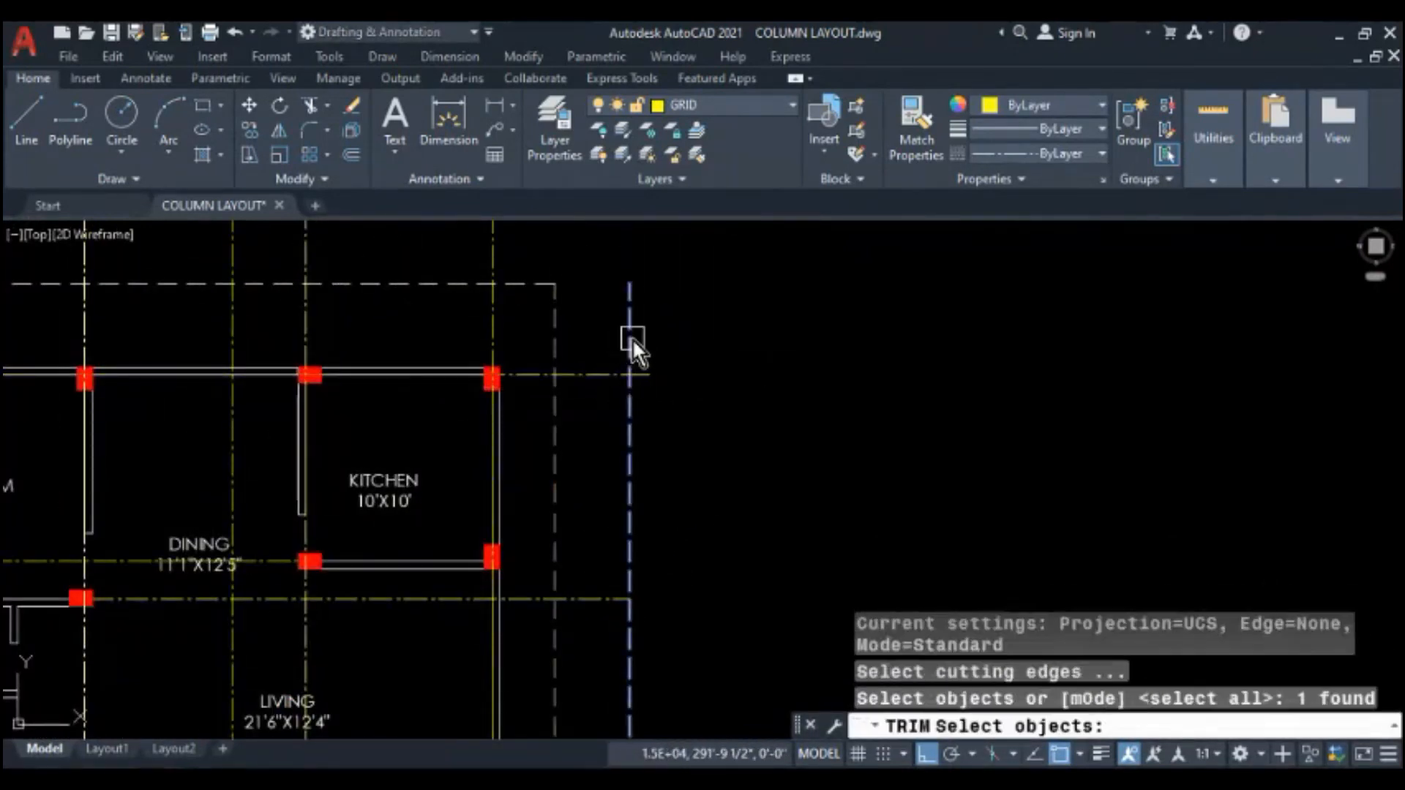
key(Return)
key(Escape)
scroll(686, 389, down, 4)
key(Escape)
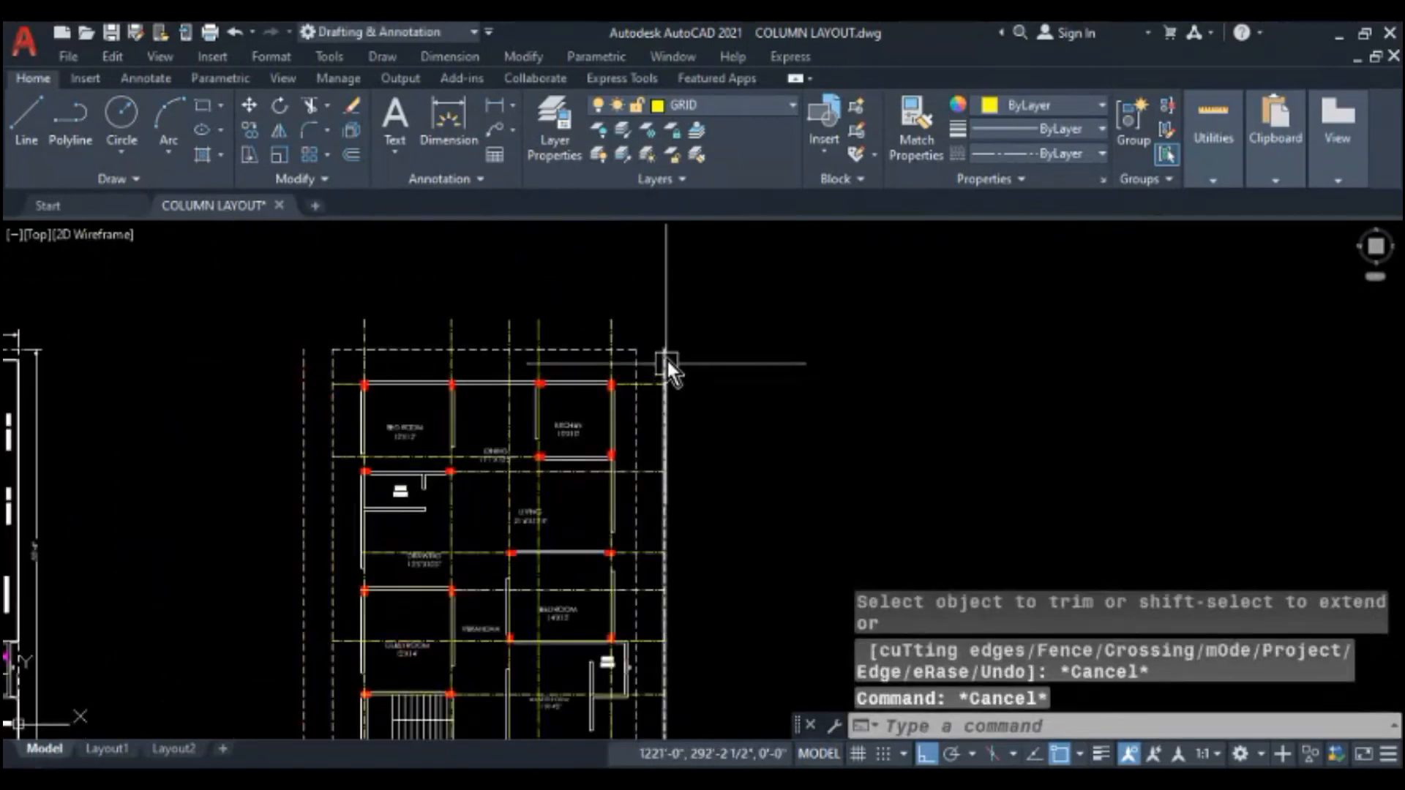
- Erase the outer dashed offset line on the right side of the plan
click(666, 362)
text(E)
key(Return)
- Extend the horizontal grid lines through the bedroom, dining and bath area to the outer dashed line left of the plan
middle_drag(533, 482, 612, 456)
click(614, 455)
text(EX)
key(Return)
click(375, 384)
key(Return)
scroll(407, 368, up, 4)
click(446, 338)
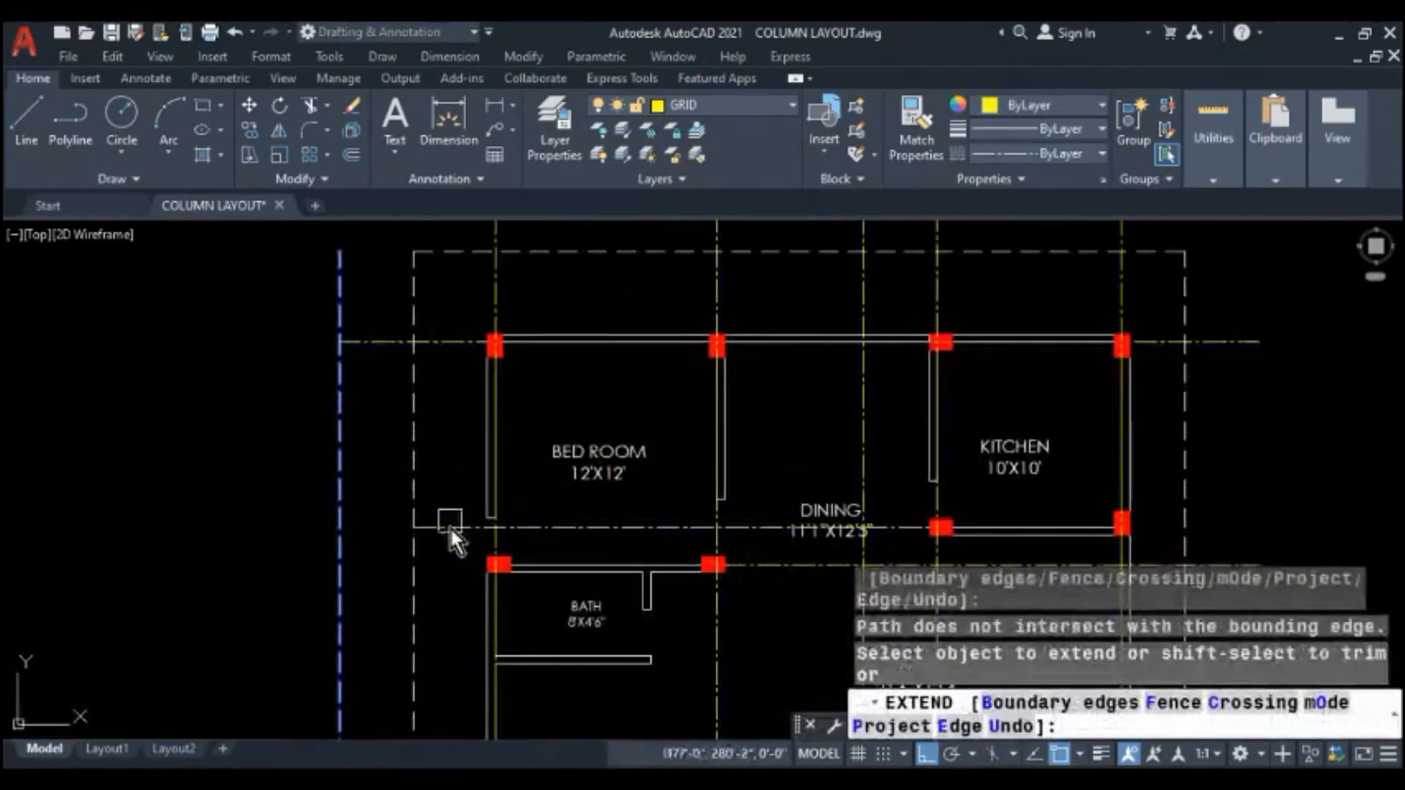
scroll(445, 397, down, 2)
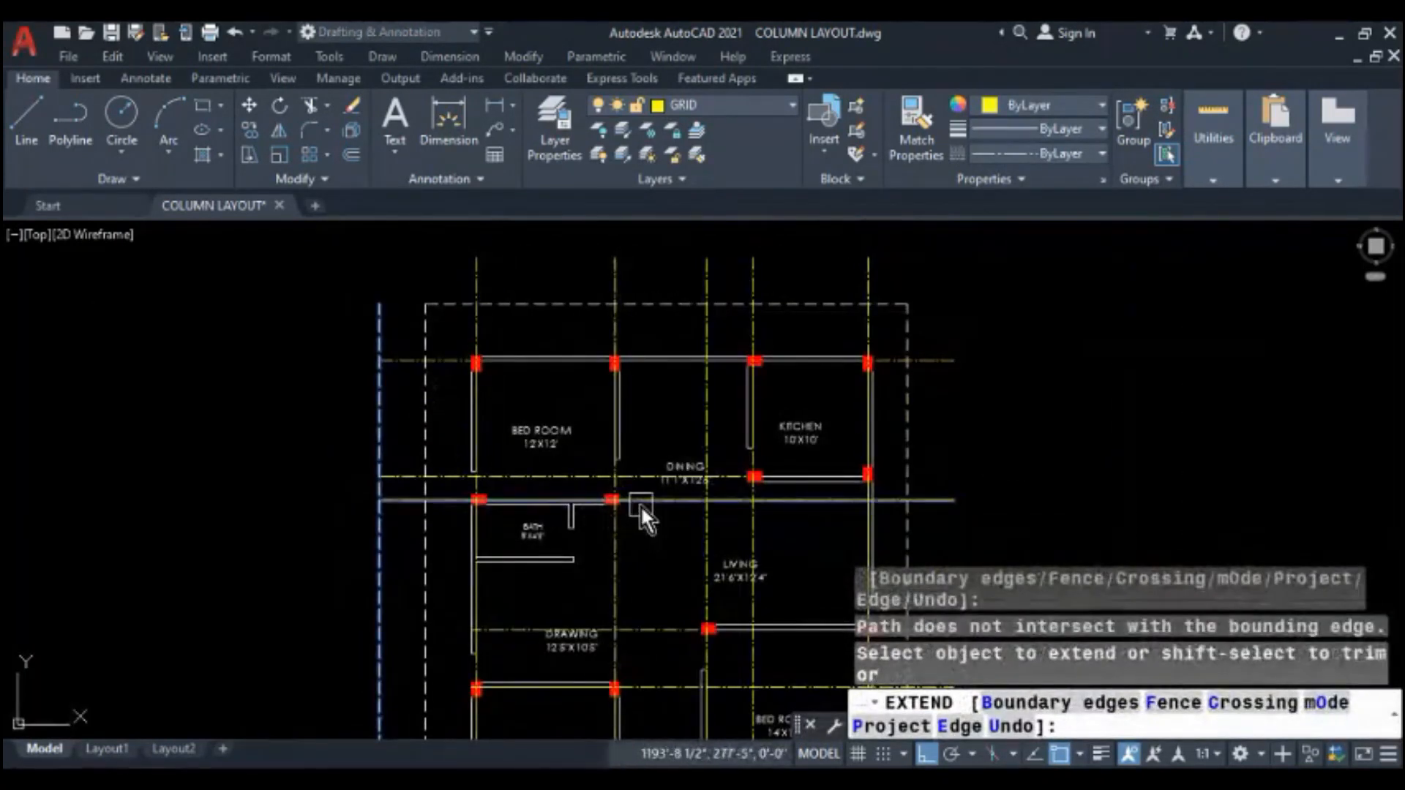
- Extend the lower horizontal grid lines, through the guest room and staircase area, to the left outer dashed line
middle_drag(554, 556, 528, 309)
click(482, 438)
click(474, 619)
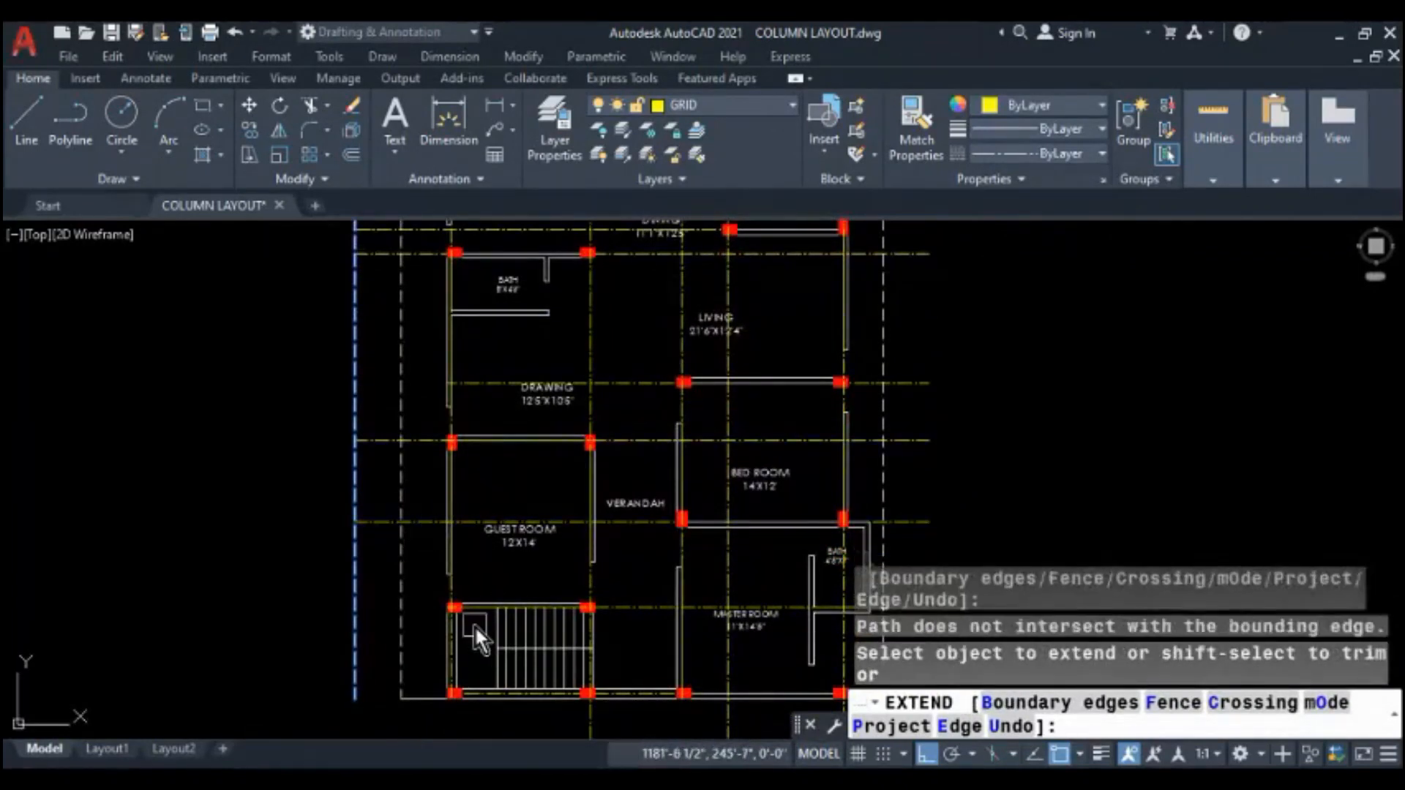
scroll(472, 620, up, 2)
scroll(423, 448, down, 2)
scroll(429, 585, up, 2)
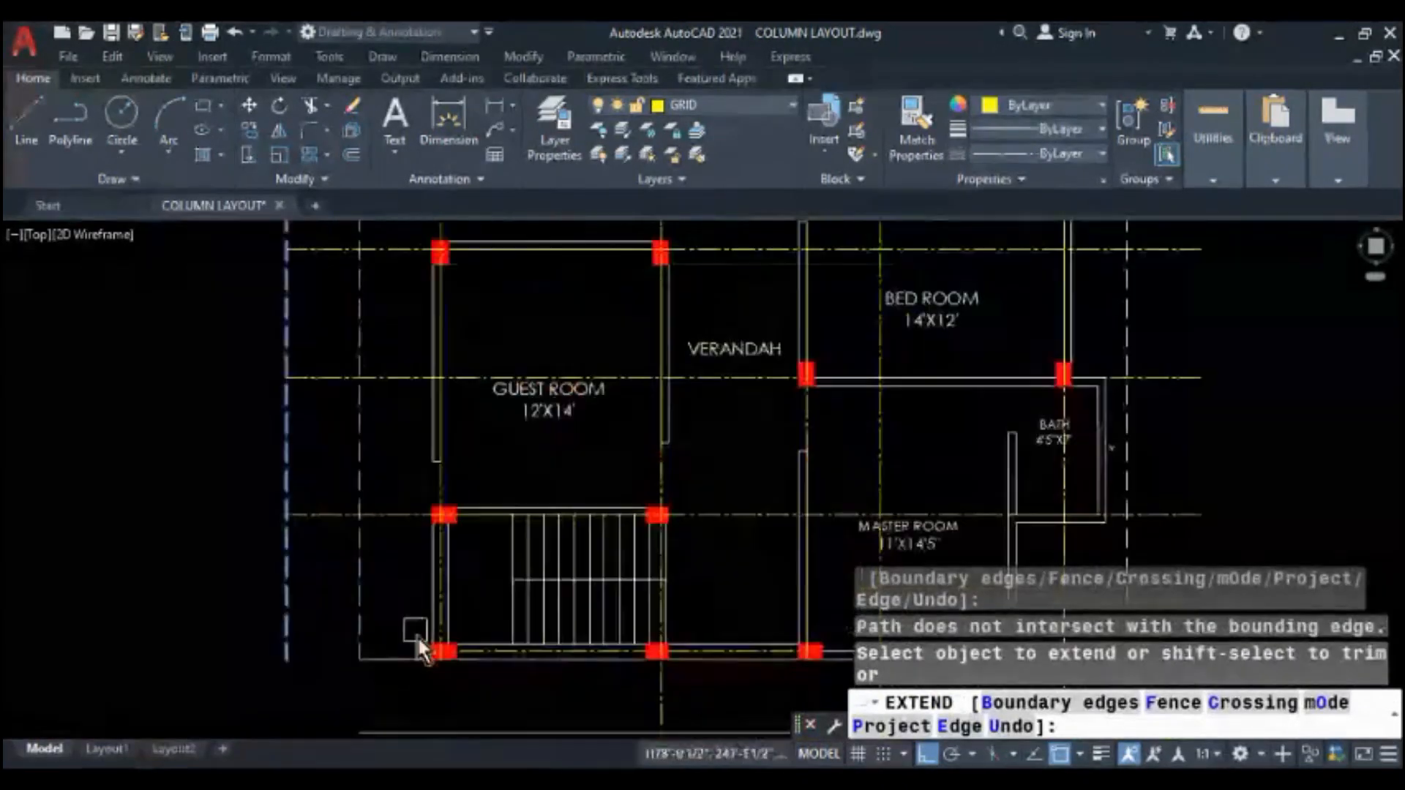
click(471, 648)
scroll(382, 534, down, 2)
scroll(379, 533, down, 2)
key(Escape)
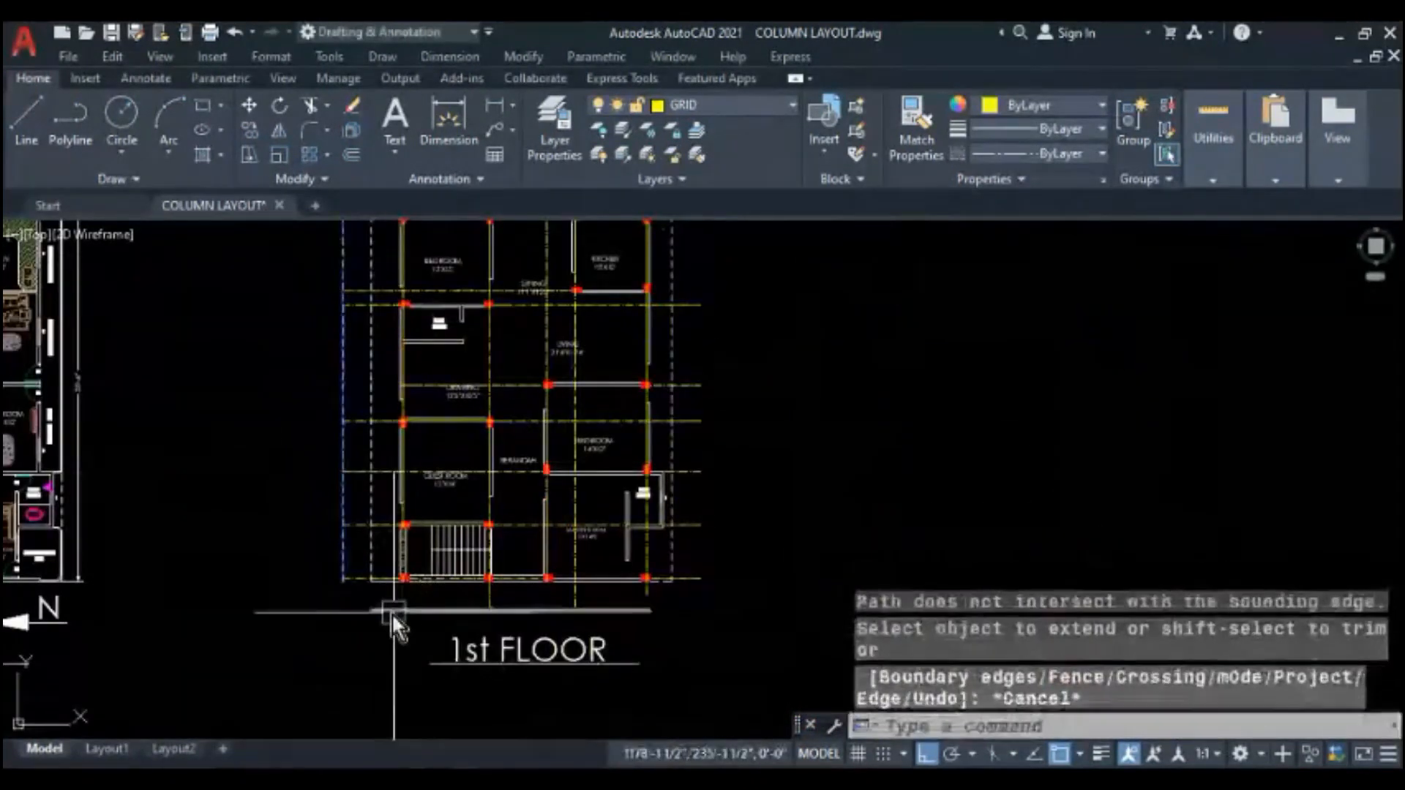
- Erase the outer dashed offset line on the left side of the plan
scroll(323, 519, up, 2)
click(324, 512)
text(e)
key(Return)
- Extend the vertical grid lines down to the offset line between the plan and the 1st FLOOR title
text(ex)
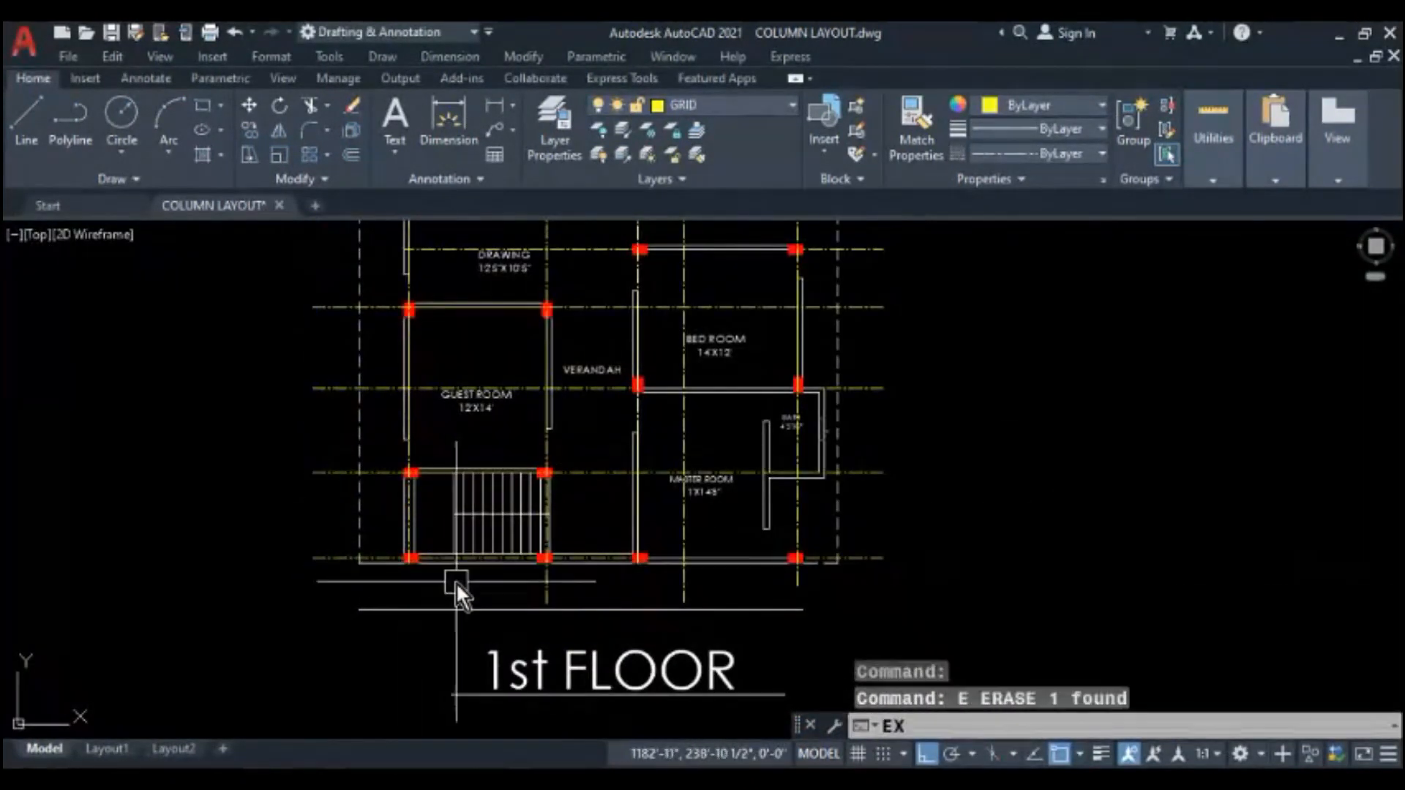
key(Return)
click(424, 610)
key(Return)
scroll(418, 607, up, 3)
click(398, 523)
scroll(406, 502, down, 2)
click(625, 565)
middle_drag(723, 514, 621, 486)
click(665, 434)
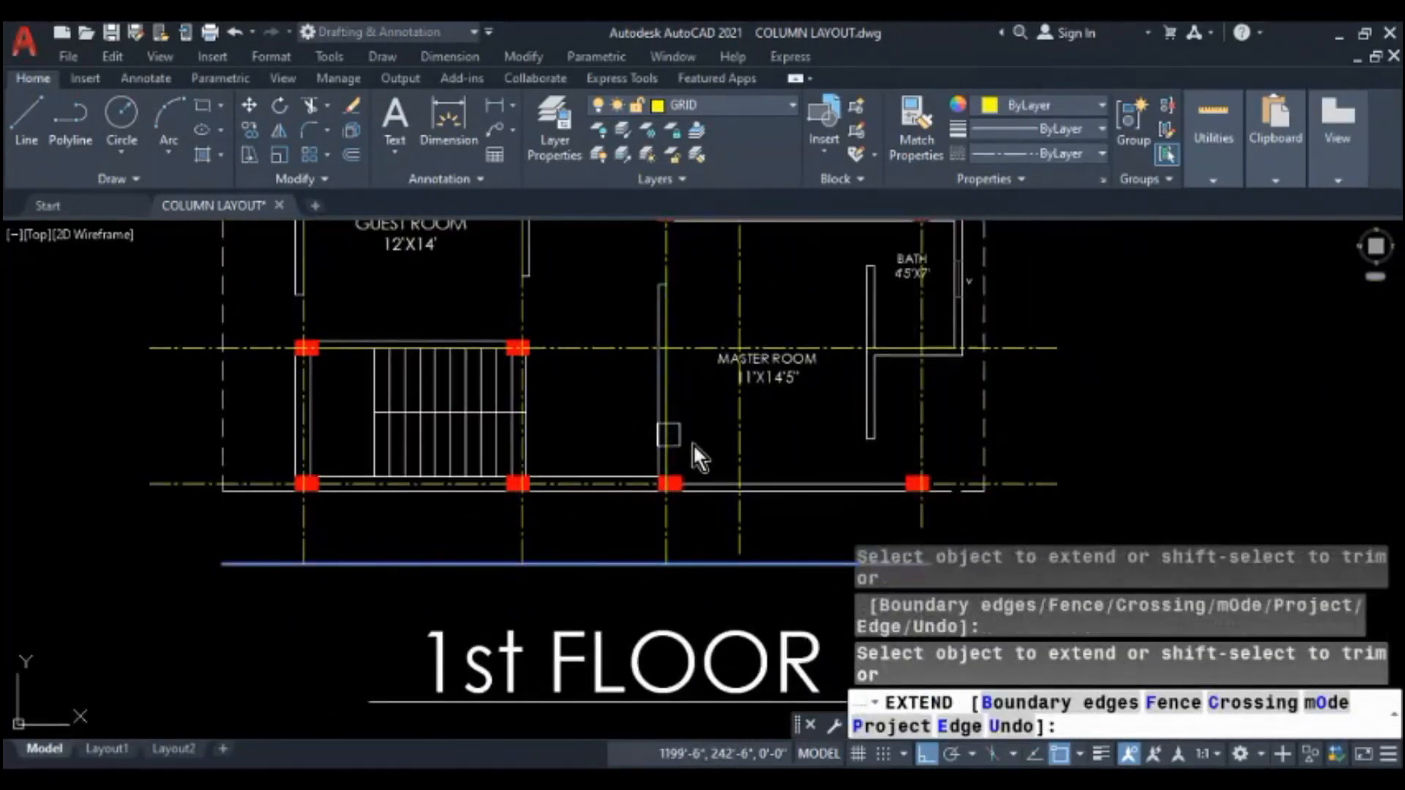
click(933, 443)
click(931, 443)
middle_drag(905, 481, 786, 468)
key(Escape)
key(Escape)
- Erase the offset line between the plan and the 1st FLOOR title
click(705, 540)
click(673, 586)
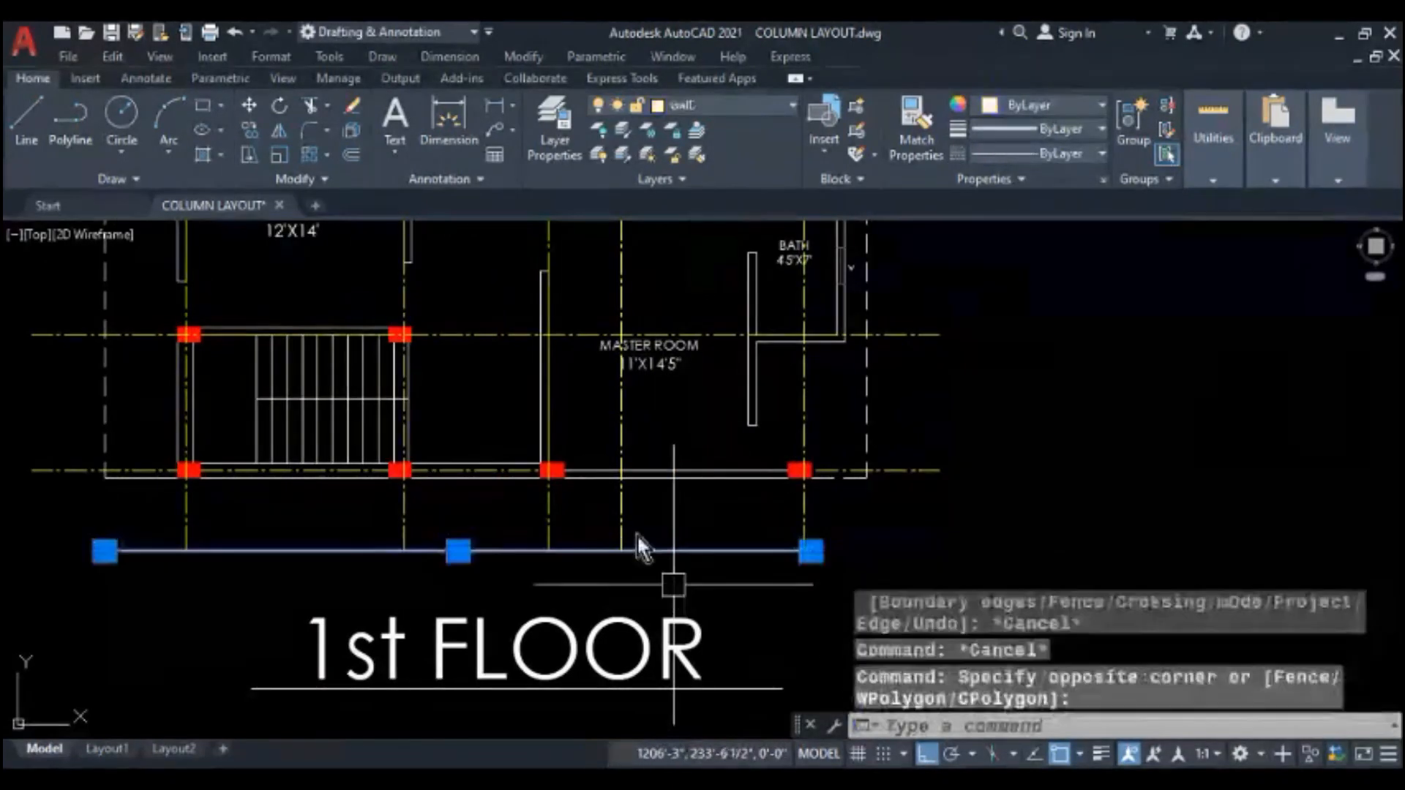
text(e)
key(Return)
scroll(416, 538, down, 3)
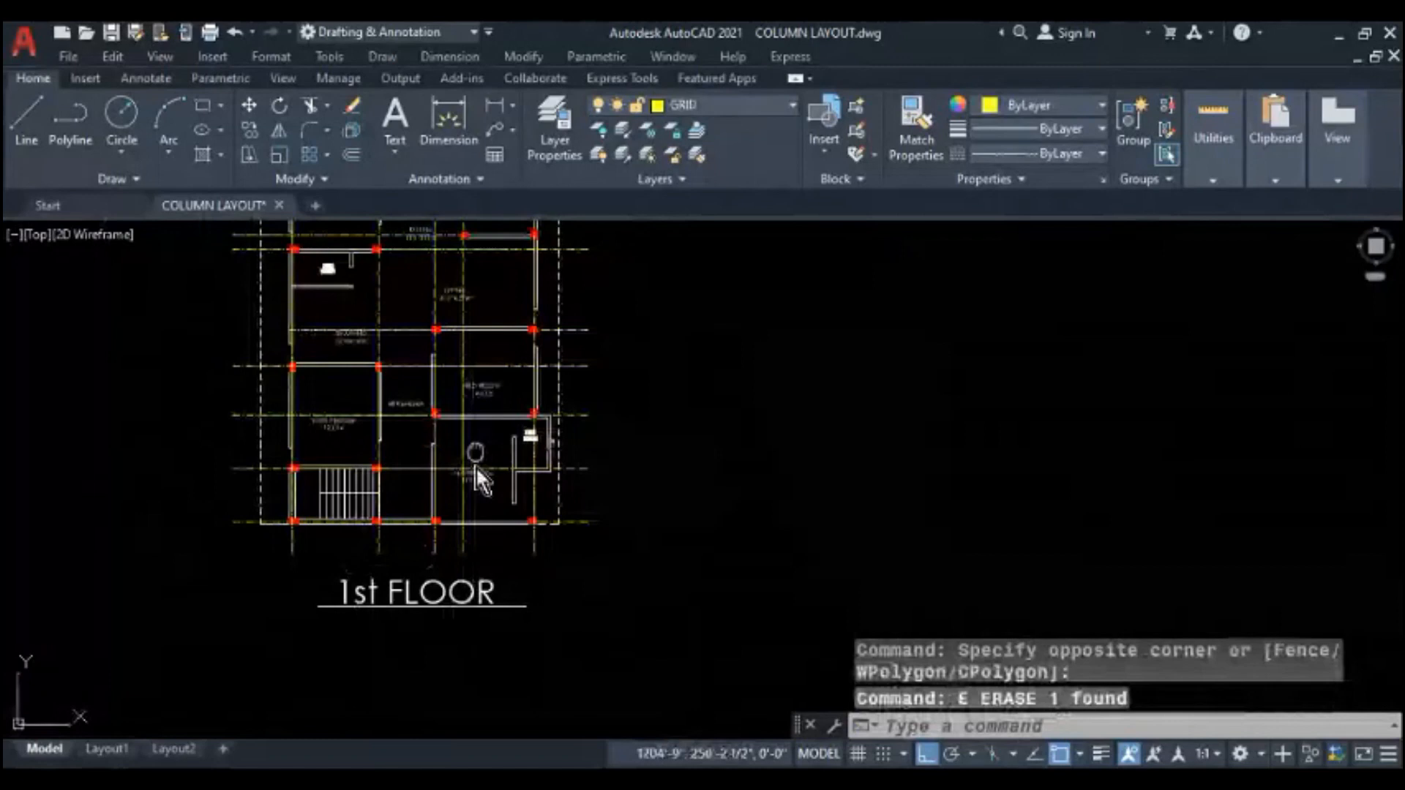